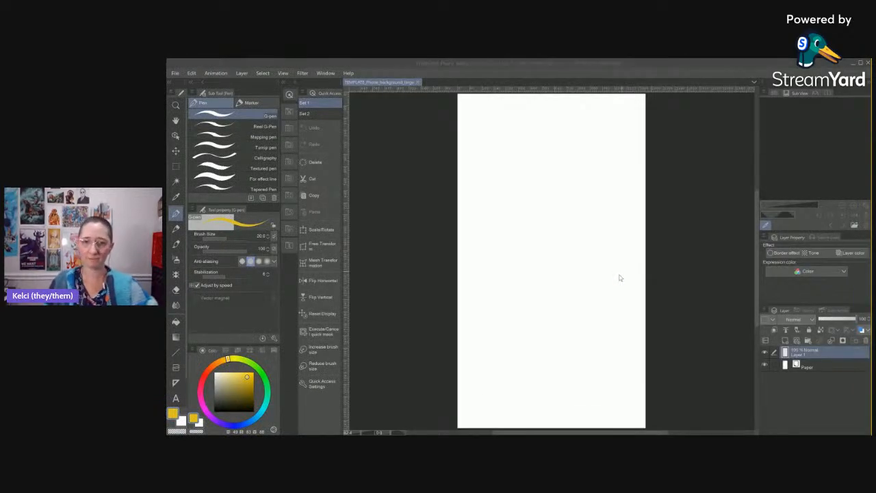
Start saving the template under a new name and open Artwork > Illustrations > Club Exclusives > 2. WIP as the destination.
{"action": "key", "text": "ctrl+shift+s"}
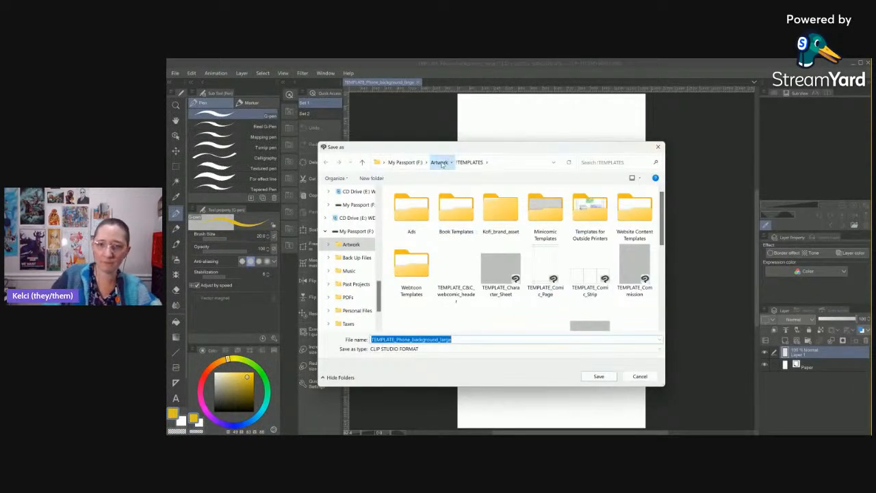
{"action": "left_click", "coordinate": [440, 162]}
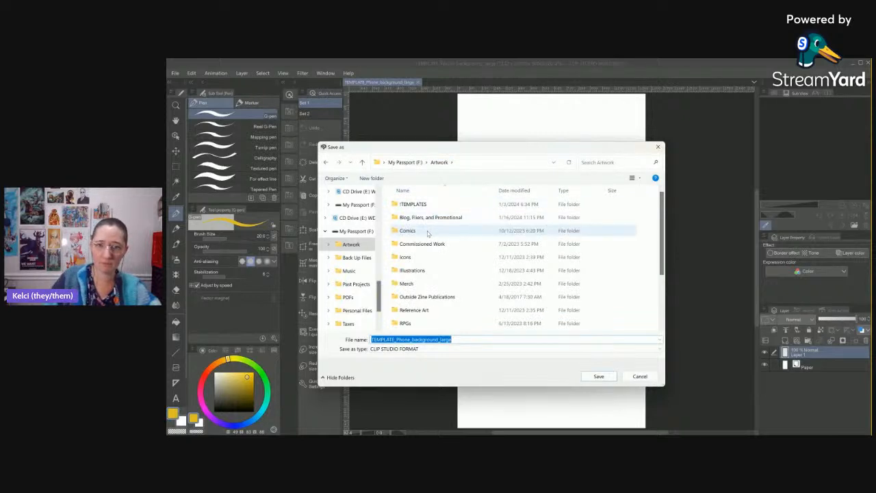
{"action": "double_click", "coordinate": [429, 270]}
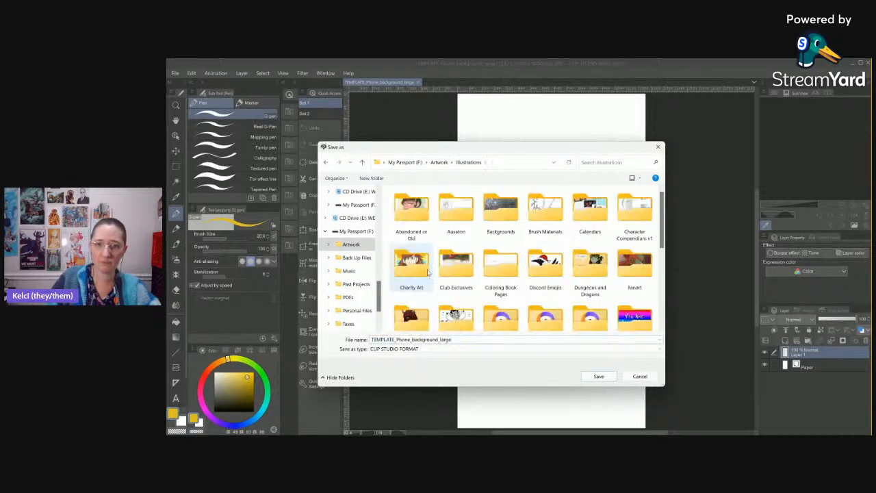
{"action": "key", "text": "Return"}
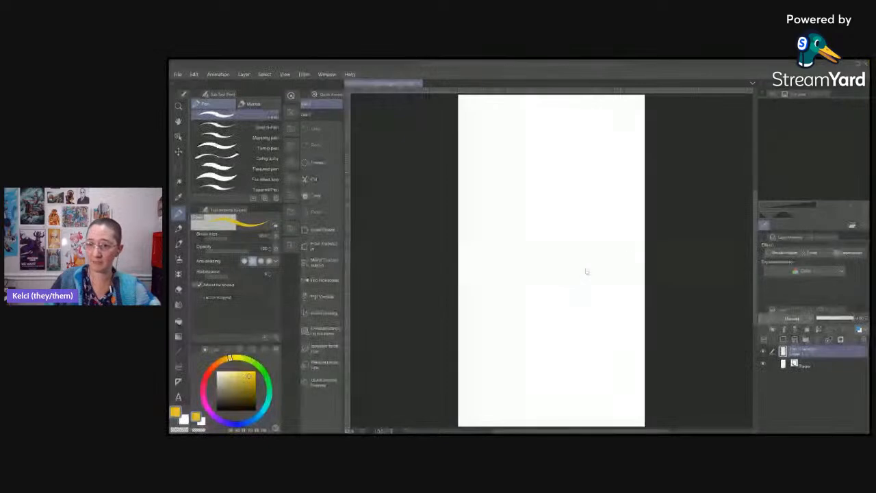
{"action": "left_click_drag", "start_coordinate": [664, 243], "coordinate": [664, 260]}
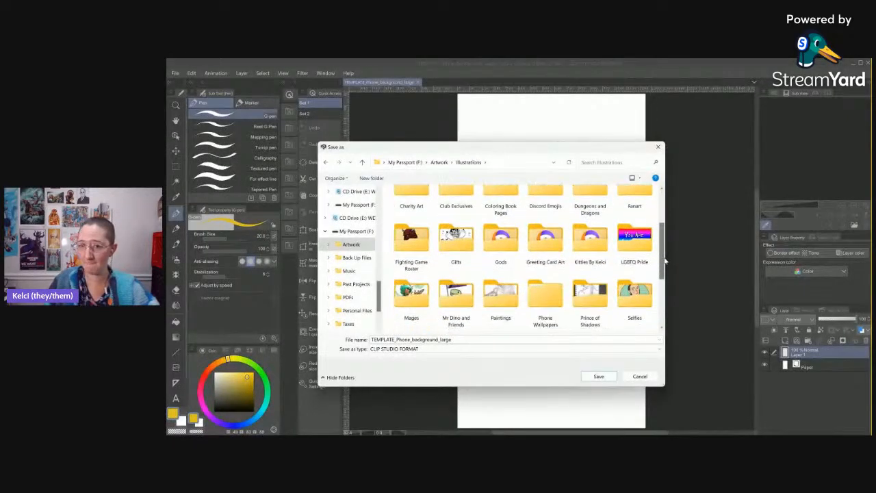
{"action": "double_click", "coordinate": [547, 301]}
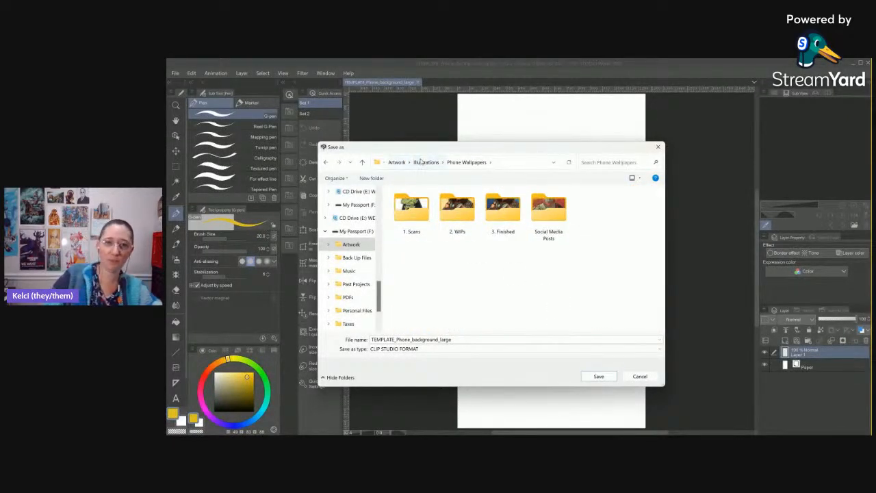
{"action": "left_click", "coordinate": [423, 162]}
{"action": "double_click", "coordinate": [453, 270]}
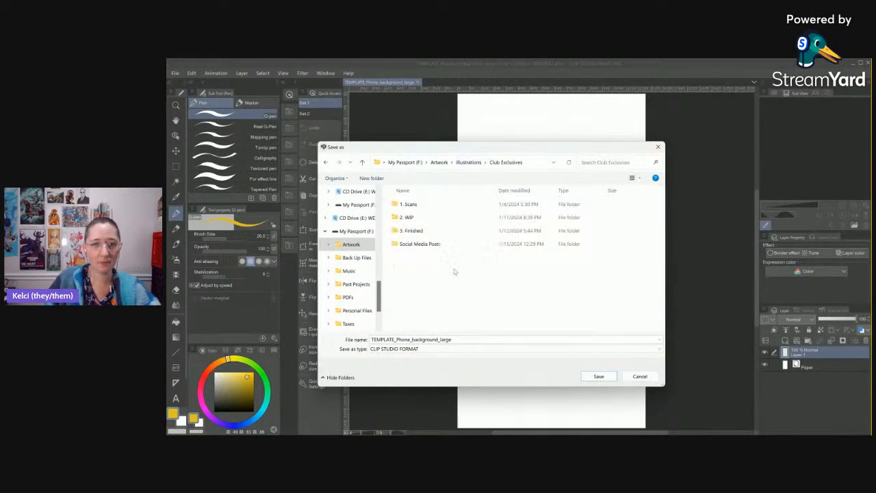
{"action": "double_click", "coordinate": [408, 217]}
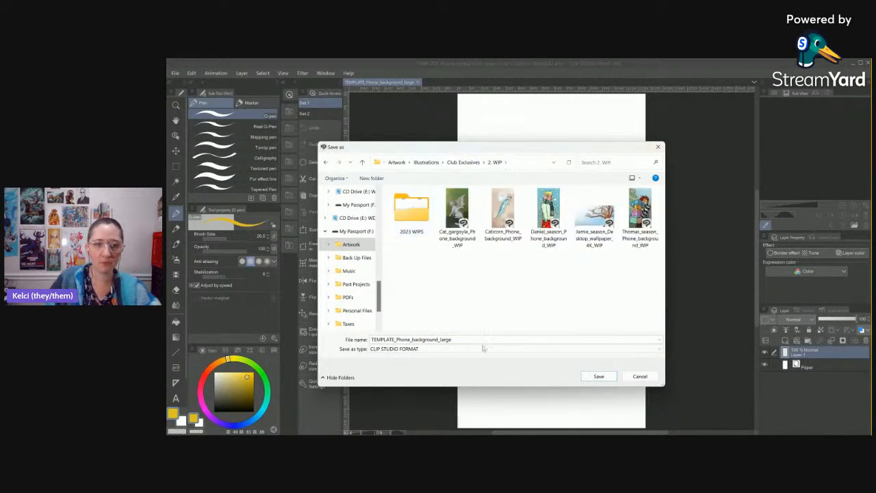
Name the file Jamie_sweater_Phone_background_WIP and save it in Clip Studio format.
{"action": "left_click", "coordinate": [477, 342]}
{"action": "key", "text": "Home"}
{"action": "key", "text": "ctrl+shift+Right"}
{"action": "type", "text": "Jamie_"}
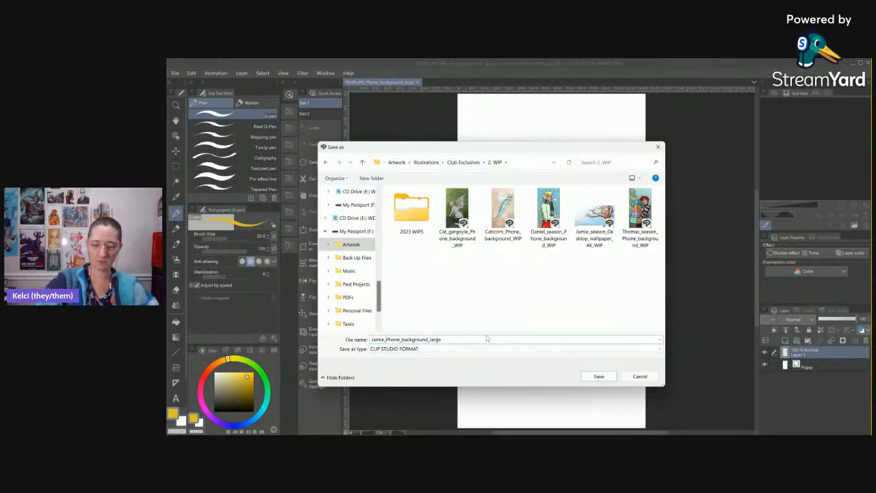
{"action": "type", "text": "T"}
{"action": "key", "text": "BackSpace"}
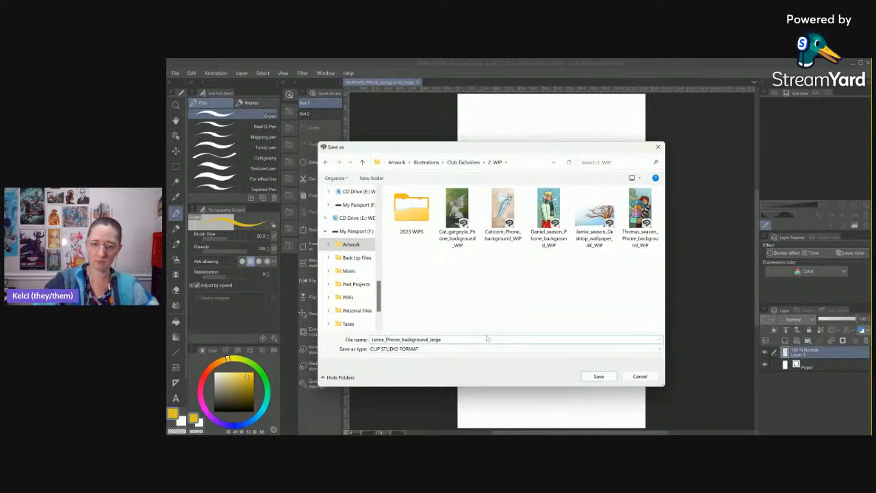
{"action": "type", "text": "sweater_"}
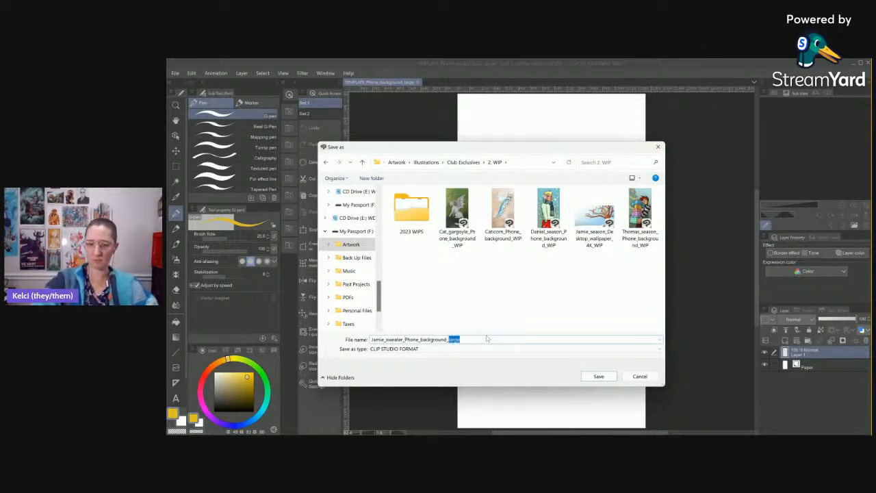
{"action": "key", "text": "Return"}
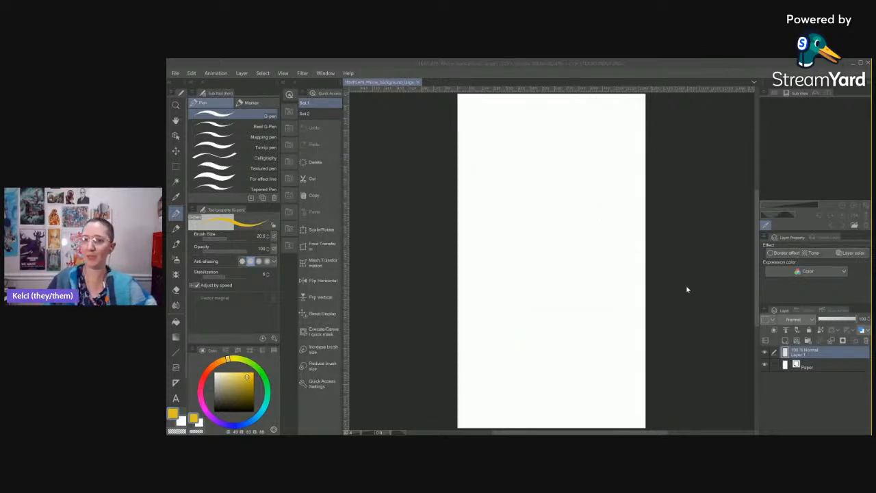
Rename Layer 1 as pencil.
{"action": "double_click", "coordinate": [798, 357]}
{"action": "key", "text": "Return"}
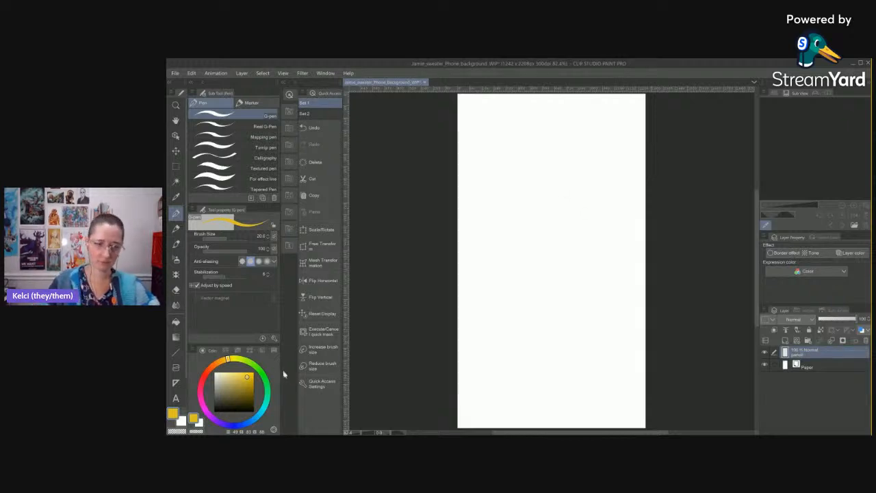
Sketch a circle for the head in the upper middle of the canvas with the Real pencil in dark olive brown.
{"action": "left_click", "coordinate": [246, 398]}
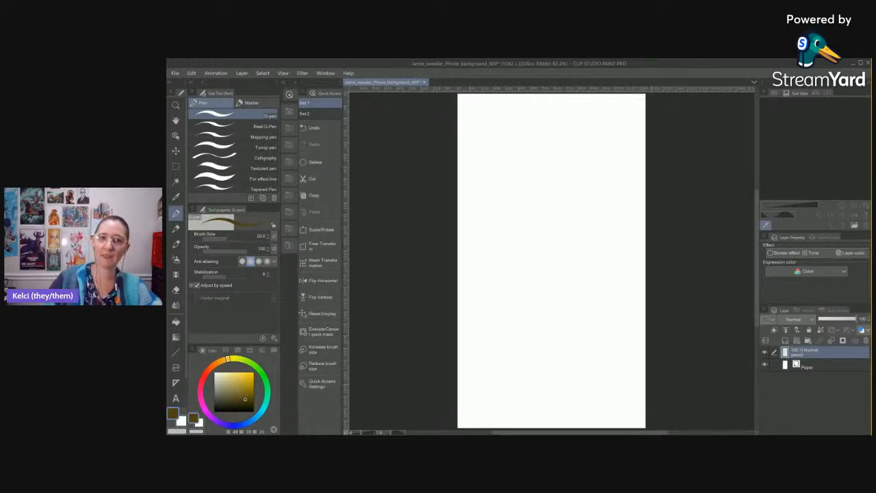
{"action": "key", "text": "p"}
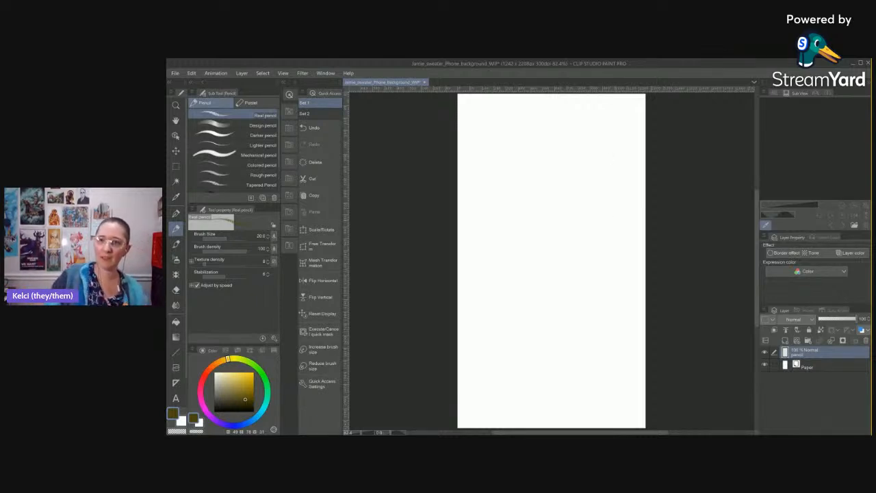
{"action": "scroll", "coordinate": [565, 161], "scroll_direction": "up", "scroll_amount": 2}
{"action": "left_click_drag", "start_coordinate": [580, 180], "coordinate": [587, 226]}
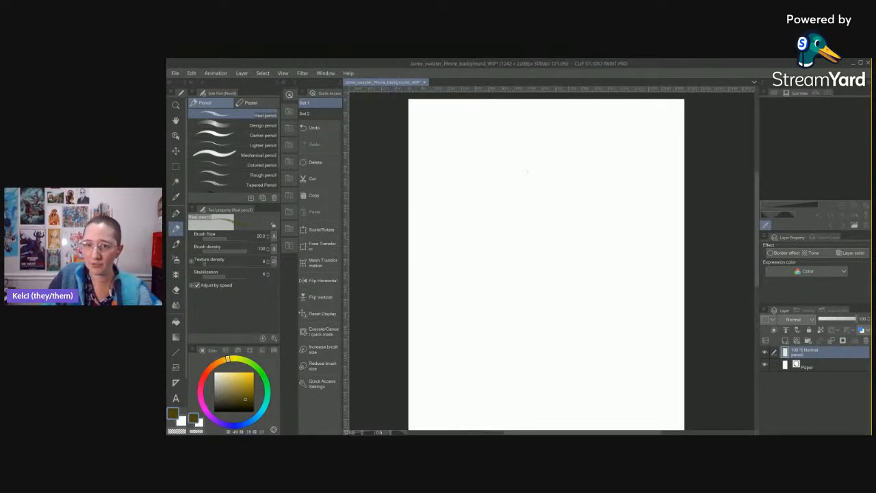
{"action": "mouse_move", "coordinate": [523, 218]}
{"action": "left_mouse_down"}
{"action": "mouse_move", "coordinate": [547, 221]}
{"action": "mouse_move", "coordinate": [574, 203]}
{"action": "mouse_move", "coordinate": [570, 183]}
{"action": "mouse_move", "coordinate": [533, 160]}
{"action": "mouse_move", "coordinate": [518, 169]}
{"action": "mouse_move", "coordinate": [570, 186]}
{"action": "left_mouse_up"}
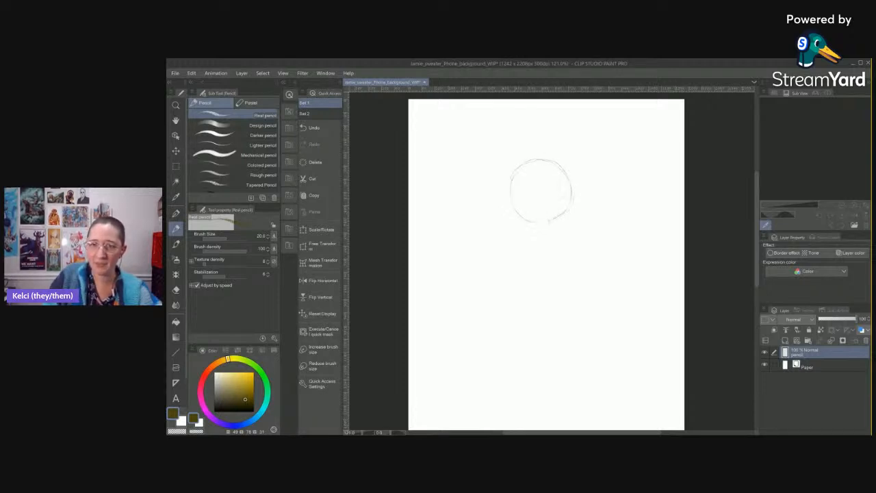
Sketch a curved face line down the left edge of the head circle and a slanted eye guideline across it.
{"action": "left_click_drag", "start_coordinate": [547, 158], "coordinate": [545, 243]}
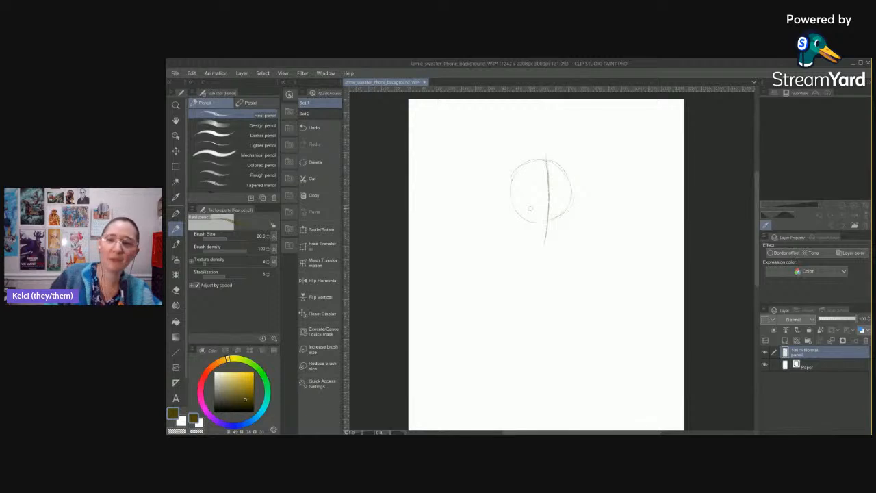
{"action": "left_click_drag", "start_coordinate": [548, 167], "coordinate": [545, 242]}
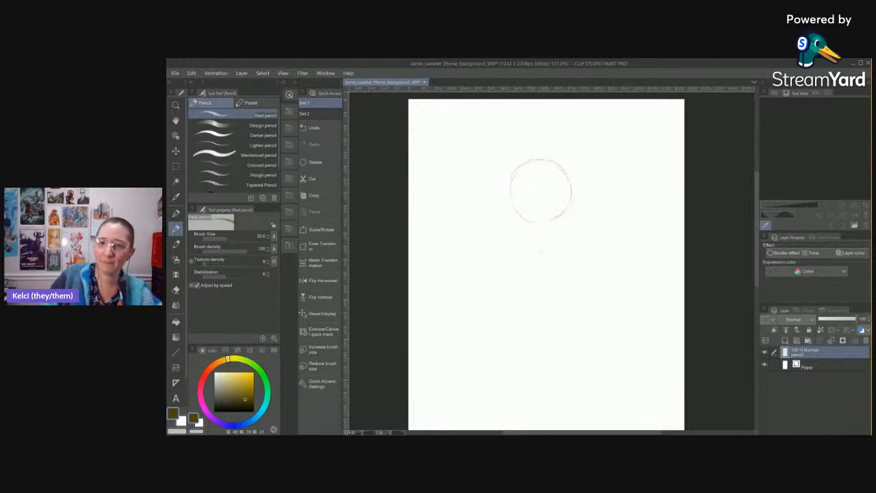
{"action": "left_click_drag", "start_coordinate": [511, 164], "coordinate": [518, 239]}
{"action": "left_click_drag", "start_coordinate": [514, 200], "coordinate": [544, 186]}
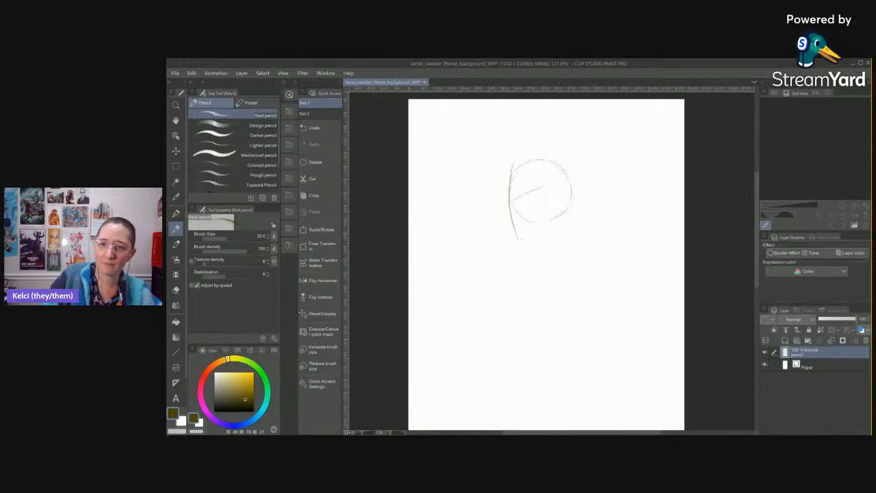
Sketch the jaw, neck, both sloping shoulders and the upper chest contours below the head.
{"action": "left_click_drag", "start_coordinate": [538, 237], "coordinate": [536, 268]}
{"action": "mouse_move", "coordinate": [559, 228]}
{"action": "left_mouse_down"}
{"action": "mouse_move", "coordinate": [561, 252]}
{"action": "mouse_move", "coordinate": [506, 277]}
{"action": "mouse_move", "coordinate": [503, 316]}
{"action": "left_mouse_up"}
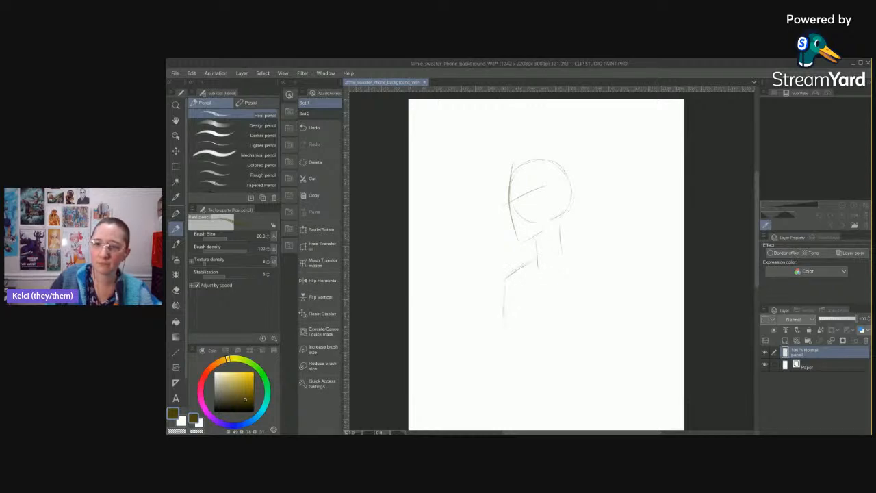
{"action": "left_click_drag", "start_coordinate": [582, 309], "coordinate": [571, 316]}
{"action": "left_click_drag", "start_coordinate": [563, 254], "coordinate": [599, 270]}
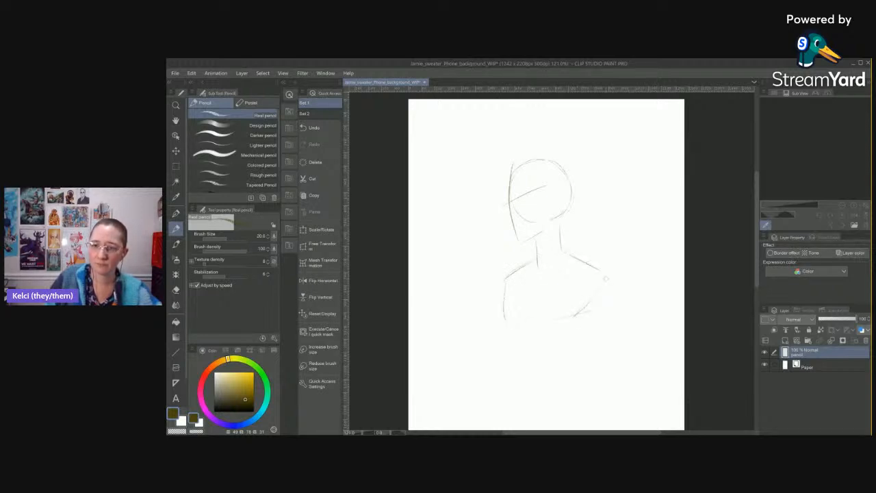
Sketch the torso sides narrowing to the waist and the hip and thigh lines flaring out below it.
{"action": "scroll", "coordinate": [618, 314], "scroll_direction": "down", "scroll_amount": 2}
{"action": "left_click_drag", "start_coordinate": [578, 305], "coordinate": [558, 338]}
{"action": "left_click_drag", "start_coordinate": [505, 302], "coordinate": [495, 401]}
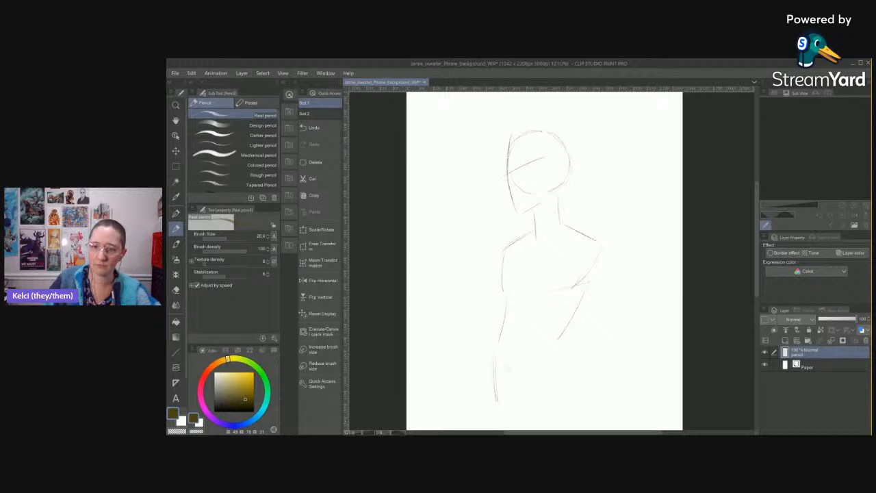
{"action": "left_click_drag", "start_coordinate": [498, 338], "coordinate": [484, 413]}
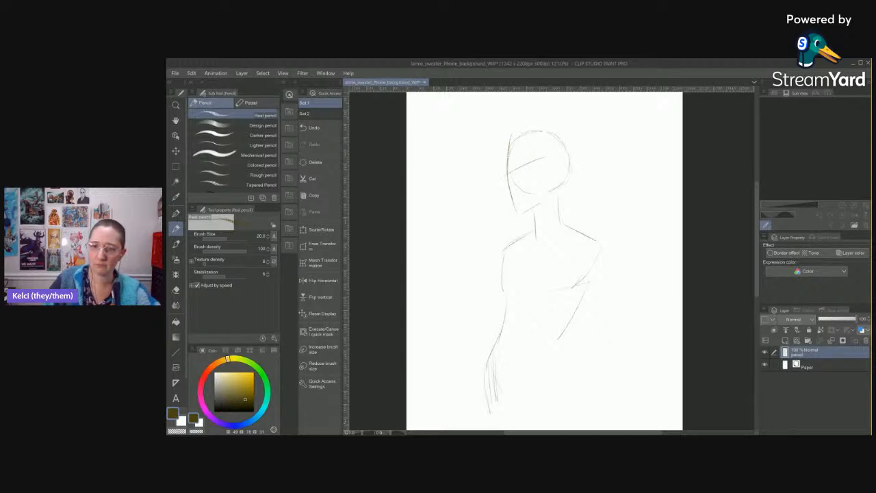
{"action": "left_click_drag", "start_coordinate": [563, 339], "coordinate": [603, 413]}
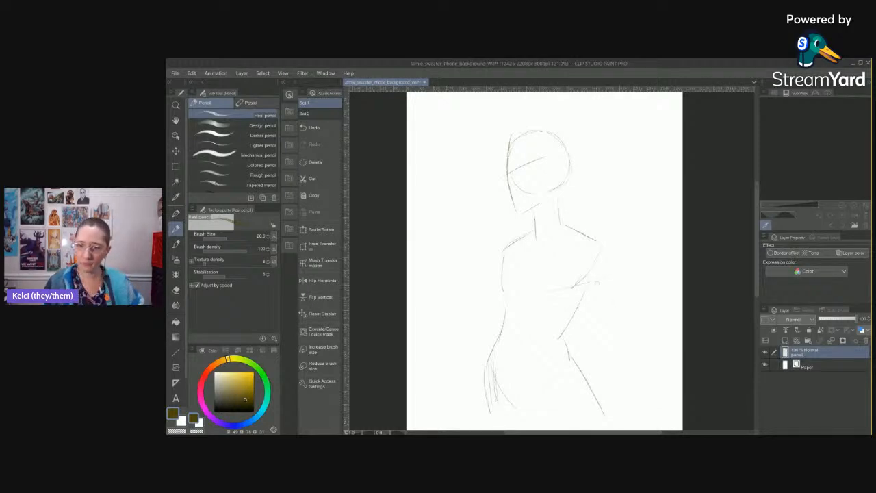
Lasso the whole figure sketch, scale it up to about 145% and position it to fill the lower canvas.
{"action": "scroll", "coordinate": [618, 273], "scroll_direction": "down", "scroll_amount": 3}
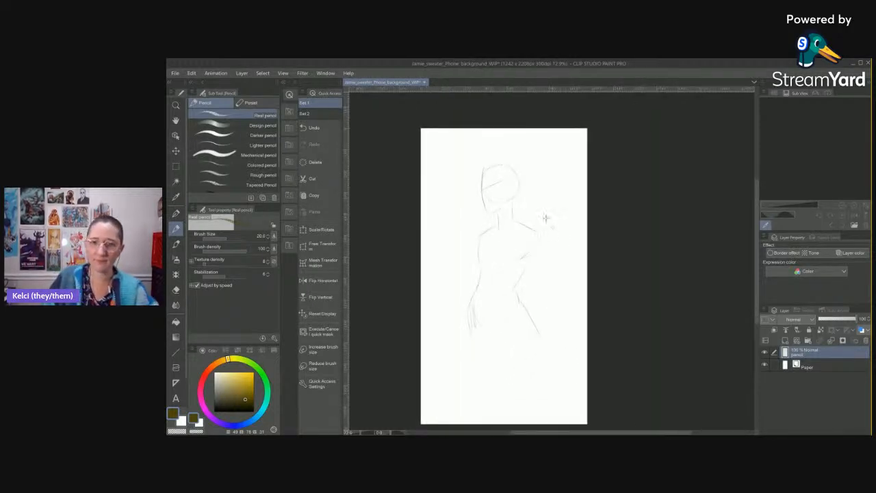
{"action": "key", "text": "m"}
{"action": "left_click_drag", "start_coordinate": [534, 184], "coordinate": [538, 217]}
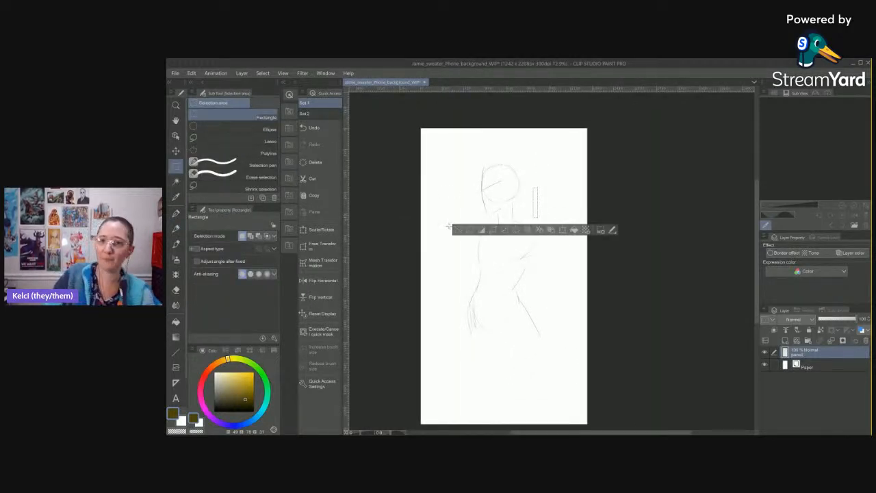
{"action": "left_click", "coordinate": [458, 231]}
{"action": "left_click", "coordinate": [261, 140]}
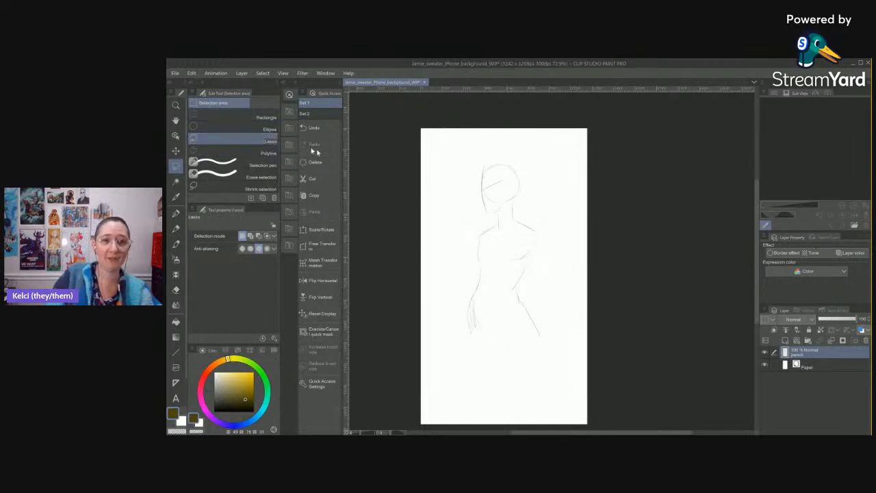
{"action": "mouse_move", "coordinate": [535, 150]}
{"action": "left_mouse_down"}
{"action": "mouse_move", "coordinate": [463, 189]}
{"action": "mouse_move", "coordinate": [447, 299]}
{"action": "mouse_move", "coordinate": [539, 369]}
{"action": "mouse_move", "coordinate": [567, 304]}
{"action": "mouse_move", "coordinate": [555, 193]}
{"action": "left_mouse_up"}
{"action": "left_click", "coordinate": [532, 387]}
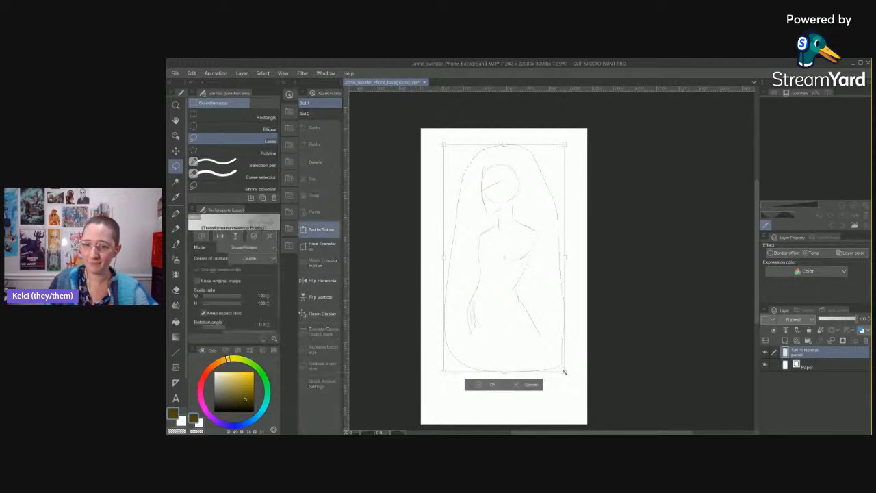
{"action": "mouse_move", "coordinate": [443, 281]}
{"action": "left_mouse_down"}
{"action": "mouse_move", "coordinate": [417, 294]}
{"action": "mouse_move", "coordinate": [423, 322]}
{"action": "left_mouse_up"}
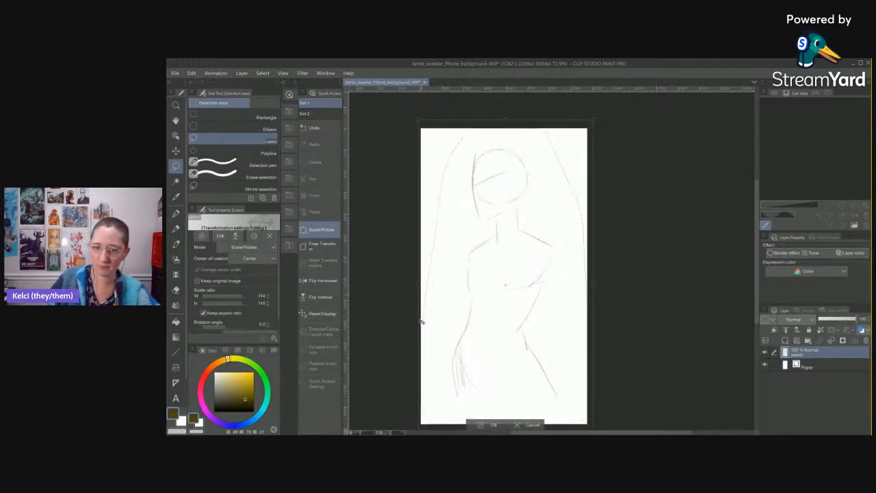
{"action": "mouse_move", "coordinate": [521, 334]}
{"action": "left_mouse_down"}
{"action": "mouse_move", "coordinate": [528, 317]}
{"action": "mouse_move", "coordinate": [529, 368]}
{"action": "mouse_move", "coordinate": [528, 342]}
{"action": "left_mouse_up"}
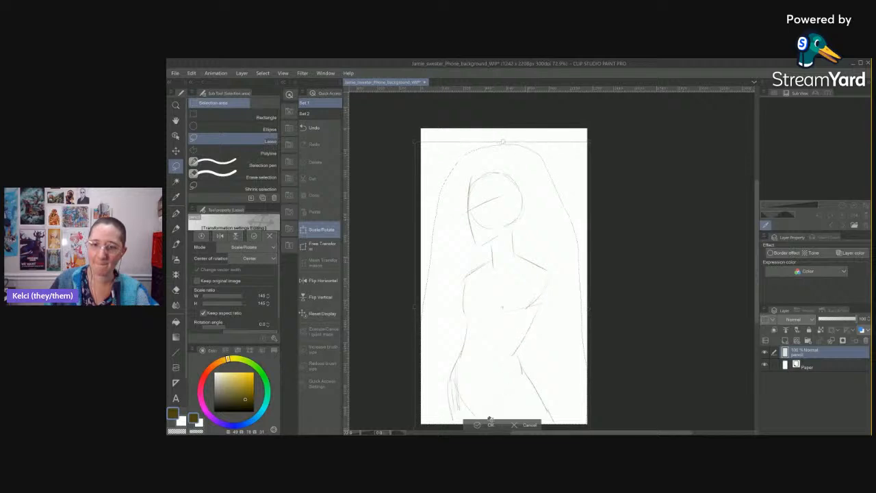
{"action": "key", "text": "Return"}
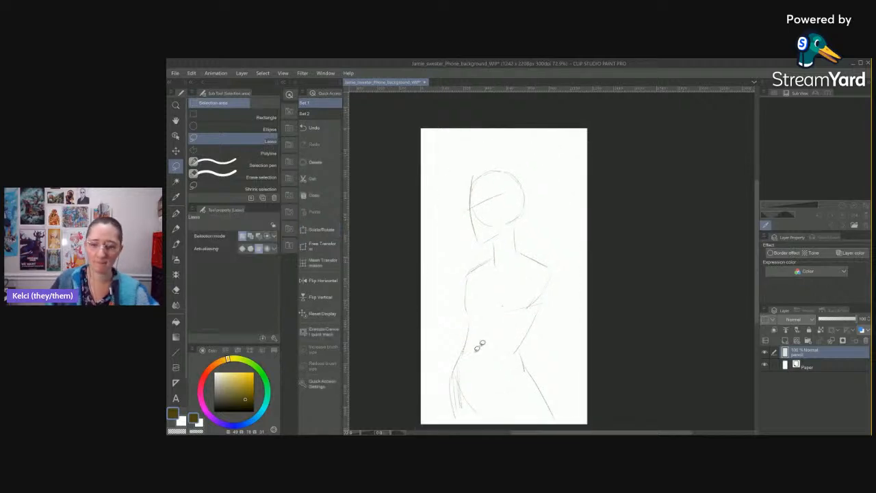
Pencil in the side-plane curve of the head, a short vertical jaw-corner line and the ear outline at the end of the eye guideline.
{"action": "key", "text": "p"}
{"action": "scroll", "coordinate": [503, 199], "scroll_direction": "up", "scroll_amount": 5}
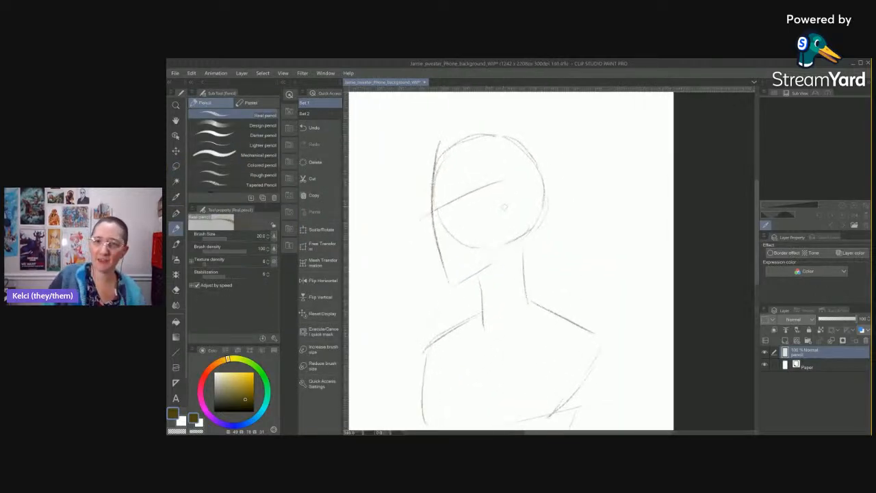
{"action": "left_click_drag", "start_coordinate": [528, 212], "coordinate": [554, 264]}
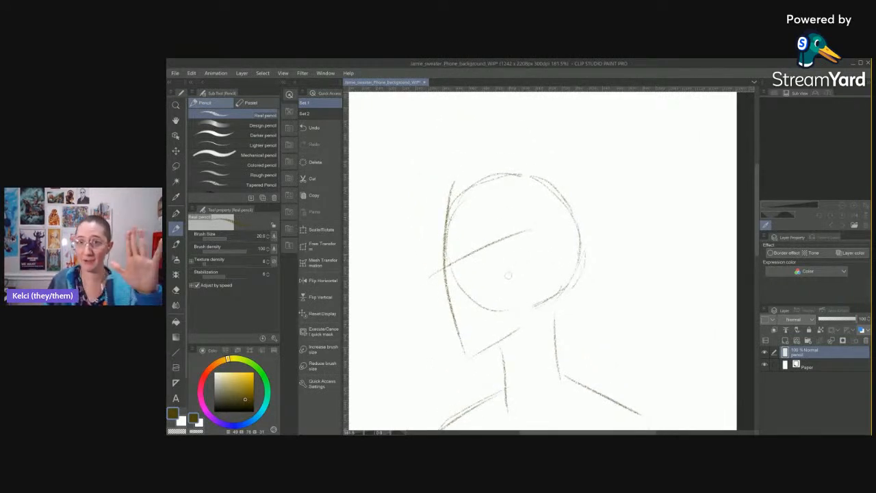
{"action": "scroll", "coordinate": [503, 277], "scroll_direction": "up", "scroll_amount": 2}
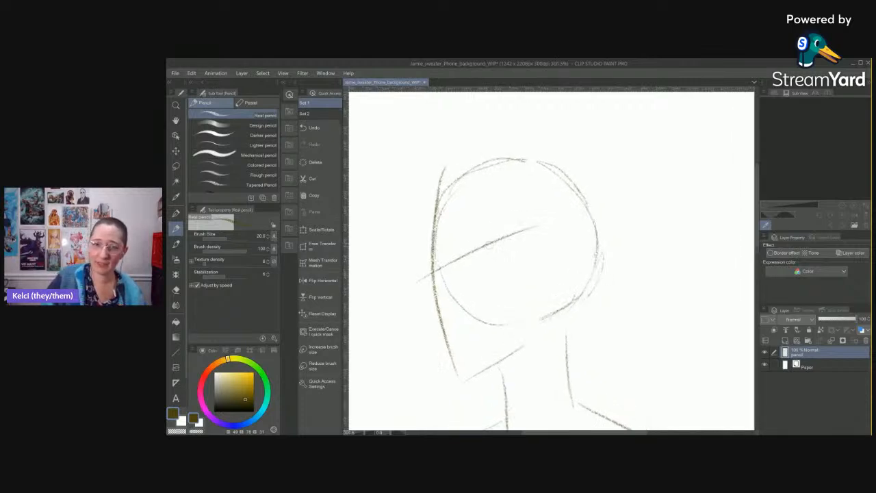
{"action": "mouse_move", "coordinate": [438, 213]}
{"action": "left_mouse_down"}
{"action": "mouse_move", "coordinate": [475, 203]}
{"action": "mouse_move", "coordinate": [490, 317]}
{"action": "left_mouse_up"}
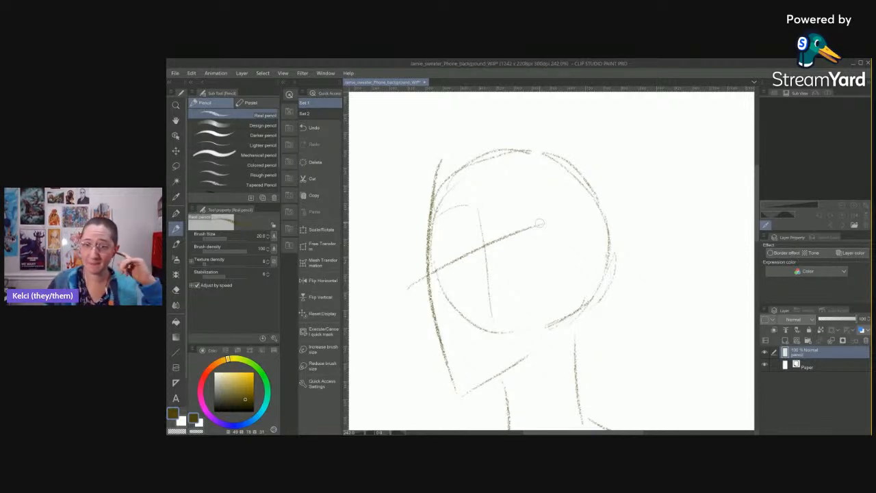
{"action": "left_click_drag", "start_coordinate": [540, 346], "coordinate": [541, 302]}
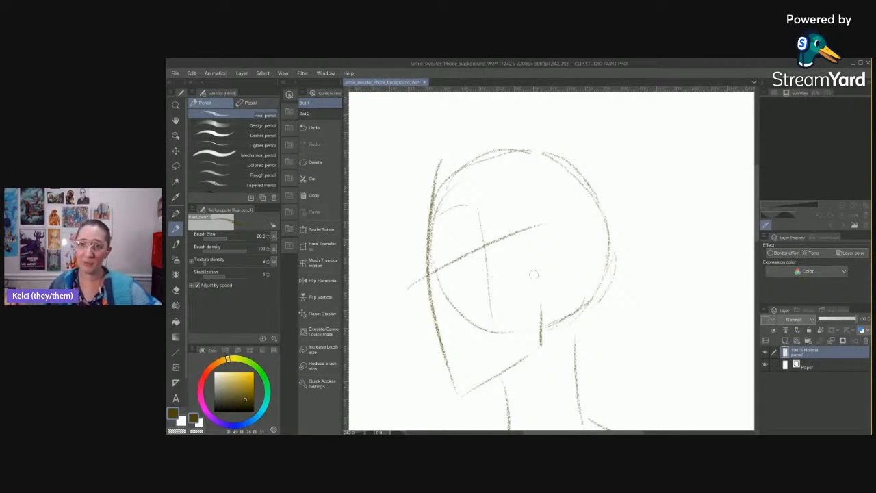
{"action": "left_click_drag", "start_coordinate": [563, 293], "coordinate": [555, 264]}
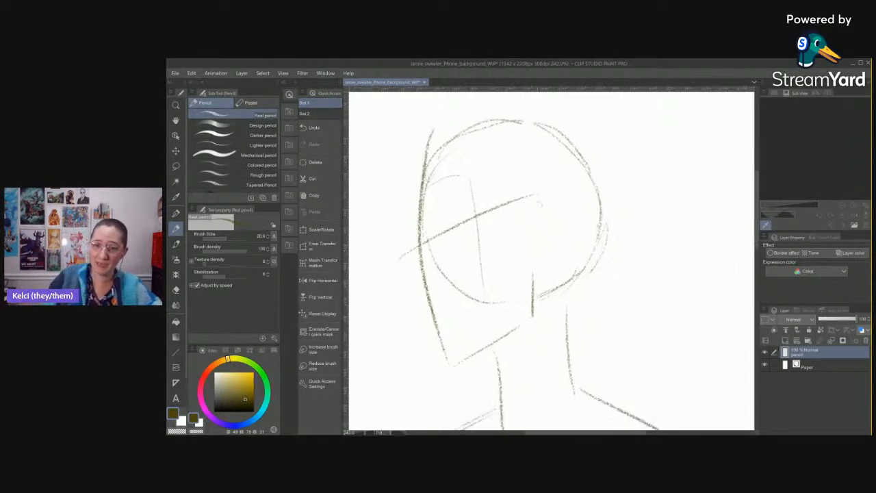
{"action": "mouse_move", "coordinate": [539, 201]}
{"action": "left_mouse_down"}
{"action": "mouse_move", "coordinate": [543, 191]}
{"action": "mouse_move", "coordinate": [576, 226]}
{"action": "mouse_move", "coordinate": [544, 263]}
{"action": "left_mouse_up"}
Sketch rounded shoulder caps and arm-socket curves at both ends of the shoulder line.
{"action": "left_click_drag", "start_coordinate": [579, 350], "coordinate": [575, 276]}
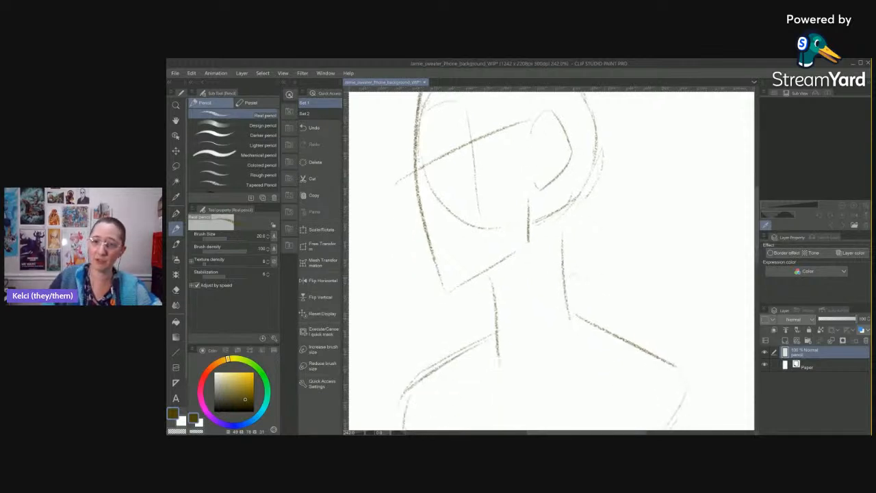
{"action": "left_click_drag", "start_coordinate": [655, 309], "coordinate": [651, 148]}
{"action": "mouse_move", "coordinate": [497, 215]}
{"action": "left_mouse_down"}
{"action": "mouse_move", "coordinate": [543, 176]}
{"action": "mouse_move", "coordinate": [431, 234]}
{"action": "left_mouse_up"}
{"action": "mouse_move", "coordinate": [425, 245]}
{"action": "left_mouse_down"}
{"action": "mouse_move", "coordinate": [412, 282]}
{"action": "mouse_move", "coordinate": [431, 316]}
{"action": "left_mouse_up"}
{"action": "left_click_drag", "start_coordinate": [660, 245], "coordinate": [557, 245]}
{"action": "mouse_move", "coordinate": [587, 199]}
{"action": "left_mouse_down"}
{"action": "mouse_move", "coordinate": [649, 218]}
{"action": "mouse_move", "coordinate": [656, 291]}
{"action": "mouse_move", "coordinate": [580, 226]}
{"action": "left_mouse_up"}
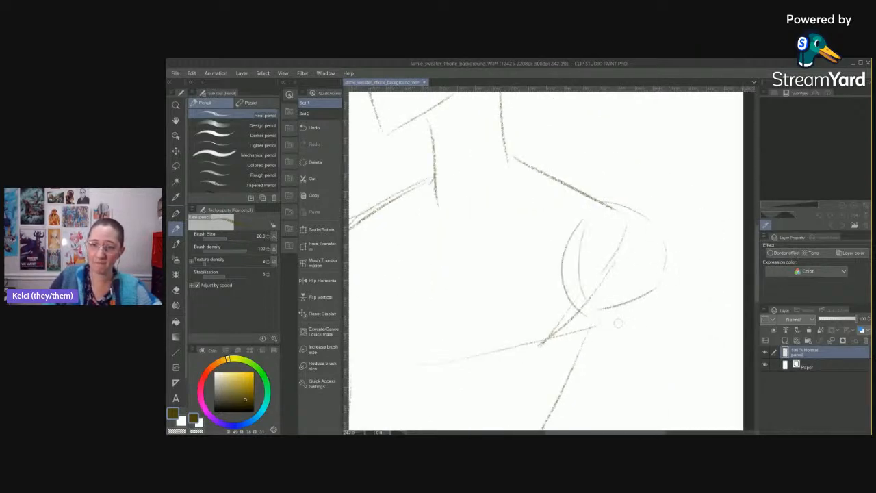
Sketch the right-hand arm hanging straight down beside the torso, with outer and inner lines for the upper arm and forearm.
{"action": "mouse_move", "coordinate": [668, 325]}
{"action": "left_mouse_down"}
{"action": "mouse_move", "coordinate": [696, 263]}
{"action": "mouse_move", "coordinate": [710, 174]}
{"action": "left_mouse_up"}
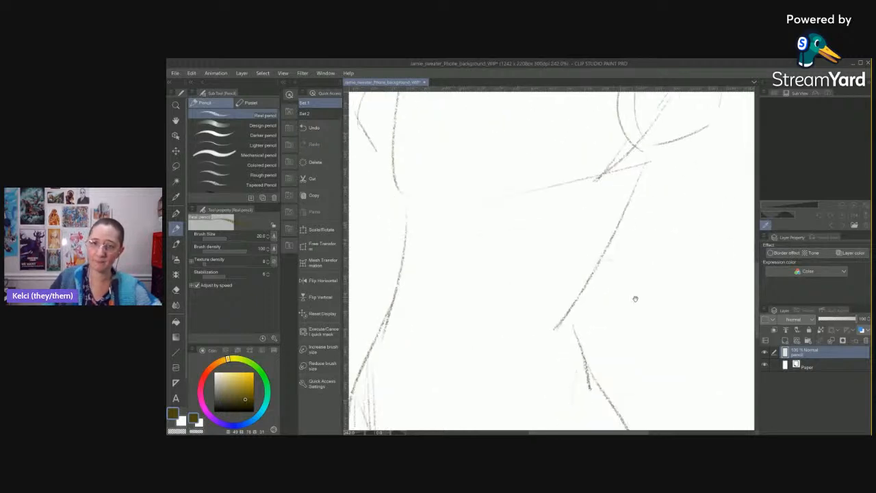
{"action": "left_click_drag", "start_coordinate": [633, 297], "coordinate": [650, 333]}
{"action": "scroll", "coordinate": [630, 307], "scroll_direction": "down", "scroll_amount": 4}
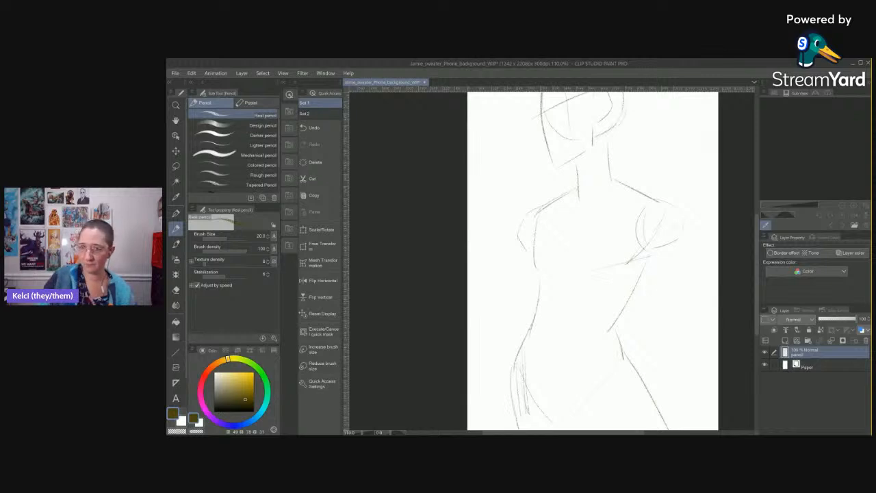
{"action": "left_click_drag", "start_coordinate": [681, 214], "coordinate": [690, 335]}
{"action": "left_click_drag", "start_coordinate": [652, 275], "coordinate": [651, 291]}
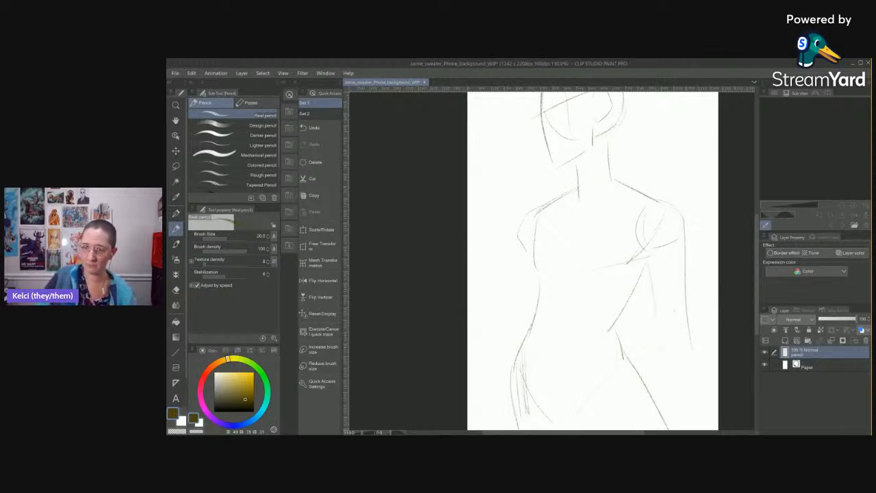
{"action": "left_click_drag", "start_coordinate": [651, 351], "coordinate": [665, 393]}
{"action": "left_click_drag", "start_coordinate": [688, 350], "coordinate": [687, 427]}
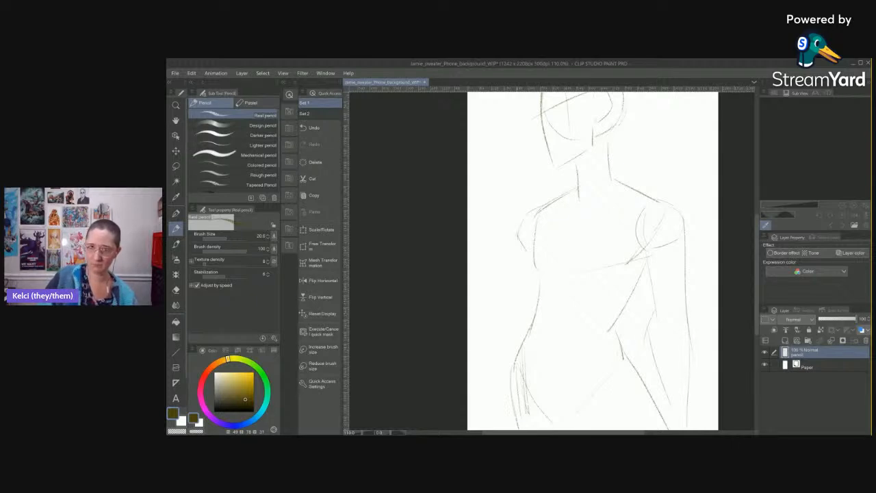
Sketch the left-hand arm bent at the elbow, with the forearm angling back toward the hip.
{"action": "mouse_move", "coordinate": [516, 244]}
{"action": "left_mouse_down"}
{"action": "mouse_move", "coordinate": [510, 265]}
{"action": "mouse_move", "coordinate": [517, 322]}
{"action": "left_mouse_up"}
{"action": "mouse_move", "coordinate": [535, 292]}
{"action": "left_mouse_down"}
{"action": "mouse_move", "coordinate": [513, 319]}
{"action": "mouse_move", "coordinate": [489, 308]}
{"action": "mouse_move", "coordinate": [501, 274]}
{"action": "left_mouse_up"}
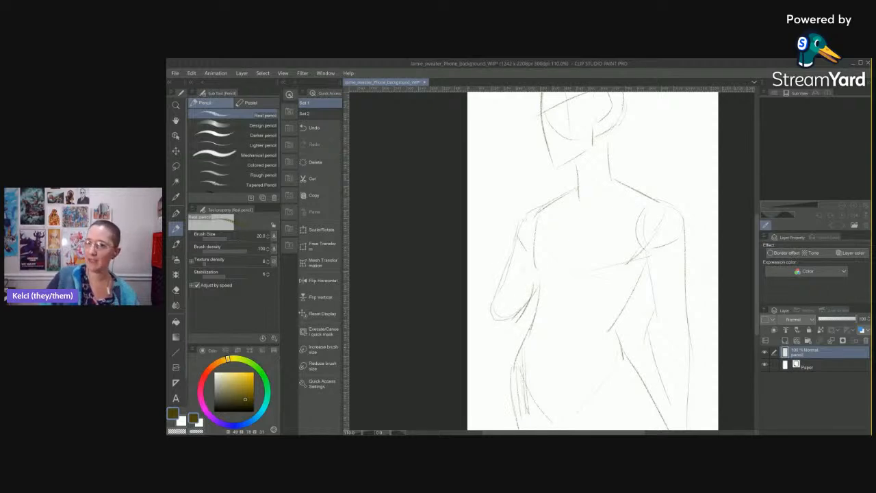
{"action": "mouse_move", "coordinate": [510, 305]}
{"action": "left_mouse_down"}
{"action": "mouse_move", "coordinate": [489, 313]}
{"action": "mouse_move", "coordinate": [514, 364]}
{"action": "mouse_move", "coordinate": [498, 370]}
{"action": "left_mouse_up"}
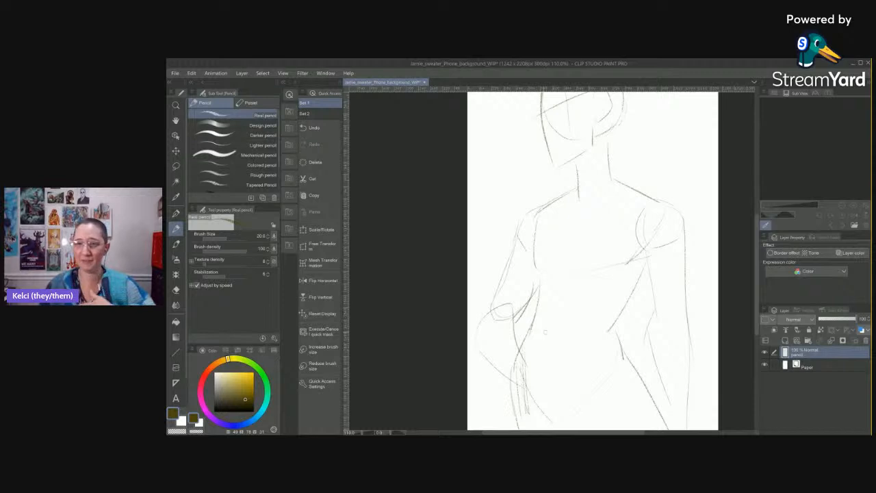
Sketch the sweater's front pouch pocket across the belly, with a slanted side opening and curved lower edge.
{"action": "left_click_drag", "start_coordinate": [570, 352], "coordinate": [548, 310]}
{"action": "left_click_drag", "start_coordinate": [577, 245], "coordinate": [565, 253]}
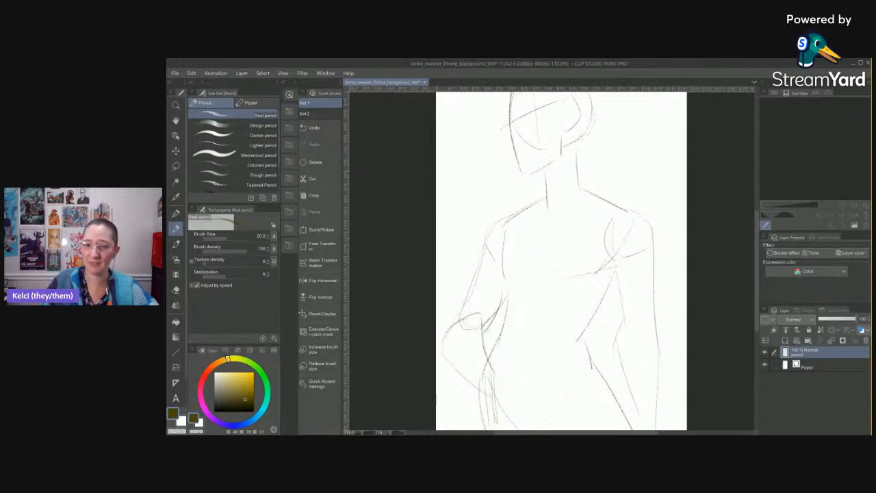
{"action": "mouse_move", "coordinate": [518, 378]}
{"action": "left_mouse_down"}
{"action": "mouse_move", "coordinate": [504, 307]}
{"action": "mouse_move", "coordinate": [547, 293]}
{"action": "left_mouse_up"}
{"action": "mouse_move", "coordinate": [487, 299]}
{"action": "left_mouse_down"}
{"action": "mouse_move", "coordinate": [470, 327]}
{"action": "mouse_move", "coordinate": [475, 366]}
{"action": "mouse_move", "coordinate": [567, 349]}
{"action": "left_mouse_up"}
{"action": "left_click_drag", "start_coordinate": [550, 291], "coordinate": [569, 348]}
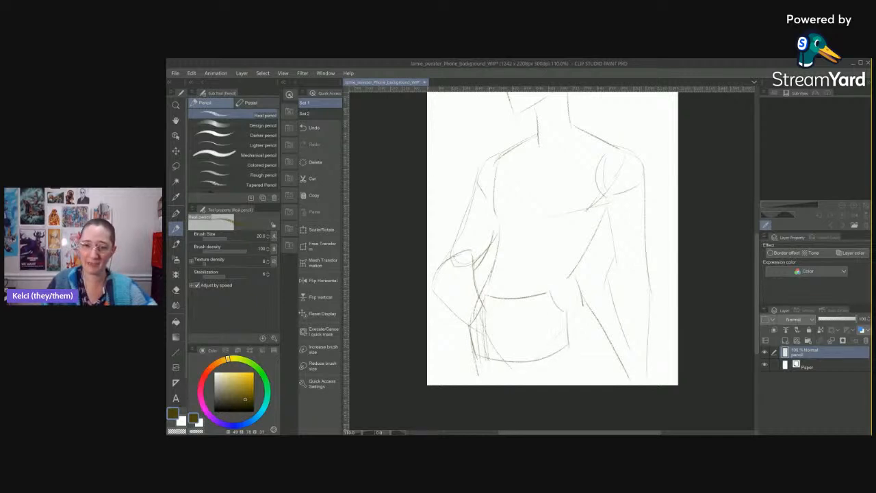
Sketch the sweater's curved bottom hem across the hips and the trouser lines just below it.
{"action": "mouse_move", "coordinate": [461, 334]}
{"action": "left_mouse_down"}
{"action": "mouse_move", "coordinate": [460, 355]}
{"action": "mouse_move", "coordinate": [475, 364]}
{"action": "mouse_move", "coordinate": [564, 356]}
{"action": "mouse_move", "coordinate": [599, 334]}
{"action": "left_mouse_up"}
{"action": "left_click_drag", "start_coordinate": [473, 360], "coordinate": [468, 380]}
{"action": "left_click_drag", "start_coordinate": [613, 345], "coordinate": [558, 384]}
{"action": "left_click_drag", "start_coordinate": [613, 346], "coordinate": [623, 385]}
Sketch the loose sweater sides from the armpits to the hem and add fold lines at the waist.
{"action": "scroll", "coordinate": [611, 299], "scroll_direction": "up", "scroll_amount": 2}
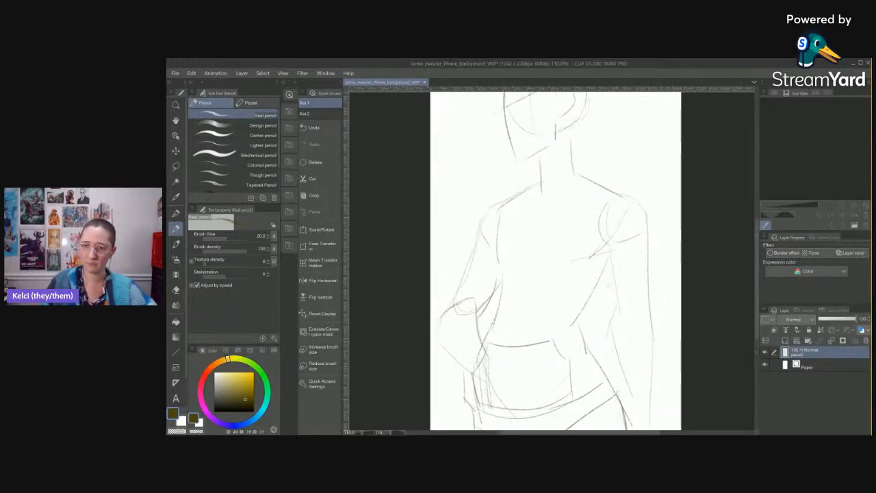
{"action": "left_click_drag", "start_coordinate": [607, 367], "coordinate": [598, 379]}
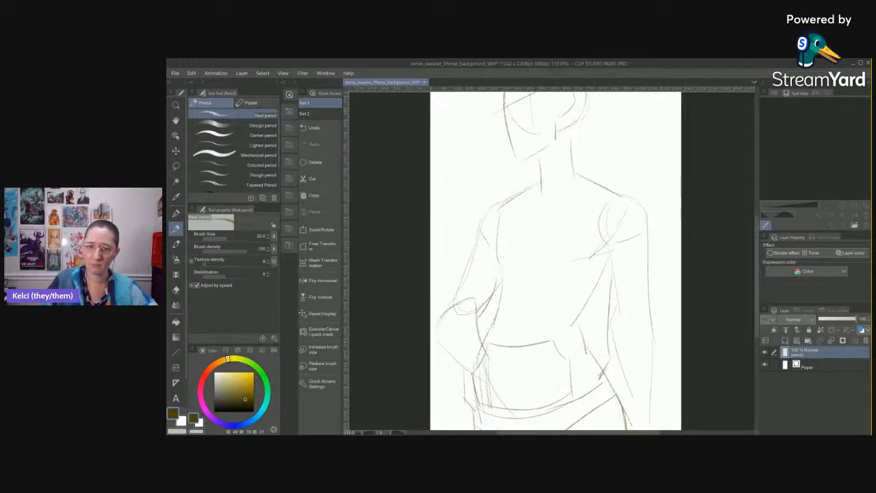
{"action": "left_click_drag", "start_coordinate": [495, 263], "coordinate": [479, 344]}
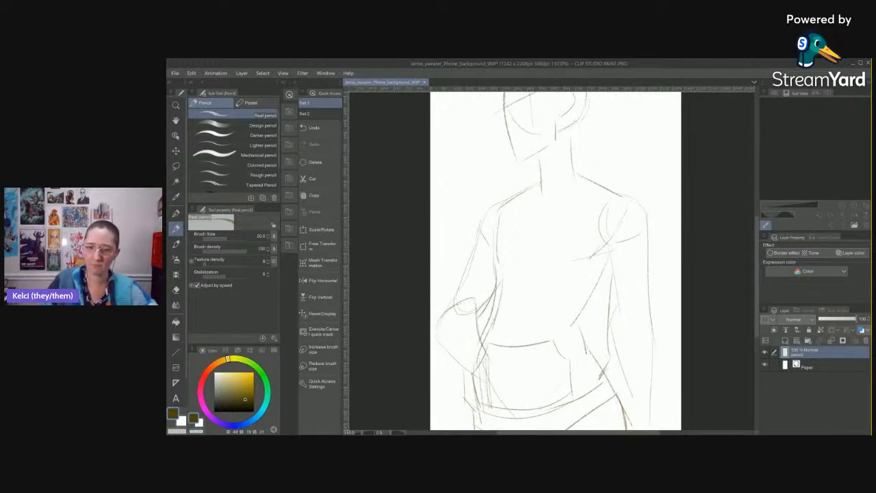
{"action": "left_click_drag", "start_coordinate": [606, 264], "coordinate": [575, 314]}
{"action": "left_click_drag", "start_coordinate": [603, 285], "coordinate": [593, 319]}
Sketch the sweater's neckline, the hood draped over both shoulders and two drawstrings hanging onto the chest.
{"action": "scroll", "coordinate": [591, 237], "scroll_direction": "up", "scroll_amount": 2}
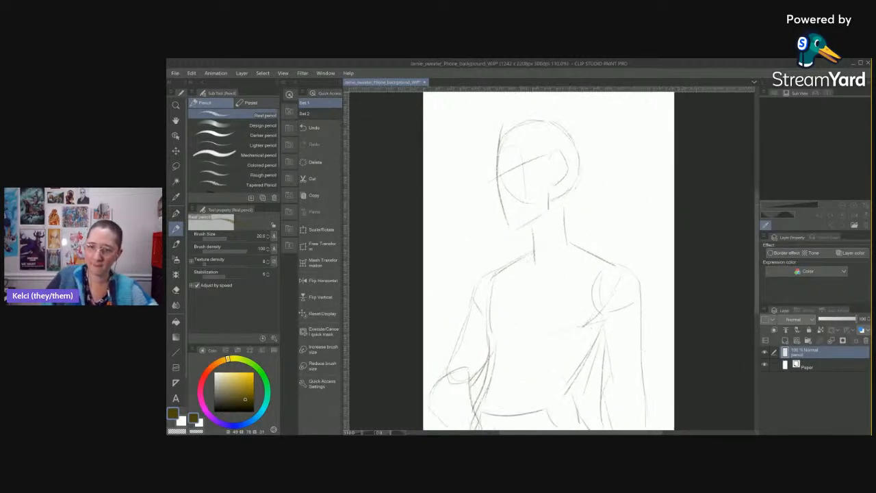
{"action": "left_click_drag", "start_coordinate": [522, 247], "coordinate": [517, 271]}
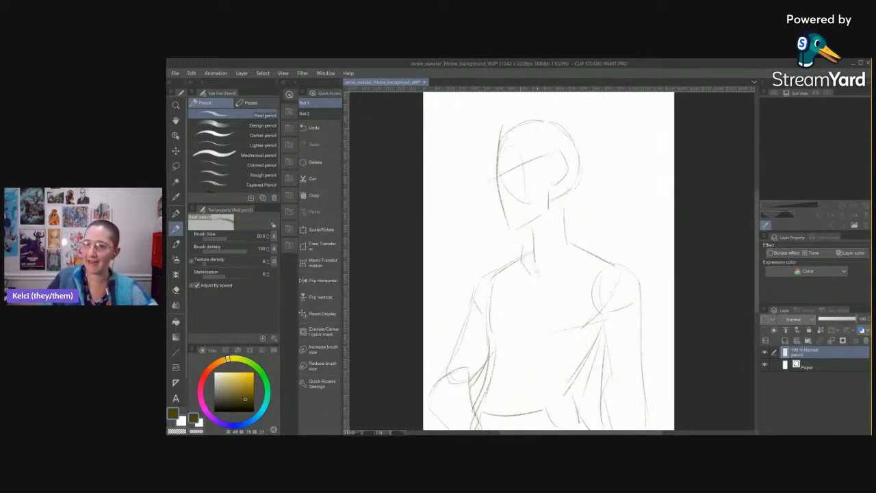
{"action": "left_click_drag", "start_coordinate": [586, 235], "coordinate": [549, 267]}
{"action": "left_click_drag", "start_coordinate": [602, 235], "coordinate": [603, 256]}
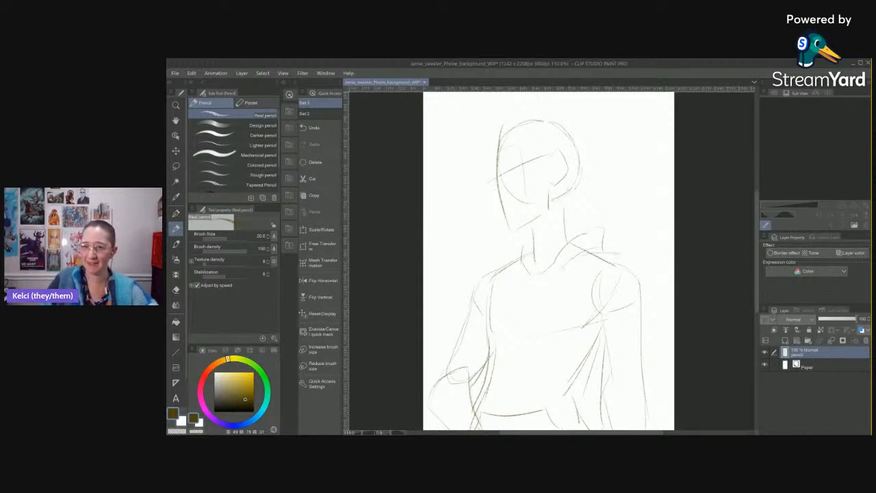
{"action": "mouse_move", "coordinate": [621, 263]}
{"action": "left_mouse_down"}
{"action": "mouse_move", "coordinate": [551, 259]}
{"action": "mouse_move", "coordinate": [547, 307]}
{"action": "left_mouse_up"}
{"action": "mouse_move", "coordinate": [557, 275]}
{"action": "left_mouse_down"}
{"action": "mouse_move", "coordinate": [553, 295]}
{"action": "mouse_move", "coordinate": [507, 299]}
{"action": "mouse_move", "coordinate": [512, 315]}
{"action": "left_mouse_up"}
{"action": "left_click_drag", "start_coordinate": [515, 279], "coordinate": [512, 303]}
{"action": "mouse_move", "coordinate": [534, 237]}
{"action": "left_mouse_down"}
{"action": "mouse_move", "coordinate": [499, 254]}
{"action": "mouse_move", "coordinate": [508, 281]}
{"action": "left_mouse_up"}
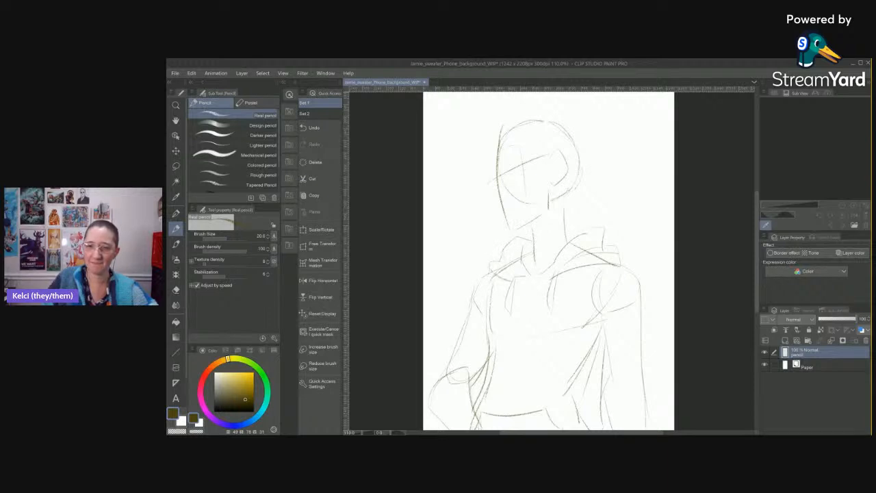
Sketch rough block lettering starting with "CH" across the sweater's chest, below the drawstrings.
{"action": "scroll", "coordinate": [541, 336], "scroll_direction": "down", "scroll_amount": 3}
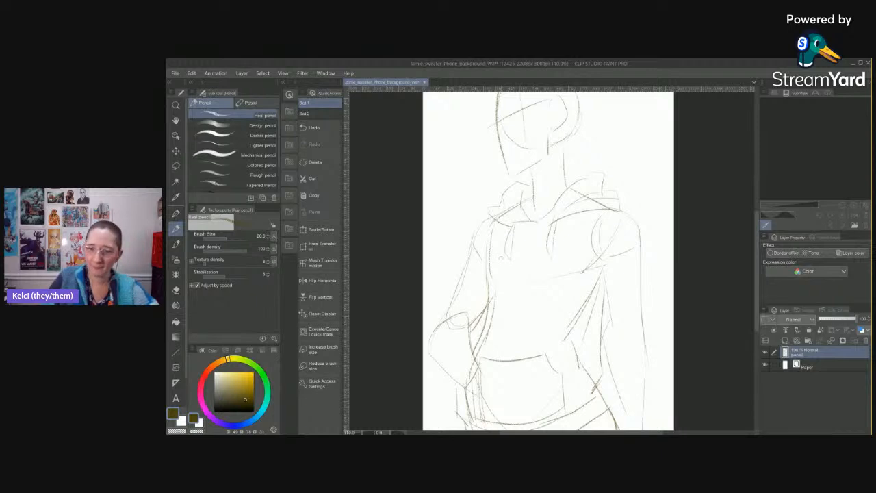
{"action": "mouse_move", "coordinate": [498, 250]}
{"action": "left_mouse_down"}
{"action": "mouse_move", "coordinate": [494, 284]}
{"action": "mouse_move", "coordinate": [505, 280]}
{"action": "left_mouse_up"}
{"action": "mouse_move", "coordinate": [521, 249]}
{"action": "left_mouse_down"}
{"action": "mouse_move", "coordinate": [518, 284]}
{"action": "mouse_move", "coordinate": [531, 255]}
{"action": "mouse_move", "coordinate": [532, 263]}
{"action": "left_mouse_up"}
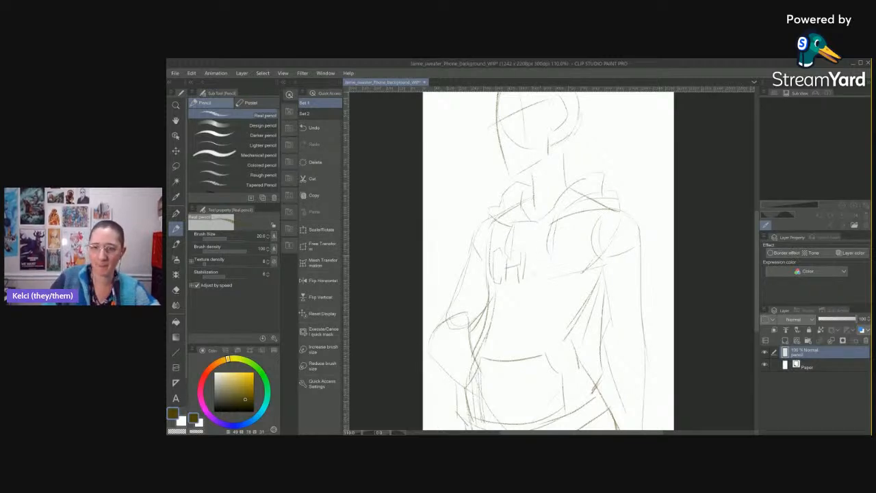
{"action": "left_click_drag", "start_coordinate": [540, 264], "coordinate": [538, 281]}
{"action": "left_click_drag", "start_coordinate": [529, 281], "coordinate": [572, 262]}
{"action": "left_click_drag", "start_coordinate": [583, 249], "coordinate": [570, 279]}
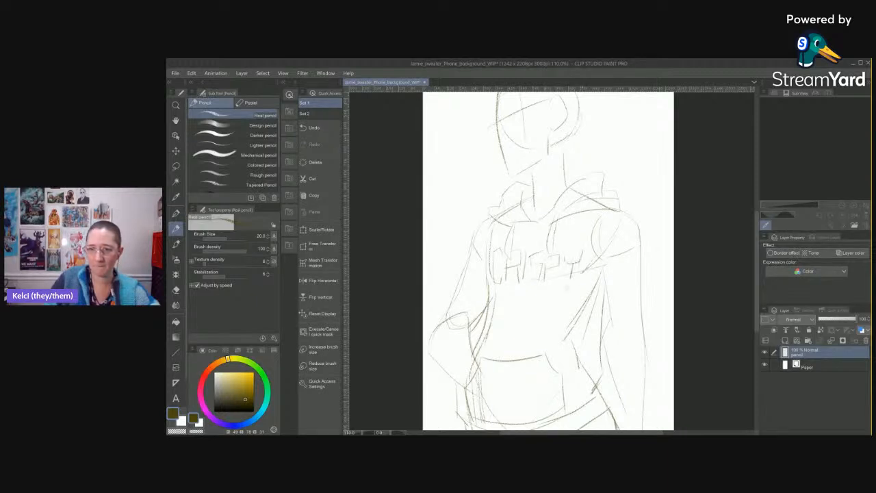
Strengthen the outline of the hood around both sides of the neck.
{"action": "scroll", "coordinate": [548, 241], "scroll_direction": "up", "scroll_amount": 1}
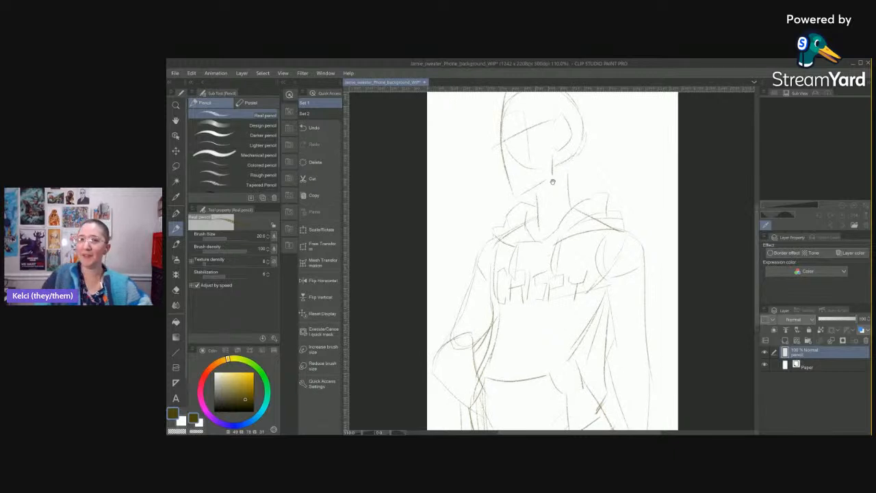
{"action": "scroll", "coordinate": [549, 178], "scroll_direction": "up", "scroll_amount": 3}
{"action": "scroll", "coordinate": [550, 222], "scroll_direction": "up", "scroll_amount": 3}
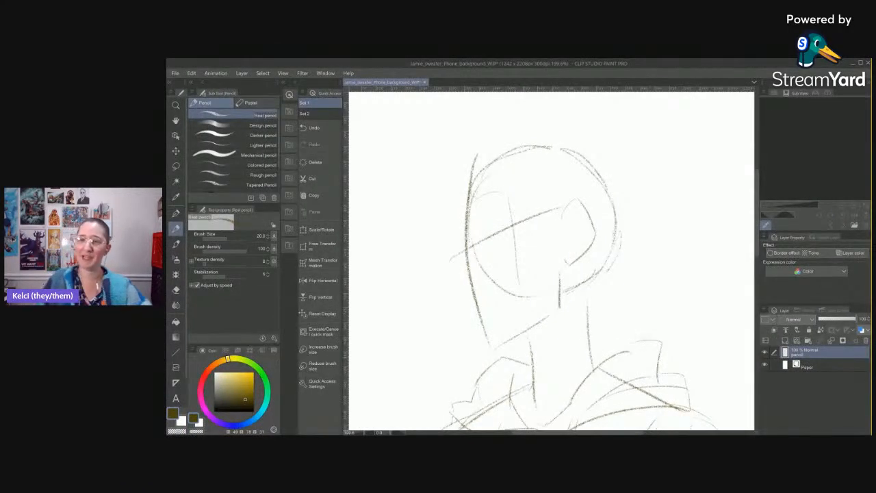
{"action": "mouse_move", "coordinate": [662, 380]}
{"action": "left_mouse_down"}
{"action": "mouse_move", "coordinate": [658, 356]}
{"action": "mouse_move", "coordinate": [604, 350]}
{"action": "mouse_move", "coordinate": [606, 271]}
{"action": "left_mouse_up"}
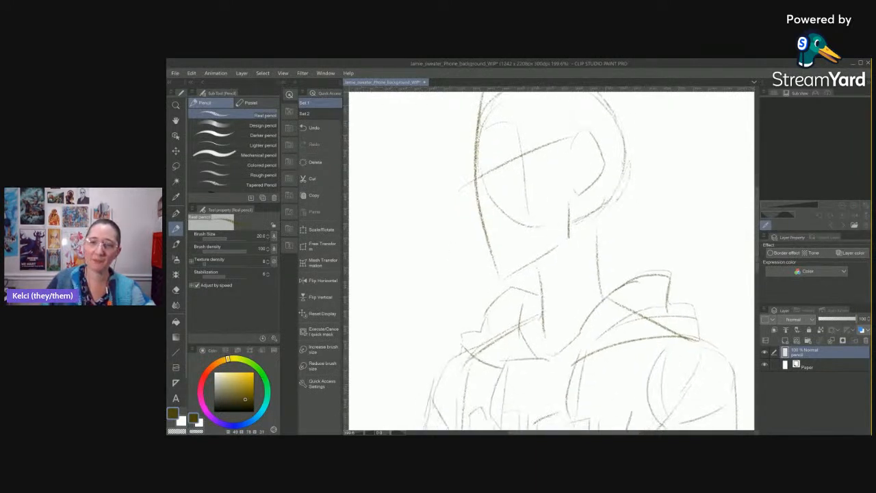
{"action": "mouse_move", "coordinate": [492, 310]}
{"action": "left_mouse_down"}
{"action": "mouse_move", "coordinate": [487, 335]}
{"action": "mouse_move", "coordinate": [510, 354]}
{"action": "left_mouse_up"}
{"action": "left_click_drag", "start_coordinate": [673, 226], "coordinate": [680, 308]}
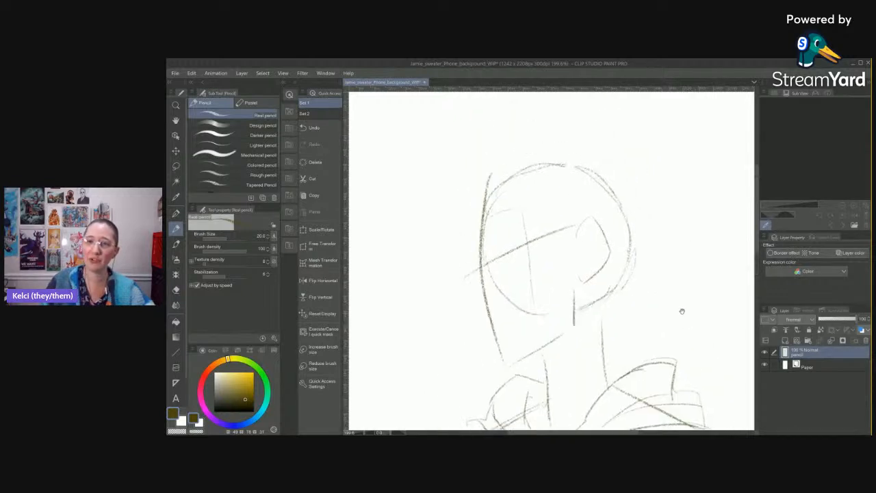
Sketch the hair behind the head, with small tufts at the crown, a rounded back and pointed locks at the nape.
{"action": "left_click_drag", "start_coordinate": [648, 265], "coordinate": [634, 249]}
{"action": "left_click_drag", "start_coordinate": [603, 216], "coordinate": [602, 262]}
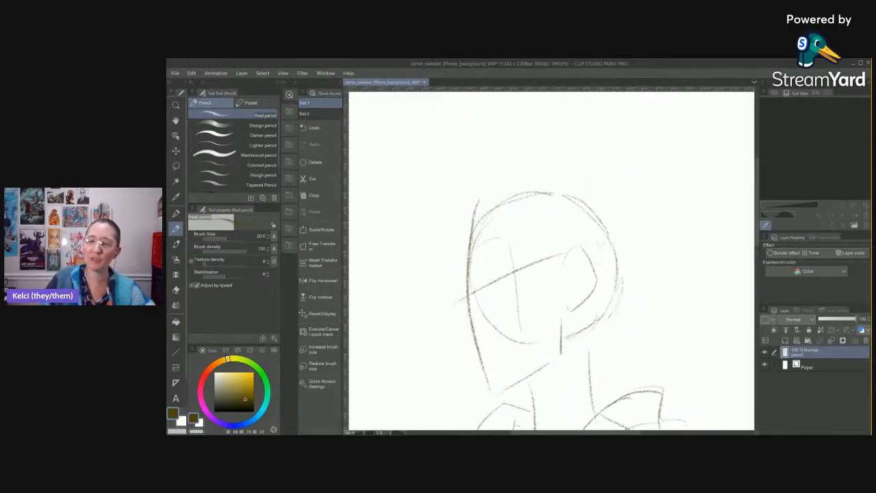
{"action": "mouse_move", "coordinate": [618, 224]}
{"action": "left_mouse_down"}
{"action": "mouse_move", "coordinate": [654, 236]}
{"action": "mouse_move", "coordinate": [623, 241]}
{"action": "mouse_move", "coordinate": [656, 259]}
{"action": "mouse_move", "coordinate": [640, 315]}
{"action": "left_mouse_up"}
{"action": "mouse_move", "coordinate": [641, 312]}
{"action": "left_mouse_down"}
{"action": "mouse_move", "coordinate": [620, 342]}
{"action": "mouse_move", "coordinate": [636, 345]}
{"action": "mouse_move", "coordinate": [598, 338]}
{"action": "left_mouse_up"}
{"action": "mouse_move", "coordinate": [604, 345]}
{"action": "left_mouse_down"}
{"action": "mouse_move", "coordinate": [605, 360]}
{"action": "mouse_move", "coordinate": [588, 368]}
{"action": "left_mouse_up"}
{"action": "mouse_move", "coordinate": [590, 355]}
{"action": "left_mouse_down"}
{"action": "mouse_move", "coordinate": [554, 373]}
{"action": "mouse_move", "coordinate": [567, 370]}
{"action": "left_mouse_up"}
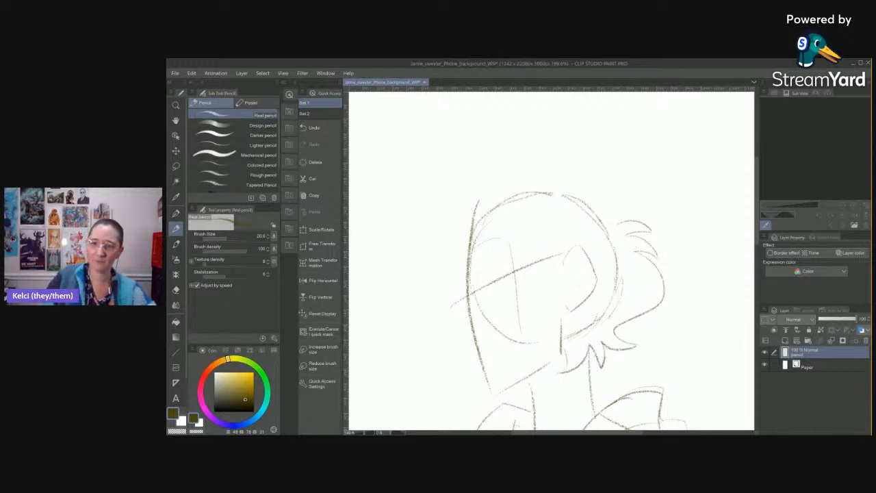
Flip the canvas view horizontally and sketch large spiky hair locks sweeping over the top of the head toward the forehead.
{"action": "left_click", "coordinate": [779, 93]}
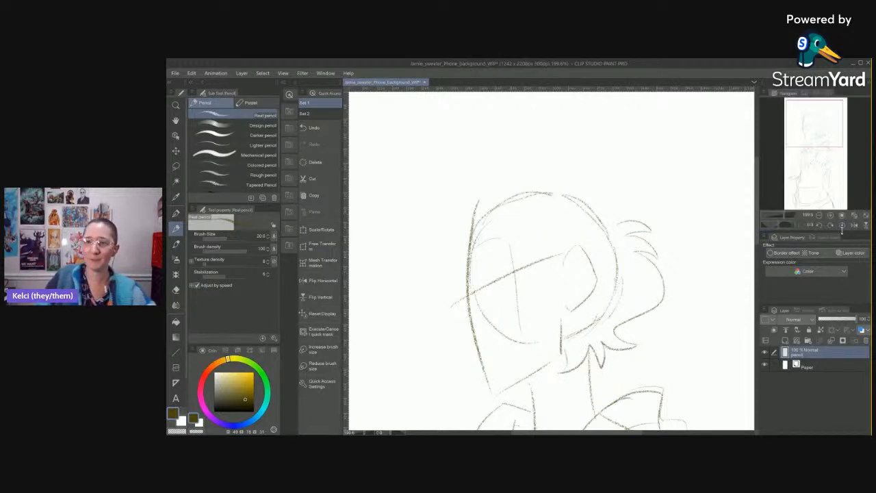
{"action": "left_click", "coordinate": [854, 226]}
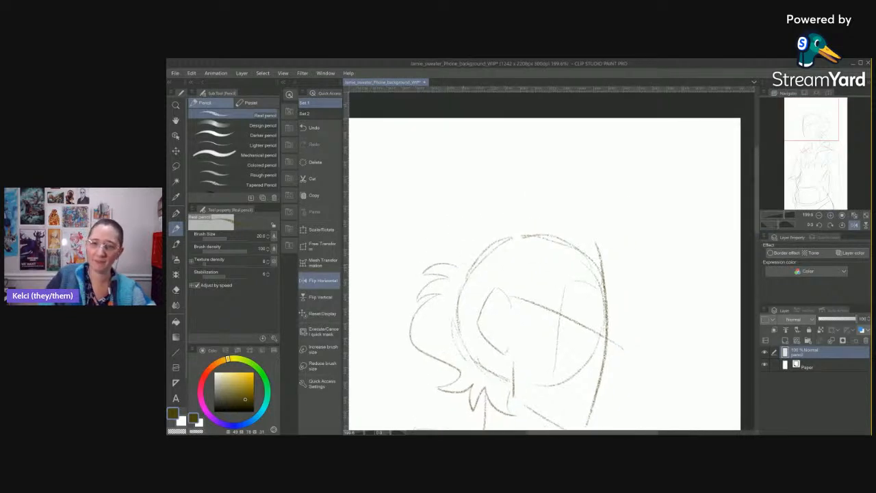
{"action": "mouse_move", "coordinate": [453, 249]}
{"action": "left_mouse_down"}
{"action": "mouse_move", "coordinate": [503, 185]}
{"action": "mouse_move", "coordinate": [484, 233]}
{"action": "mouse_move", "coordinate": [611, 171]}
{"action": "mouse_move", "coordinate": [579, 212]}
{"action": "mouse_move", "coordinate": [692, 177]}
{"action": "mouse_move", "coordinate": [628, 292]}
{"action": "left_mouse_up"}
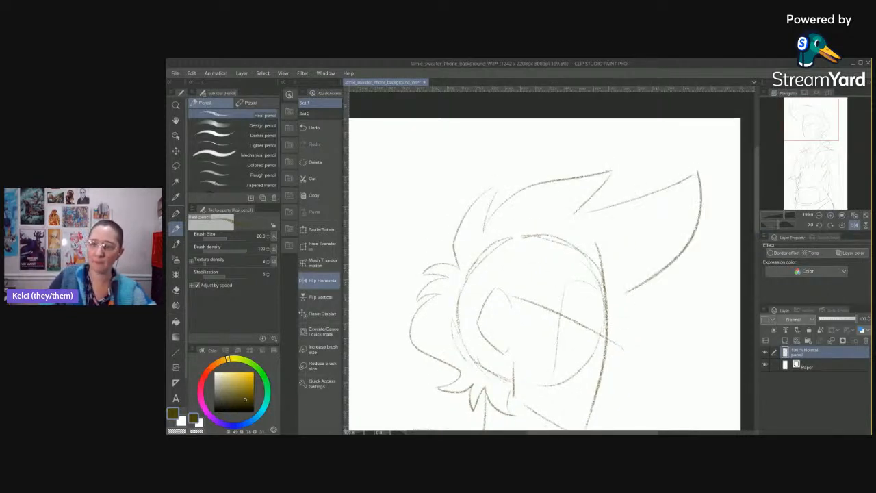
Sketch a jagged row of pointed fringe locks across the forehead along the brow line, ending beyond the front of the face.
{"action": "mouse_move", "coordinate": [512, 299]}
{"action": "left_mouse_down"}
{"action": "mouse_move", "coordinate": [541, 324]}
{"action": "mouse_move", "coordinate": [532, 297]}
{"action": "mouse_move", "coordinate": [591, 315]}
{"action": "mouse_move", "coordinate": [625, 302]}
{"action": "mouse_move", "coordinate": [637, 326]}
{"action": "left_mouse_up"}
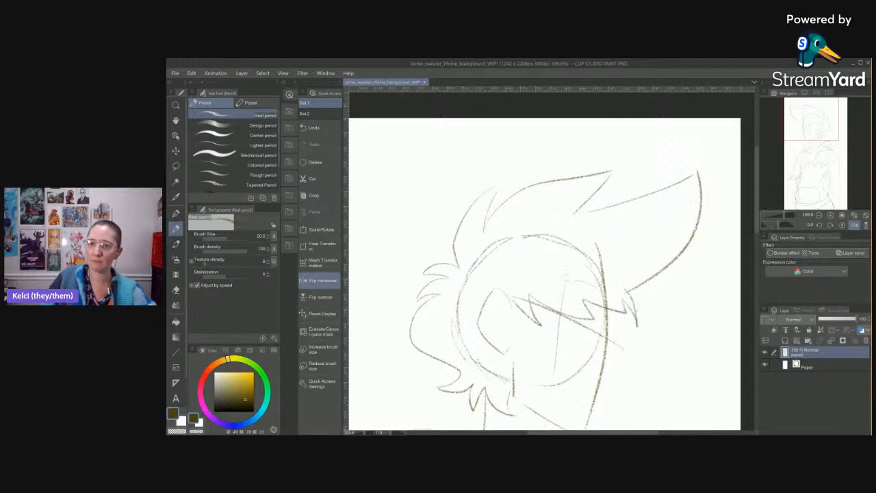
{"action": "left_click_drag", "start_coordinate": [694, 342], "coordinate": [701, 249]}
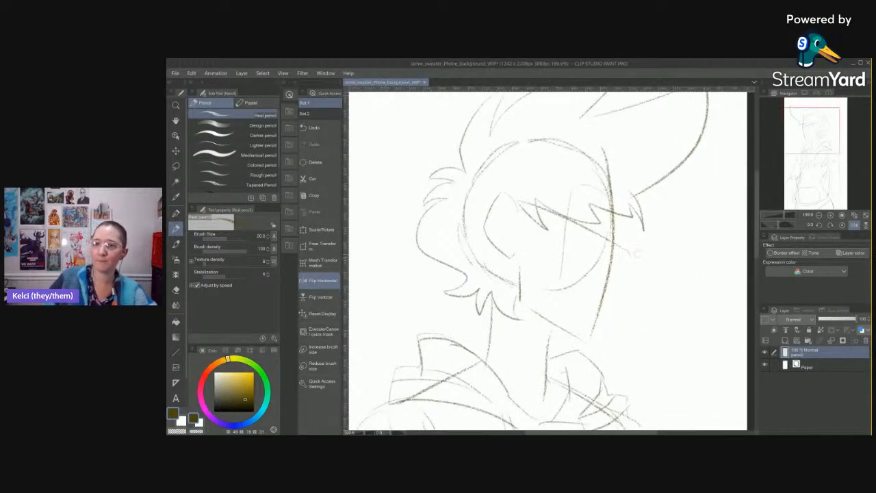
{"action": "scroll", "coordinate": [612, 210], "scroll_direction": "up", "scroll_amount": 5}
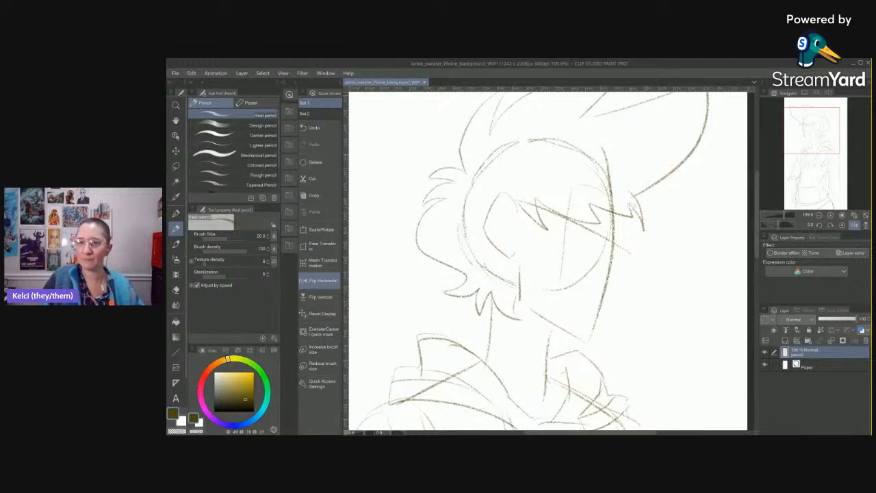
{"action": "mouse_move", "coordinate": [649, 214]}
{"action": "left_mouse_down"}
{"action": "mouse_move", "coordinate": [650, 229]}
{"action": "mouse_move", "coordinate": [652, 205]}
{"action": "mouse_move", "coordinate": [667, 233]}
{"action": "mouse_move", "coordinate": [648, 233]}
{"action": "mouse_move", "coordinate": [625, 205]}
{"action": "left_mouse_up"}
{"action": "mouse_move", "coordinate": [570, 198]}
{"action": "left_mouse_down"}
{"action": "mouse_move", "coordinate": [609, 216]}
{"action": "mouse_move", "coordinate": [655, 222]}
{"action": "mouse_move", "coordinate": [667, 241]}
{"action": "left_mouse_up"}
{"action": "mouse_move", "coordinate": [637, 196]}
{"action": "left_mouse_down"}
{"action": "mouse_move", "coordinate": [615, 184]}
{"action": "mouse_move", "coordinate": [677, 249]}
{"action": "left_mouse_up"}
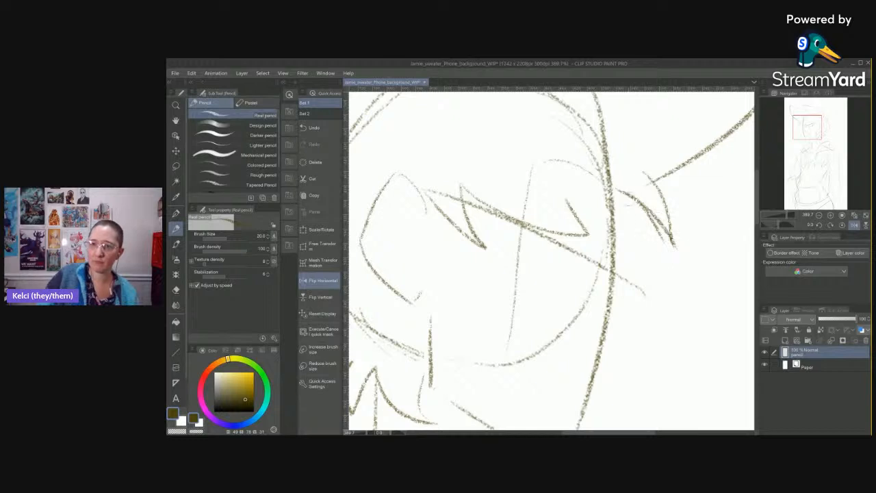
{"action": "left_click_drag", "start_coordinate": [620, 193], "coordinate": [635, 263]}
{"action": "left_click_drag", "start_coordinate": [611, 229], "coordinate": [631, 263]}
{"action": "left_click_drag", "start_coordinate": [608, 231], "coordinate": [579, 205]}
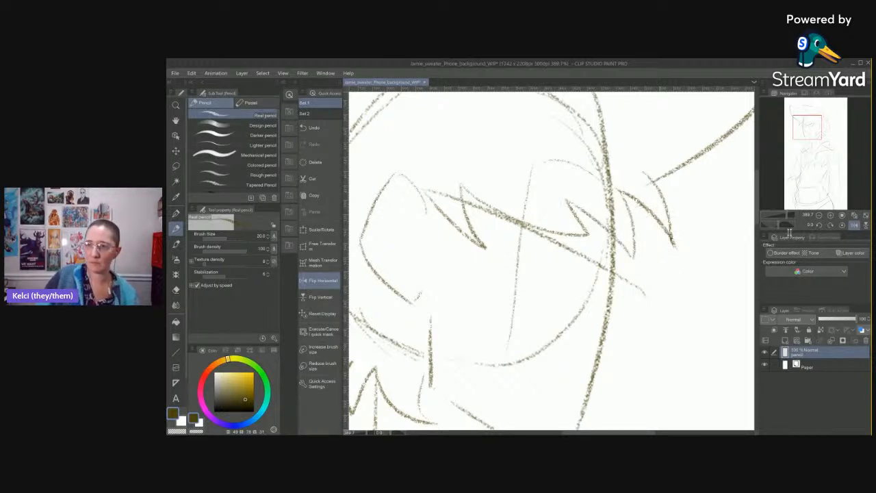
Turn off the horizontal view flip and sketch the eye and eyebrow beneath the fringe.
{"action": "left_click", "coordinate": [854, 226]}
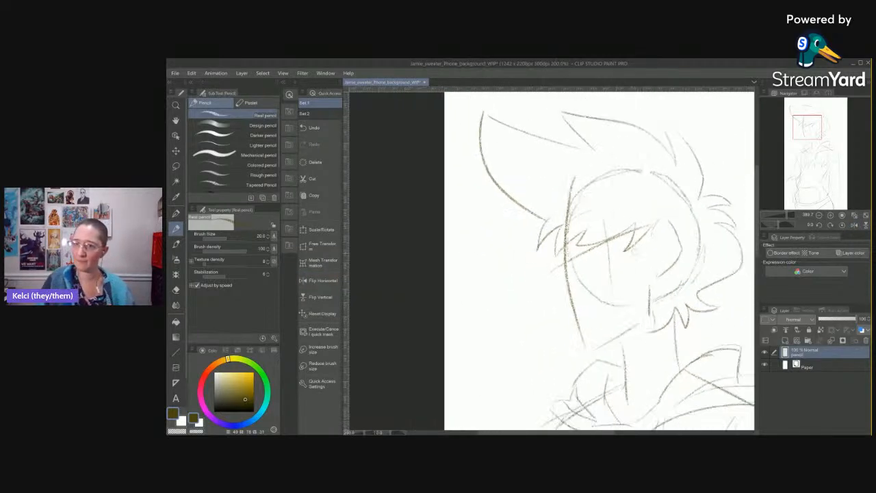
{"action": "scroll", "coordinate": [665, 257], "scroll_direction": "up", "scroll_amount": 5}
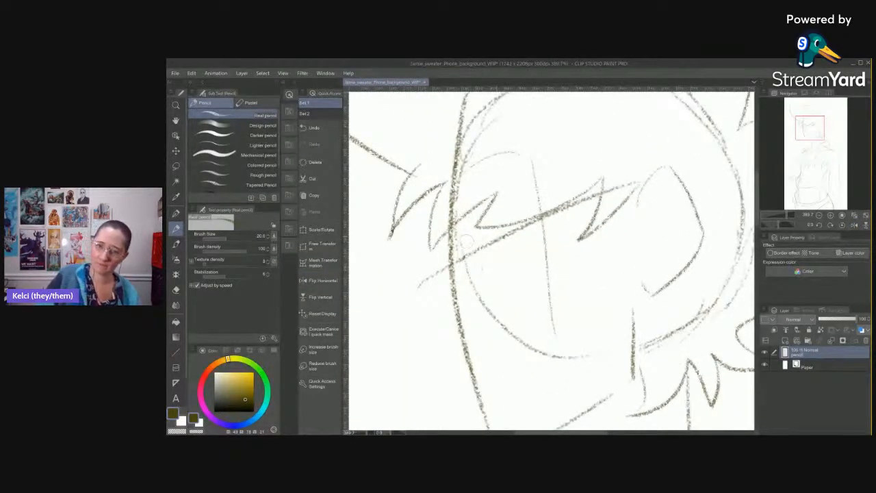
{"action": "left_click_drag", "start_coordinate": [462, 238], "coordinate": [523, 227]}
{"action": "mouse_move", "coordinate": [467, 237]}
{"action": "left_mouse_down"}
{"action": "mouse_move", "coordinate": [472, 279]}
{"action": "mouse_move", "coordinate": [522, 234]}
{"action": "left_mouse_up"}
{"action": "mouse_move", "coordinate": [476, 265]}
{"action": "left_mouse_down"}
{"action": "mouse_move", "coordinate": [468, 245]}
{"action": "mouse_move", "coordinate": [518, 207]}
{"action": "mouse_move", "coordinate": [488, 207]}
{"action": "mouse_move", "coordinate": [470, 228]}
{"action": "left_mouse_up"}
{"action": "scroll", "coordinate": [486, 238], "scroll_direction": "down", "scroll_amount": 5}
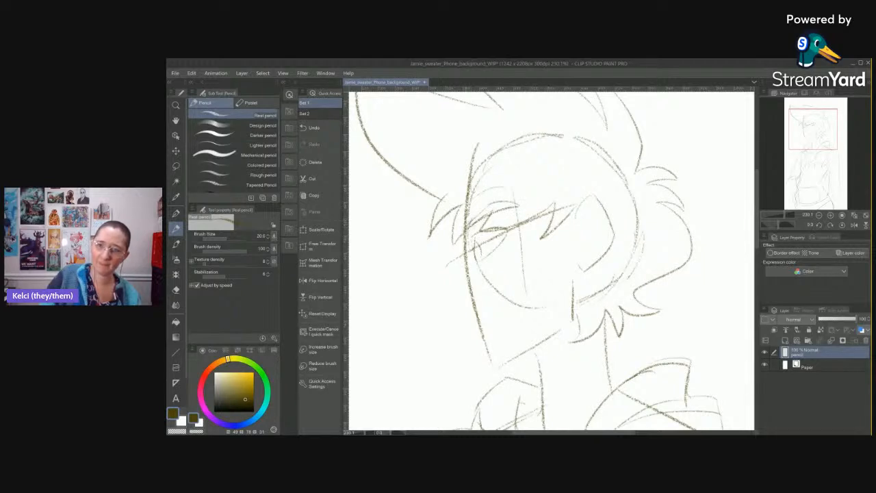
Sketch the pointed nose, small lips and the chin with its jawline on the front of the face.
{"action": "scroll", "coordinate": [472, 270], "scroll_direction": "up", "scroll_amount": 4}
{"action": "mouse_move", "coordinate": [480, 174]}
{"action": "left_mouse_down"}
{"action": "mouse_move", "coordinate": [450, 234]}
{"action": "mouse_move", "coordinate": [461, 264]}
{"action": "mouse_move", "coordinate": [441, 313]}
{"action": "left_mouse_up"}
{"action": "mouse_move", "coordinate": [463, 265]}
{"action": "left_mouse_down"}
{"action": "mouse_move", "coordinate": [421, 332]}
{"action": "mouse_move", "coordinate": [476, 344]}
{"action": "mouse_move", "coordinate": [424, 334]}
{"action": "left_mouse_up"}
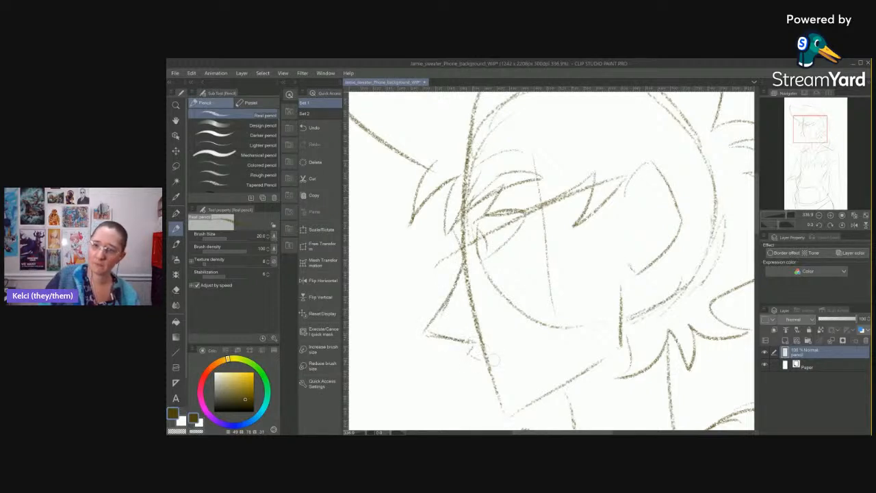
{"action": "mouse_move", "coordinate": [493, 359]}
{"action": "left_mouse_down"}
{"action": "mouse_move", "coordinate": [484, 365]}
{"action": "mouse_move", "coordinate": [497, 414]}
{"action": "mouse_move", "coordinate": [510, 418]}
{"action": "left_mouse_up"}
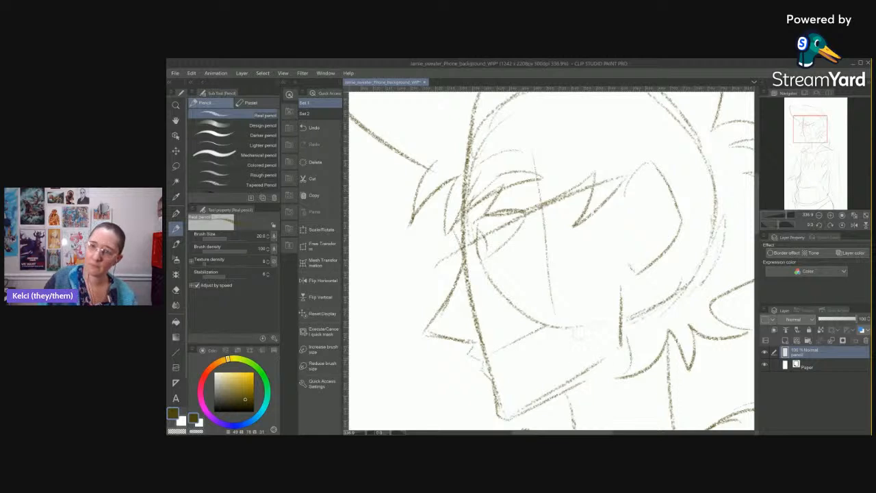
Sketch small round glasses low on the nose with an arm running toward the ear, and add the inner ear curve.
{"action": "mouse_move", "coordinate": [458, 267]}
{"action": "left_mouse_down"}
{"action": "mouse_move", "coordinate": [477, 309]}
{"action": "mouse_move", "coordinate": [512, 278]}
{"action": "mouse_move", "coordinate": [502, 258]}
{"action": "mouse_move", "coordinate": [606, 200]}
{"action": "left_mouse_up"}
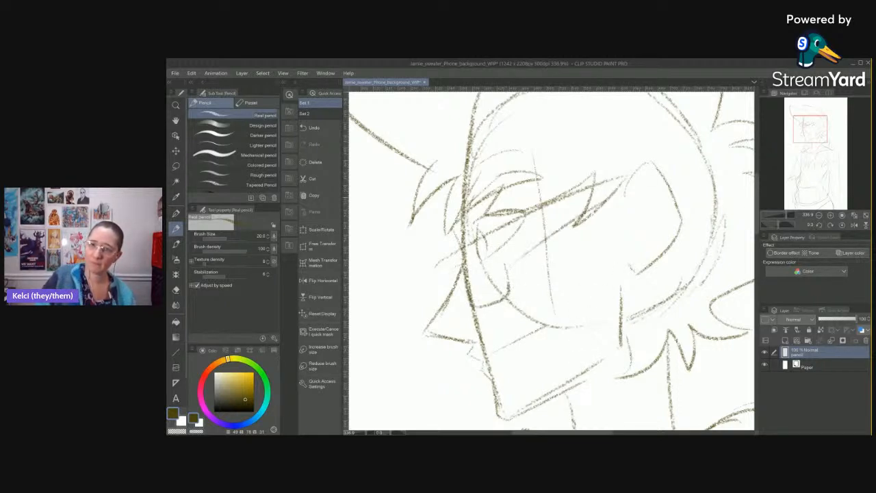
{"action": "mouse_move", "coordinate": [504, 270]}
{"action": "left_mouse_down"}
{"action": "mouse_move", "coordinate": [468, 274]}
{"action": "mouse_move", "coordinate": [451, 295]}
{"action": "left_mouse_up"}
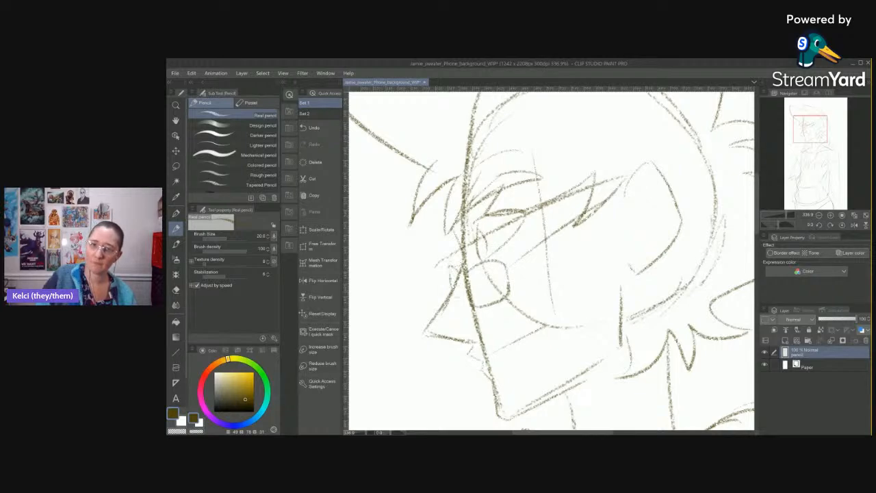
{"action": "scroll", "coordinate": [551, 260], "scroll_direction": "down", "scroll_amount": 6}
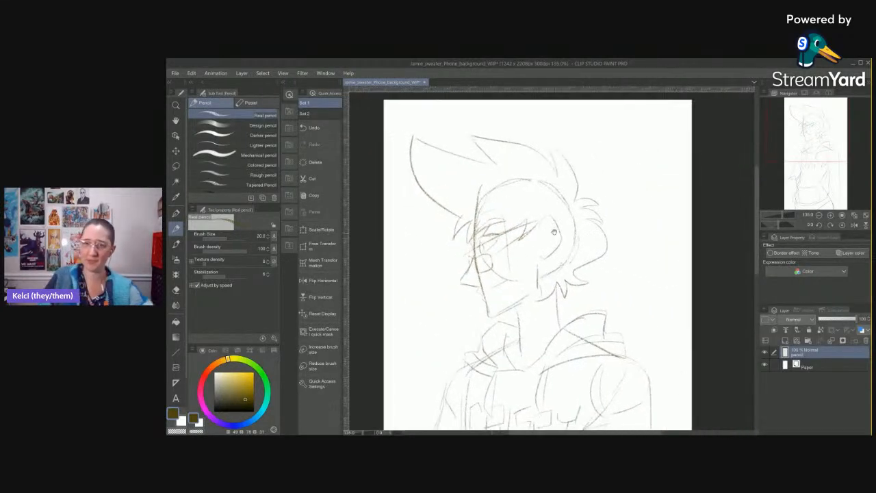
{"action": "left_click_drag", "start_coordinate": [549, 235], "coordinate": [544, 259]}
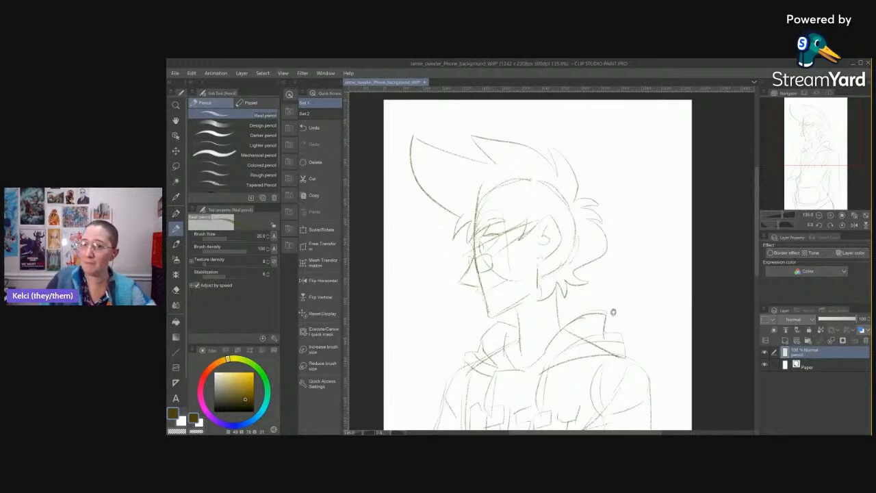
Strengthen the front line of the neck from the jaw down into the hood.
{"action": "left_click_drag", "start_coordinate": [612, 319], "coordinate": [606, 279]}
{"action": "scroll", "coordinate": [494, 307], "scroll_direction": "up", "scroll_amount": 4}
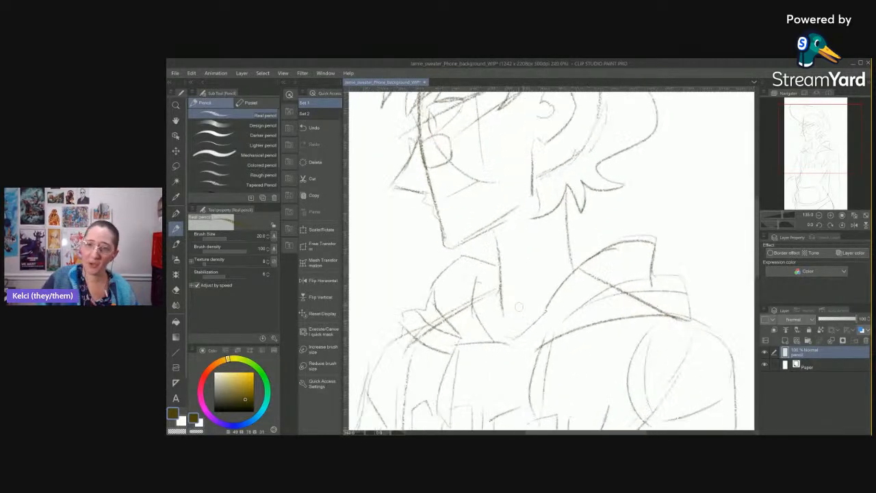
{"action": "left_click_drag", "start_coordinate": [484, 217], "coordinate": [490, 305]}
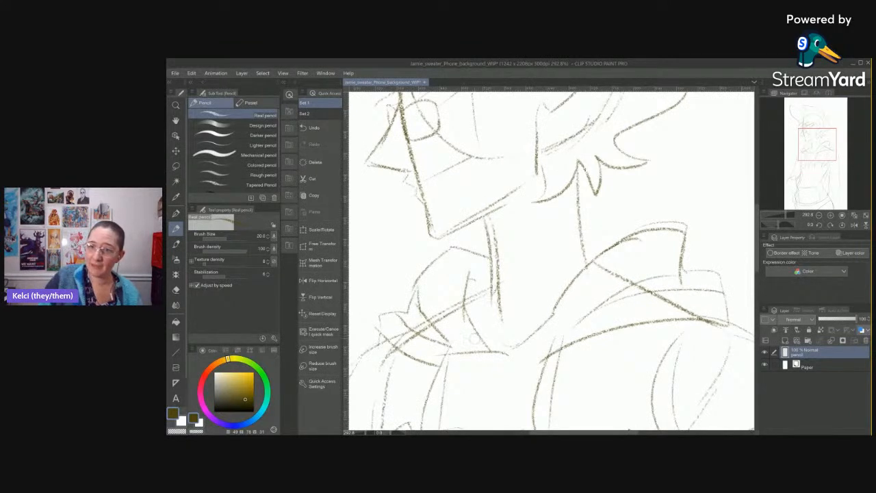
{"action": "mouse_move", "coordinate": [492, 219]}
{"action": "left_mouse_down"}
{"action": "mouse_move", "coordinate": [501, 321]}
{"action": "mouse_move", "coordinate": [497, 283]}
{"action": "left_mouse_up"}
{"action": "scroll", "coordinate": [507, 280], "scroll_direction": "down", "scroll_amount": 4}
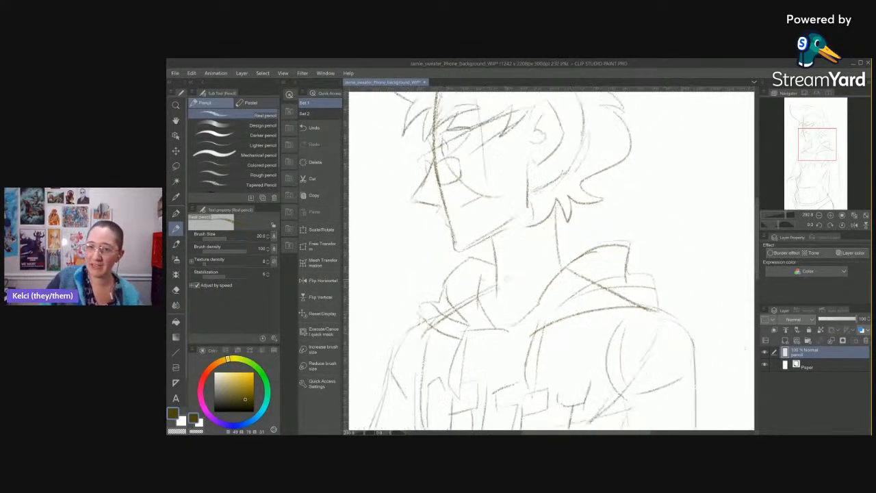
Sketch the cuff of the bent arm beside the front pocket and add fabric folds around the elbow.
{"action": "left_click_drag", "start_coordinate": [567, 347], "coordinate": [544, 214]}
{"action": "left_click_drag", "start_coordinate": [590, 262], "coordinate": [616, 295]}
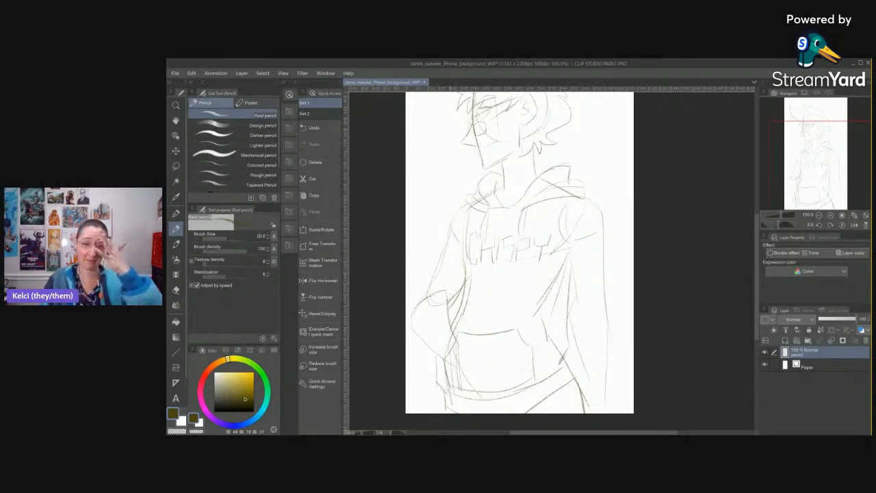
{"action": "scroll", "coordinate": [568, 260], "scroll_direction": "up", "scroll_amount": 2}
{"action": "scroll", "coordinate": [568, 261], "scroll_direction": "up", "scroll_amount": 1}
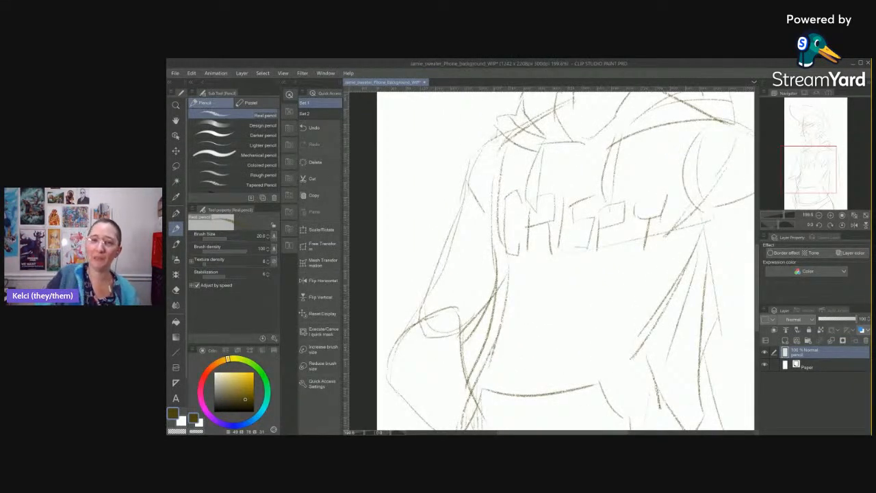
{"action": "scroll", "coordinate": [568, 260], "scroll_direction": "down", "scroll_amount": 2}
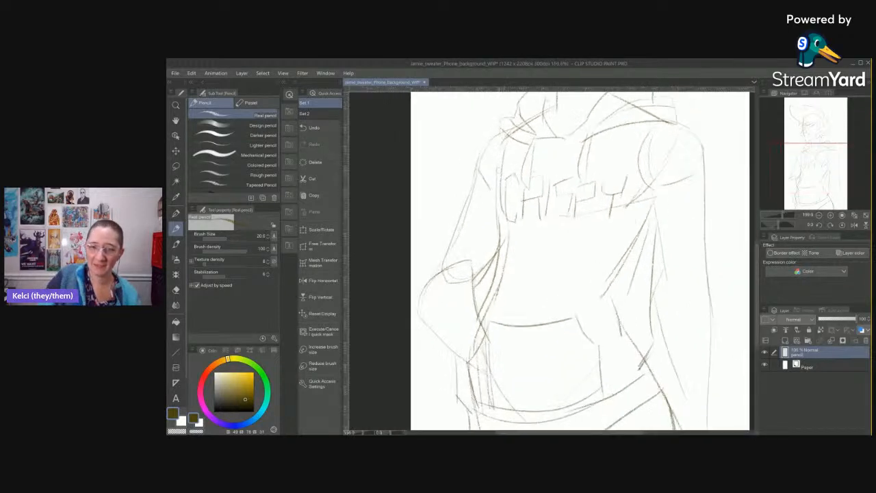
{"action": "mouse_move", "coordinate": [482, 345]}
{"action": "left_mouse_down"}
{"action": "mouse_move", "coordinate": [469, 350]}
{"action": "mouse_move", "coordinate": [465, 376]}
{"action": "left_mouse_up"}
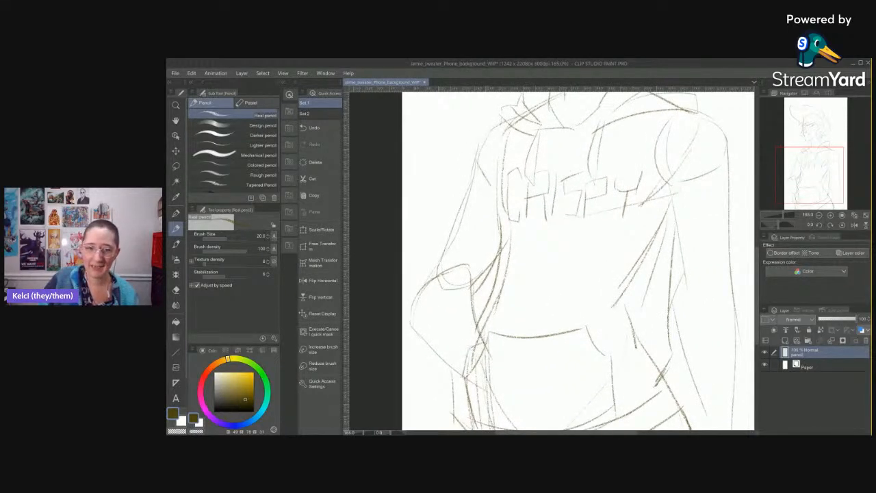
{"action": "mouse_move", "coordinate": [486, 323]}
{"action": "left_mouse_down"}
{"action": "mouse_move", "coordinate": [474, 342]}
{"action": "mouse_move", "coordinate": [449, 338]}
{"action": "left_mouse_up"}
{"action": "mouse_move", "coordinate": [446, 352]}
{"action": "left_mouse_down"}
{"action": "mouse_move", "coordinate": [442, 372]}
{"action": "mouse_move", "coordinate": [465, 377]}
{"action": "left_mouse_up"}
{"action": "mouse_move", "coordinate": [476, 325]}
{"action": "left_mouse_down"}
{"action": "mouse_move", "coordinate": [462, 260]}
{"action": "mouse_move", "coordinate": [479, 268]}
{"action": "mouse_move", "coordinate": [480, 294]}
{"action": "mouse_move", "coordinate": [488, 287]}
{"action": "mouse_move", "coordinate": [471, 308]}
{"action": "left_mouse_up"}
{"action": "left_click_drag", "start_coordinate": [496, 267], "coordinate": [489, 283]}
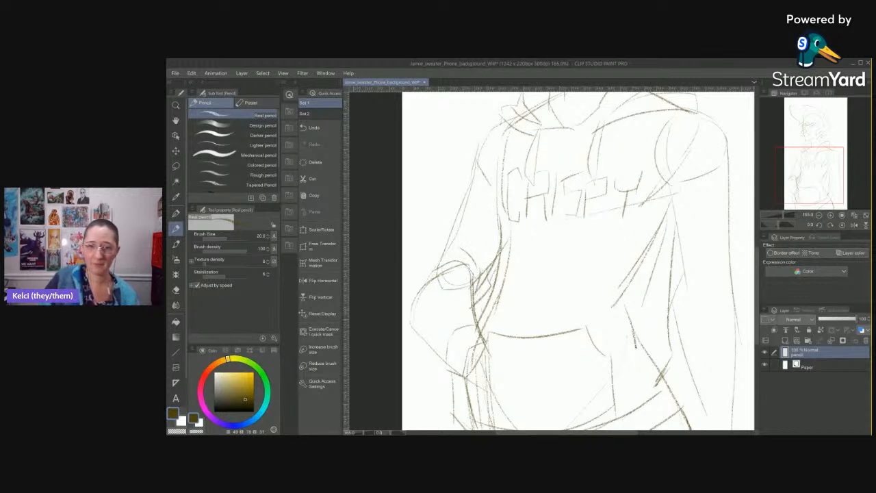
Define the shoulder and outer sleeve of the bent arm, and the sleeve and cuff of the hanging arm.
{"action": "mouse_move", "coordinate": [503, 121]}
{"action": "left_mouse_down"}
{"action": "mouse_move", "coordinate": [473, 142]}
{"action": "mouse_move", "coordinate": [473, 190]}
{"action": "left_mouse_up"}
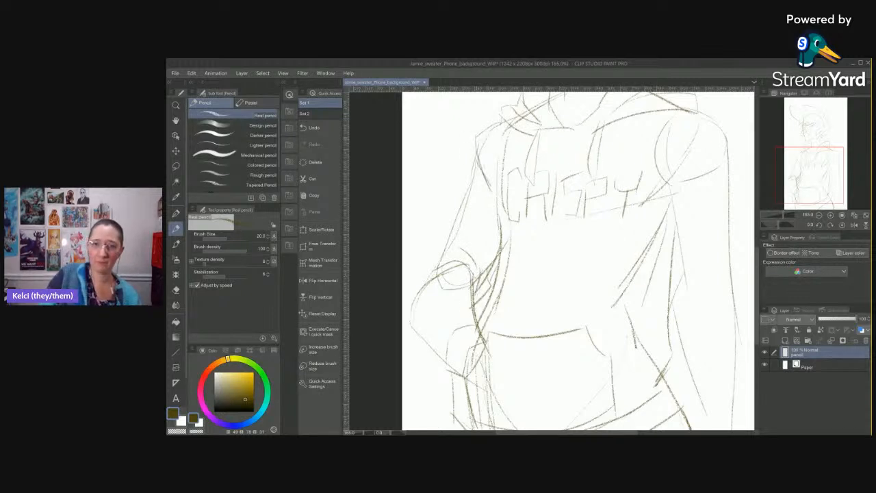
{"action": "mouse_move", "coordinate": [479, 134]}
{"action": "left_mouse_down"}
{"action": "mouse_move", "coordinate": [402, 313]}
{"action": "mouse_move", "coordinate": [431, 373]}
{"action": "mouse_move", "coordinate": [450, 361]}
{"action": "left_mouse_up"}
{"action": "left_click_drag", "start_coordinate": [726, 255], "coordinate": [633, 263]}
{"action": "mouse_move", "coordinate": [572, 191]}
{"action": "left_mouse_down"}
{"action": "mouse_move", "coordinate": [587, 312]}
{"action": "mouse_move", "coordinate": [601, 297]}
{"action": "mouse_move", "coordinate": [596, 233]}
{"action": "mouse_move", "coordinate": [572, 256]}
{"action": "mouse_move", "coordinate": [588, 331]}
{"action": "mouse_move", "coordinate": [621, 347]}
{"action": "mouse_move", "coordinate": [605, 360]}
{"action": "mouse_move", "coordinate": [632, 366]}
{"action": "left_mouse_up"}
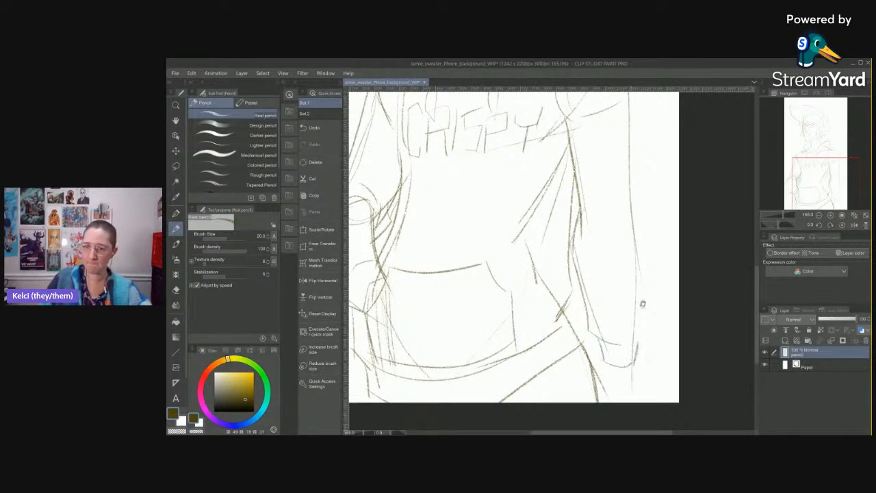
{"action": "scroll", "coordinate": [514, 260], "scroll_direction": "up", "scroll_amount": 3}
{"action": "mouse_move", "coordinate": [635, 108]}
{"action": "left_mouse_down"}
{"action": "mouse_move", "coordinate": [590, 130]}
{"action": "mouse_move", "coordinate": [640, 133]}
{"action": "mouse_move", "coordinate": [649, 389]}
{"action": "mouse_move", "coordinate": [628, 409]}
{"action": "left_mouse_up"}
{"action": "scroll", "coordinate": [670, 375], "scroll_direction": "down", "scroll_amount": 5}
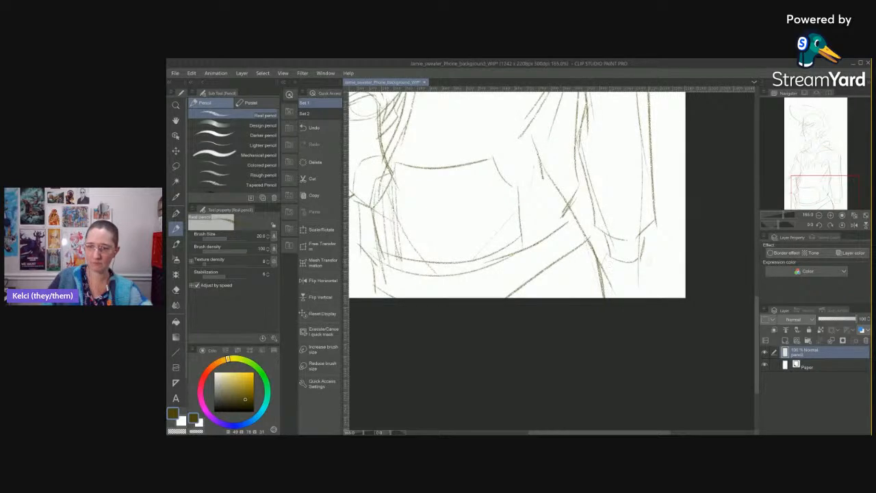
Review the pencil sketch from the head down to the sweater and as a full figure.
{"action": "scroll", "coordinate": [669, 225], "scroll_direction": "up", "scroll_amount": 5}
{"action": "scroll", "coordinate": [643, 240], "scroll_direction": "up", "scroll_amount": 8}
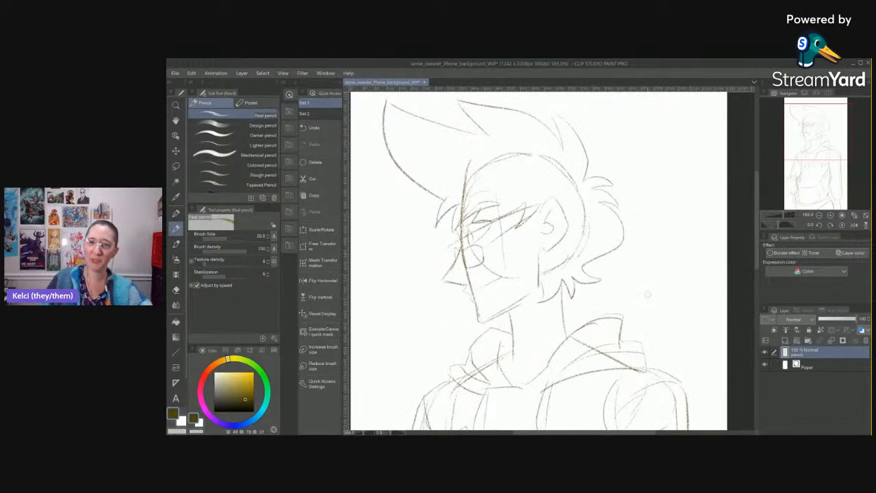
{"action": "scroll", "coordinate": [647, 294], "scroll_direction": "down", "scroll_amount": 5}
{"action": "scroll", "coordinate": [575, 348], "scroll_direction": "down", "scroll_amount": 1}
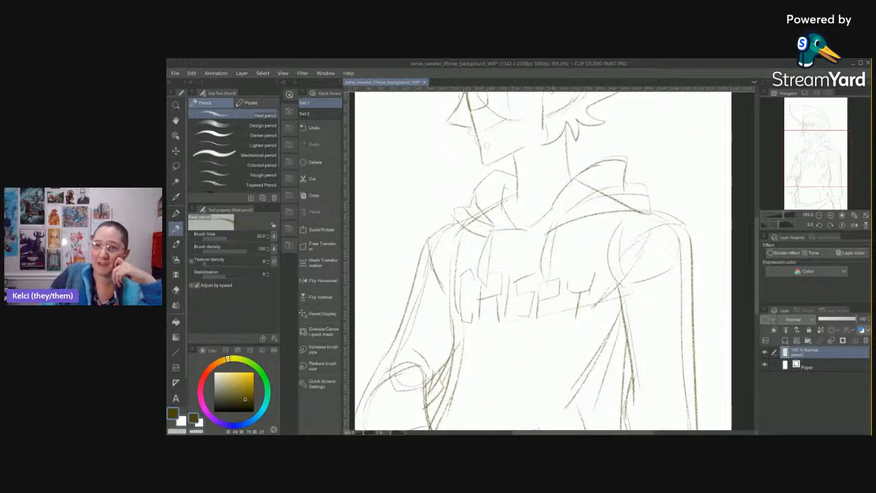
{"action": "mouse_move", "coordinate": [633, 207]}
{"action": "left_mouse_down"}
{"action": "mouse_move", "coordinate": [614, 358]}
{"action": "mouse_move", "coordinate": [614, 310]}
{"action": "mouse_move", "coordinate": [620, 363]}
{"action": "mouse_move", "coordinate": [651, 251]}
{"action": "left_mouse_up"}
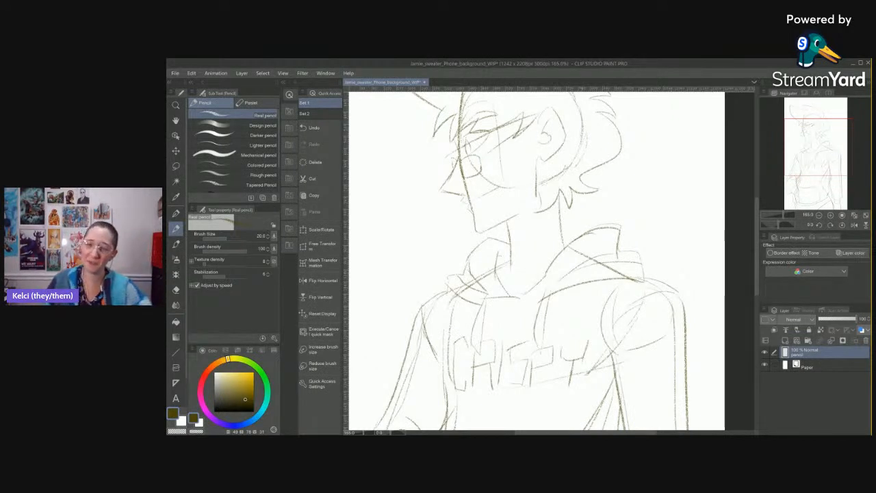
{"action": "scroll", "coordinate": [537, 260], "scroll_direction": "down", "scroll_amount": 3}
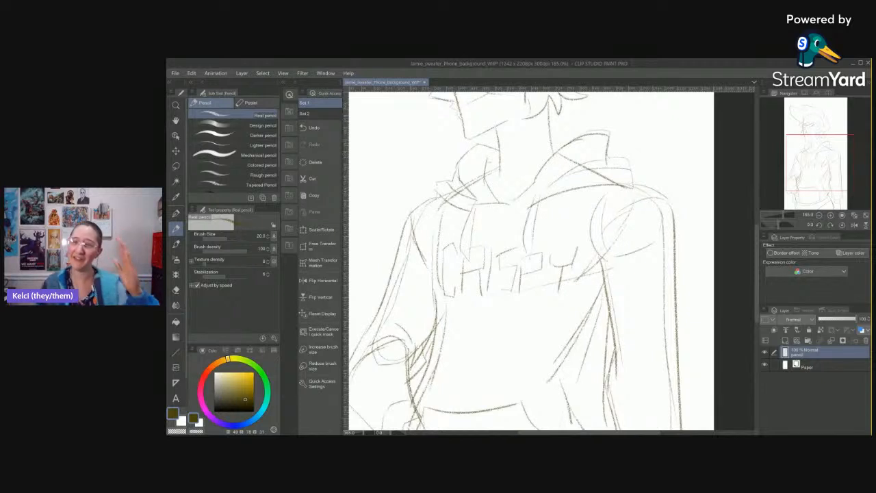
{"action": "scroll", "coordinate": [561, 352], "scroll_direction": "down", "scroll_amount": 5}
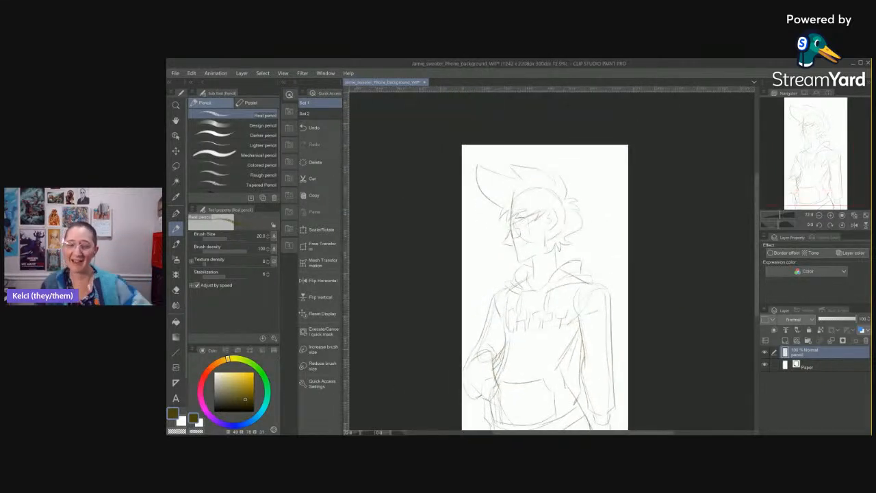
{"action": "left_click_drag", "start_coordinate": [639, 342], "coordinate": [643, 250]}
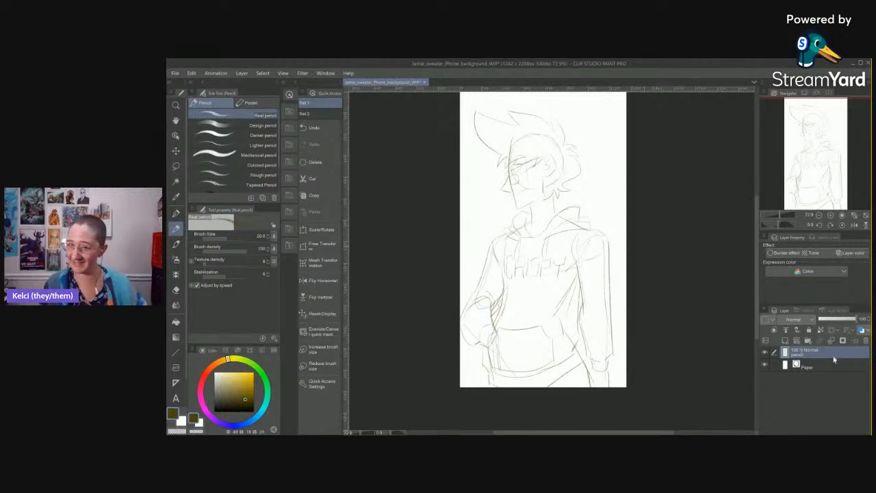
Add a new layer above the pencil layer and name it "inks".
{"action": "left_click", "coordinate": [820, 340]}
{"action": "double_click", "coordinate": [800, 355]}
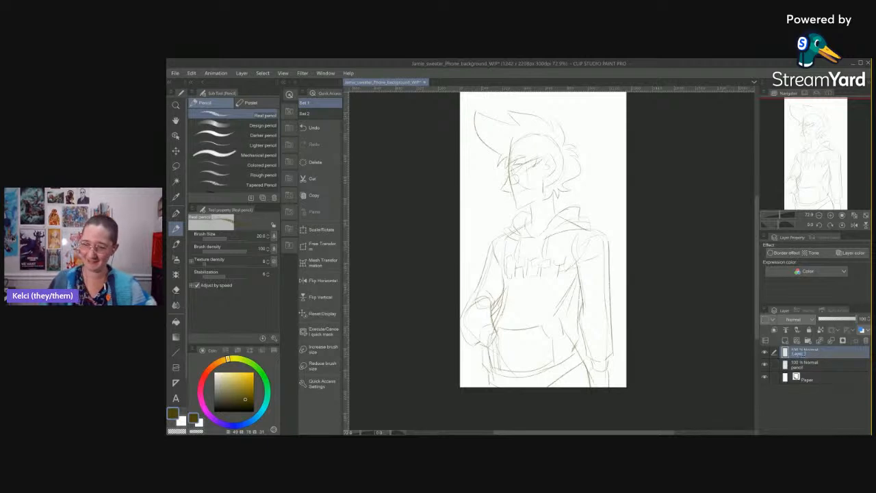
{"action": "type", "text": "inks"}
{"action": "key", "text": "Return"}
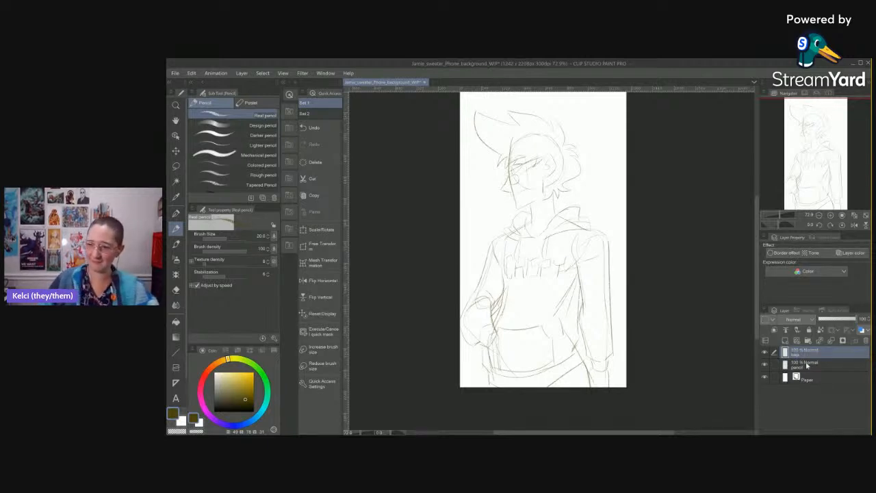
Make the pencil layer active and save the illustration.
{"action": "left_click", "coordinate": [810, 365]}
{"action": "left_click_drag", "start_coordinate": [684, 254], "coordinate": [691, 286]}
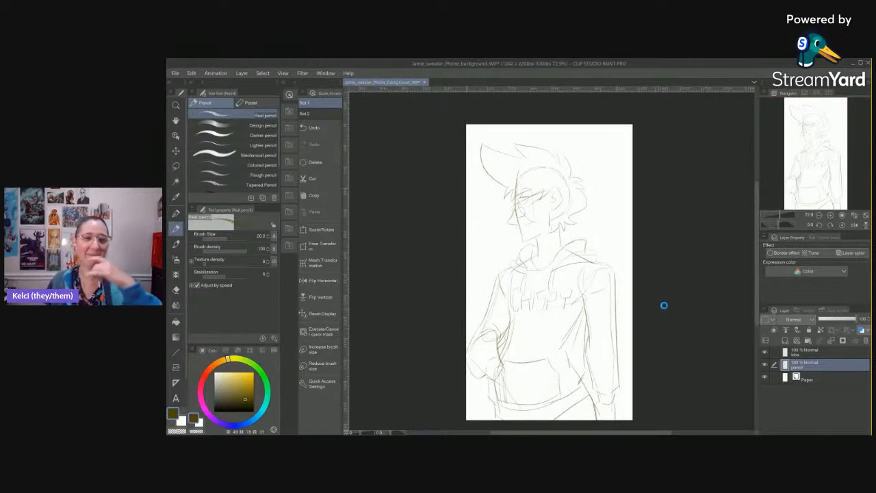
{"action": "key", "text": "ctrl+s"}
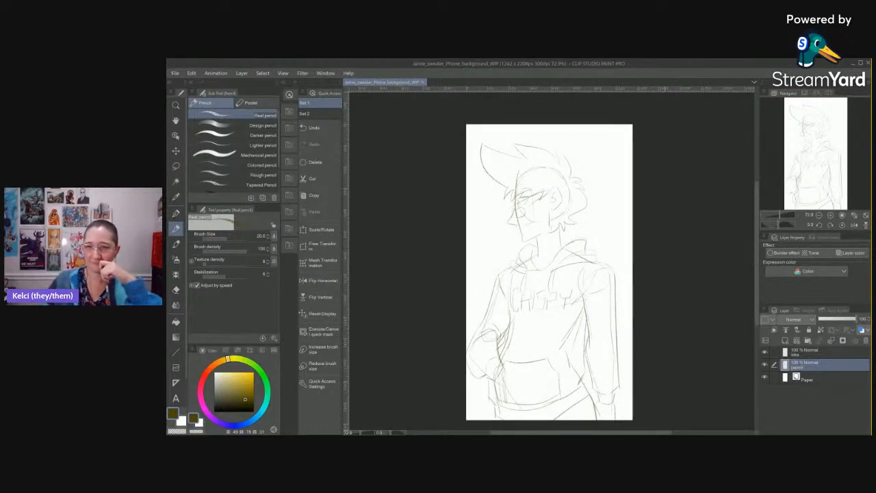
Lower the pencil layer's opacity to 35% and make the inks layer active.
{"action": "mouse_move", "coordinate": [859, 320]}
{"action": "left_mouse_down"}
{"action": "mouse_move", "coordinate": [856, 338]}
{"action": "mouse_move", "coordinate": [833, 352]}
{"action": "left_mouse_up"}
{"action": "left_click", "coordinate": [833, 352]}
Set up the Real G-Pen with black as the drawing colour for inking the face.
{"action": "key", "text": "p"}
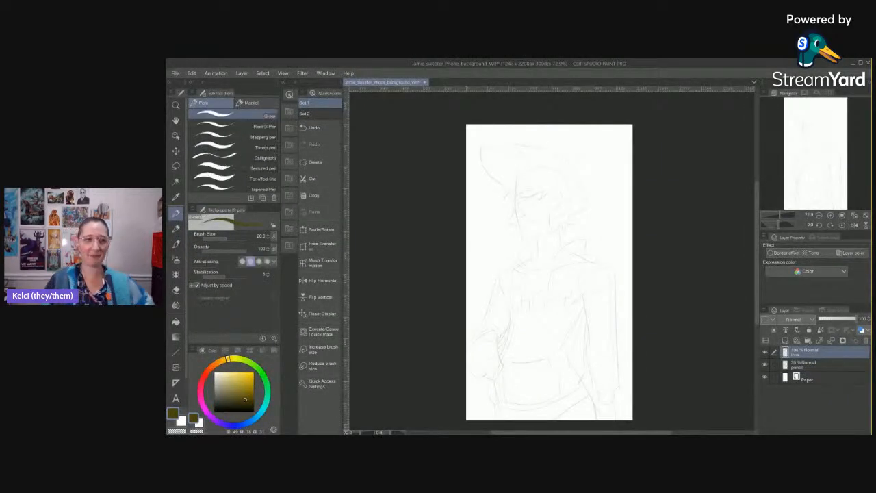
{"action": "left_click_drag", "start_coordinate": [246, 403], "coordinate": [267, 418]}
{"action": "scroll", "coordinate": [541, 196], "scroll_direction": "up", "scroll_amount": 10}
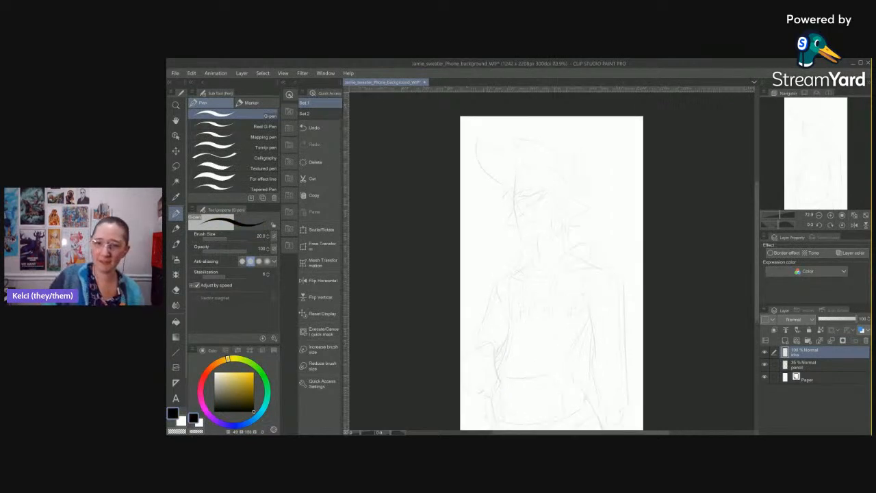
{"action": "left_click", "coordinate": [267, 126]}
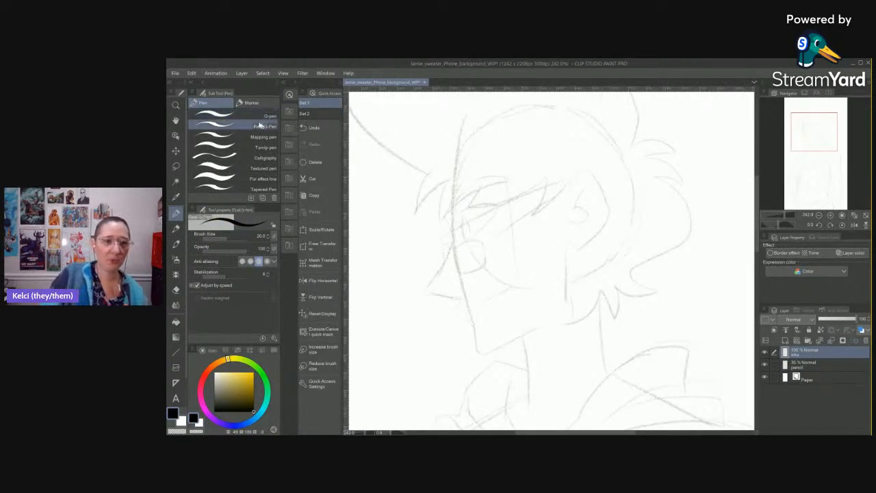
{"action": "scroll", "coordinate": [457, 290], "scroll_direction": "up", "scroll_amount": 4}
{"action": "scroll", "coordinate": [458, 291], "scroll_direction": "up", "scroll_amount": 3}
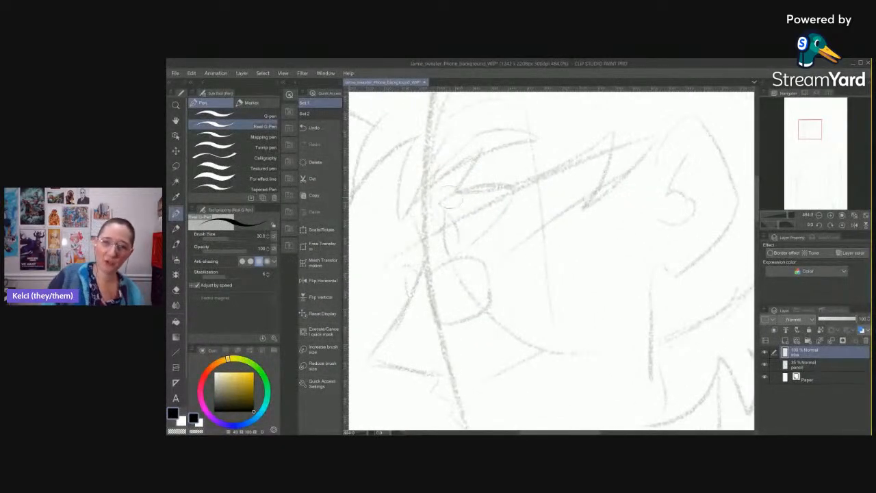
{"action": "left_click_drag", "start_coordinate": [433, 206], "coordinate": [513, 185]}
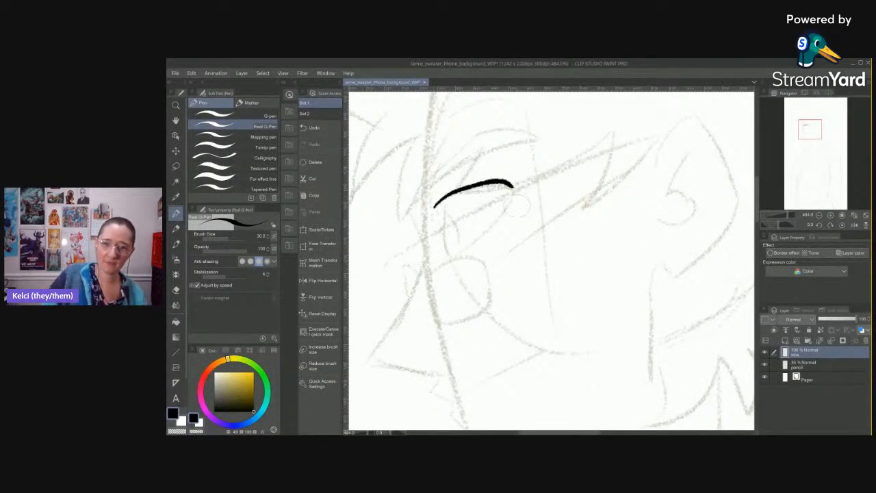
{"action": "left_click", "coordinate": [776, 225]}
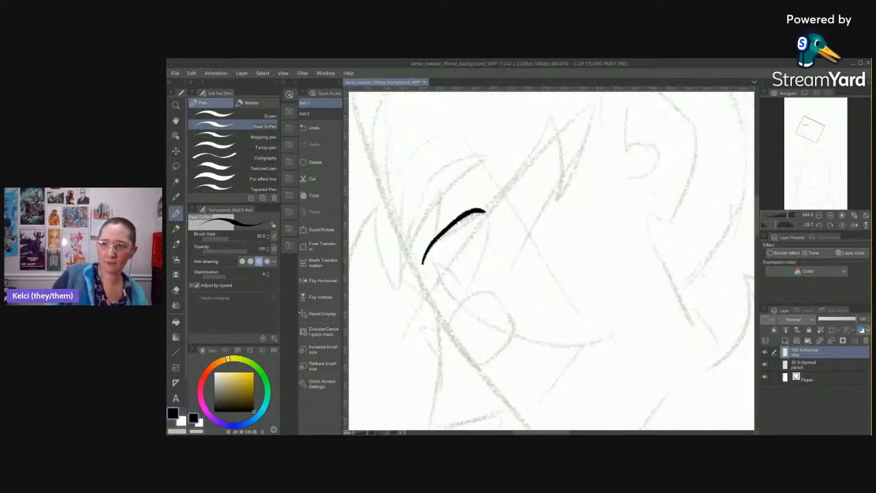
{"action": "left_click", "coordinate": [847, 228]}
{"action": "key", "text": "ctrl+z"}
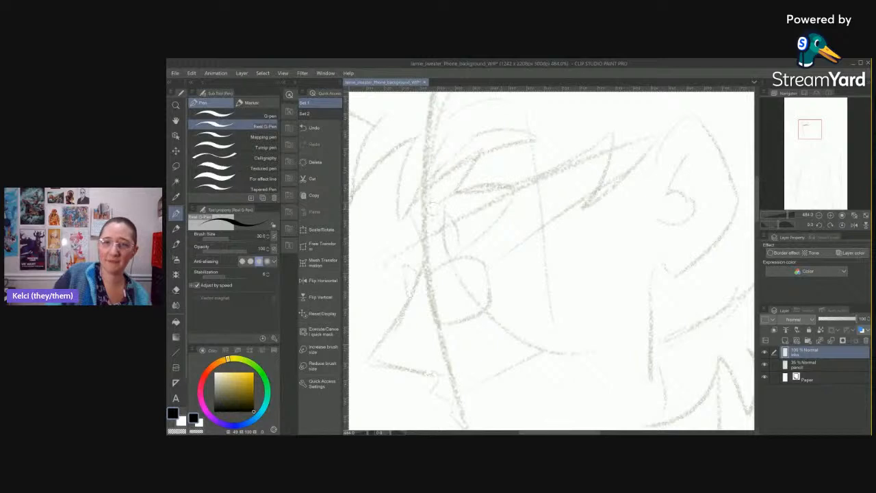
Ink the eye's upper lid, front edge and lower lid, and the curve of the iris.
{"action": "mouse_move", "coordinate": [520, 195]}
{"action": "left_mouse_down"}
{"action": "mouse_move", "coordinate": [504, 188]}
{"action": "mouse_move", "coordinate": [435, 204]}
{"action": "mouse_move", "coordinate": [448, 252]}
{"action": "left_mouse_up"}
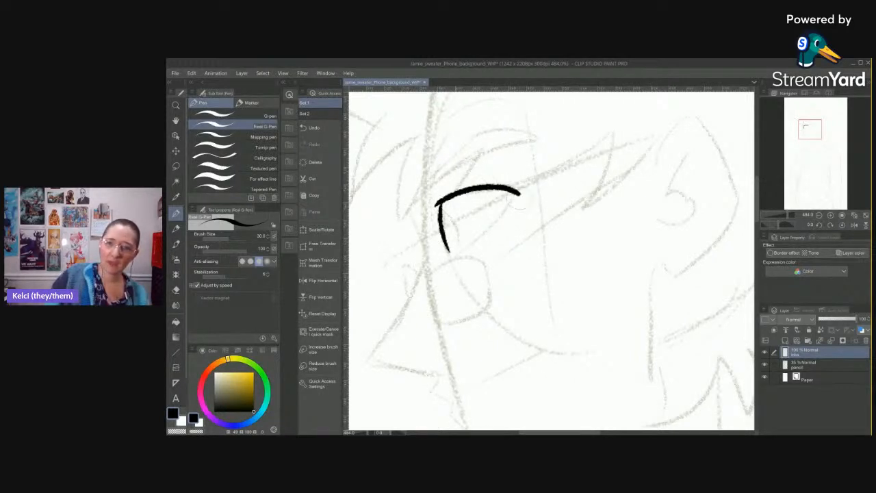
{"action": "left_click_drag", "start_coordinate": [518, 195], "coordinate": [447, 254]}
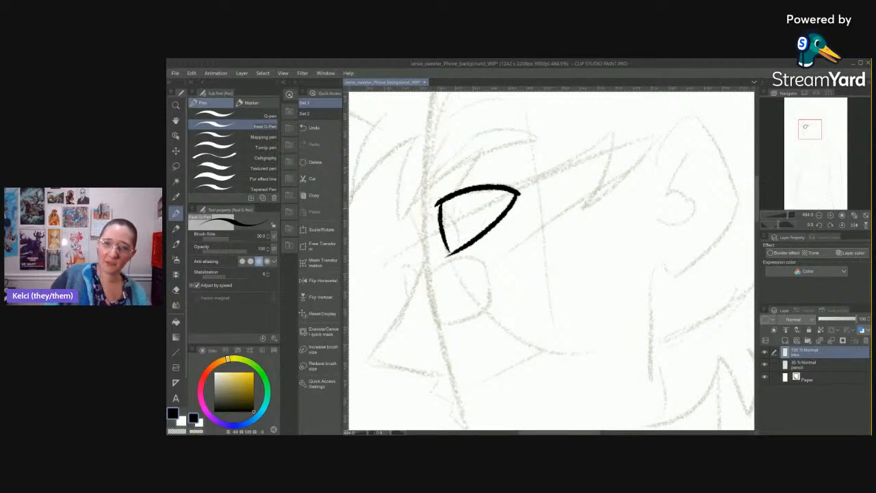
{"action": "left_click_drag", "start_coordinate": [442, 208], "coordinate": [451, 256]}
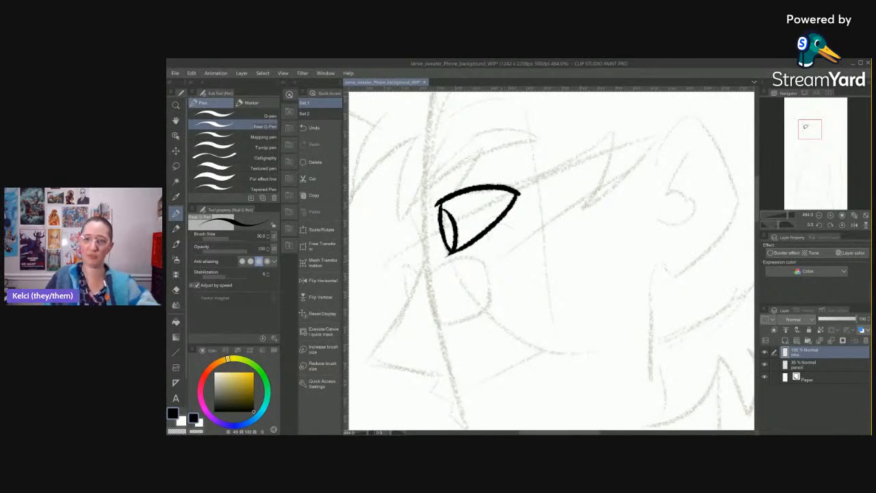
Ink the pointed fringe strands in front of and above the eye, and mirror the canvas view horizontally.
{"action": "left_click_drag", "start_coordinate": [574, 269], "coordinate": [581, 327]}
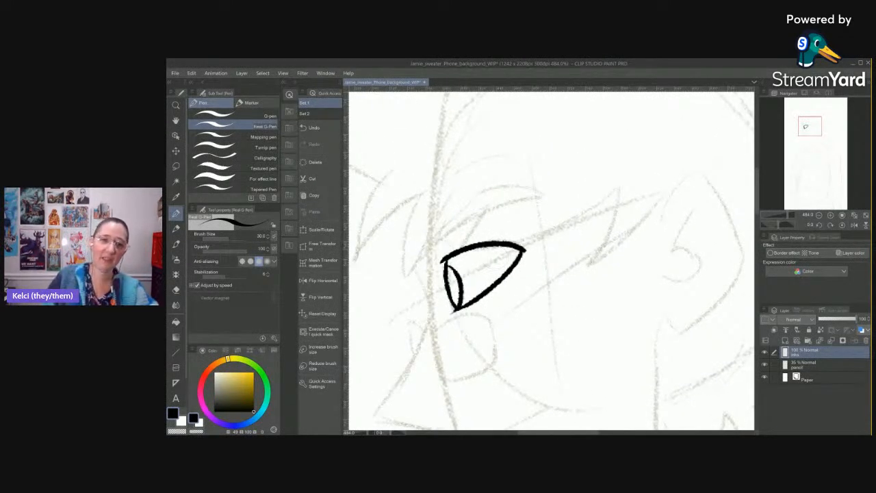
{"action": "left_click_drag", "start_coordinate": [470, 191], "coordinate": [532, 196]}
{"action": "mouse_move", "coordinate": [453, 180]}
{"action": "left_mouse_down"}
{"action": "mouse_move", "coordinate": [408, 265]}
{"action": "mouse_move", "coordinate": [498, 193]}
{"action": "mouse_move", "coordinate": [452, 281]}
{"action": "mouse_move", "coordinate": [558, 211]}
{"action": "mouse_move", "coordinate": [540, 213]}
{"action": "left_mouse_up"}
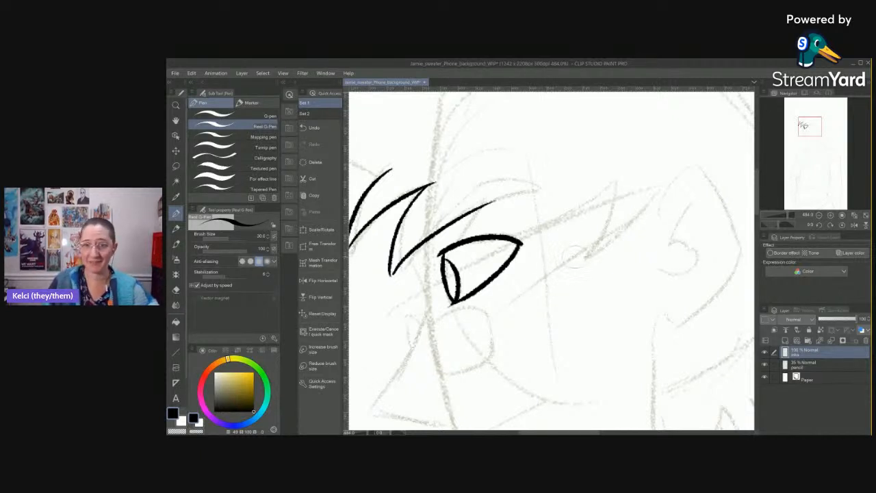
{"action": "left_click_drag", "start_coordinate": [575, 281], "coordinate": [568, 266]}
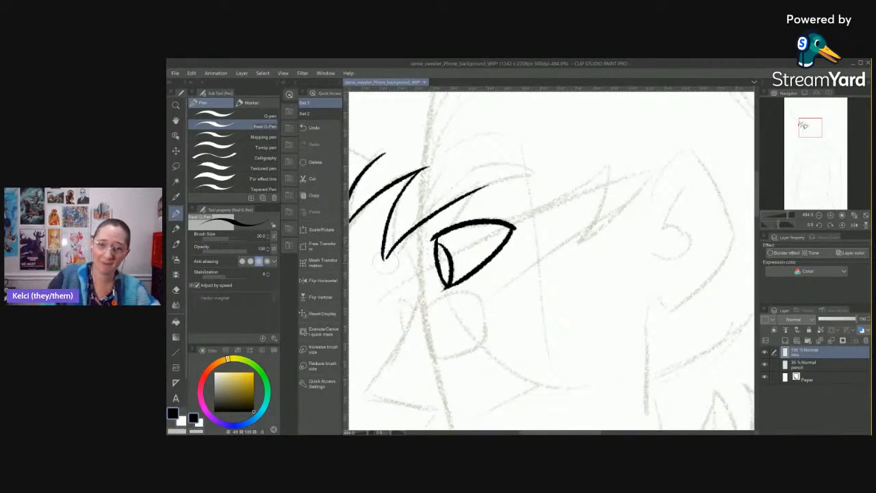
{"action": "left_click_drag", "start_coordinate": [384, 267], "coordinate": [384, 253]}
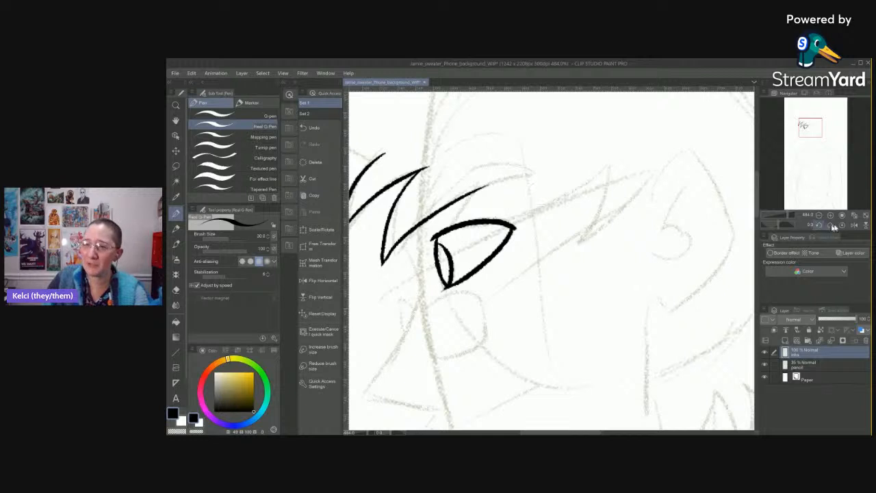
{"action": "left_click", "coordinate": [854, 225]}
{"action": "mouse_move", "coordinate": [451, 176]}
{"action": "left_mouse_down"}
{"action": "mouse_move", "coordinate": [496, 275]}
{"action": "mouse_move", "coordinate": [490, 170]}
{"action": "mouse_move", "coordinate": [498, 200]}
{"action": "mouse_move", "coordinate": [558, 249]}
{"action": "mouse_move", "coordinate": [527, 175]}
{"action": "mouse_move", "coordinate": [567, 198]}
{"action": "mouse_move", "coordinate": [596, 236]}
{"action": "left_mouse_up"}
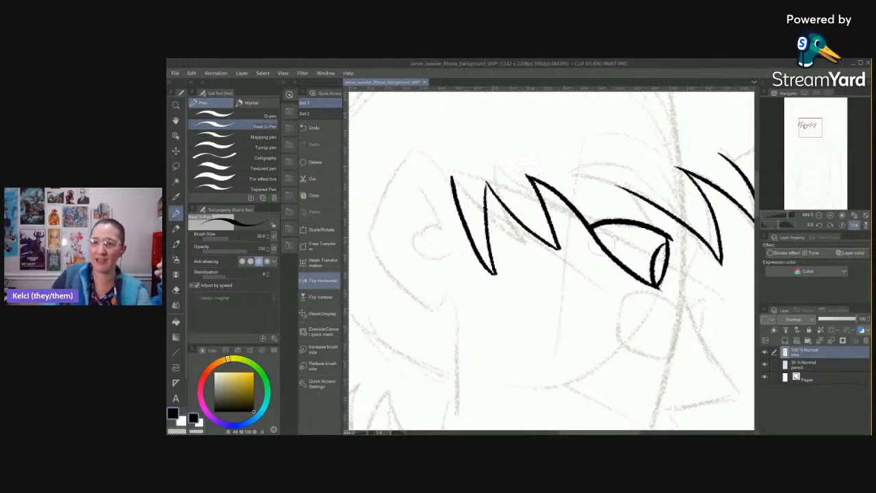
{"action": "key", "text": "ctrl+z"}
{"action": "key", "text": "ctrl+z"}
{"action": "key", "text": "ctrl+z"}
{"action": "key", "text": "ctrl+z"}
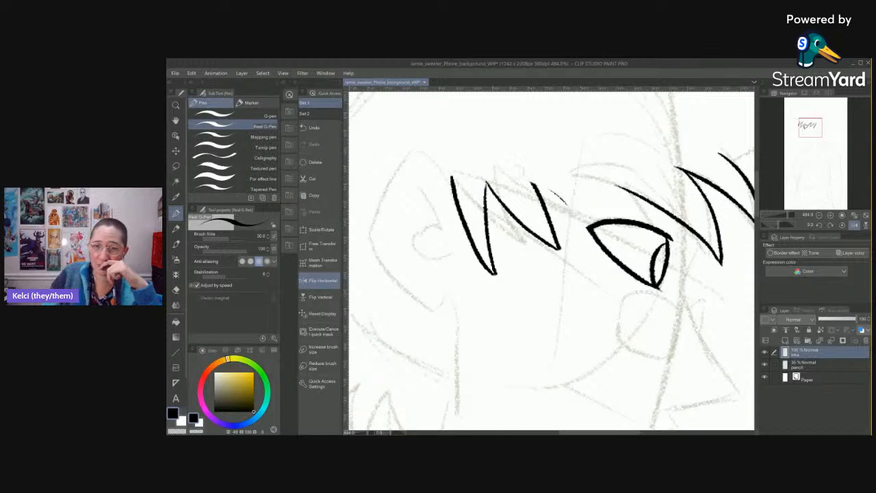
{"action": "key", "text": "ctrl+z"}
{"action": "key", "text": "ctrl+z"}
{"action": "key", "text": "ctrl+z"}
{"action": "key", "text": "ctrl+z"}
{"action": "key", "text": "ctrl+z"}
{"action": "key", "text": "ctrl+z"}
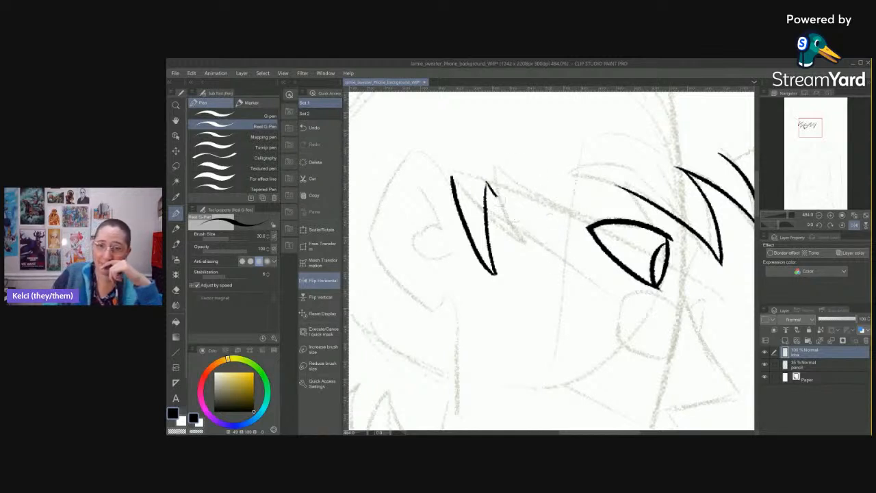
{"action": "key", "text": "ctrl+z"}
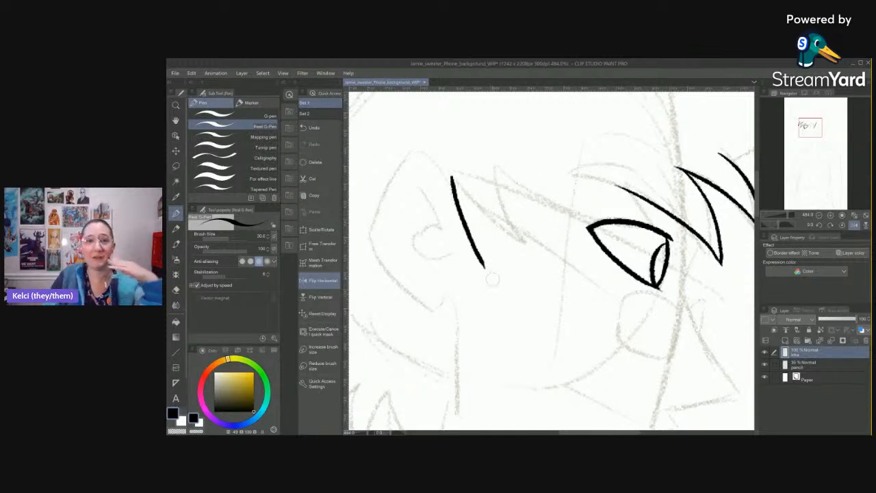
{"action": "key", "text": "ctrl+z"}
{"action": "key", "text": "ctrl+z"}
{"action": "key", "text": "ctrl+z"}
{"action": "key", "text": "ctrl+z"}
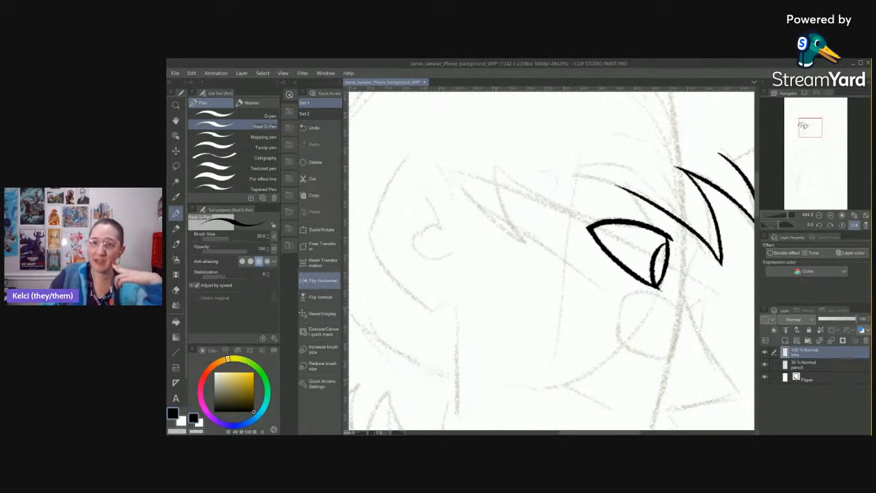
{"action": "mouse_move", "coordinate": [497, 158]}
{"action": "left_mouse_down"}
{"action": "mouse_move", "coordinate": [526, 191]}
{"action": "mouse_move", "coordinate": [594, 239]}
{"action": "left_mouse_up"}
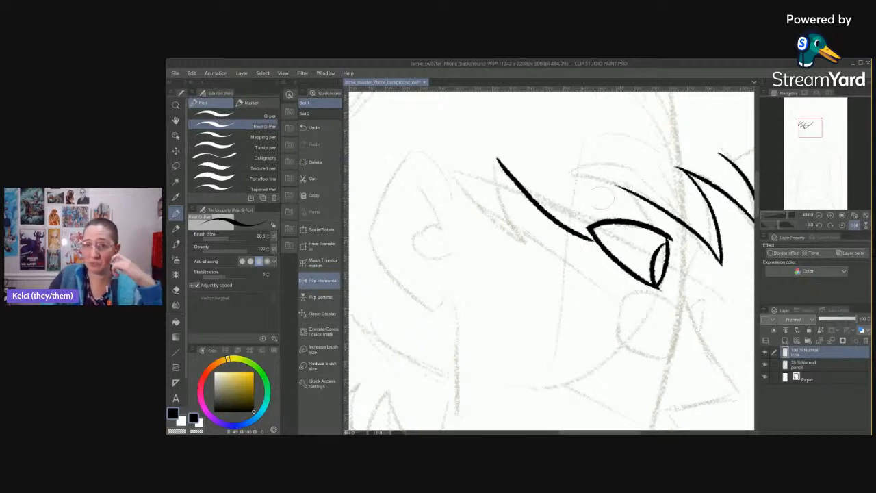
{"action": "mouse_move", "coordinate": [498, 159]}
{"action": "left_mouse_down"}
{"action": "mouse_move", "coordinate": [551, 220]}
{"action": "mouse_move", "coordinate": [512, 175]}
{"action": "mouse_move", "coordinate": [588, 241]}
{"action": "left_mouse_up"}
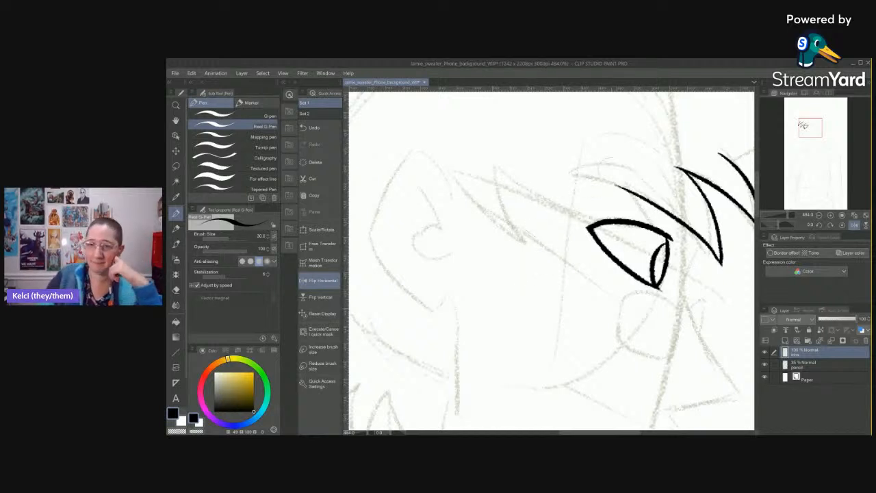
{"action": "key", "text": "ctrl+z"}
Ink the outline of the eyebrow slanting above the eye.
{"action": "left_click_drag", "start_coordinate": [685, 228], "coordinate": [619, 230]}
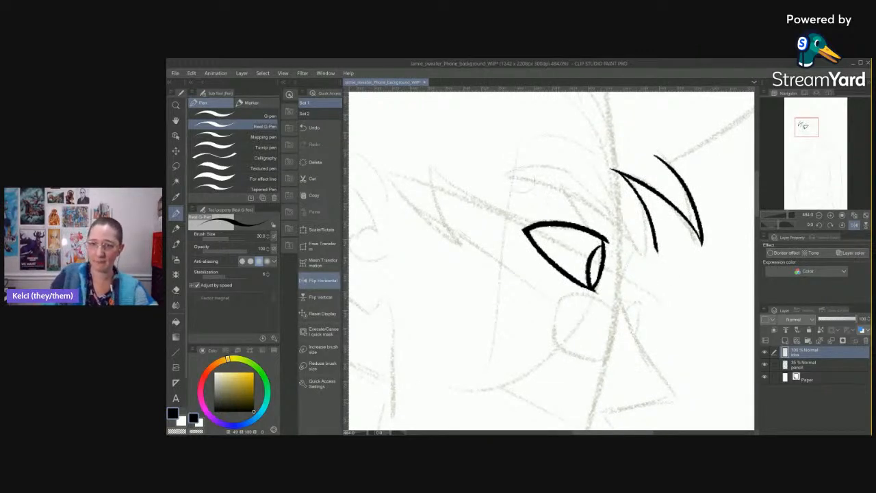
{"action": "mouse_move", "coordinate": [498, 180]}
{"action": "left_mouse_down"}
{"action": "mouse_move", "coordinate": [527, 180]}
{"action": "mouse_move", "coordinate": [609, 234]}
{"action": "left_mouse_up"}
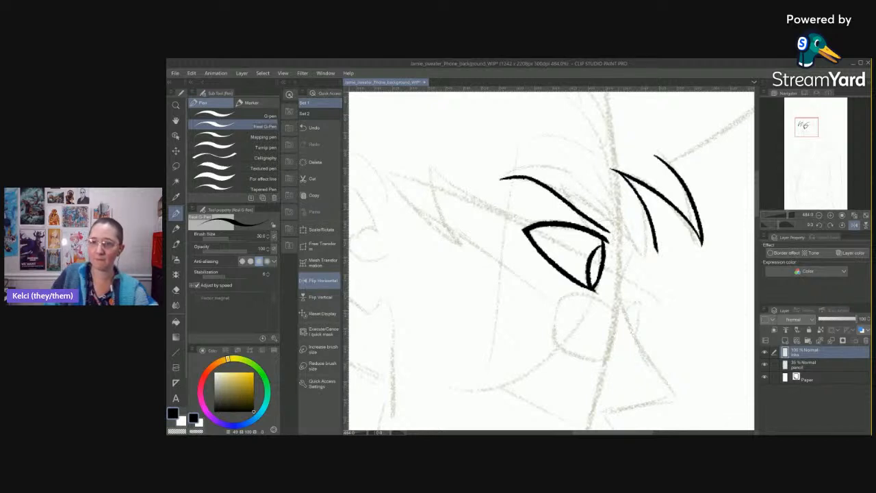
{"action": "mouse_move", "coordinate": [619, 234]}
{"action": "left_mouse_down"}
{"action": "mouse_move", "coordinate": [578, 183]}
{"action": "mouse_move", "coordinate": [532, 166]}
{"action": "mouse_move", "coordinate": [501, 178]}
{"action": "left_mouse_up"}
{"action": "left_click_drag", "start_coordinate": [622, 237], "coordinate": [614, 234]}
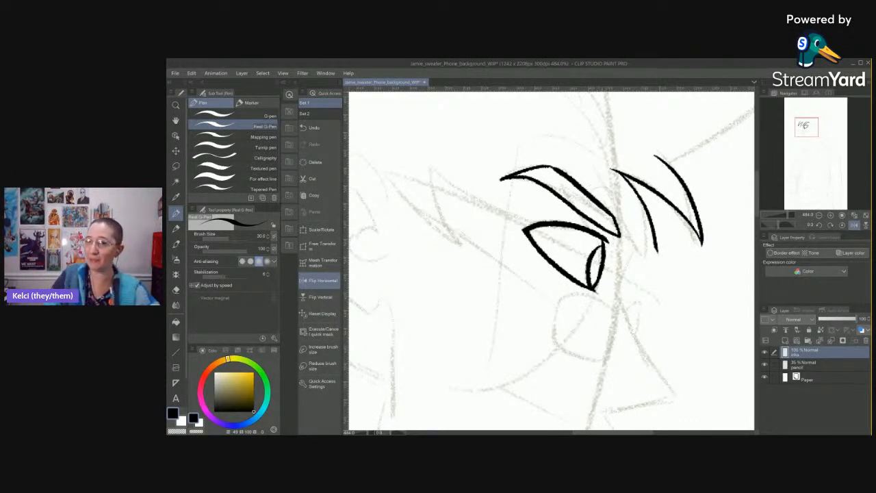
Complete the hair spike beside the eyebrow and ink the jagged fringe strands across the forehead towards the ear.
{"action": "mouse_move", "coordinate": [586, 195]}
{"action": "left_mouse_down"}
{"action": "mouse_move", "coordinate": [653, 268]}
{"action": "mouse_move", "coordinate": [658, 230]}
{"action": "left_mouse_up"}
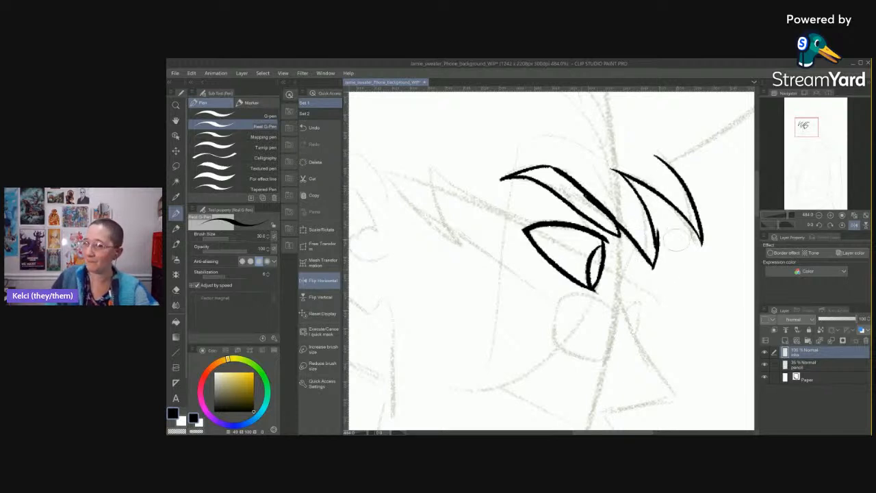
{"action": "key", "text": "ctrl+z"}
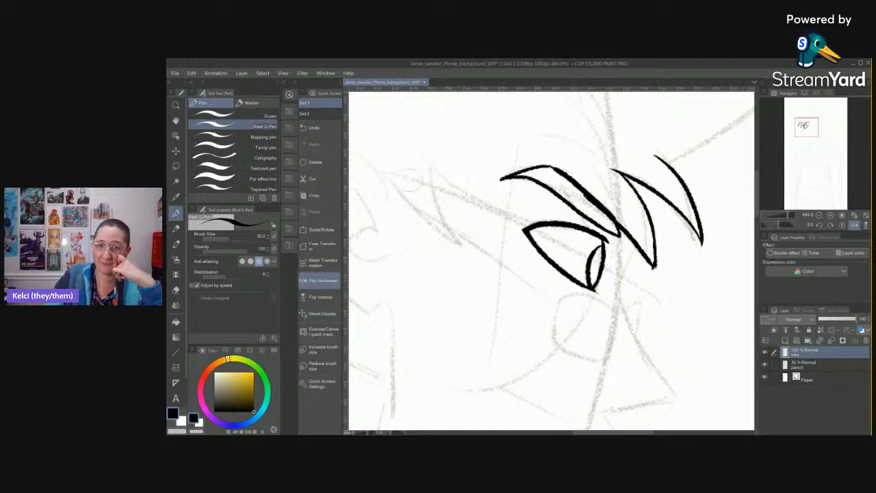
{"action": "mouse_move", "coordinate": [385, 168]}
{"action": "left_mouse_down"}
{"action": "mouse_move", "coordinate": [458, 264]}
{"action": "mouse_move", "coordinate": [440, 169]}
{"action": "mouse_move", "coordinate": [518, 233]}
{"action": "mouse_move", "coordinate": [493, 165]}
{"action": "mouse_move", "coordinate": [582, 234]}
{"action": "mouse_move", "coordinate": [573, 163]}
{"action": "left_mouse_up"}
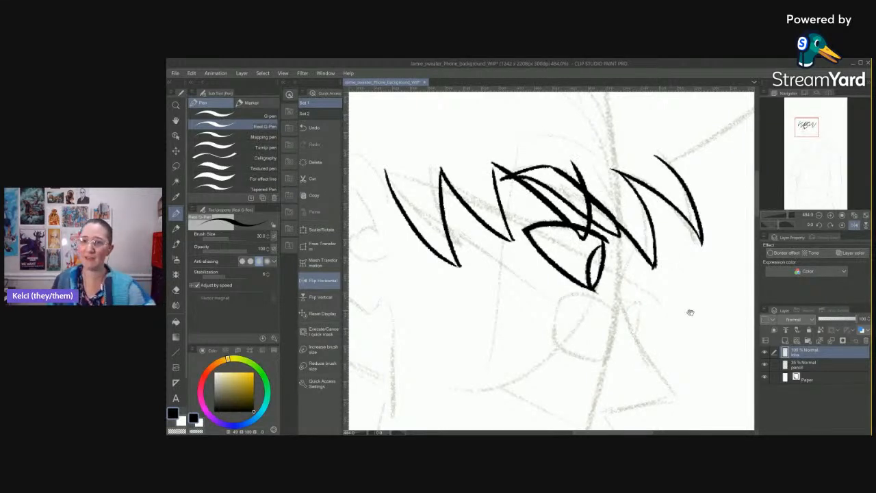
Ink the face profile from below the fringe down the bridge of the nose, around its tip and along its underside.
{"action": "left_click_drag", "start_coordinate": [680, 310], "coordinate": [716, 287]}
{"action": "mouse_move", "coordinate": [515, 286]}
{"action": "left_mouse_down"}
{"action": "mouse_move", "coordinate": [547, 305]}
{"action": "mouse_move", "coordinate": [478, 350]}
{"action": "left_mouse_up"}
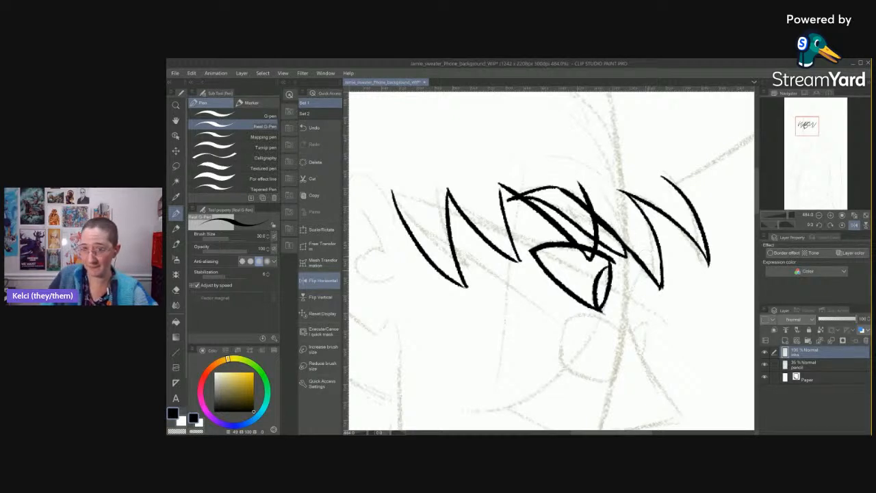
{"action": "left_click_drag", "start_coordinate": [636, 224], "coordinate": [648, 254]}
{"action": "left_click_drag", "start_coordinate": [664, 289], "coordinate": [698, 239]}
{"action": "left_click_drag", "start_coordinate": [611, 304], "coordinate": [591, 278]}
{"action": "mouse_move", "coordinate": [639, 151]}
{"action": "left_mouse_down"}
{"action": "mouse_move", "coordinate": [676, 229]}
{"action": "mouse_move", "coordinate": [652, 270]}
{"action": "mouse_move", "coordinate": [666, 304]}
{"action": "mouse_move", "coordinate": [714, 360]}
{"action": "mouse_move", "coordinate": [694, 373]}
{"action": "mouse_move", "coordinate": [631, 368]}
{"action": "left_mouse_up"}
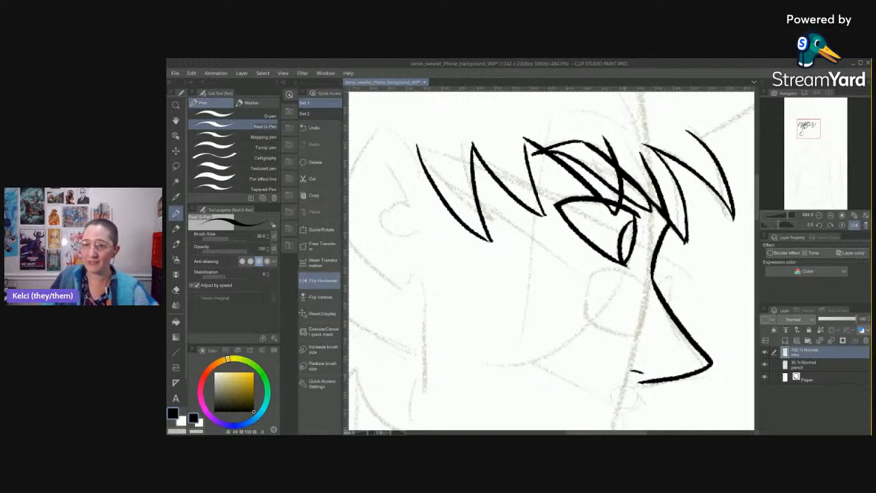
Ink the vertical back edge of the jaw below the ear and the jawline running towards the chin.
{"action": "left_click_drag", "start_coordinate": [532, 331], "coordinate": [549, 241]}
{"action": "left_click_drag", "start_coordinate": [438, 184], "coordinate": [439, 291]}
{"action": "left_click_drag", "start_coordinate": [484, 346], "coordinate": [614, 404]}
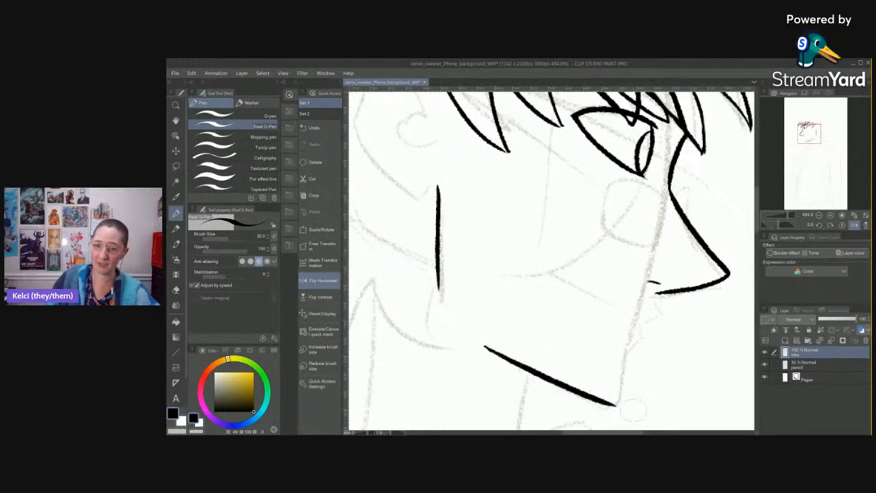
Restore the unmirrored canvas view and ink the lips, the chin and the mouth line across the cheek.
{"action": "left_click", "coordinate": [854, 225]}
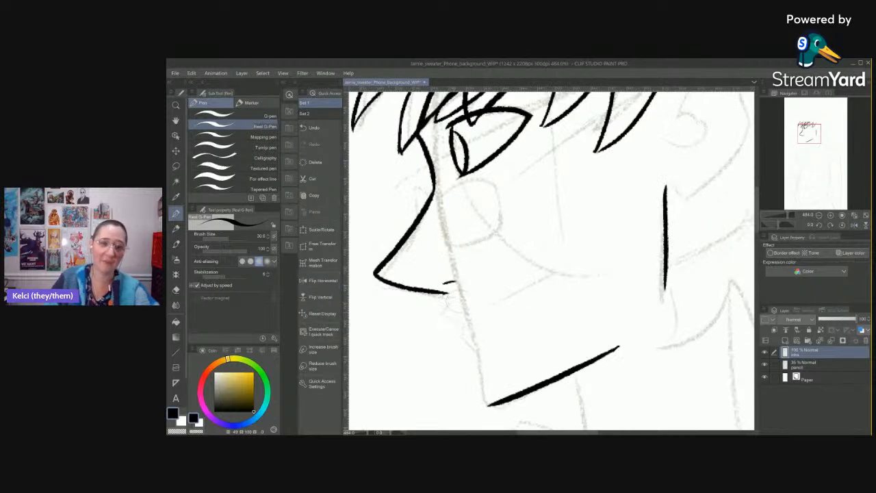
{"action": "mouse_move", "coordinate": [449, 291]}
{"action": "left_mouse_down"}
{"action": "mouse_move", "coordinate": [437, 310]}
{"action": "mouse_move", "coordinate": [461, 322]}
{"action": "mouse_move", "coordinate": [453, 333]}
{"action": "mouse_move", "coordinate": [475, 356]}
{"action": "mouse_move", "coordinate": [491, 402]}
{"action": "left_mouse_up"}
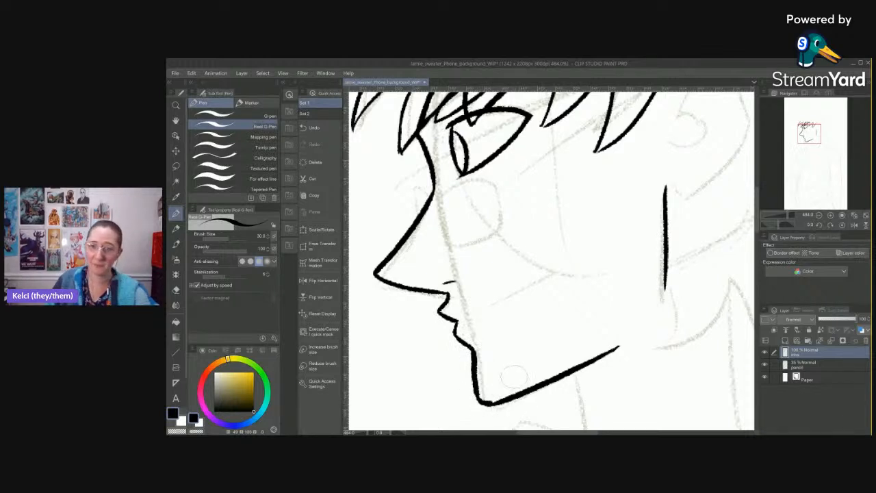
{"action": "left_click_drag", "start_coordinate": [460, 319], "coordinate": [554, 275]}
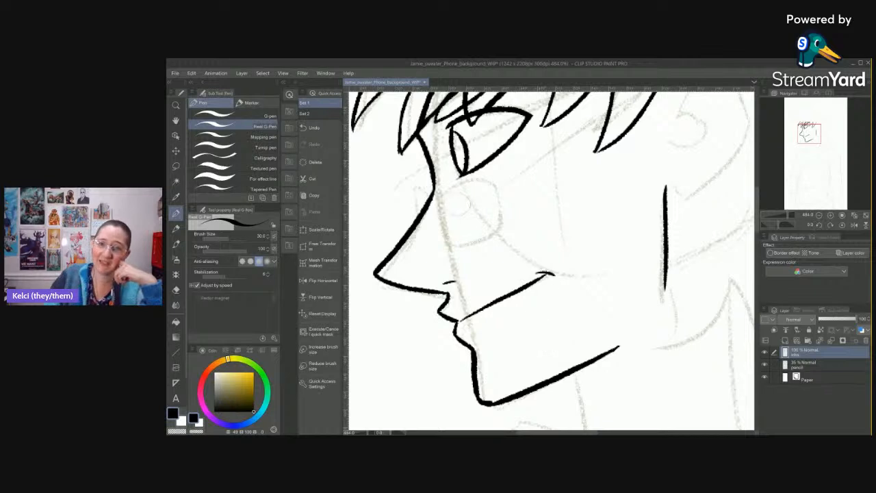
Ink the glasses' lens, nose bridge and temple arm, and the outer contour of the ear.
{"action": "mouse_move", "coordinate": [450, 193]}
{"action": "left_mouse_down"}
{"action": "mouse_move", "coordinate": [461, 245]}
{"action": "mouse_move", "coordinate": [502, 177]}
{"action": "mouse_move", "coordinate": [412, 192]}
{"action": "left_mouse_up"}
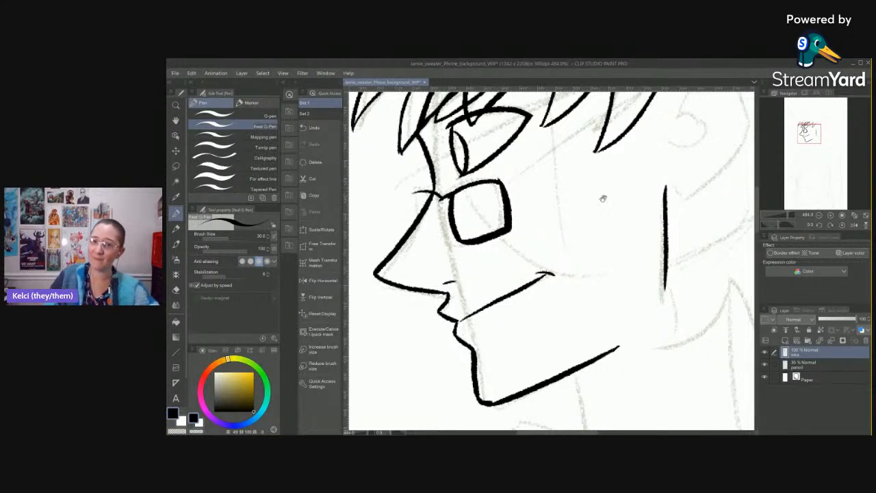
{"action": "left_click_drag", "start_coordinate": [603, 194], "coordinate": [530, 283]}
{"action": "mouse_move", "coordinate": [443, 265]}
{"action": "left_mouse_down"}
{"action": "mouse_move", "coordinate": [599, 165]}
{"action": "mouse_move", "coordinate": [626, 130]}
{"action": "mouse_move", "coordinate": [673, 196]}
{"action": "mouse_move", "coordinate": [612, 290]}
{"action": "mouse_move", "coordinate": [593, 281]}
{"action": "left_mouse_up"}
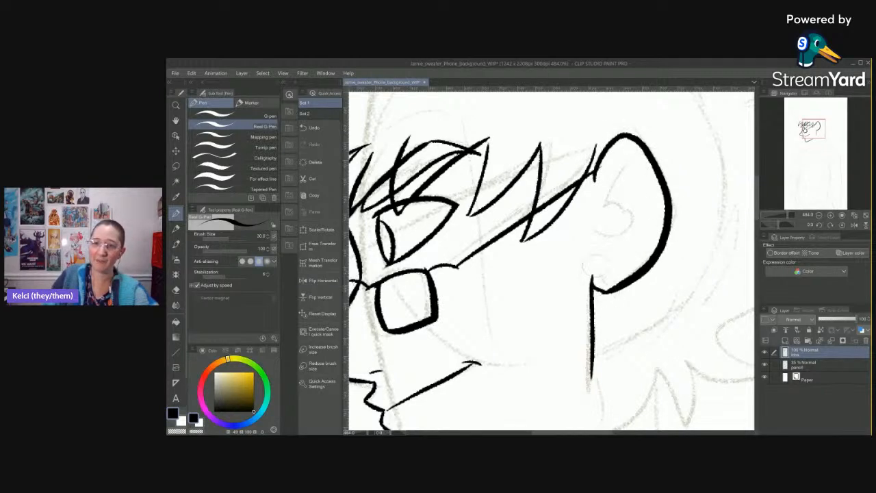
Ink the inner ear folds and the front line of the neck running down from under the jaw.
{"action": "left_click_drag", "start_coordinate": [608, 221], "coordinate": [602, 248]}
{"action": "left_click_drag", "start_coordinate": [621, 175], "coordinate": [605, 221]}
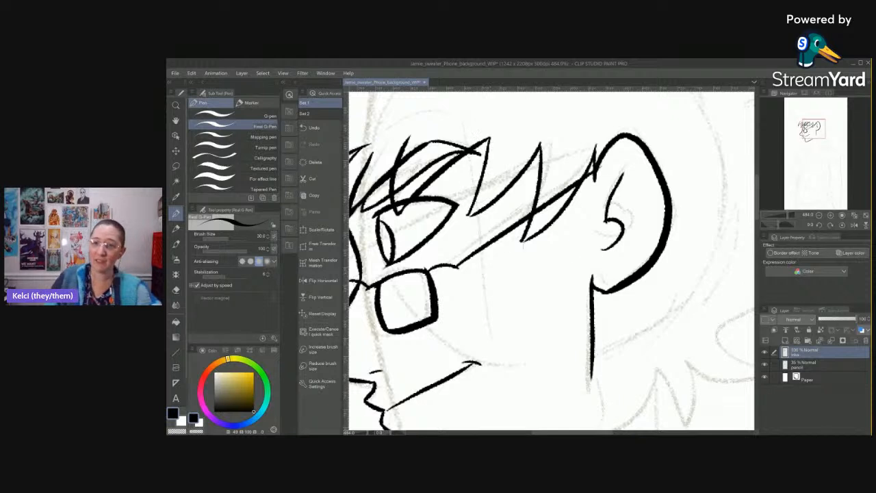
{"action": "left_click_drag", "start_coordinate": [677, 360], "coordinate": [581, 223]}
{"action": "left_click_drag", "start_coordinate": [584, 299], "coordinate": [659, 221]}
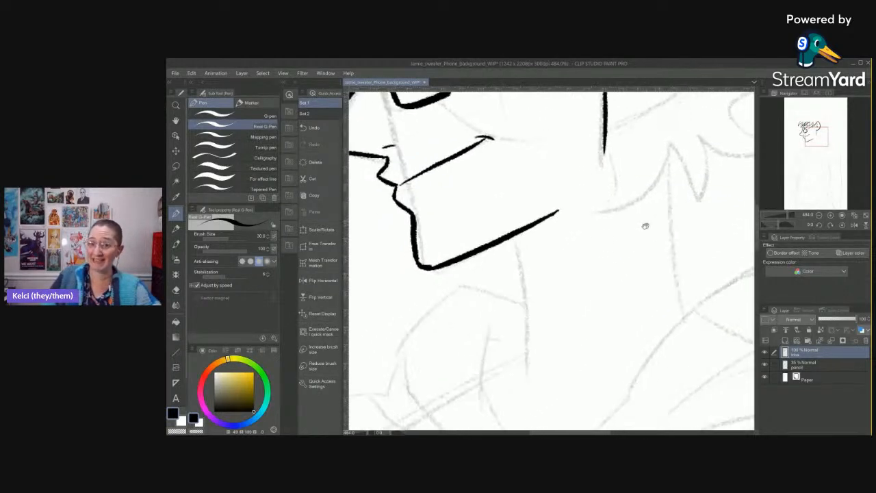
{"action": "mouse_move", "coordinate": [505, 240]}
{"action": "left_mouse_down"}
{"action": "mouse_move", "coordinate": [518, 289]}
{"action": "mouse_move", "coordinate": [521, 387]}
{"action": "left_mouse_up"}
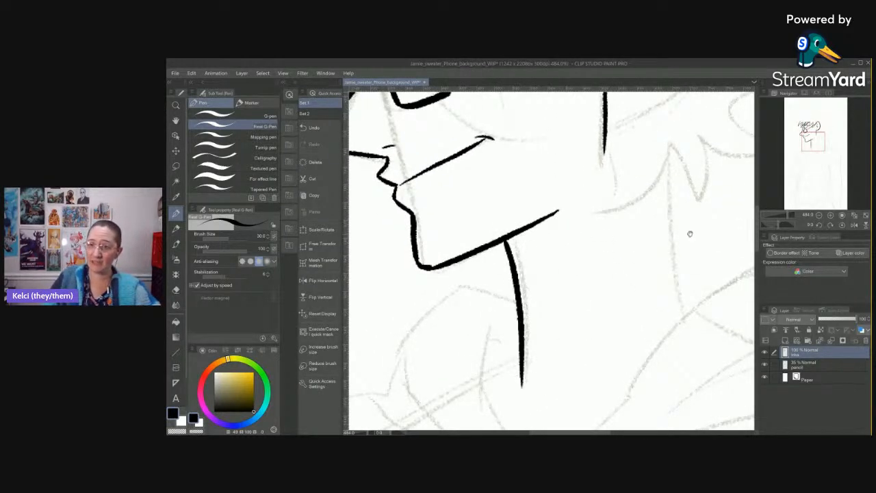
Ink the outer contour of the hair behind the head, its pointed tufts at the nape and the back line of the neck.
{"action": "left_click_drag", "start_coordinate": [685, 240], "coordinate": [635, 249]}
{"action": "left_click_drag", "start_coordinate": [619, 170], "coordinate": [635, 330]}
{"action": "mouse_move", "coordinate": [669, 214]}
{"action": "left_mouse_down"}
{"action": "mouse_move", "coordinate": [624, 369]}
{"action": "mouse_move", "coordinate": [543, 157]}
{"action": "mouse_move", "coordinate": [584, 150]}
{"action": "mouse_move", "coordinate": [629, 182]}
{"action": "mouse_move", "coordinate": [568, 183]}
{"action": "mouse_move", "coordinate": [638, 226]}
{"action": "mouse_move", "coordinate": [644, 241]}
{"action": "mouse_move", "coordinate": [580, 222]}
{"action": "mouse_move", "coordinate": [636, 257]}
{"action": "mouse_move", "coordinate": [656, 307]}
{"action": "mouse_move", "coordinate": [540, 396]}
{"action": "left_mouse_up"}
{"action": "mouse_move", "coordinate": [606, 405]}
{"action": "left_mouse_down"}
{"action": "mouse_move", "coordinate": [622, 221]}
{"action": "mouse_move", "coordinate": [649, 260]}
{"action": "mouse_move", "coordinate": [602, 277]}
{"action": "mouse_move", "coordinate": [545, 248]}
{"action": "mouse_move", "coordinate": [539, 335]}
{"action": "mouse_move", "coordinate": [511, 271]}
{"action": "mouse_move", "coordinate": [451, 345]}
{"action": "left_mouse_up"}
{"action": "left_click_drag", "start_coordinate": [457, 258], "coordinate": [452, 350]}
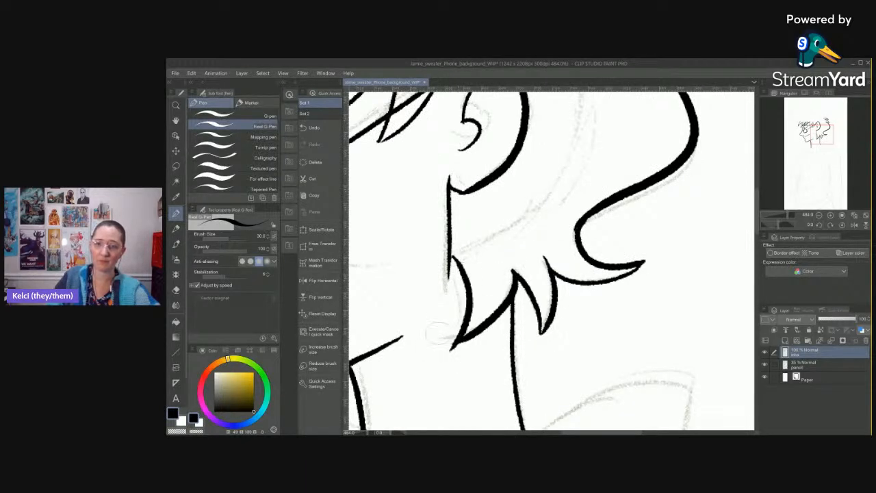
Ink the hood's thick upper edge from the front of the collar up behind the neck, curling down at its rear end.
{"action": "left_click_drag", "start_coordinate": [603, 337], "coordinate": [606, 318]}
{"action": "left_click_drag", "start_coordinate": [602, 248], "coordinate": [591, 231]}
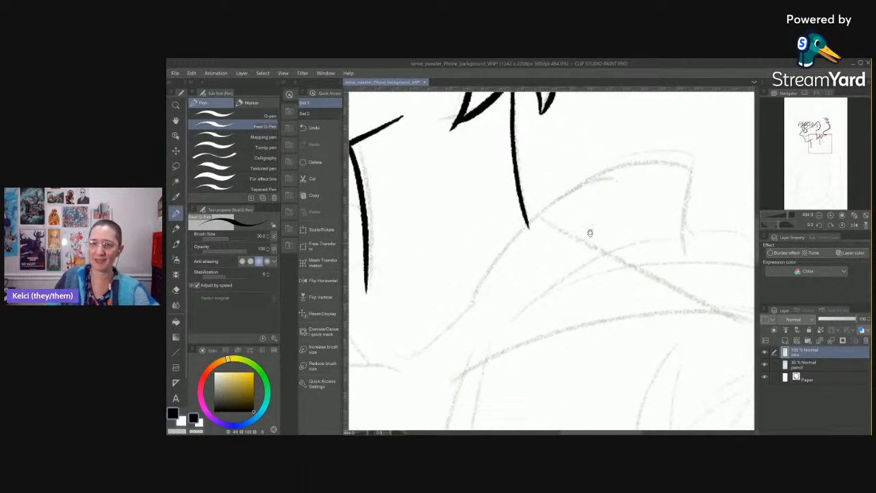
{"action": "left_click_drag", "start_coordinate": [463, 287], "coordinate": [545, 254]}
{"action": "mouse_move", "coordinate": [404, 290]}
{"action": "left_mouse_down"}
{"action": "mouse_move", "coordinate": [429, 295]}
{"action": "mouse_move", "coordinate": [491, 285]}
{"action": "mouse_move", "coordinate": [548, 224]}
{"action": "mouse_move", "coordinate": [715, 116]}
{"action": "left_mouse_up"}
{"action": "mouse_move", "coordinate": [695, 151]}
{"action": "left_mouse_down"}
{"action": "mouse_move", "coordinate": [593, 192]}
{"action": "mouse_move", "coordinate": [655, 161]}
{"action": "mouse_move", "coordinate": [665, 168]}
{"action": "mouse_move", "coordinate": [653, 220]}
{"action": "left_mouse_up"}
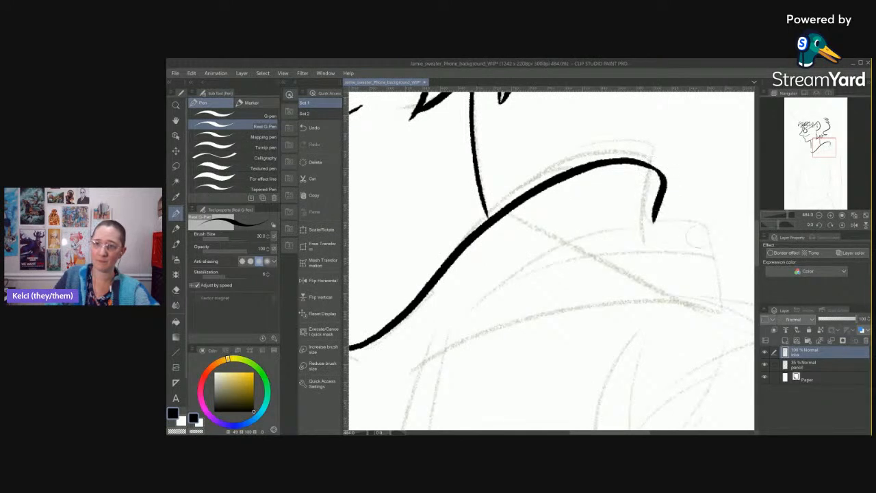
Ink the hood's two inner fold lines behind the neck and its long lower edge towards the chest.
{"action": "left_click_drag", "start_coordinate": [652, 278], "coordinate": [670, 251]}
{"action": "mouse_move", "coordinate": [720, 215]}
{"action": "left_mouse_down"}
{"action": "mouse_move", "coordinate": [659, 207]}
{"action": "mouse_move", "coordinate": [431, 313]}
{"action": "left_mouse_up"}
{"action": "left_click_drag", "start_coordinate": [685, 193], "coordinate": [559, 224]}
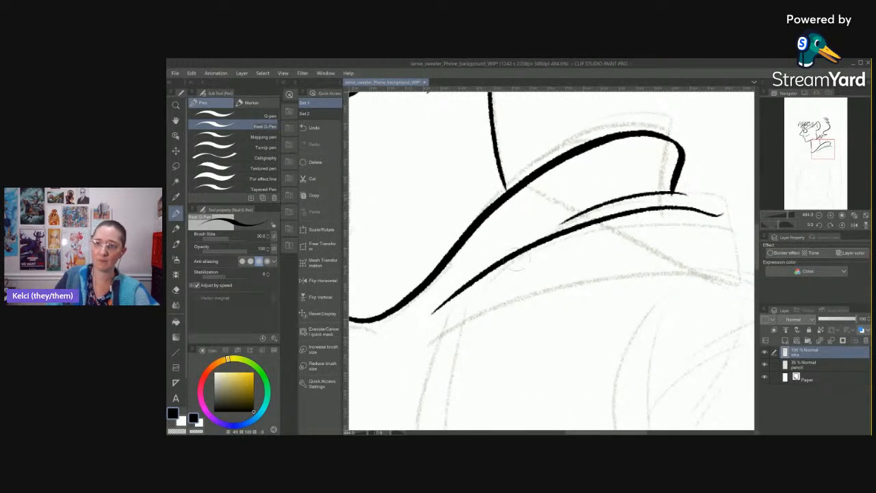
{"action": "mouse_move", "coordinate": [678, 197]}
{"action": "left_mouse_down"}
{"action": "mouse_move", "coordinate": [725, 215]}
{"action": "mouse_move", "coordinate": [741, 273]}
{"action": "mouse_move", "coordinate": [505, 304]}
{"action": "mouse_move", "coordinate": [363, 364]}
{"action": "left_mouse_up"}
Ink the curved front edge of the hood opening beside the neck, with the short fold lines joining it.
{"action": "mouse_move", "coordinate": [451, 335]}
{"action": "left_mouse_down"}
{"action": "mouse_move", "coordinate": [568, 240]}
{"action": "mouse_move", "coordinate": [623, 212]}
{"action": "left_mouse_up"}
{"action": "left_click_drag", "start_coordinate": [562, 217], "coordinate": [552, 376]}
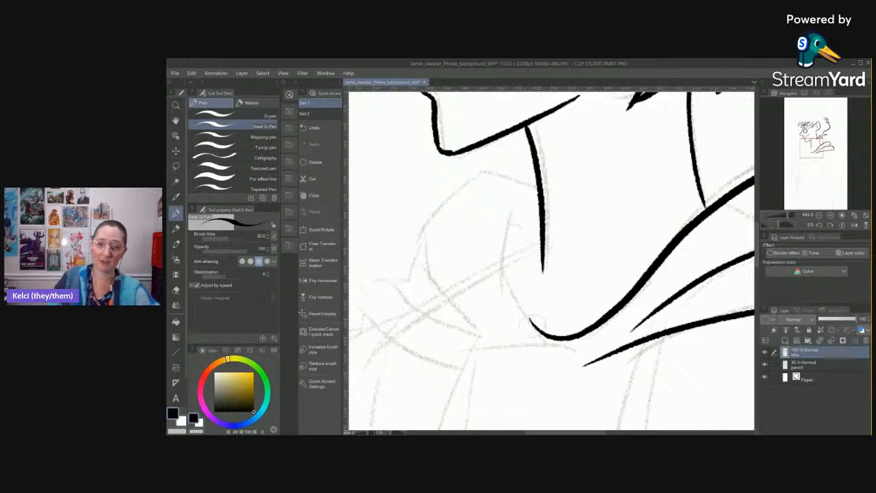
{"action": "mouse_move", "coordinate": [534, 325]}
{"action": "left_mouse_down"}
{"action": "mouse_move", "coordinate": [517, 292]}
{"action": "mouse_move", "coordinate": [516, 198]}
{"action": "left_mouse_up"}
{"action": "mouse_move", "coordinate": [508, 230]}
{"action": "left_mouse_down"}
{"action": "mouse_move", "coordinate": [537, 239]}
{"action": "mouse_move", "coordinate": [502, 254]}
{"action": "left_mouse_up"}
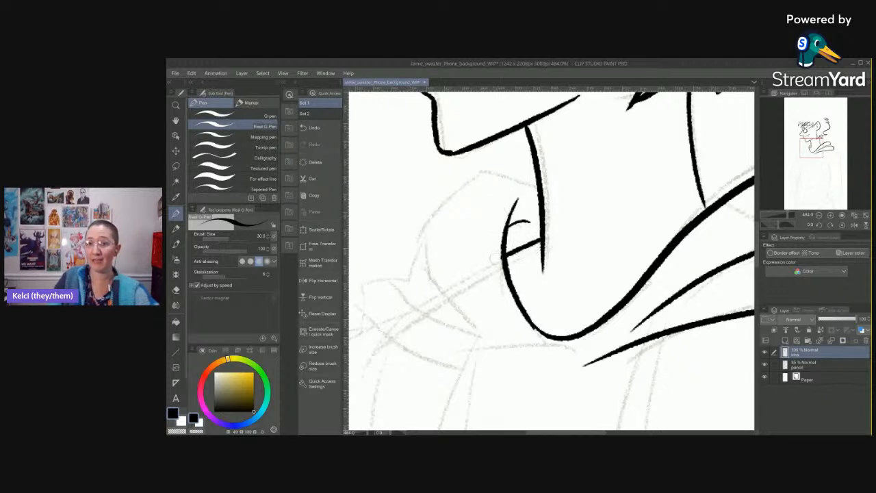
Ink the crease in the hood's front, its lower front rim and the overlap line where the two sides meet.
{"action": "mouse_move", "coordinate": [430, 240]}
{"action": "left_mouse_down"}
{"action": "mouse_move", "coordinate": [441, 300]}
{"action": "mouse_move", "coordinate": [506, 344]}
{"action": "left_mouse_up"}
{"action": "left_click_drag", "start_coordinate": [608, 382], "coordinate": [627, 321]}
{"action": "mouse_move", "coordinate": [388, 227]}
{"action": "left_mouse_down"}
{"action": "mouse_move", "coordinate": [402, 278]}
{"action": "mouse_move", "coordinate": [602, 310]}
{"action": "mouse_move", "coordinate": [566, 309]}
{"action": "left_mouse_up"}
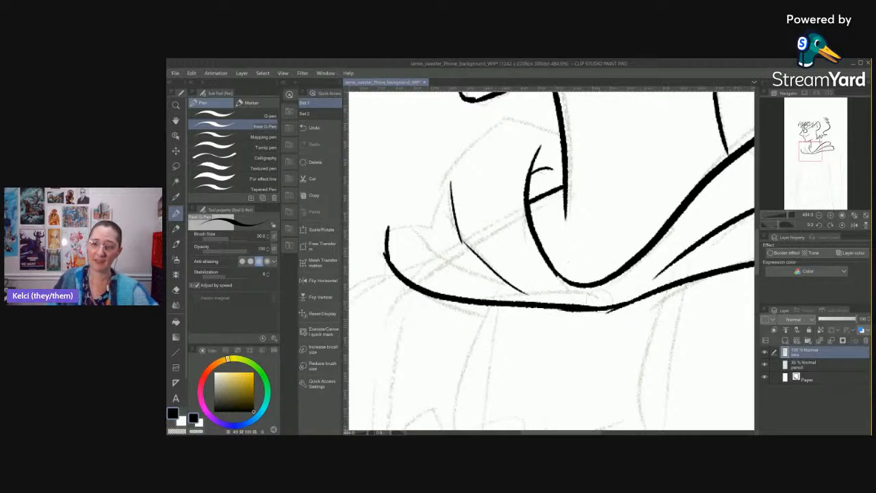
{"action": "left_click_drag", "start_coordinate": [560, 277], "coordinate": [601, 306]}
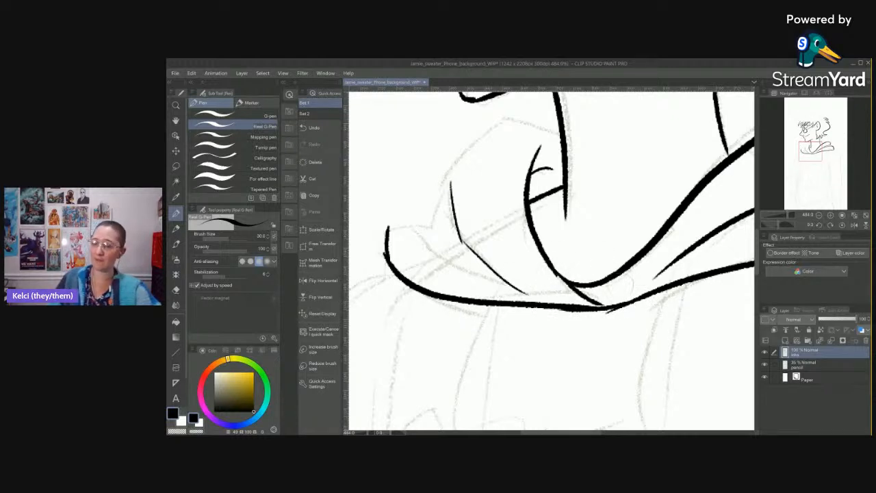
Ink the hood's raised front outline from the neck, its rounded front corner and the remaining inner fold.
{"action": "left_click_drag", "start_coordinate": [506, 181], "coordinate": [517, 235]}
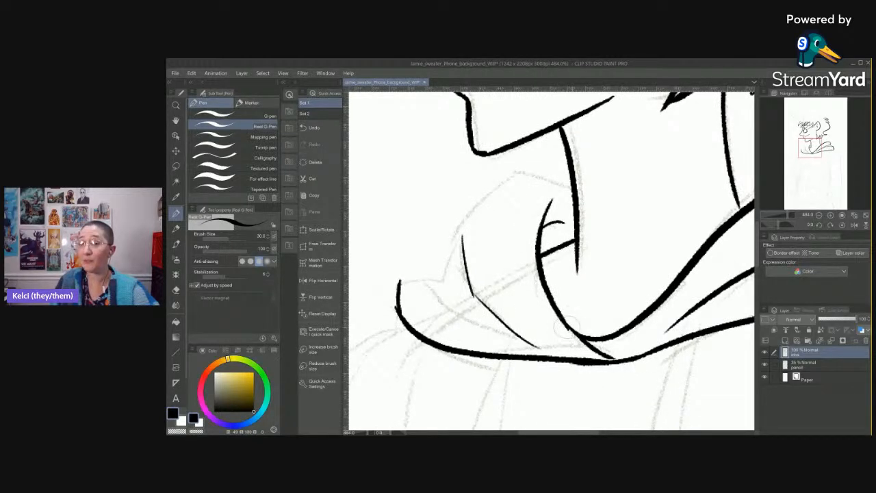
{"action": "mouse_move", "coordinate": [571, 187]}
{"action": "left_mouse_down"}
{"action": "mouse_move", "coordinate": [497, 175]}
{"action": "mouse_move", "coordinate": [453, 234]}
{"action": "left_mouse_up"}
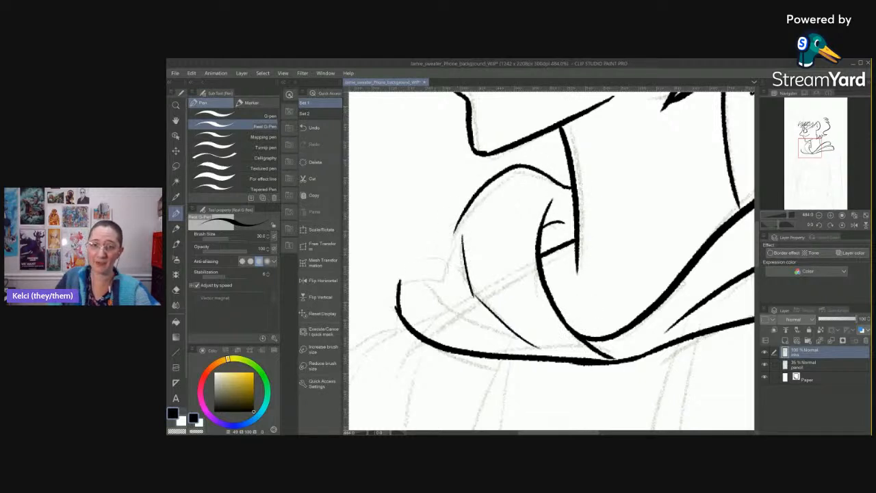
{"action": "mouse_move", "coordinate": [402, 302]}
{"action": "left_mouse_down"}
{"action": "mouse_move", "coordinate": [408, 276]}
{"action": "mouse_move", "coordinate": [445, 279]}
{"action": "left_mouse_up"}
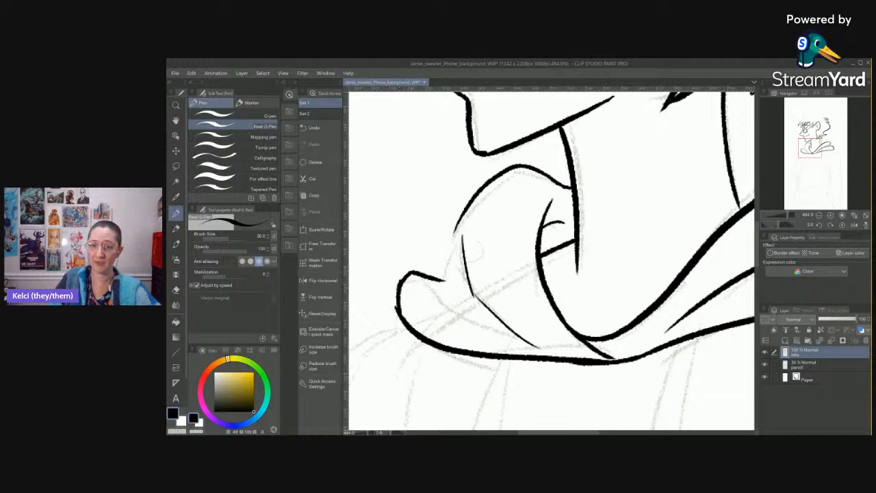
{"action": "mouse_move", "coordinate": [458, 222]}
{"action": "left_mouse_down"}
{"action": "mouse_move", "coordinate": [445, 277]}
{"action": "mouse_move", "coordinate": [486, 336]}
{"action": "mouse_move", "coordinate": [510, 346]}
{"action": "left_mouse_up"}
Ink the two drawstrings hanging from the hood's lower rim, each with a small narrow tip.
{"action": "left_click_drag", "start_coordinate": [516, 376], "coordinate": [610, 246]}
{"action": "left_click_drag", "start_coordinate": [560, 320], "coordinate": [401, 272]}
{"action": "left_click_drag", "start_coordinate": [580, 215], "coordinate": [590, 220]}
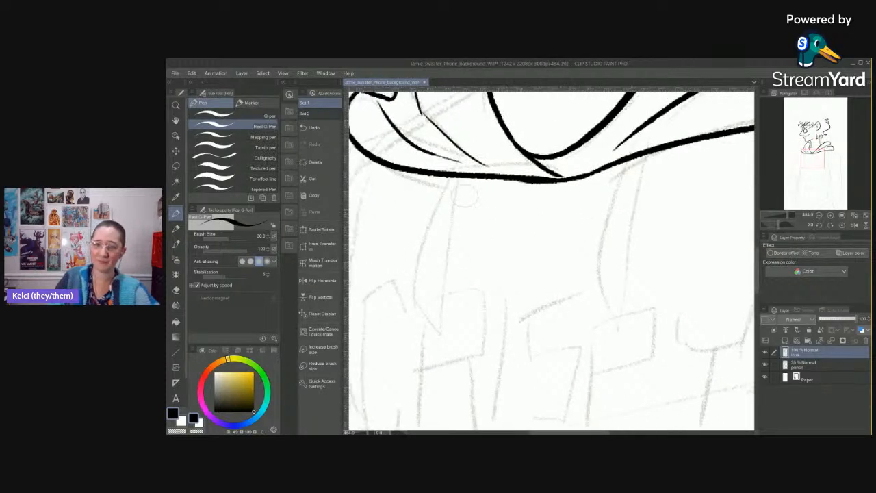
{"action": "mouse_move", "coordinate": [452, 177]}
{"action": "left_mouse_down"}
{"action": "mouse_move", "coordinate": [414, 258]}
{"action": "mouse_move", "coordinate": [406, 311]}
{"action": "mouse_move", "coordinate": [442, 340]}
{"action": "mouse_move", "coordinate": [440, 266]}
{"action": "mouse_move", "coordinate": [472, 179]}
{"action": "left_mouse_up"}
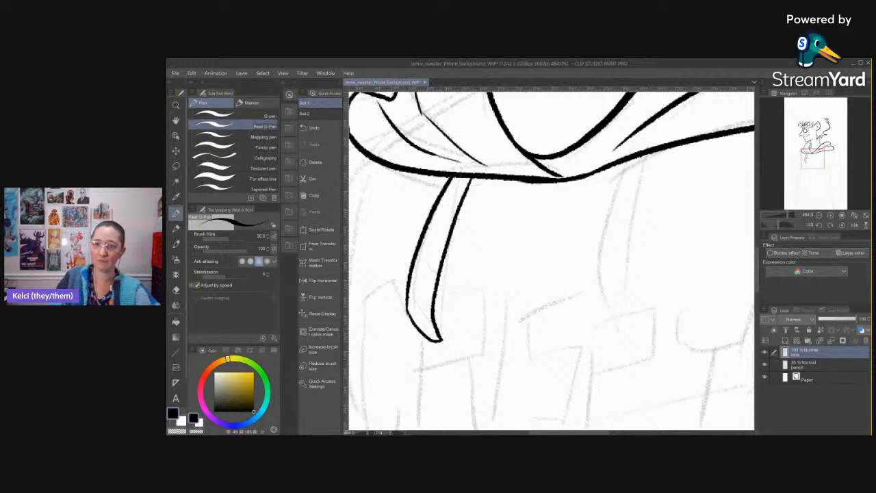
{"action": "left_click_drag", "start_coordinate": [625, 162], "coordinate": [596, 314]}
{"action": "mouse_move", "coordinate": [418, 327]}
{"action": "left_mouse_down"}
{"action": "mouse_move", "coordinate": [428, 376]}
{"action": "mouse_move", "coordinate": [441, 340]}
{"action": "left_mouse_up"}
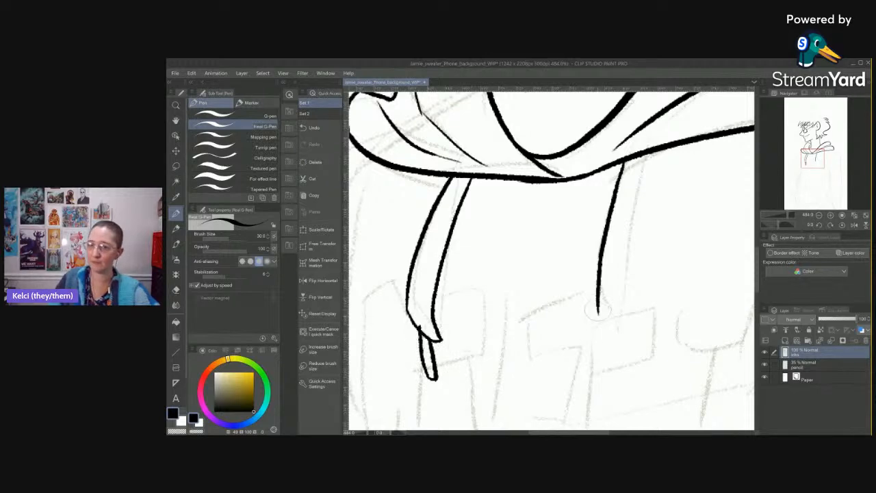
{"action": "mouse_move", "coordinate": [596, 304]}
{"action": "left_mouse_down"}
{"action": "mouse_move", "coordinate": [604, 396]}
{"action": "mouse_move", "coordinate": [613, 398]}
{"action": "mouse_move", "coordinate": [627, 393]}
{"action": "mouse_move", "coordinate": [635, 256]}
{"action": "mouse_move", "coordinate": [661, 164]}
{"action": "left_mouse_up"}
{"action": "left_click_drag", "start_coordinate": [657, 372], "coordinate": [642, 274]}
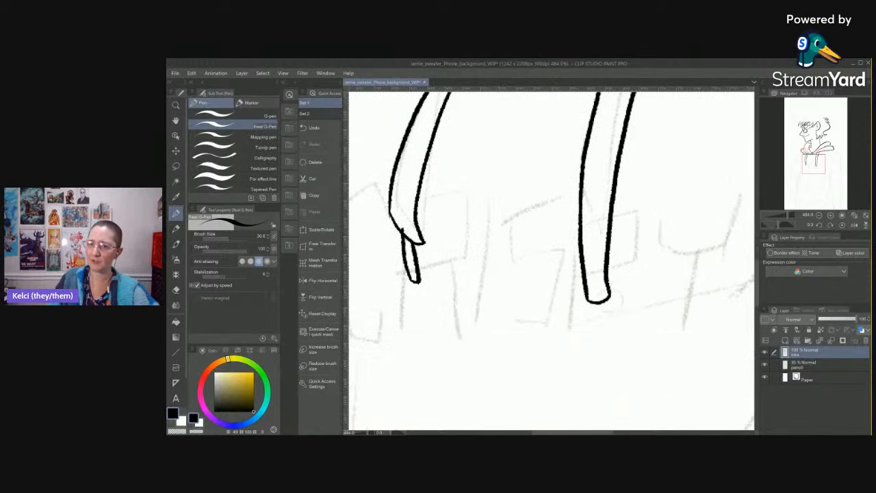
{"action": "mouse_move", "coordinate": [594, 302]}
{"action": "left_mouse_down"}
{"action": "mouse_move", "coordinate": [599, 333]}
{"action": "mouse_move", "coordinate": [614, 329]}
{"action": "mouse_move", "coordinate": [604, 300]}
{"action": "left_mouse_up"}
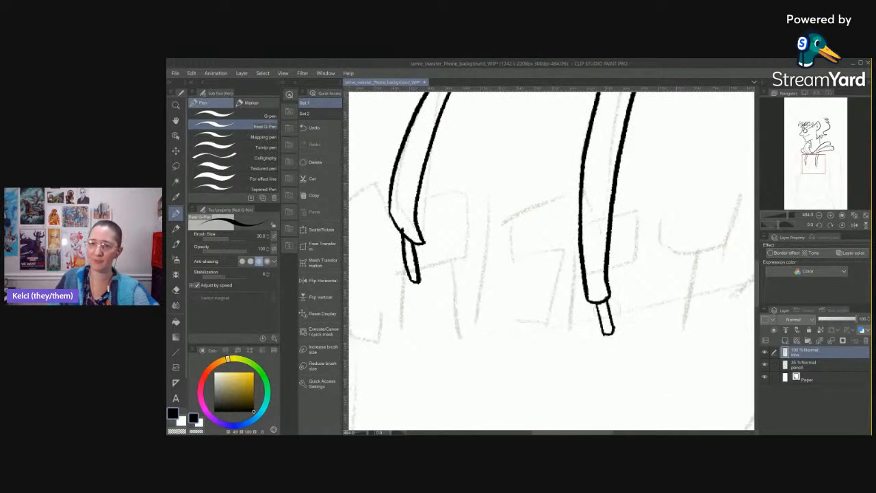
Ink the front shoulder slope with its armhole line, and a short diagonal crease on the chest near the opposite armpit.
{"action": "left_click_drag", "start_coordinate": [474, 323], "coordinate": [623, 400]}
{"action": "left_click_drag", "start_coordinate": [502, 212], "coordinate": [539, 237]}
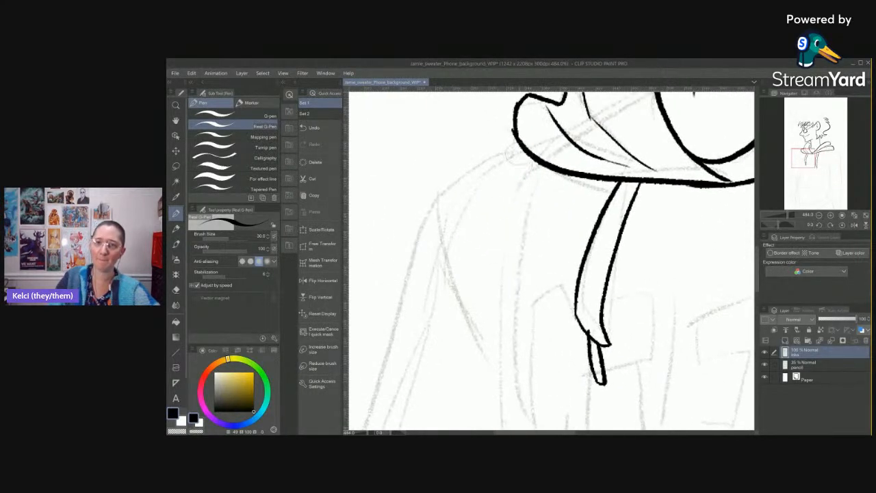
{"action": "mouse_move", "coordinate": [526, 141]}
{"action": "left_mouse_down"}
{"action": "mouse_move", "coordinate": [430, 203]}
{"action": "mouse_move", "coordinate": [483, 360]}
{"action": "left_mouse_up"}
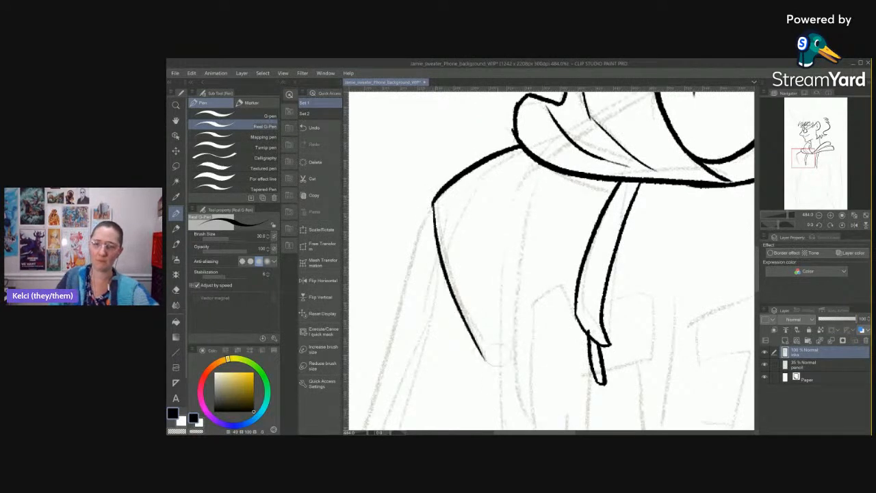
{"action": "left_click_drag", "start_coordinate": [548, 272], "coordinate": [547, 202]}
{"action": "scroll", "coordinate": [547, 202], "scroll_direction": "down", "scroll_amount": 6}
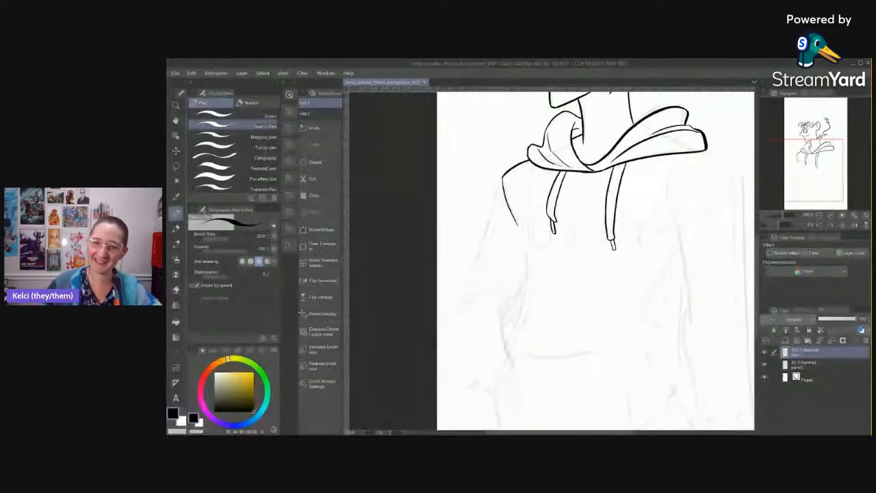
{"action": "left_click_drag", "start_coordinate": [637, 241], "coordinate": [531, 241]}
{"action": "left_click_drag", "start_coordinate": [568, 205], "coordinate": [555, 237]}
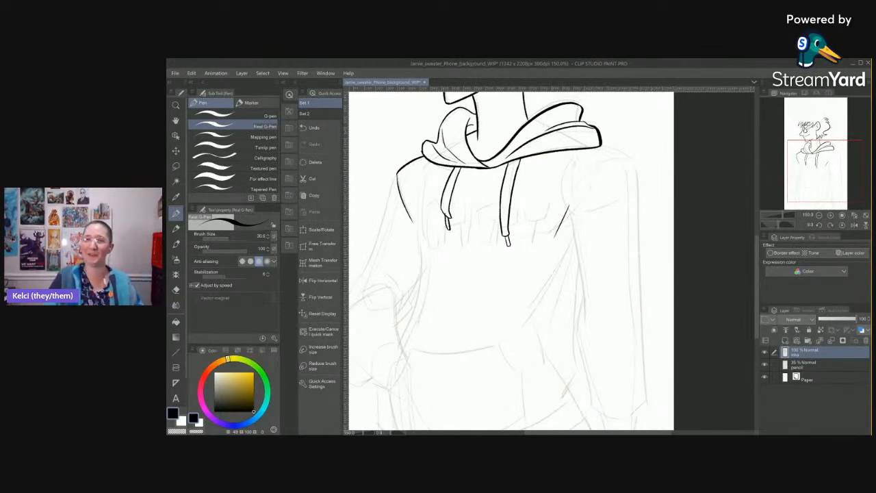
Ink the rear shoulder slope from the hood's back corner and the curved fold beneath it towards the armpit.
{"action": "scroll", "coordinate": [520, 129], "scroll_direction": "up", "scroll_amount": 5}
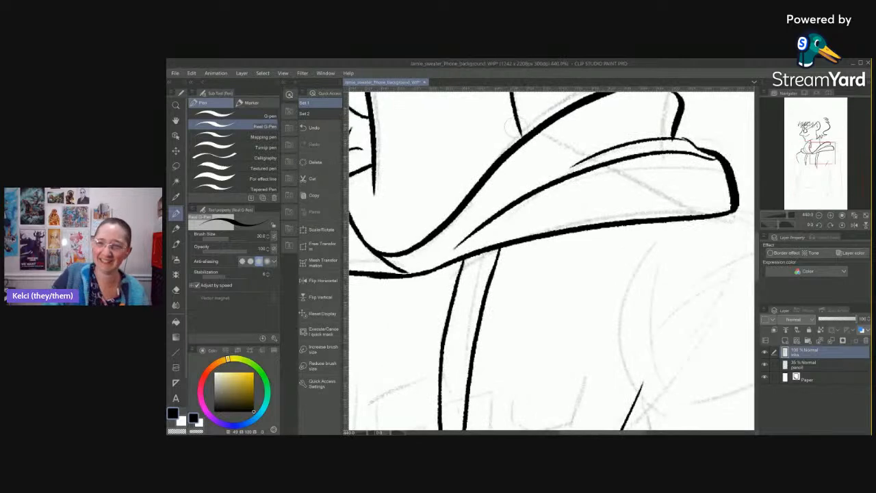
{"action": "scroll", "coordinate": [577, 130], "scroll_direction": "down", "scroll_amount": 4}
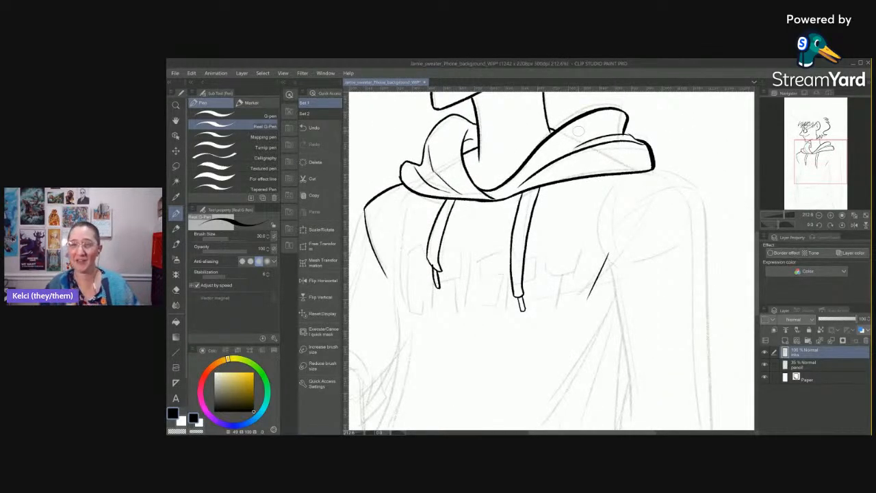
{"action": "scroll", "coordinate": [659, 258], "scroll_direction": "right", "scroll_amount": 2}
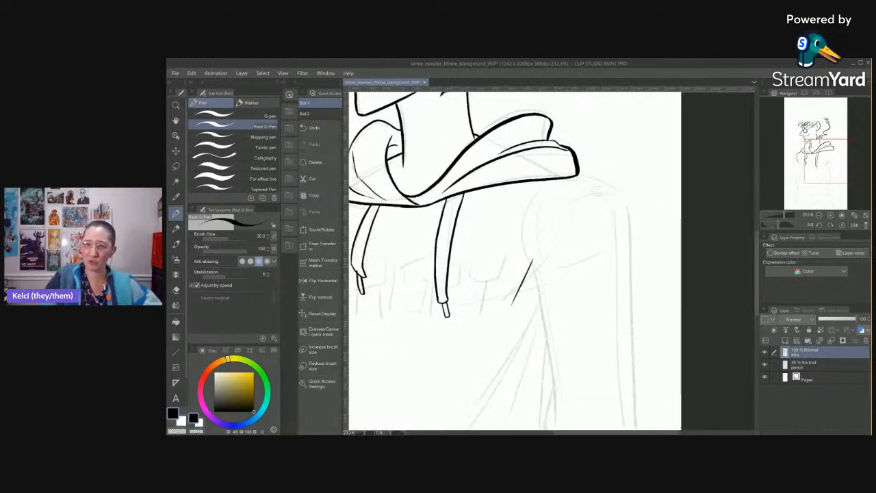
{"action": "scroll", "coordinate": [406, 150], "scroll_direction": "up", "scroll_amount": 3}
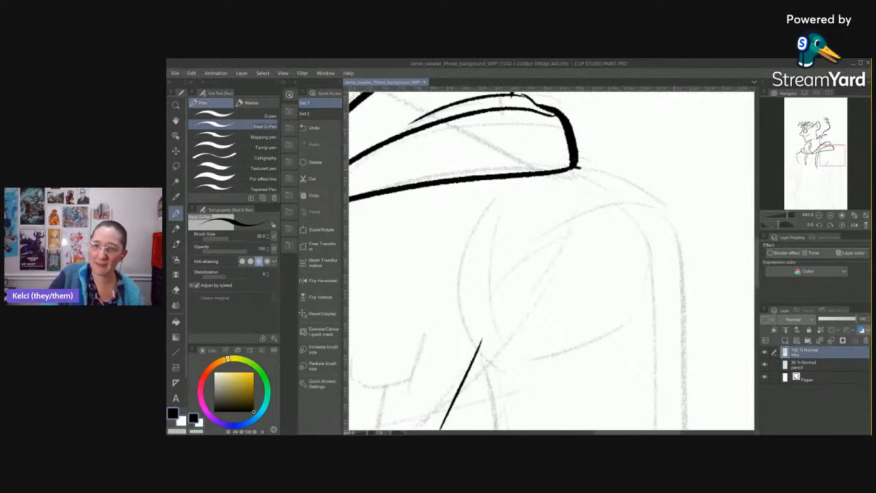
{"action": "mouse_move", "coordinate": [575, 168]}
{"action": "left_mouse_down"}
{"action": "mouse_move", "coordinate": [646, 202]}
{"action": "mouse_move", "coordinate": [668, 229]}
{"action": "left_mouse_up"}
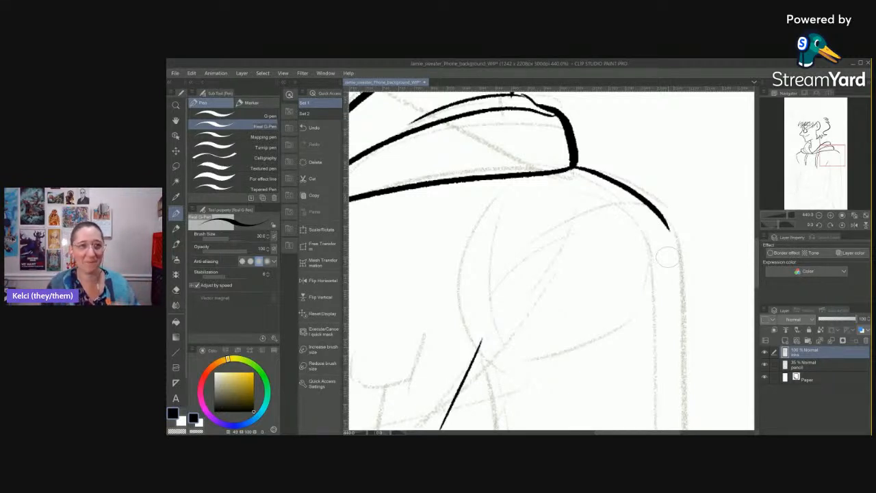
{"action": "scroll", "coordinate": [667, 257], "scroll_direction": "down", "scroll_amount": 3}
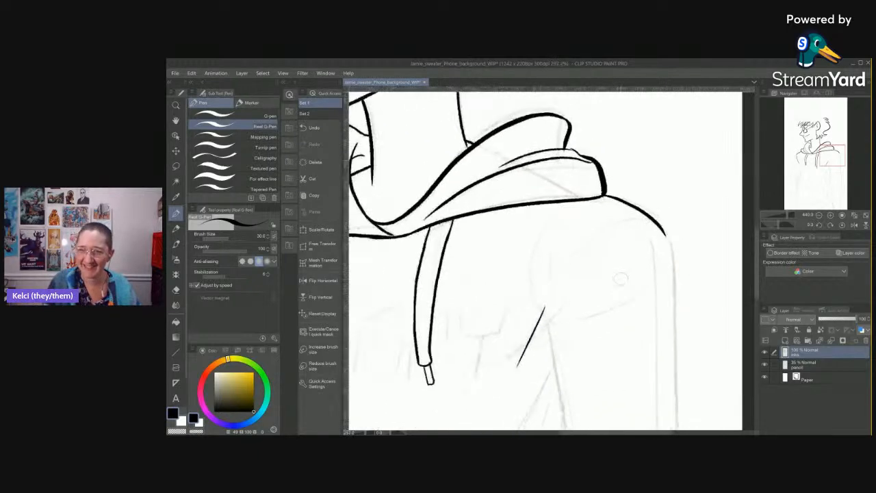
{"action": "scroll", "coordinate": [624, 277], "scroll_direction": "up", "scroll_amount": 2}
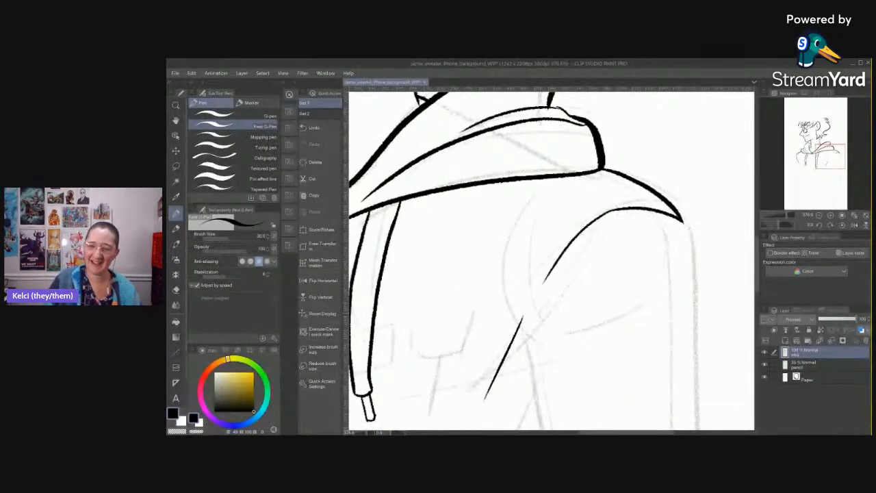
Ink the sweater's curved front torso edge from the armhole line down towards the waist.
{"action": "scroll", "coordinate": [616, 284], "scroll_direction": "down", "scroll_amount": 4}
{"action": "mouse_move", "coordinate": [621, 379]}
{"action": "left_mouse_down"}
{"action": "mouse_move", "coordinate": [629, 278]}
{"action": "mouse_move", "coordinate": [495, 245]}
{"action": "left_mouse_up"}
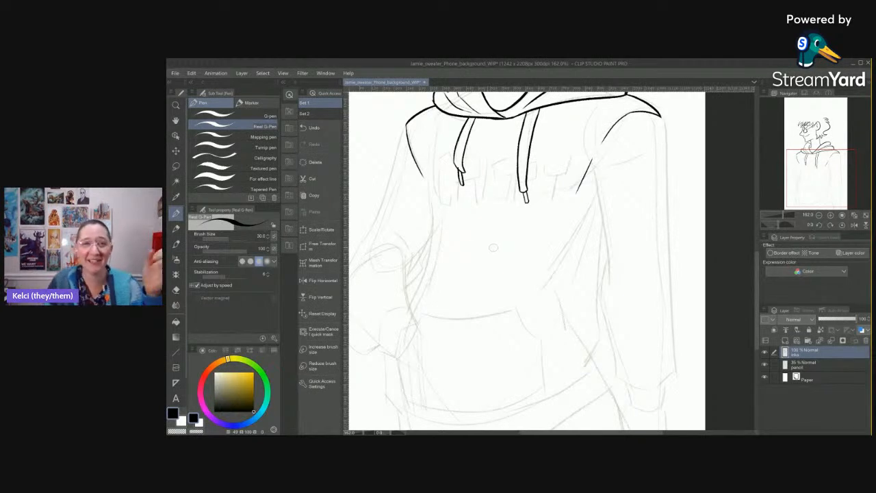
{"action": "scroll", "coordinate": [427, 242], "scroll_direction": "up", "scroll_amount": 2}
{"action": "mouse_move", "coordinate": [426, 136]}
{"action": "left_mouse_down"}
{"action": "mouse_move", "coordinate": [427, 260]}
{"action": "mouse_move", "coordinate": [406, 315]}
{"action": "left_mouse_up"}
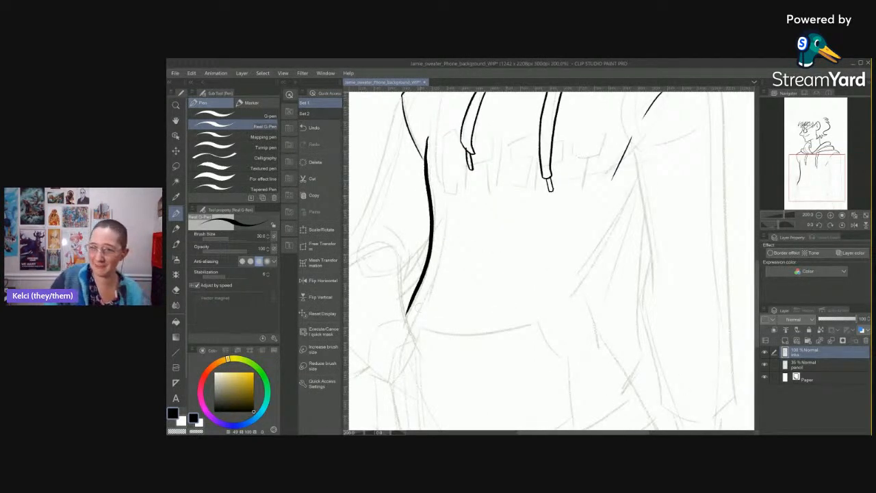
Ink two tapering creases fanning down from the rear armpit and the thicker line where the sleeve meets the torso.
{"action": "left_click_drag", "start_coordinate": [642, 173], "coordinate": [594, 263]}
{"action": "left_click_drag", "start_coordinate": [641, 189], "coordinate": [607, 302]}
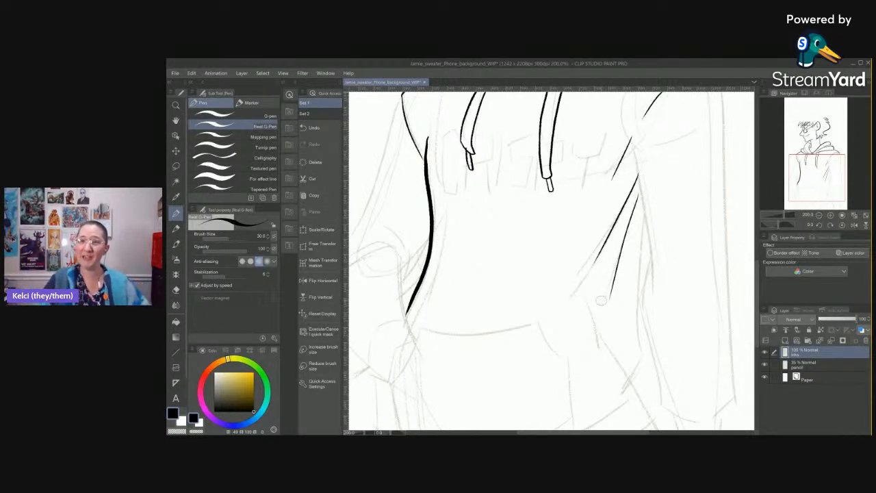
{"action": "scroll", "coordinate": [652, 202], "scroll_direction": "up", "scroll_amount": 2}
{"action": "mouse_move", "coordinate": [627, 125]}
{"action": "left_mouse_down"}
{"action": "mouse_move", "coordinate": [652, 340]}
{"action": "mouse_move", "coordinate": [672, 293]}
{"action": "mouse_move", "coordinate": [615, 209]}
{"action": "left_mouse_up"}
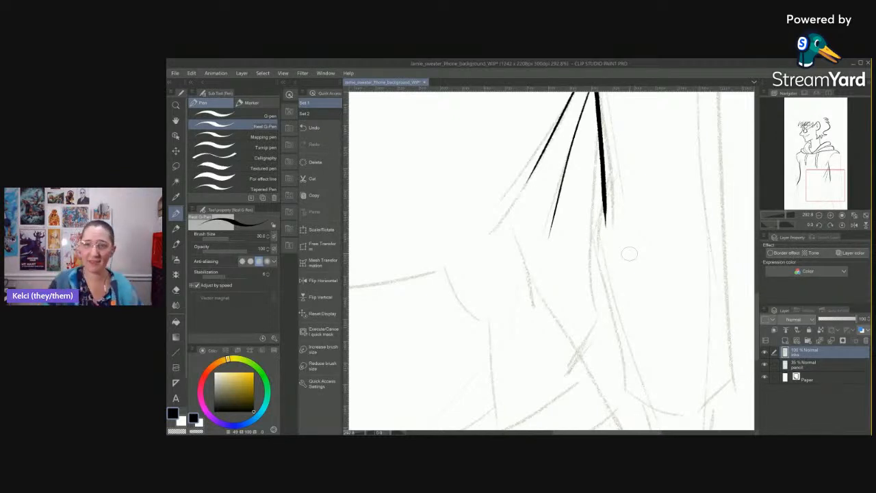
{"action": "scroll", "coordinate": [629, 254], "scroll_direction": "down", "scroll_amount": 3}
{"action": "scroll", "coordinate": [527, 362], "scroll_direction": "up", "scroll_amount": 2}
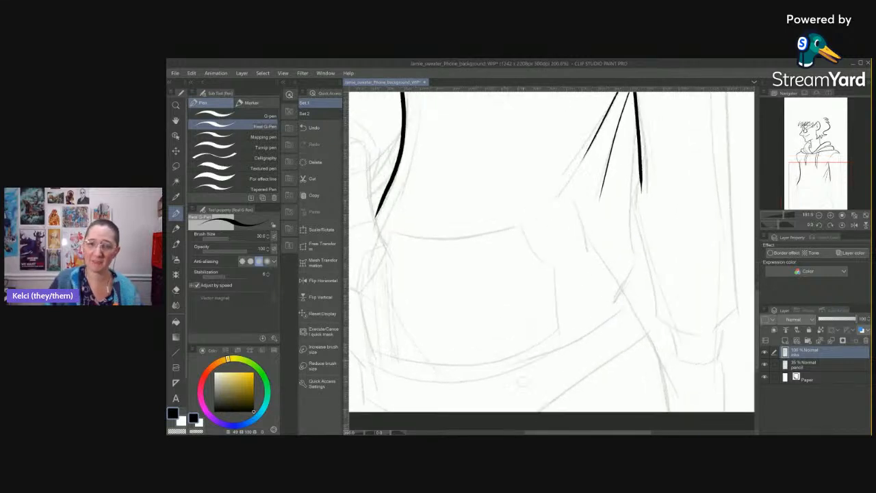
Ink the closed outline of the large front pocket on the sweater and a short diagonal crease inside its front lower corner.
{"action": "scroll", "coordinate": [526, 364], "scroll_direction": "up", "scroll_amount": 2}
{"action": "left_click_drag", "start_coordinate": [481, 299], "coordinate": [557, 346]}
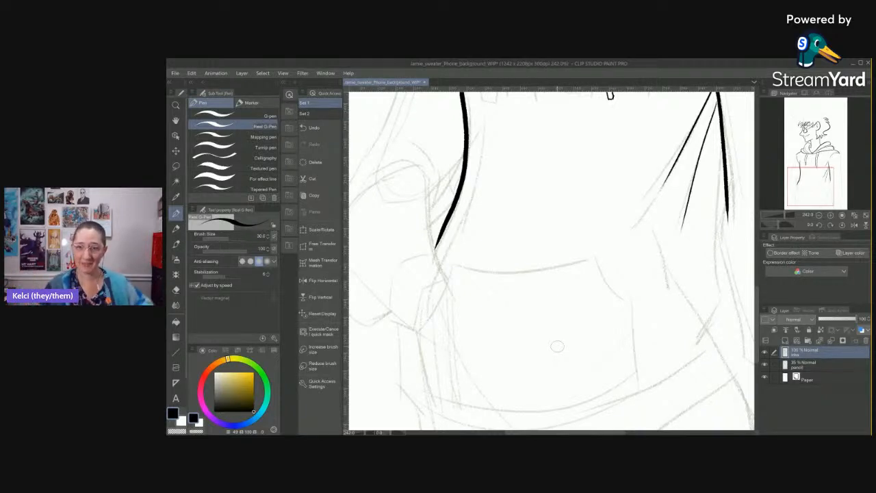
{"action": "left_click_drag", "start_coordinate": [577, 280], "coordinate": [544, 221]}
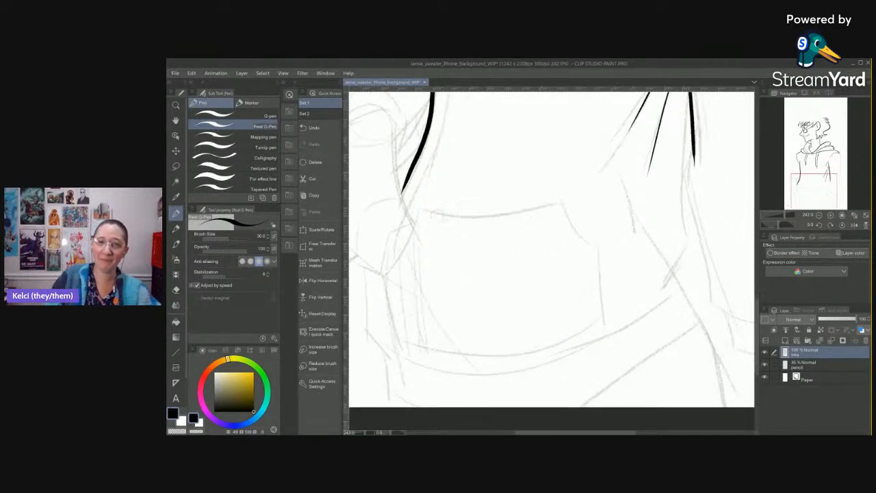
{"action": "mouse_move", "coordinate": [419, 209]}
{"action": "left_mouse_down"}
{"action": "mouse_move", "coordinate": [381, 282]}
{"action": "mouse_move", "coordinate": [391, 337]}
{"action": "left_mouse_up"}
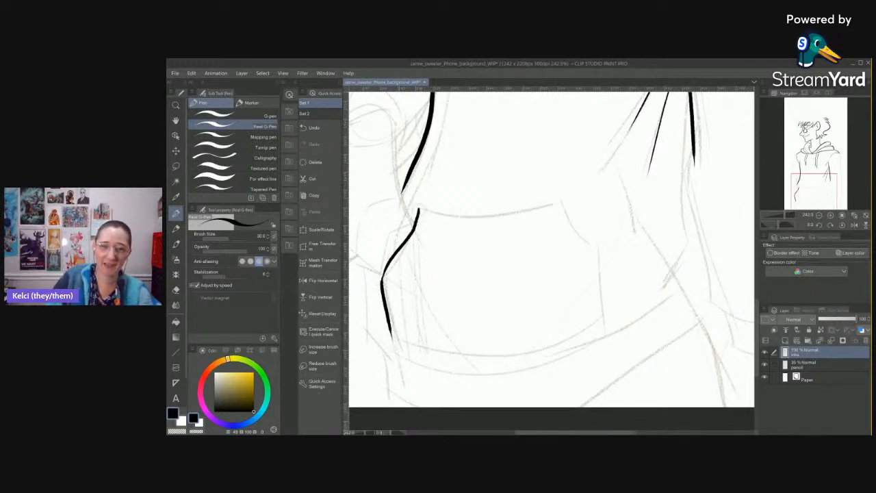
{"action": "mouse_move", "coordinate": [419, 209]}
{"action": "left_mouse_down"}
{"action": "mouse_move", "coordinate": [450, 219]}
{"action": "mouse_move", "coordinate": [554, 205]}
{"action": "mouse_move", "coordinate": [588, 245]}
{"action": "mouse_move", "coordinate": [611, 255]}
{"action": "mouse_move", "coordinate": [617, 313]}
{"action": "left_mouse_up"}
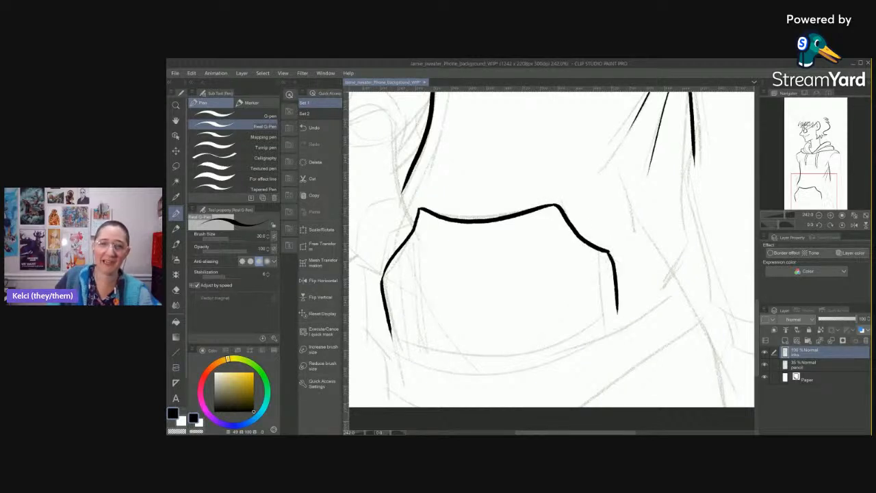
{"action": "mouse_move", "coordinate": [389, 326]}
{"action": "left_mouse_down"}
{"action": "mouse_move", "coordinate": [435, 351]}
{"action": "mouse_move", "coordinate": [612, 330]}
{"action": "mouse_move", "coordinate": [601, 334]}
{"action": "left_mouse_up"}
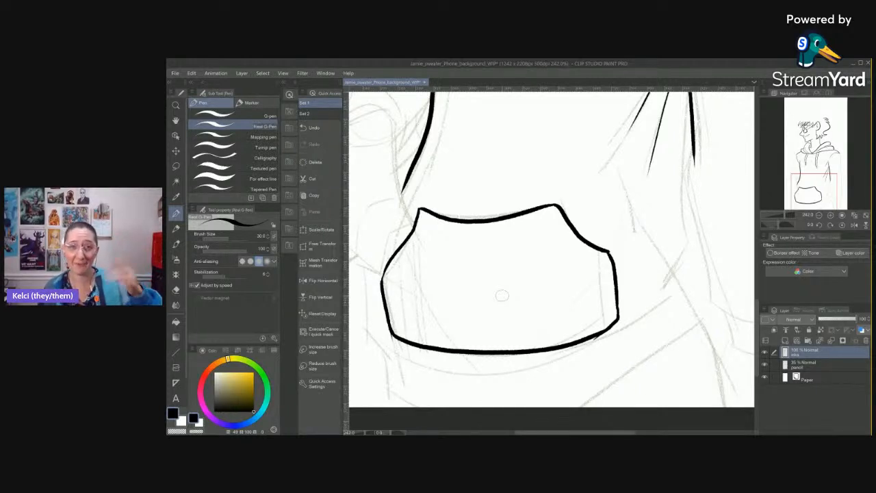
{"action": "left_click_drag", "start_coordinate": [392, 288], "coordinate": [413, 320]}
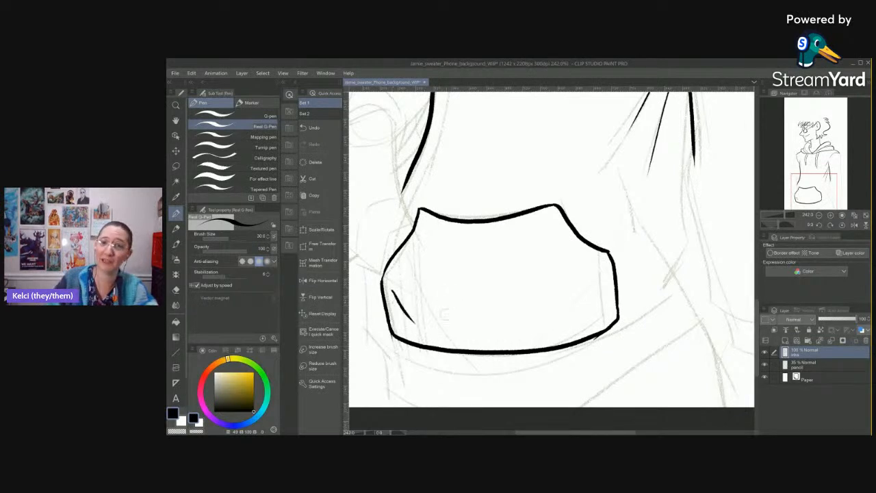
Ink the small cuff curve beside the pocket, then the front sleeve's inner forearm line up to the rounded folds at the elbow.
{"action": "left_click_drag", "start_coordinate": [479, 267], "coordinate": [551, 345]}
{"action": "mouse_move", "coordinate": [488, 305]}
{"action": "left_mouse_down"}
{"action": "mouse_move", "coordinate": [464, 310]}
{"action": "mouse_move", "coordinate": [459, 355]}
{"action": "left_mouse_up"}
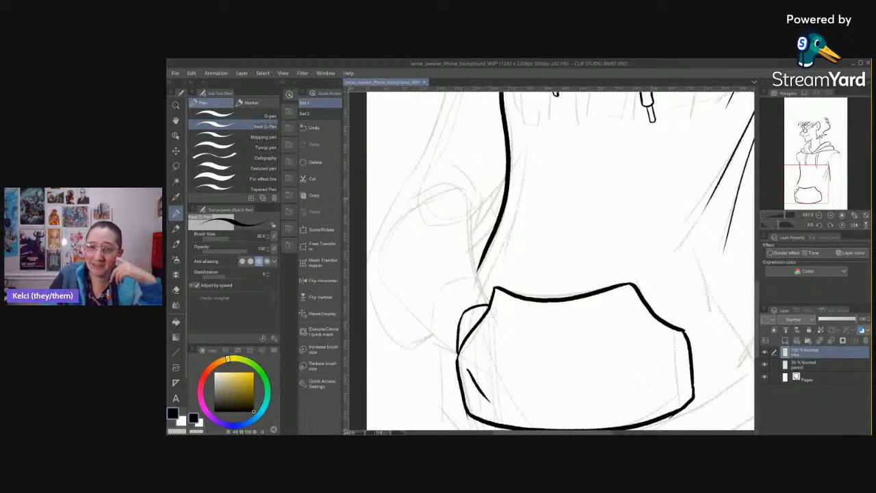
{"action": "mouse_move", "coordinate": [490, 302]}
{"action": "left_mouse_down"}
{"action": "mouse_move", "coordinate": [479, 286]}
{"action": "mouse_move", "coordinate": [468, 202]}
{"action": "mouse_move", "coordinate": [455, 196]}
{"action": "mouse_move", "coordinate": [388, 229]}
{"action": "left_mouse_up"}
{"action": "left_click_drag", "start_coordinate": [469, 200], "coordinate": [423, 191]}
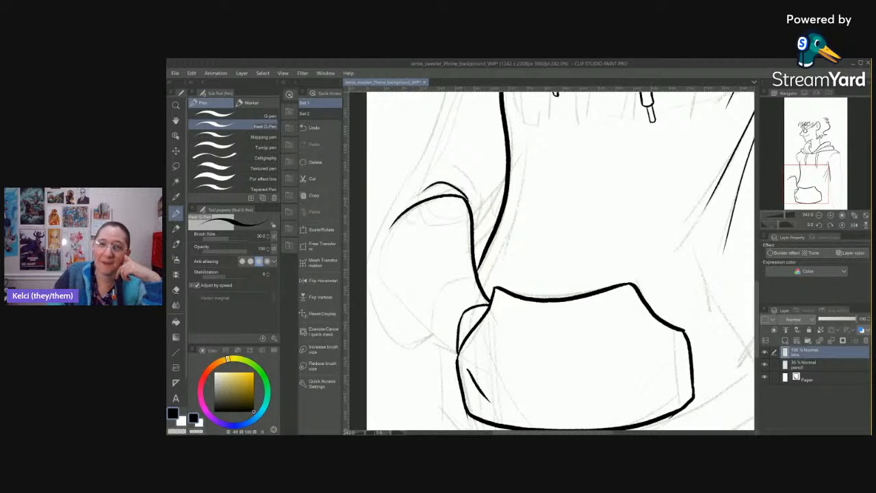
Ink short creases between the front sleeve's elbow fold and the torso edge.
{"action": "mouse_move", "coordinate": [460, 170]}
{"action": "left_mouse_down"}
{"action": "mouse_move", "coordinate": [485, 208]}
{"action": "mouse_move", "coordinate": [479, 234]}
{"action": "left_mouse_up"}
{"action": "left_click_drag", "start_coordinate": [506, 184], "coordinate": [498, 219]}
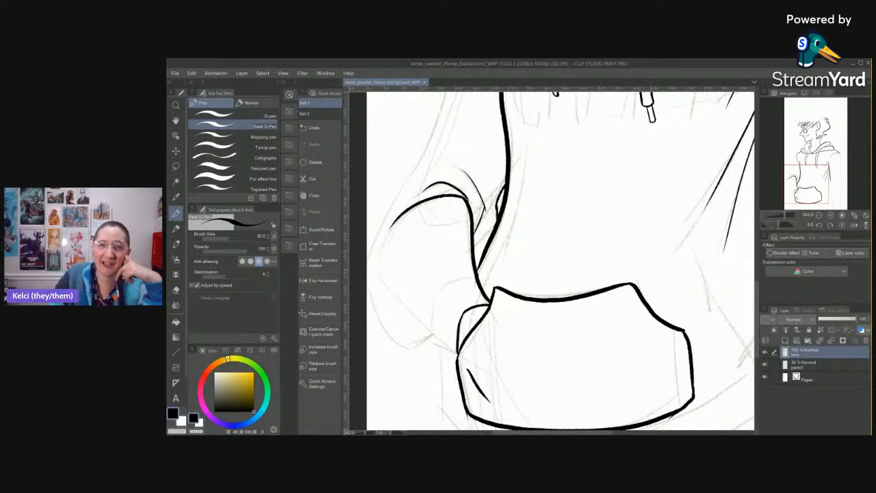
{"action": "left_click_drag", "start_coordinate": [473, 247], "coordinate": [491, 237]}
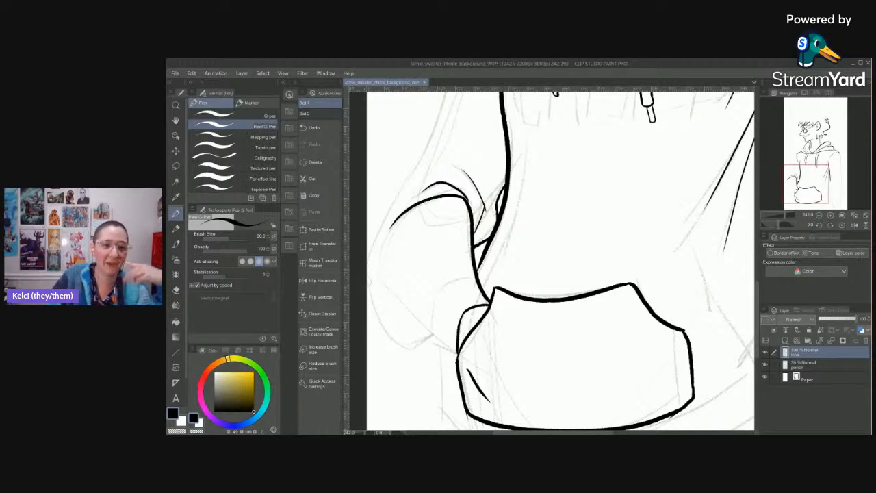
Ink the front sleeve's bulging lower edge and cuff, and its long outer edge from the shoulder to the elbow.
{"action": "mouse_move", "coordinate": [366, 289]}
{"action": "left_mouse_down"}
{"action": "mouse_move", "coordinate": [417, 342]}
{"action": "mouse_move", "coordinate": [432, 335]}
{"action": "mouse_move", "coordinate": [468, 349]}
{"action": "left_mouse_up"}
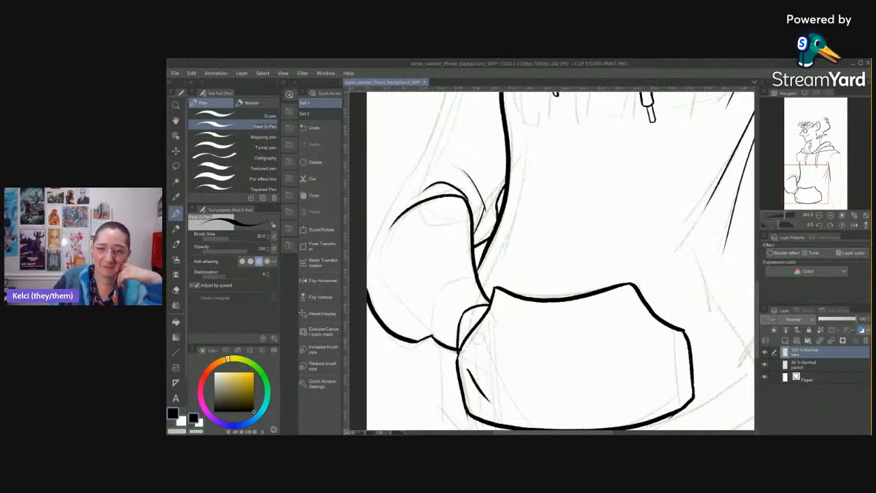
{"action": "mouse_move", "coordinate": [430, 333]}
{"action": "left_mouse_down"}
{"action": "mouse_move", "coordinate": [431, 307]}
{"action": "mouse_move", "coordinate": [453, 276]}
{"action": "mouse_move", "coordinate": [479, 282]}
{"action": "left_mouse_up"}
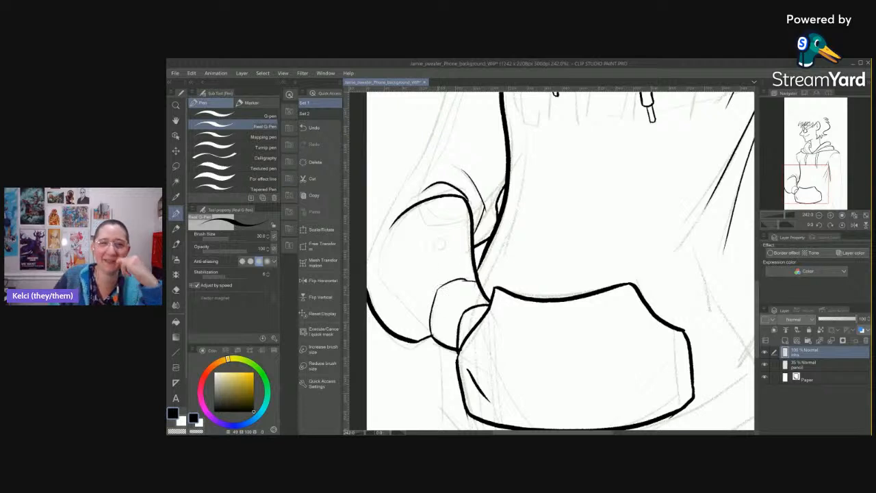
{"action": "left_click_drag", "start_coordinate": [449, 231], "coordinate": [464, 343]}
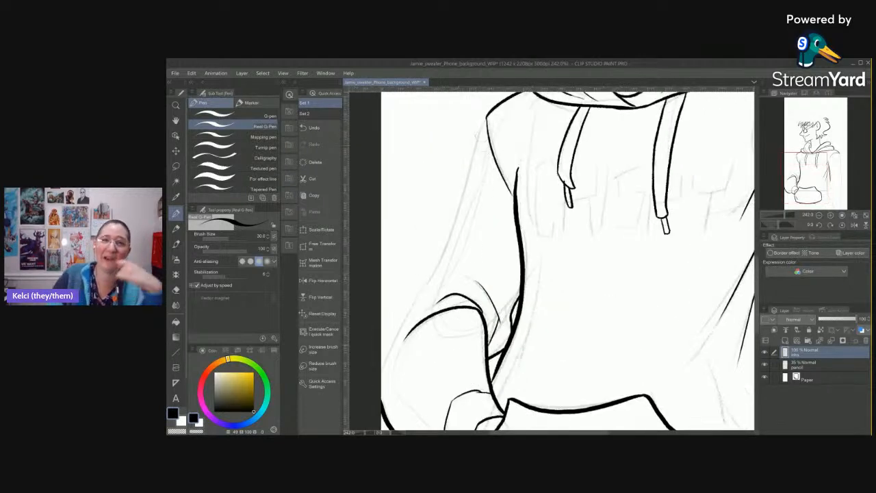
{"action": "mouse_move", "coordinate": [488, 113]}
{"action": "left_mouse_down"}
{"action": "mouse_move", "coordinate": [457, 214]}
{"action": "mouse_move", "coordinate": [383, 378]}
{"action": "left_mouse_up"}
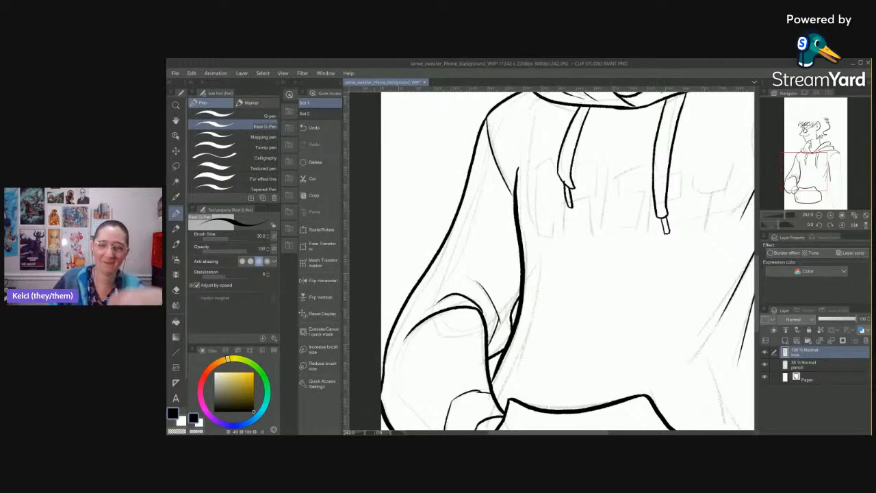
Ink the sweater's front lower edge beneath the cuff and the front end of the waistband.
{"action": "left_click_drag", "start_coordinate": [645, 365], "coordinate": [516, 227]}
{"action": "left_click_drag", "start_coordinate": [568, 310], "coordinate": [582, 276]}
{"action": "mouse_move", "coordinate": [405, 231]}
{"action": "left_mouse_down"}
{"action": "mouse_move", "coordinate": [396, 286]}
{"action": "mouse_move", "coordinate": [430, 317]}
{"action": "mouse_move", "coordinate": [419, 315]}
{"action": "mouse_move", "coordinate": [418, 346]}
{"action": "mouse_move", "coordinate": [451, 365]}
{"action": "mouse_move", "coordinate": [430, 364]}
{"action": "left_mouse_up"}
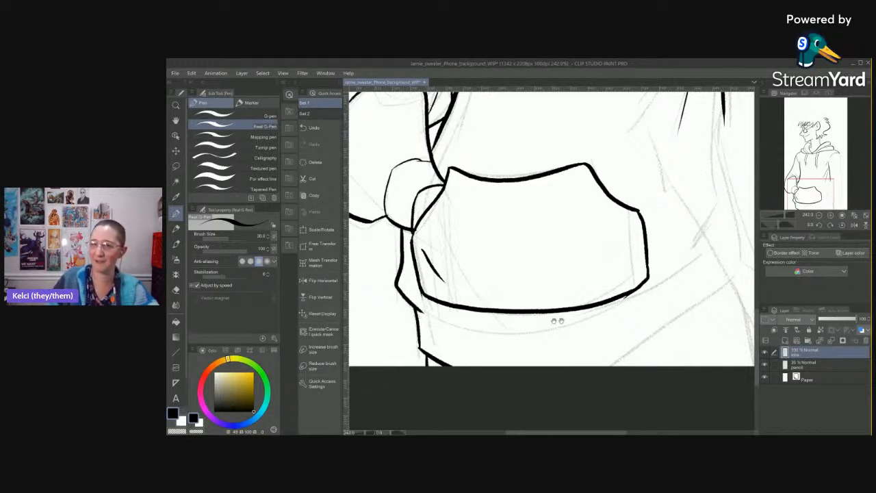
Ink the waistband's upper, rear and lower edges beneath the pocket, and the curved hip line below its rear corner.
{"action": "left_click_drag", "start_coordinate": [613, 305], "coordinate": [590, 327]}
{"action": "mouse_move", "coordinate": [692, 270]}
{"action": "left_mouse_down"}
{"action": "mouse_move", "coordinate": [525, 354]}
{"action": "mouse_move", "coordinate": [395, 335]}
{"action": "left_mouse_up"}
{"action": "mouse_move", "coordinate": [693, 270]}
{"action": "left_mouse_down"}
{"action": "mouse_move", "coordinate": [715, 309]}
{"action": "mouse_move", "coordinate": [591, 389]}
{"action": "left_mouse_up"}
{"action": "left_click_drag", "start_coordinate": [701, 342], "coordinate": [610, 338]}
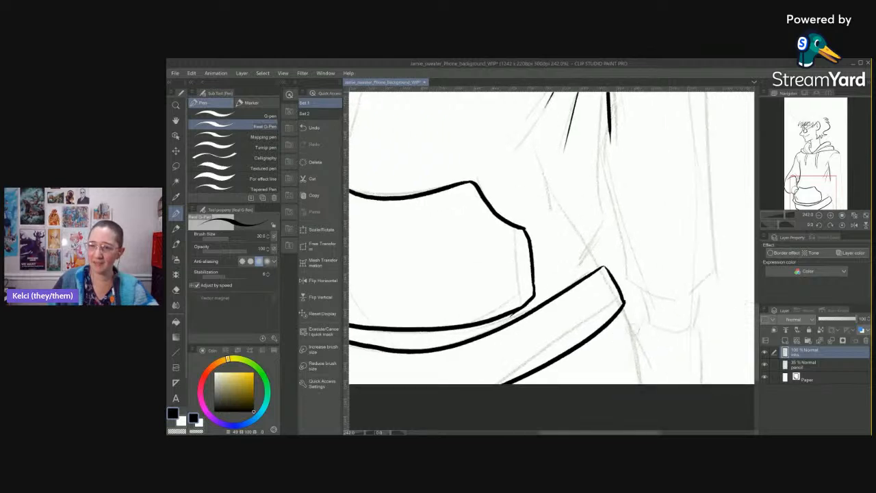
{"action": "left_click_drag", "start_coordinate": [621, 305], "coordinate": [638, 383]}
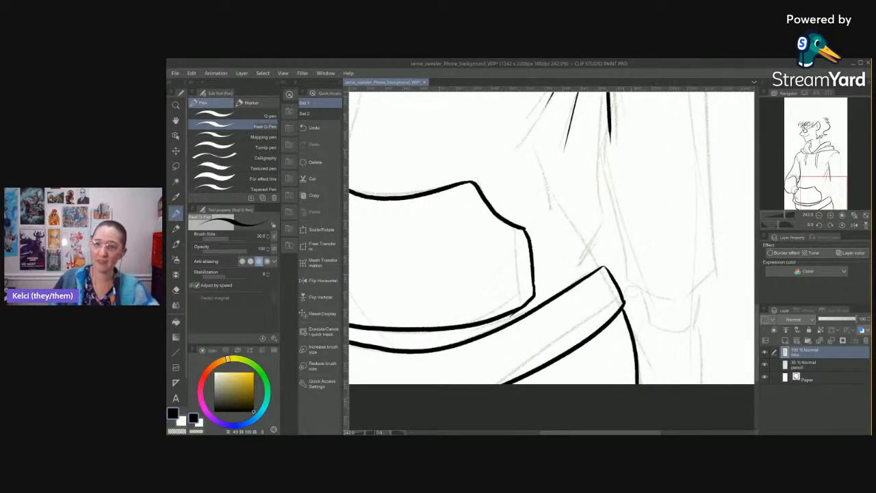
Extend the waistband's upper line towards the rear arm and ink that sleeve's inner edge down around its gathered lower end.
{"action": "left_click_drag", "start_coordinate": [647, 235], "coordinate": [653, 329]}
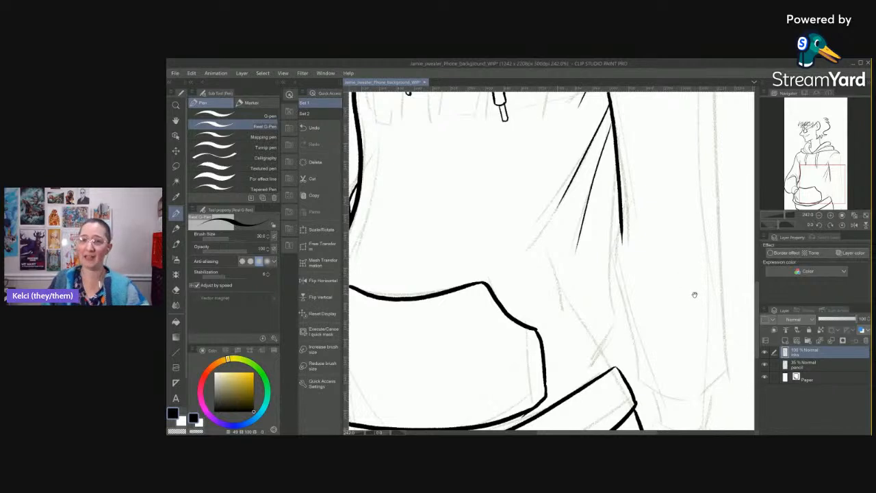
{"action": "left_click_drag", "start_coordinate": [691, 294], "coordinate": [650, 250]}
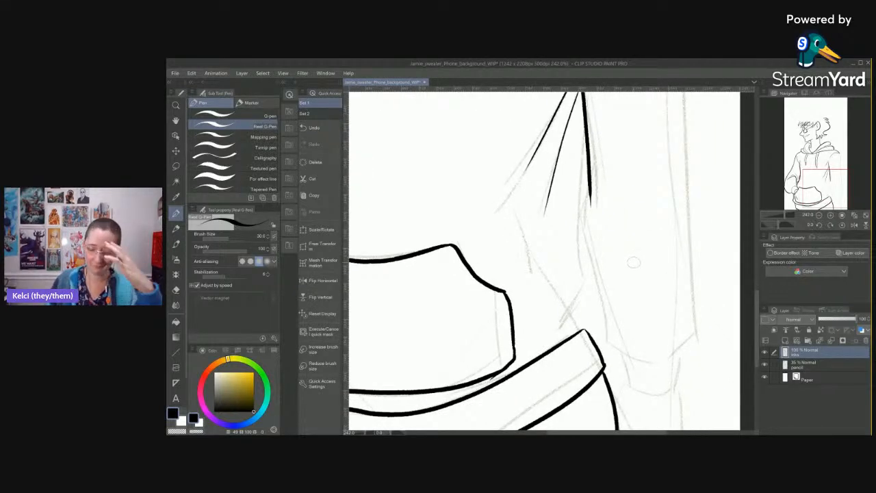
{"action": "left_click_drag", "start_coordinate": [632, 258], "coordinate": [627, 283]}
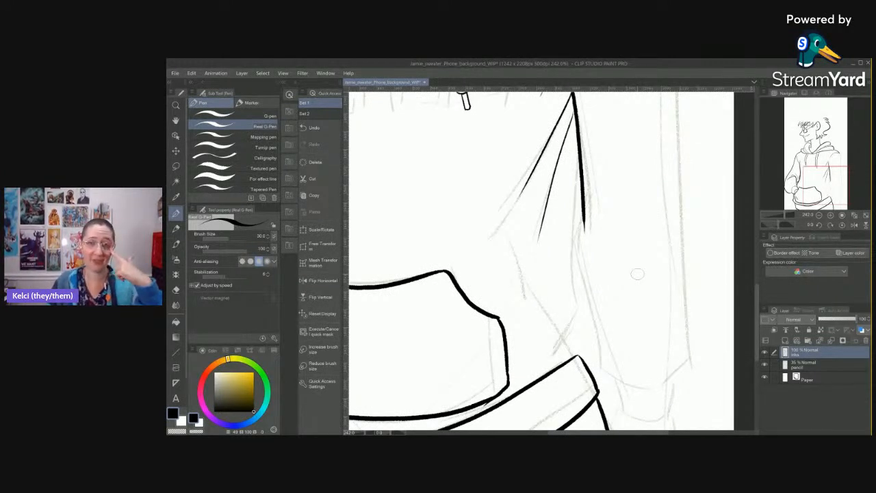
{"action": "left_click_drag", "start_coordinate": [577, 354], "coordinate": [597, 313]}
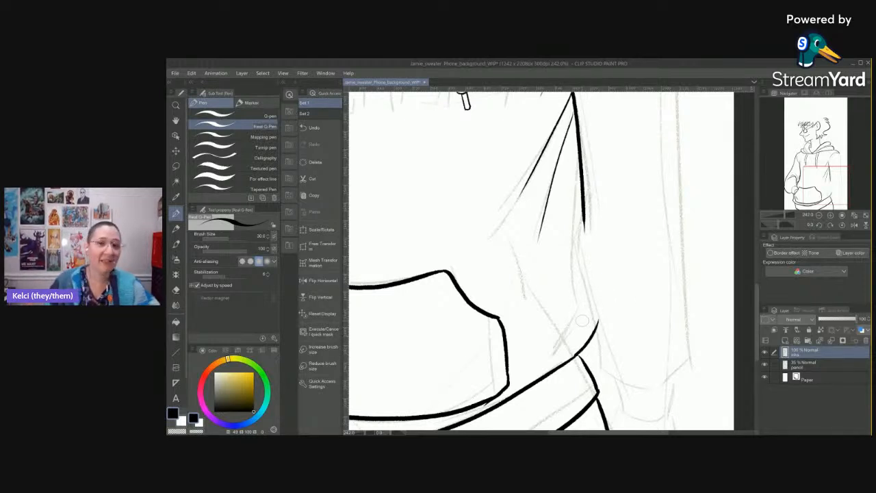
{"action": "left_click_drag", "start_coordinate": [637, 261], "coordinate": [610, 252]}
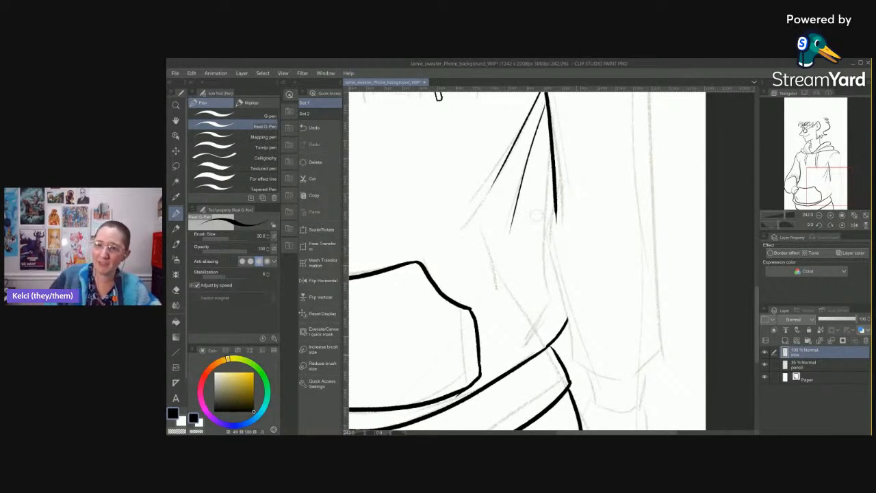
{"action": "mouse_move", "coordinate": [556, 196]}
{"action": "left_mouse_down"}
{"action": "mouse_move", "coordinate": [548, 261]}
{"action": "mouse_move", "coordinate": [574, 363]}
{"action": "mouse_move", "coordinate": [620, 374]}
{"action": "left_mouse_up"}
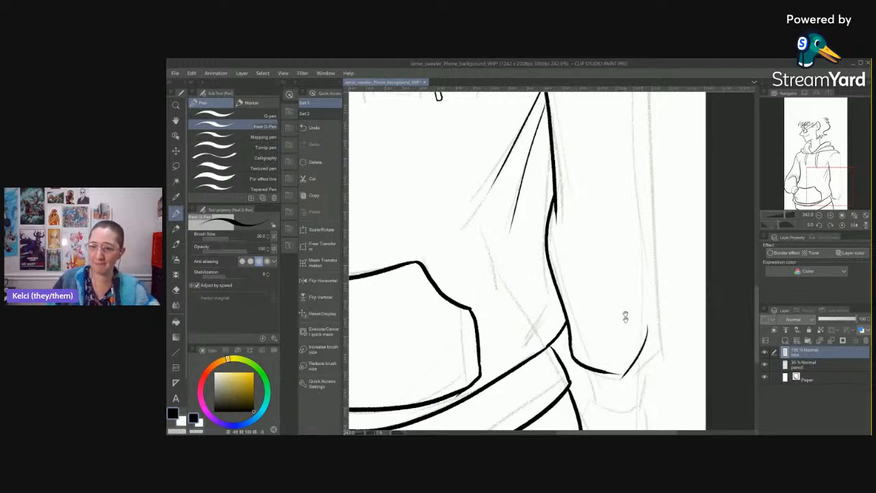
Ink the rear sleeve's long outer edge from the shoulder down, angling inward to its gathered lower end.
{"action": "scroll", "coordinate": [625, 333], "scroll_direction": "up", "scroll_amount": 3}
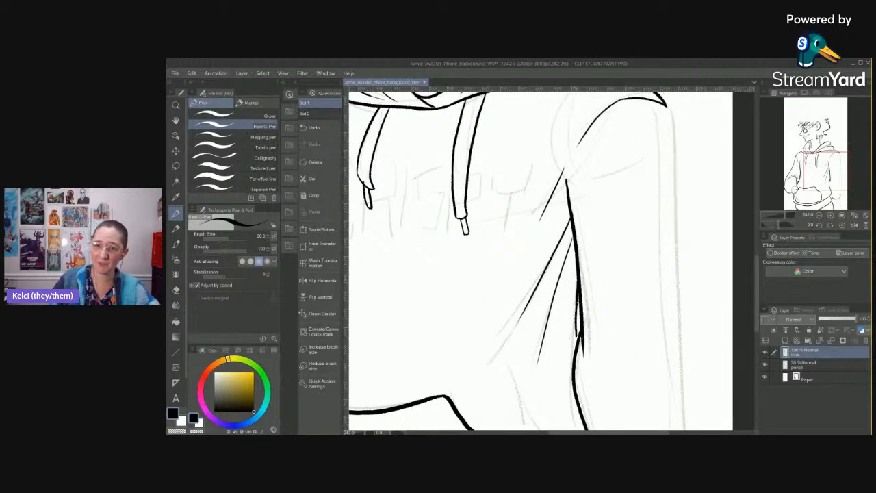
{"action": "scroll", "coordinate": [633, 239], "scroll_direction": "down", "scroll_amount": 4}
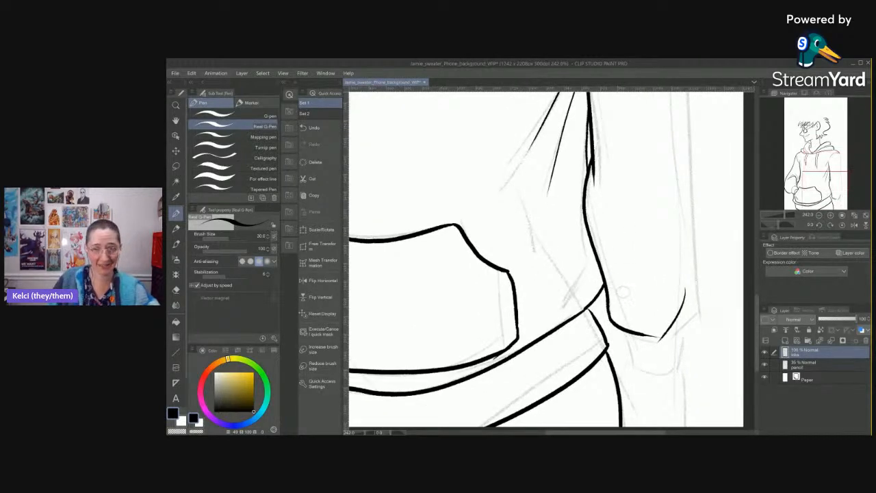
{"action": "scroll", "coordinate": [677, 274], "scroll_direction": "up", "scroll_amount": 1}
{"action": "scroll", "coordinate": [674, 289], "scroll_direction": "up", "scroll_amount": 5}
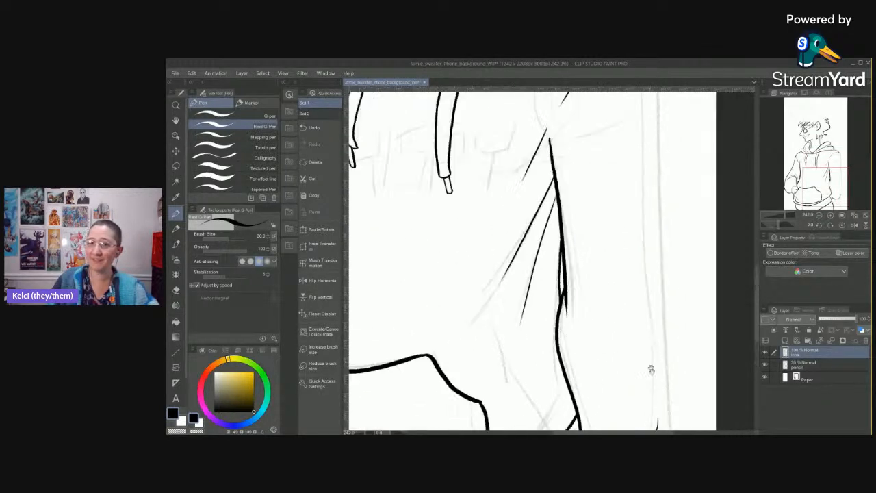
{"action": "left_click_drag", "start_coordinate": [655, 228], "coordinate": [668, 422]}
{"action": "scroll", "coordinate": [678, 294], "scroll_direction": "down", "scroll_amount": 5}
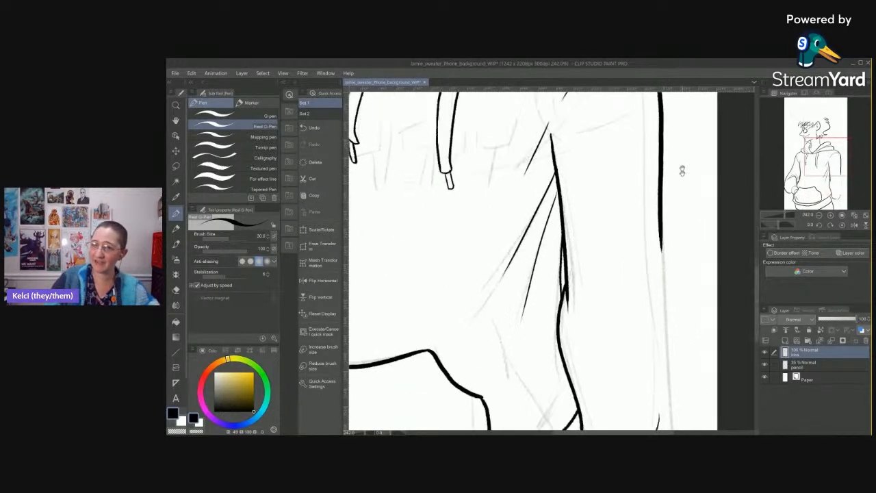
{"action": "mouse_move", "coordinate": [658, 203]}
{"action": "left_mouse_down"}
{"action": "mouse_move", "coordinate": [669, 328]}
{"action": "mouse_move", "coordinate": [645, 424]}
{"action": "left_mouse_up"}
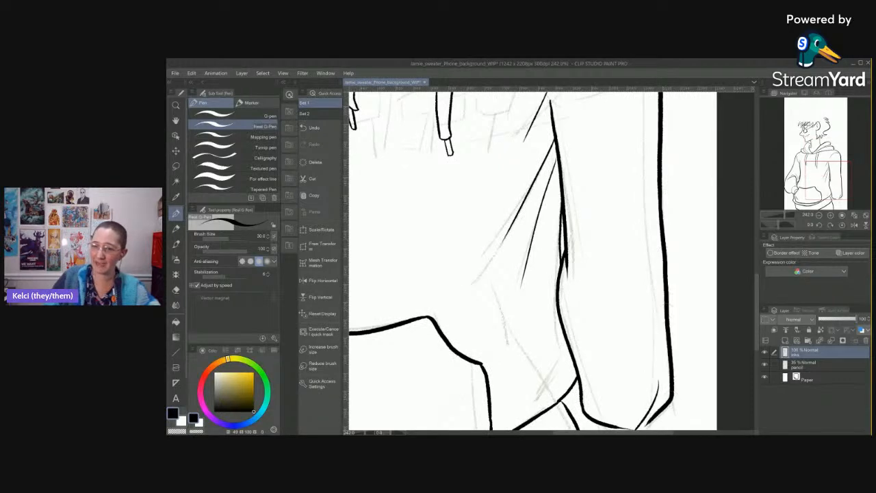
{"action": "scroll", "coordinate": [534, 260], "scroll_direction": "down", "scroll_amount": 3}
{"action": "scroll", "coordinate": [643, 300], "scroll_direction": "up", "scroll_amount": 4}
{"action": "mouse_move", "coordinate": [633, 299]}
{"action": "left_mouse_down"}
{"action": "mouse_move", "coordinate": [592, 316]}
{"action": "mouse_move", "coordinate": [578, 305]}
{"action": "left_mouse_up"}
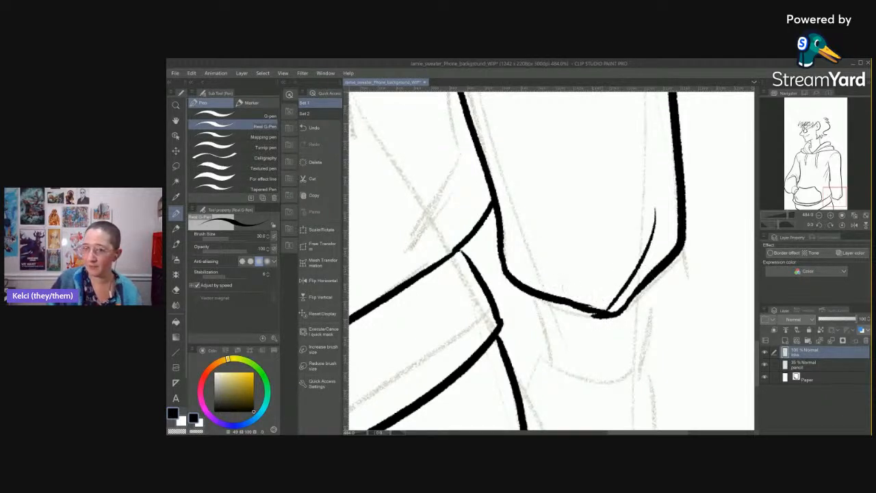
{"action": "key", "text": "ctrl+z"}
{"action": "key", "text": "ctrl+z"}
{"action": "key", "text": "ctrl+z"}
{"action": "key", "text": "ctrl+z"}
{"action": "key", "text": "ctrl+z"}
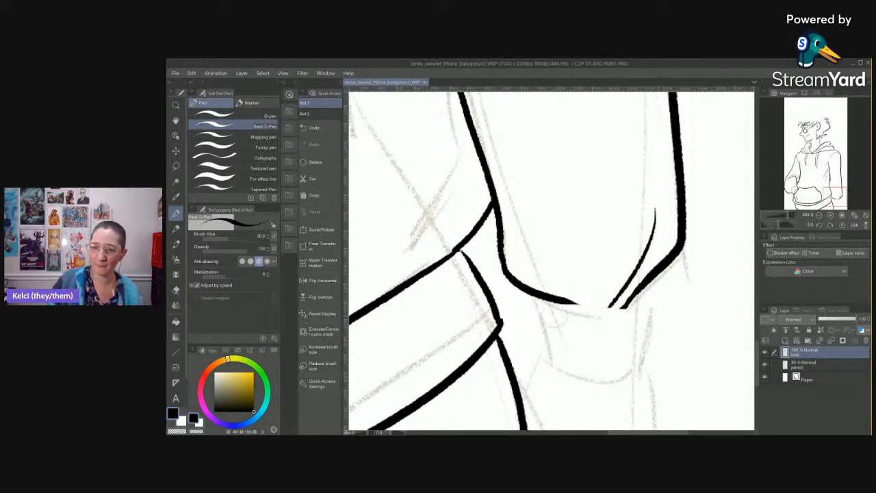
Close the gap in the rear sleeve's bottom edge and ink the cuff beneath it with both sides and a curved lower rim.
{"action": "mouse_move", "coordinate": [561, 301]}
{"action": "left_mouse_down"}
{"action": "mouse_move", "coordinate": [601, 308]}
{"action": "mouse_move", "coordinate": [647, 298]}
{"action": "left_mouse_up"}
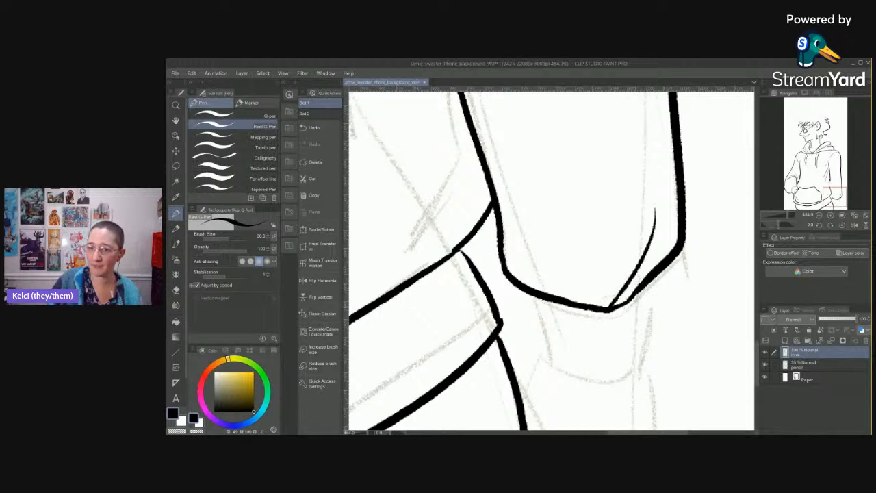
{"action": "mouse_move", "coordinate": [533, 296]}
{"action": "left_mouse_down"}
{"action": "mouse_move", "coordinate": [537, 350]}
{"action": "mouse_move", "coordinate": [552, 364]}
{"action": "mouse_move", "coordinate": [647, 354]}
{"action": "left_mouse_up"}
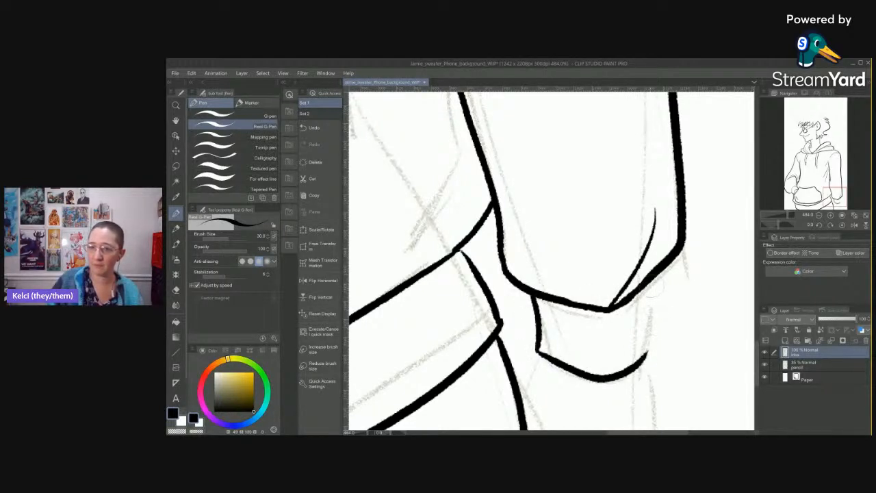
{"action": "left_click_drag", "start_coordinate": [652, 282], "coordinate": [644, 357]}
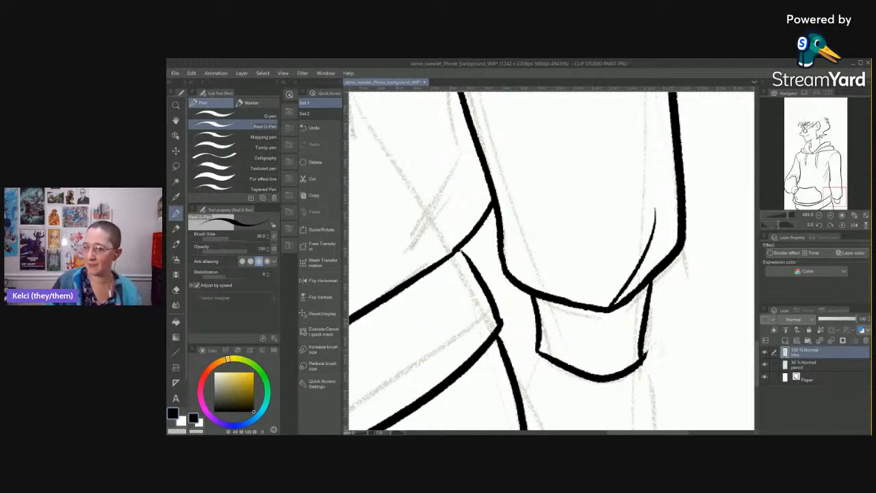
{"action": "scroll", "coordinate": [644, 399], "scroll_direction": "down", "scroll_amount": 5}
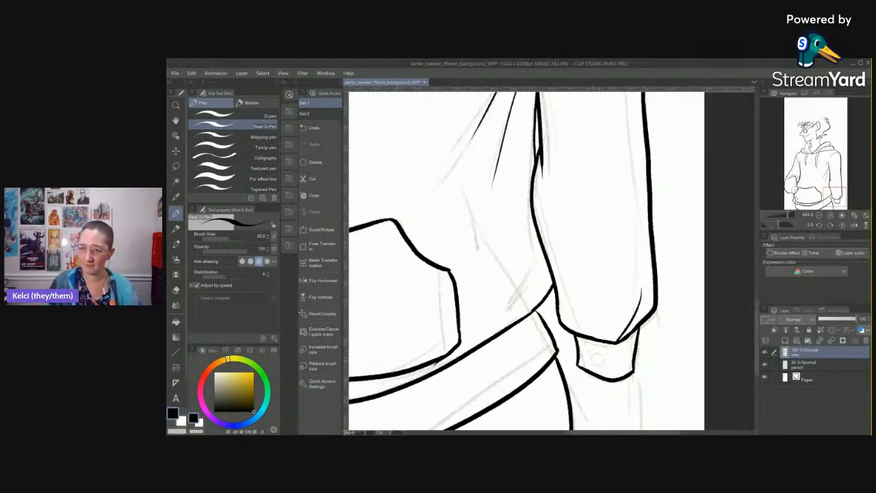
{"action": "scroll", "coordinate": [648, 303], "scroll_direction": "up", "scroll_amount": 4}
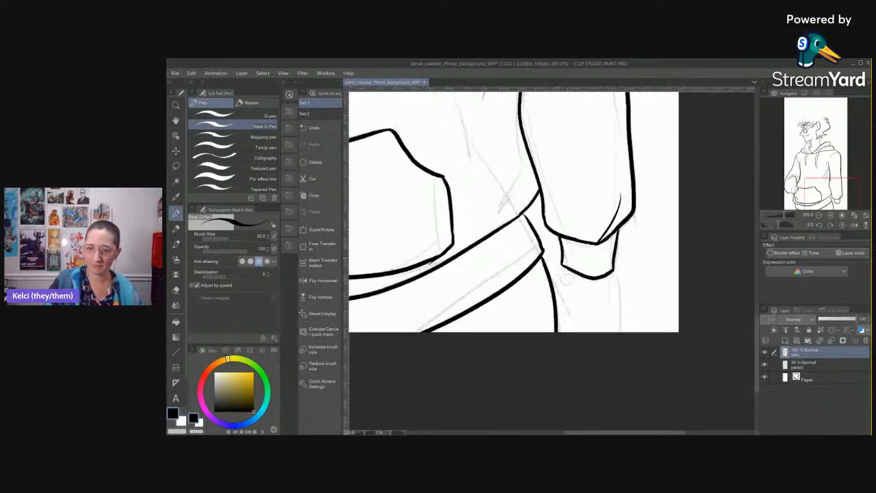
Ink the hand below the rear sleeve's cuff with the thumb-side edge, a short finger line and the outer edge.
{"action": "mouse_move", "coordinate": [559, 263]}
{"action": "left_mouse_down"}
{"action": "mouse_move", "coordinate": [523, 330]}
{"action": "mouse_move", "coordinate": [519, 323]}
{"action": "mouse_move", "coordinate": [515, 378]}
{"action": "left_mouse_up"}
{"action": "mouse_move", "coordinate": [538, 295]}
{"action": "left_mouse_down"}
{"action": "mouse_move", "coordinate": [545, 378]}
{"action": "mouse_move", "coordinate": [564, 375]}
{"action": "left_mouse_up"}
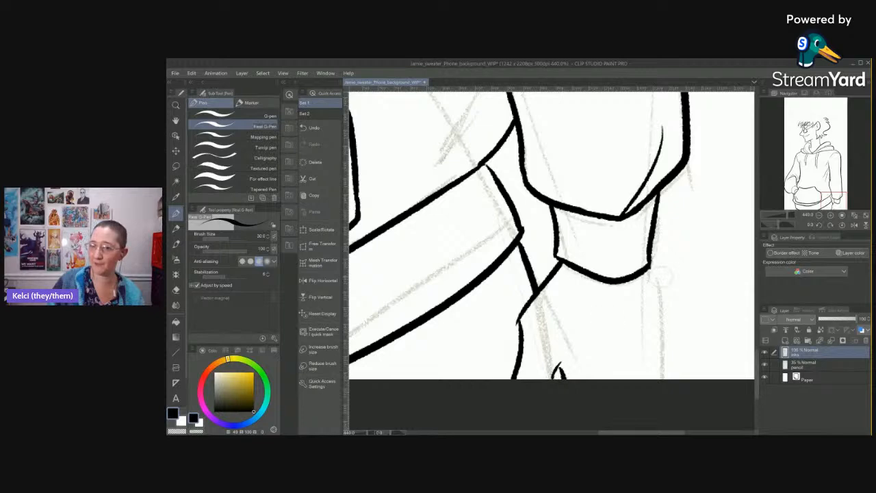
{"action": "left_click_drag", "start_coordinate": [650, 270], "coordinate": [658, 378]}
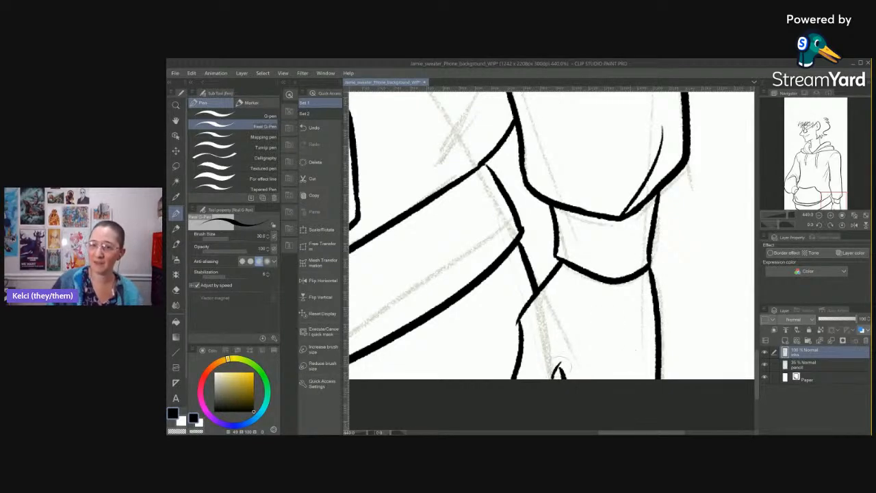
Mirror the canvas view and ink the curved lock rising from the back of the head.
{"action": "scroll", "coordinate": [593, 332], "scroll_direction": "down", "scroll_amount": 10}
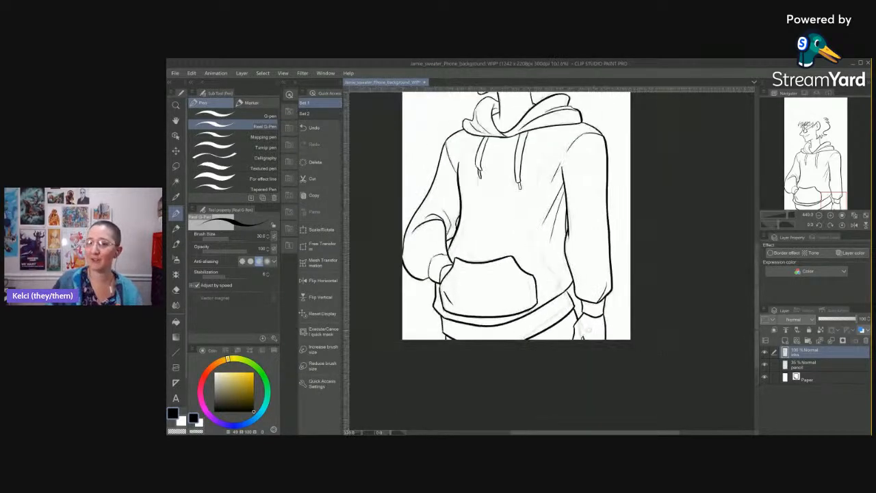
{"action": "left_click_drag", "start_coordinate": [602, 256], "coordinate": [601, 355]}
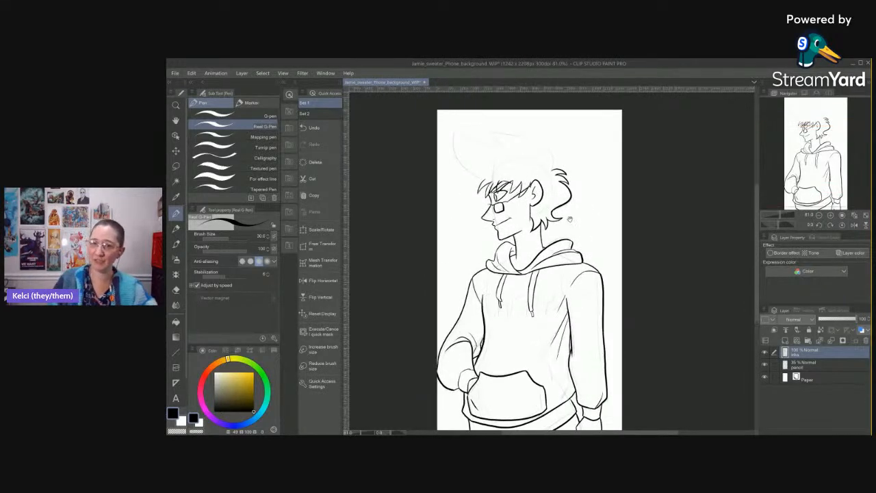
{"action": "left_click_drag", "start_coordinate": [567, 221], "coordinate": [587, 313]}
{"action": "scroll", "coordinate": [586, 295], "scroll_direction": "up", "scroll_amount": 1}
{"action": "scroll", "coordinate": [561, 246], "scroll_direction": "up", "scroll_amount": 5}
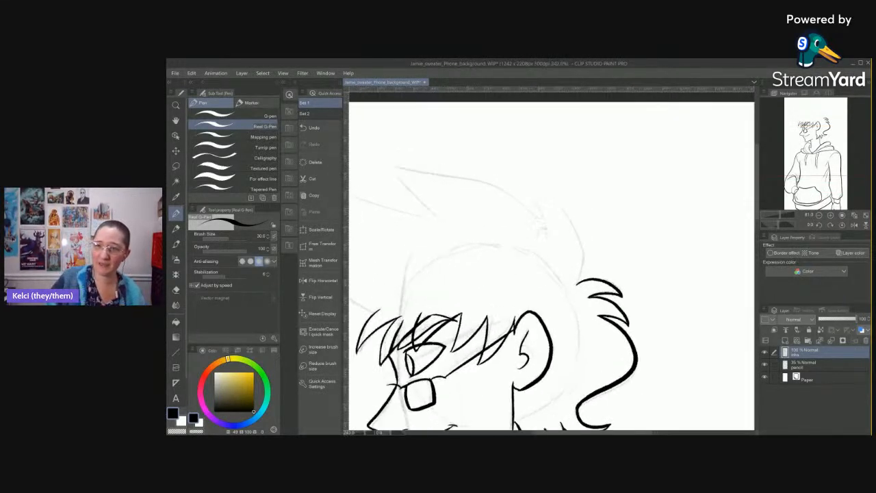
{"action": "left_click", "coordinate": [855, 226]}
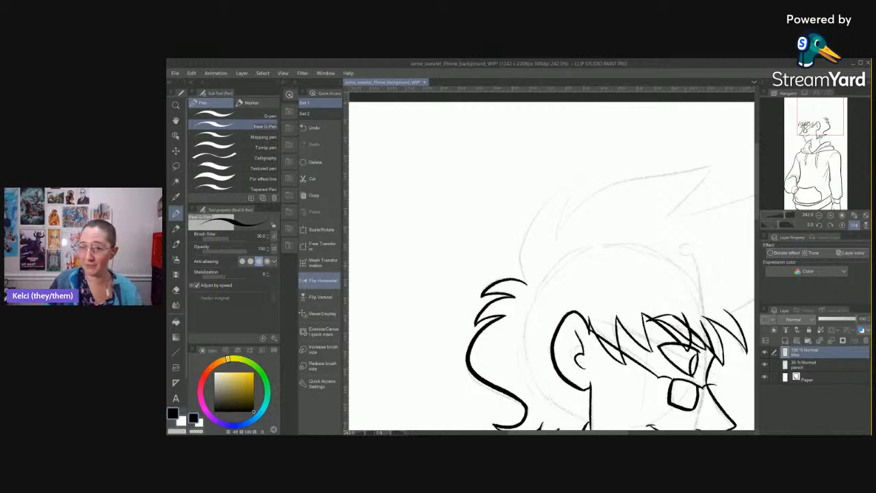
{"action": "scroll", "coordinate": [630, 298], "scroll_direction": "up", "scroll_amount": 2}
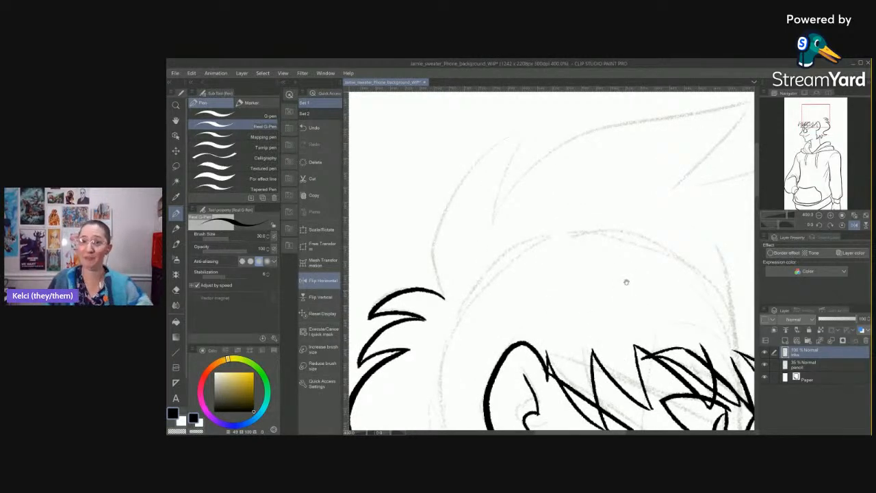
{"action": "left_click_drag", "start_coordinate": [625, 285], "coordinate": [565, 315]}
{"action": "mouse_move", "coordinate": [391, 336]}
{"action": "left_mouse_down"}
{"action": "mouse_move", "coordinate": [380, 274]}
{"action": "mouse_move", "coordinate": [451, 178]}
{"action": "mouse_move", "coordinate": [425, 196]}
{"action": "left_mouse_up"}
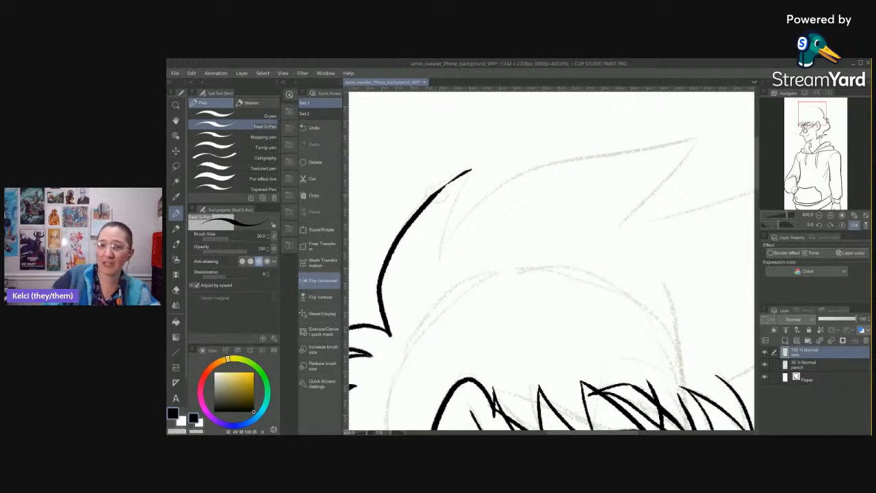
Ink the top of the hair as two forward-pointing spikes, with the large front one curving down to the fringe.
{"action": "mouse_move", "coordinate": [473, 170]}
{"action": "left_mouse_down"}
{"action": "mouse_move", "coordinate": [445, 222]}
{"action": "mouse_move", "coordinate": [435, 271]}
{"action": "mouse_move", "coordinate": [464, 218]}
{"action": "mouse_move", "coordinate": [545, 167]}
{"action": "mouse_move", "coordinate": [710, 128]}
{"action": "mouse_move", "coordinate": [616, 229]}
{"action": "left_mouse_up"}
{"action": "mouse_move", "coordinate": [675, 240]}
{"action": "left_mouse_down"}
{"action": "mouse_move", "coordinate": [444, 257]}
{"action": "mouse_move", "coordinate": [646, 160]}
{"action": "left_mouse_up"}
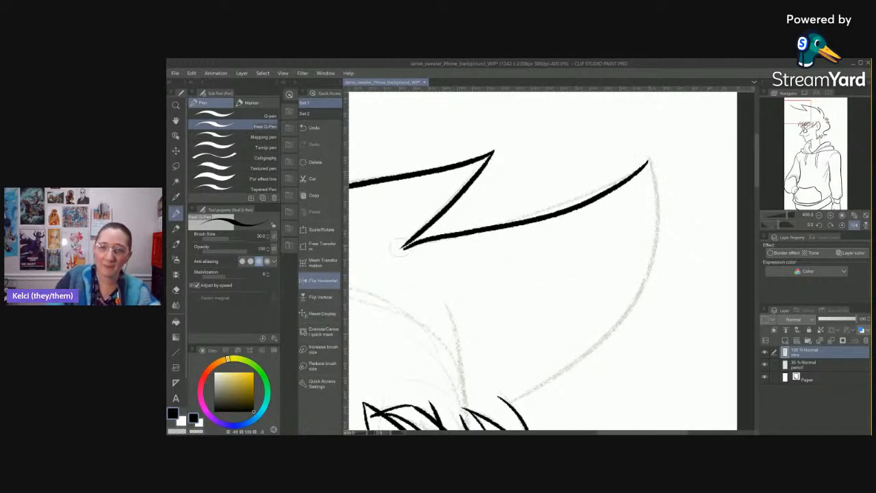
{"action": "left_click_drag", "start_coordinate": [411, 241], "coordinate": [401, 250]}
{"action": "left_click_drag", "start_coordinate": [631, 223], "coordinate": [605, 194]}
{"action": "mouse_move", "coordinate": [622, 134]}
{"action": "left_mouse_down"}
{"action": "mouse_move", "coordinate": [624, 228]}
{"action": "mouse_move", "coordinate": [484, 369]}
{"action": "left_mouse_up"}
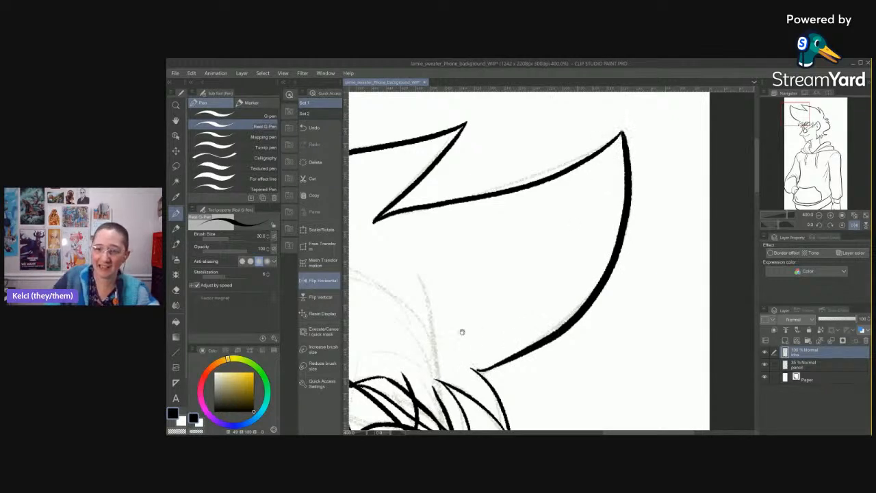
Look over the inked hair and figure, and return the canvas view to its unmirrored orientation.
{"action": "left_click_drag", "start_coordinate": [462, 332], "coordinate": [507, 200]}
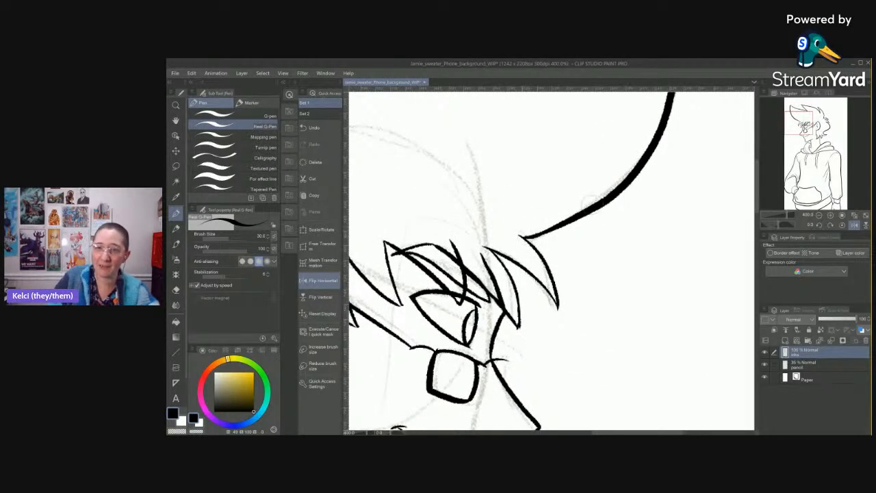
{"action": "left_click_drag", "start_coordinate": [650, 328], "coordinate": [674, 214]}
{"action": "left_click_drag", "start_coordinate": [598, 313], "coordinate": [689, 235]}
{"action": "mouse_move", "coordinate": [670, 314]}
{"action": "left_mouse_down"}
{"action": "mouse_move", "coordinate": [700, 344]}
{"action": "mouse_move", "coordinate": [584, 262]}
{"action": "left_mouse_up"}
{"action": "scroll", "coordinate": [673, 333], "scroll_direction": "down", "scroll_amount": 2}
{"action": "scroll", "coordinate": [673, 332], "scroll_direction": "down", "scroll_amount": 2}
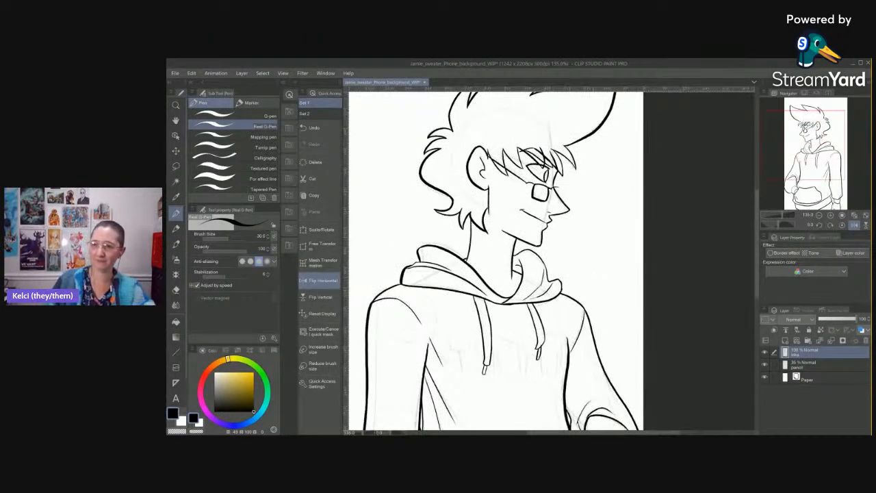
{"action": "left_click", "coordinate": [855, 225]}
Add a new layer above the inks layer and lower the inks layer's opacity to 54%.
{"action": "left_click_drag", "start_coordinate": [700, 306], "coordinate": [627, 198]}
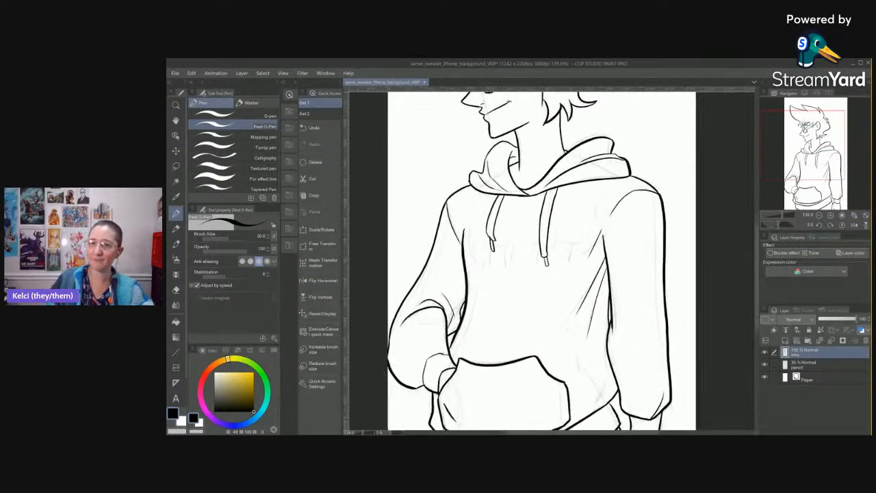
{"action": "scroll", "coordinate": [669, 330], "scroll_direction": "down", "scroll_amount": 1}
{"action": "scroll", "coordinate": [669, 330], "scroll_direction": "up", "scroll_amount": 4}
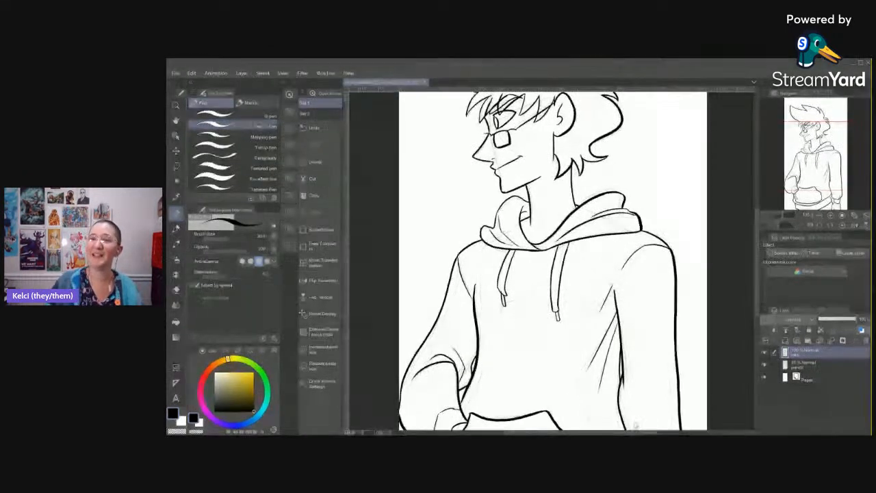
{"action": "scroll", "coordinate": [544, 322], "scroll_direction": "up", "scroll_amount": 5}
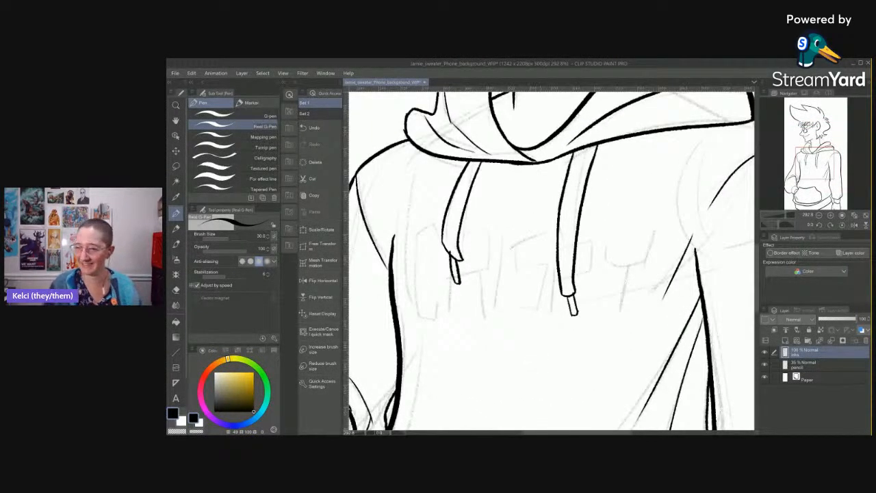
{"action": "key", "text": "ctrl+shift+n"}
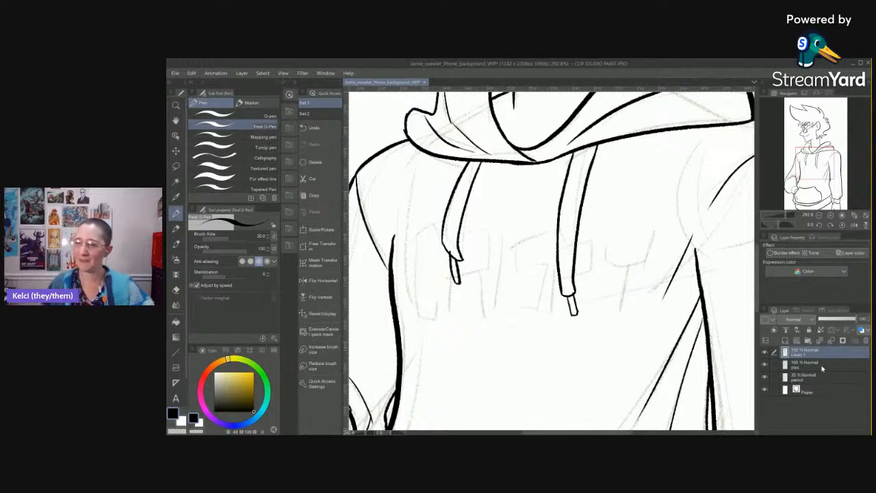
{"action": "left_click", "coordinate": [822, 364]}
{"action": "left_click_drag", "start_coordinate": [840, 320], "coordinate": [836, 320]}
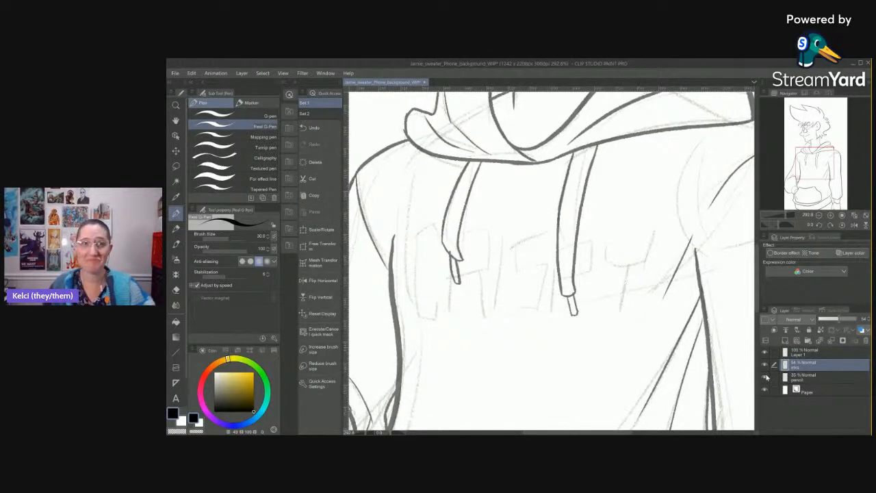
Try lettering "CR" over the chest sketch on the new layer with the Calligraphy pen at size 20.
{"action": "left_click", "coordinate": [249, 158]}
{"action": "left_click", "coordinate": [260, 235]}
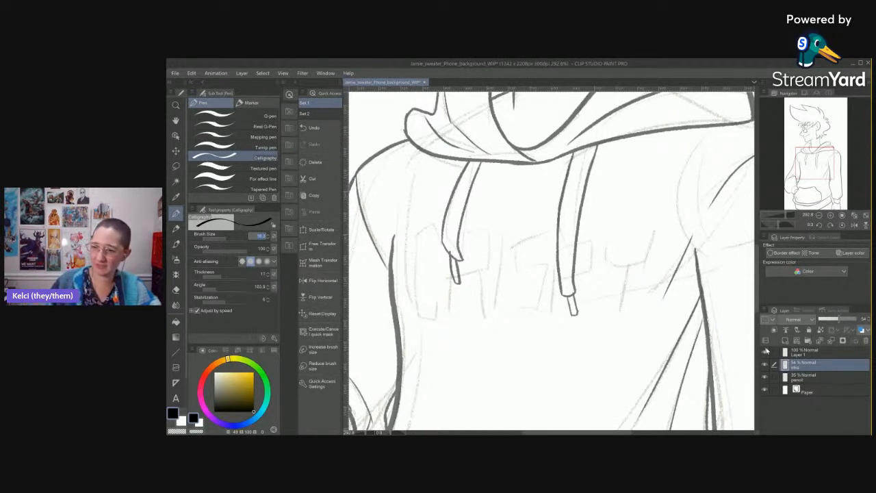
{"action": "left_click", "coordinate": [815, 353]}
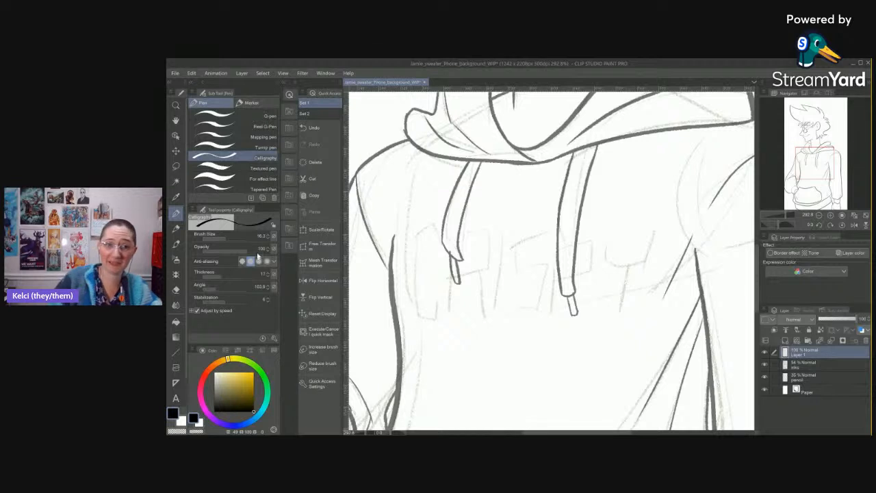
{"action": "key", "text": "bracketright"}
{"action": "mouse_move", "coordinate": [444, 249]}
{"action": "left_mouse_down"}
{"action": "mouse_move", "coordinate": [442, 230]}
{"action": "mouse_move", "coordinate": [410, 234]}
{"action": "mouse_move", "coordinate": [414, 314]}
{"action": "mouse_move", "coordinate": [452, 318]}
{"action": "mouse_move", "coordinate": [449, 286]}
{"action": "left_mouse_up"}
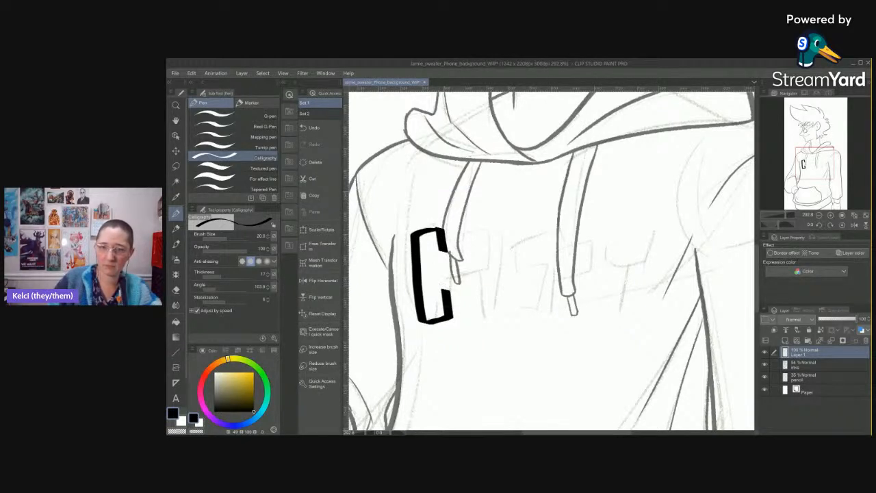
{"action": "left_click_drag", "start_coordinate": [463, 230], "coordinate": [461, 313]}
{"action": "mouse_move", "coordinate": [464, 233]}
{"action": "left_mouse_down"}
{"action": "mouse_move", "coordinate": [498, 229]}
{"action": "mouse_move", "coordinate": [495, 264]}
{"action": "mouse_move", "coordinate": [462, 275]}
{"action": "mouse_move", "coordinate": [497, 316]}
{"action": "left_mouse_up"}
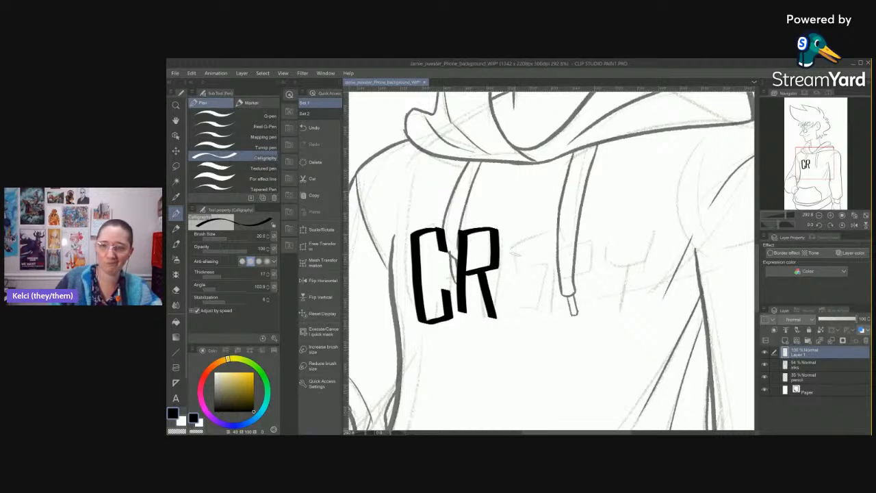
Lasso the hand-lettered "CR" on the chest, delete it and clear the selection.
{"action": "key", "text": "m"}
{"action": "mouse_move", "coordinate": [395, 245]}
{"action": "left_mouse_down"}
{"action": "mouse_move", "coordinate": [532, 218]}
{"action": "mouse_move", "coordinate": [417, 216]}
{"action": "left_mouse_up"}
{"action": "key", "text": "Delete"}
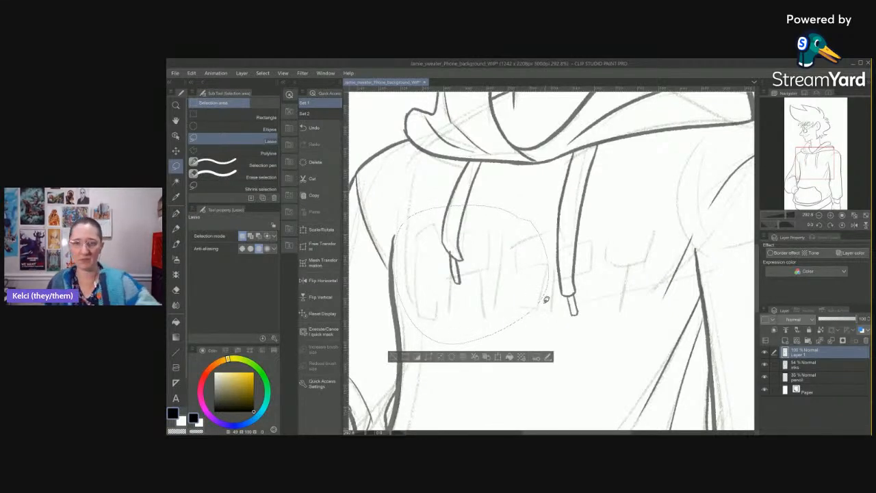
{"action": "left_click", "coordinate": [392, 356]}
Add the text "CRISPY" on the sweater's chest with the Text tool in the Bernard MT Condensed font.
{"action": "scroll", "coordinate": [520, 301], "scroll_direction": "down", "scroll_amount": 2}
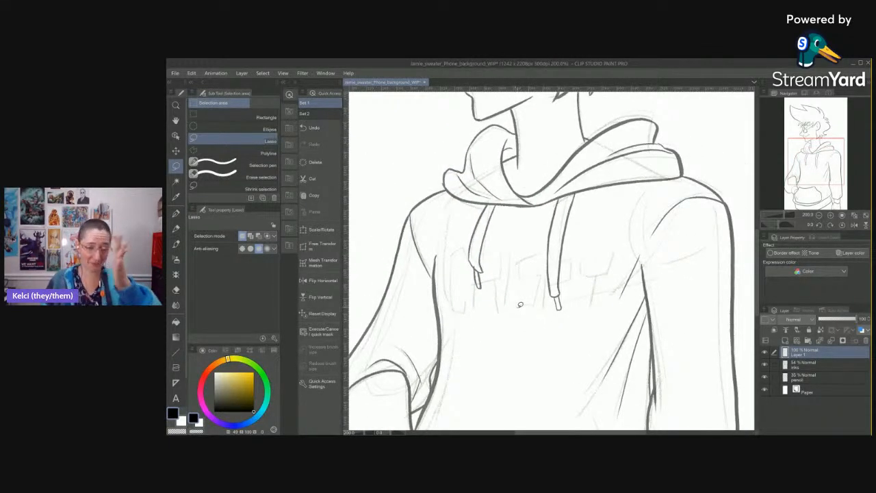
{"action": "key", "text": "t"}
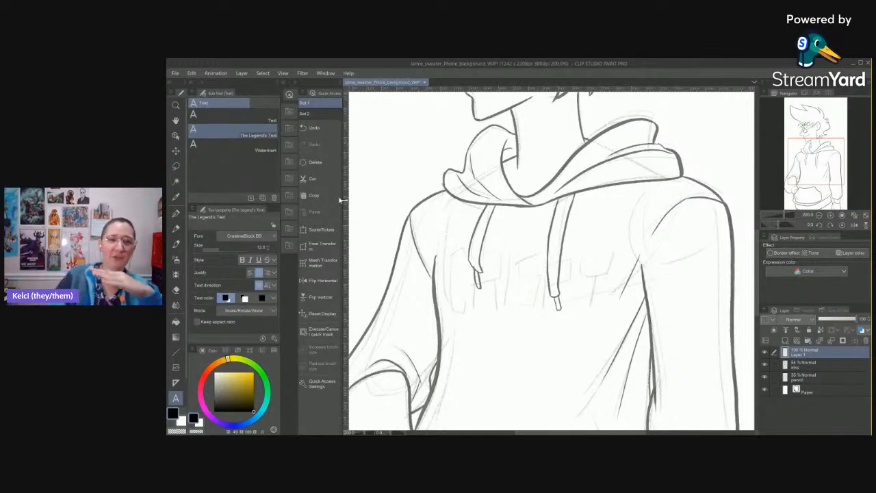
{"action": "left_click", "coordinate": [232, 115]}
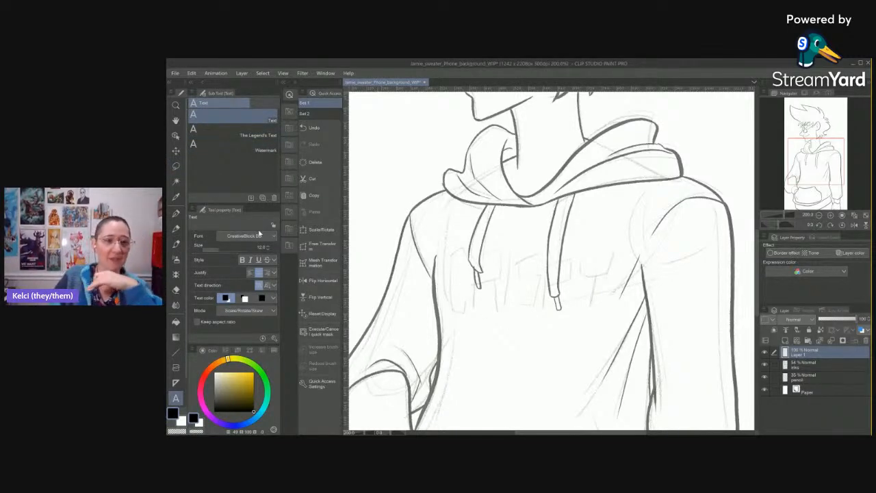
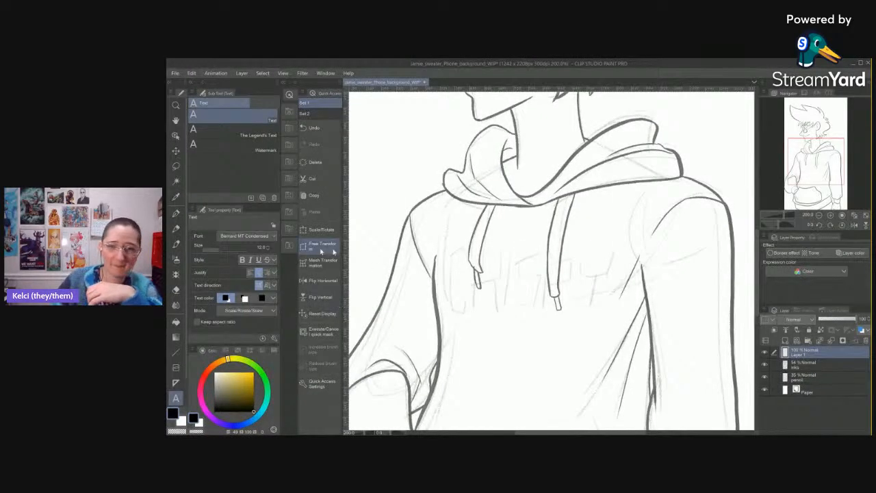
{"action": "left_click", "coordinate": [462, 288]}
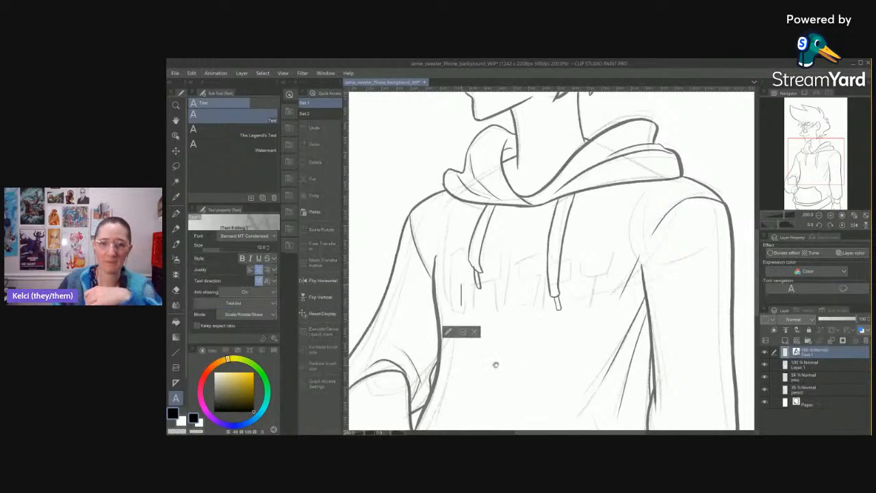
{"action": "type", "text": "CRISPY"}
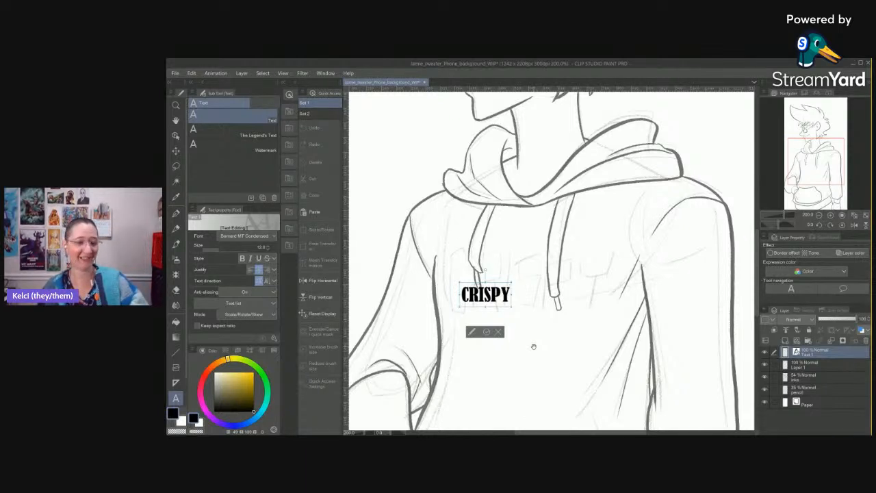
Set the CRISPY text's size to 36 and move it up over the sketched chest lettering.
{"action": "left_click", "coordinate": [220, 251]}
{"action": "left_click_drag", "start_coordinate": [220, 251], "coordinate": [226, 252]}
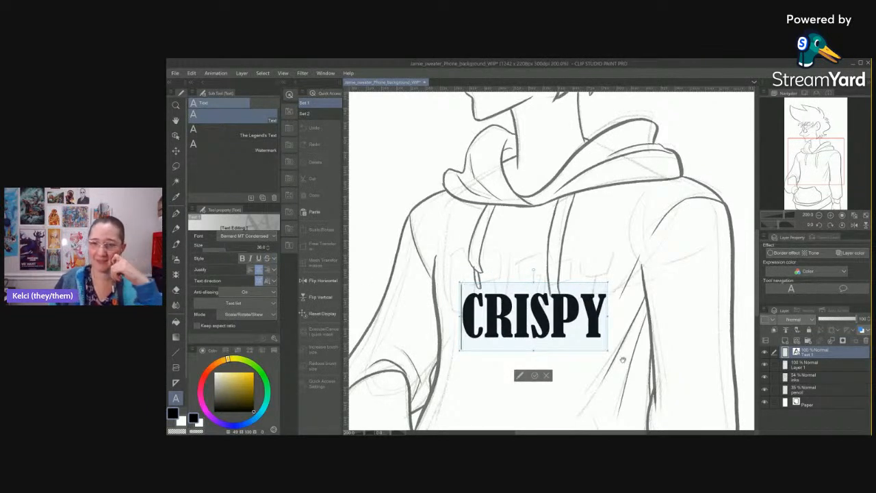
{"action": "left_click_drag", "start_coordinate": [567, 350], "coordinate": [559, 318]}
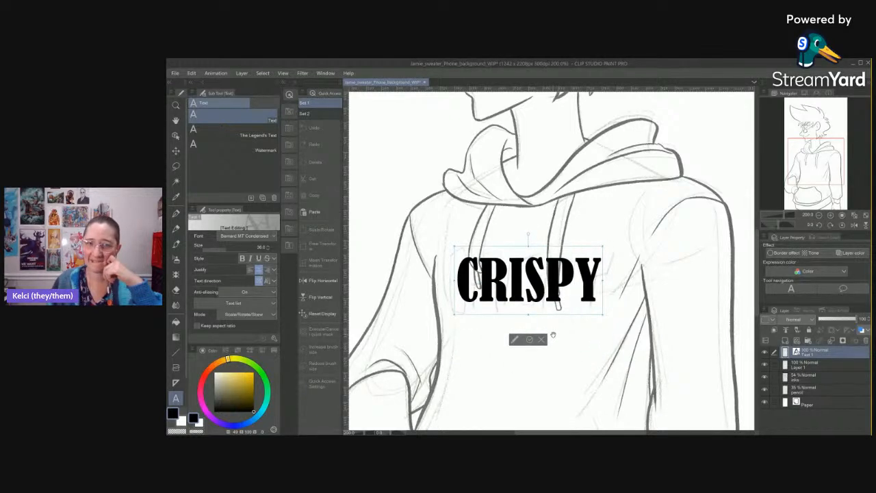
{"action": "left_click", "coordinate": [531, 340]}
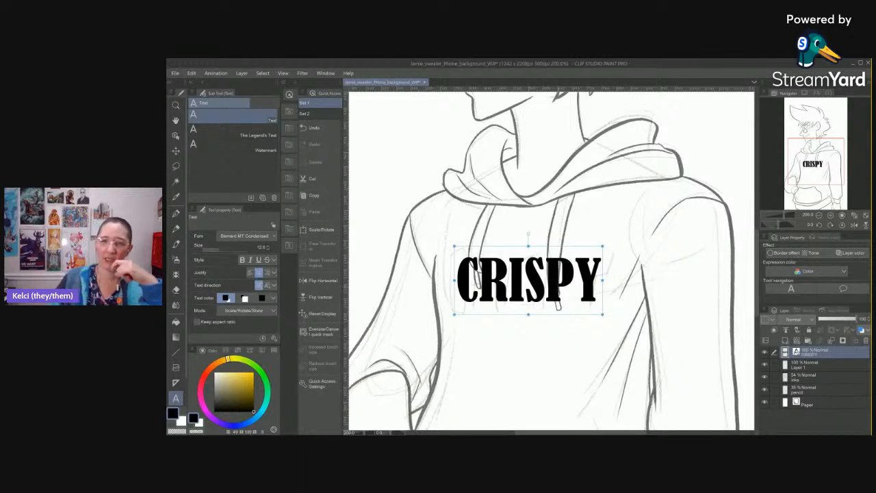
Recolor the CRISPY lettering white and give its layer a black border effect.
{"action": "left_click", "coordinate": [560, 286]}
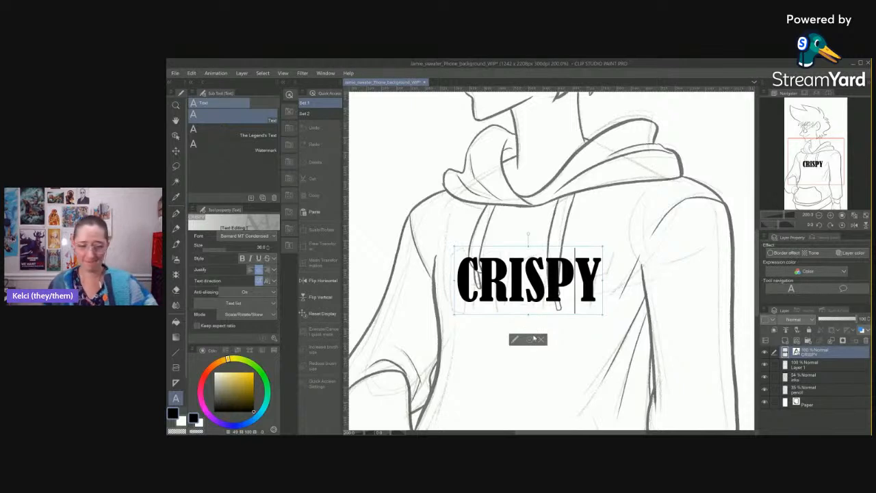
{"action": "left_click", "coordinate": [182, 421]}
{"action": "left_click", "coordinate": [784, 253]}
{"action": "left_click", "coordinate": [813, 286]}
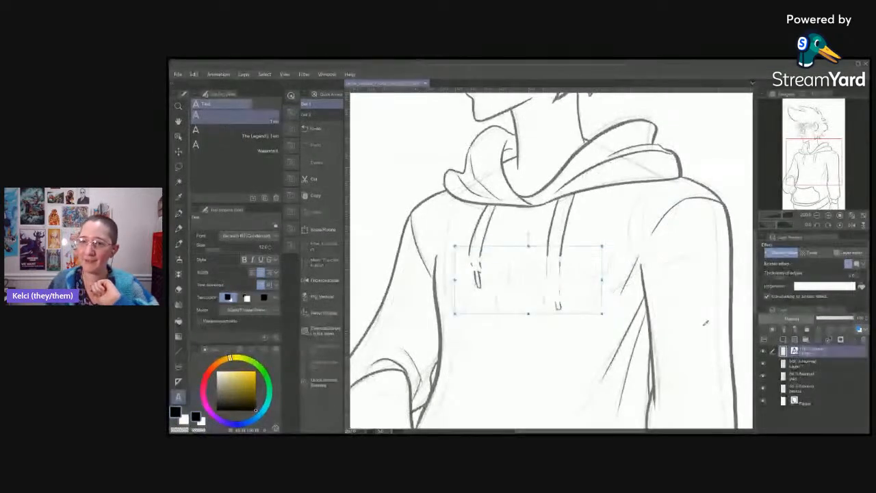
{"action": "left_click", "coordinate": [830, 204]}
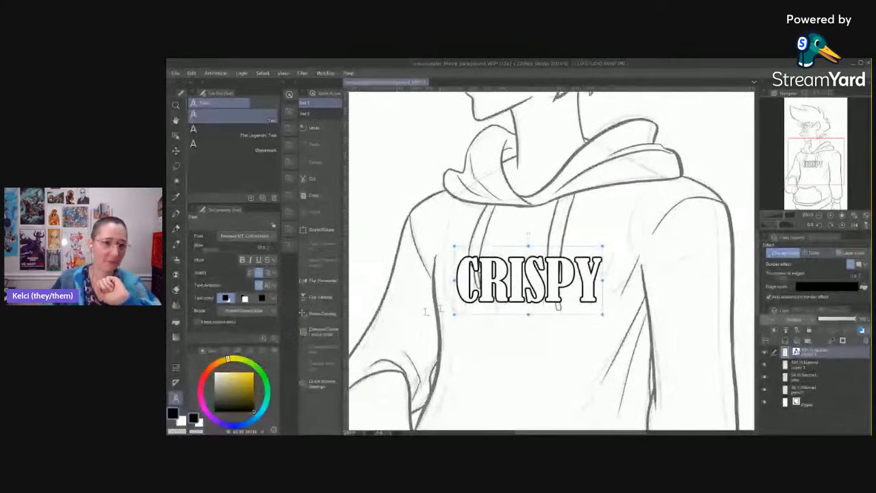
Rasterize the CRISPY lettering layer and stretch the lettering wider and taller across the chest with Free Transform.
{"action": "right_click", "coordinate": [833, 353]}
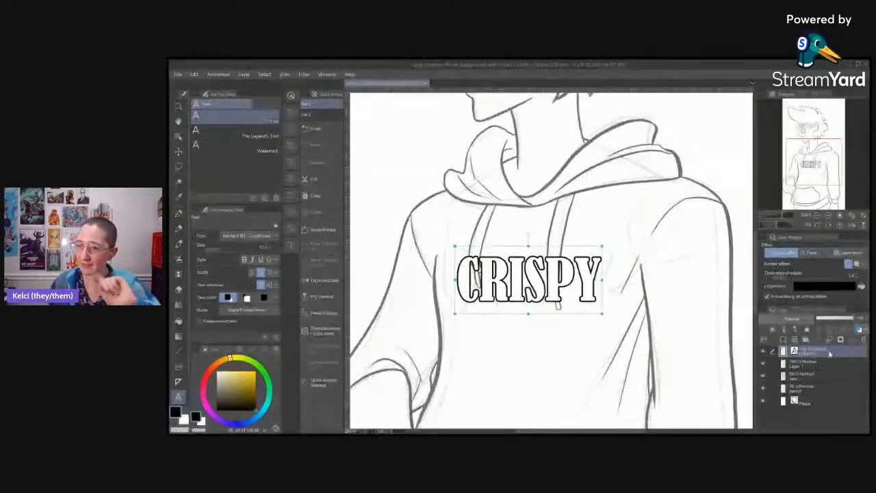
{"action": "left_click", "coordinate": [818, 288]}
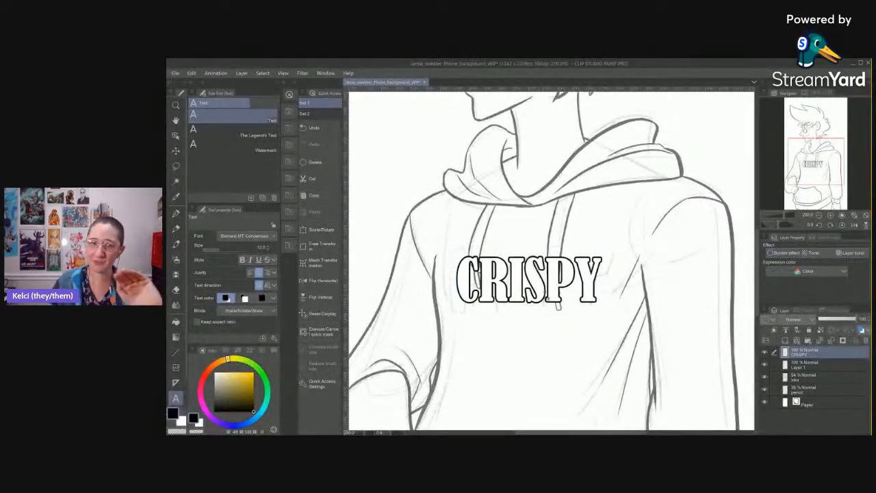
{"action": "left_click", "coordinate": [325, 246]}
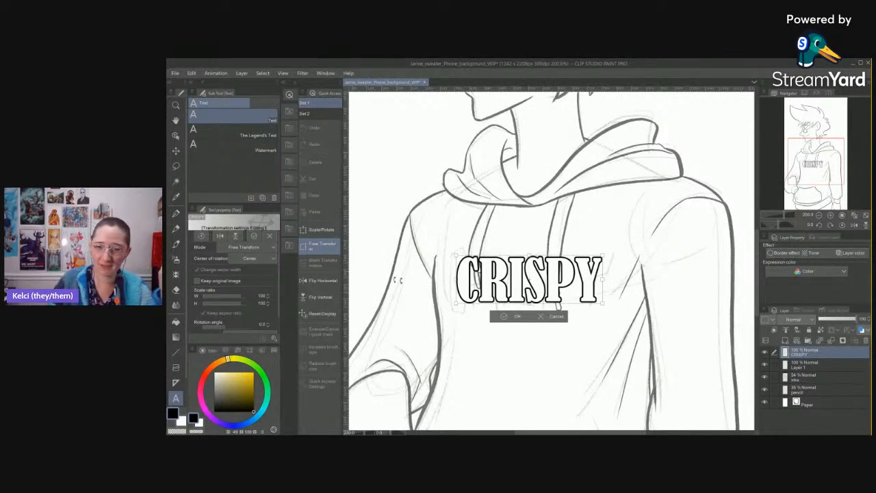
{"action": "left_click_drag", "start_coordinate": [603, 281], "coordinate": [619, 281]}
{"action": "left_click_drag", "start_coordinate": [454, 280], "coordinate": [444, 280]}
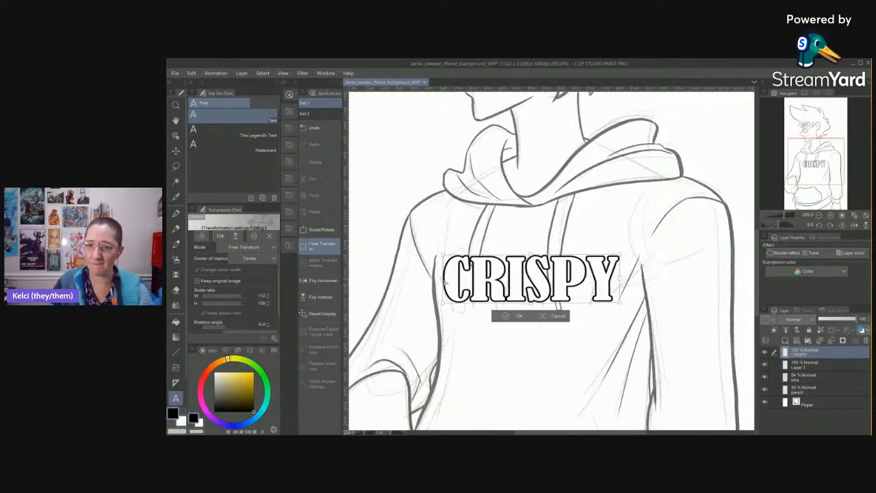
{"action": "left_click_drag", "start_coordinate": [532, 302], "coordinate": [531, 321]}
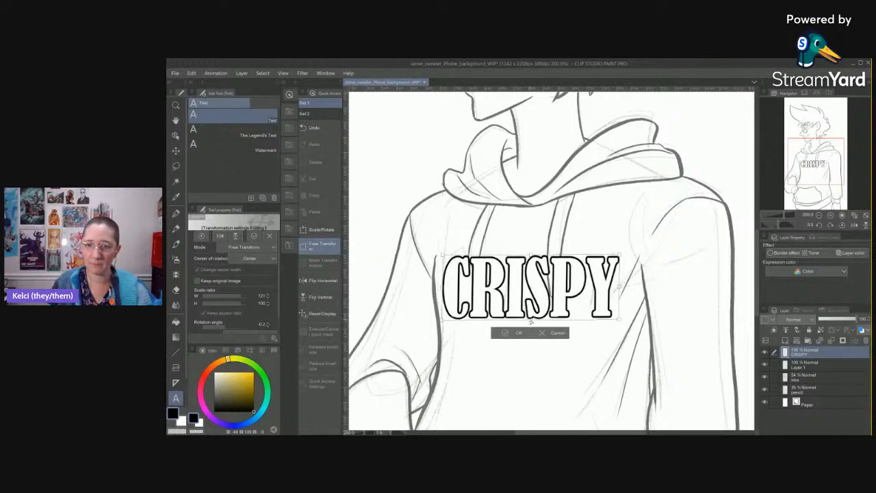
{"action": "left_click_drag", "start_coordinate": [531, 255], "coordinate": [535, 238]}
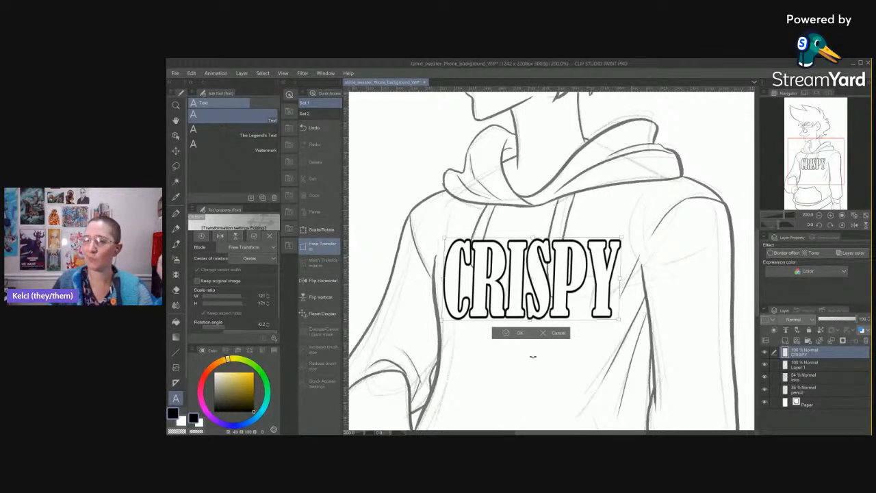
{"action": "left_click", "coordinate": [506, 333]}
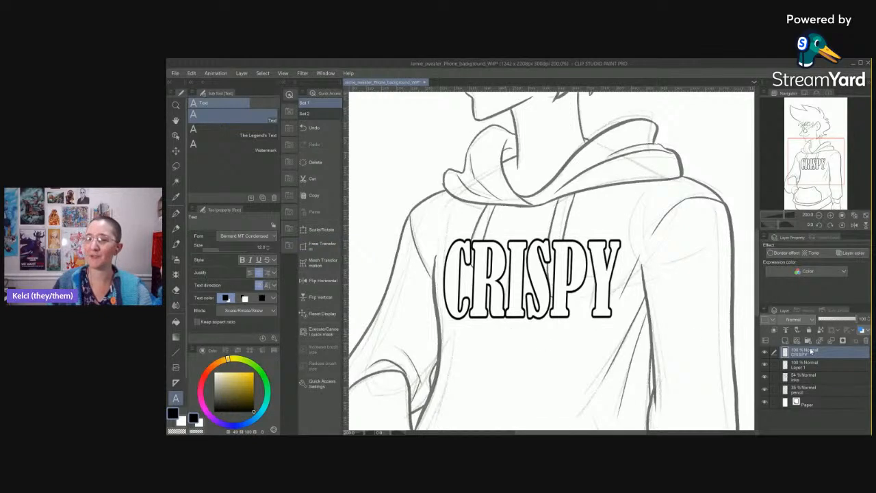
Hide the stretched CRISPY layer and add a new text "CRISPY" on the chest in the Baskerville Old Face font.
{"action": "left_click", "coordinate": [765, 354]}
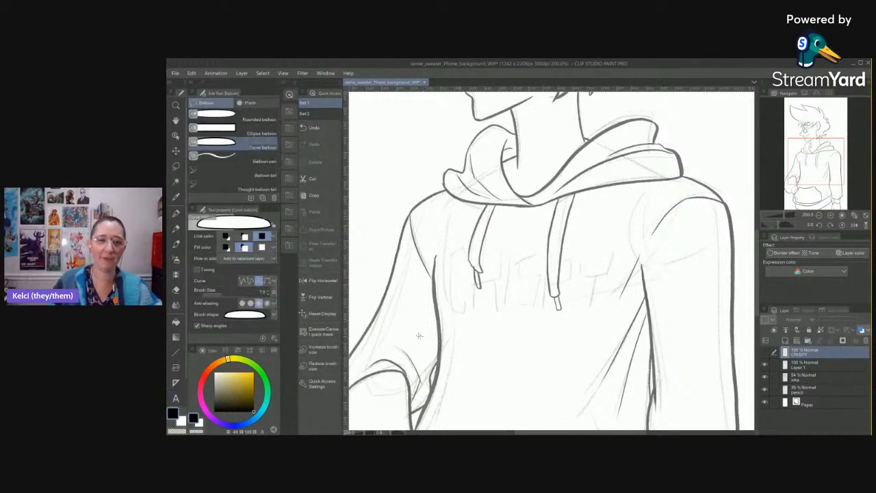
{"action": "left_click", "coordinate": [304, 281]}
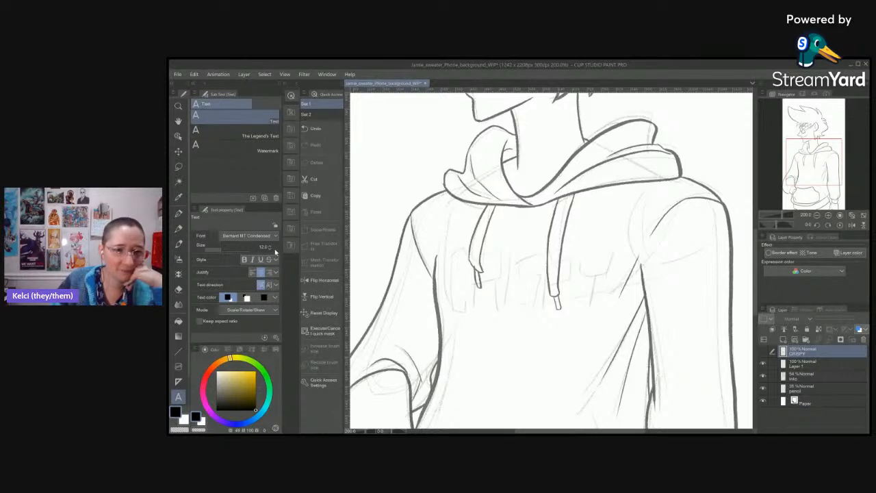
{"action": "left_click", "coordinate": [249, 317]}
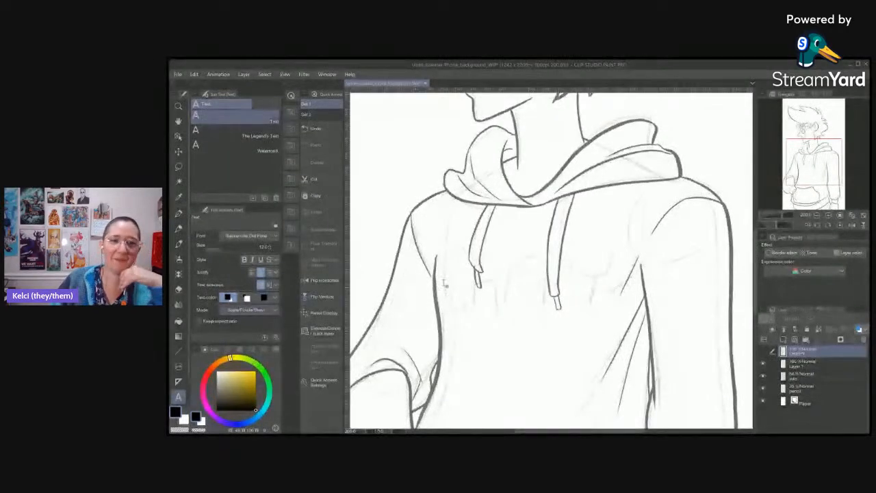
{"action": "left_click", "coordinate": [456, 285]}
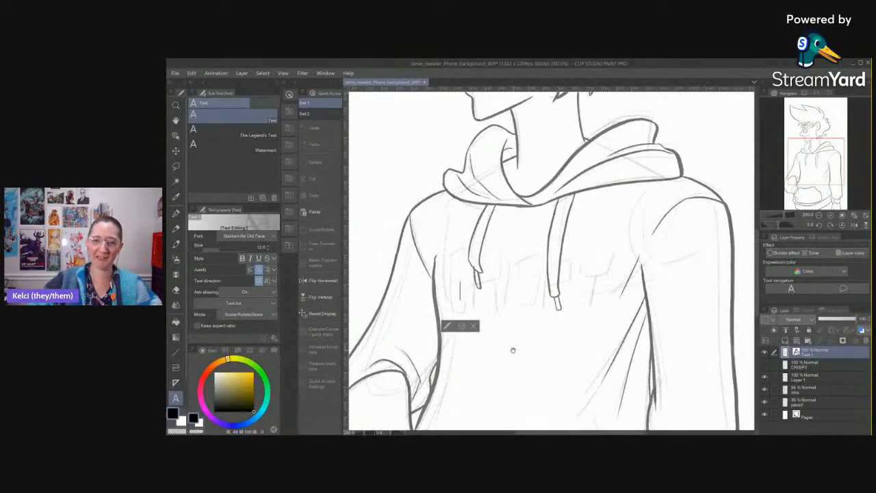
{"action": "type", "text": "CRISPY"}
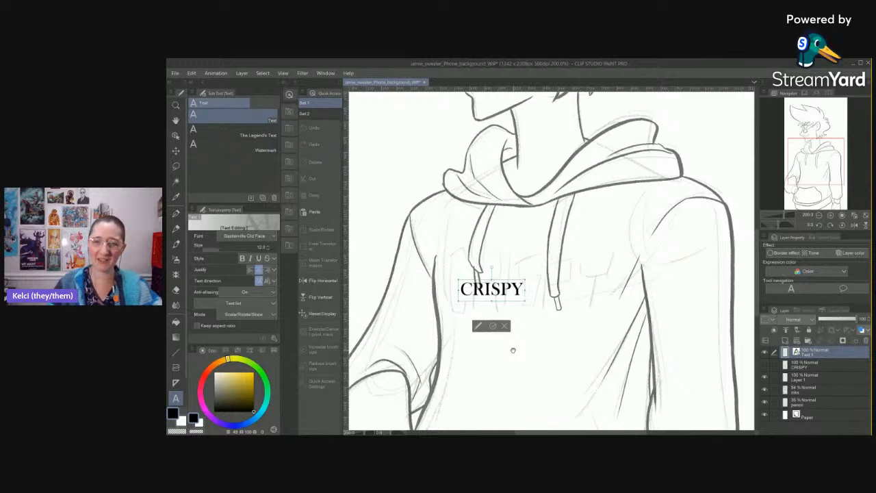
Try other fonts on the new CRISPY text, including Agency FB and Book Antiqua.
{"action": "key", "text": "Home"}
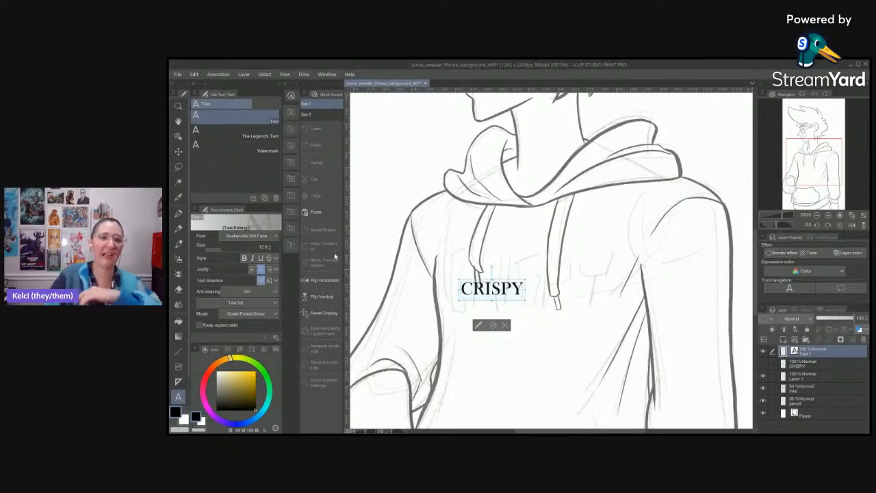
{"action": "left_click", "coordinate": [265, 267]}
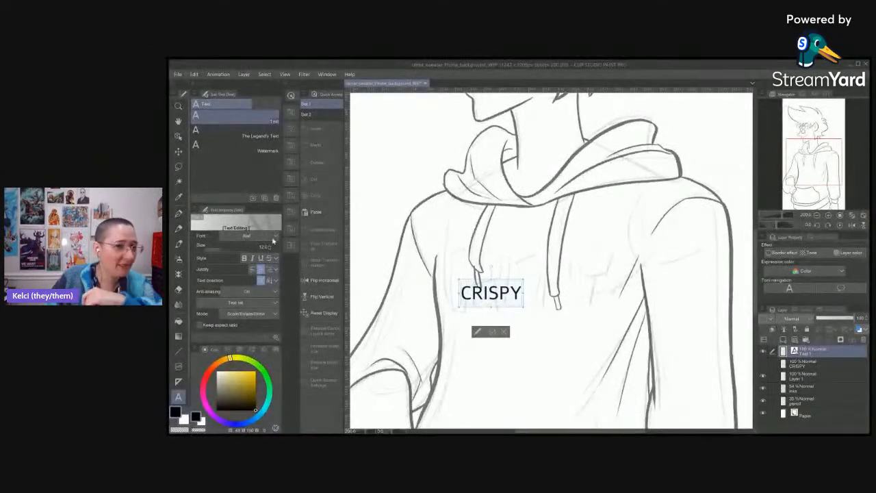
{"action": "left_click", "coordinate": [262, 247]}
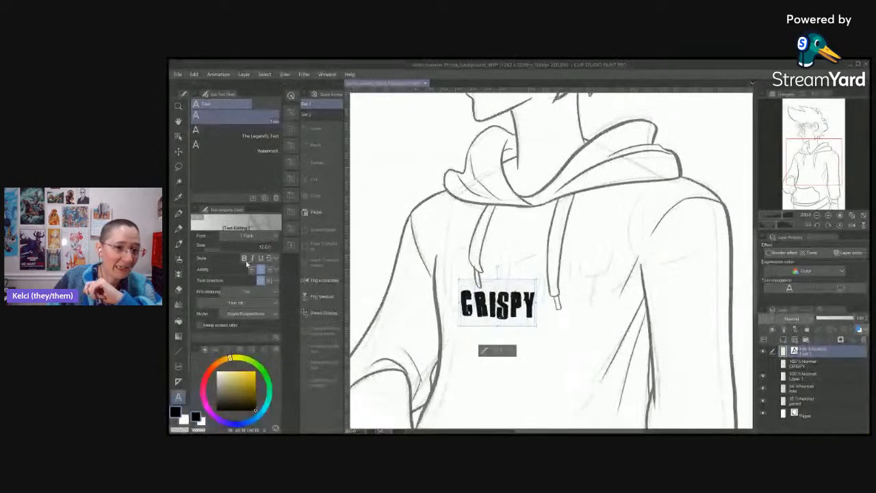
{"action": "left_click", "coordinate": [258, 262]}
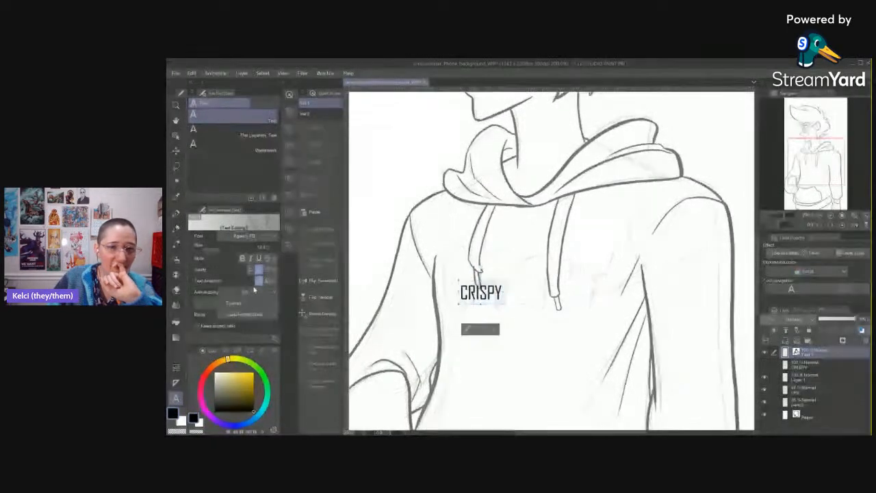
{"action": "left_click", "coordinate": [269, 240]}
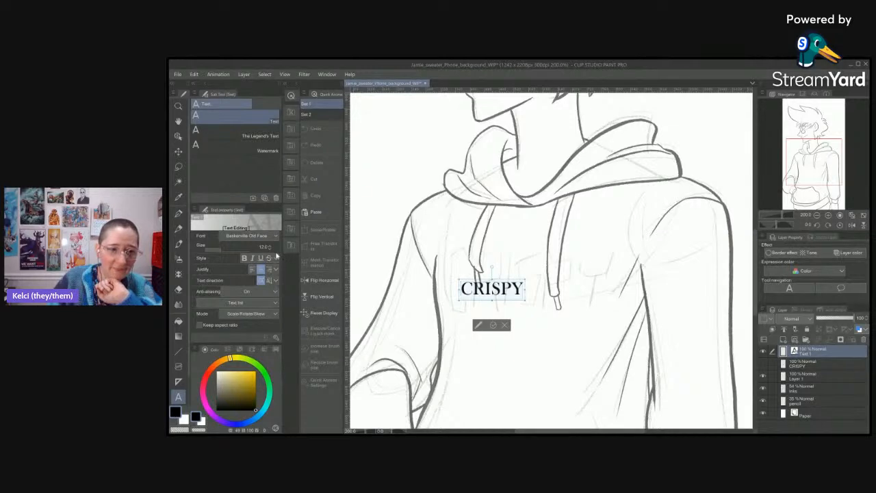
{"action": "left_click", "coordinate": [254, 296]}
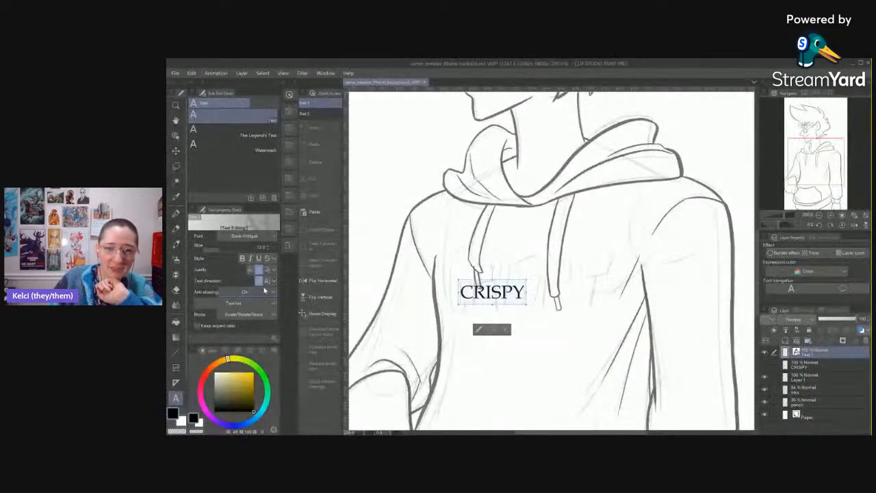
Make the new CRISPY text bold and change its font to David Libre.
{"action": "left_click", "coordinate": [243, 258]}
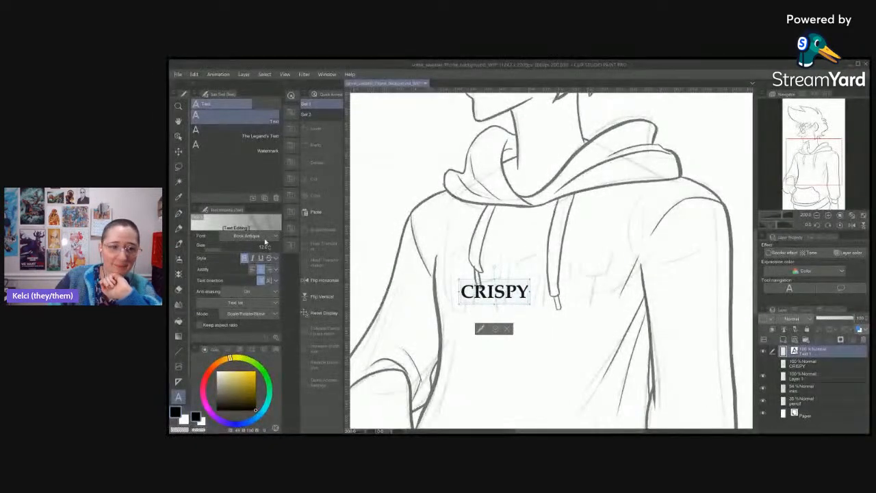
{"action": "left_click", "coordinate": [253, 306]}
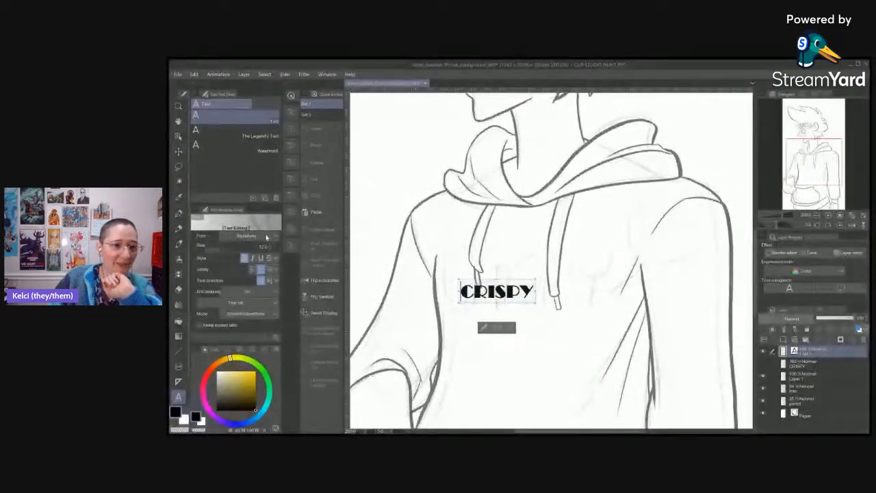
{"action": "left_click", "coordinate": [266, 259]}
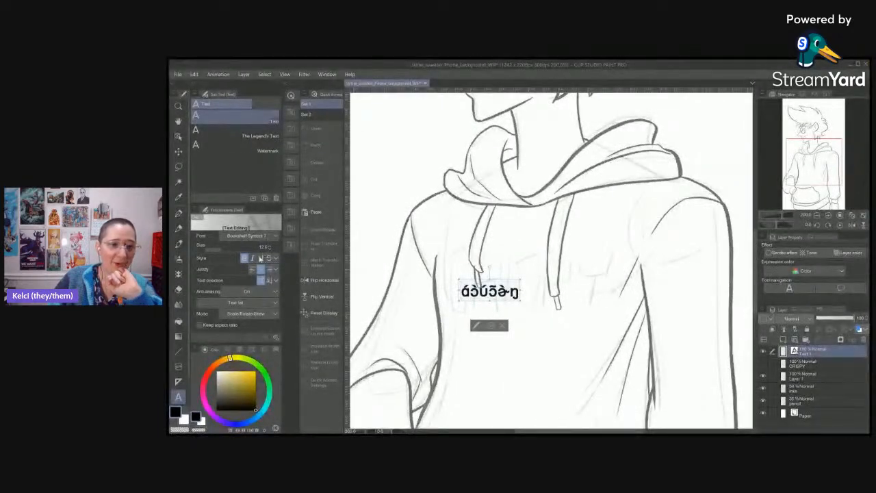
{"action": "key", "text": "Down"}
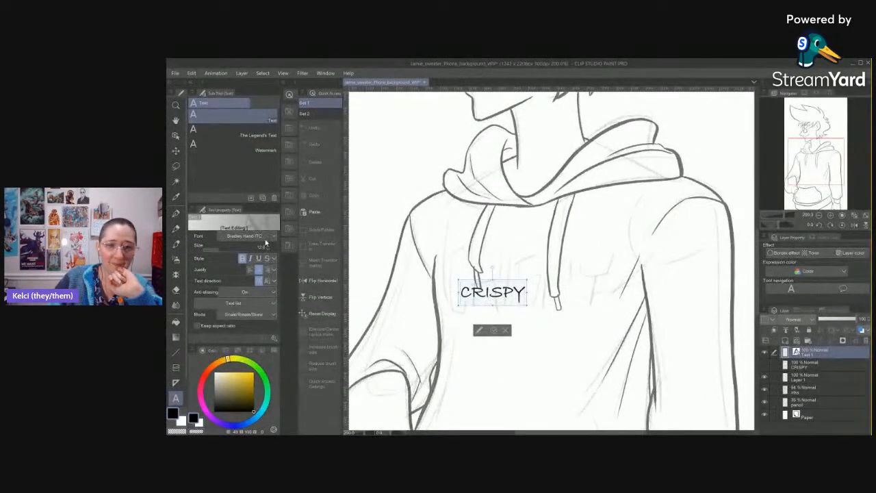
{"action": "key", "text": "Down"}
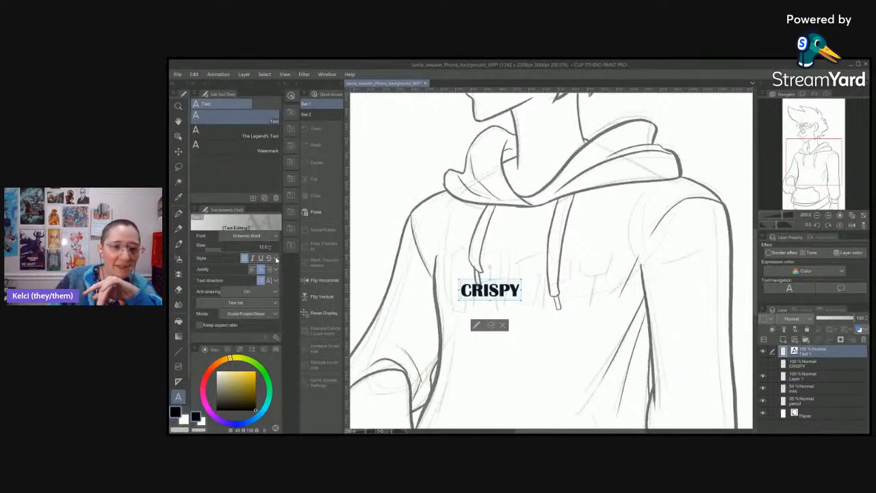
{"action": "key", "text": "Down"}
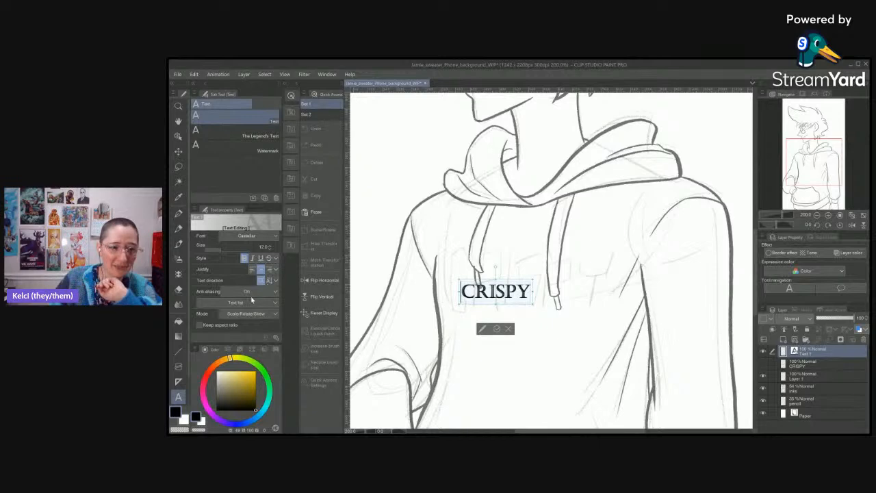
{"action": "left_click", "coordinate": [251, 299]}
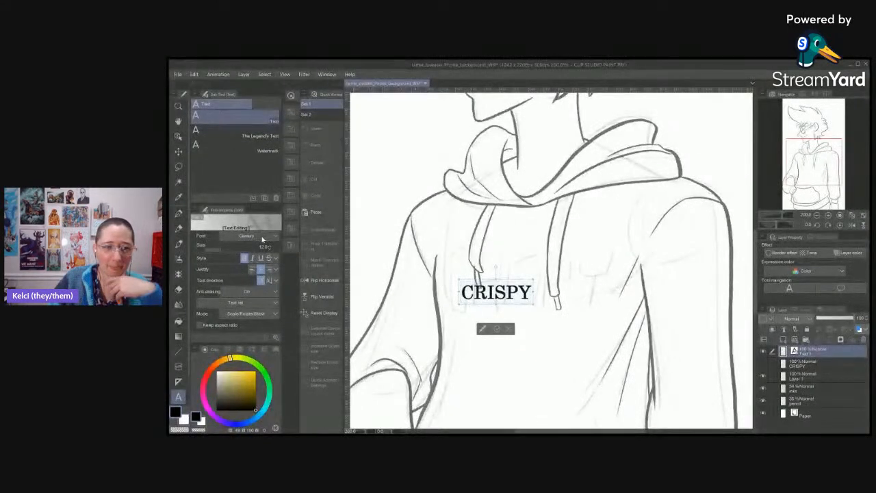
{"action": "left_click", "coordinate": [257, 290]}
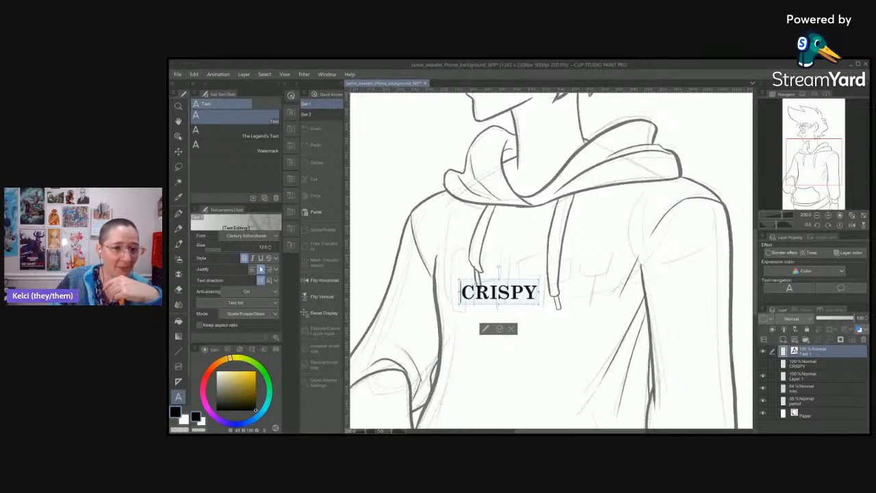
{"action": "key", "text": "Down"}
{"action": "key", "text": "Down"}
{"action": "key", "text": "Down"}
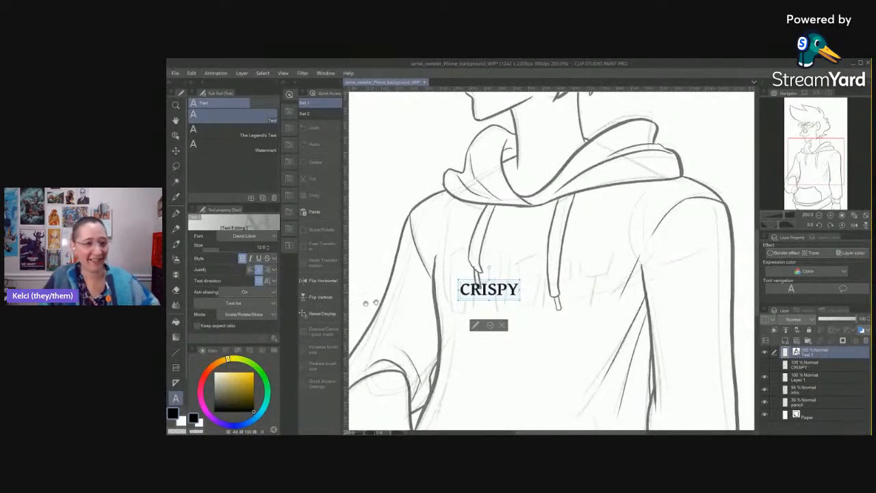
Enlarge the CRISPY text to span the chest and move it up over the sketched lettering.
{"action": "left_click_drag", "start_coordinate": [520, 301], "coordinate": [622, 356]}
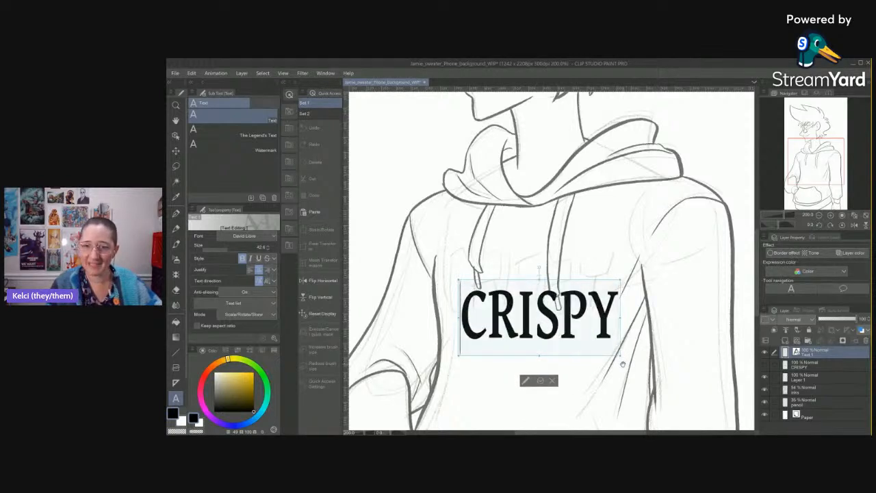
{"action": "left_click_drag", "start_coordinate": [459, 280], "coordinate": [448, 265]}
{"action": "left_click_drag", "start_coordinate": [571, 357], "coordinate": [558, 328]}
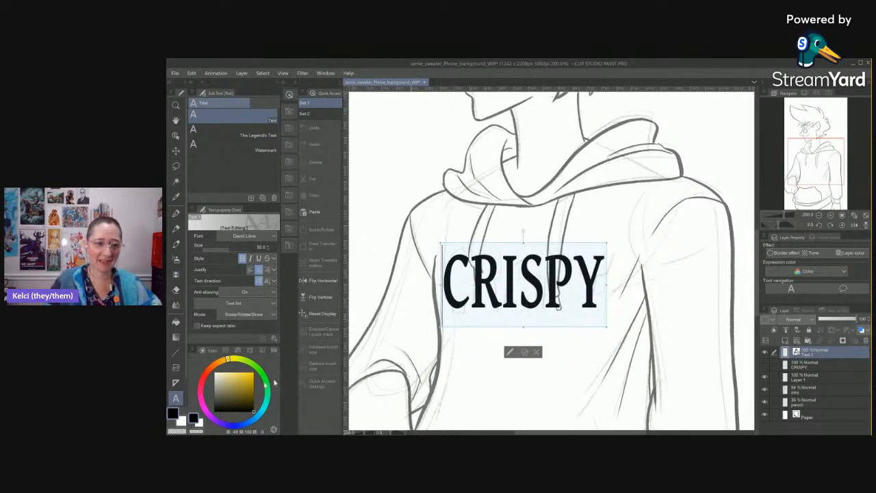
Recolor the new CRISPY text white and give its layer a border effect with a black edge color.
{"action": "left_click", "coordinate": [182, 422]}
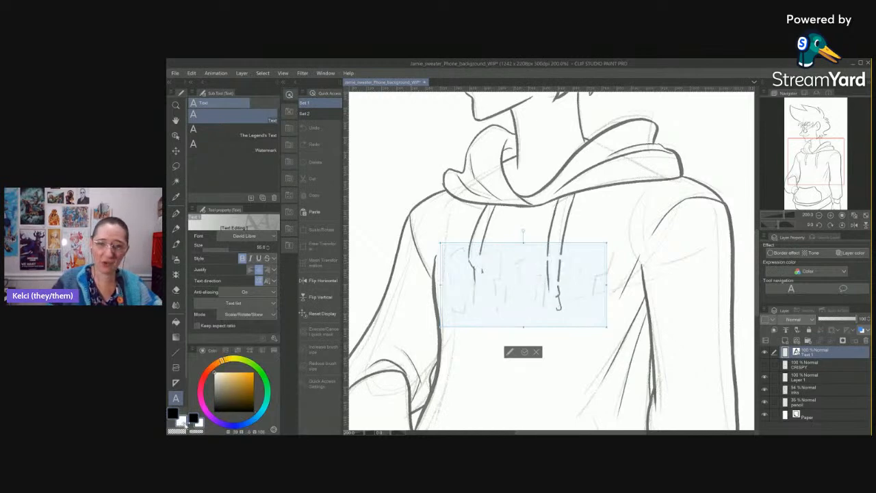
{"action": "left_click", "coordinate": [525, 354]}
{"action": "left_click", "coordinate": [784, 253]}
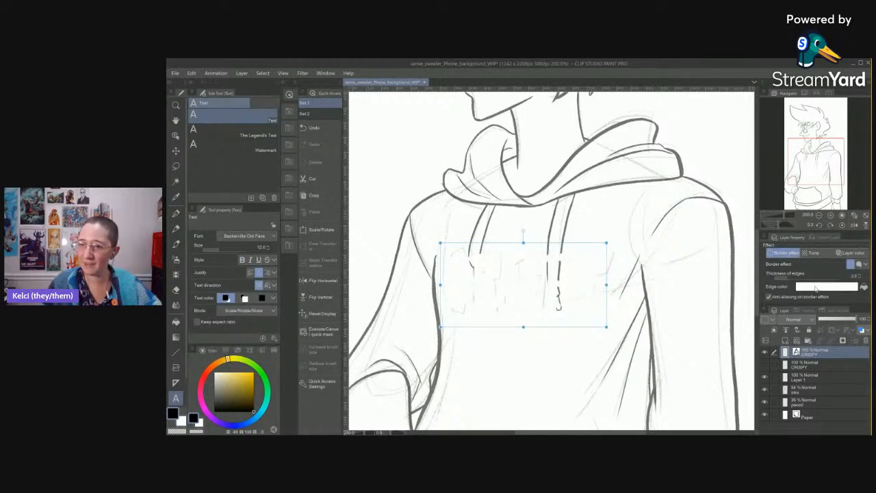
{"action": "left_click", "coordinate": [815, 287]}
{"action": "left_click", "coordinate": [755, 308]}
{"action": "left_click", "coordinate": [814, 195]}
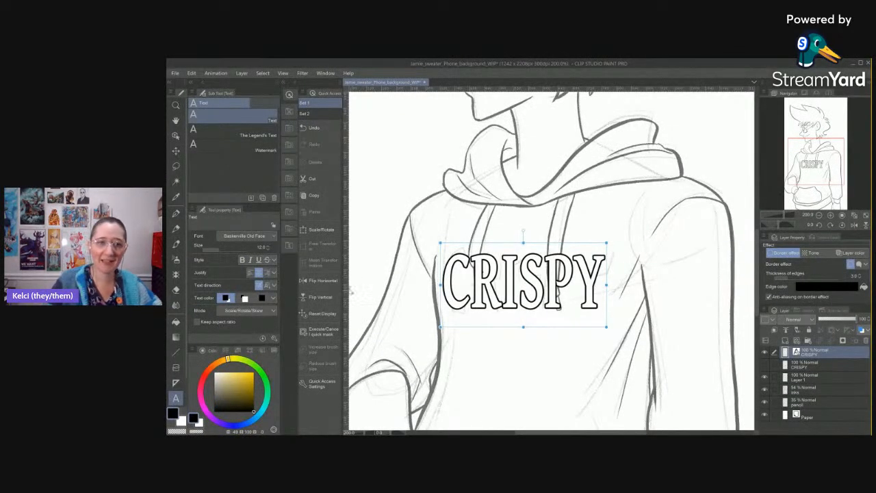
Rasterize the new outlined CRISPY text layer.
{"action": "right_click", "coordinate": [821, 354]}
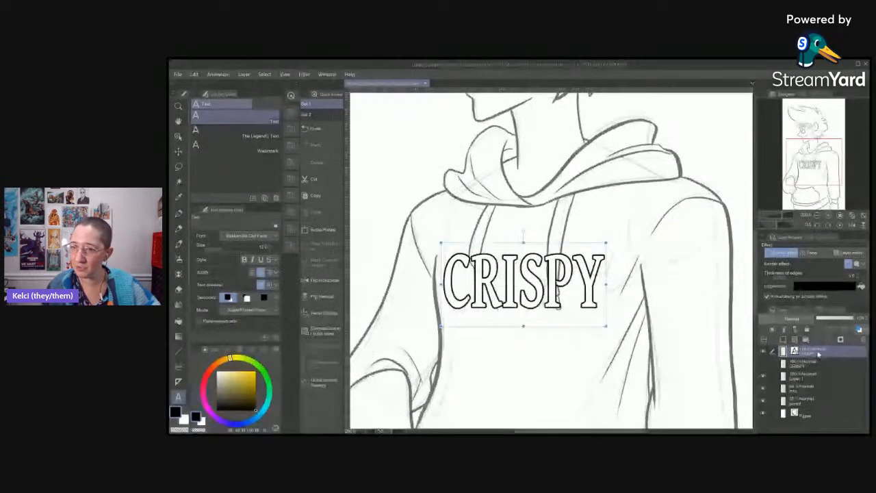
{"action": "left_click", "coordinate": [817, 287]}
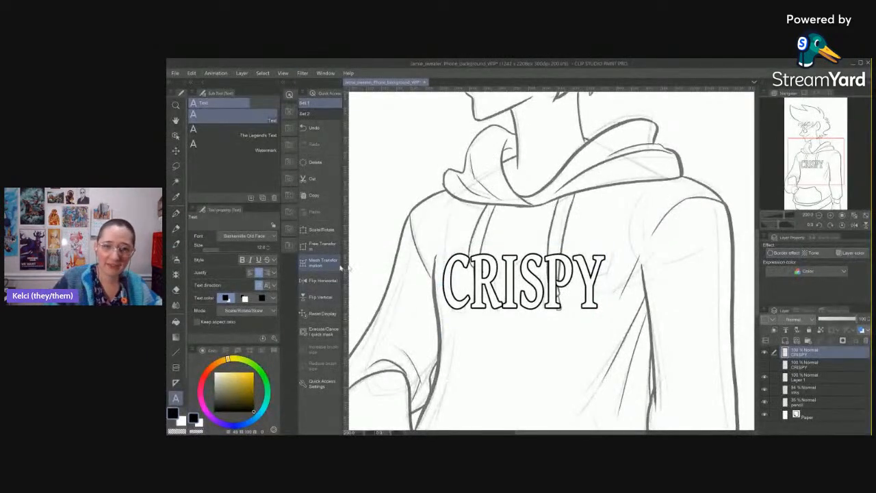
{"action": "left_click", "coordinate": [322, 263]}
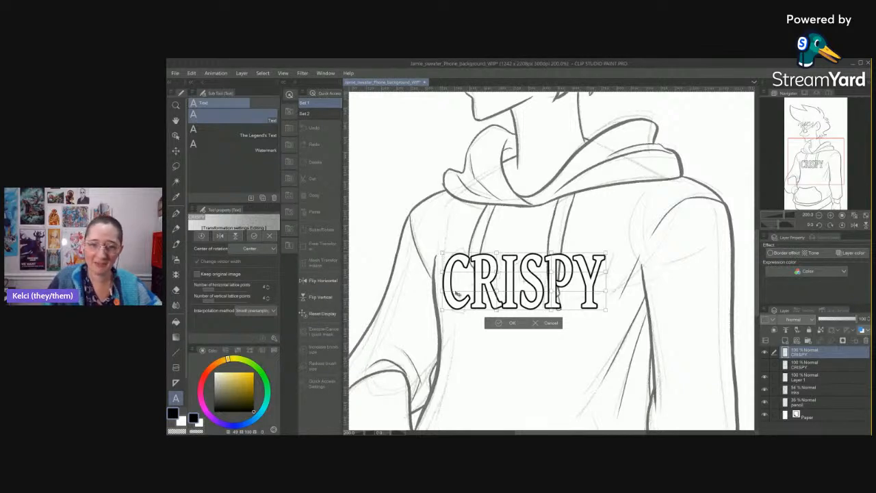
{"action": "left_click", "coordinate": [551, 325]}
Free-transform the CRISPY lettering, stretching it to about 105% width and 167% height across the chest.
{"action": "left_click", "coordinate": [322, 245]}
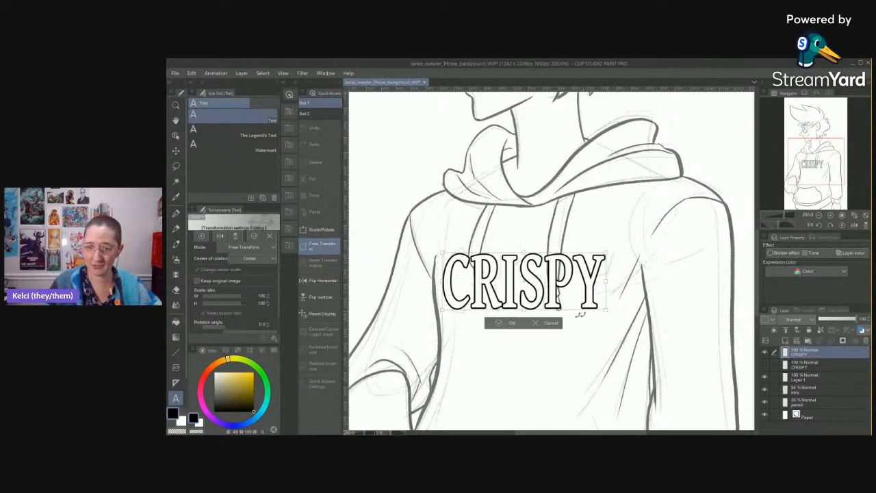
{"action": "left_click_drag", "start_coordinate": [525, 310], "coordinate": [524, 322]}
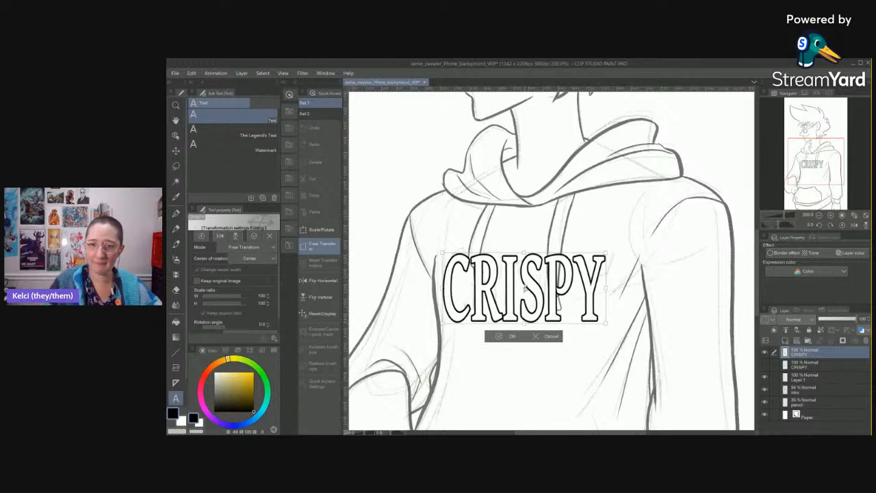
{"action": "left_click_drag", "start_coordinate": [524, 253], "coordinate": [524, 240]}
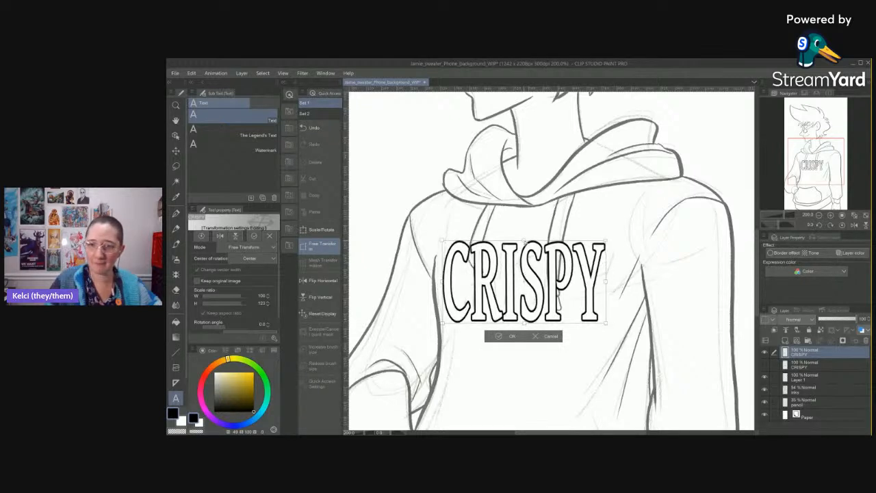
{"action": "left_click_drag", "start_coordinate": [606, 282], "coordinate": [611, 281]}
{"action": "left_click_drag", "start_coordinate": [613, 282], "coordinate": [614, 299]}
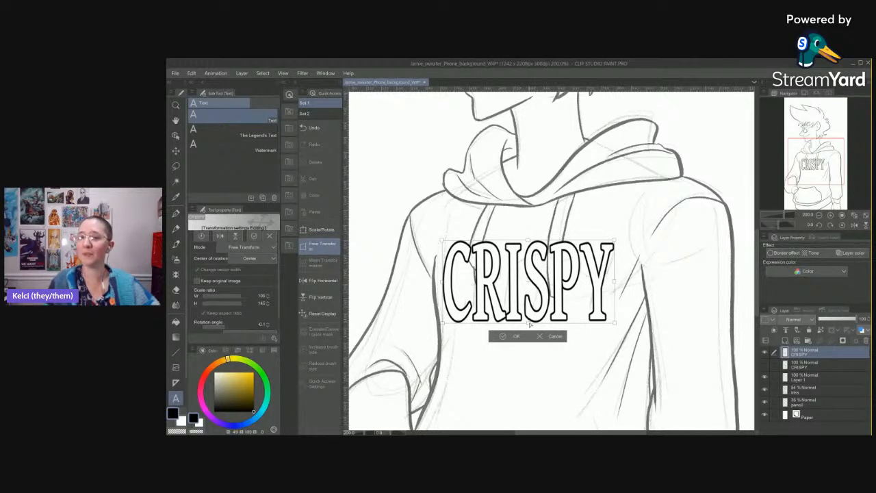
{"action": "scroll", "coordinate": [544, 329], "scroll_direction": "down", "scroll_amount": 1}
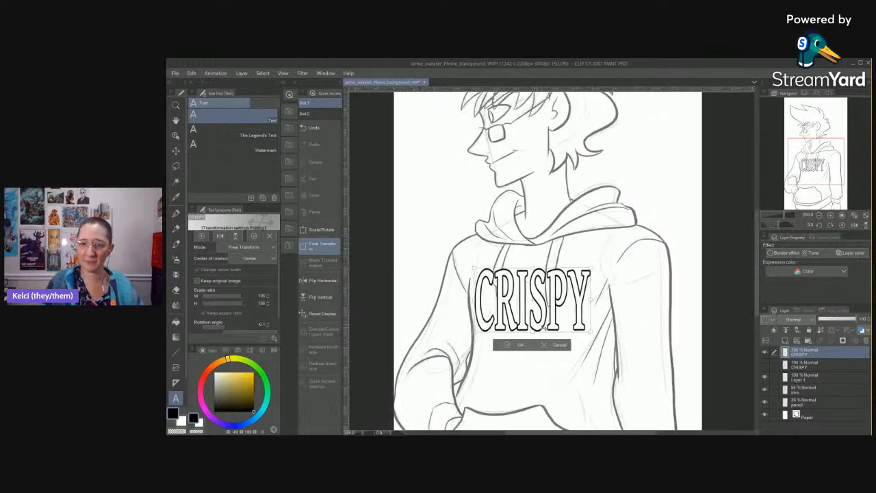
{"action": "scroll", "coordinate": [545, 329], "scroll_direction": "down", "scroll_amount": 1}
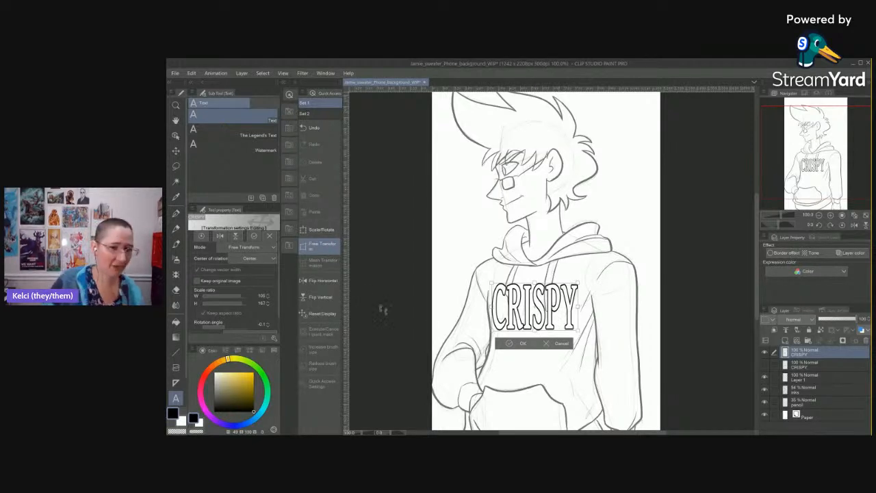
Mesh-transform the CRISPY lettering, shifting its inner lattice points and side edges so the letters follow the chest's form.
{"action": "left_click", "coordinate": [320, 262]}
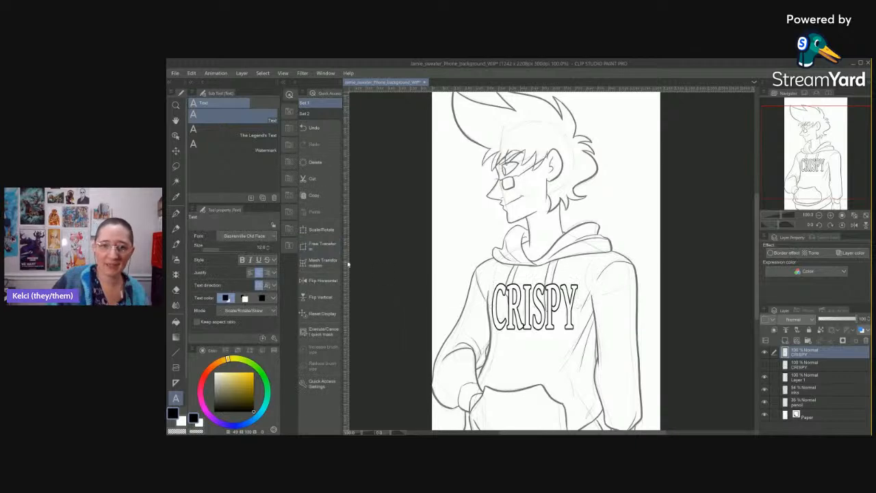
{"action": "scroll", "coordinate": [564, 307], "scroll_direction": "up", "scroll_amount": 5}
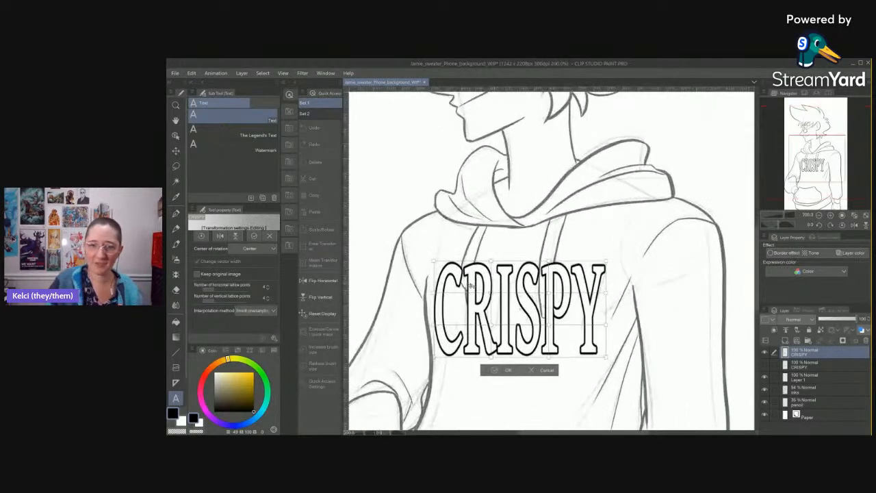
{"action": "left_click_drag", "start_coordinate": [491, 294], "coordinate": [486, 326]}
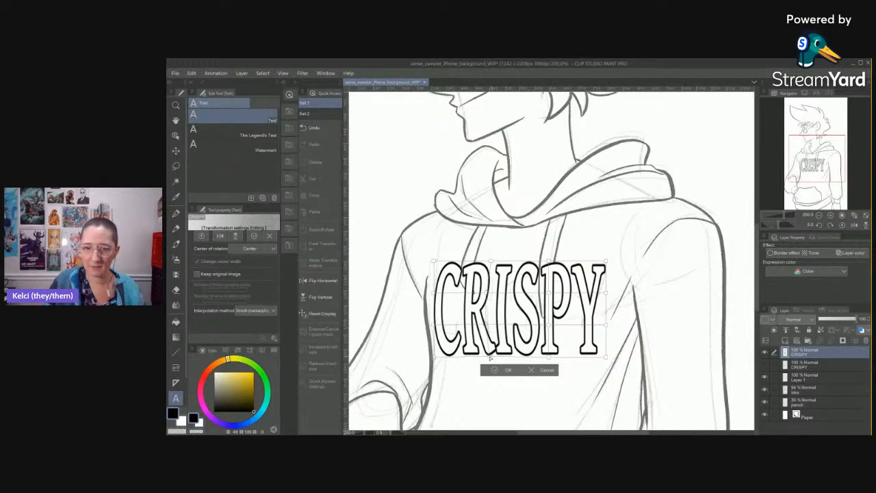
{"action": "left_click_drag", "start_coordinate": [548, 294], "coordinate": [547, 340]}
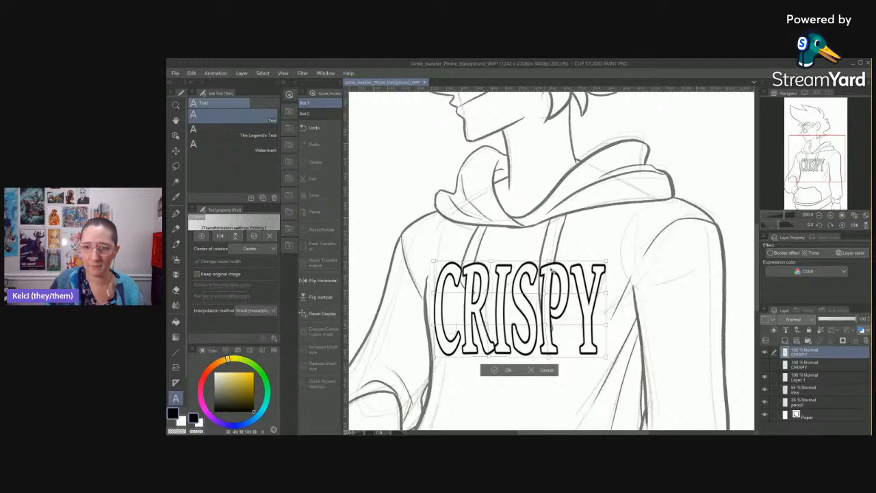
{"action": "left_click_drag", "start_coordinate": [606, 326], "coordinate": [600, 327]}
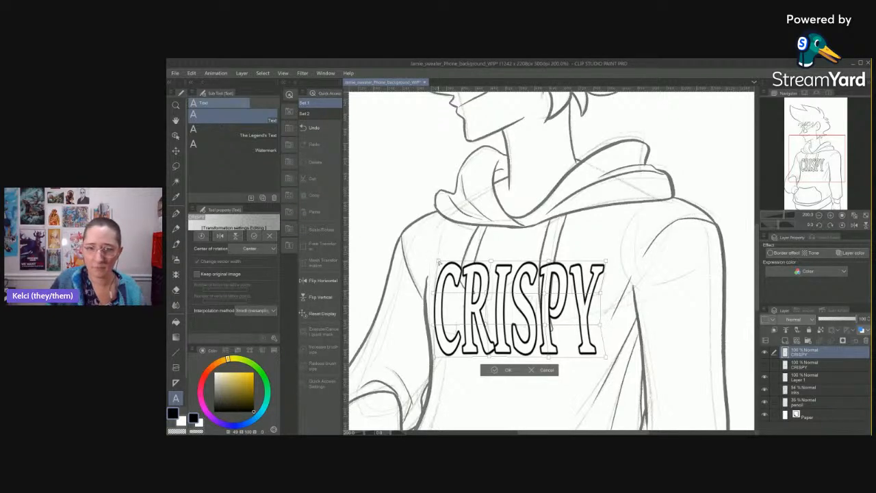
{"action": "left_click_drag", "start_coordinate": [435, 356], "coordinate": [441, 359]}
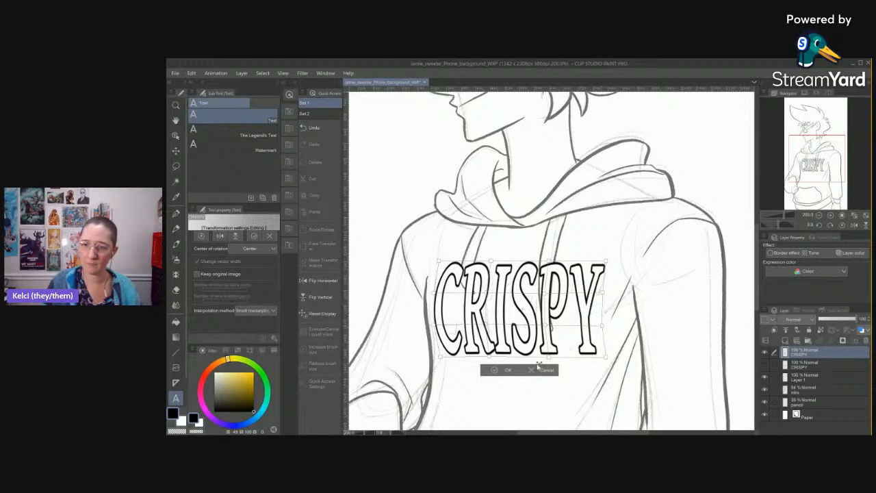
{"action": "left_click", "coordinate": [494, 370]}
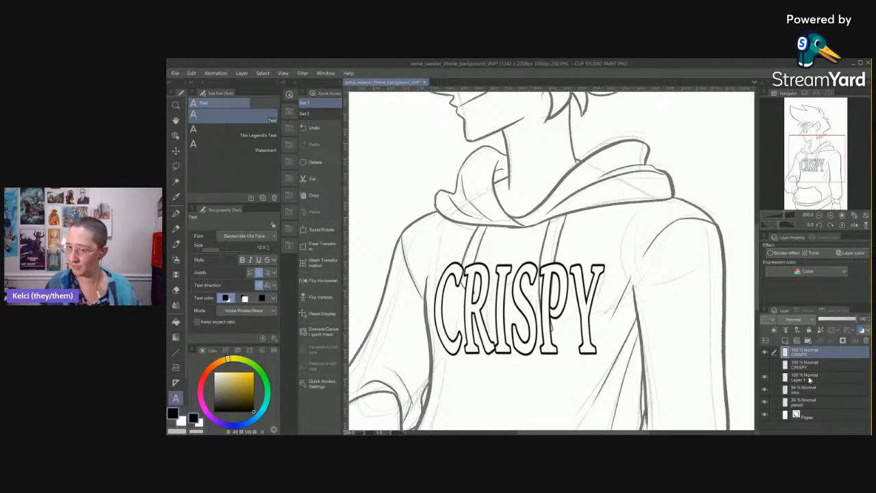
Delete Layer 1 and the earlier CRISPY layer, leaving the newly warped CRISPY layer shown.
{"action": "left_click", "coordinate": [808, 380]}
{"action": "left_click", "coordinate": [863, 340]}
{"action": "left_click", "coordinate": [764, 352]}
{"action": "left_click", "coordinate": [764, 364]}
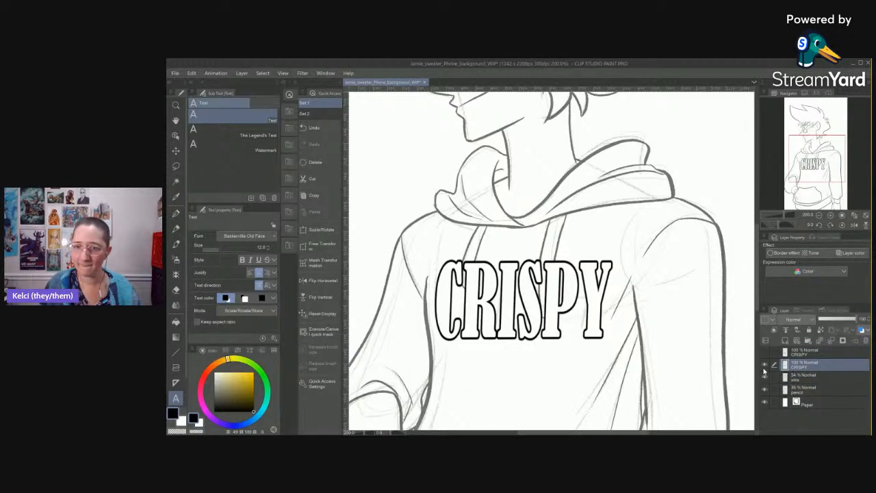
{"action": "left_click", "coordinate": [863, 341]}
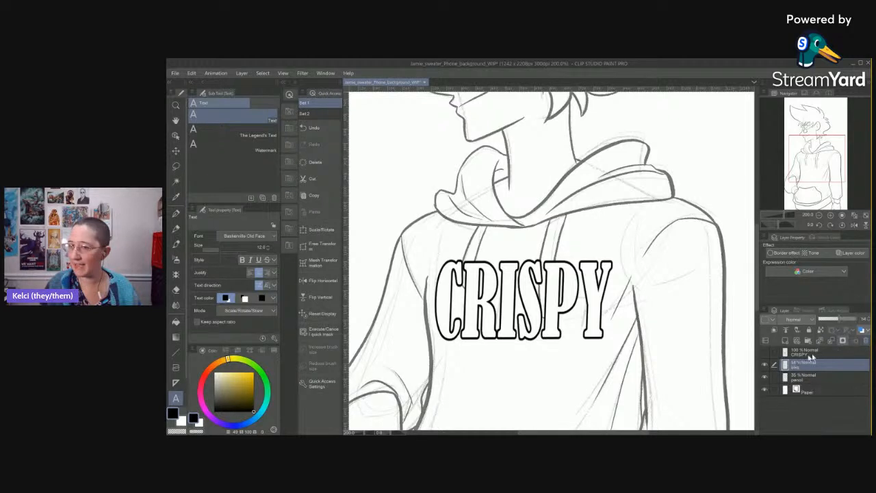
{"action": "left_click", "coordinate": [765, 352]}
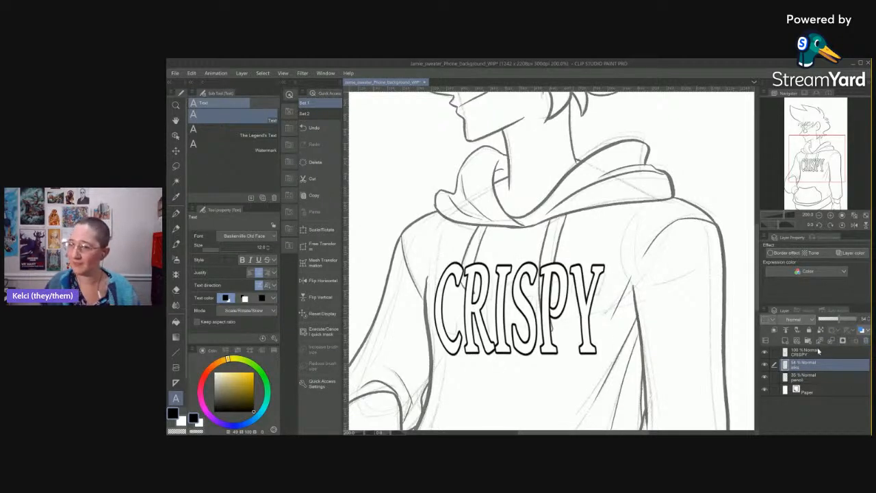
Set the inks layer to 100% opacity and place the CRISPY layer beneath it at 42% opacity.
{"action": "left_click", "coordinate": [822, 353]}
{"action": "left_click", "coordinate": [823, 367]}
{"action": "left_click_drag", "start_coordinate": [839, 319], "coordinate": [864, 319]}
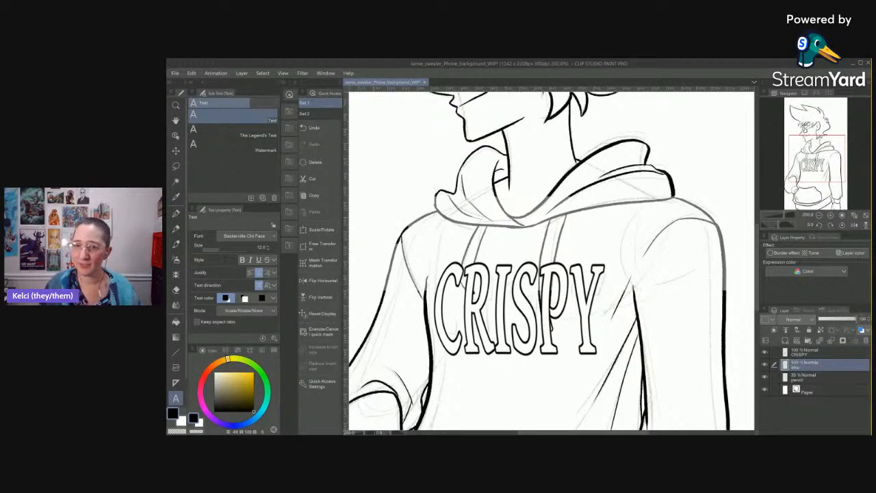
{"action": "left_click_drag", "start_coordinate": [831, 355], "coordinate": [834, 375]}
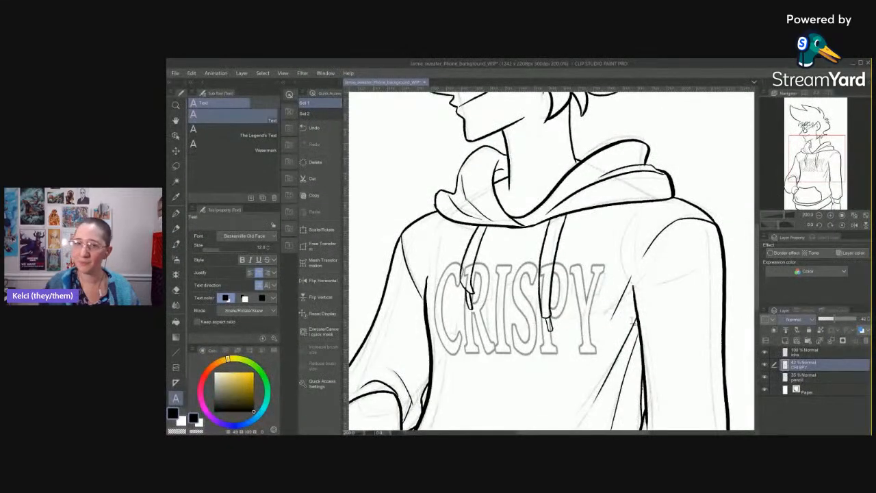
{"action": "scroll", "coordinate": [463, 264], "scroll_direction": "up", "scroll_amount": 3}
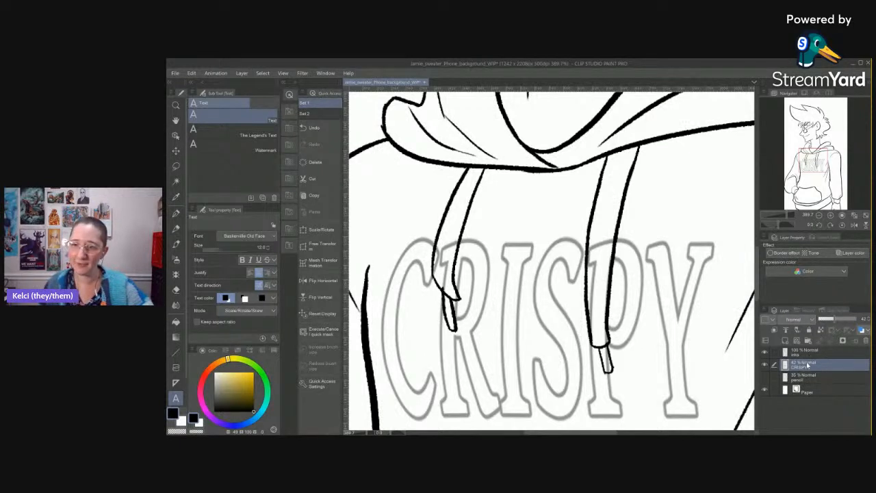
Clear the CRISPY lettering inside the hoodie's drawstring tips, using selections made while the lettering layer is hidden.
{"action": "left_click", "coordinate": [764, 366]}
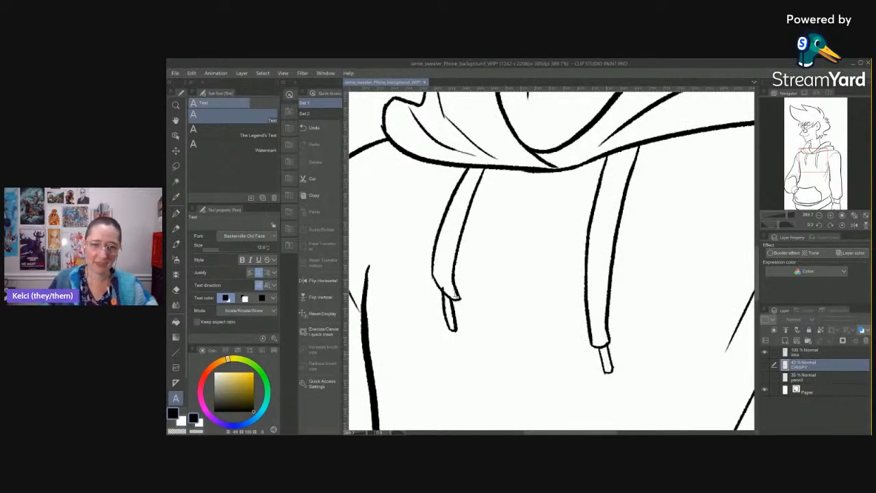
{"action": "key", "text": "w"}
{"action": "left_click", "coordinate": [453, 293]}
{"action": "left_click", "coordinate": [451, 309]}
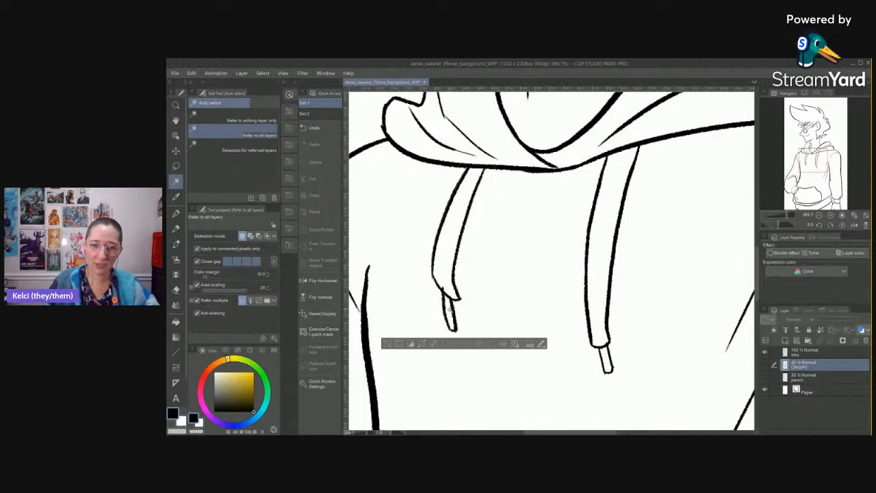
{"action": "left_click", "coordinate": [605, 360]}
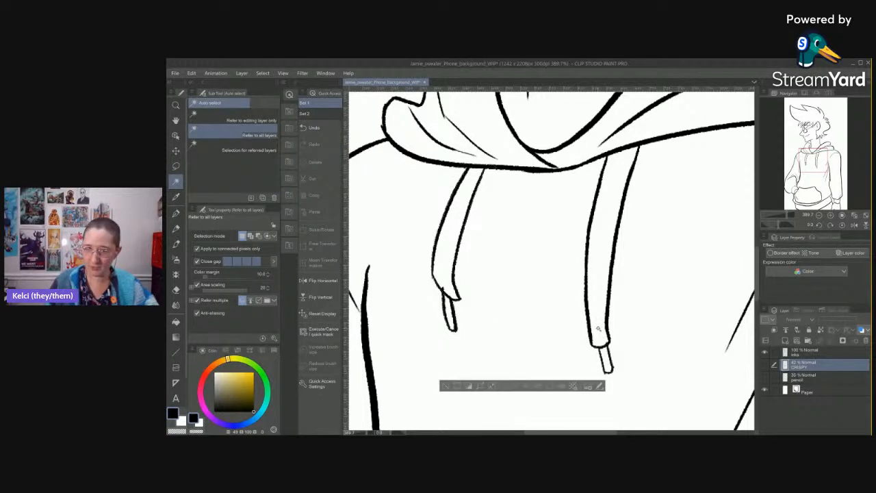
{"action": "left_click", "coordinate": [765, 367]}
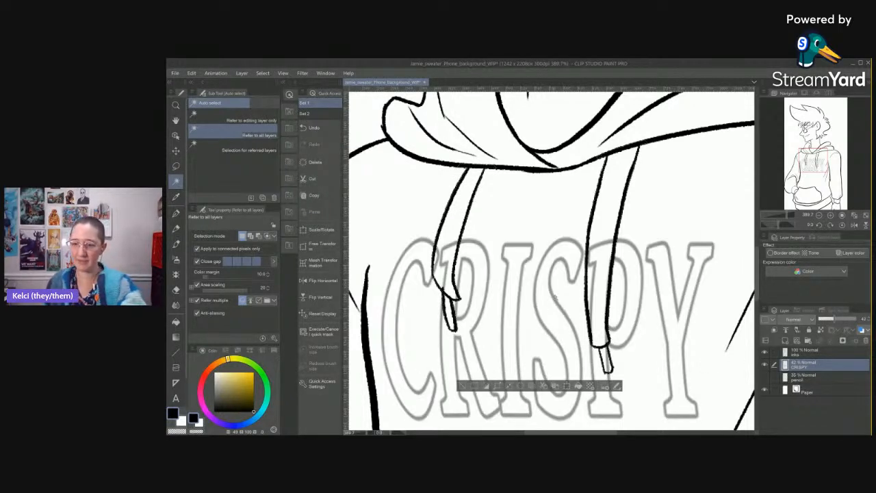
{"action": "left_click", "coordinate": [460, 388]}
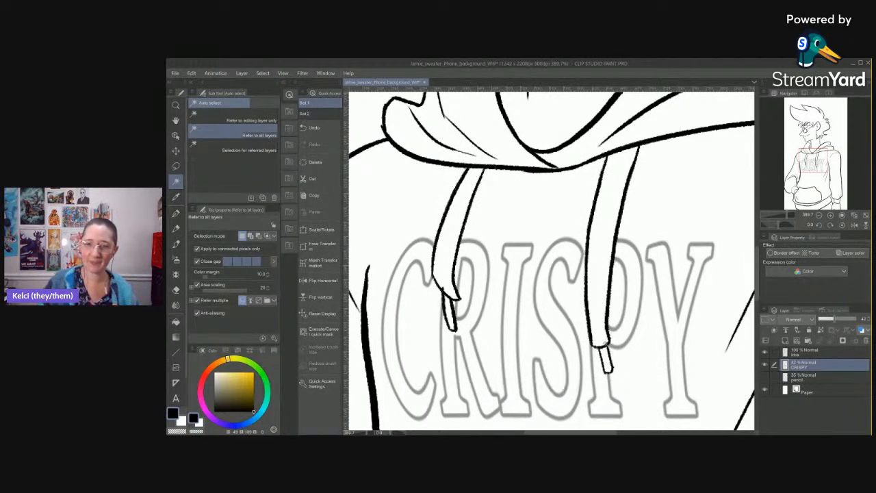
Set the CRISPY layer's opacity to 100%.
{"action": "scroll", "coordinate": [664, 322], "scroll_direction": "down", "scroll_amount": 5}
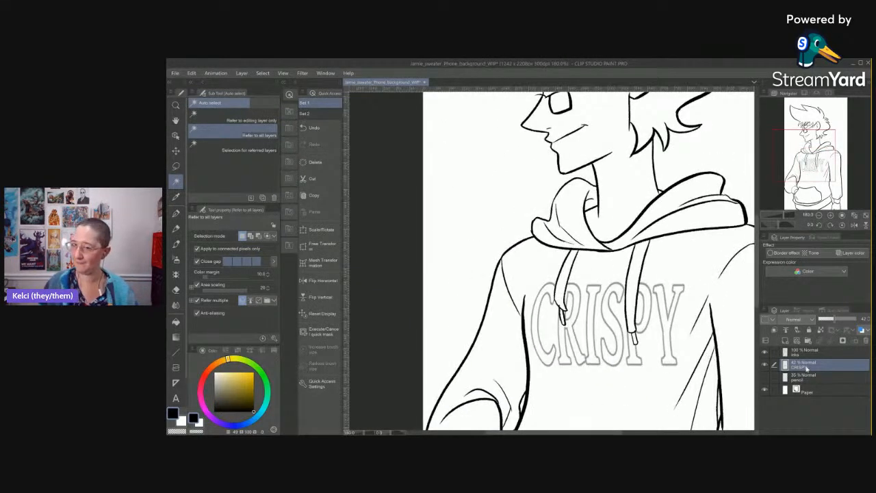
{"action": "left_click_drag", "start_coordinate": [834, 319], "coordinate": [858, 319]}
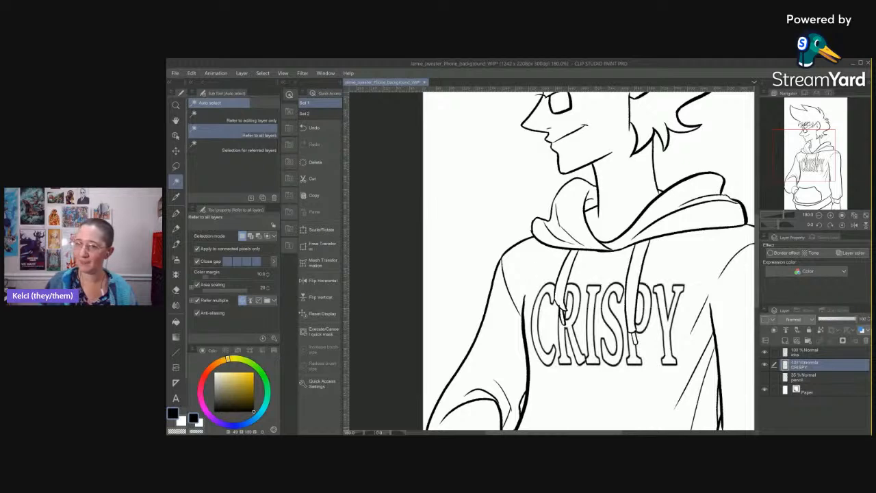
{"action": "scroll", "coordinate": [618, 290], "scroll_direction": "down", "scroll_amount": 4}
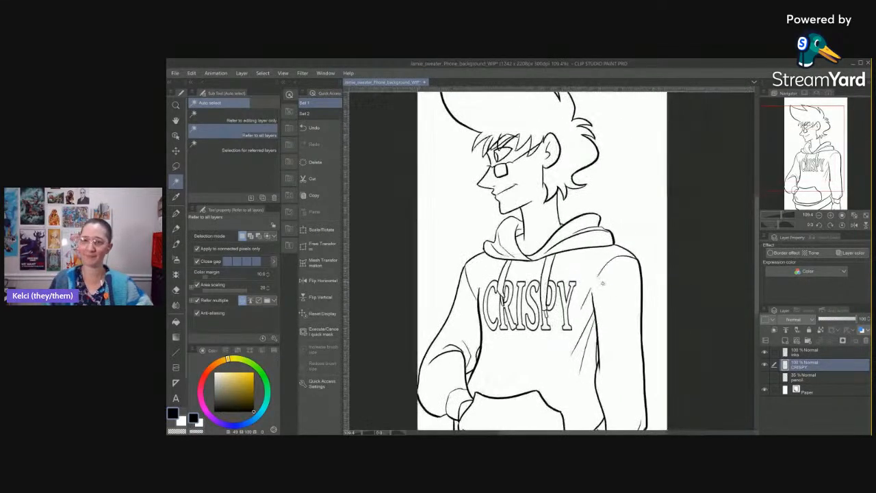
{"action": "scroll", "coordinate": [618, 291], "scroll_direction": "down", "scroll_amount": 3}
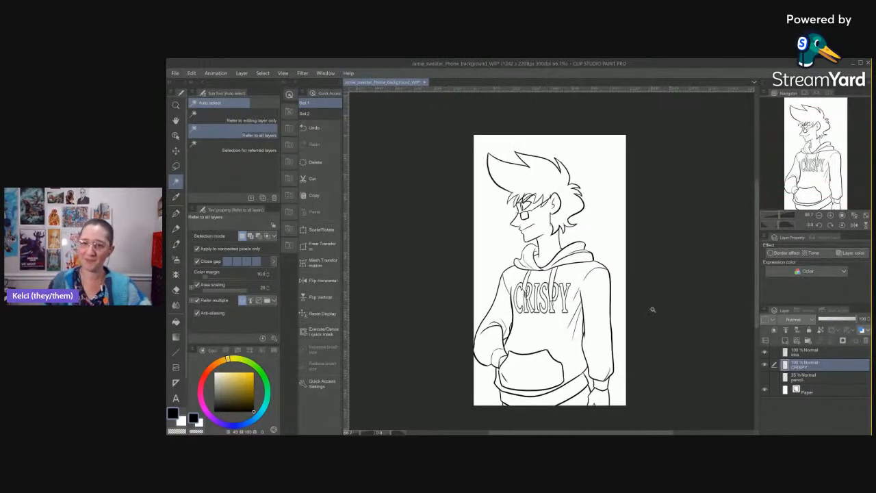
{"action": "left_click_drag", "start_coordinate": [658, 315], "coordinate": [659, 334]}
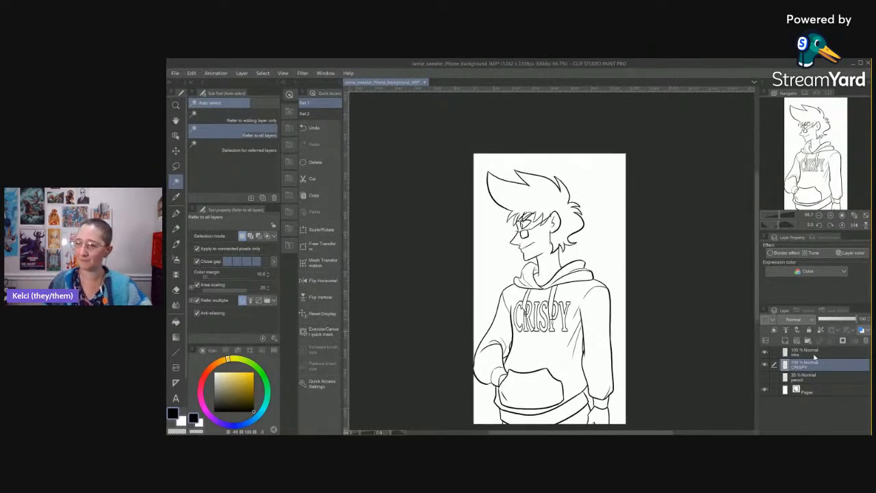
On the inks layer, lasso the area under the jaw and fill the shadow wedge beside the neck with black.
{"action": "left_click", "coordinate": [815, 354]}
{"action": "key", "text": "m"}
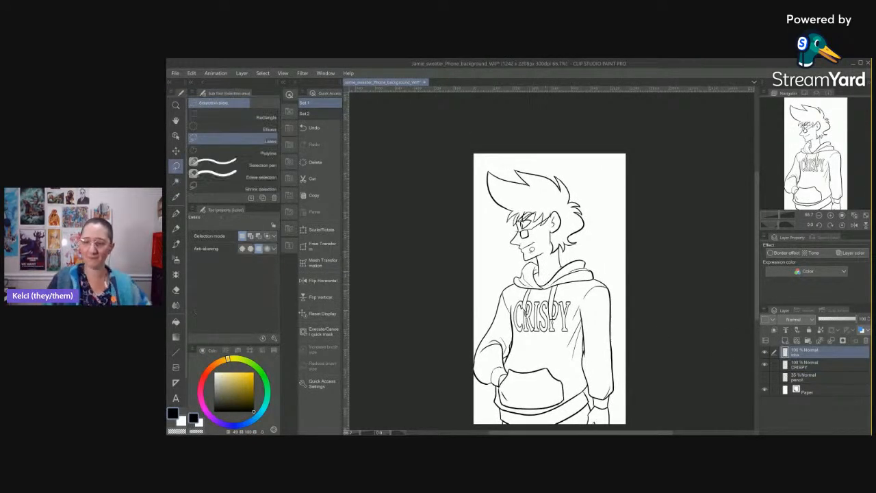
{"action": "scroll", "coordinate": [534, 250], "scroll_direction": "up", "scroll_amount": 6}
{"action": "scroll", "coordinate": [562, 247], "scroll_direction": "up", "scroll_amount": 3}
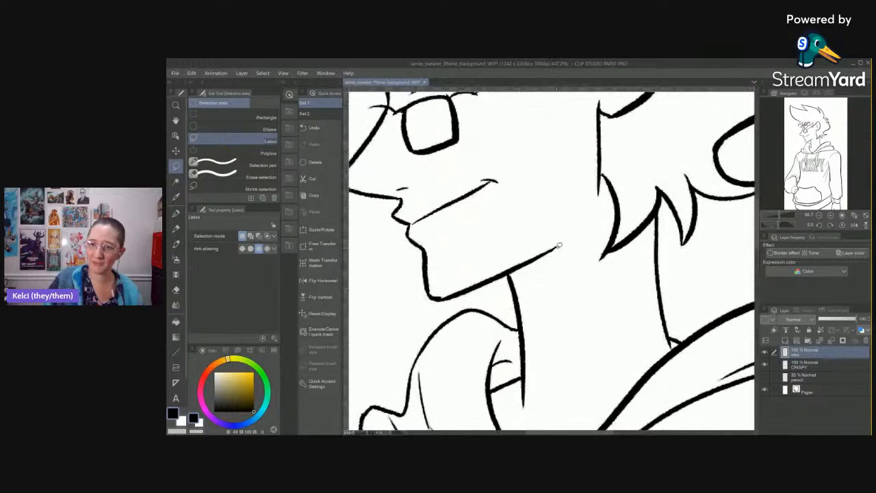
{"action": "mouse_move", "coordinate": [558, 245]}
{"action": "left_mouse_down"}
{"action": "mouse_move", "coordinate": [503, 236]}
{"action": "mouse_move", "coordinate": [539, 264]}
{"action": "left_mouse_up"}
{"action": "key", "text": "g"}
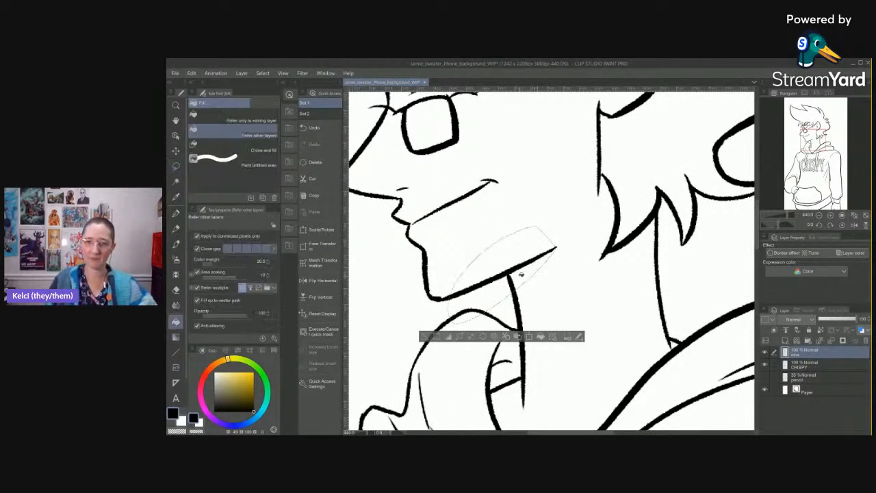
{"action": "left_click", "coordinate": [535, 264]}
{"action": "left_click", "coordinate": [423, 337]}
Lasso the hood opening at the front of the neck and fill its inner gap with black.
{"action": "key", "text": "m"}
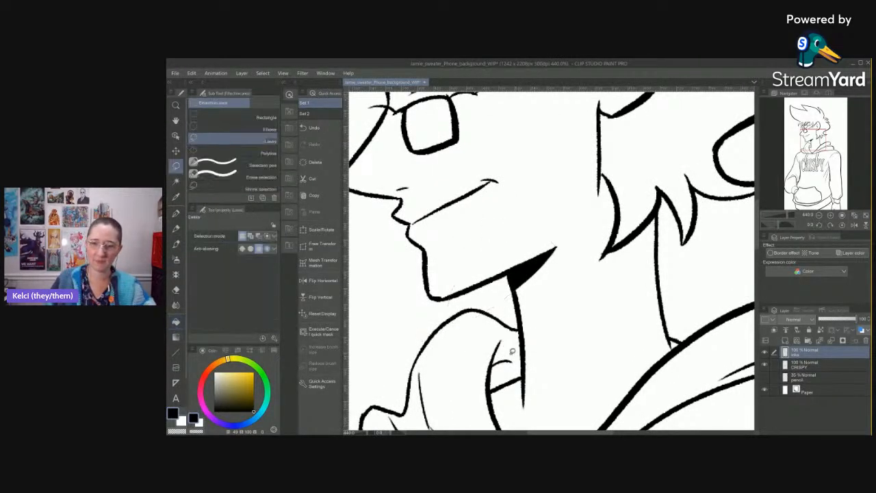
{"action": "mouse_move", "coordinate": [550, 319]}
{"action": "left_mouse_down"}
{"action": "mouse_move", "coordinate": [553, 356]}
{"action": "mouse_move", "coordinate": [454, 398]}
{"action": "mouse_move", "coordinate": [475, 359]}
{"action": "left_mouse_up"}
{"action": "key", "text": "g"}
{"action": "left_click", "coordinate": [504, 373]}
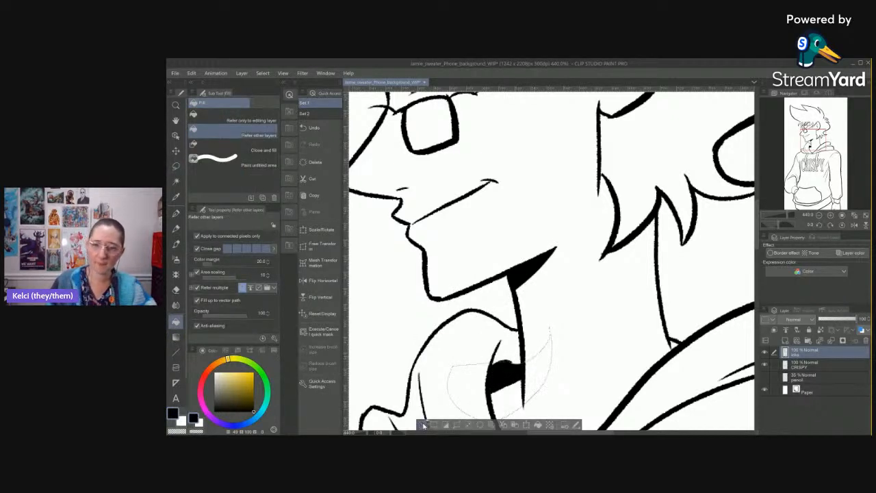
{"action": "left_click", "coordinate": [422, 424]}
Black in the small corner where the back of the neck meets the hood, switching to the Real G-Pen.
{"action": "left_click_drag", "start_coordinate": [674, 345], "coordinate": [638, 284]}
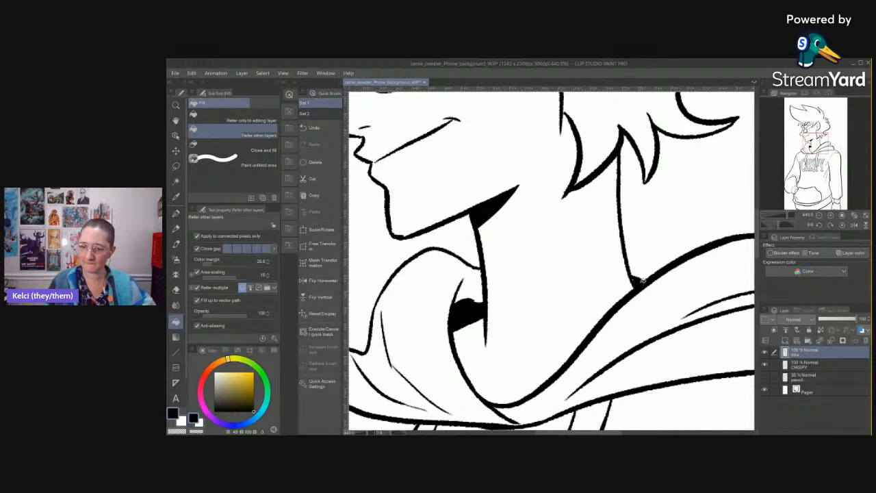
{"action": "key", "text": "p"}
{"action": "key", "text": "comma"}
{"action": "key", "text": "comma"}
{"action": "key", "text": "comma"}
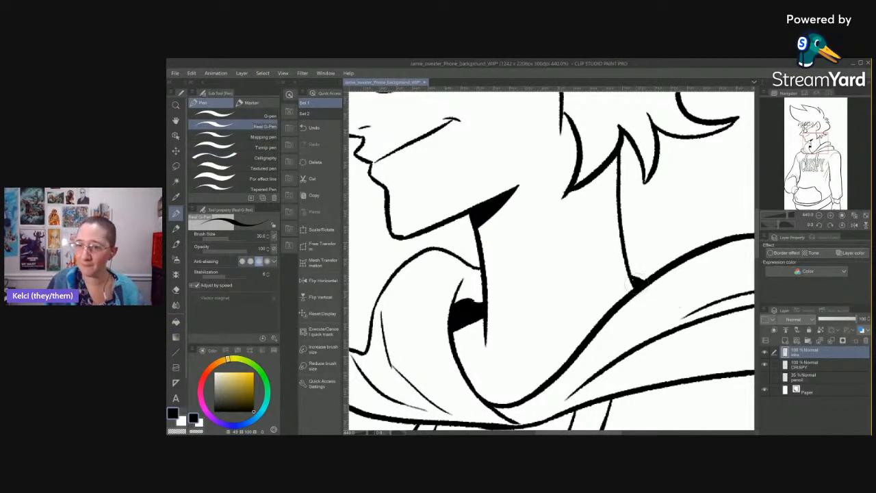
{"action": "scroll", "coordinate": [628, 281], "scroll_direction": "down", "scroll_amount": 6}
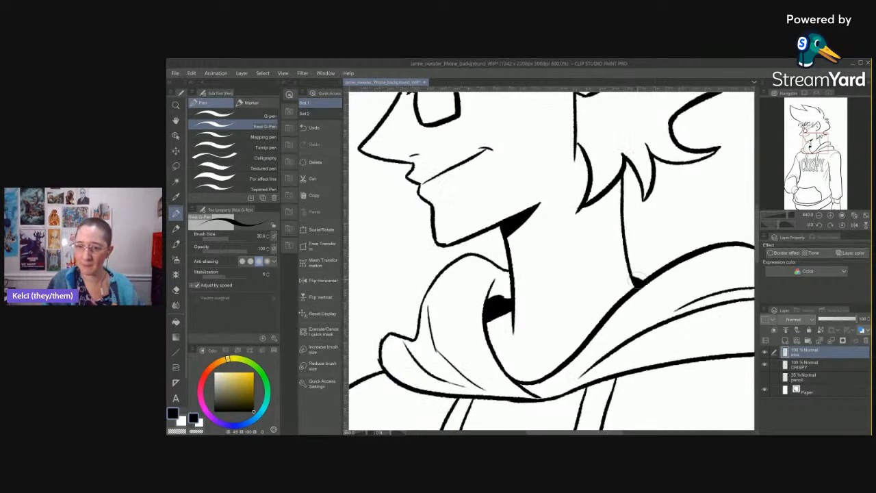
{"action": "scroll", "coordinate": [656, 272], "scroll_direction": "down", "scroll_amount": 5}
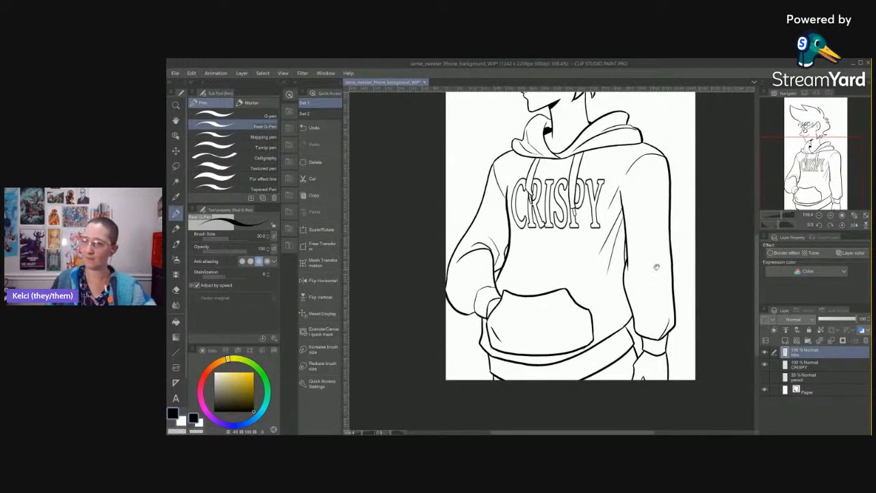
Group the CRISPY lettering layer and the inks layer into a folder named inks.
{"action": "scroll", "coordinate": [655, 269], "scroll_direction": "up", "scroll_amount": 3}
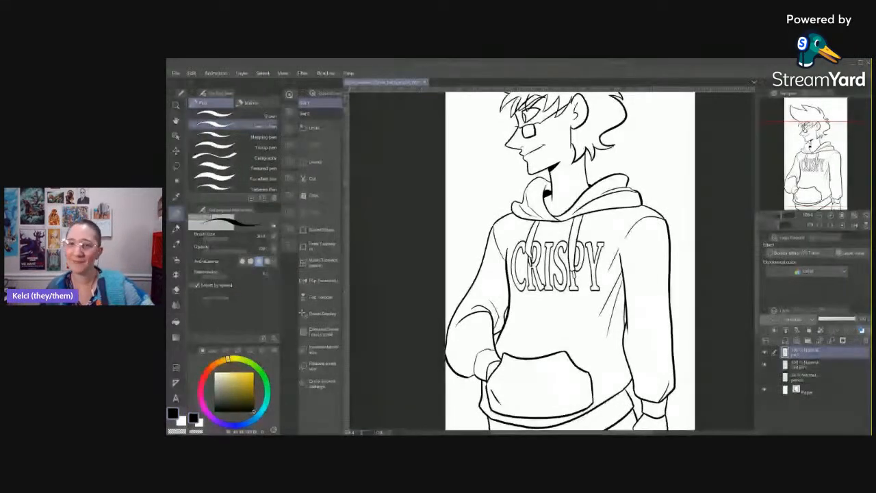
{"action": "left_click_drag", "start_coordinate": [665, 296], "coordinate": [626, 357]}
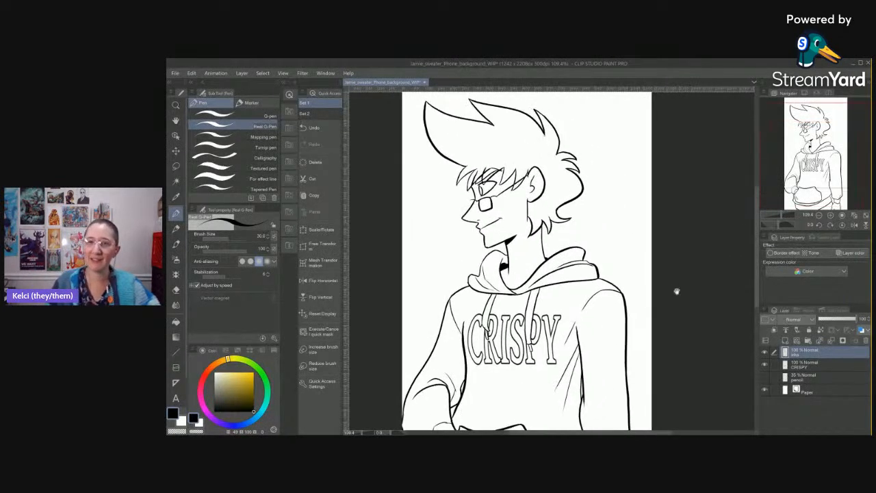
{"action": "left_click_drag", "start_coordinate": [675, 290], "coordinate": [699, 310]}
{"action": "left_click", "coordinate": [826, 378]}
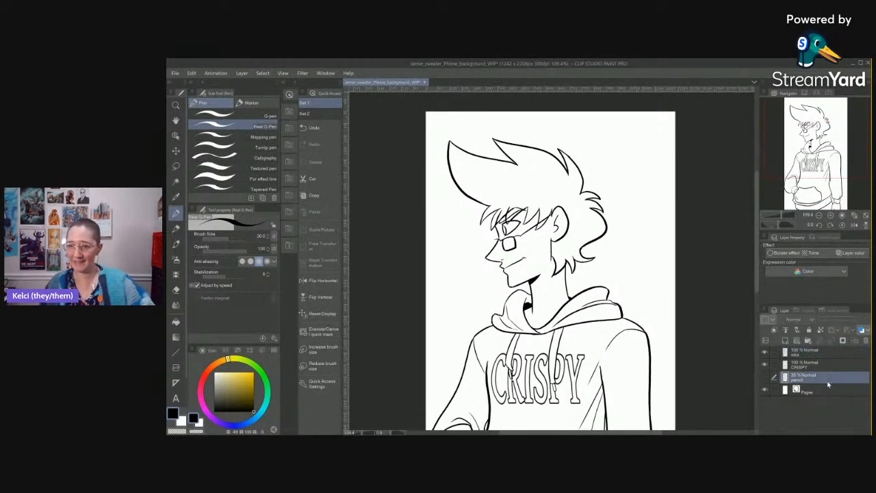
{"action": "left_click", "coordinate": [820, 367]}
{"action": "left_click", "coordinate": [818, 351], "text": "ctrl"}
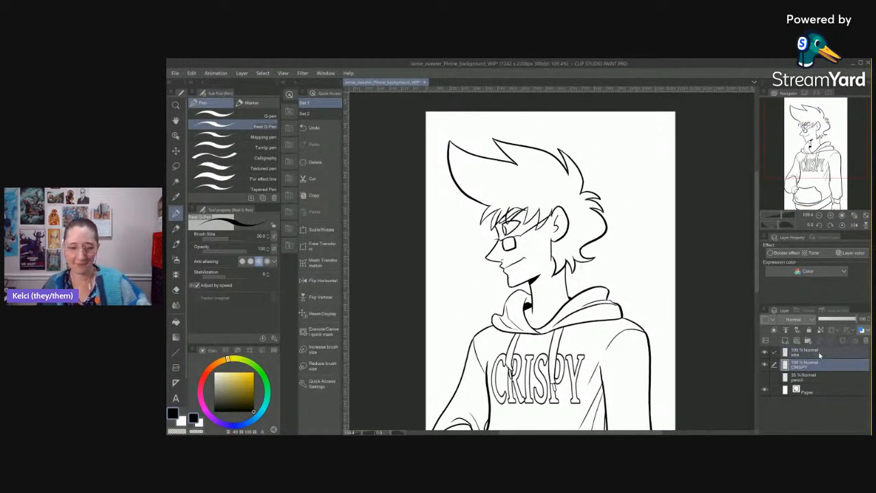
{"action": "key", "text": "ctrl+g"}
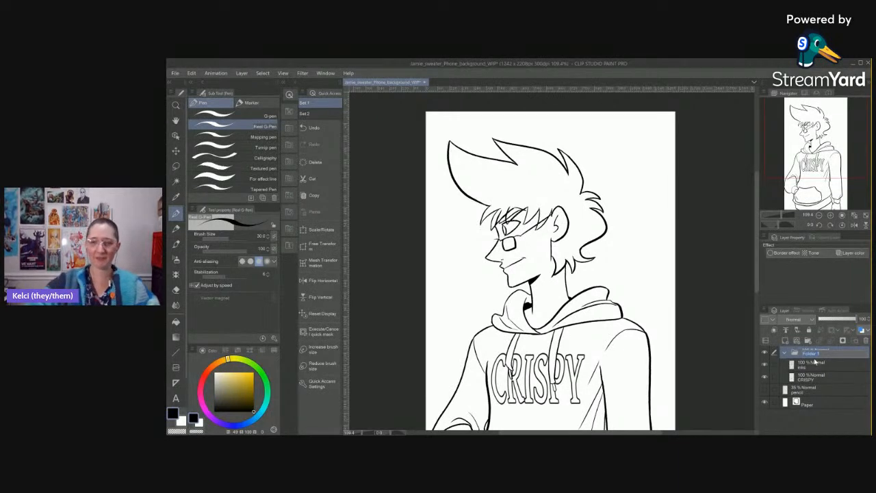
{"action": "type", "text": "inks"}
{"action": "key", "text": "Return"}
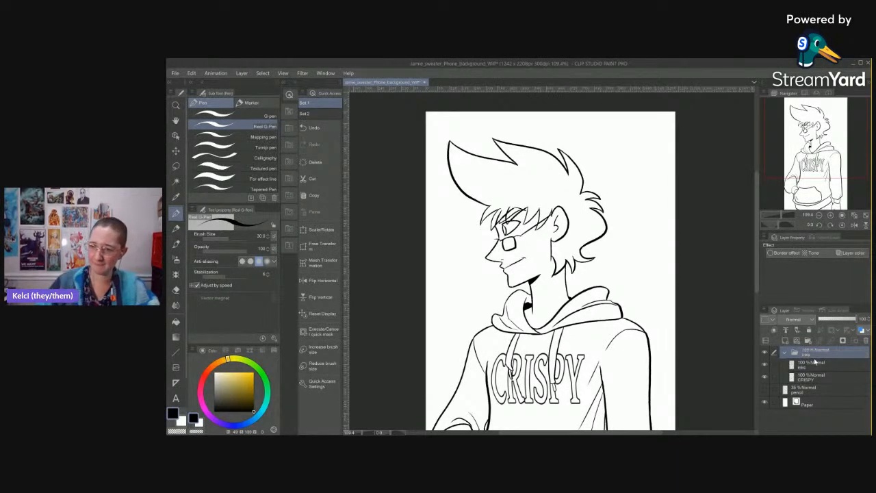
Collapse the inks folder and add a new layer named color flats directly above the pencil layer.
{"action": "left_click", "coordinate": [785, 352]}
{"action": "left_click", "coordinate": [820, 367]}
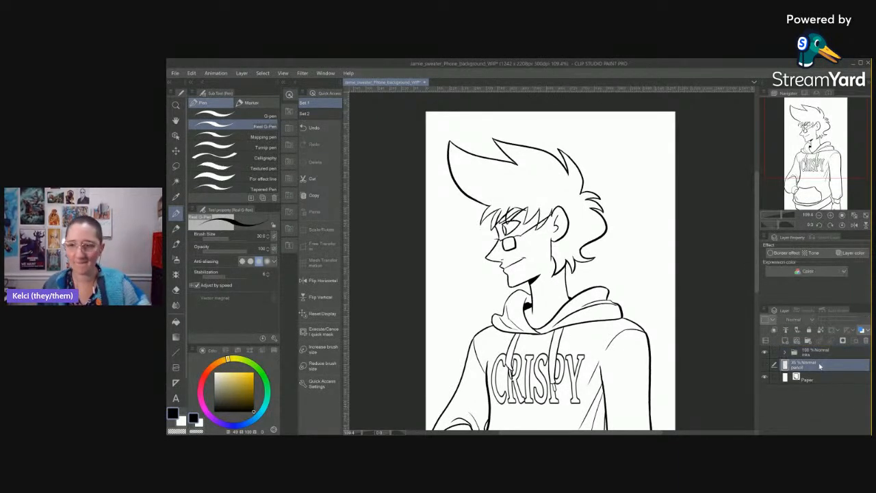
{"action": "key", "text": "ctrl+shift+n"}
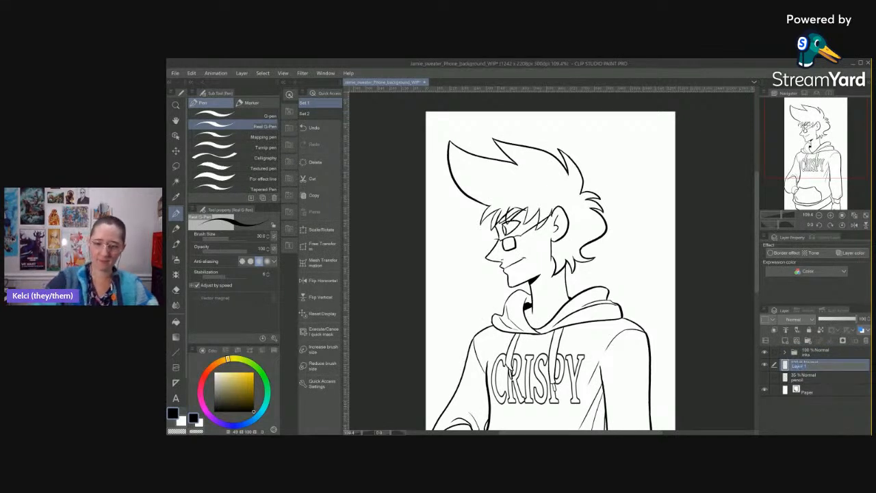
{"action": "key", "text": "Return"}
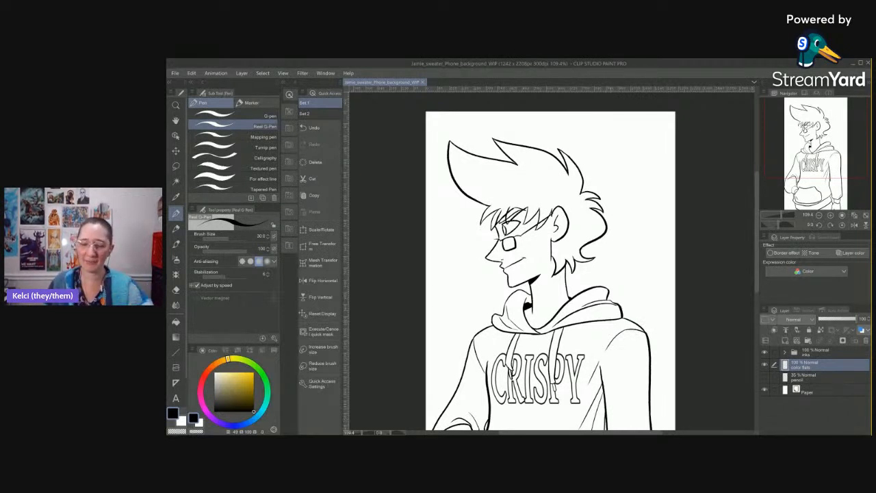
Open the Jamie_Character_Sheet file from the 1. WIPS folder of The Legend of Jamie Roberts' Animation Packet.
{"action": "key", "text": "ctrl+o"}
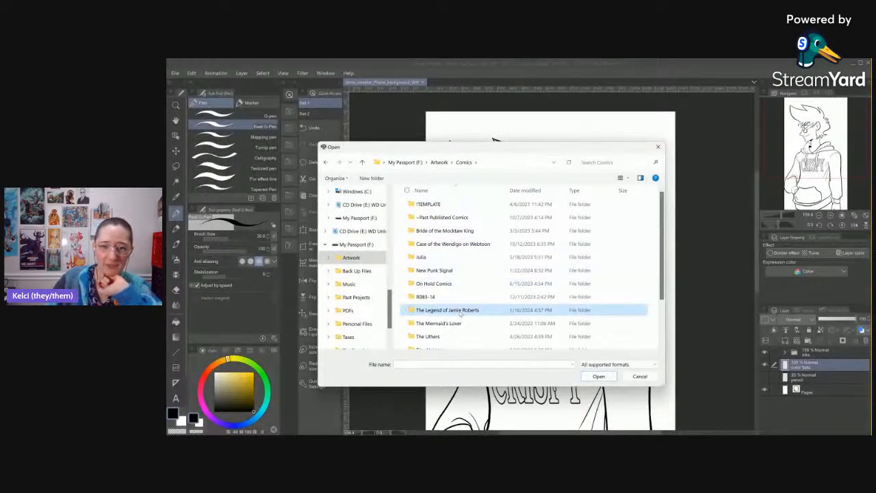
{"action": "double_click", "coordinate": [459, 308]}
{"action": "double_click", "coordinate": [473, 263]}
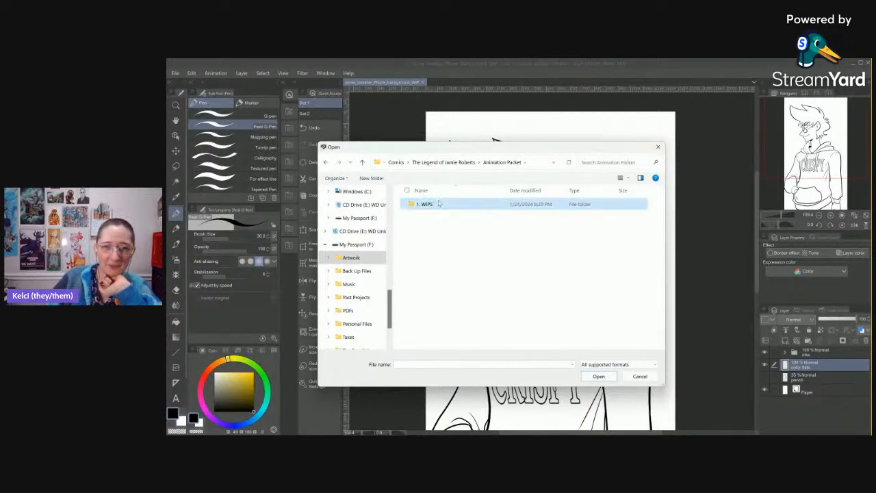
{"action": "double_click", "coordinate": [440, 203]}
{"action": "left_click", "coordinate": [598, 215]}
{"action": "left_click", "coordinate": [596, 376]}
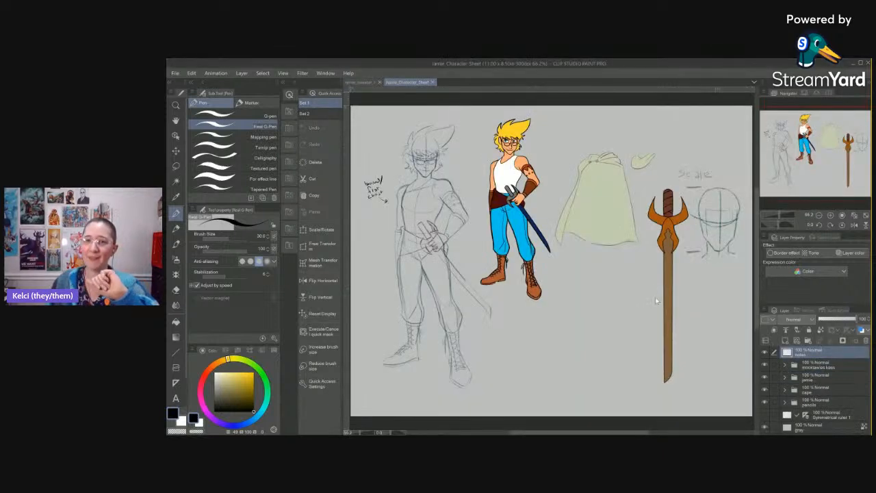
Examine the colored character figure on the reference sheet for its hair, skin and clothing colors.
{"action": "left_click_drag", "start_coordinate": [590, 275], "coordinate": [601, 326]}
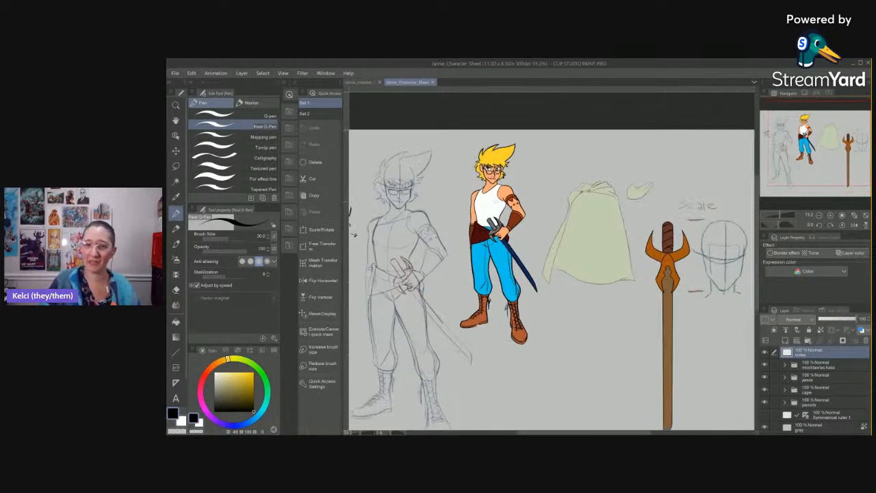
{"action": "scroll", "coordinate": [493, 209], "scroll_direction": "up", "scroll_amount": 2}
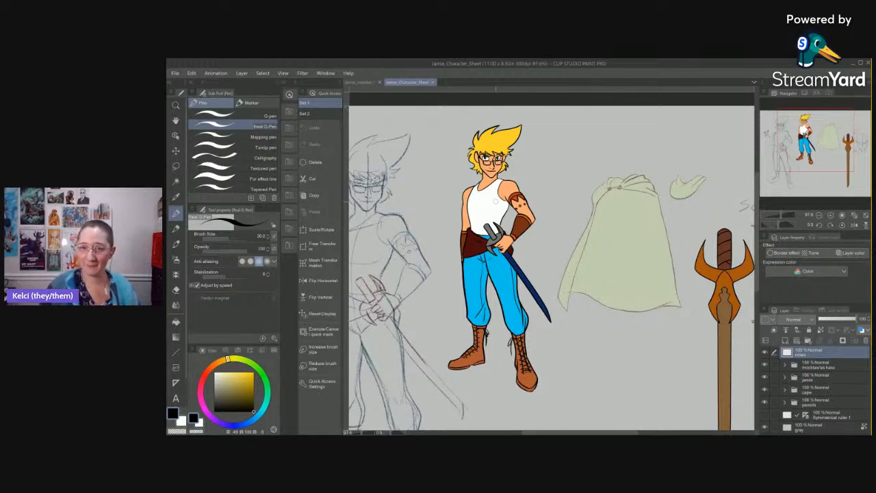
{"action": "scroll", "coordinate": [496, 201], "scroll_direction": "down", "scroll_amount": 2}
{"action": "scroll", "coordinate": [496, 201], "scroll_direction": "up", "scroll_amount": 2}
{"action": "scroll", "coordinate": [496, 200], "scroll_direction": "down", "scroll_amount": 2}
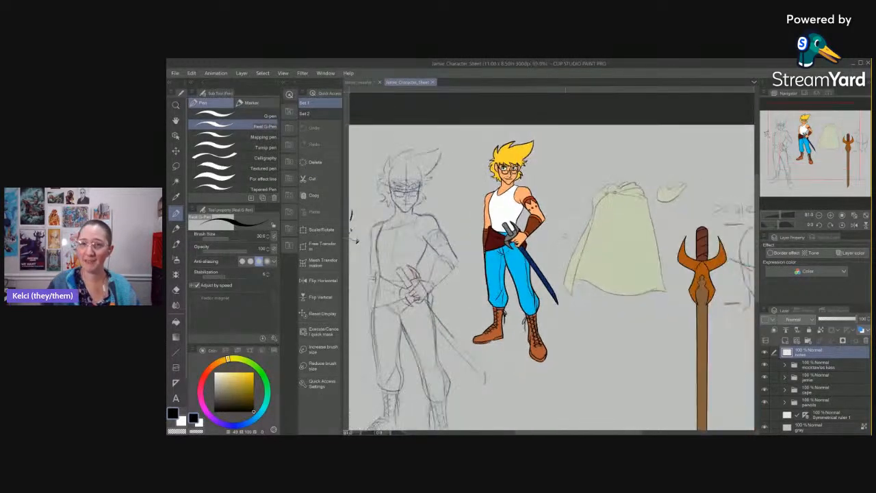
{"action": "scroll", "coordinate": [565, 234], "scroll_direction": "down", "scroll_amount": 2}
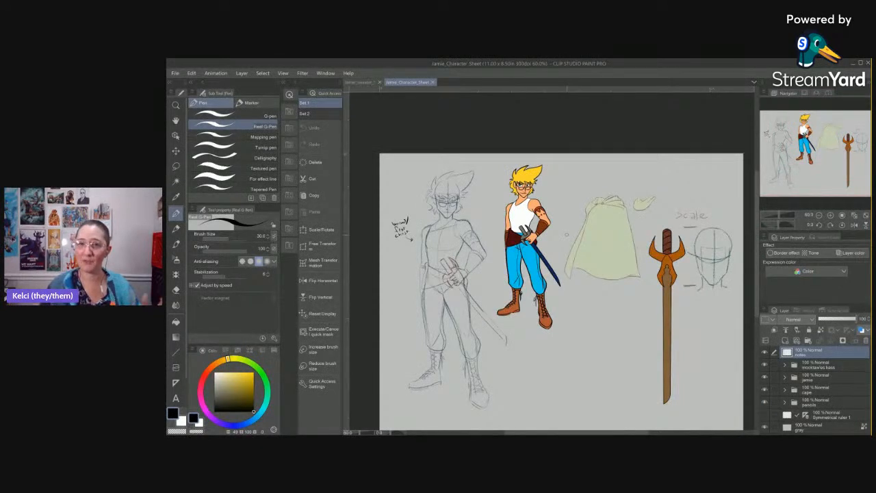
Review the character sheet's pencil sketch, colored figure, cape and sword as reference for the hoodie drawing.
{"action": "scroll", "coordinate": [566, 234], "scroll_direction": "up", "scroll_amount": 3}
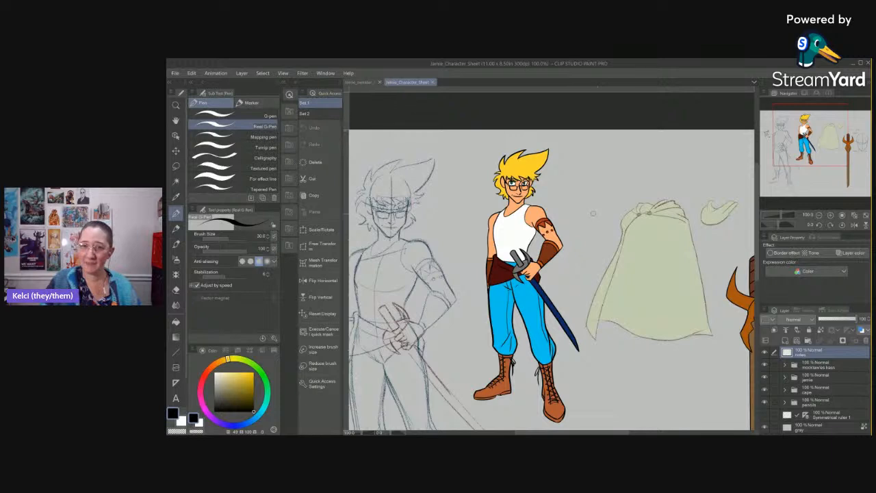
{"action": "scroll", "coordinate": [597, 216], "scroll_direction": "down", "scroll_amount": 4}
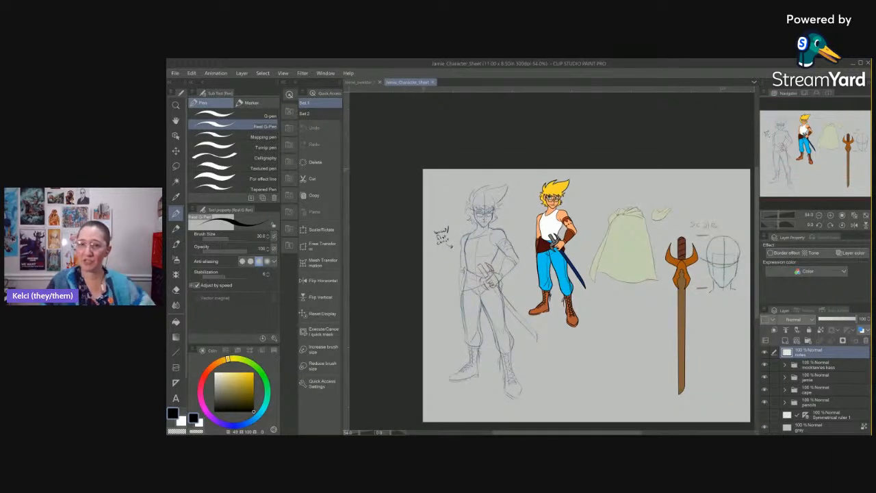
{"action": "left_click_drag", "start_coordinate": [637, 301], "coordinate": [578, 302]}
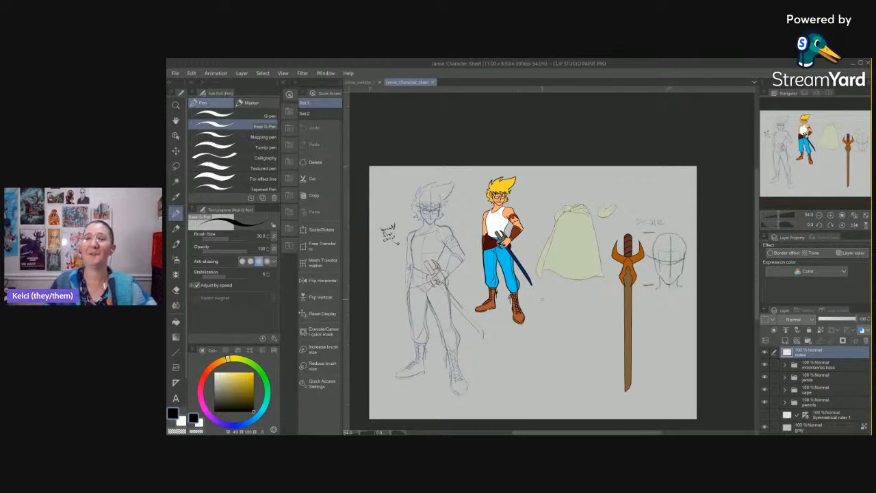
{"action": "scroll", "coordinate": [501, 239], "scroll_direction": "up", "scroll_amount": 5}
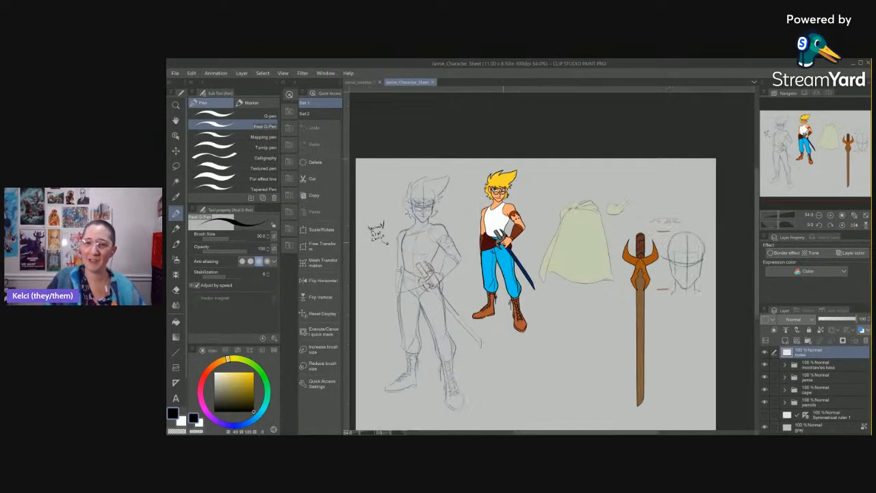
{"action": "scroll", "coordinate": [510, 260], "scroll_direction": "down", "scroll_amount": 1}
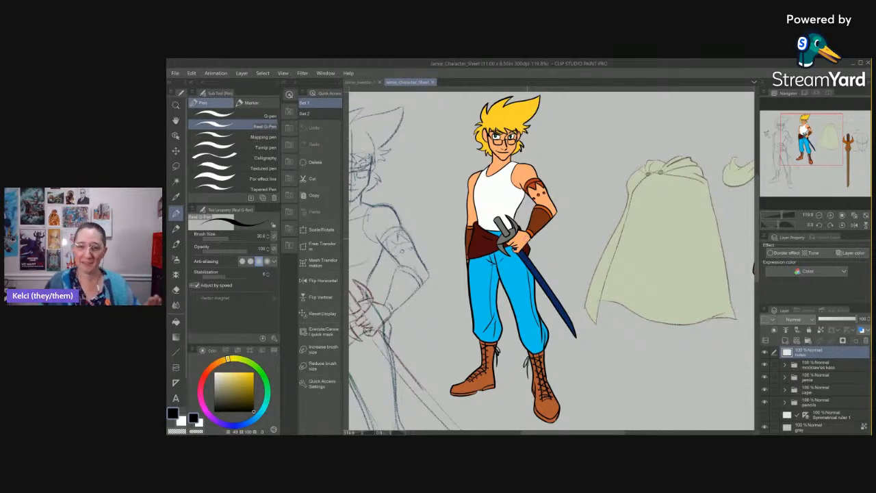
{"action": "scroll", "coordinate": [551, 260], "scroll_direction": "down", "scroll_amount": 5}
{"action": "scroll", "coordinate": [551, 294], "scroll_direction": "up", "scroll_amount": 1}
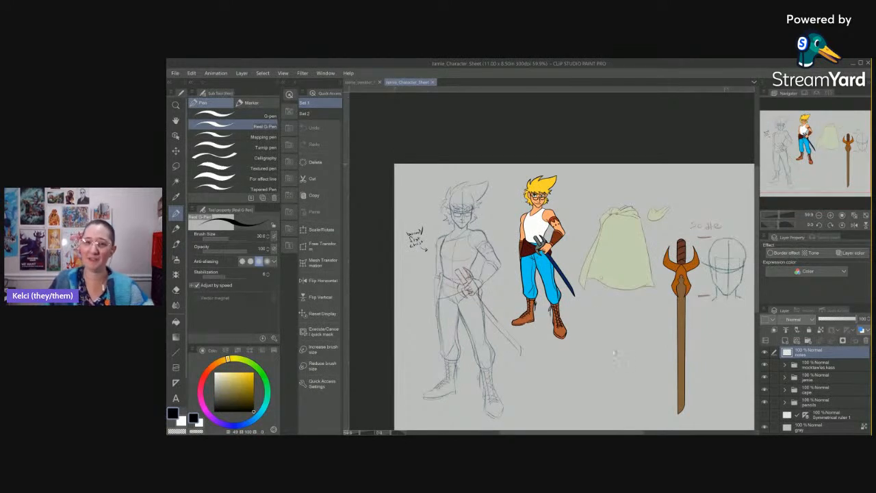
{"action": "scroll", "coordinate": [564, 285], "scroll_direction": "down", "scroll_amount": 1}
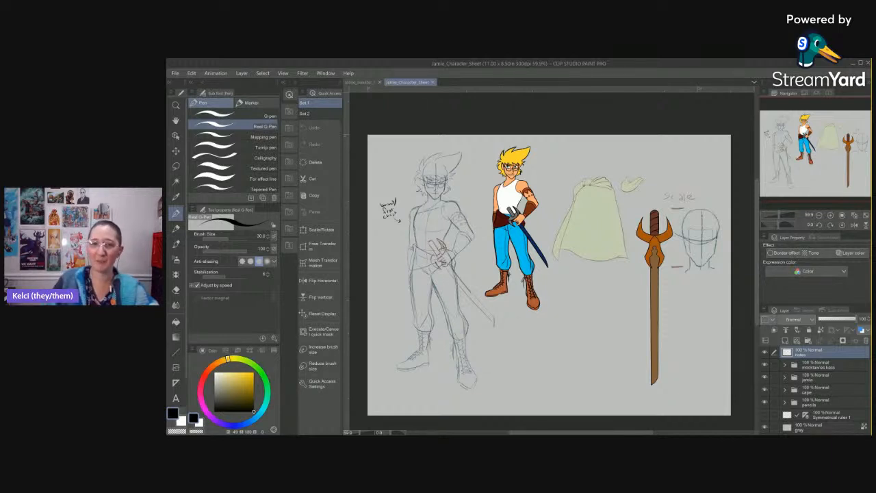
{"action": "left_click_drag", "start_coordinate": [593, 334], "coordinate": [580, 336]}
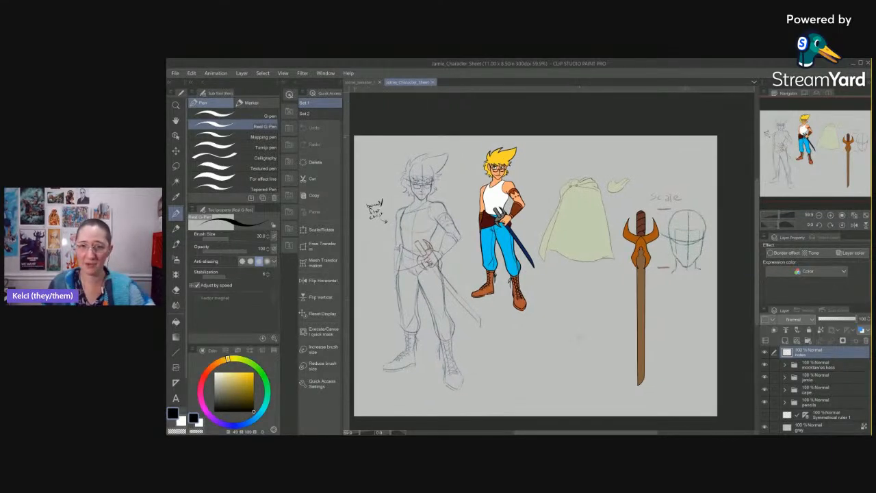
{"action": "left_click_drag", "start_coordinate": [552, 285], "coordinate": [555, 305]}
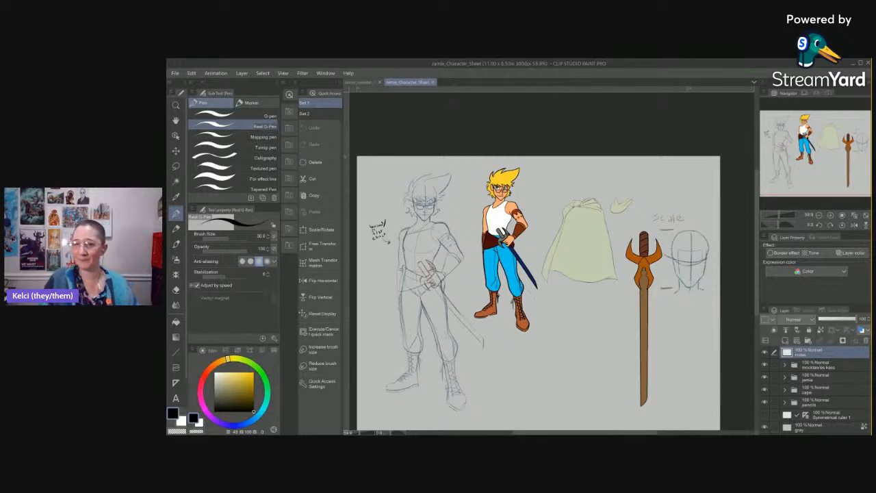
{"action": "scroll", "coordinate": [520, 246], "scroll_direction": "up", "scroll_amount": 3}
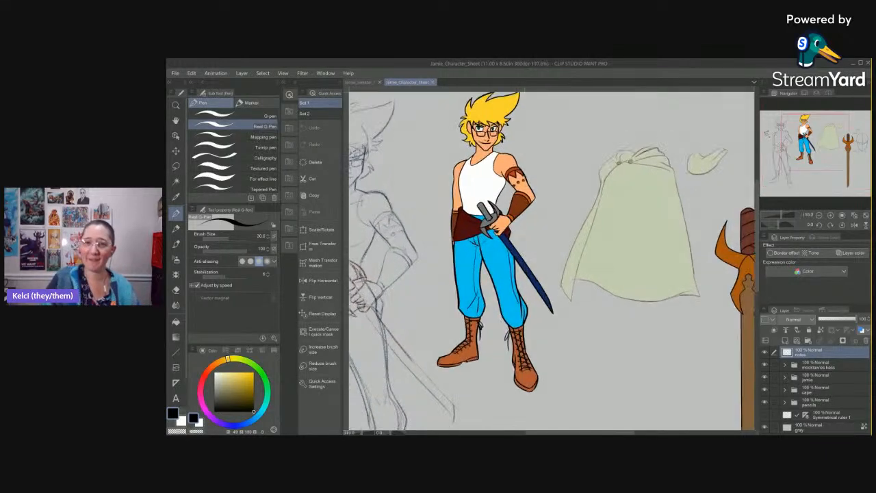
{"action": "scroll", "coordinate": [520, 204], "scroll_direction": "down", "scroll_amount": 1}
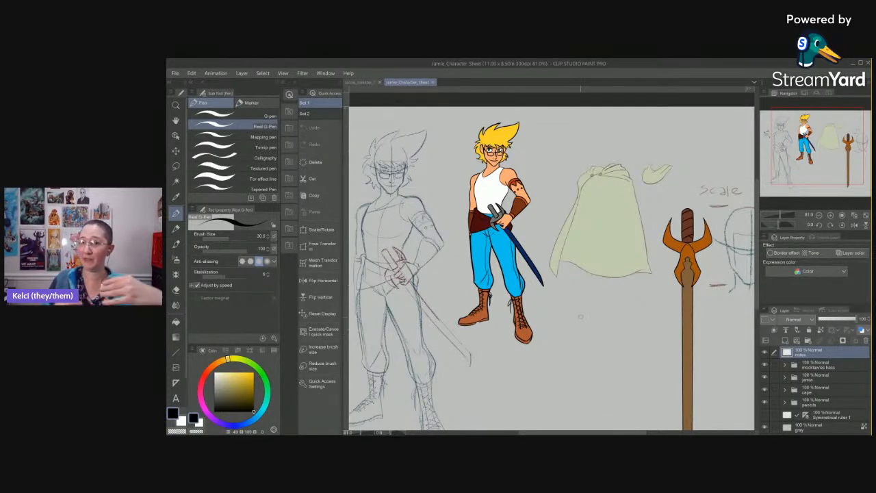
{"action": "mouse_move", "coordinate": [581, 316]}
{"action": "left_mouse_down"}
{"action": "mouse_move", "coordinate": [500, 280]}
{"action": "mouse_move", "coordinate": [494, 241]}
{"action": "left_mouse_up"}
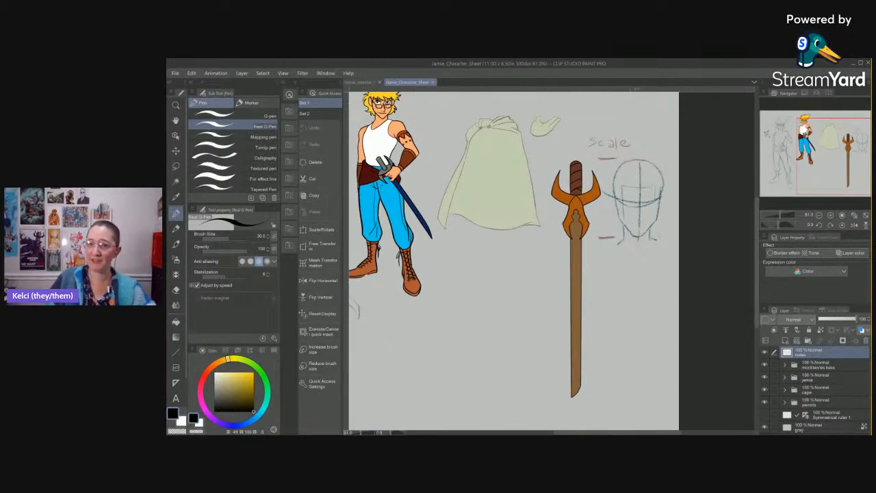
{"action": "left_click_drag", "start_coordinate": [548, 281], "coordinate": [617, 320]}
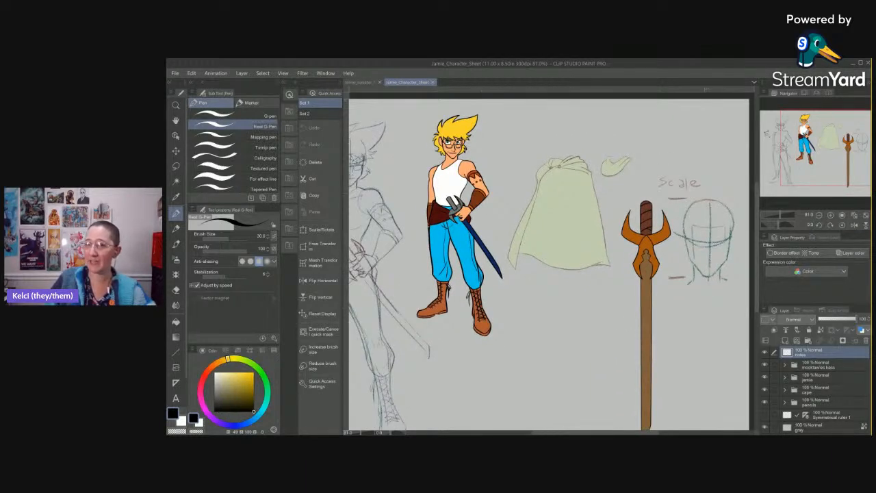
{"action": "left_click_drag", "start_coordinate": [568, 212], "coordinate": [639, 246]}
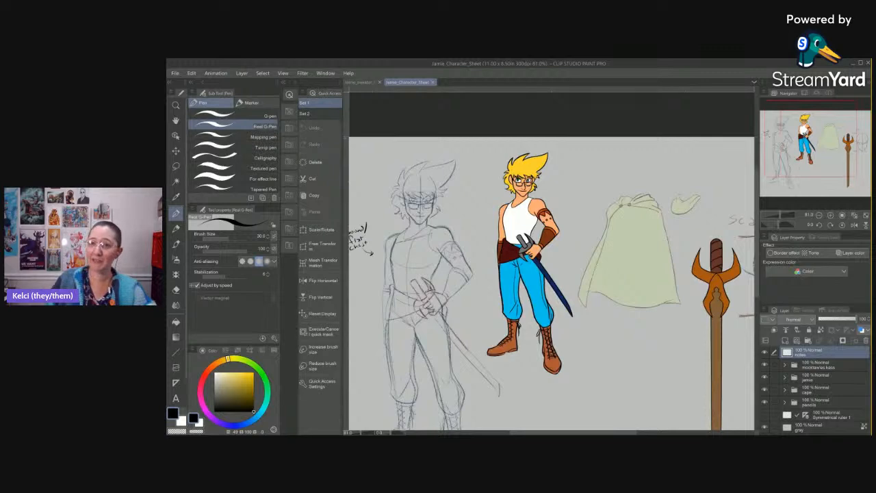
{"action": "scroll", "coordinate": [619, 199], "scroll_direction": "up", "scroll_amount": 5}
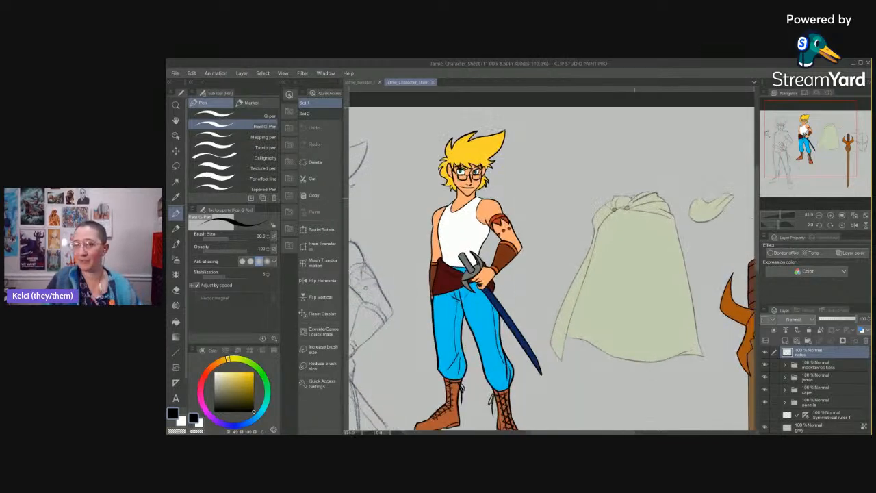
{"action": "scroll", "coordinate": [619, 205], "scroll_direction": "down", "scroll_amount": 5}
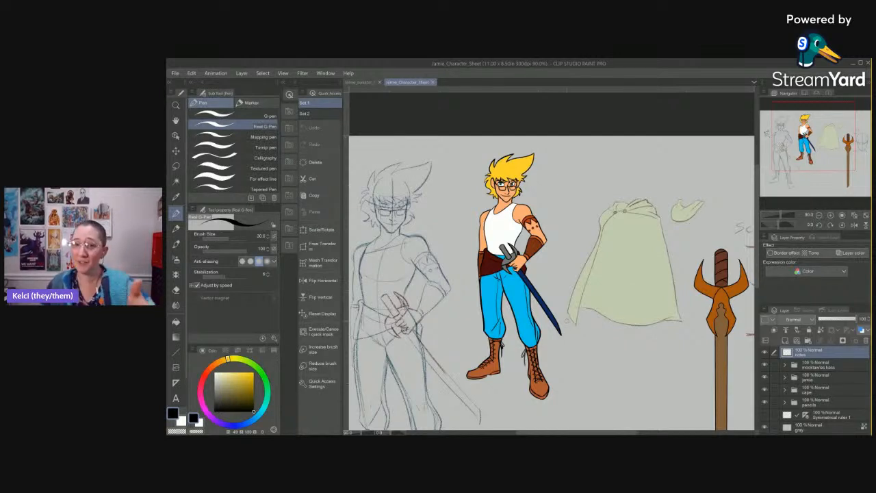
{"action": "scroll", "coordinate": [513, 274], "scroll_direction": "up", "scroll_amount": 2}
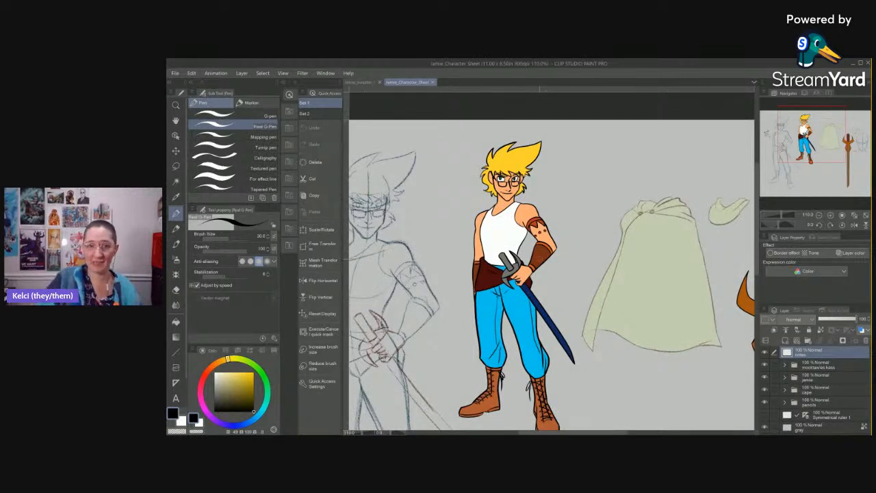
Close the character sheet document and load Jamie_Character_Sheet from Animation Packet's 1. WIPS folder as a Sub View reference.
{"action": "left_click", "coordinate": [433, 83]}
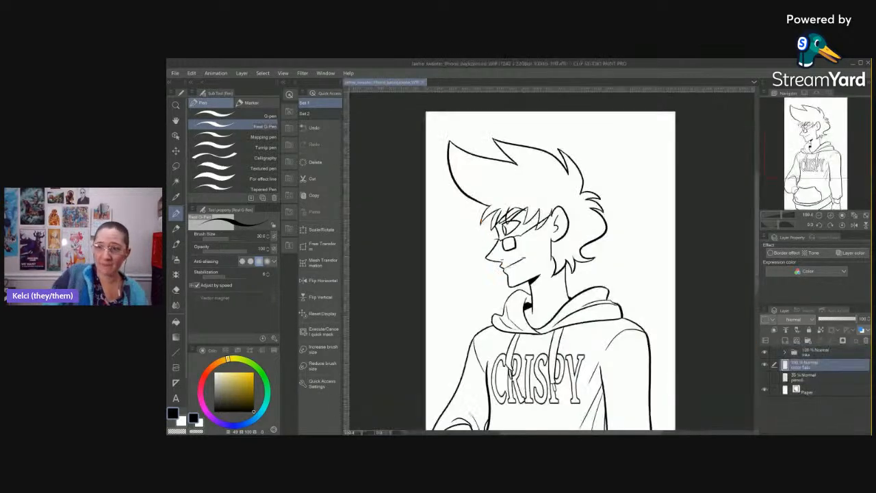
{"action": "left_click", "coordinate": [806, 93]}
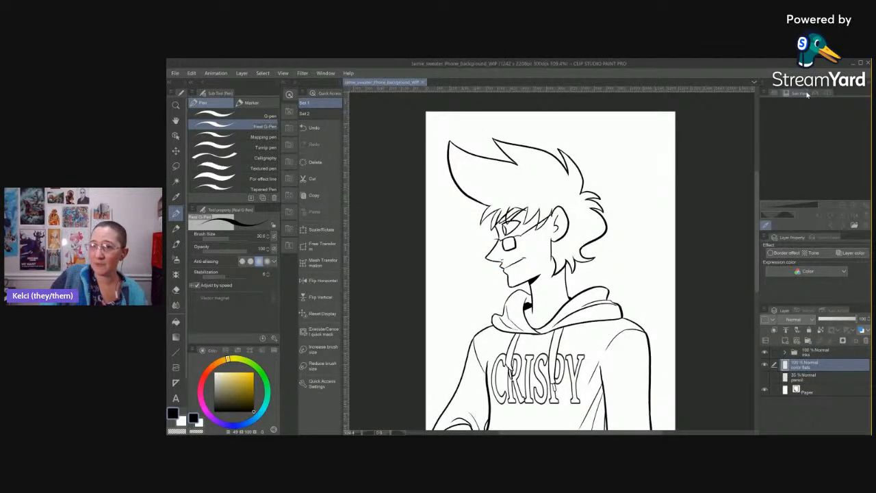
{"action": "left_click", "coordinate": [857, 227]}
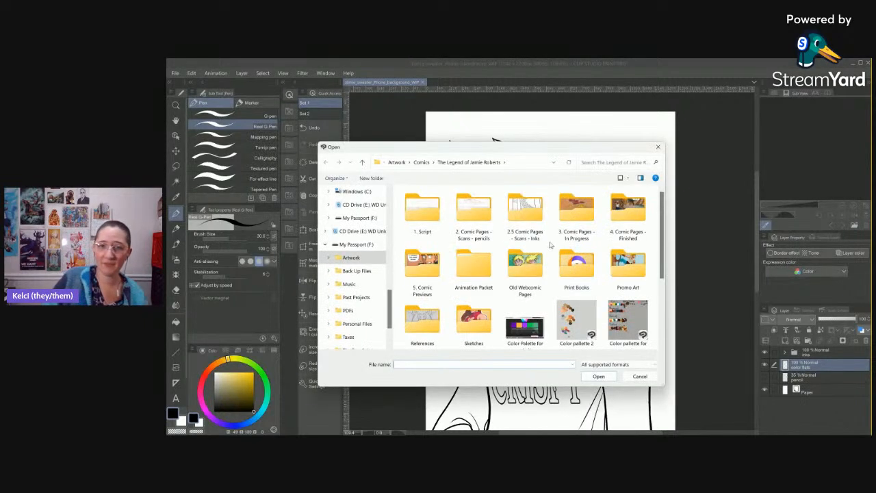
{"action": "double_click", "coordinate": [481, 271]}
{"action": "double_click", "coordinate": [462, 203]}
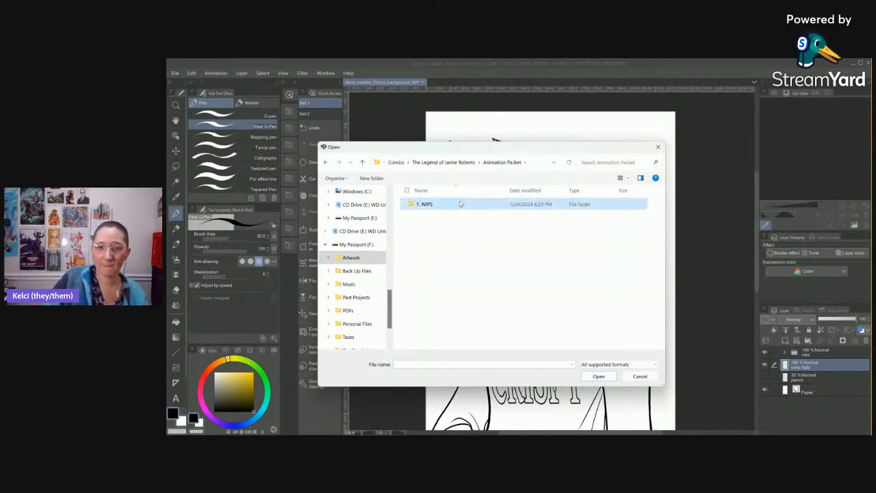
{"action": "left_click", "coordinate": [608, 226]}
{"action": "left_click", "coordinate": [599, 376]}
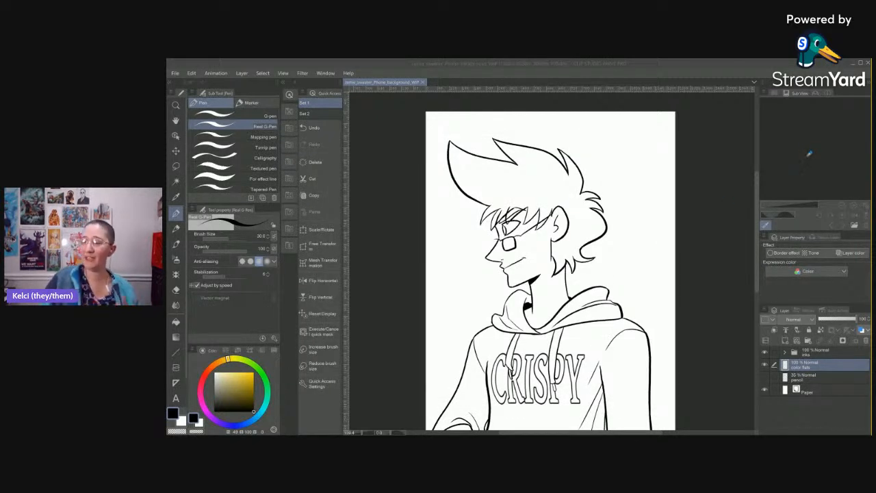
Sample the peach skin tone from the colored figure in the Sub View reference as the drawing color.
{"action": "scroll", "coordinate": [807, 114], "scroll_direction": "up", "scroll_amount": 6}
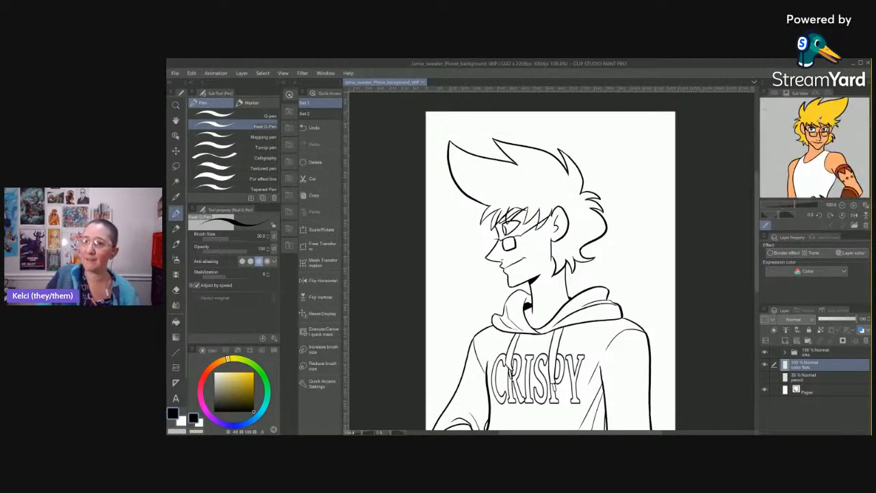
{"action": "left_click", "coordinate": [799, 166]}
{"action": "scroll", "coordinate": [802, 168], "scroll_direction": "down", "scroll_amount": 2}
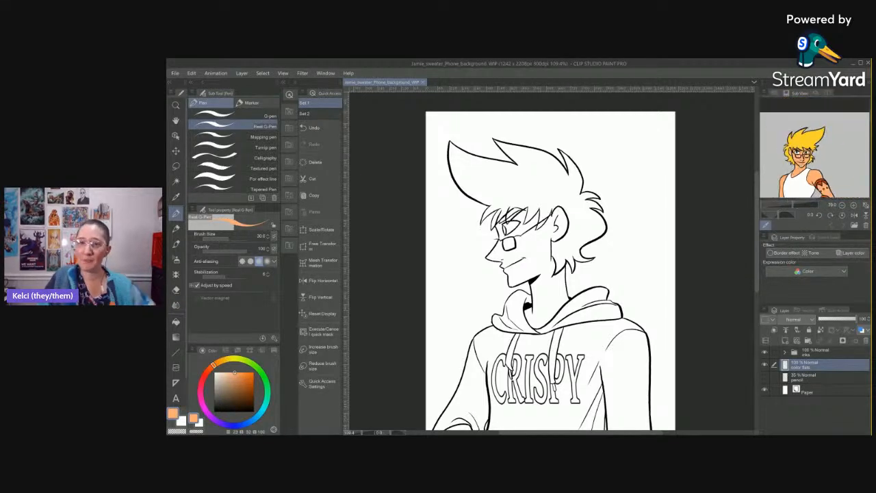
Hide the white Paper layer beneath the inked figure.
{"action": "key", "text": "g"}
{"action": "key", "text": "g"}
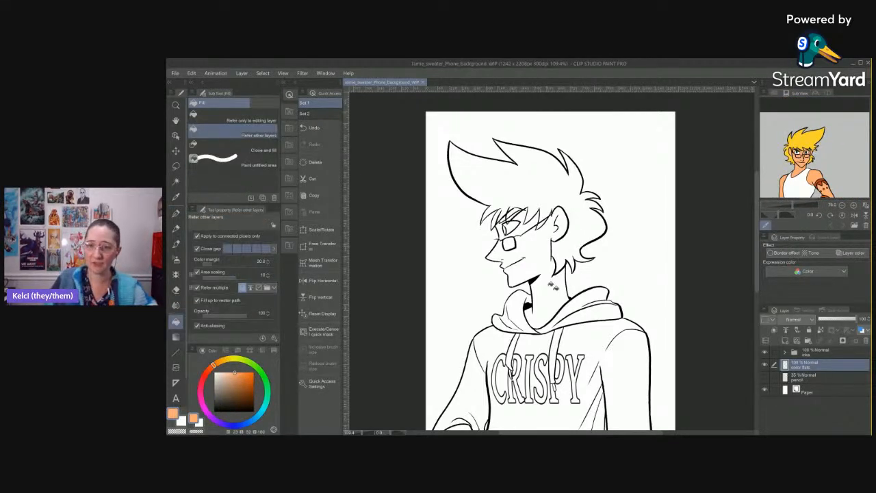
{"action": "scroll", "coordinate": [647, 283], "scroll_direction": "down", "scroll_amount": 1}
{"action": "scroll", "coordinate": [650, 260], "scroll_direction": "down", "scroll_amount": 3}
{"action": "scroll", "coordinate": [655, 242], "scroll_direction": "down", "scroll_amount": 2}
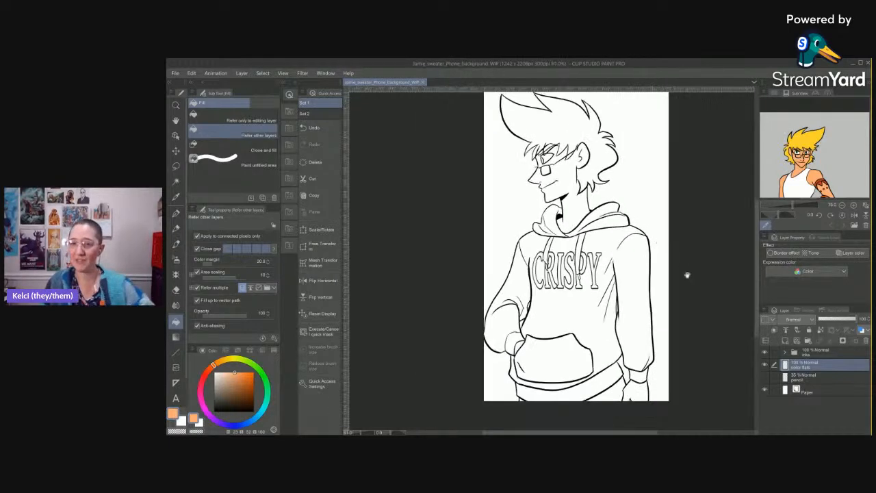
{"action": "scroll", "coordinate": [686, 275], "scroll_direction": "right", "scroll_amount": 2}
{"action": "left_click", "coordinate": [765, 389]}
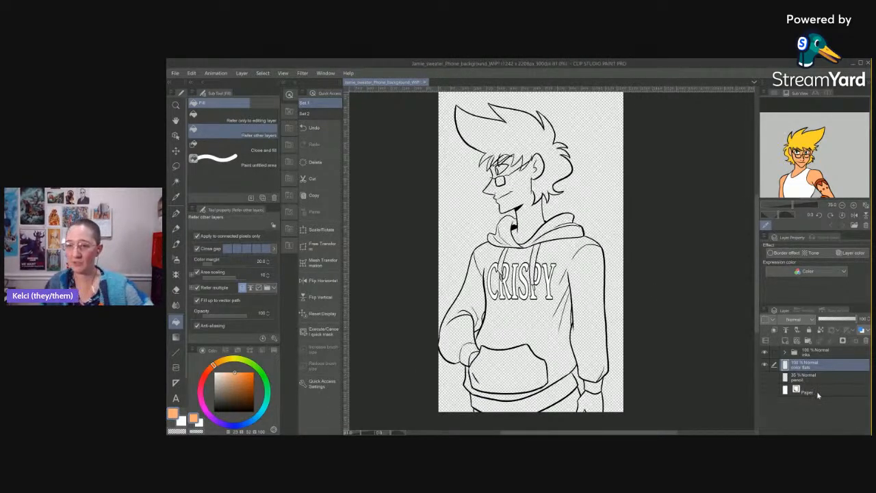
Select the gaps between both arms and the torso with Auto select referring to all layers, and invert the selection.
{"action": "key", "text": "w"}
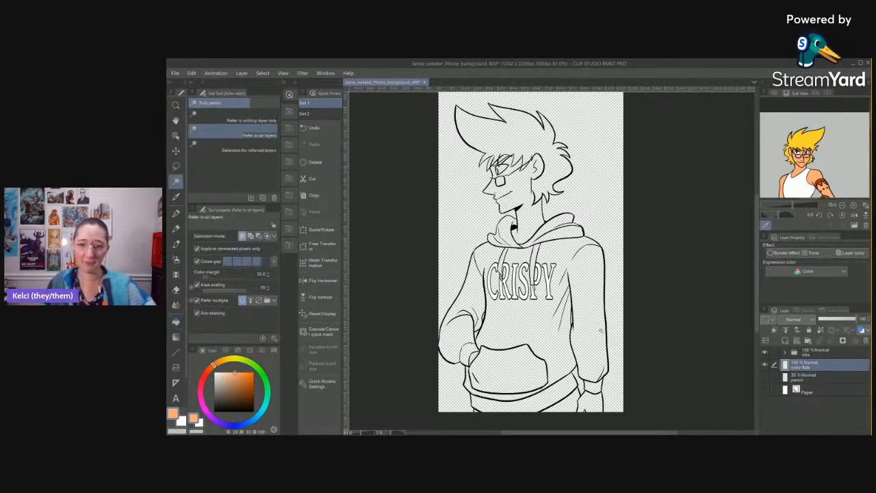
{"action": "left_click", "coordinate": [479, 335]}
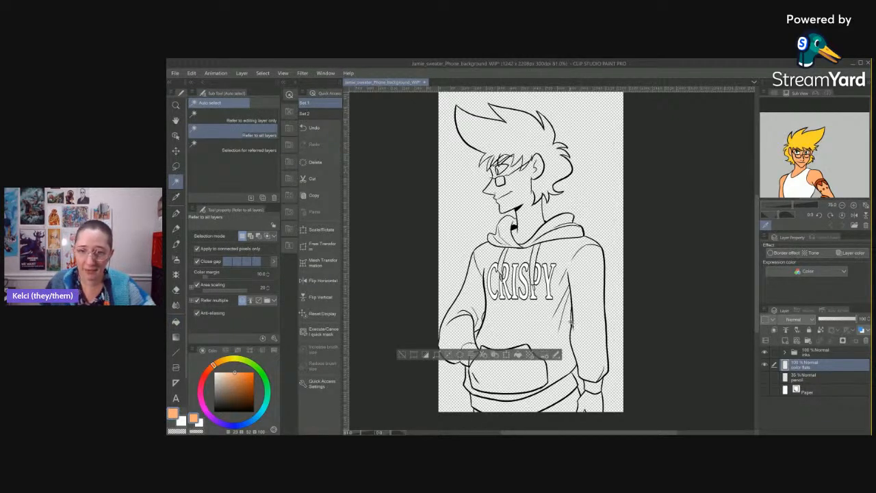
{"action": "left_click", "coordinate": [580, 388]}
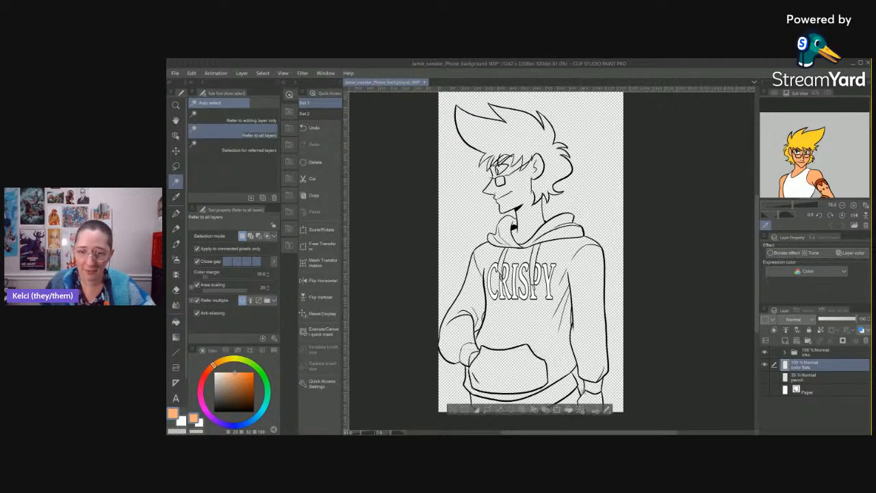
{"action": "left_click", "coordinate": [477, 411]}
Try filling the inverted selection on the color flats layer with the skin tone, referring only to the editing layer, and undo the fill.
{"action": "key", "text": "g"}
{"action": "key", "text": "g"}
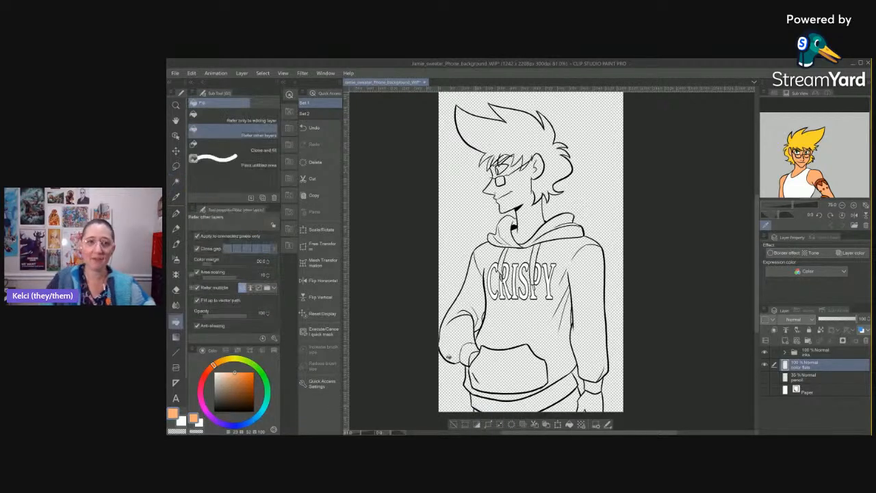
{"action": "left_click", "coordinate": [274, 120]}
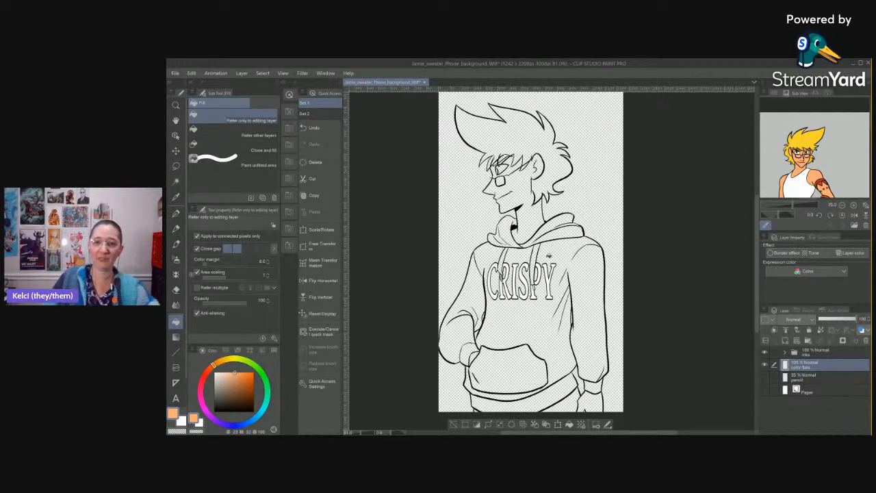
{"action": "left_click", "coordinate": [553, 278]}
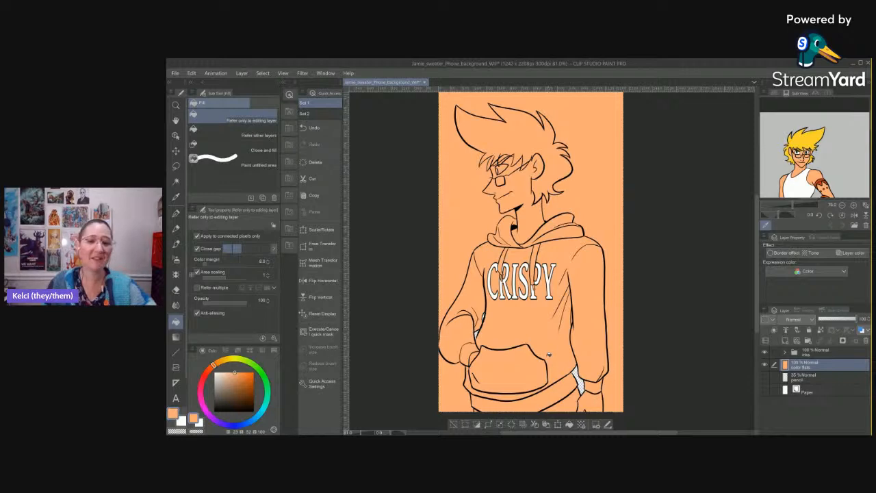
{"action": "key", "text": "ctrl+z"}
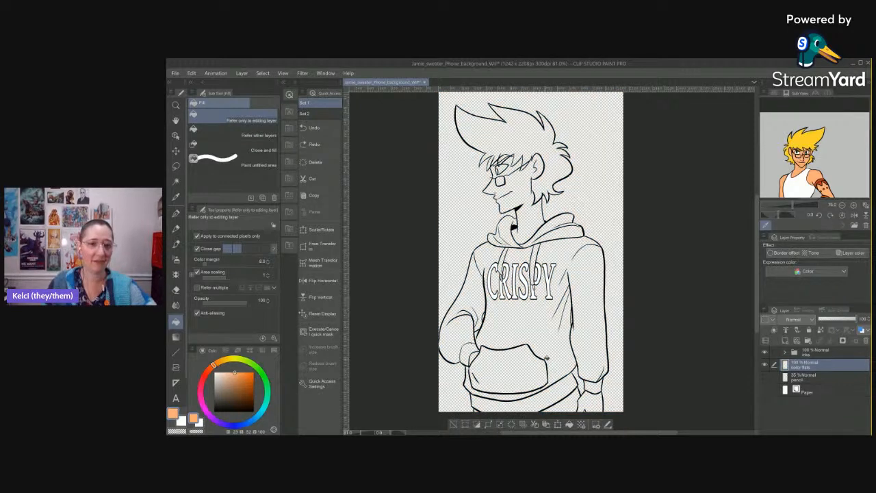
{"action": "key", "text": "w"}
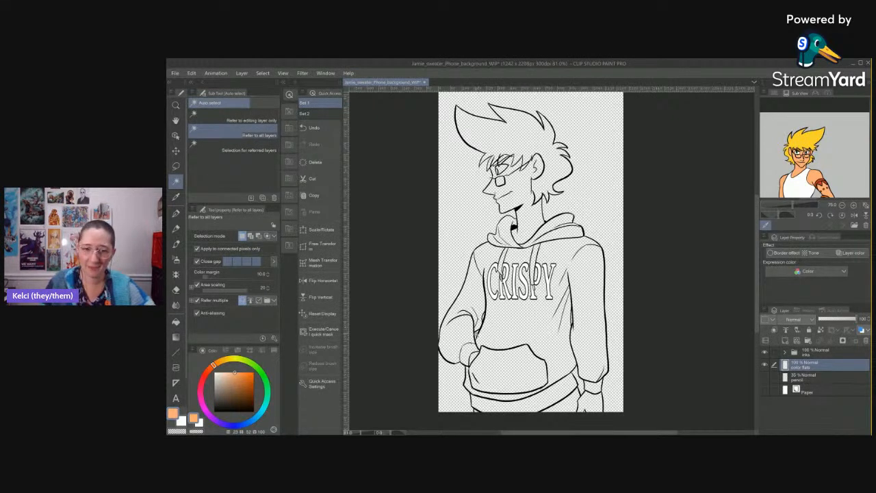
Select the empty areas around the figure, invert the selection, fill it with the skin tone on the color flats layer, and deselect.
{"action": "left_click", "coordinate": [477, 334]}
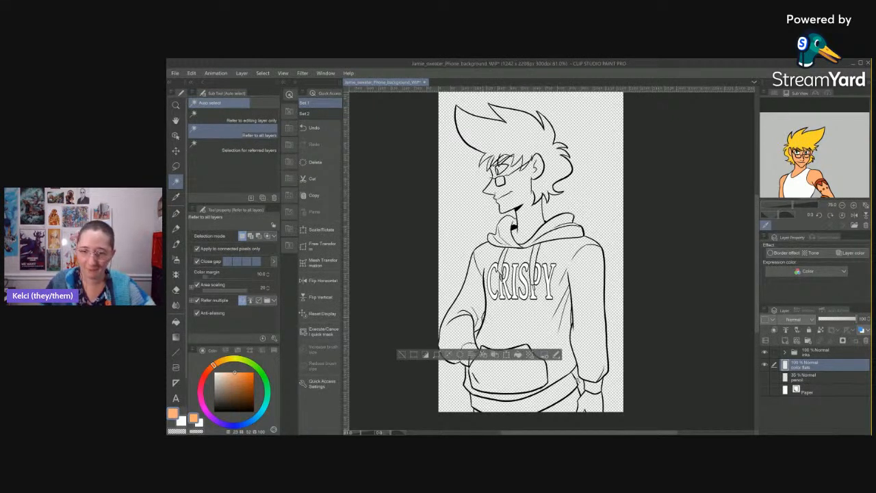
{"action": "left_click", "coordinate": [583, 388]}
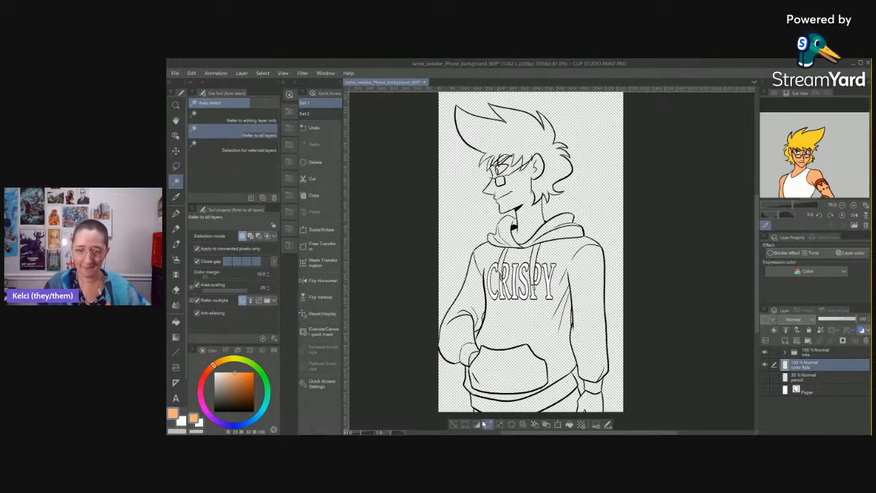
{"action": "key", "text": "g"}
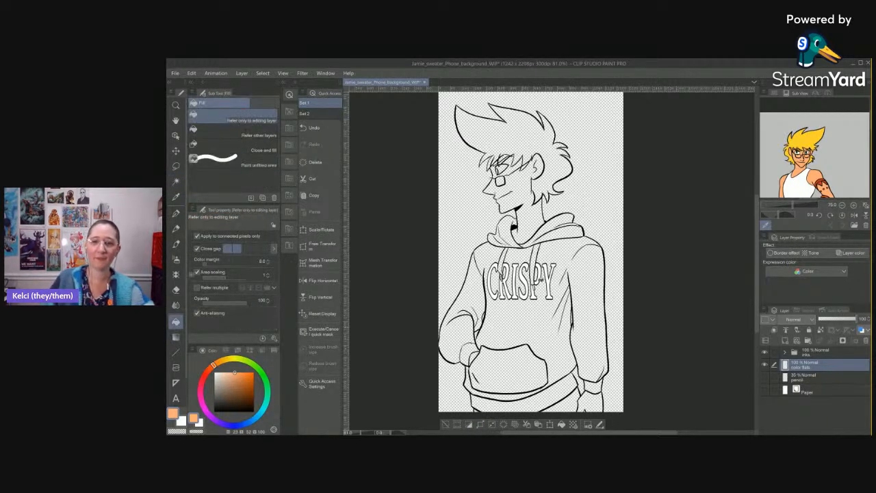
{"action": "left_click", "coordinate": [543, 269]}
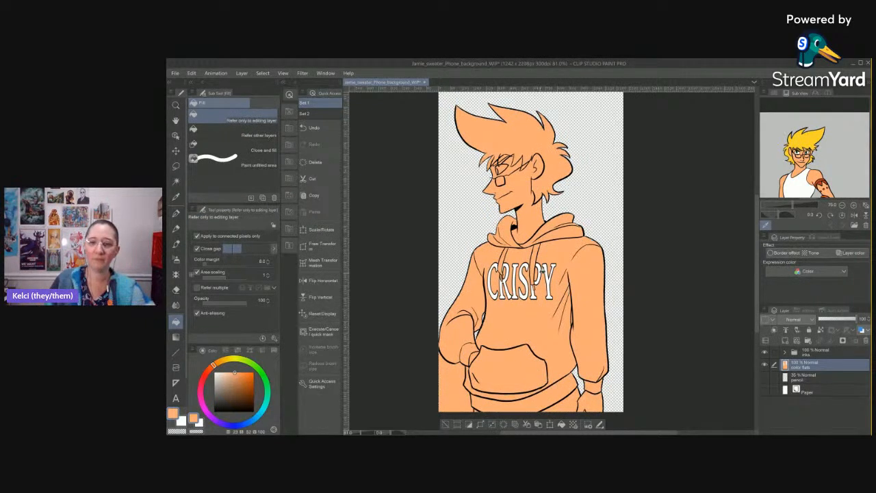
{"action": "left_click", "coordinate": [445, 424]}
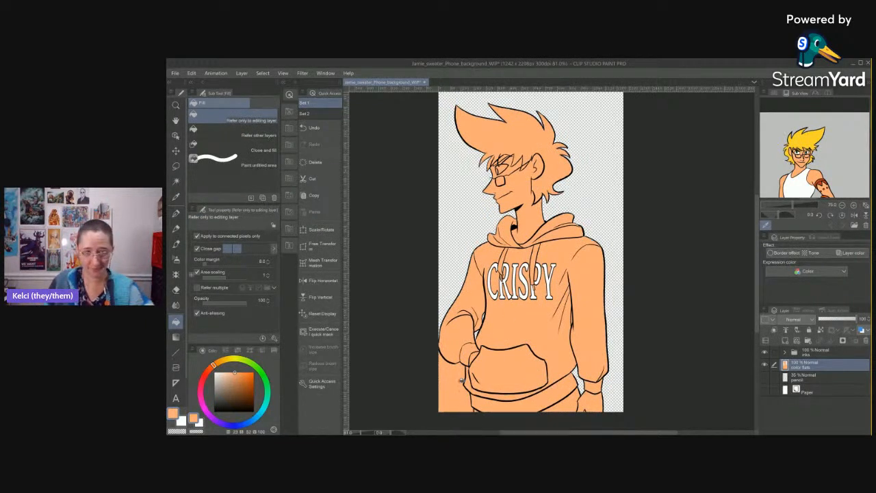
Clear the stray skin tone from the background area below the bent arm, beside the hip, and deselect it.
{"action": "key", "text": "w"}
{"action": "left_click", "coordinate": [453, 388]}
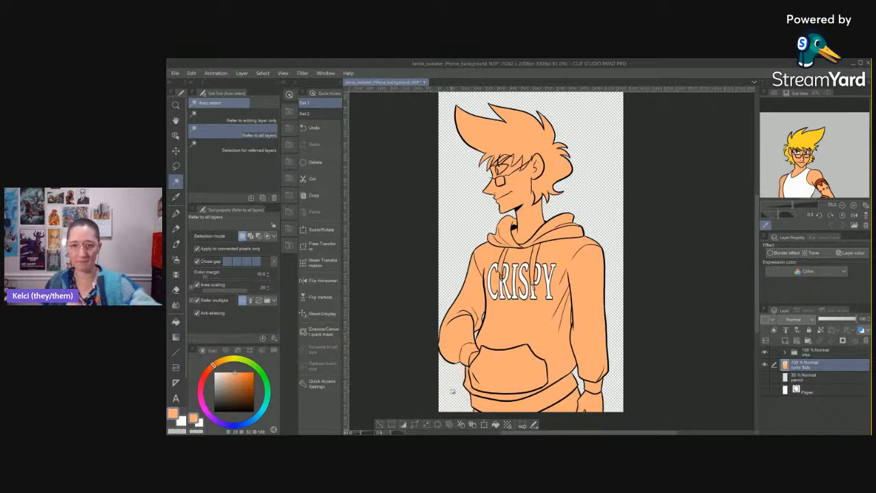
{"action": "left_click", "coordinate": [380, 424]}
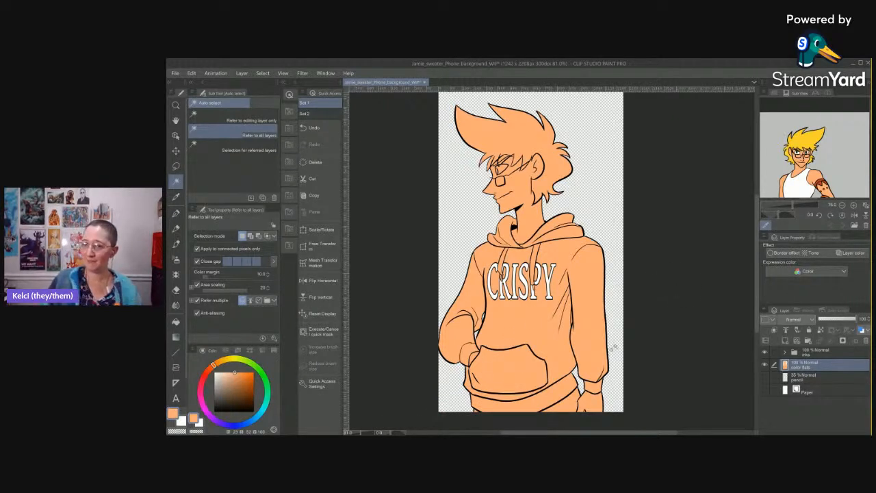
Sample white from the tank top in the Sub View reference and fill the white of the eye, referring to other layers.
{"action": "left_click_drag", "start_coordinate": [685, 290], "coordinate": [692, 350]}
{"action": "key", "text": "g"}
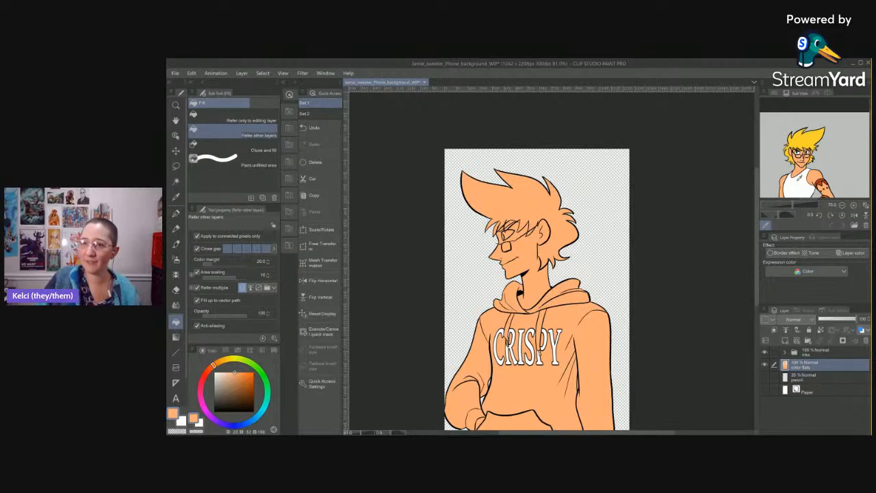
{"action": "left_click", "coordinate": [792, 180]}
{"action": "scroll", "coordinate": [517, 239], "scroll_direction": "up", "scroll_amount": 2}
{"action": "scroll", "coordinate": [517, 237], "scroll_direction": "up", "scroll_amount": 4}
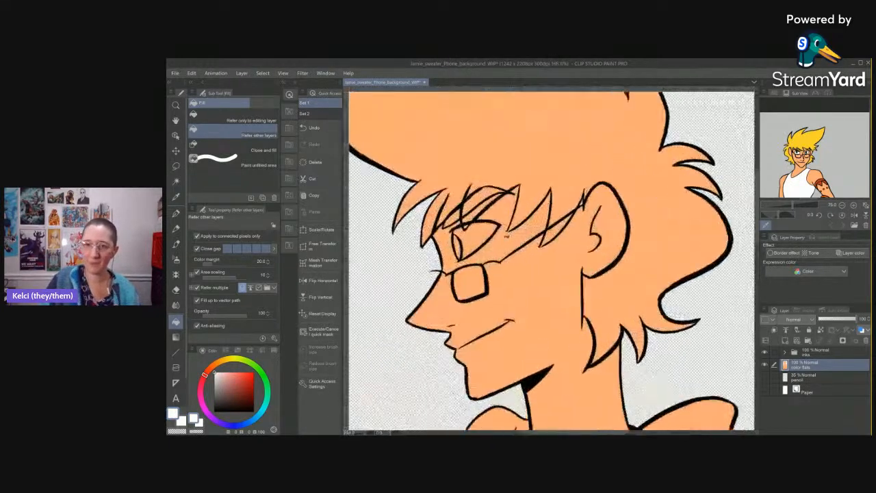
{"action": "scroll", "coordinate": [463, 230], "scroll_direction": "down", "scroll_amount": 5}
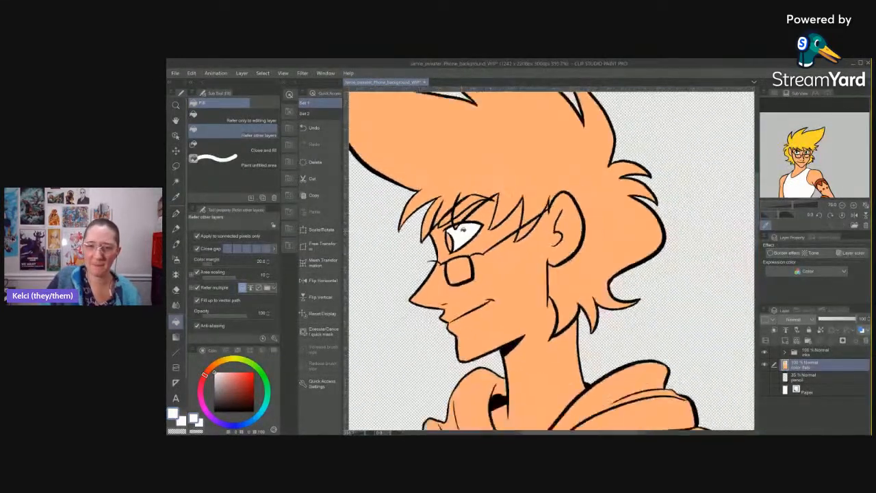
{"action": "scroll", "coordinate": [497, 367], "scroll_direction": "down", "scroll_amount": 2}
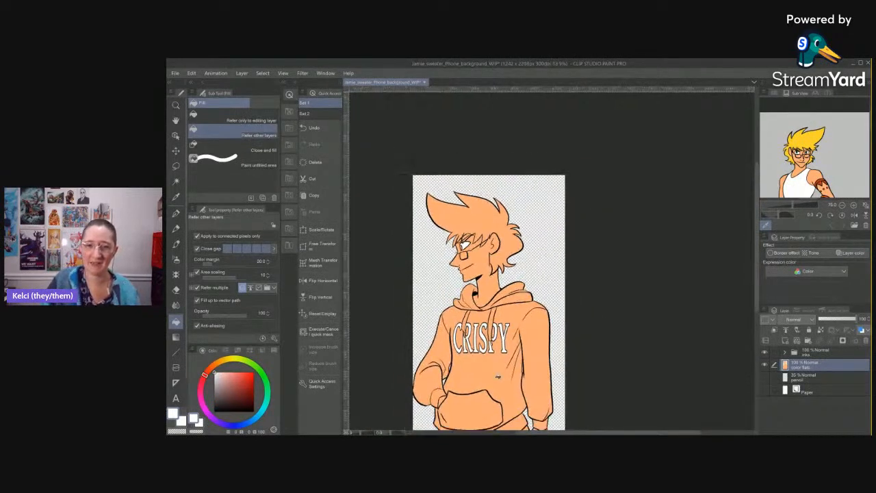
Sample the yellow hair color from the reference and fill the hair, including the bangs and the strand in front of the ear.
{"action": "scroll", "coordinate": [497, 368], "scroll_direction": "up", "scroll_amount": 2}
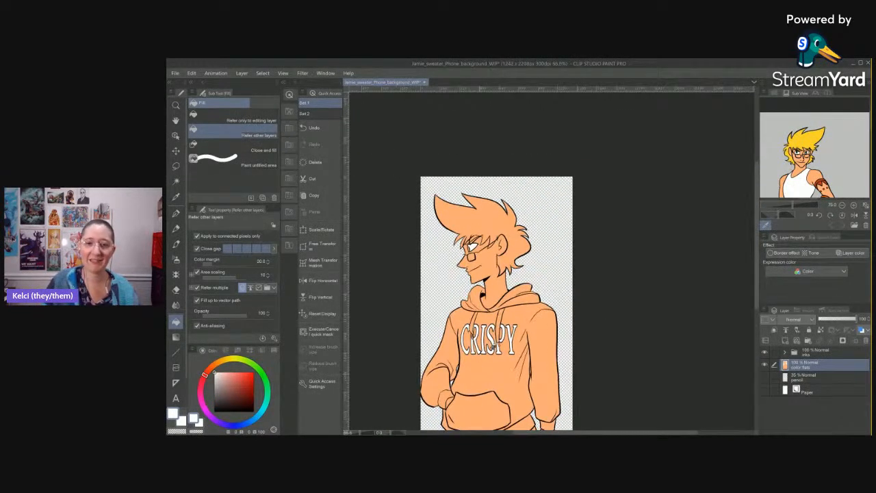
{"action": "scroll", "coordinate": [460, 231], "scroll_direction": "down", "scroll_amount": 2}
{"action": "scroll", "coordinate": [460, 232], "scroll_direction": "up", "scroll_amount": 2}
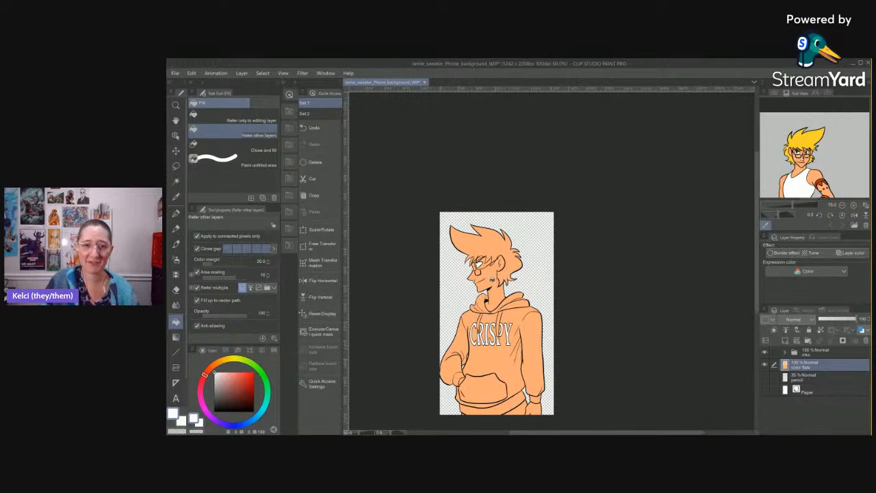
{"action": "scroll", "coordinate": [459, 231], "scroll_direction": "up", "scroll_amount": 5}
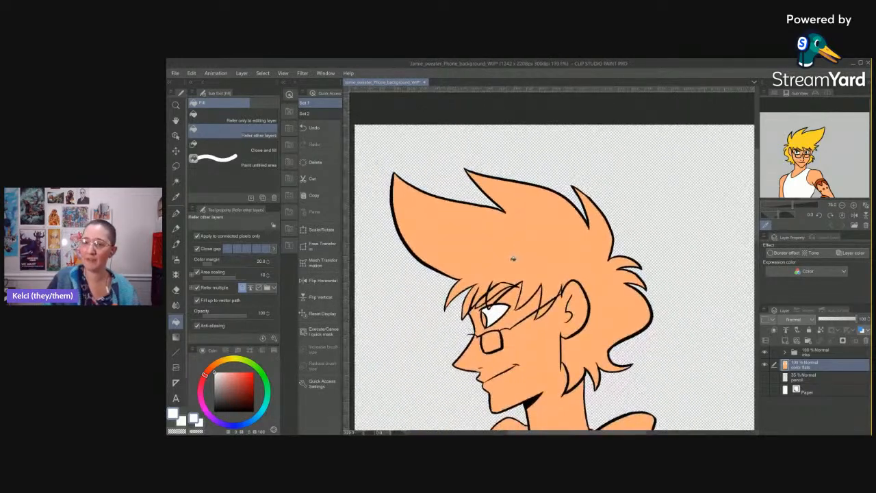
{"action": "scroll", "coordinate": [814, 141], "scroll_direction": "up", "scroll_amount": 2}
{"action": "left_click", "coordinate": [807, 138]}
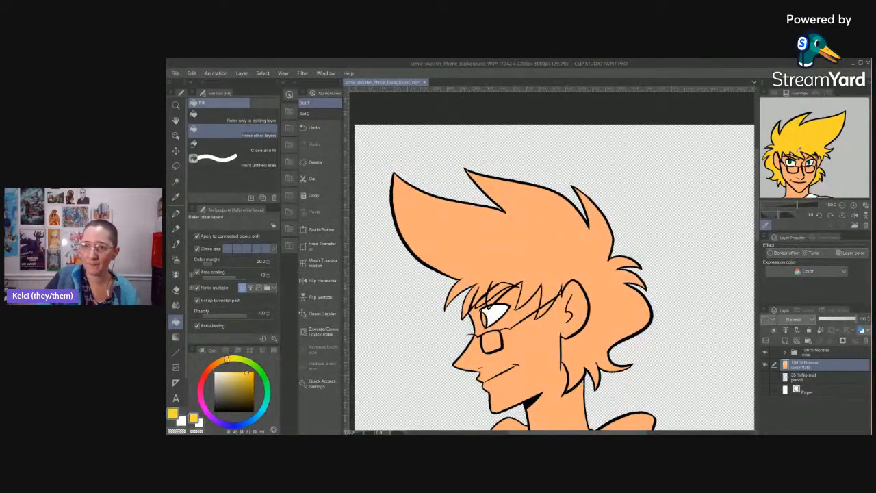
{"action": "scroll", "coordinate": [555, 322], "scroll_direction": "up", "scroll_amount": 2}
{"action": "left_click", "coordinate": [521, 254]}
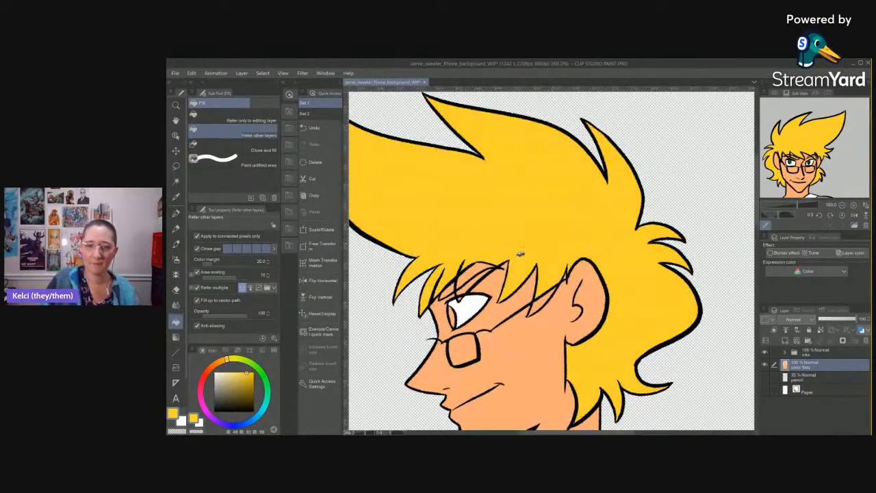
{"action": "left_click", "coordinate": [472, 274]}
{"action": "scroll", "coordinate": [455, 299], "scroll_direction": "up", "scroll_amount": 3}
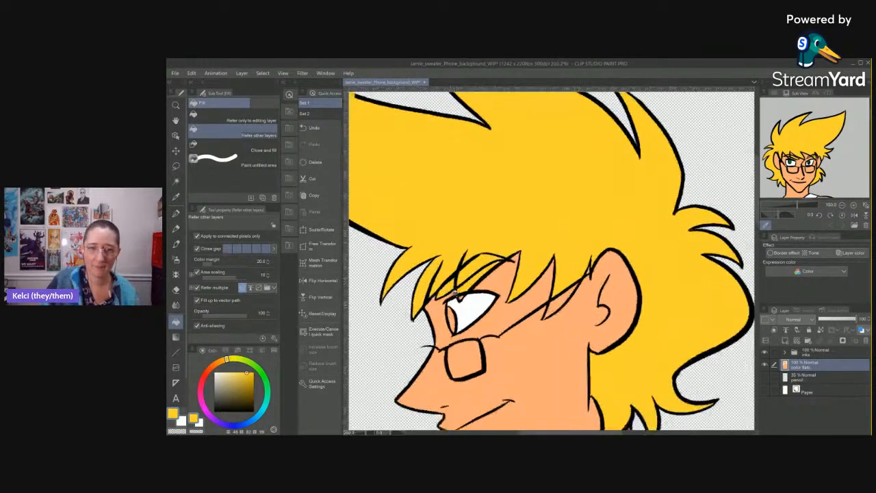
{"action": "scroll", "coordinate": [475, 299], "scroll_direction": "down", "scroll_amount": 3}
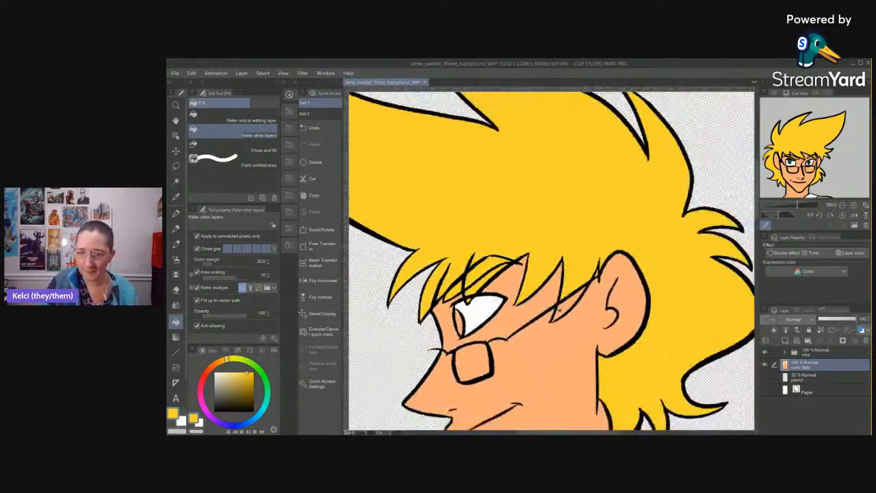
{"action": "scroll", "coordinate": [568, 308], "scroll_direction": "up", "scroll_amount": 2}
{"action": "scroll", "coordinate": [568, 316], "scroll_direction": "up", "scroll_amount": 2}
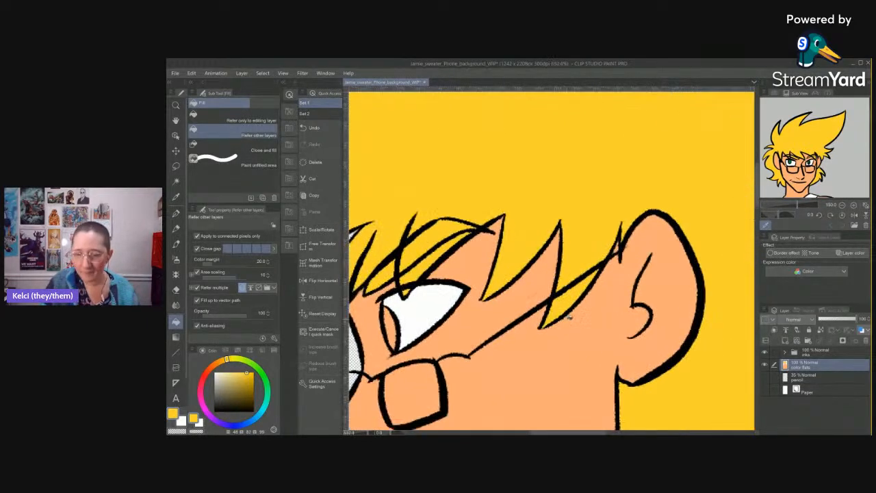
{"action": "left_click", "coordinate": [815, 352]}
{"action": "left_click", "coordinate": [784, 351]}
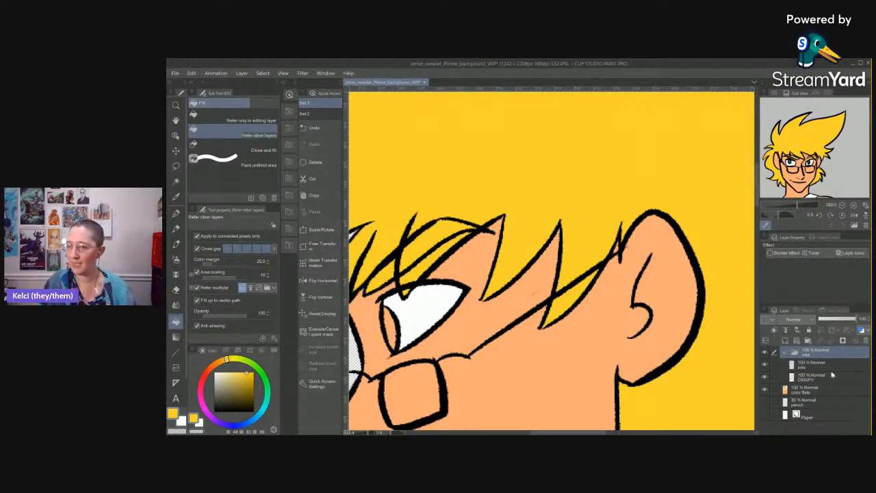
{"action": "left_click", "coordinate": [811, 364]}
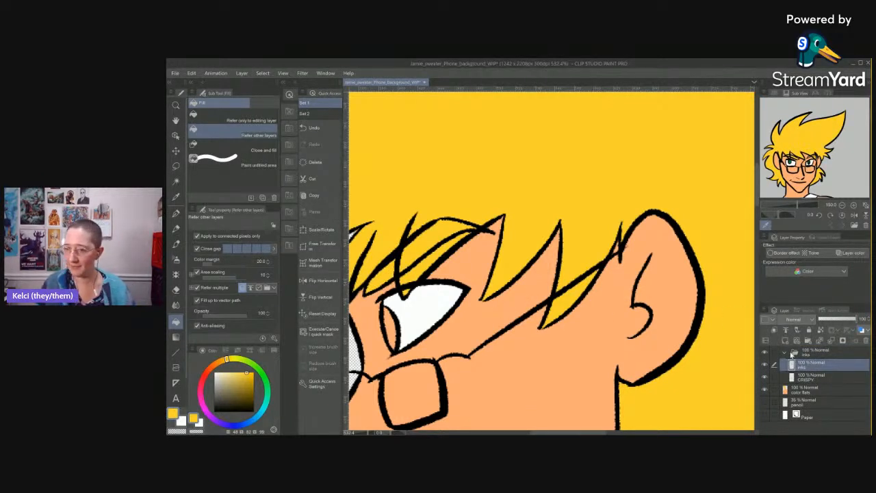
{"action": "left_click", "coordinate": [785, 352]}
{"action": "left_click", "coordinate": [815, 366]}
Sample the dark green from the reference character's iris and fill the iris with it.
{"action": "scroll", "coordinate": [640, 315], "scroll_direction": "down", "scroll_amount": 2}
{"action": "left_click_drag", "start_coordinate": [640, 315], "coordinate": [571, 280]}
{"action": "key", "text": "p"}
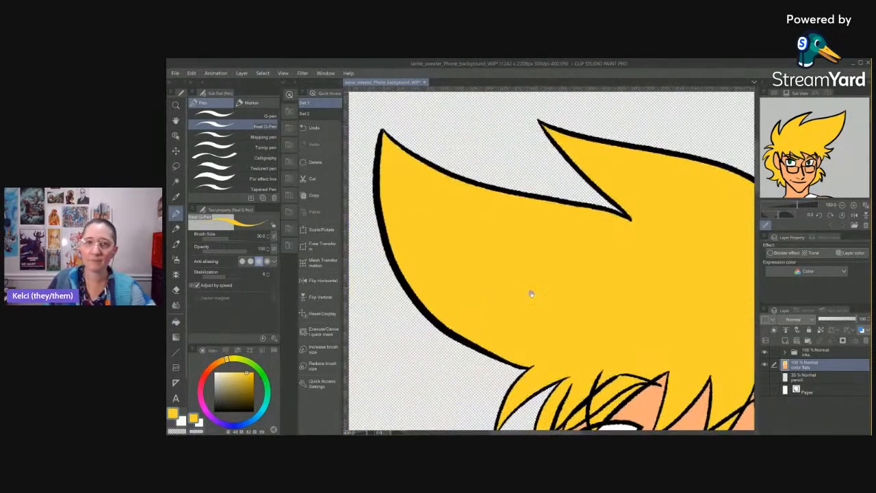
{"action": "left_click_drag", "start_coordinate": [622, 313], "coordinate": [619, 96]}
{"action": "left_click_drag", "start_coordinate": [616, 376], "coordinate": [609, 347]}
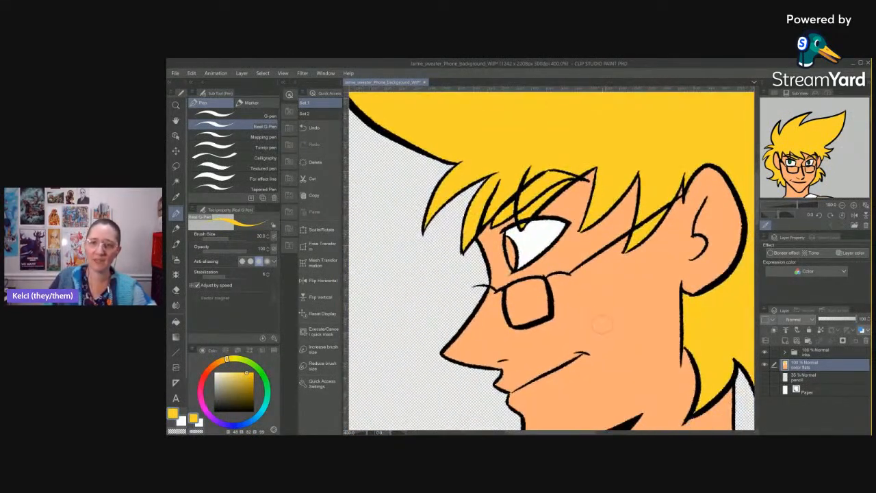
{"action": "scroll", "coordinate": [792, 157], "scroll_direction": "up", "scroll_amount": 3}
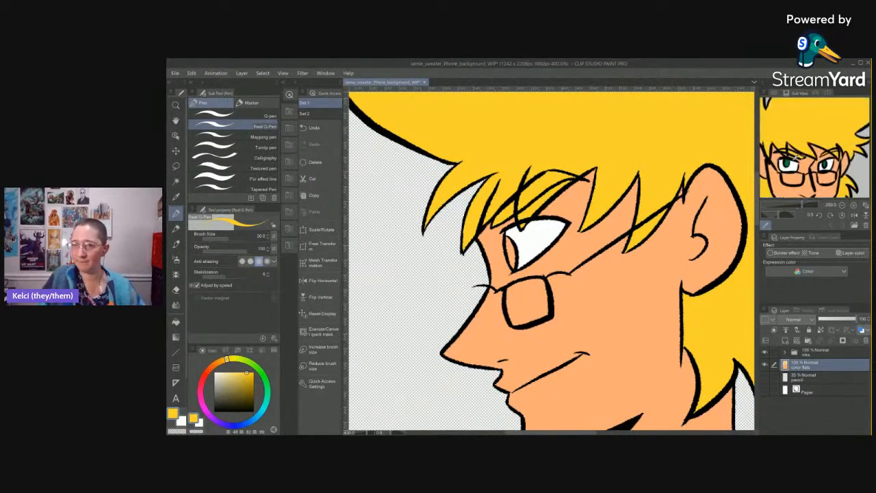
{"action": "left_click", "coordinate": [781, 164]}
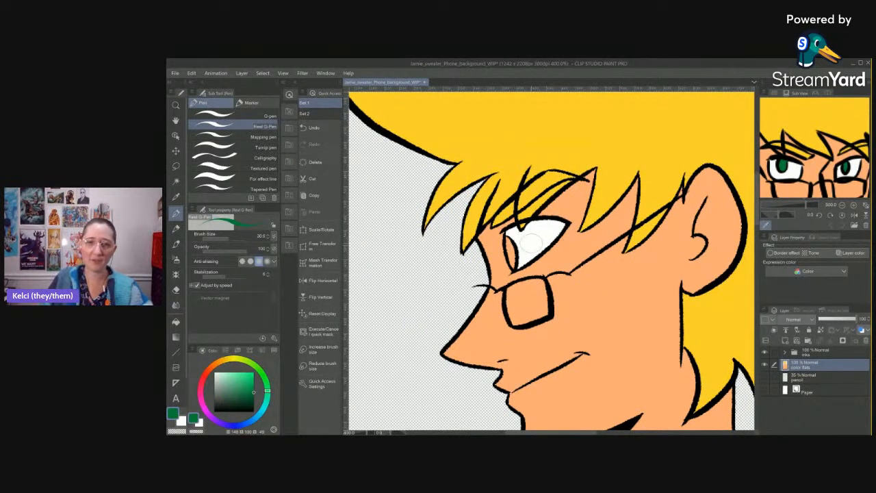
{"action": "key", "text": "g"}
{"action": "left_click", "coordinate": [511, 253]}
Select the small gap between the hanging arm and the torso, clear its skin tone, and deselect it.
{"action": "scroll", "coordinate": [659, 250], "scroll_direction": "down", "scroll_amount": 10}
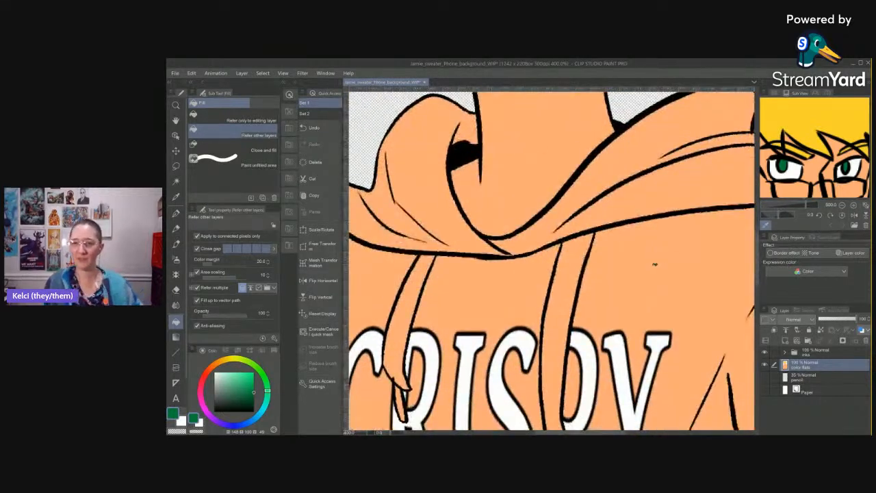
{"action": "scroll", "coordinate": [660, 250], "scroll_direction": "down", "scroll_amount": 5}
{"action": "scroll", "coordinate": [630, 252], "scroll_direction": "down", "scroll_amount": 2}
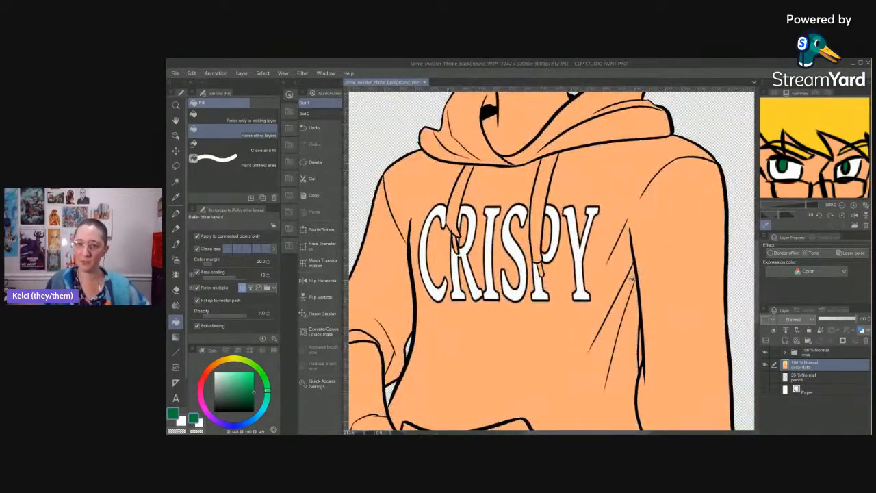
{"action": "scroll", "coordinate": [629, 252], "scroll_direction": "down", "scroll_amount": 2}
{"action": "scroll", "coordinate": [628, 289], "scroll_direction": "down", "scroll_amount": 2}
{"action": "scroll", "coordinate": [628, 289], "scroll_direction": "down", "scroll_amount": 3}
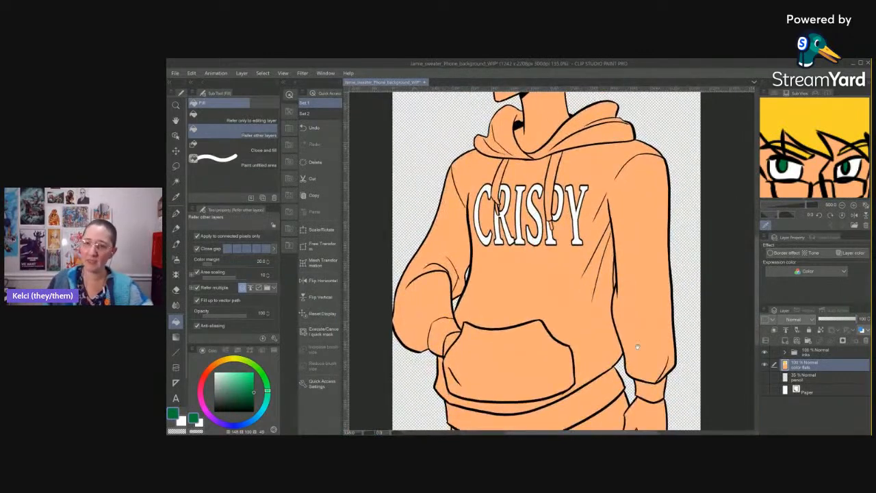
{"action": "key", "text": "w"}
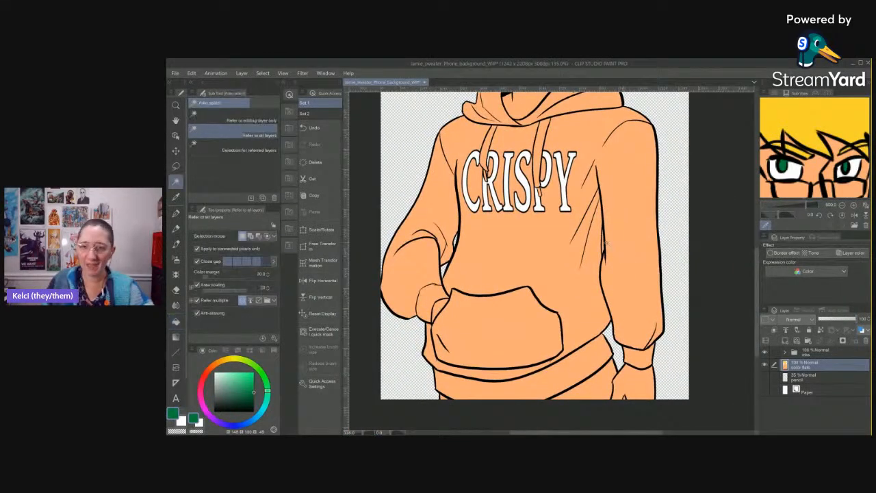
{"action": "left_click", "coordinate": [604, 248]}
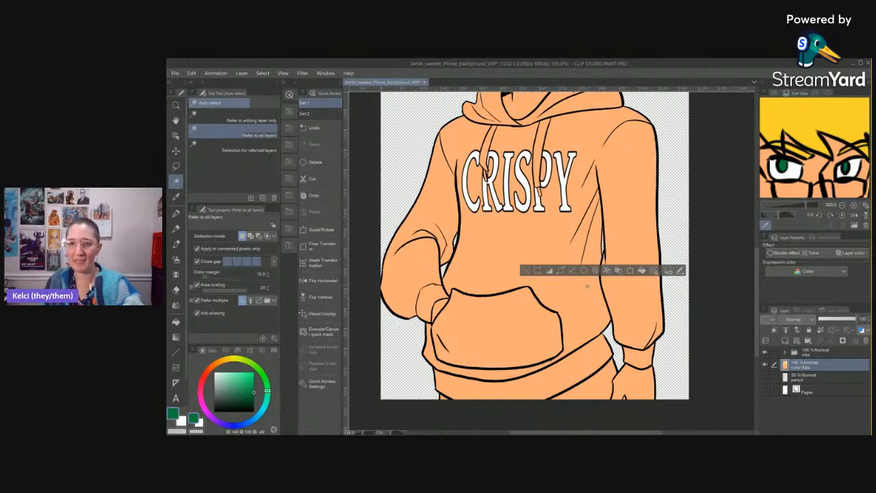
{"action": "left_click", "coordinate": [537, 270]}
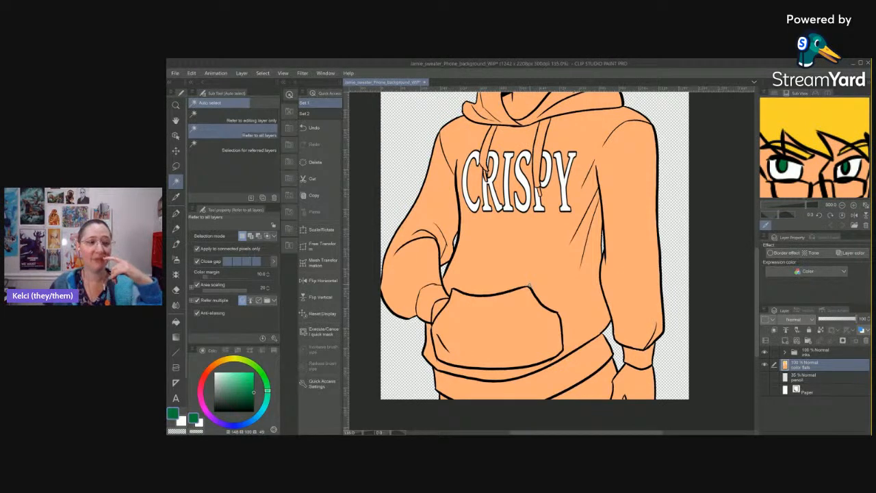
Sample the blue from the trousers in the full-body reference and fill the trousers below the hoodie hem, referring to other layers.
{"action": "left_click_drag", "start_coordinate": [806, 171], "coordinate": [806, 152]}
{"action": "scroll", "coordinate": [806, 152], "scroll_direction": "down", "scroll_amount": 5}
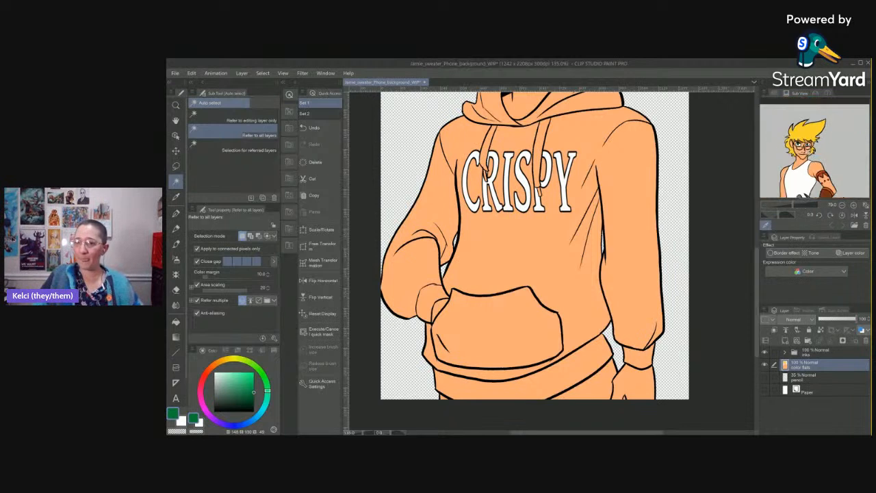
{"action": "scroll", "coordinate": [806, 151], "scroll_direction": "up", "scroll_amount": 4}
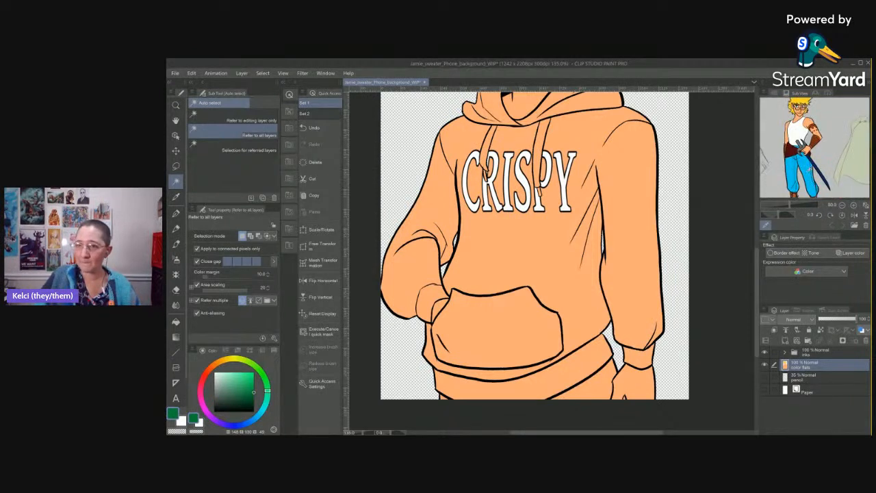
{"action": "key", "text": "g"}
{"action": "key", "text": "g"}
{"action": "left_click", "coordinate": [593, 390]}
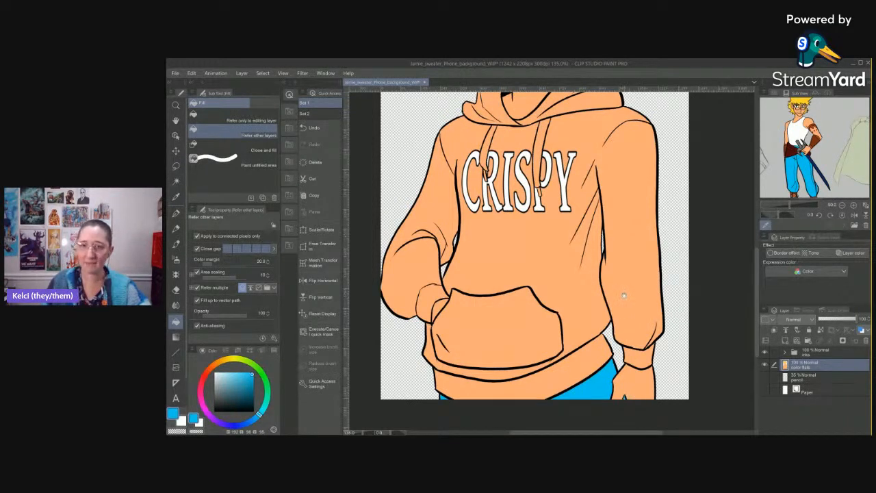
{"action": "scroll", "coordinate": [643, 396], "scroll_direction": "up", "scroll_amount": 5}
{"action": "scroll", "coordinate": [643, 390], "scroll_direction": "down", "scroll_amount": 5}
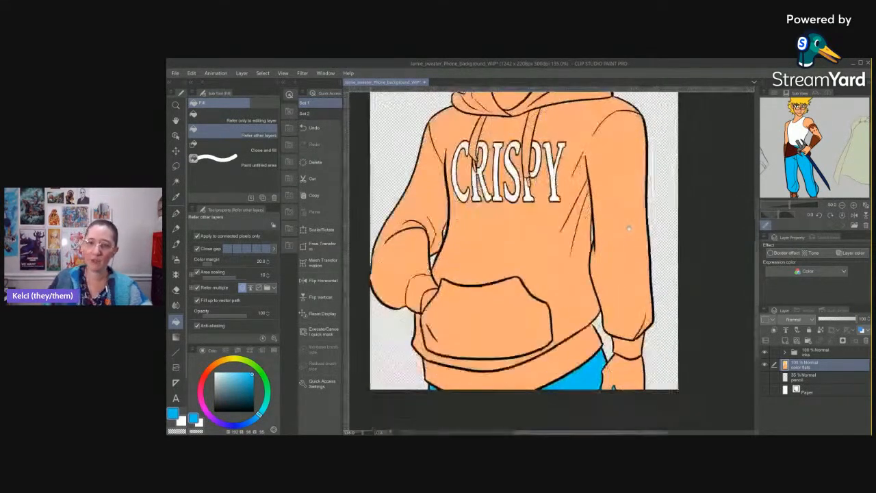
Choose white and fill the hoodie's pocket, both sleeves, torso and hem.
{"action": "left_click_drag", "start_coordinate": [227, 375], "coordinate": [214, 372]}
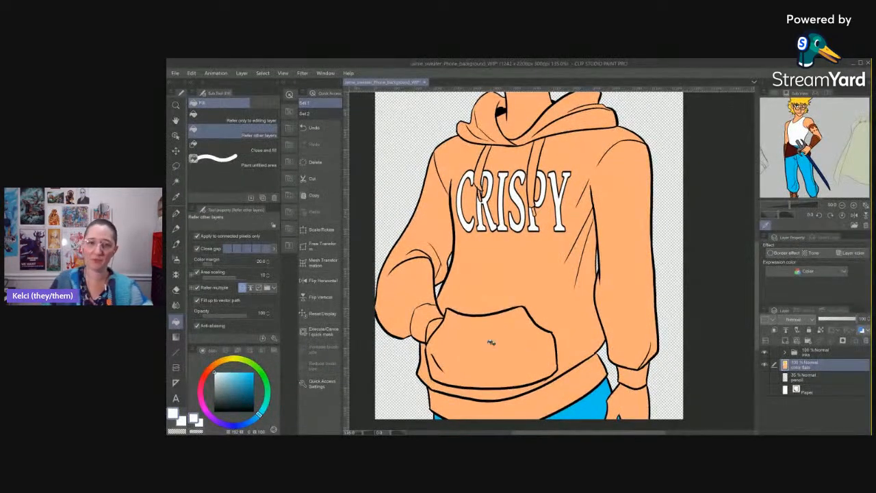
{"action": "left_click", "coordinate": [468, 335]}
{"action": "left_click", "coordinate": [414, 295]}
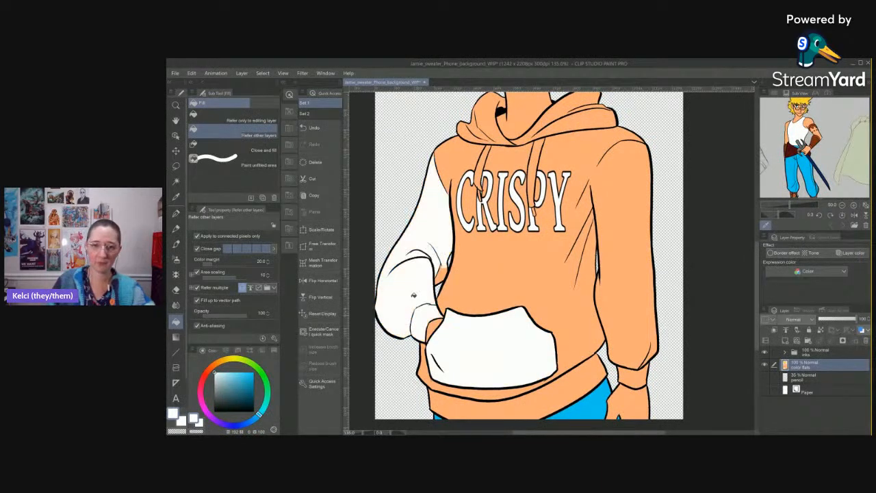
{"action": "left_click", "coordinate": [472, 281]}
{"action": "left_click", "coordinate": [426, 380]}
{"action": "left_click", "coordinate": [473, 395]}
{"action": "left_click", "coordinate": [472, 407]}
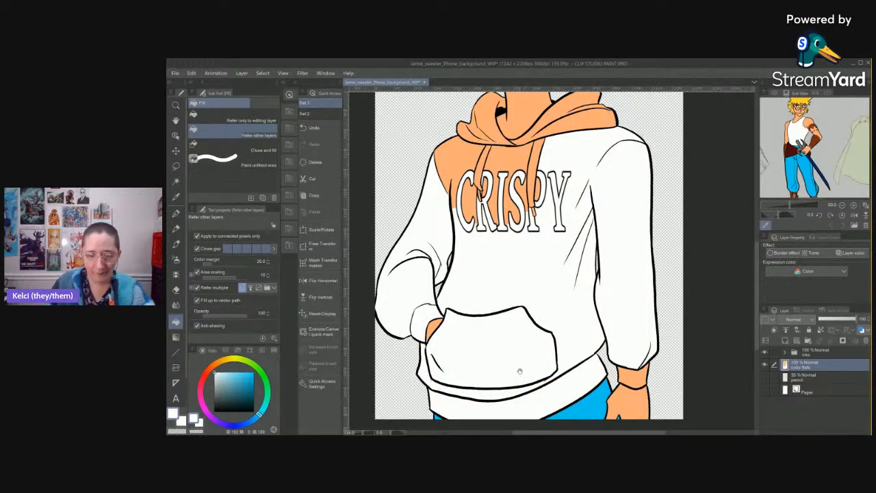
Fill the remaining skin-toned chest areas between the drawstrings and around the CRISPY lettering with white.
{"action": "scroll", "coordinate": [520, 327], "scroll_direction": "up", "scroll_amount": 3}
{"action": "left_click", "coordinate": [443, 269]}
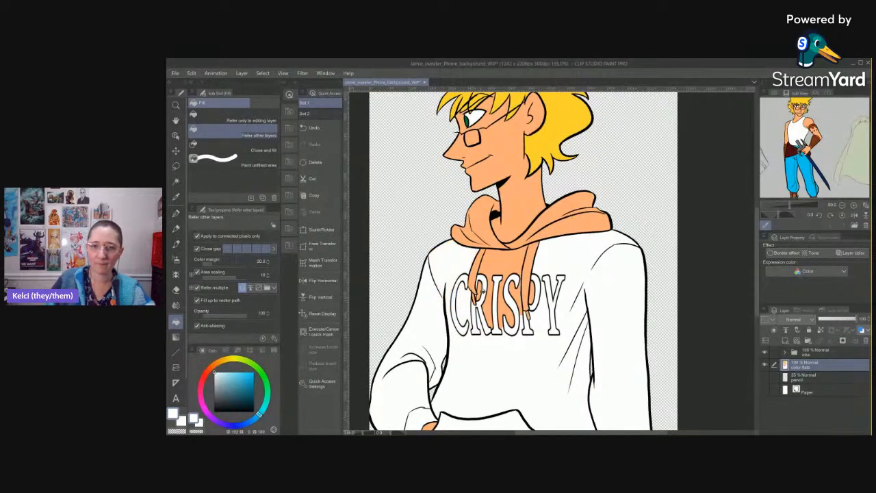
{"action": "left_click", "coordinate": [489, 301]}
{"action": "left_click", "coordinate": [504, 260]}
{"action": "left_click", "coordinate": [507, 312]}
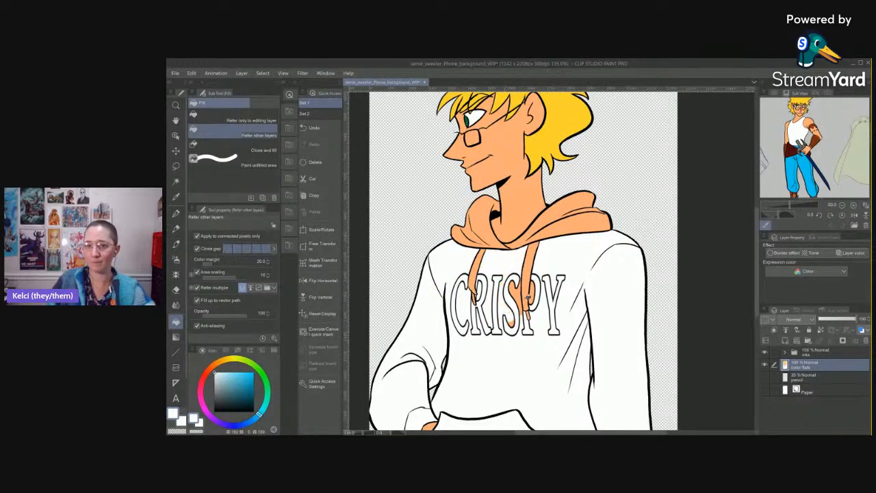
{"action": "left_click", "coordinate": [520, 291]}
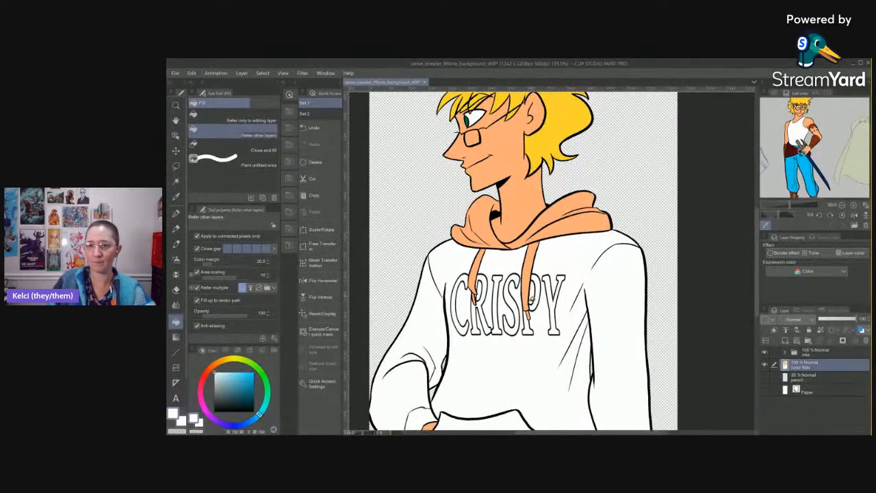
Fill both drawstrings and the folds of the hood around the neck with white.
{"action": "left_click", "coordinate": [528, 310]}
{"action": "left_click", "coordinate": [531, 281]}
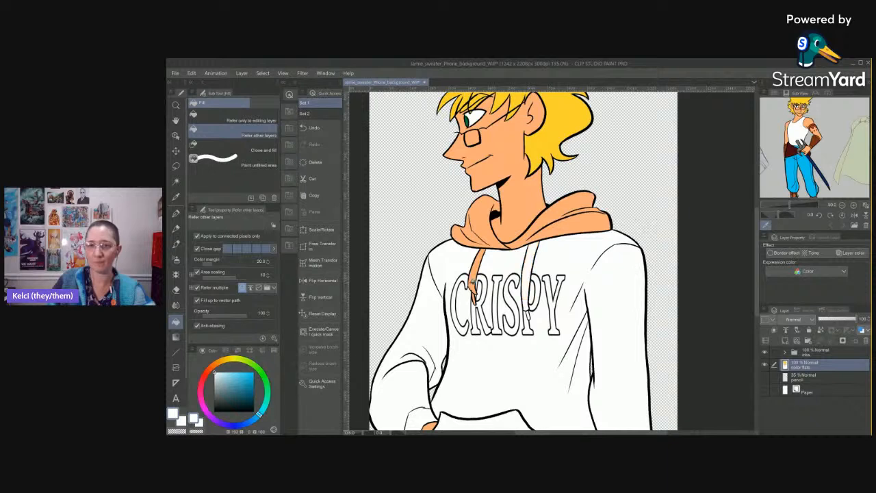
{"action": "left_click", "coordinate": [475, 294]}
{"action": "left_click", "coordinate": [481, 225]}
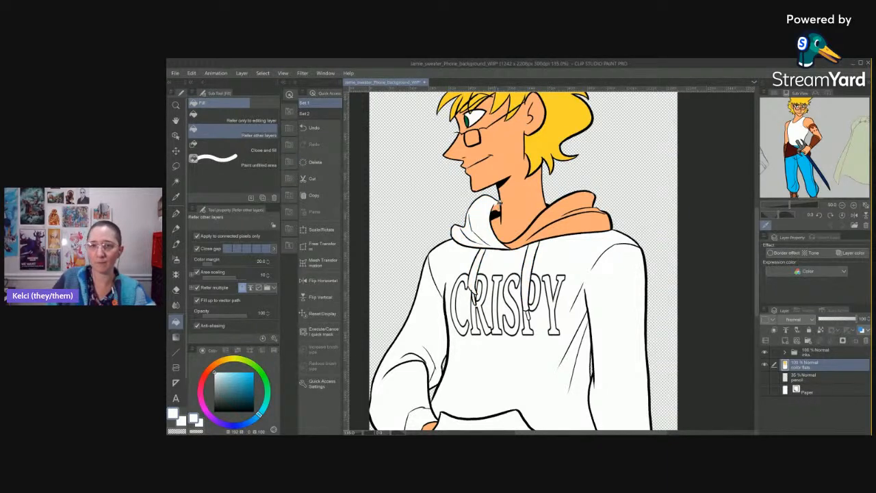
{"action": "left_click", "coordinate": [540, 225]}
{"action": "left_click", "coordinate": [567, 225]}
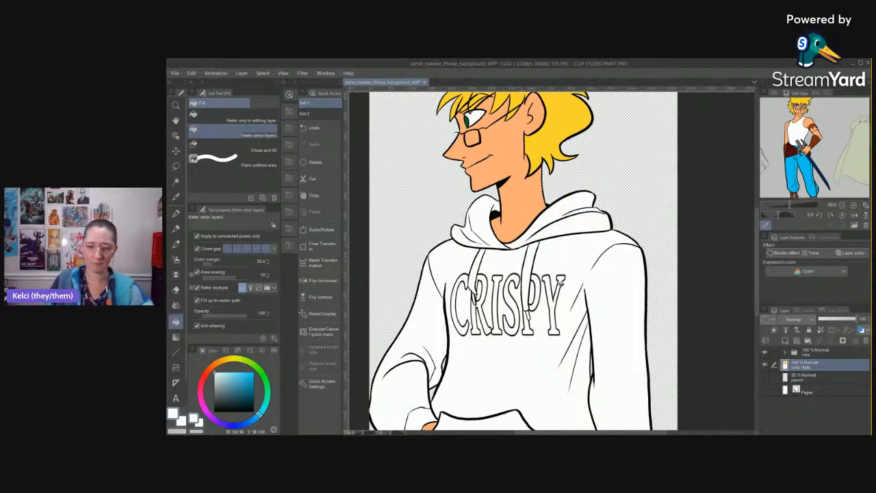
Brush over the hood, torso and sleeve with Fill leftover to close small transparent gaps in the white.
{"action": "key", "text": "y"}
{"action": "left_click_drag", "start_coordinate": [597, 219], "coordinate": [470, 231]}
{"action": "left_click_drag", "start_coordinate": [524, 370], "coordinate": [526, 239]}
{"action": "mouse_move", "coordinate": [451, 134]}
{"action": "left_mouse_down"}
{"action": "mouse_move", "coordinate": [411, 328]}
{"action": "mouse_move", "coordinate": [420, 336]}
{"action": "left_mouse_up"}
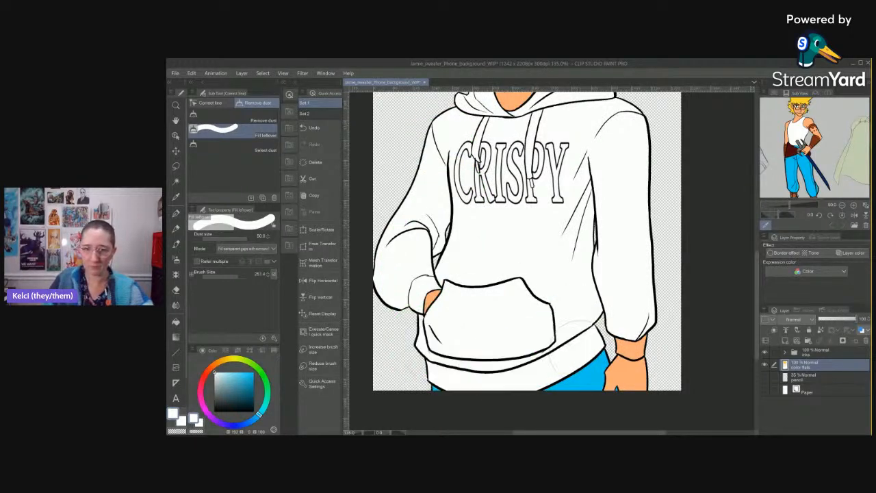
Check the hoodie up close for missed spots and fill the hanging arm's cuff with white.
{"action": "key", "text": "p"}
{"action": "scroll", "coordinate": [441, 367], "scroll_direction": "up", "scroll_amount": 7}
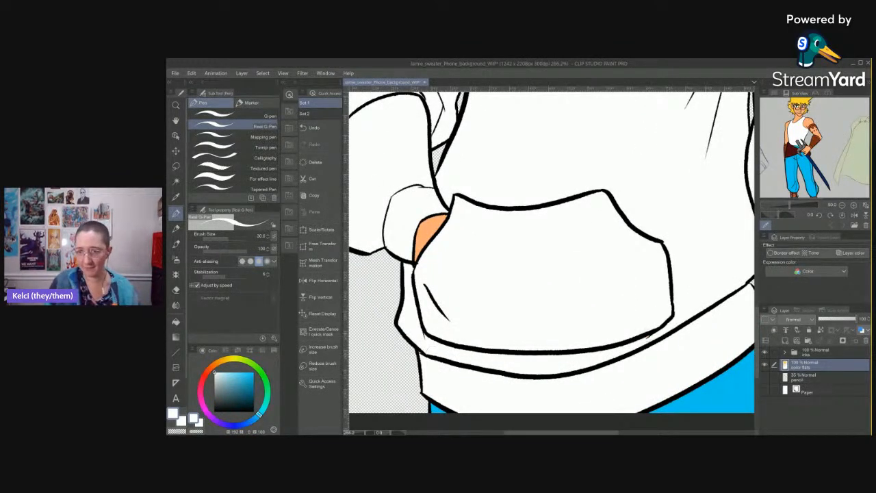
{"action": "left_click_drag", "start_coordinate": [620, 254], "coordinate": [678, 373]}
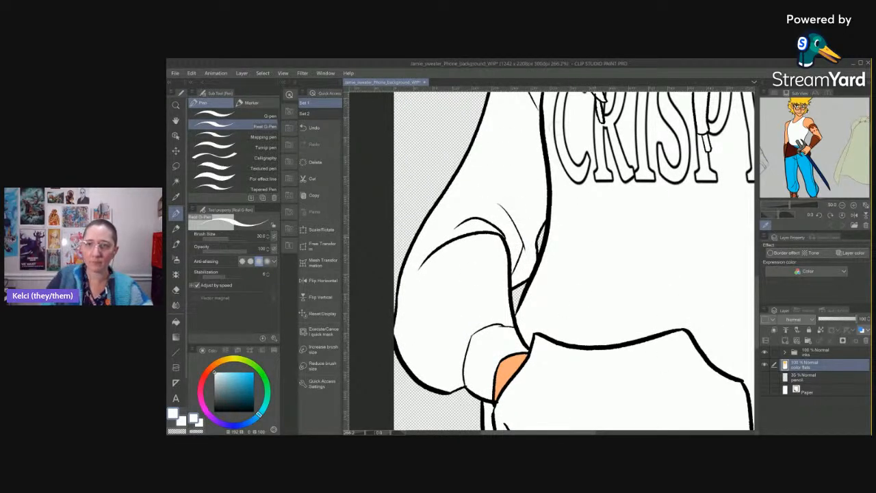
{"action": "left_click_drag", "start_coordinate": [641, 196], "coordinate": [540, 311]}
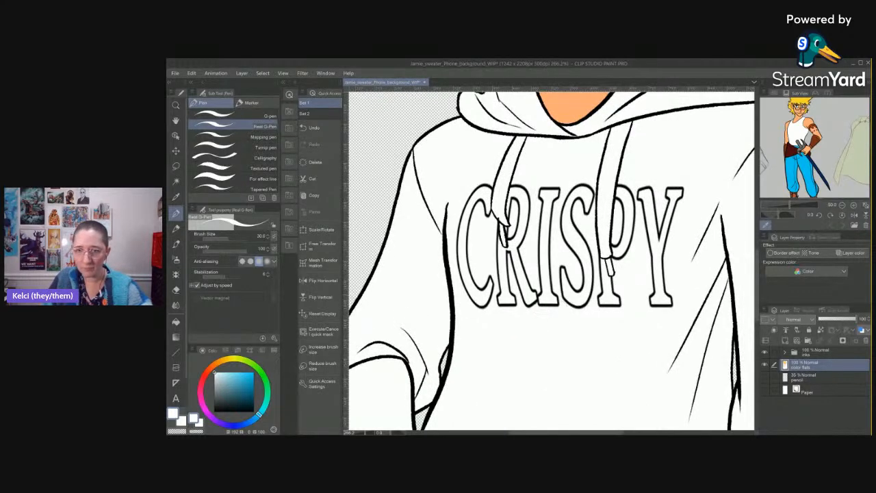
{"action": "left_click", "coordinate": [263, 115]}
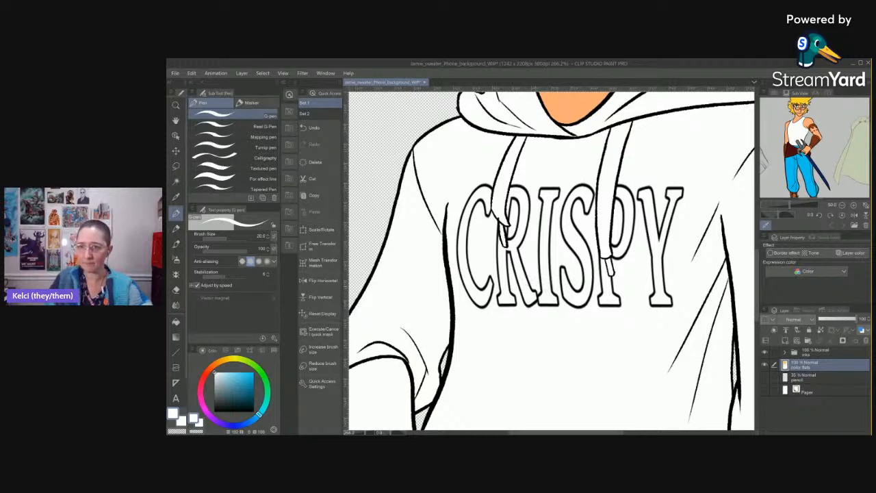
{"action": "left_click_drag", "start_coordinate": [672, 226], "coordinate": [633, 350]}
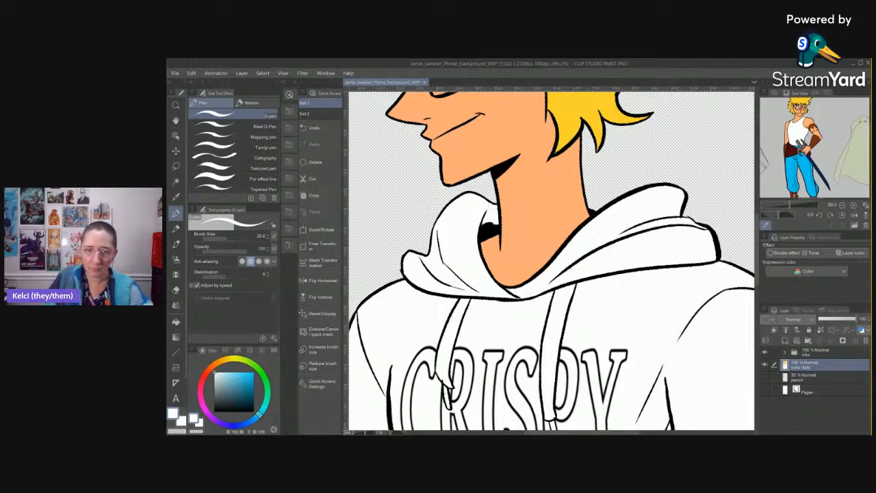
{"action": "mouse_move", "coordinate": [707, 367]}
{"action": "left_mouse_down"}
{"action": "mouse_move", "coordinate": [664, 274]}
{"action": "mouse_move", "coordinate": [629, 96]}
{"action": "left_mouse_up"}
{"action": "left_click_drag", "start_coordinate": [622, 344], "coordinate": [657, 211]}
{"action": "left_click_drag", "start_coordinate": [674, 308], "coordinate": [688, 228]}
{"action": "key", "text": "g"}
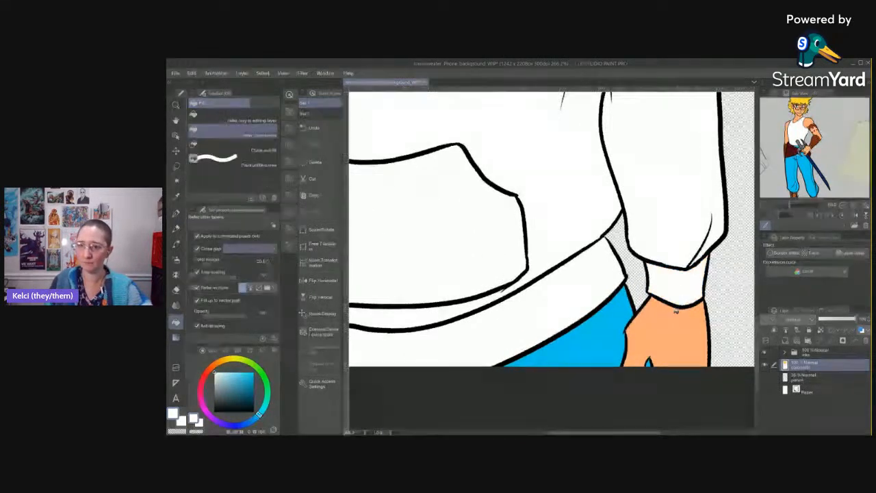
{"action": "left_click_drag", "start_coordinate": [548, 286], "coordinate": [660, 289]}
{"action": "scroll", "coordinate": [656, 264], "scroll_direction": "down", "scroll_amount": 5}
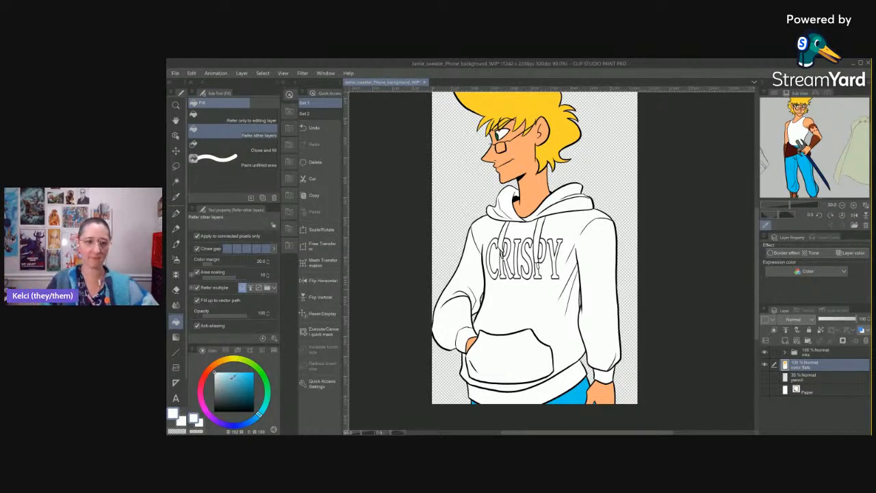
Choose a dark reddish brown and fill the whole hoodie with it, referring only to the editing layer.
{"action": "left_click", "coordinate": [207, 372]}
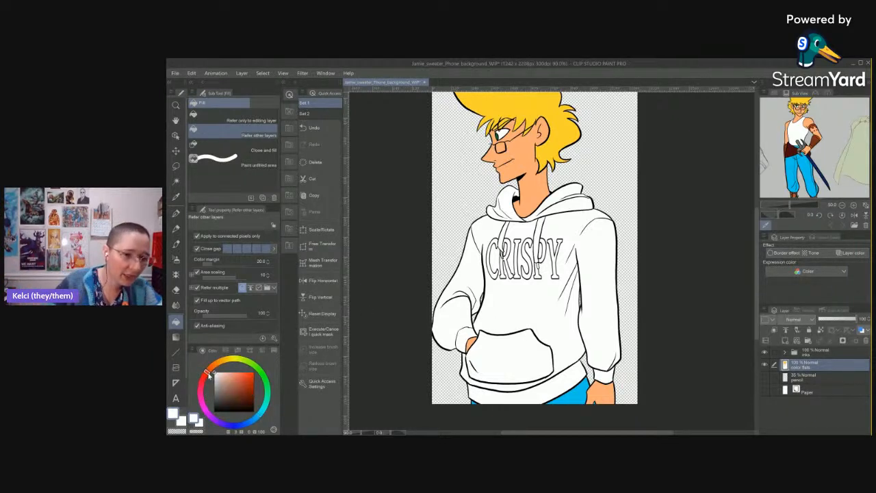
{"action": "left_click", "coordinate": [245, 396]}
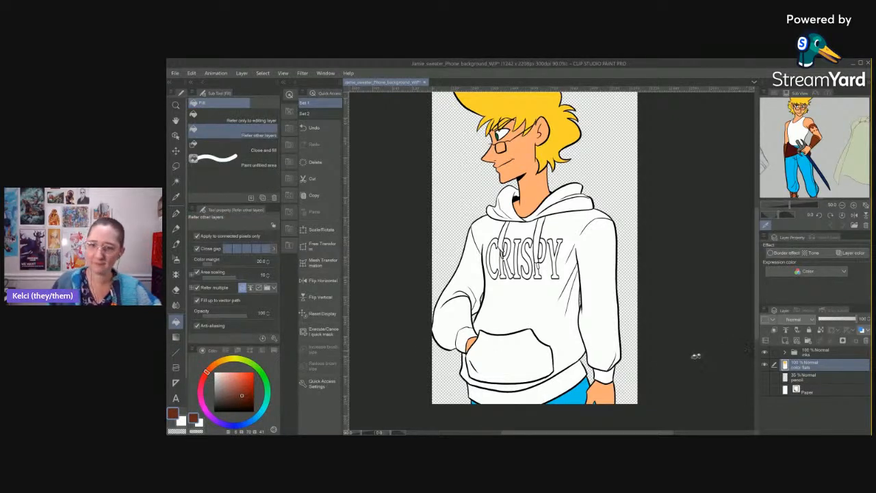
{"action": "left_click", "coordinate": [243, 121]}
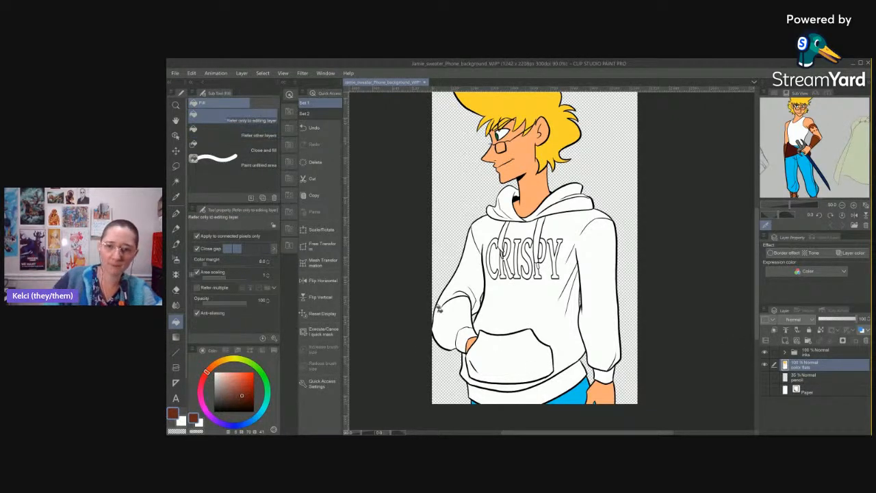
{"action": "left_click", "coordinate": [489, 349]}
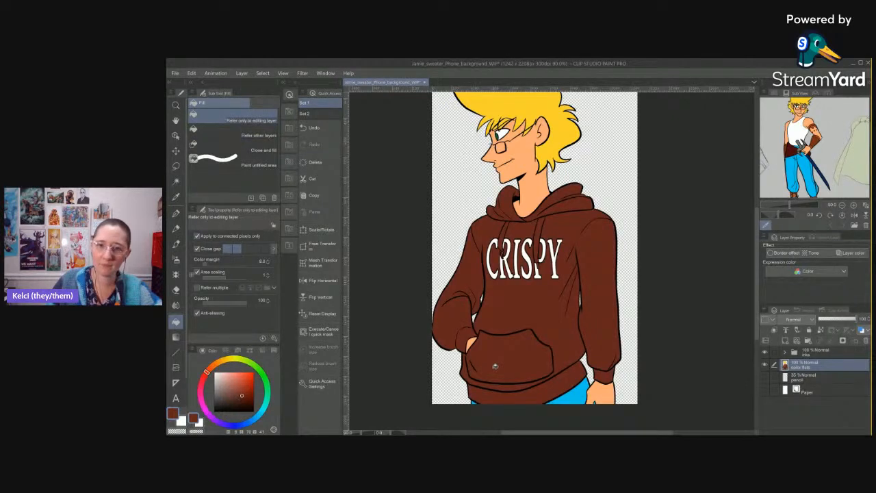
Try a lighter reddish brown on the hoodie, then a slightly more orange brown, with the Navigator preview shown.
{"action": "left_click_drag", "start_coordinate": [243, 394], "coordinate": [236, 385]}
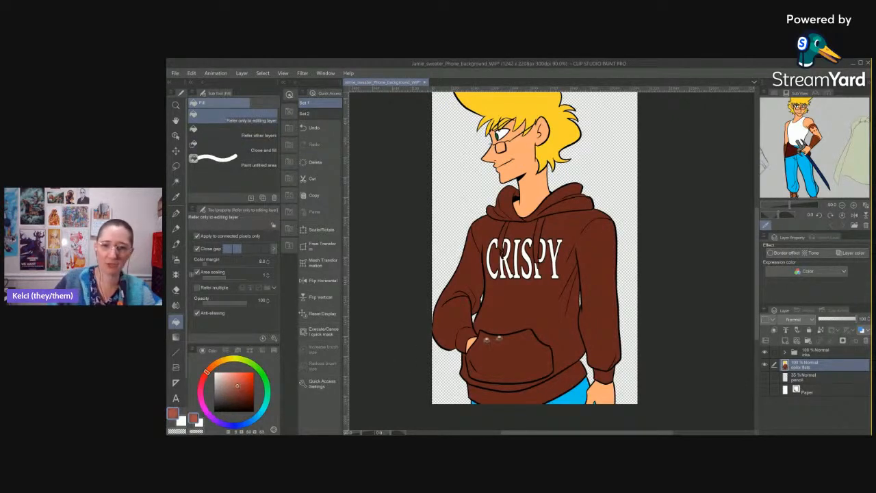
{"action": "left_click", "coordinate": [545, 334]}
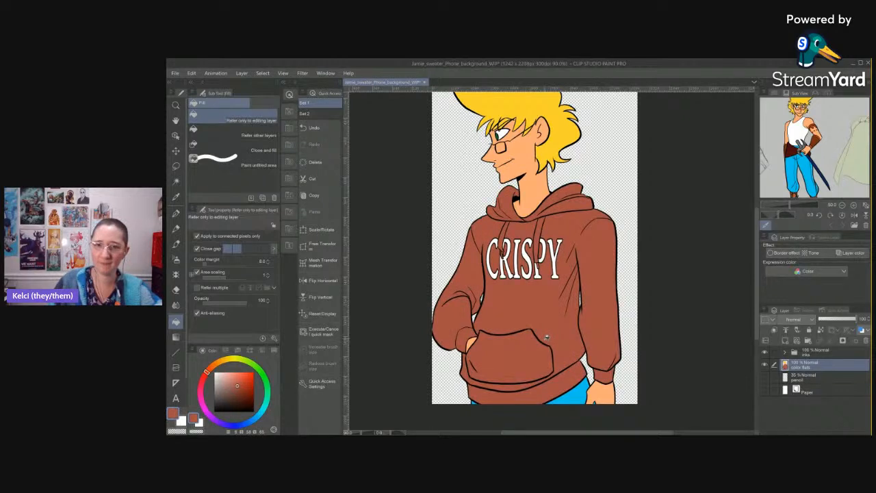
{"action": "left_click", "coordinate": [773, 93]}
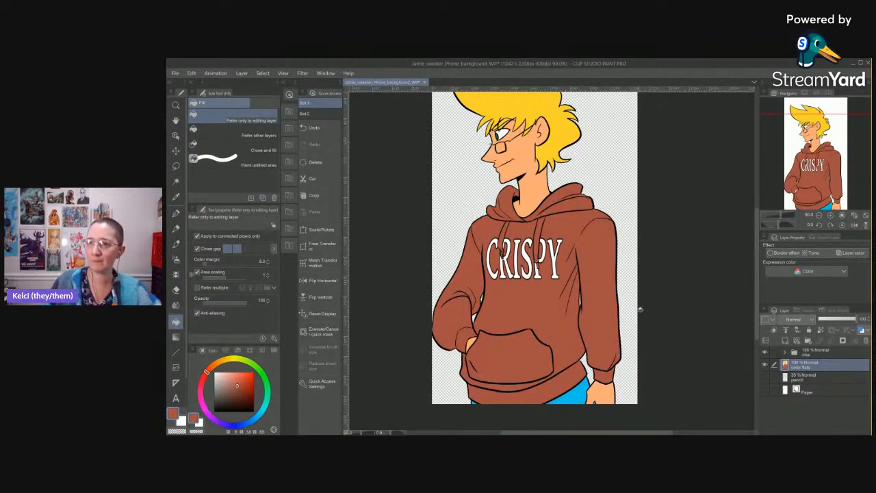
{"action": "left_click_drag", "start_coordinate": [207, 373], "coordinate": [210, 367]}
{"action": "left_click", "coordinate": [513, 308]}
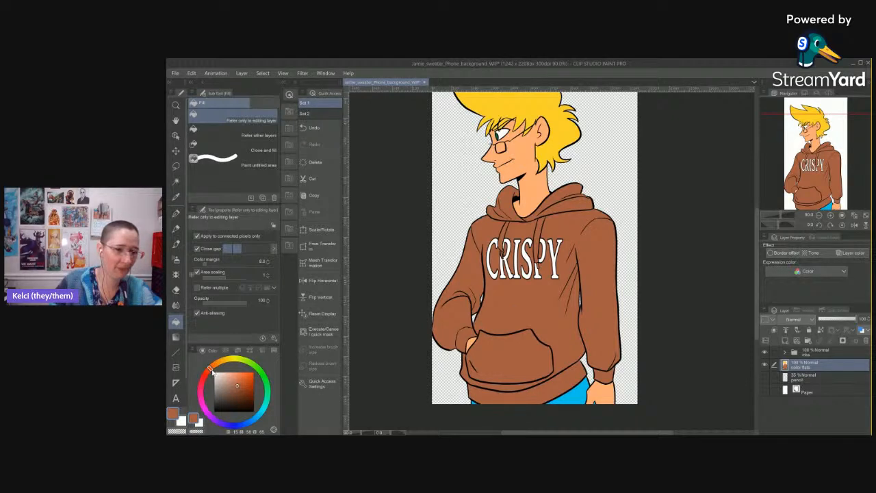
Refill the hoodie with a more saturated burnt orange and check the colors across the whole canvas.
{"action": "left_click_drag", "start_coordinate": [237, 385], "coordinate": [245, 382]}
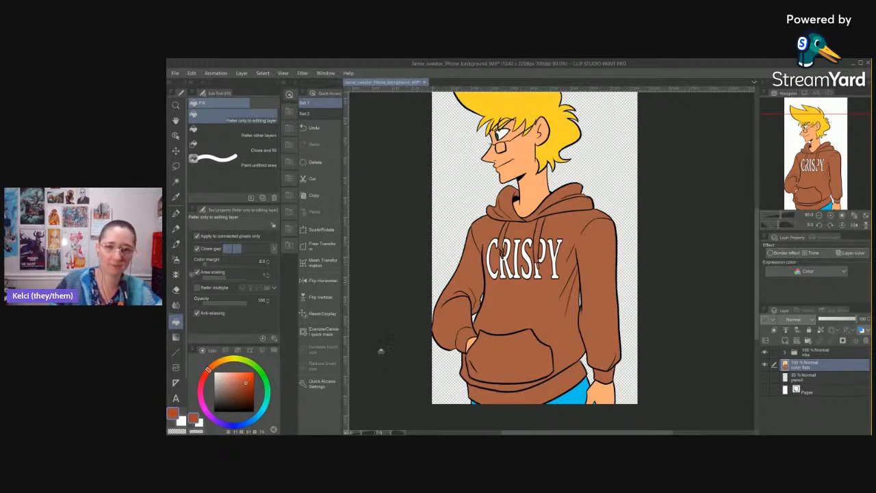
{"action": "left_click", "coordinate": [533, 322]}
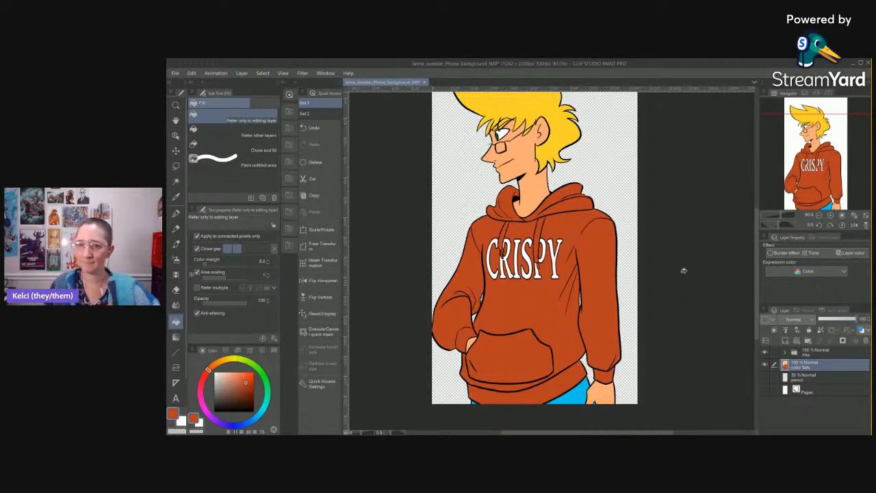
{"action": "left_click_drag", "start_coordinate": [683, 273], "coordinate": [664, 346]}
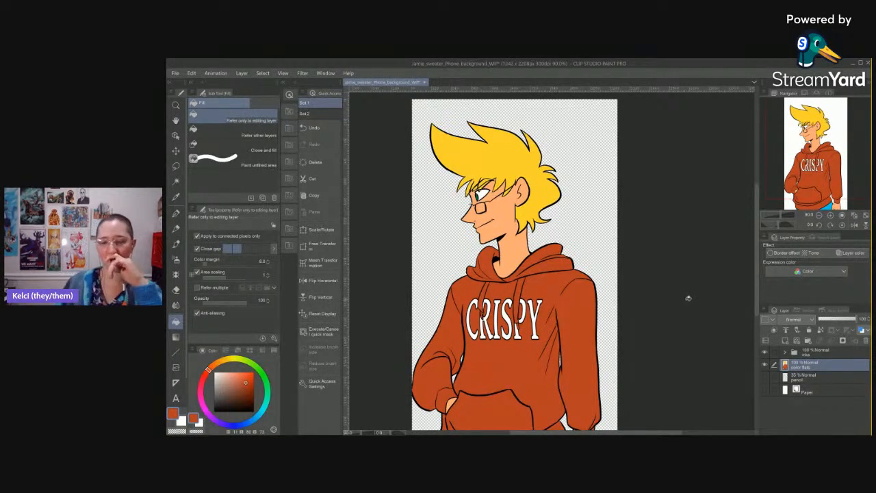
{"action": "key", "text": "ctrl+minus"}
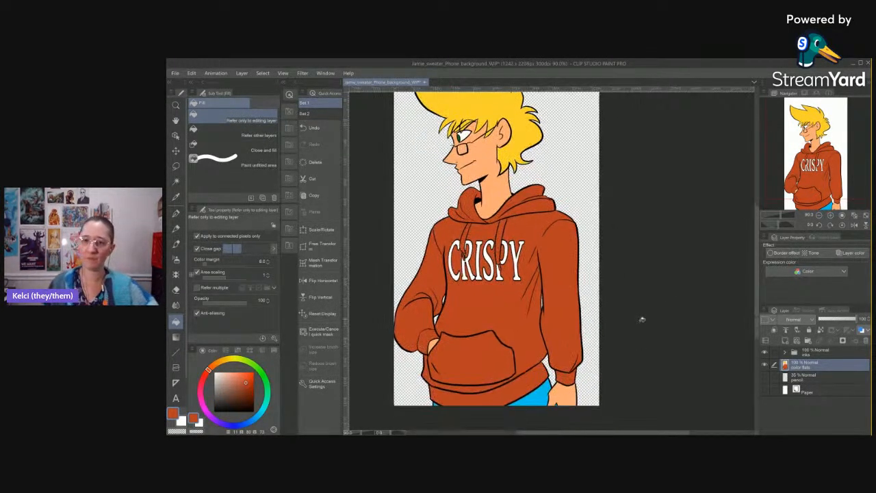
{"action": "key", "text": "ctrl+minus"}
{"action": "left_click_drag", "start_coordinate": [653, 309], "coordinate": [654, 323]}
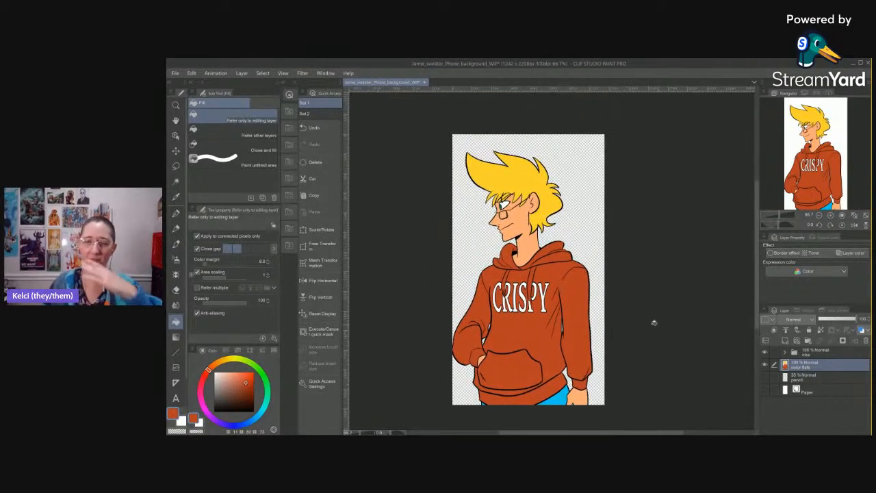
Add a new layer between the color flats and pencil layers and name it background.
{"action": "left_click", "coordinate": [808, 378]}
{"action": "key", "text": "ctrl+shift+n"}
{"action": "double_click", "coordinate": [800, 378]}
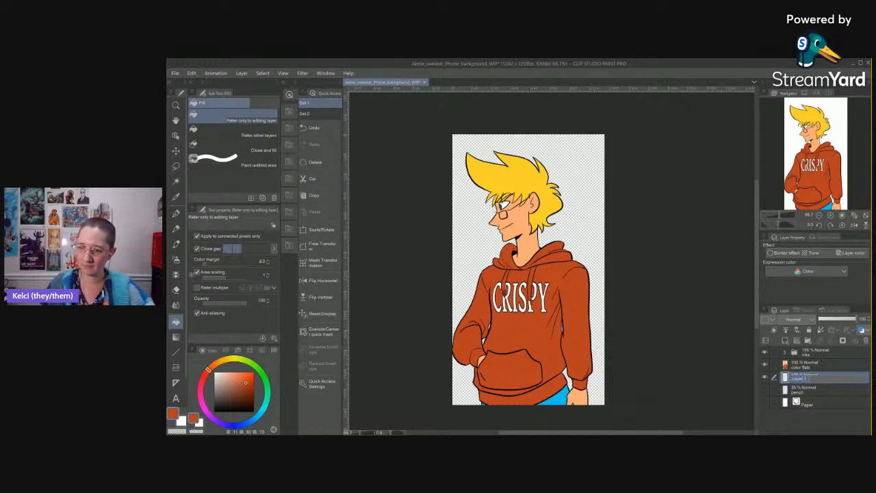
{"action": "type", "text": "text back"}
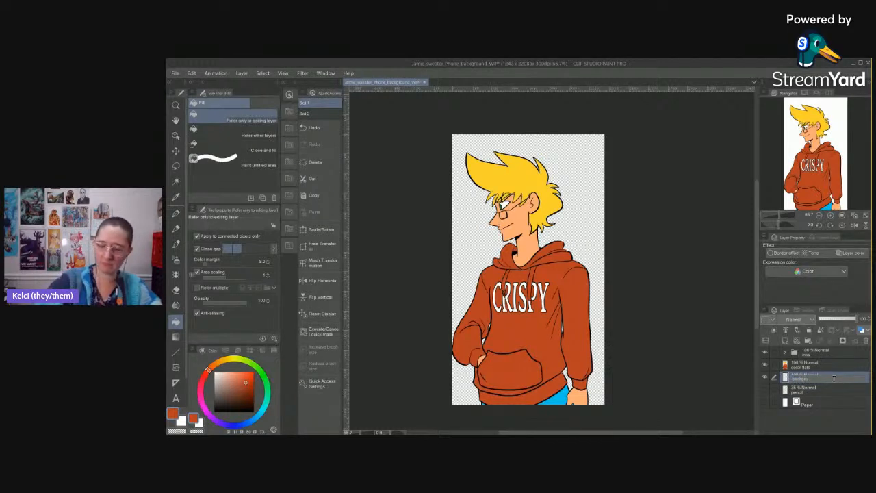
{"action": "key", "text": "Return"}
Fill the background layer with a vertical foreground-to-background gradient, white at the top fading to a muted light blue at the bottom.
{"action": "key", "text": "g"}
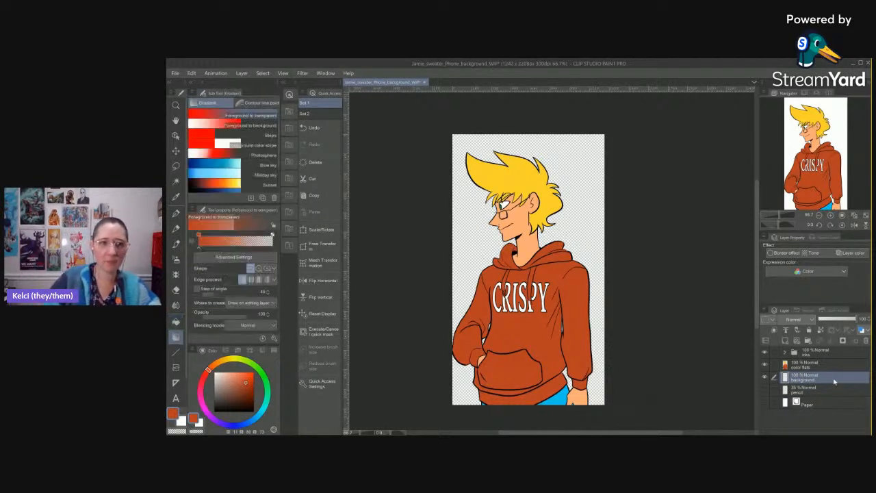
{"action": "left_click", "coordinate": [233, 126]}
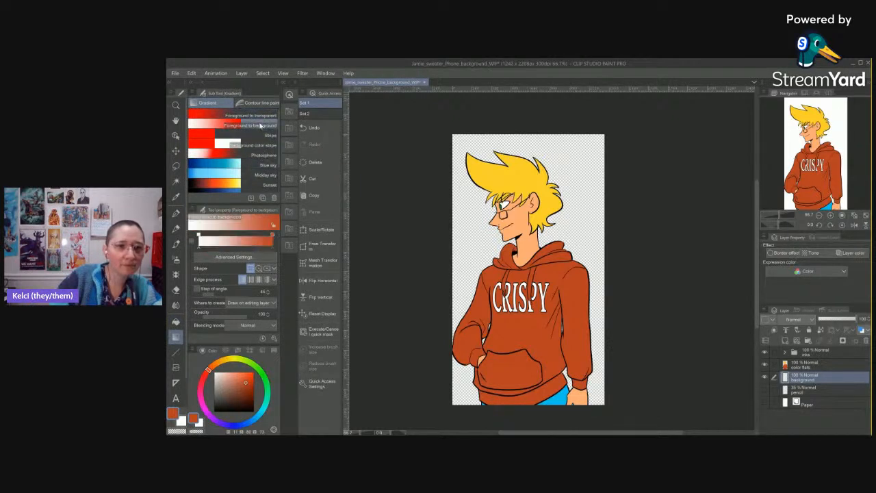
{"action": "left_click", "coordinate": [260, 417]}
{"action": "left_click_drag", "start_coordinate": [220, 376], "coordinate": [229, 381]}
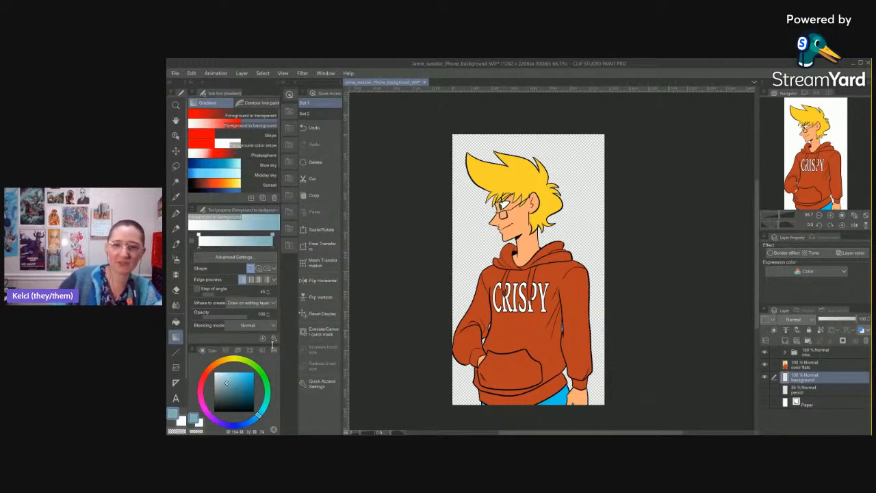
{"action": "left_click_drag", "start_coordinate": [562, 142], "coordinate": [557, 243]}
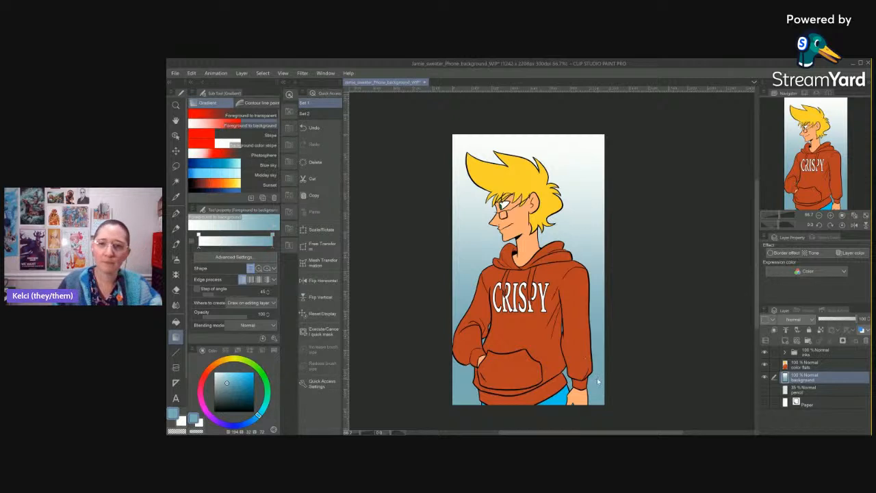
Try the background gradient reversed with blue at the top, then redraw it with white at the top and blue at the bottom.
{"action": "key", "text": "ctrl+z"}
{"action": "key", "text": "ctrl+y"}
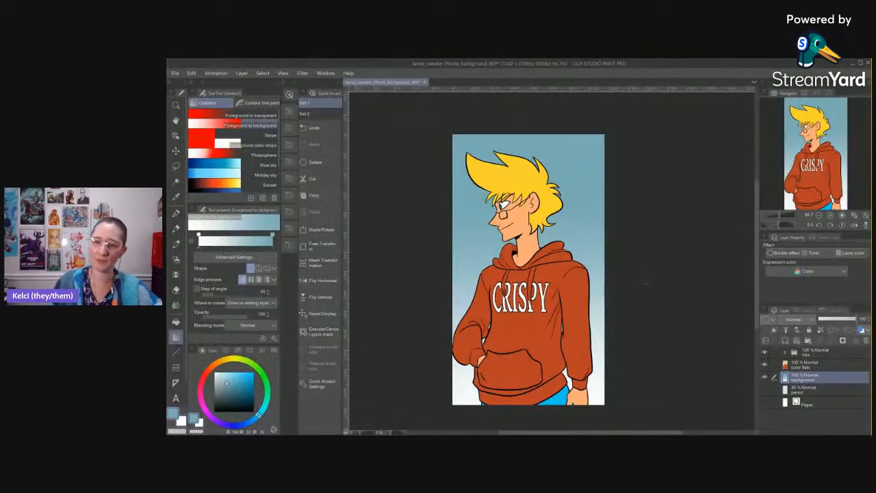
{"action": "key", "text": "ctrl+z"}
{"action": "left_click_drag", "start_coordinate": [564, 140], "coordinate": [570, 252]}
{"action": "mouse_move", "coordinate": [660, 353]}
{"action": "left_mouse_down"}
{"action": "mouse_move", "coordinate": [631, 319]}
{"action": "mouse_move", "coordinate": [643, 321]}
{"action": "left_mouse_up"}
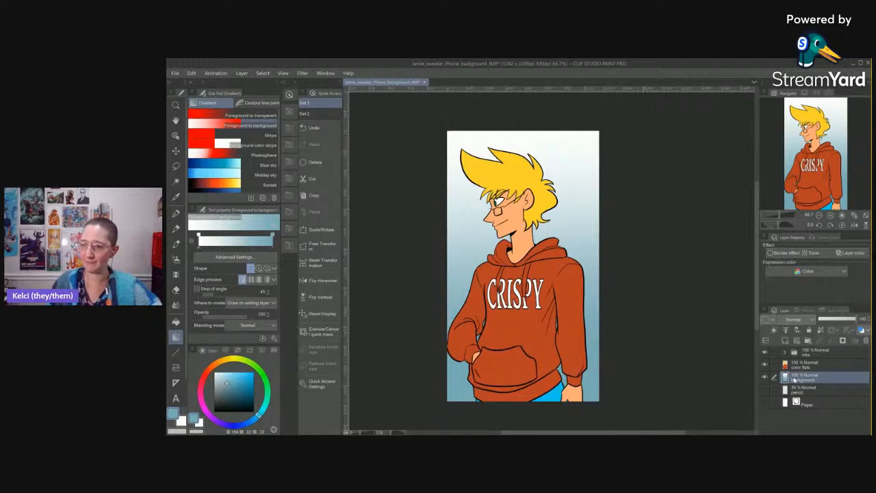
Add a layer directly above the background layer, name it trees, and set its blending mode to Multiply.
{"action": "key", "text": "ctrl+shift+n"}
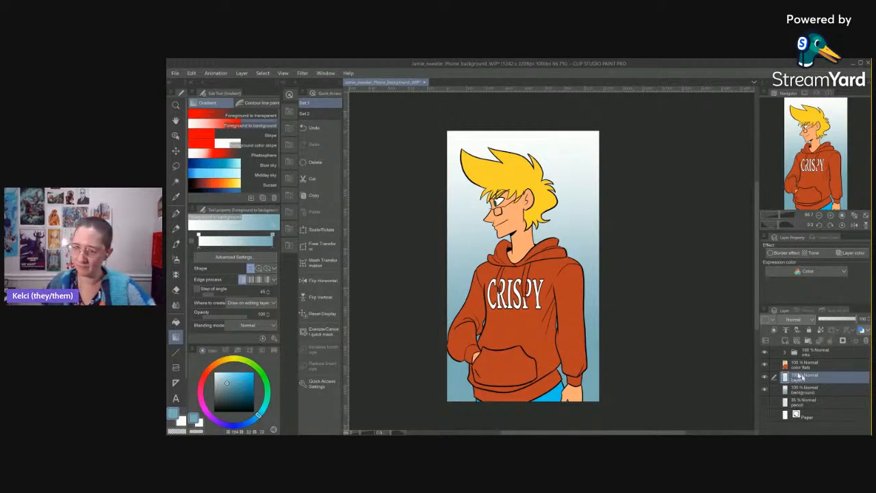
{"action": "double_click", "coordinate": [801, 377]}
{"action": "type", "text": "trees"}
{"action": "key", "text": "Return"}
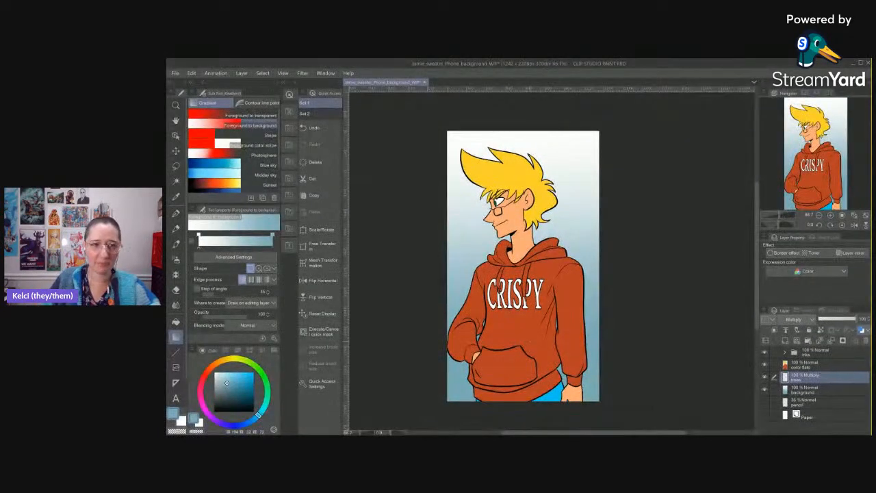
Paint a dark grey-blue trunk behind the figure's bent arm with the Bit husky brush and set the trees layer's opacity to 20%.
{"action": "key", "text": "b"}
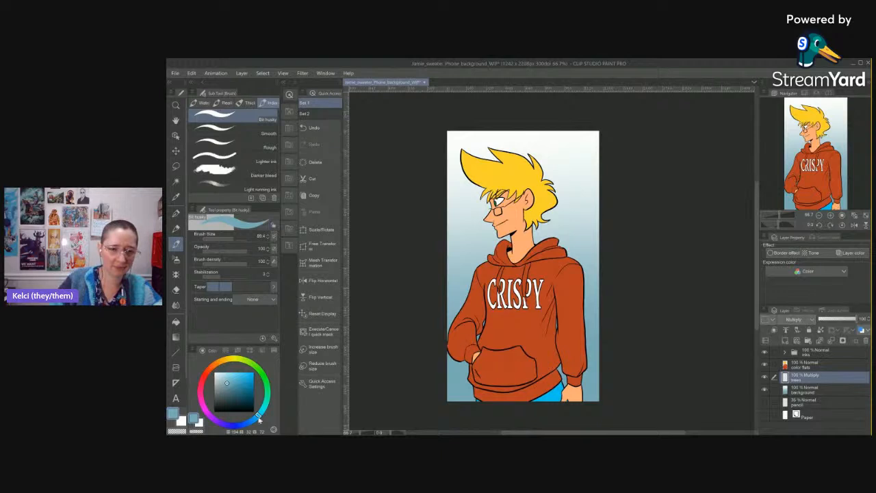
{"action": "mouse_move", "coordinate": [258, 416]}
{"action": "left_mouse_down"}
{"action": "mouse_move", "coordinate": [250, 421]}
{"action": "mouse_move", "coordinate": [222, 396]}
{"action": "left_mouse_up"}
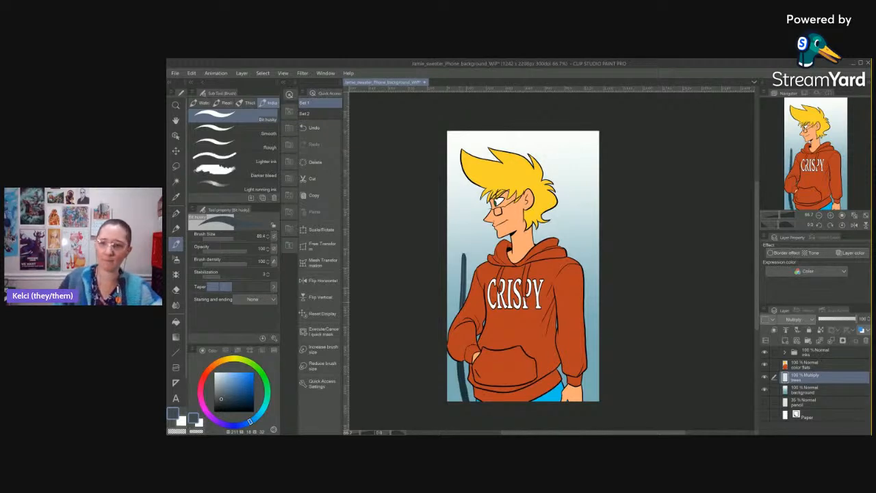
{"action": "key", "text": "g"}
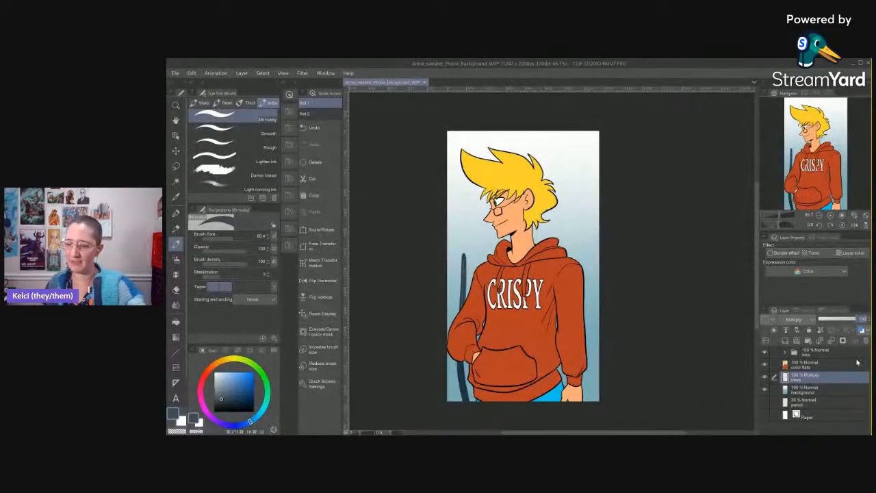
{"action": "type", "text": "20"}
{"action": "key", "text": "Return"}
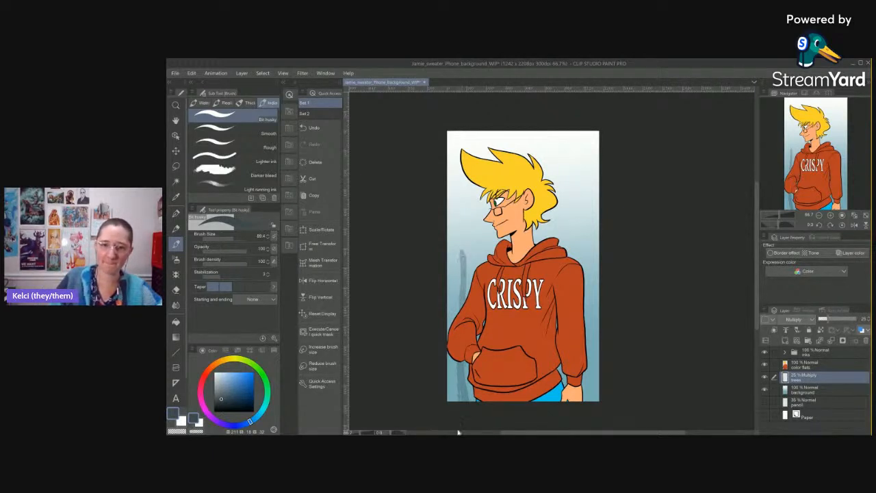
Extend the tree in front of the character's face up to the canvas top with forking branches and smaller twigs.
{"action": "mouse_move", "coordinate": [467, 394]}
{"action": "left_mouse_down"}
{"action": "mouse_move", "coordinate": [470, 237]}
{"action": "mouse_move", "coordinate": [468, 250]}
{"action": "mouse_move", "coordinate": [448, 224]}
{"action": "mouse_move", "coordinate": [461, 209]}
{"action": "mouse_move", "coordinate": [449, 177]}
{"action": "left_mouse_up"}
{"action": "mouse_move", "coordinate": [472, 240]}
{"action": "left_mouse_down"}
{"action": "mouse_move", "coordinate": [462, 171]}
{"action": "mouse_move", "coordinate": [472, 131]}
{"action": "left_mouse_up"}
{"action": "left_click_drag", "start_coordinate": [463, 177], "coordinate": [450, 150]}
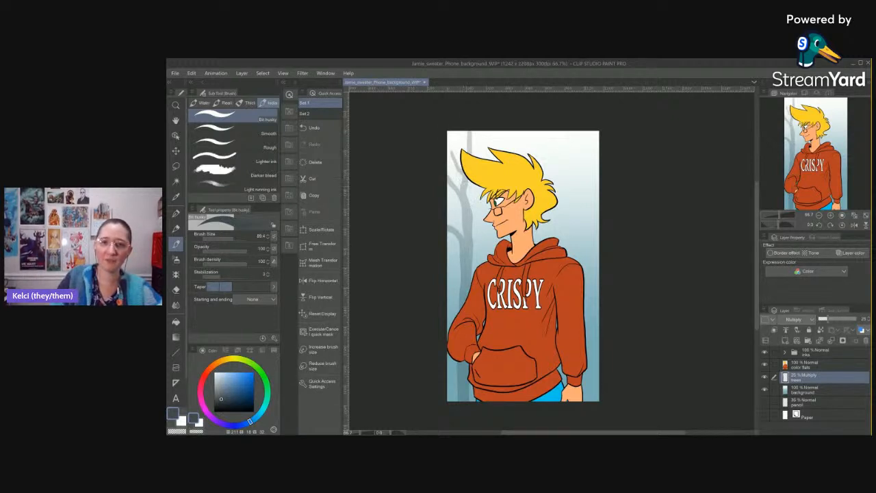
{"action": "left_click_drag", "start_coordinate": [468, 221], "coordinate": [448, 204]}
{"action": "left_click_drag", "start_coordinate": [466, 254], "coordinate": [484, 188]}
{"action": "mouse_move", "coordinate": [472, 152]}
{"action": "left_mouse_down"}
{"action": "mouse_move", "coordinate": [493, 131]}
{"action": "mouse_move", "coordinate": [462, 140]}
{"action": "mouse_move", "coordinate": [457, 132]}
{"action": "left_mouse_up"}
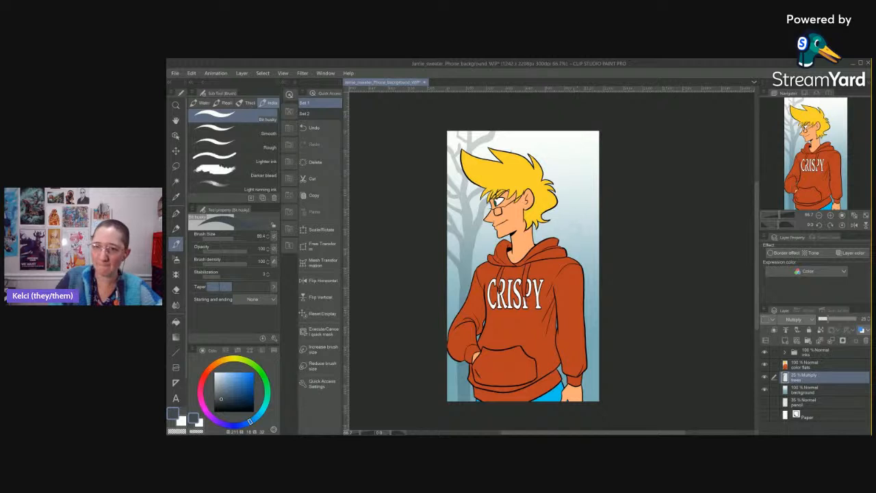
Paint a second tree along the canvas edge behind the character's back, with a trunk and curling branches reaching the top.
{"action": "mouse_move", "coordinate": [592, 234]}
{"action": "left_mouse_down"}
{"action": "mouse_move", "coordinate": [592, 316]}
{"action": "mouse_move", "coordinate": [597, 296]}
{"action": "left_mouse_up"}
{"action": "left_click_drag", "start_coordinate": [592, 230], "coordinate": [597, 330]}
{"action": "left_click_drag", "start_coordinate": [591, 385], "coordinate": [591, 403]}
{"action": "left_click_drag", "start_coordinate": [592, 357], "coordinate": [591, 372]}
{"action": "mouse_move", "coordinate": [590, 231]}
{"action": "left_mouse_down"}
{"action": "mouse_move", "coordinate": [557, 196]}
{"action": "mouse_move", "coordinate": [584, 238]}
{"action": "mouse_move", "coordinate": [550, 218]}
{"action": "mouse_move", "coordinate": [534, 239]}
{"action": "mouse_move", "coordinate": [476, 238]}
{"action": "mouse_move", "coordinate": [497, 239]}
{"action": "mouse_move", "coordinate": [575, 198]}
{"action": "mouse_move", "coordinate": [574, 133]}
{"action": "mouse_move", "coordinate": [542, 132]}
{"action": "mouse_move", "coordinate": [561, 135]}
{"action": "left_mouse_up"}
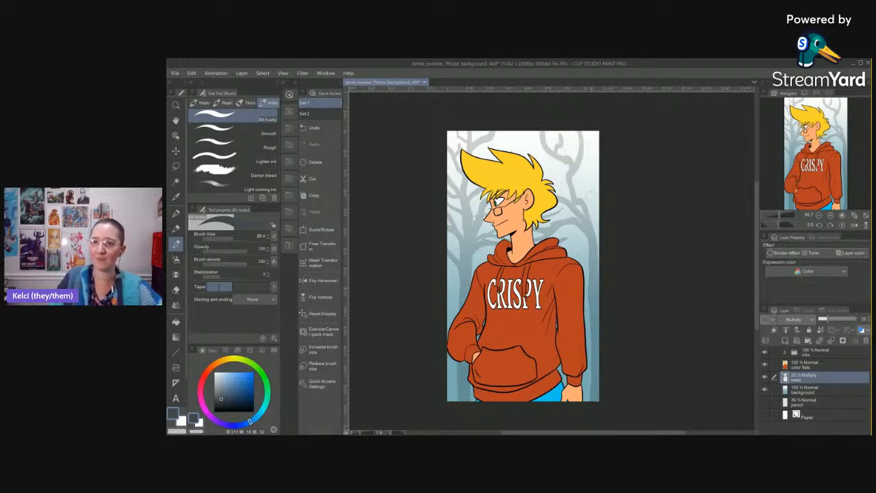
{"action": "mouse_move", "coordinate": [595, 245]}
{"action": "left_mouse_down"}
{"action": "mouse_move", "coordinate": [597, 166]}
{"action": "mouse_move", "coordinate": [585, 147]}
{"action": "mouse_move", "coordinate": [594, 133]}
{"action": "left_mouse_up"}
{"action": "left_click_drag", "start_coordinate": [588, 194], "coordinate": [585, 168]}
{"action": "left_click_drag", "start_coordinate": [597, 236], "coordinate": [596, 211]}
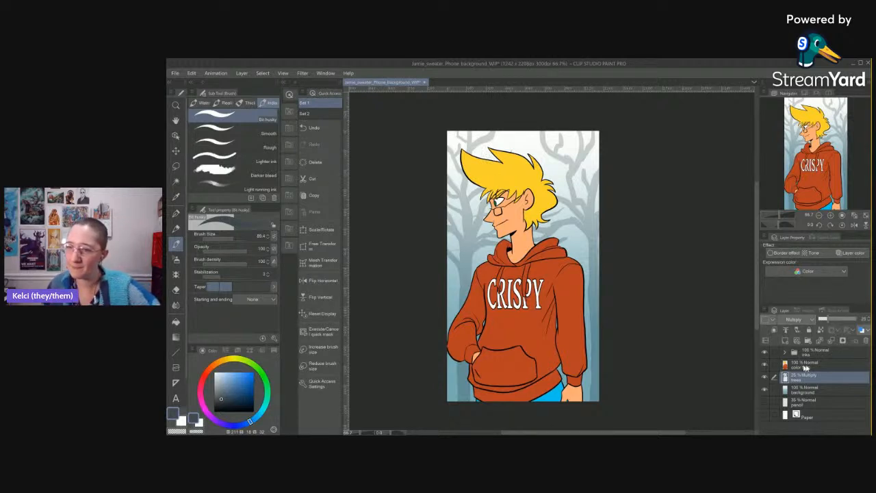
Group the color flats layer and the inks folder into a new folder named after the character.
{"action": "left_click", "coordinate": [812, 368]}
{"action": "left_click", "coordinate": [817, 356], "text": "shift"}
{"action": "key", "text": "ctrl+g"}
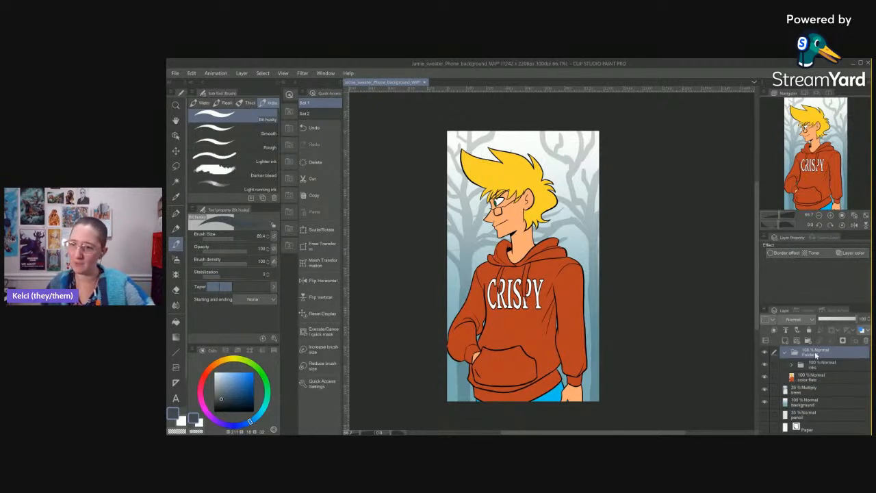
{"action": "type", "text": "jamie"}
{"action": "key", "text": "Return"}
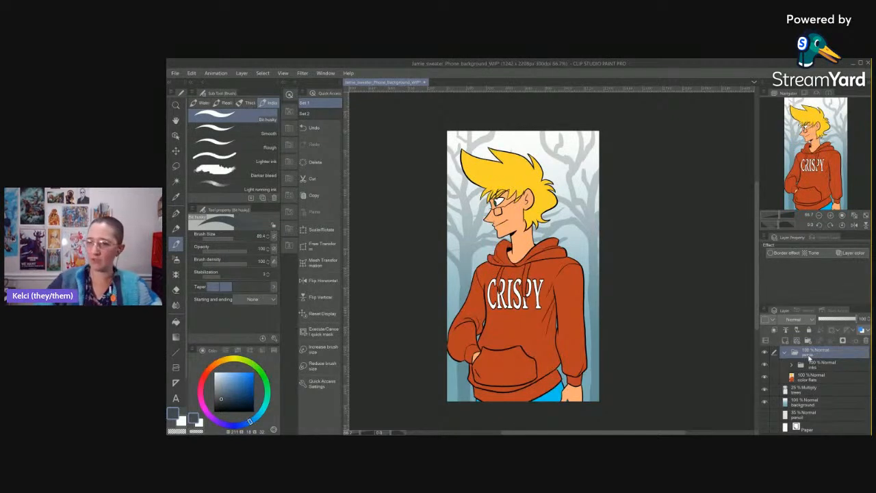
Hide the character folder and paint more interlacing branches between the two trees on the trees layer.
{"action": "left_click", "coordinate": [786, 351]}
{"action": "left_click", "coordinate": [765, 352]}
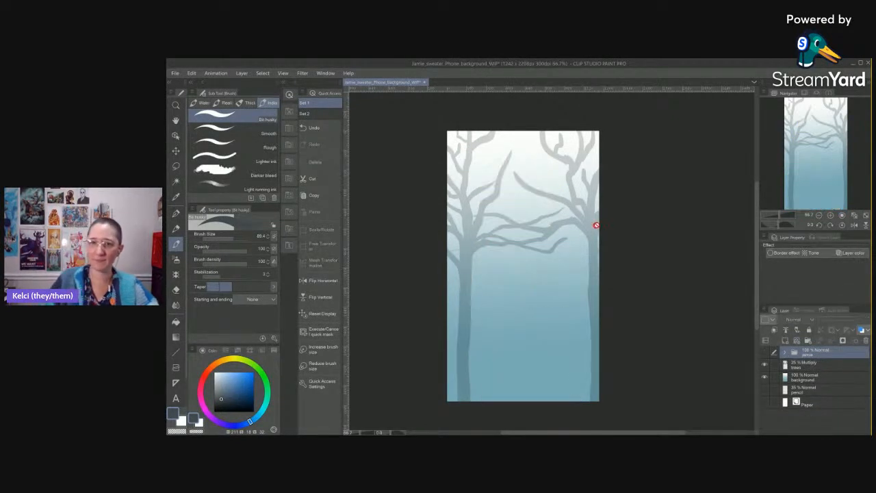
{"action": "left_click", "coordinate": [821, 367]}
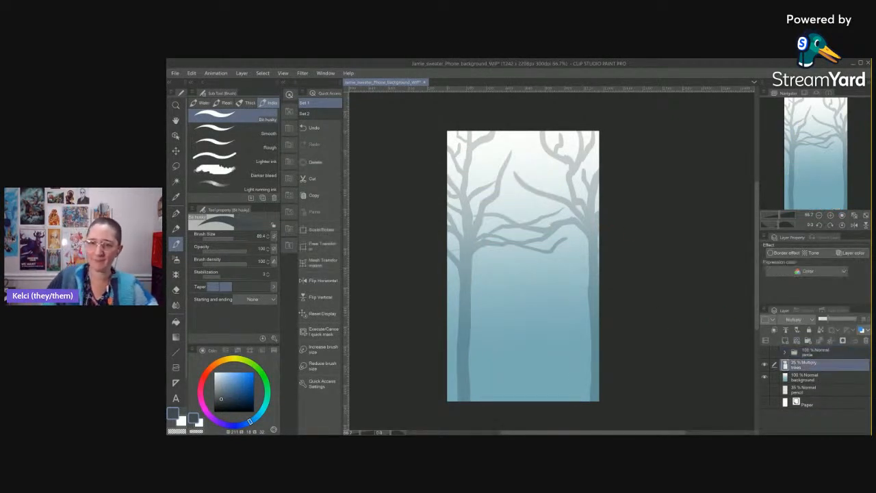
{"action": "mouse_move", "coordinate": [486, 209]}
{"action": "left_mouse_down"}
{"action": "mouse_move", "coordinate": [523, 195]}
{"action": "mouse_move", "coordinate": [550, 167]}
{"action": "left_mouse_up"}
{"action": "mouse_move", "coordinate": [523, 198]}
{"action": "left_mouse_down"}
{"action": "mouse_move", "coordinate": [547, 203]}
{"action": "mouse_move", "coordinate": [503, 208]}
{"action": "left_mouse_up"}
{"action": "mouse_move", "coordinate": [568, 193]}
{"action": "left_mouse_down"}
{"action": "mouse_move", "coordinate": [557, 201]}
{"action": "mouse_move", "coordinate": [520, 146]}
{"action": "left_mouse_up"}
{"action": "mouse_move", "coordinate": [531, 156]}
{"action": "left_mouse_down"}
{"action": "mouse_move", "coordinate": [513, 133]}
{"action": "mouse_move", "coordinate": [505, 171]}
{"action": "mouse_move", "coordinate": [515, 159]}
{"action": "left_mouse_up"}
{"action": "mouse_move", "coordinate": [480, 185]}
{"action": "left_mouse_down"}
{"action": "mouse_move", "coordinate": [502, 144]}
{"action": "mouse_move", "coordinate": [520, 162]}
{"action": "mouse_move", "coordinate": [477, 158]}
{"action": "mouse_move", "coordinate": [501, 140]}
{"action": "left_mouse_up"}
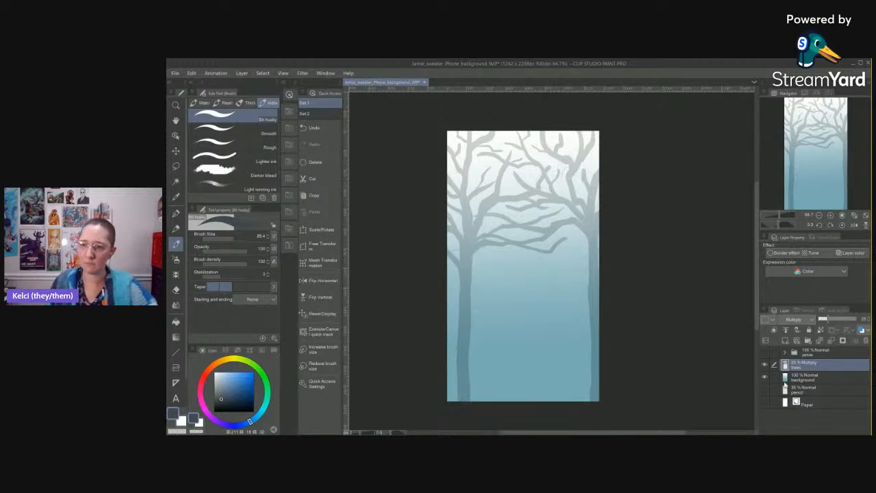
Show the character folder again and add smaller branches to the trees around the character's head.
{"action": "left_click", "coordinate": [765, 352]}
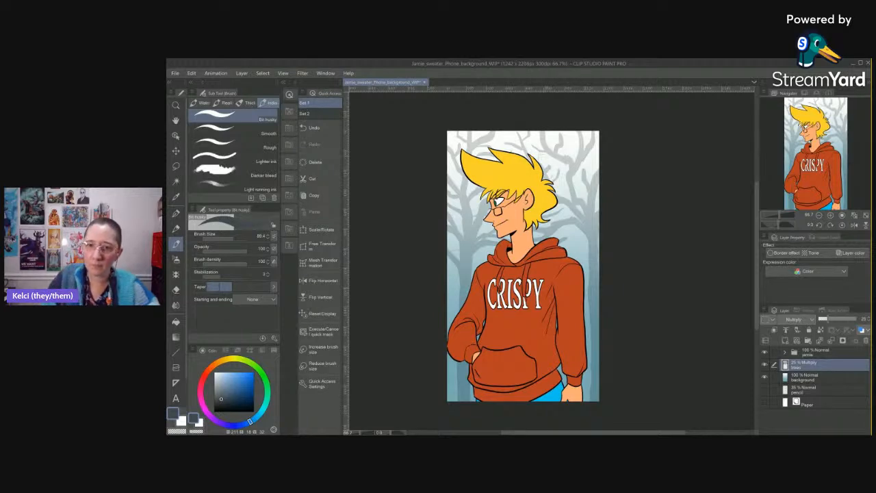
{"action": "scroll", "coordinate": [521, 147], "scroll_direction": "up", "scroll_amount": 3}
{"action": "mouse_move", "coordinate": [508, 142]}
{"action": "left_mouse_down"}
{"action": "mouse_move", "coordinate": [549, 164]}
{"action": "mouse_move", "coordinate": [572, 229]}
{"action": "mouse_move", "coordinate": [607, 257]}
{"action": "mouse_move", "coordinate": [623, 296]}
{"action": "mouse_move", "coordinate": [597, 262]}
{"action": "mouse_move", "coordinate": [631, 305]}
{"action": "left_mouse_up"}
{"action": "mouse_move", "coordinate": [567, 228]}
{"action": "left_mouse_down"}
{"action": "mouse_move", "coordinate": [580, 171]}
{"action": "mouse_move", "coordinate": [474, 111]}
{"action": "left_mouse_up"}
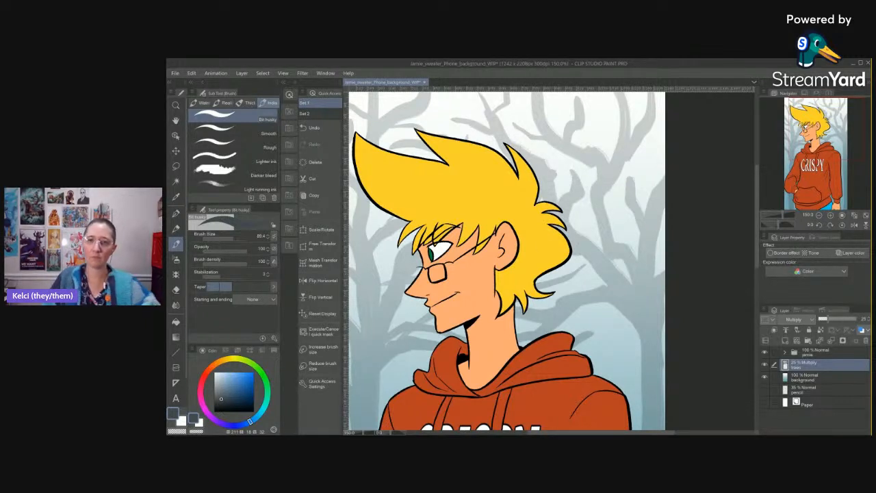
{"action": "left_click_drag", "start_coordinate": [642, 283], "coordinate": [685, 352]}
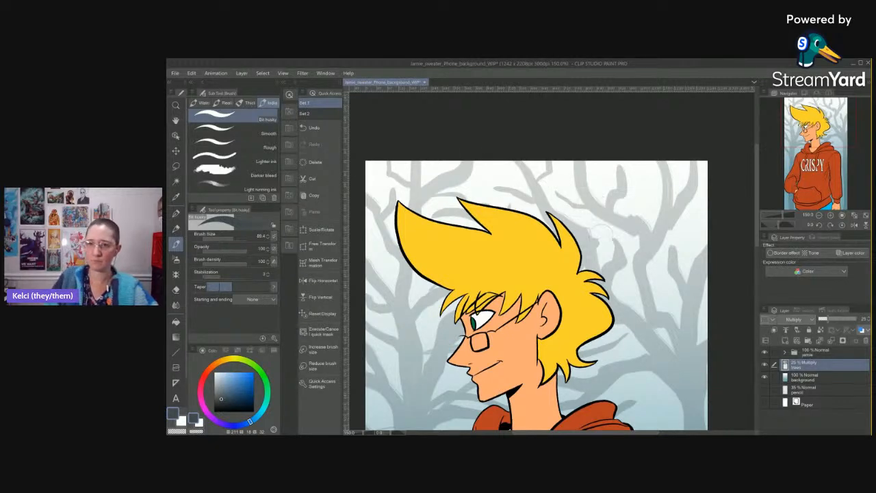
{"action": "scroll", "coordinate": [681, 337], "scroll_direction": "down", "scroll_amount": 4}
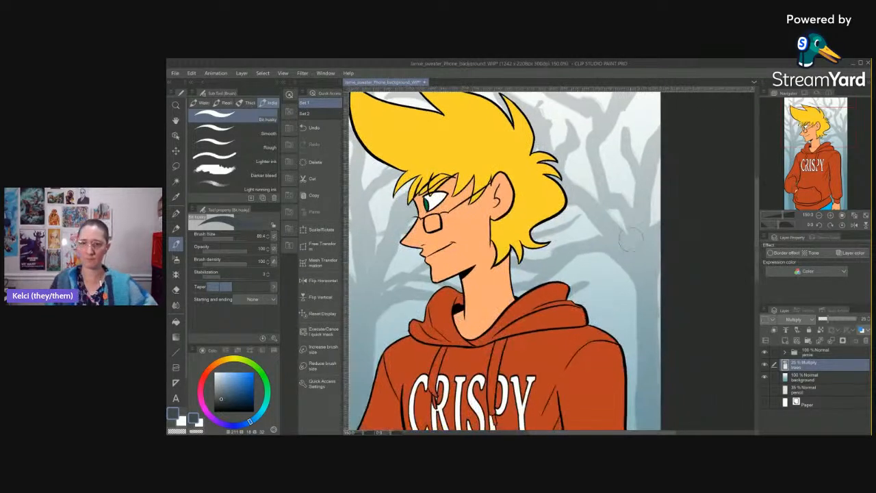
{"action": "mouse_move", "coordinate": [670, 310]}
{"action": "left_mouse_down"}
{"action": "mouse_move", "coordinate": [663, 297]}
{"action": "mouse_move", "coordinate": [645, 303]}
{"action": "left_mouse_up"}
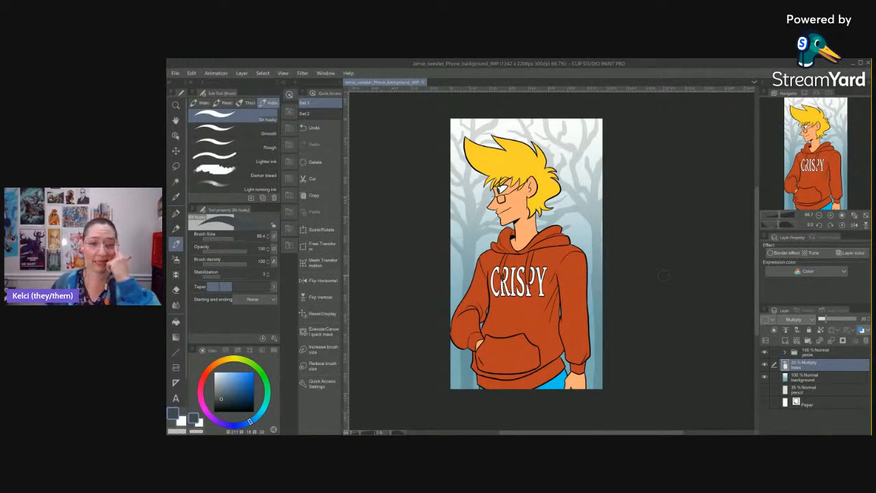
Add a layer above the character folder, name it light hue, and set its blending mode to Screen.
{"action": "left_click", "coordinate": [816, 352]}
{"action": "key", "text": "ctrl+shift+n"}
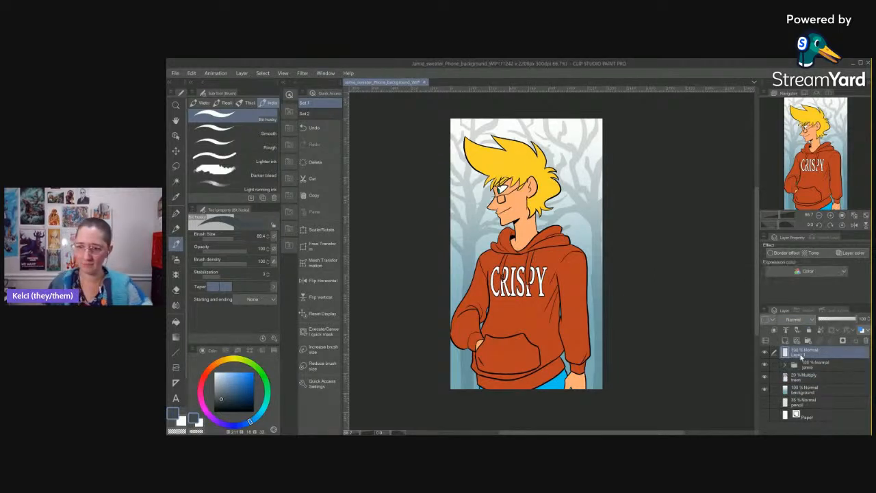
{"action": "type", "text": "light line"}
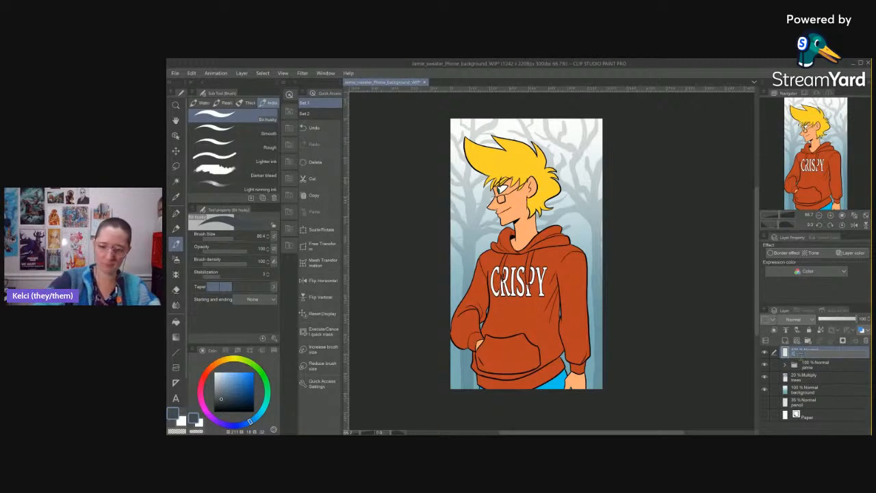
{"action": "key", "text": "Return"}
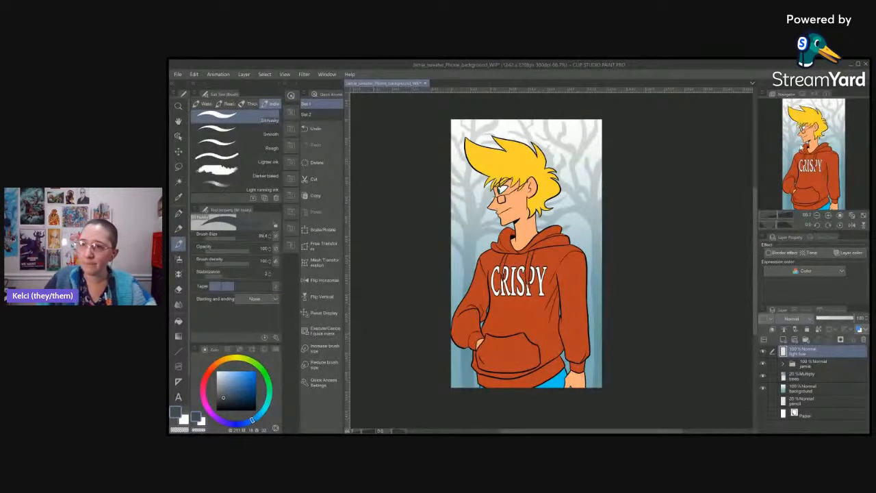
{"action": "left_click", "coordinate": [798, 150]}
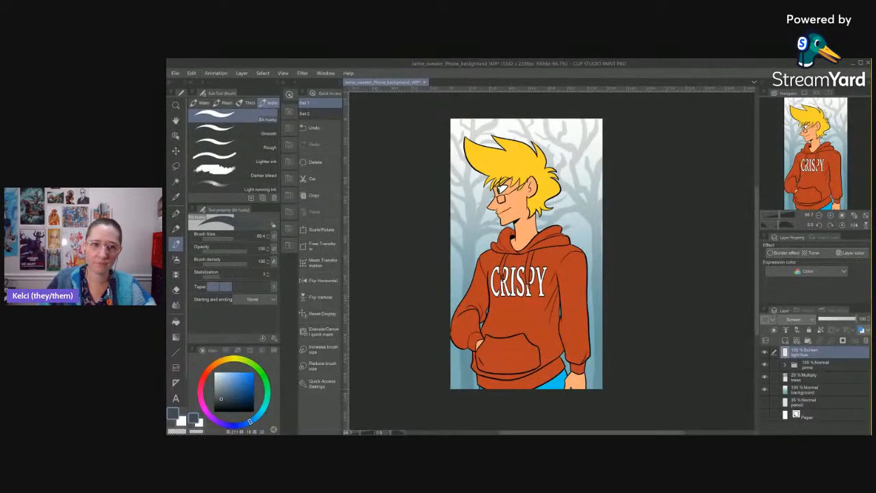
Try vertical foreground-to-transparent gradients in dark grey-blue on the light hue layer, then apply a diagonal one from the upper-right corner toward the lower left.
{"action": "key", "text": "g"}
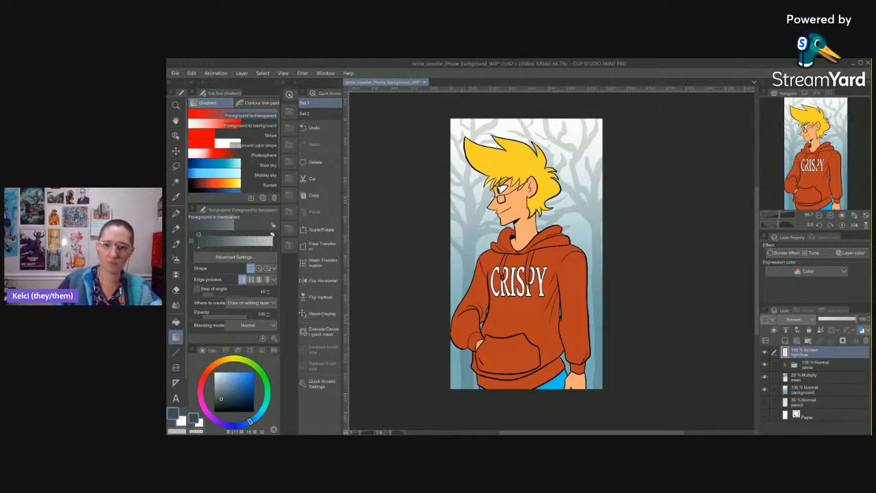
{"action": "left_click_drag", "start_coordinate": [606, 391], "coordinate": [605, 117]}
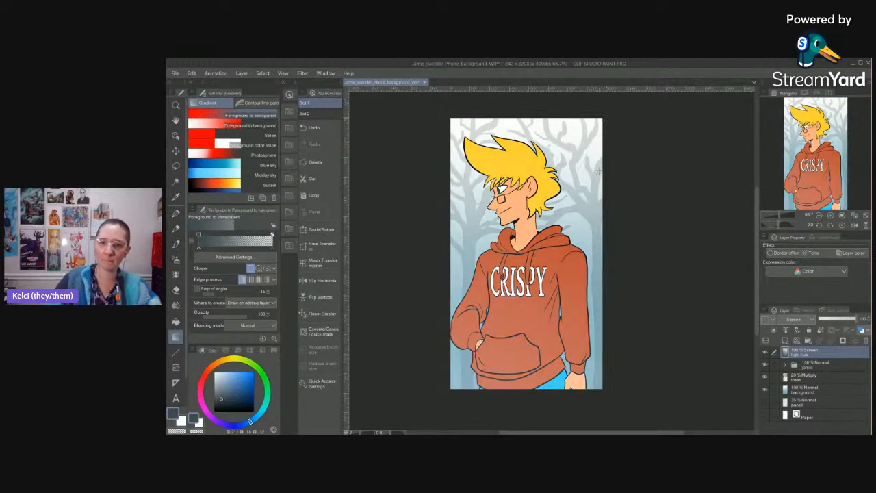
{"action": "key", "text": "ctrl+z"}
{"action": "key", "text": "ctrl+y"}
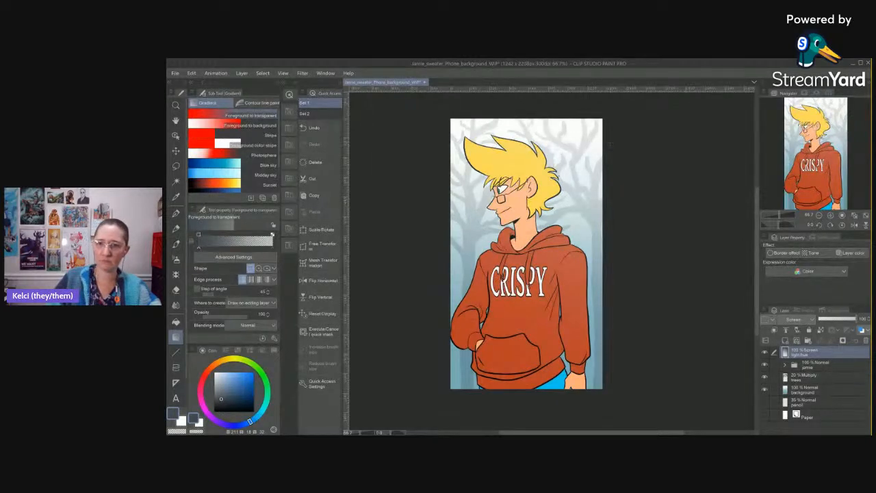
{"action": "left_click_drag", "start_coordinate": [611, 143], "coordinate": [456, 291]}
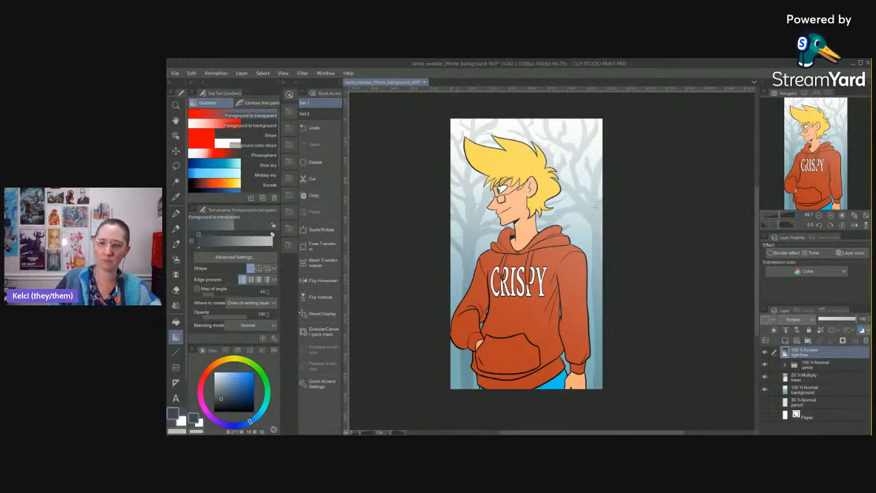
{"action": "left_click_drag", "start_coordinate": [607, 142], "coordinate": [449, 345]}
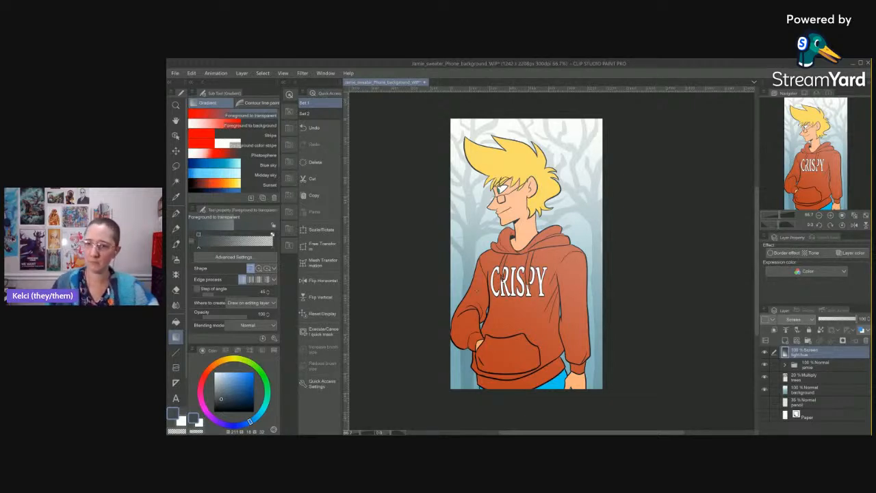
Finish the diagonal gradient on the light hue layer and add a layer named shades directly above the character folder.
{"action": "left_click_drag", "start_coordinate": [477, 290], "coordinate": [470, 295]}
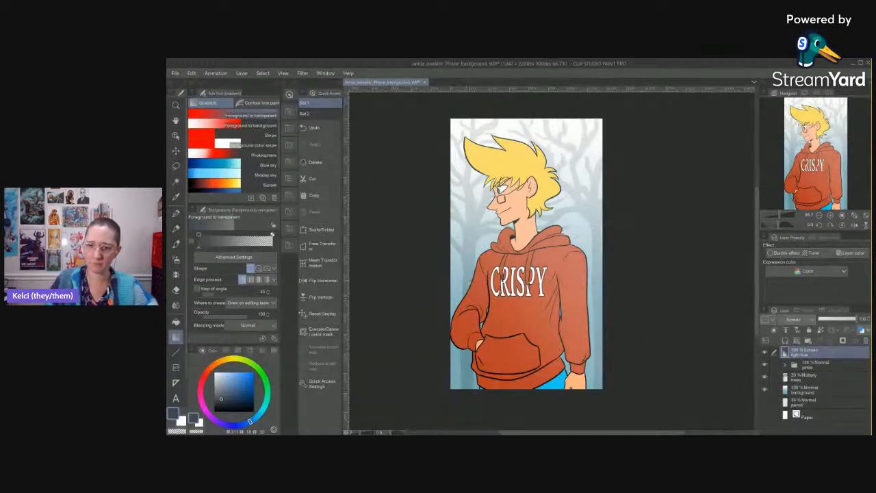
{"action": "left_click", "coordinate": [828, 366]}
{"action": "key", "text": "ctrl+shift+n"}
{"action": "double_click", "coordinate": [799, 368]}
{"action": "type", "text": "shadow"}
{"action": "key", "text": "Return"}
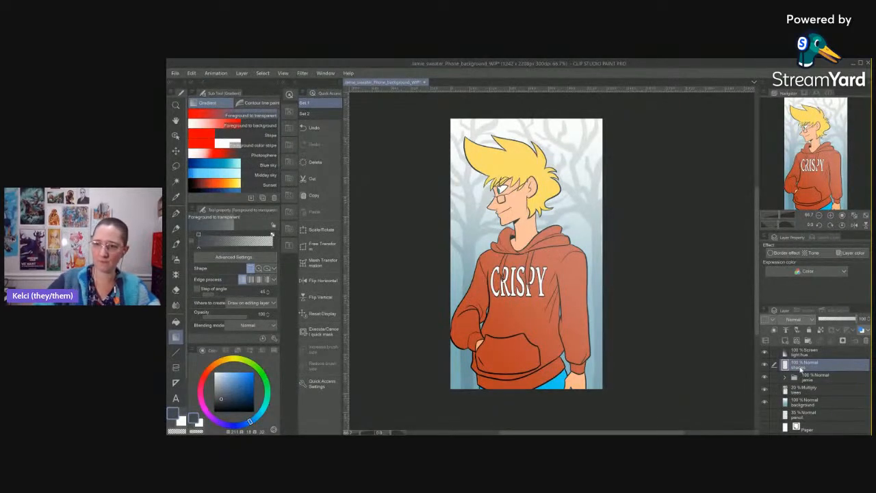
Set the shades layer's blending mode to Multiply and its opacity to 40%.
{"action": "left_click", "coordinate": [794, 319]}
{"action": "left_click", "coordinate": [797, 345]}
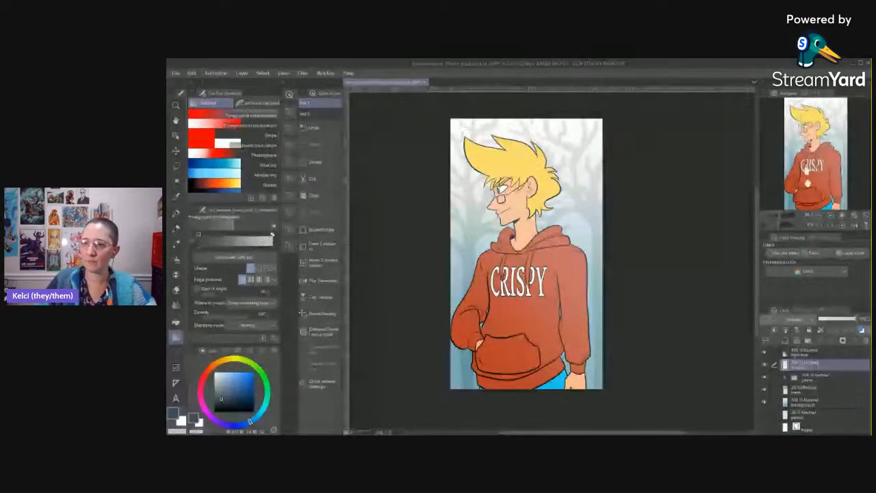
{"action": "left_click", "coordinate": [863, 318]}
{"action": "type", "text": "40"}
{"action": "key", "text": "Return"}
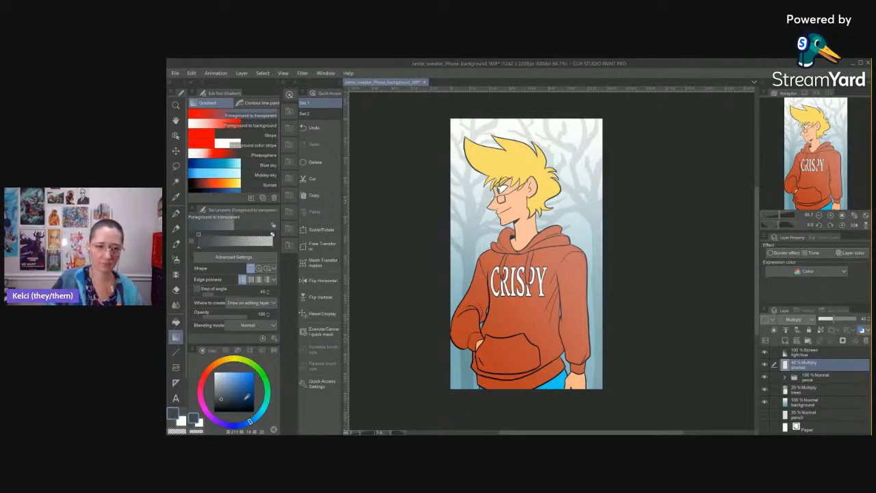
Set the brush size to 30 and paint a shadow on the brow and eyelid area beneath the character's bangs.
{"action": "scroll", "coordinate": [487, 172], "scroll_direction": "up", "scroll_amount": 5}
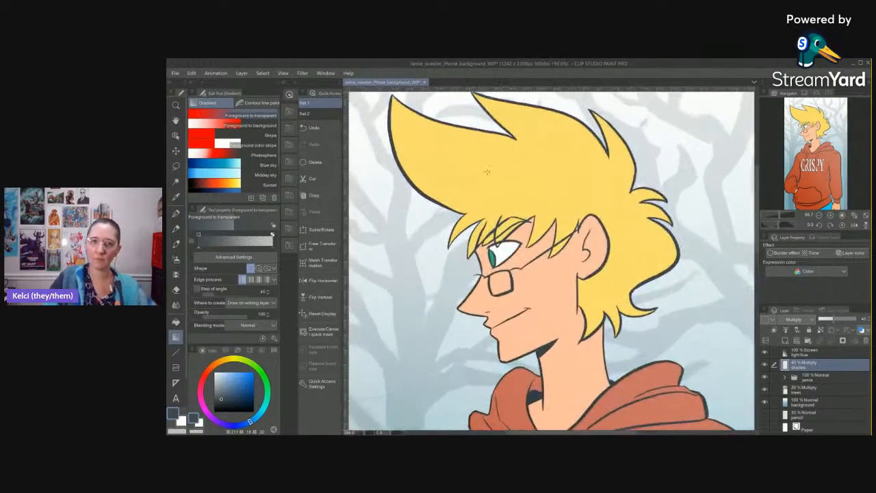
{"action": "key", "text": "b"}
{"action": "scroll", "coordinate": [471, 213], "scroll_direction": "up", "scroll_amount": 2}
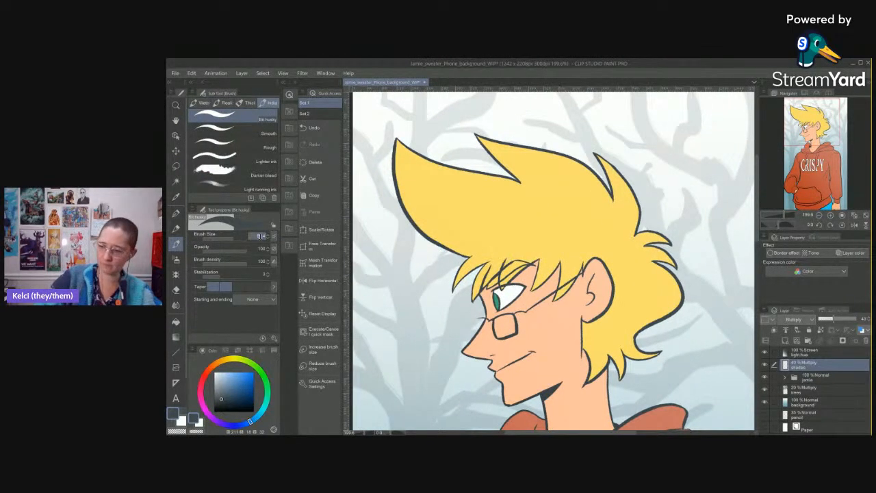
{"action": "type", "text": "50"}
{"action": "key", "text": "Return"}
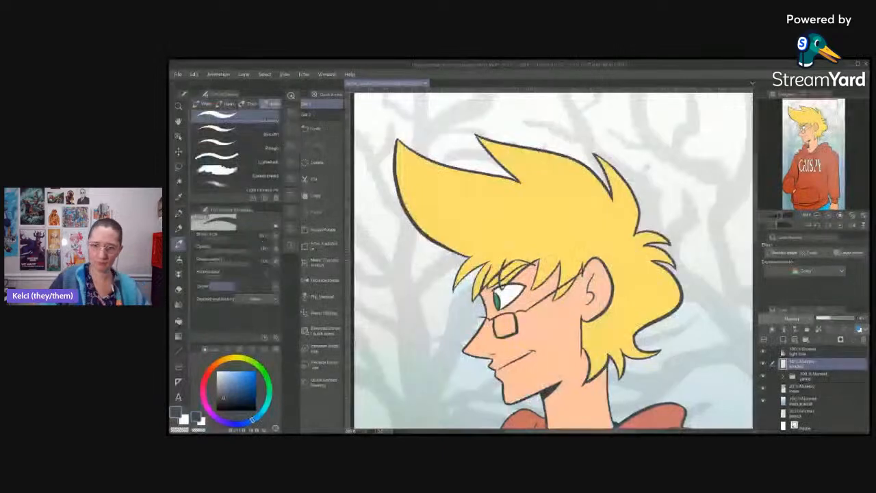
{"action": "scroll", "coordinate": [417, 239], "scroll_direction": "up", "scroll_amount": 2}
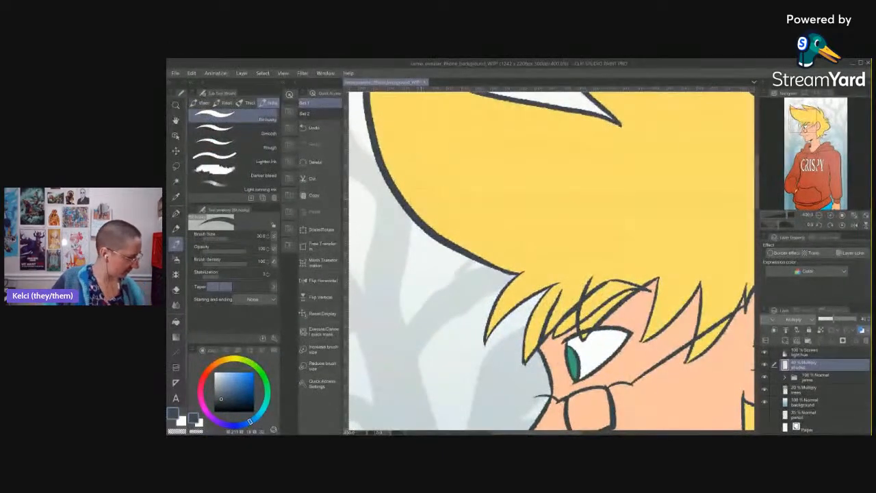
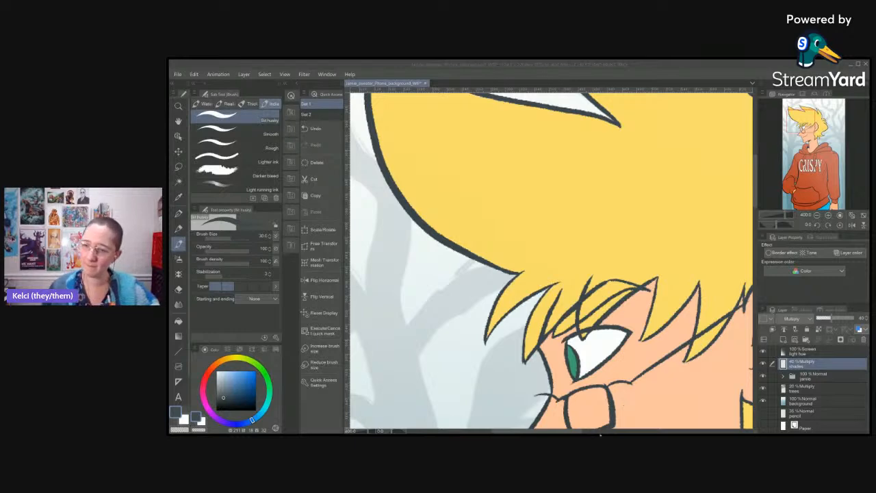
{"action": "left_click_drag", "start_coordinate": [596, 249], "coordinate": [554, 180]}
{"action": "mouse_move", "coordinate": [543, 262]}
{"action": "left_mouse_down"}
{"action": "mouse_move", "coordinate": [492, 225]}
{"action": "mouse_move", "coordinate": [479, 226]}
{"action": "mouse_move", "coordinate": [529, 223]}
{"action": "mouse_move", "coordinate": [534, 215]}
{"action": "left_mouse_up"}
{"action": "mouse_move", "coordinate": [446, 246]}
{"action": "left_mouse_down"}
{"action": "mouse_move", "coordinate": [492, 194]}
{"action": "mouse_move", "coordinate": [517, 186]}
{"action": "left_mouse_up"}
{"action": "mouse_move", "coordinate": [491, 212]}
{"action": "left_mouse_down"}
{"action": "mouse_move", "coordinate": [534, 193]}
{"action": "mouse_move", "coordinate": [544, 223]}
{"action": "left_mouse_up"}
{"action": "left_click_drag", "start_coordinate": [556, 174], "coordinate": [543, 222]}
{"action": "left_click_drag", "start_coordinate": [545, 222], "coordinate": [533, 232]}
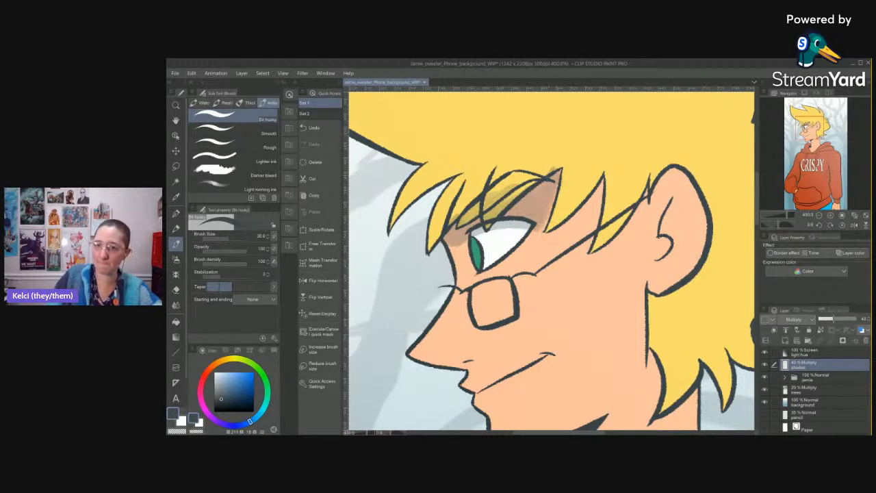
Outline a shadow inside the ear and fill it using the Refer other layers fill.
{"action": "mouse_move", "coordinate": [674, 199]}
{"action": "left_mouse_down"}
{"action": "mouse_move", "coordinate": [693, 237]}
{"action": "mouse_move", "coordinate": [684, 258]}
{"action": "mouse_move", "coordinate": [661, 261]}
{"action": "left_mouse_up"}
{"action": "key", "text": "g"}
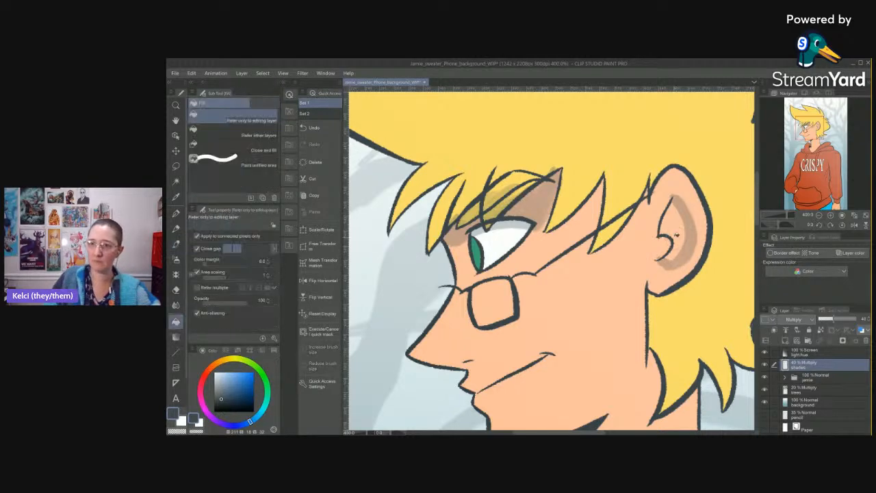
{"action": "left_click", "coordinate": [676, 233]}
{"action": "key", "text": "ctrl+z"}
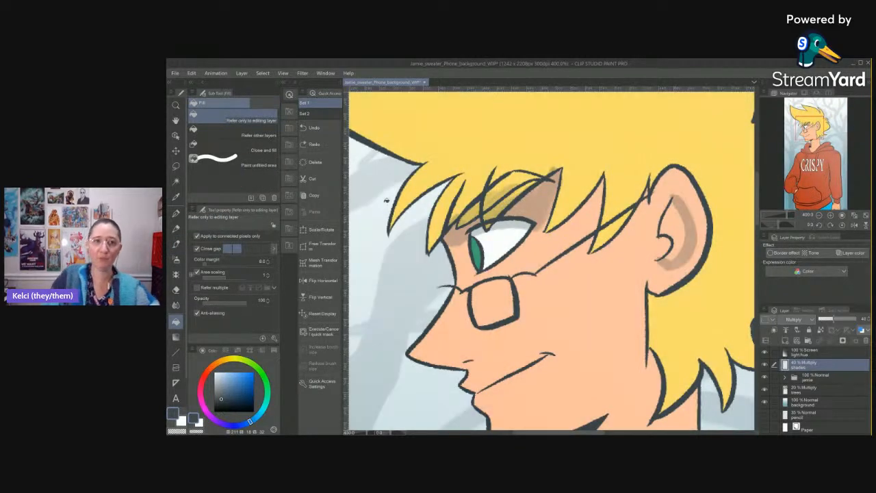
{"action": "left_click", "coordinate": [233, 135]}
{"action": "left_click", "coordinate": [680, 232]}
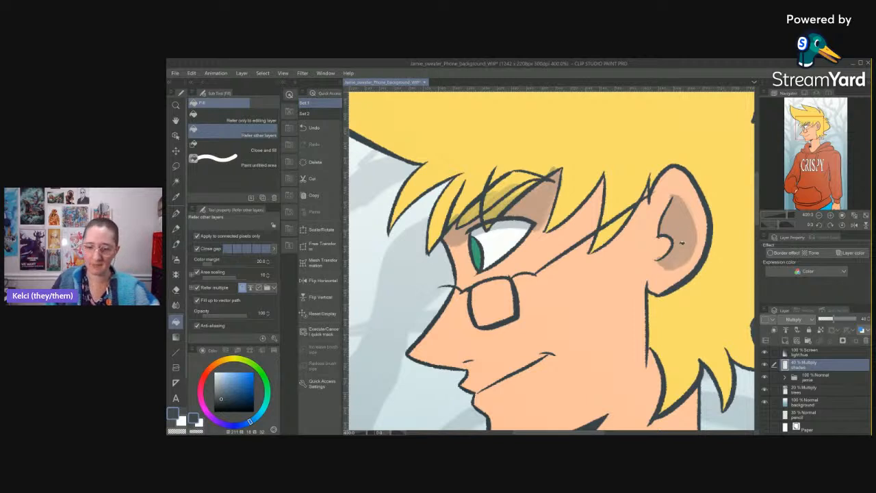
{"action": "key", "text": "b"}
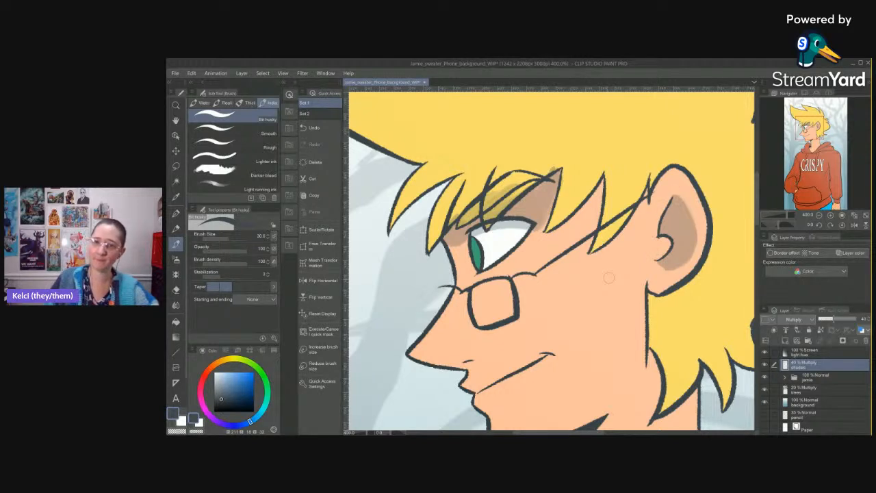
Shade the forehead gap between the bangs, the underside of the nose, and the nose bridge beside the eye and glasses.
{"action": "left_click_drag", "start_coordinate": [583, 215], "coordinate": [573, 271]}
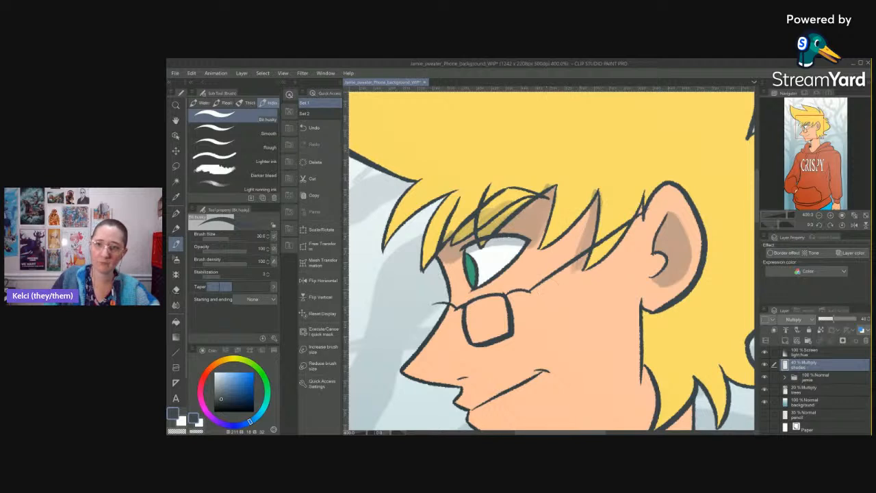
{"action": "left_click_drag", "start_coordinate": [548, 308], "coordinate": [557, 233]}
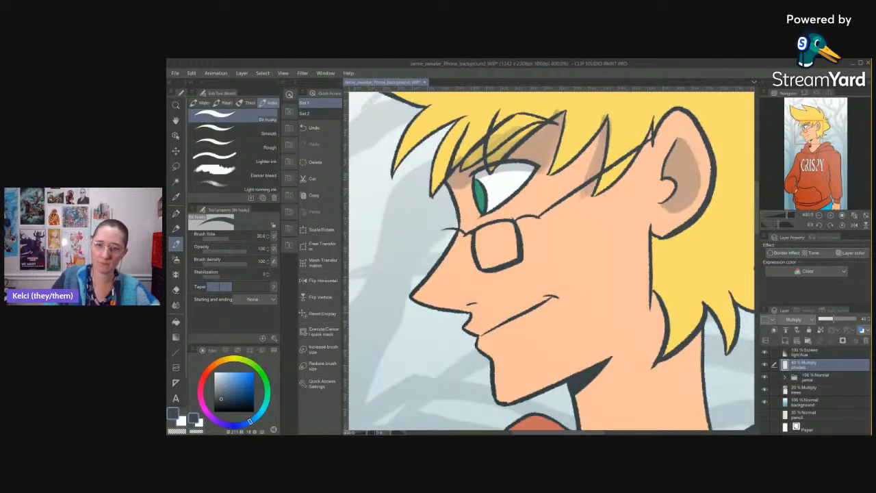
{"action": "mouse_move", "coordinate": [478, 309]}
{"action": "left_mouse_down"}
{"action": "mouse_move", "coordinate": [469, 298]}
{"action": "mouse_move", "coordinate": [420, 299]}
{"action": "mouse_move", "coordinate": [467, 308]}
{"action": "mouse_move", "coordinate": [483, 293]}
{"action": "left_mouse_up"}
{"action": "left_click_drag", "start_coordinate": [470, 184], "coordinate": [469, 253]}
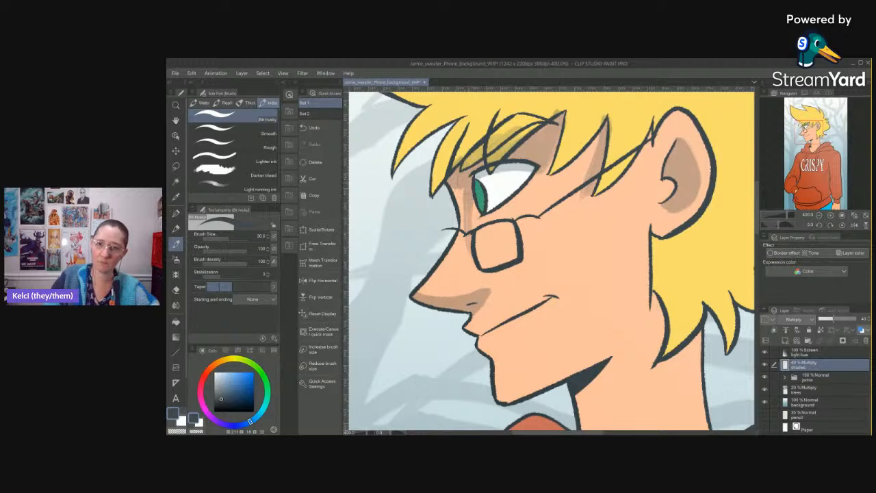
{"action": "left_click_drag", "start_coordinate": [478, 187], "coordinate": [472, 266]}
{"action": "left_click_drag", "start_coordinate": [474, 210], "coordinate": [474, 223]}
{"action": "left_click_drag", "start_coordinate": [462, 188], "coordinate": [468, 271]}
Shade the upper lip and the front of the chin, undoing the strokes that need correction.
{"action": "mouse_move", "coordinate": [479, 343]}
{"action": "left_mouse_down"}
{"action": "mouse_move", "coordinate": [506, 357]}
{"action": "mouse_move", "coordinate": [509, 401]}
{"action": "left_mouse_up"}
{"action": "left_click_drag", "start_coordinate": [511, 316], "coordinate": [474, 340]}
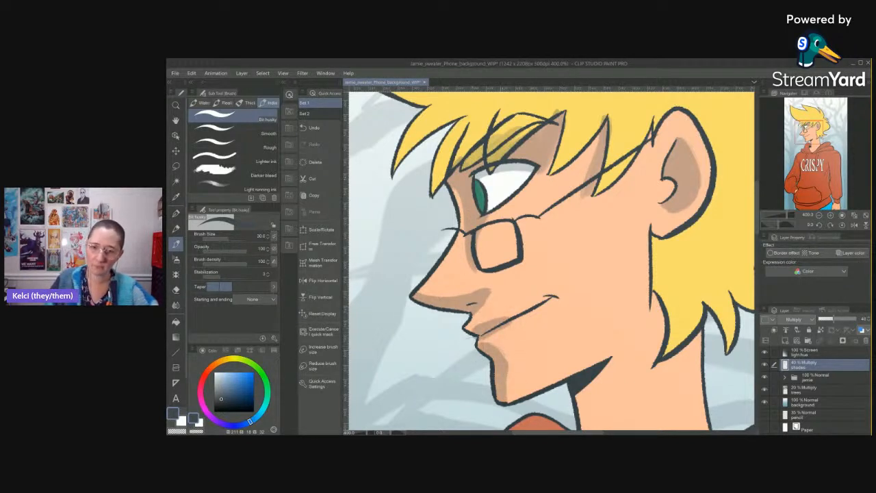
{"action": "key", "text": "ctrl+z"}
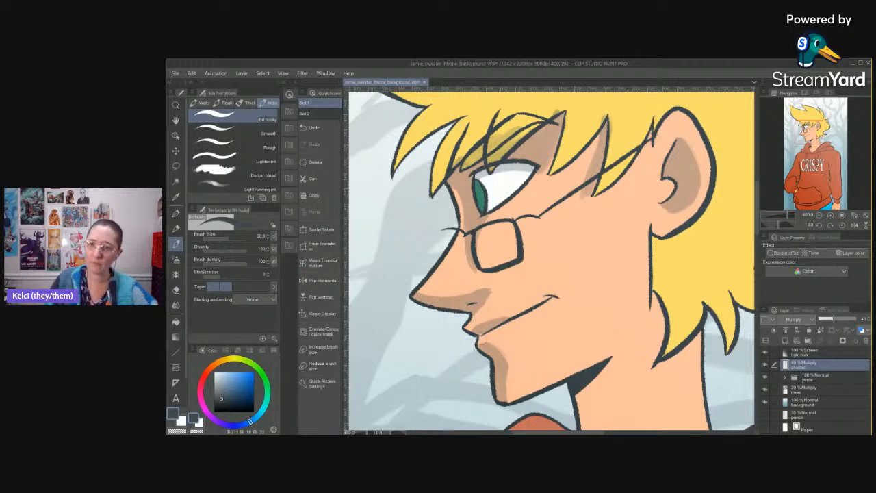
{"action": "key", "text": "ctrl+z"}
{"action": "key", "text": "ctrl+z"}
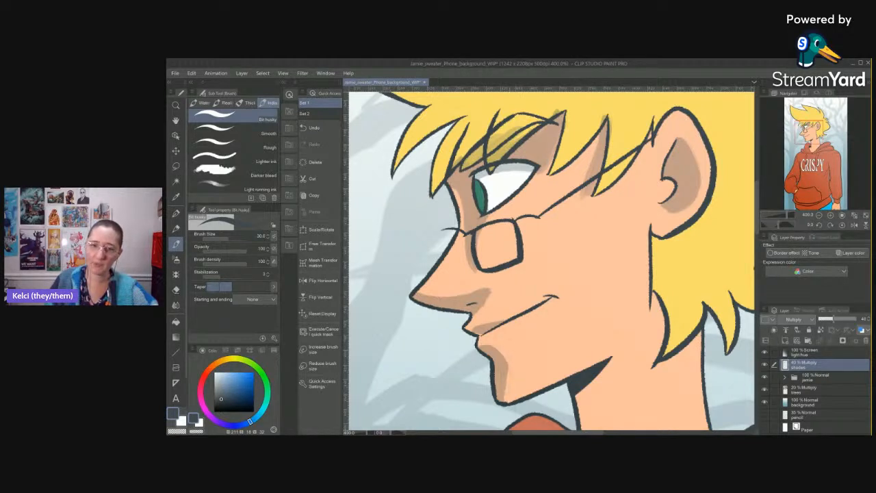
{"action": "left_click_drag", "start_coordinate": [512, 402], "coordinate": [507, 381]}
Paint the glasses' cast shadow beside the lens frame and along the underside of the temple arm.
{"action": "left_click_drag", "start_coordinate": [639, 331], "coordinate": [610, 279]}
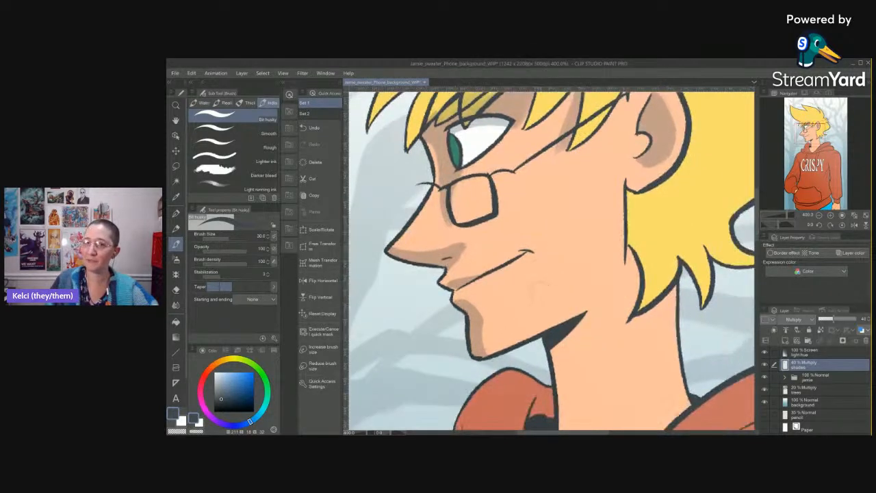
{"action": "left_click_drag", "start_coordinate": [534, 226], "coordinate": [548, 327]}
{"action": "mouse_move", "coordinate": [497, 281]}
{"action": "left_mouse_down"}
{"action": "mouse_move", "coordinate": [526, 276]}
{"action": "mouse_move", "coordinate": [499, 321]}
{"action": "mouse_move", "coordinate": [463, 323]}
{"action": "left_mouse_up"}
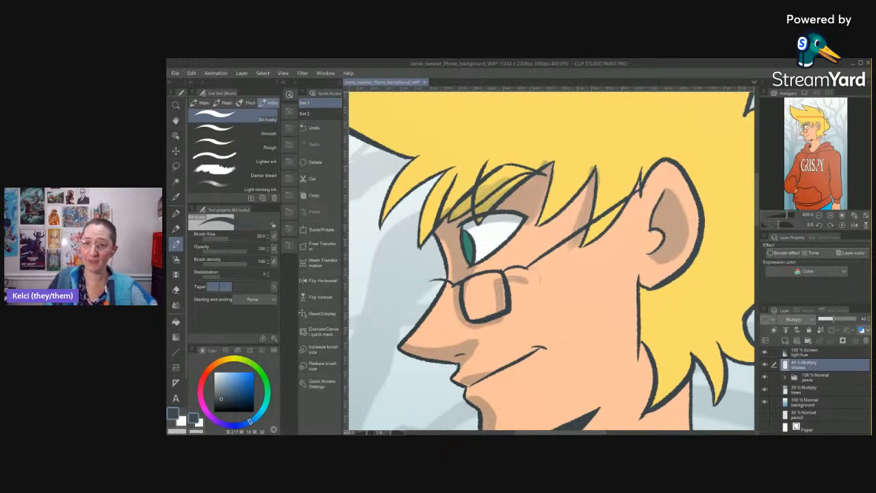
{"action": "left_click_drag", "start_coordinate": [527, 282], "coordinate": [633, 199]}
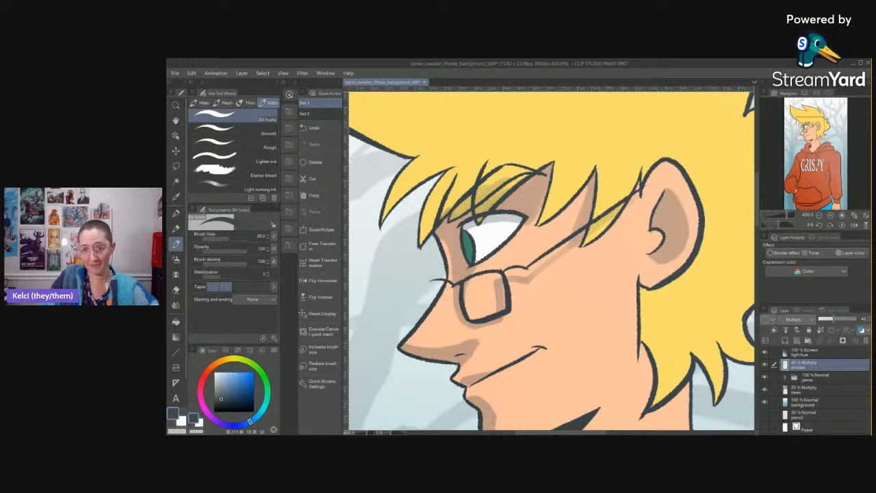
Shade the underside of the large forelock with overlapping strokes sweeping toward the bangs.
{"action": "left_click_drag", "start_coordinate": [593, 309], "coordinate": [628, 432]}
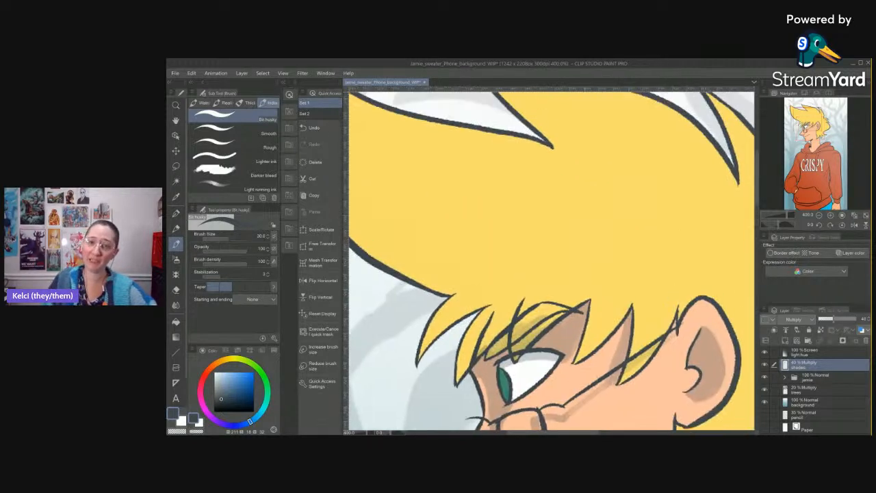
{"action": "left_click_drag", "start_coordinate": [509, 267], "coordinate": [561, 325]}
{"action": "left_click_drag", "start_coordinate": [385, 256], "coordinate": [525, 342]}
{"action": "left_click_drag", "start_coordinate": [412, 276], "coordinate": [556, 351]}
{"action": "mouse_move", "coordinate": [411, 282]}
{"action": "left_mouse_down"}
{"action": "mouse_move", "coordinate": [524, 353]}
{"action": "mouse_move", "coordinate": [560, 357]}
{"action": "mouse_move", "coordinate": [392, 282]}
{"action": "mouse_move", "coordinate": [461, 336]}
{"action": "left_mouse_up"}
{"action": "left_click_drag", "start_coordinate": [442, 295], "coordinate": [570, 350]}
{"action": "left_click_drag", "start_coordinate": [483, 315], "coordinate": [586, 350]}
{"action": "mouse_move", "coordinate": [468, 301]}
{"action": "left_mouse_down"}
{"action": "mouse_move", "coordinate": [448, 286]}
{"action": "mouse_move", "coordinate": [609, 346]}
{"action": "left_mouse_up"}
{"action": "left_click_drag", "start_coordinate": [506, 316], "coordinate": [626, 346]}
{"action": "left_click_drag", "start_coordinate": [547, 324], "coordinate": [650, 346]}
{"action": "scroll", "coordinate": [551, 260], "scroll_direction": "down", "scroll_amount": 3}
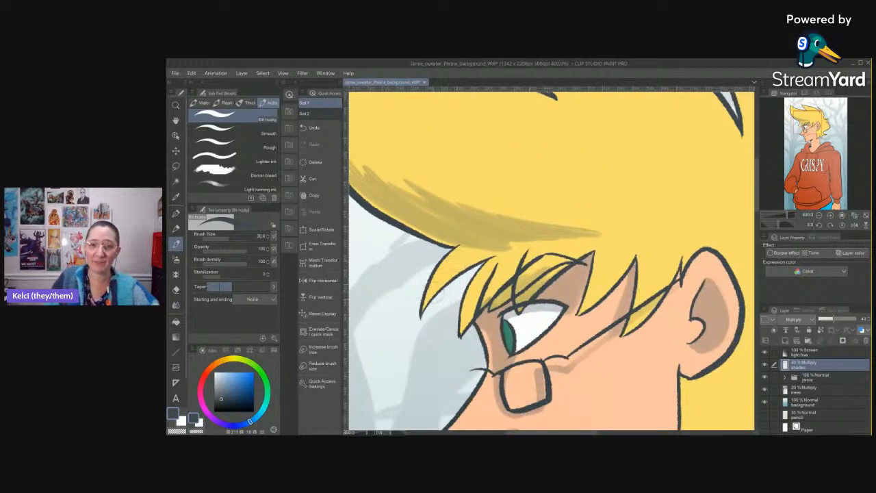
Shade the front strands of the bangs above the eye, blending them into the forelock's shadow.
{"action": "left_click_drag", "start_coordinate": [432, 292], "coordinate": [494, 255]}
{"action": "mouse_move", "coordinate": [450, 273]}
{"action": "left_mouse_down"}
{"action": "mouse_move", "coordinate": [517, 246]}
{"action": "mouse_move", "coordinate": [472, 252]}
{"action": "left_mouse_up"}
{"action": "left_click_drag", "start_coordinate": [432, 289], "coordinate": [463, 246]}
{"action": "left_click_drag", "start_coordinate": [470, 321], "coordinate": [507, 253]}
{"action": "mouse_move", "coordinate": [473, 306]}
{"action": "left_mouse_down"}
{"action": "mouse_move", "coordinate": [523, 243]}
{"action": "mouse_move", "coordinate": [547, 242]}
{"action": "left_mouse_up"}
{"action": "left_click_drag", "start_coordinate": [500, 285], "coordinate": [573, 236]}
{"action": "left_click_drag", "start_coordinate": [549, 264], "coordinate": [580, 246]}
{"action": "left_click_drag", "start_coordinate": [537, 283], "coordinate": [605, 242]}
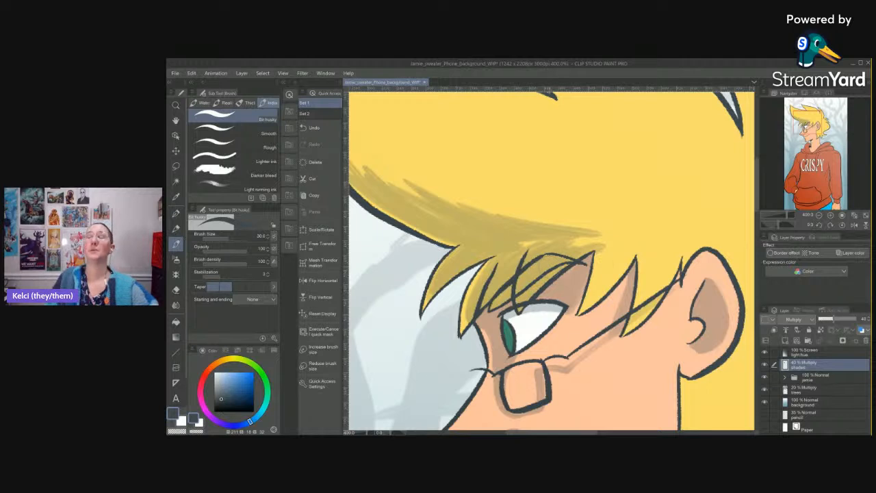
{"action": "left_click_drag", "start_coordinate": [541, 258], "coordinate": [561, 236]}
{"action": "left_click_drag", "start_coordinate": [570, 244], "coordinate": [579, 236]}
{"action": "left_click_drag", "start_coordinate": [476, 271], "coordinate": [489, 263]}
Extend the hair shadow into the bang strands between the eye and the ear.
{"action": "left_click_drag", "start_coordinate": [518, 245], "coordinate": [611, 235]}
{"action": "left_click_drag", "start_coordinate": [595, 266], "coordinate": [623, 234]}
{"action": "mouse_move", "coordinate": [580, 312]}
{"action": "left_mouse_down"}
{"action": "mouse_move", "coordinate": [613, 246]}
{"action": "mouse_move", "coordinate": [609, 263]}
{"action": "mouse_move", "coordinate": [639, 242]}
{"action": "left_mouse_up"}
{"action": "left_click_drag", "start_coordinate": [627, 319], "coordinate": [646, 253]}
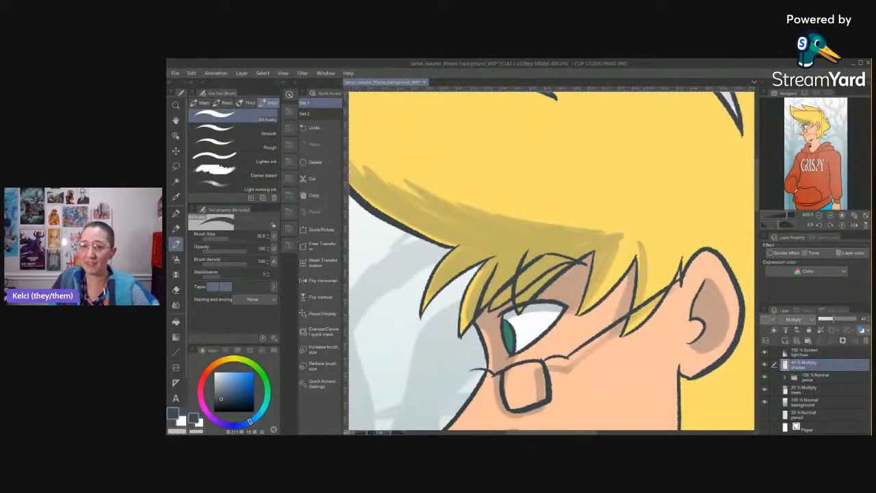
{"action": "left_click_drag", "start_coordinate": [648, 302], "coordinate": [640, 246]}
{"action": "left_click_drag", "start_coordinate": [640, 277], "coordinate": [638, 231]}
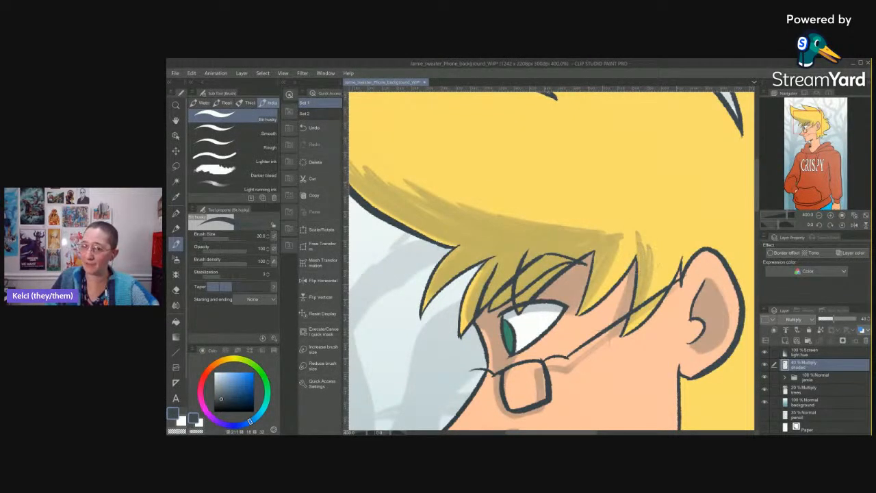
Add tapered strokes along the upper edge of the bangs' shadow and near the strand closest to the ear.
{"action": "mouse_move", "coordinate": [615, 271]}
{"action": "left_mouse_down"}
{"action": "mouse_move", "coordinate": [619, 220]}
{"action": "mouse_move", "coordinate": [625, 304]}
{"action": "left_mouse_up"}
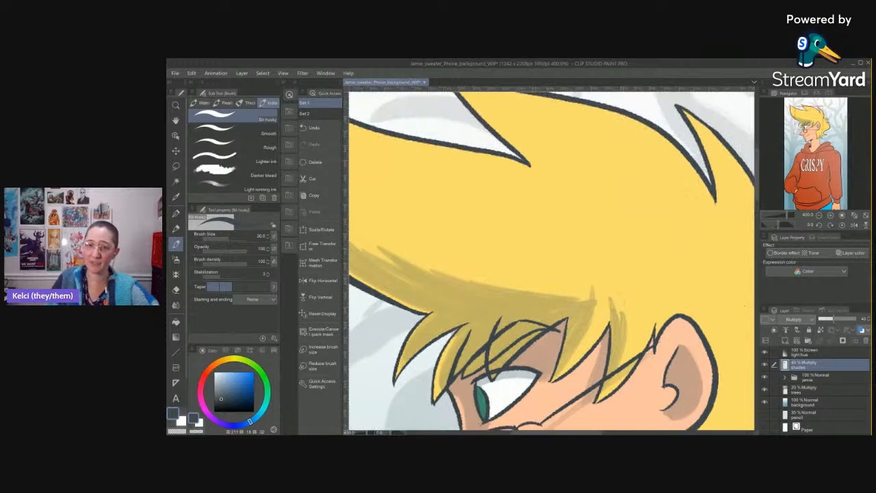
{"action": "left_click_drag", "start_coordinate": [472, 274], "coordinate": [601, 305]}
{"action": "left_click_drag", "start_coordinate": [512, 271], "coordinate": [591, 297]}
{"action": "left_click_drag", "start_coordinate": [541, 270], "coordinate": [607, 301]}
{"action": "left_click_drag", "start_coordinate": [638, 335], "coordinate": [626, 293]}
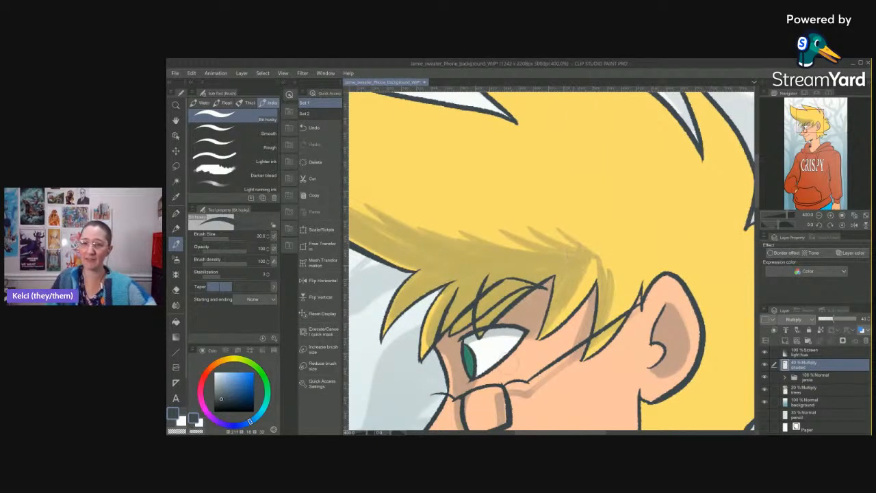
{"action": "scroll", "coordinate": [615, 229], "scroll_direction": "down", "scroll_amount": 5}
{"action": "scroll", "coordinate": [609, 236], "scroll_direction": "up", "scroll_amount": 4}
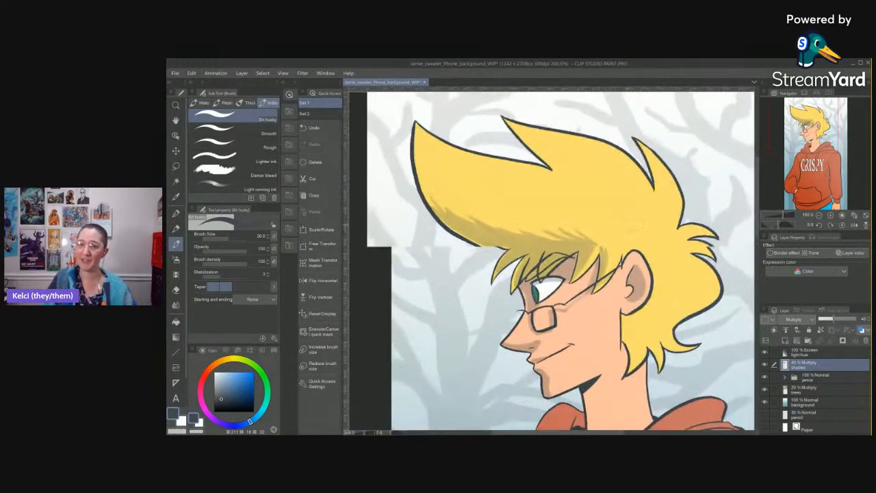
Check the character reference in the Sub View and flip the canvas view horizontally.
{"action": "scroll", "coordinate": [565, 216], "scroll_direction": "up", "scroll_amount": 1}
{"action": "left_click", "coordinate": [805, 93]}
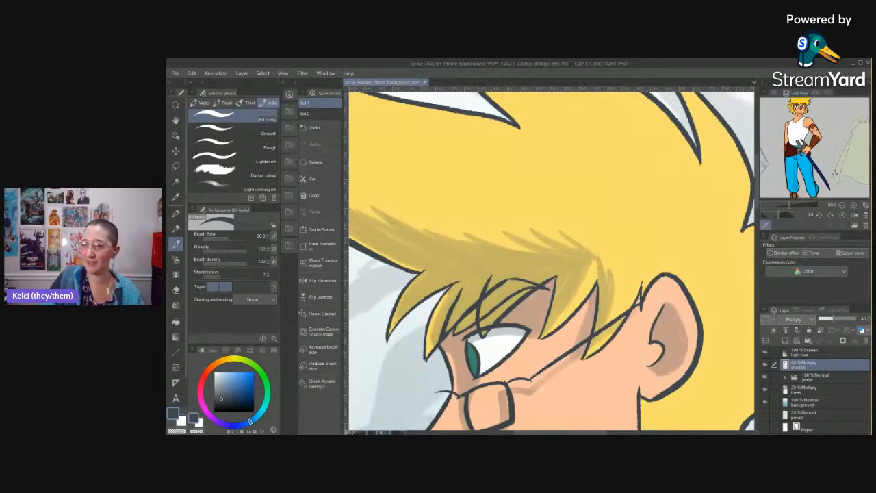
{"action": "left_click", "coordinate": [774, 93]}
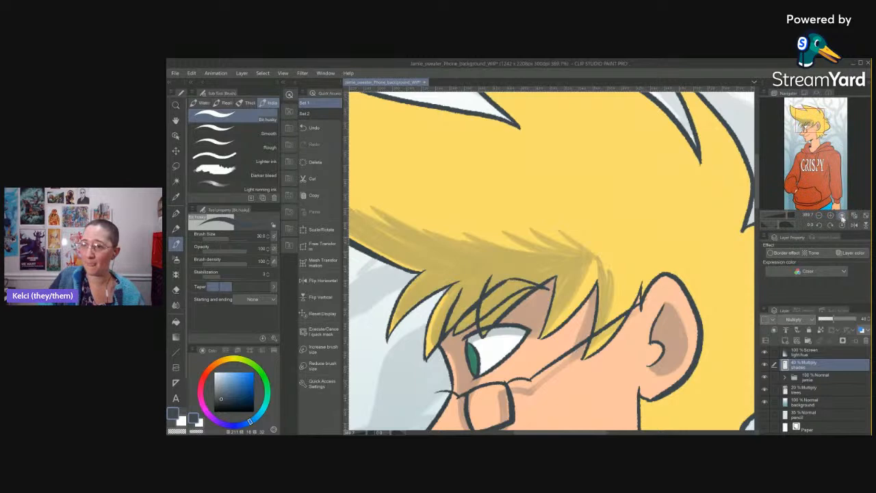
{"action": "left_click", "coordinate": [855, 225]}
{"action": "scroll", "coordinate": [661, 243], "scroll_direction": "down", "scroll_amount": 4}
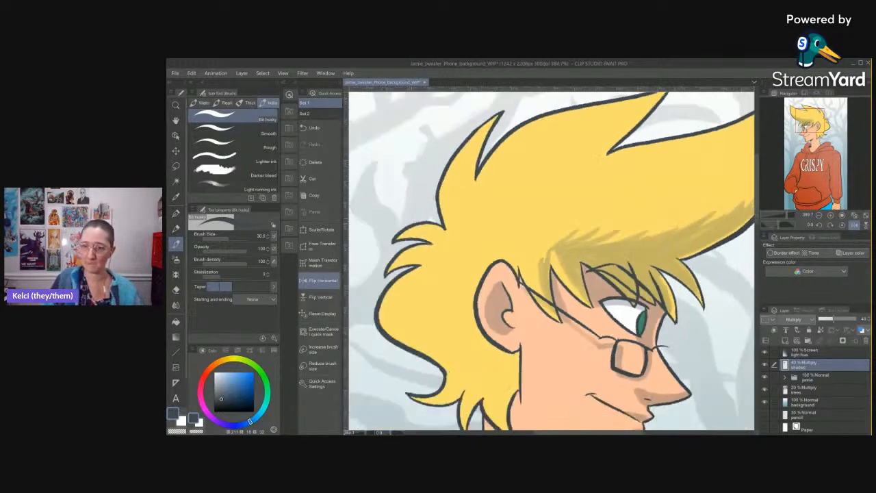
{"action": "scroll", "coordinate": [552, 260], "scroll_direction": "up", "scroll_amount": 2}
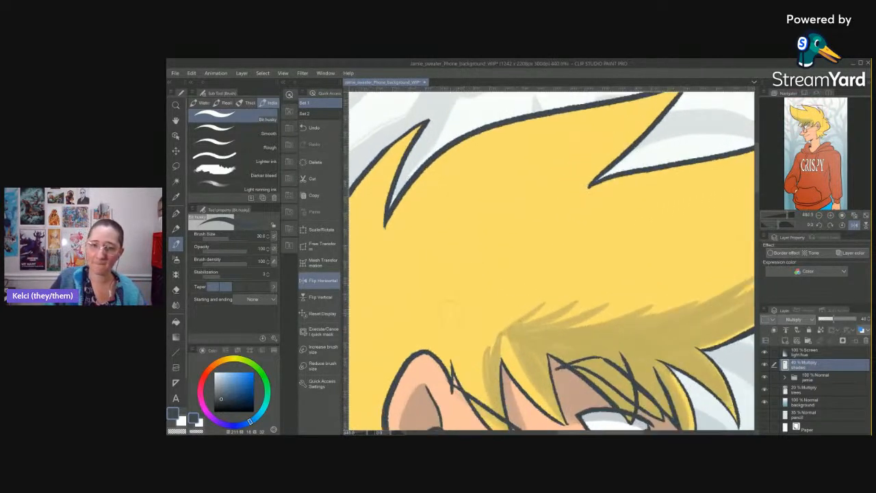
Outline a shadow across the forelock from above the ear toward the notch between the tips, and fill the enclosed hair with the shade colour.
{"action": "mouse_move", "coordinate": [441, 316]}
{"action": "left_mouse_down"}
{"action": "mouse_move", "coordinate": [609, 142]}
{"action": "mouse_move", "coordinate": [440, 321]}
{"action": "mouse_move", "coordinate": [457, 218]}
{"action": "left_mouse_up"}
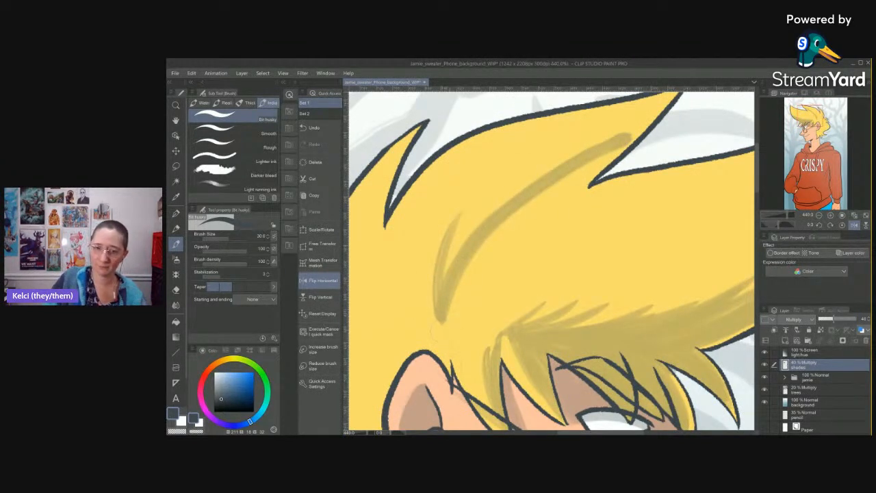
{"action": "left_click_drag", "start_coordinate": [441, 327], "coordinate": [494, 302]}
{"action": "mouse_move", "coordinate": [447, 339]}
{"action": "left_mouse_down"}
{"action": "mouse_move", "coordinate": [487, 352]}
{"action": "mouse_move", "coordinate": [493, 398]}
{"action": "left_mouse_up"}
{"action": "left_click_drag", "start_coordinate": [504, 329], "coordinate": [518, 360]}
{"action": "left_click_drag", "start_coordinate": [657, 245], "coordinate": [614, 246]}
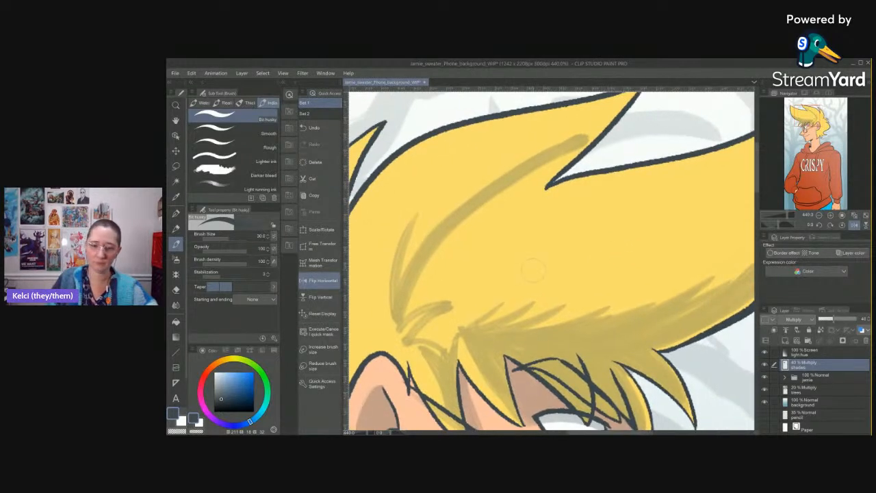
{"action": "key", "text": "g"}
{"action": "key", "text": "g"}
{"action": "left_click", "coordinate": [528, 267]}
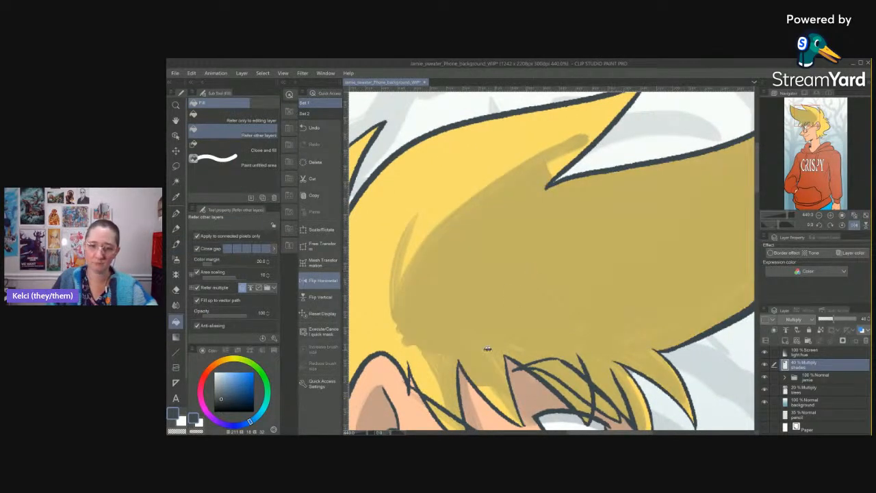
Cover the gaps left in the forelock's fill and feather the shadow's upper edge with tapered brush strokes.
{"action": "key", "text": "b"}
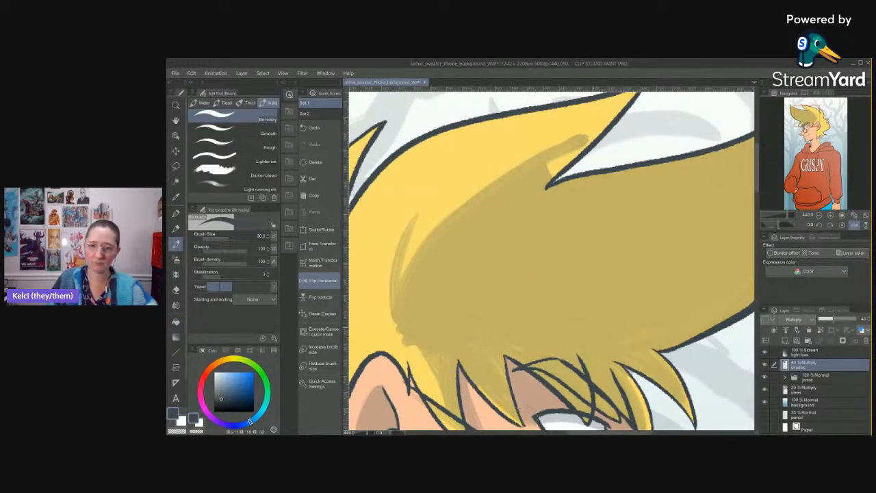
{"action": "left_click_drag", "start_coordinate": [467, 301], "coordinate": [462, 363]}
{"action": "mouse_move", "coordinate": [548, 245]}
{"action": "left_mouse_down"}
{"action": "mouse_move", "coordinate": [595, 194]}
{"action": "mouse_move", "coordinate": [486, 249]}
{"action": "mouse_move", "coordinate": [410, 319]}
{"action": "left_mouse_up"}
{"action": "left_click_drag", "start_coordinate": [536, 214], "coordinate": [510, 232]}
Erase a lit band along the forelock tip's upper edge with the Kneaded eraser, and refine the shadow's border with the brush.
{"action": "left_click_drag", "start_coordinate": [648, 285], "coordinate": [485, 289]}
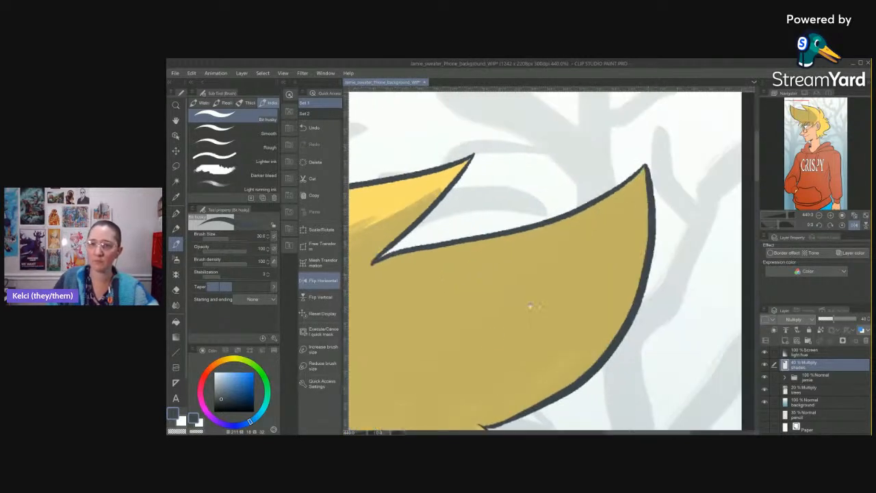
{"action": "left_click_drag", "start_coordinate": [569, 275], "coordinate": [645, 240]}
{"action": "key", "text": "e"}
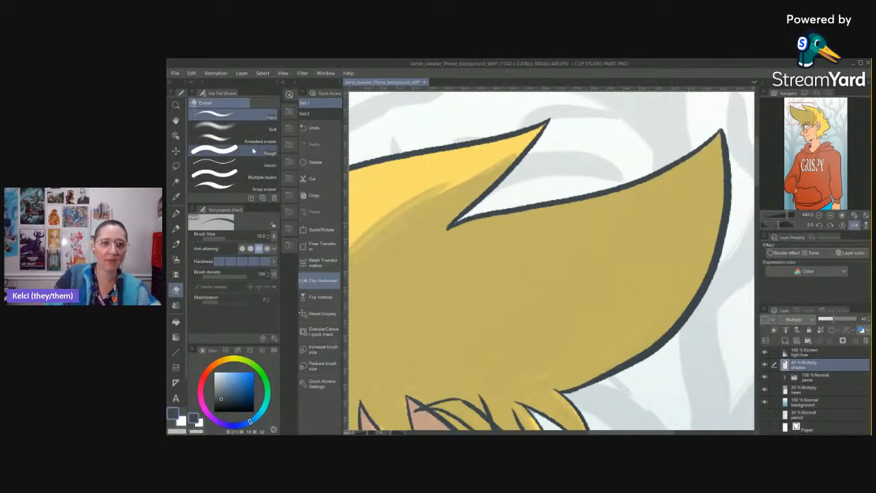
{"action": "left_click_drag", "start_coordinate": [449, 236], "coordinate": [671, 174]}
{"action": "left_click_drag", "start_coordinate": [708, 127], "coordinate": [677, 174]}
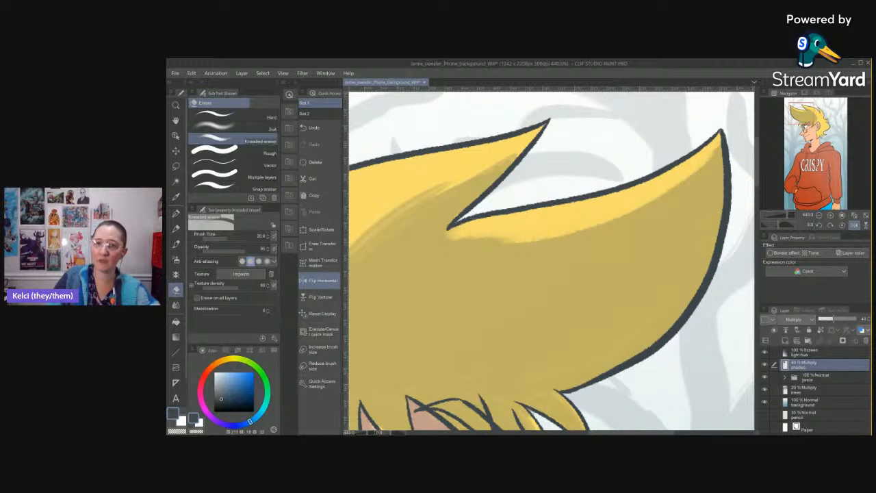
{"action": "key", "text": "b"}
{"action": "mouse_move", "coordinate": [451, 236]}
{"action": "left_mouse_down"}
{"action": "mouse_move", "coordinate": [554, 230]}
{"action": "mouse_move", "coordinate": [707, 161]}
{"action": "left_mouse_up"}
{"action": "left_click_drag", "start_coordinate": [582, 225], "coordinate": [449, 234]}
{"action": "mouse_move", "coordinate": [597, 399]}
{"action": "left_mouse_down"}
{"action": "mouse_move", "coordinate": [696, 236]}
{"action": "mouse_move", "coordinate": [688, 140]}
{"action": "left_mouse_up"}
{"action": "left_click_drag", "start_coordinate": [643, 240], "coordinate": [653, 270]}
{"action": "left_click_drag", "start_coordinate": [641, 231], "coordinate": [652, 309]}
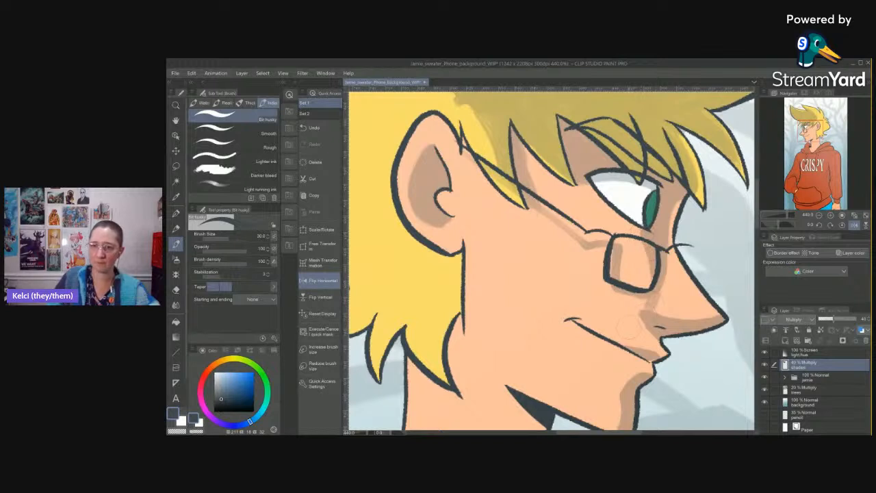
{"action": "left_click_drag", "start_coordinate": [668, 252], "coordinate": [687, 317]}
{"action": "mouse_move", "coordinate": [664, 273]}
{"action": "left_mouse_down"}
{"action": "mouse_move", "coordinate": [682, 318]}
{"action": "mouse_move", "coordinate": [645, 310]}
{"action": "left_mouse_up"}
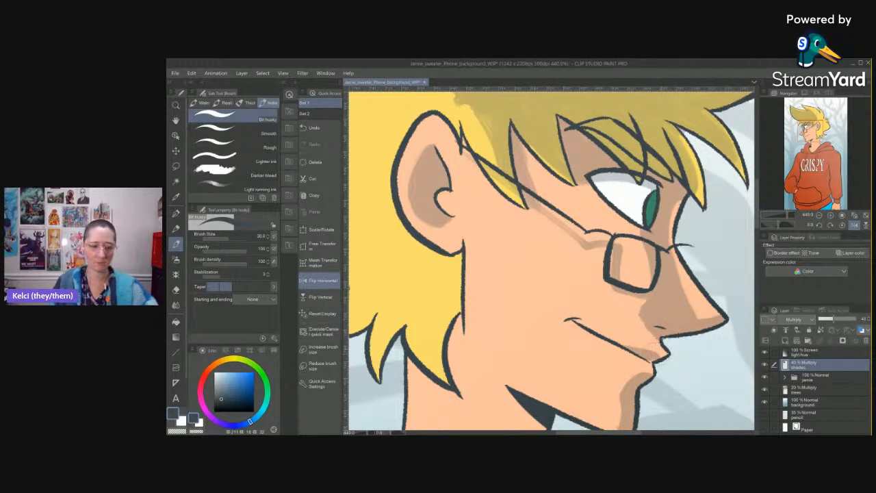
{"action": "key", "text": "ctrl+z"}
{"action": "key", "text": "ctrl+z"}
{"action": "key", "text": "ctrl+z"}
{"action": "key", "text": "ctrl+z"}
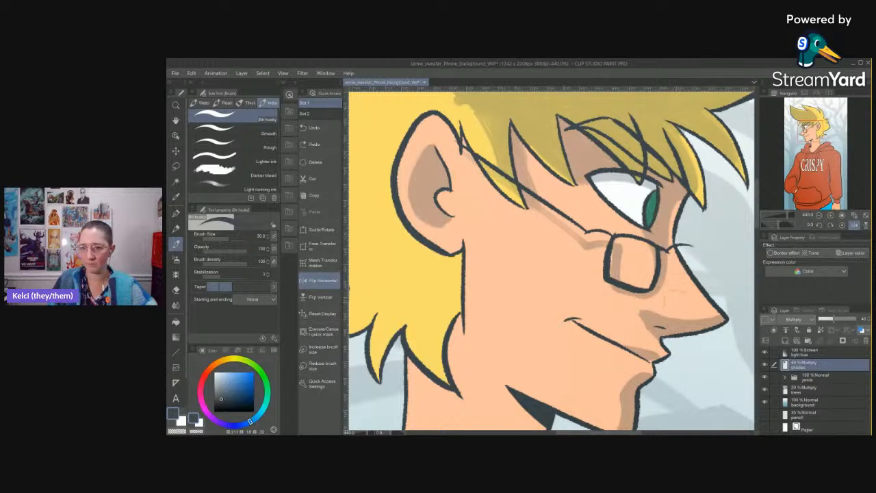
Add small shade strokes on the face just behind and below the nostril.
{"action": "left_click_drag", "start_coordinate": [652, 327], "coordinate": [644, 326]}
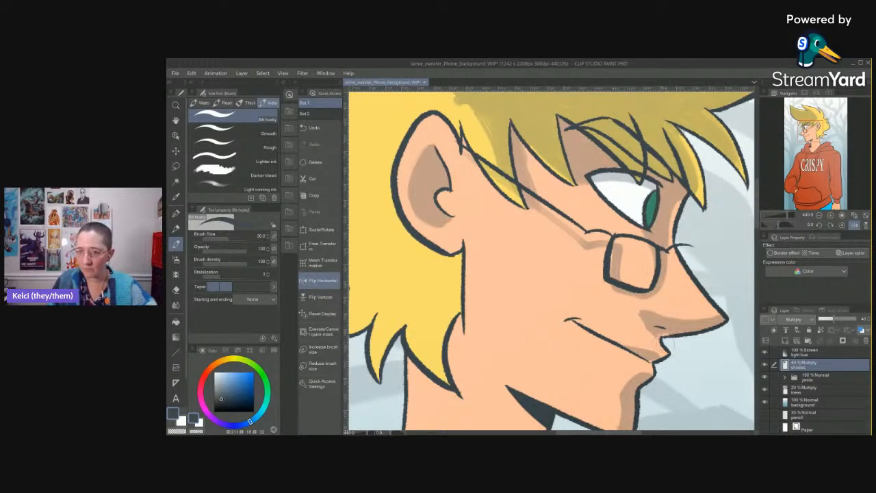
{"action": "mouse_move", "coordinate": [657, 337]}
{"action": "left_mouse_down"}
{"action": "mouse_move", "coordinate": [641, 315]}
{"action": "mouse_move", "coordinate": [664, 336]}
{"action": "left_mouse_up"}
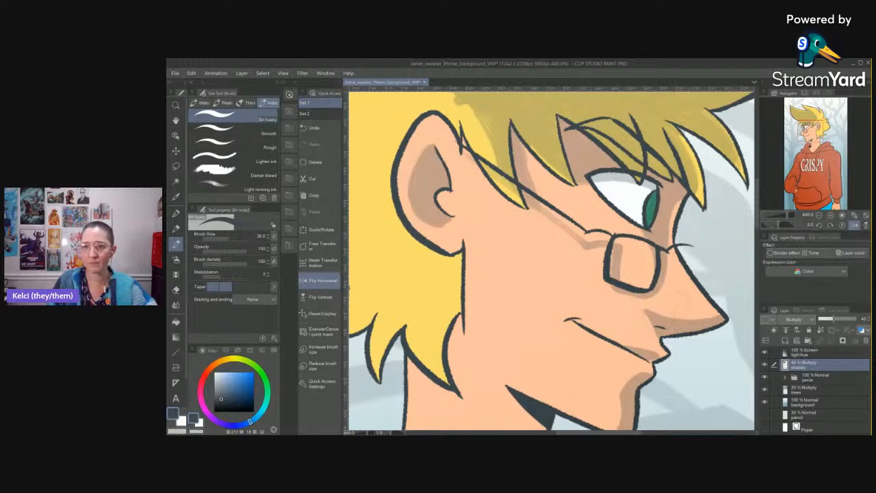
Start hatching shadow strokes on the hair below the ear, above the lock that points toward the jaw.
{"action": "left_click_drag", "start_coordinate": [687, 392], "coordinate": [707, 264]}
{"action": "left_click_drag", "start_coordinate": [508, 232], "coordinate": [569, 349]}
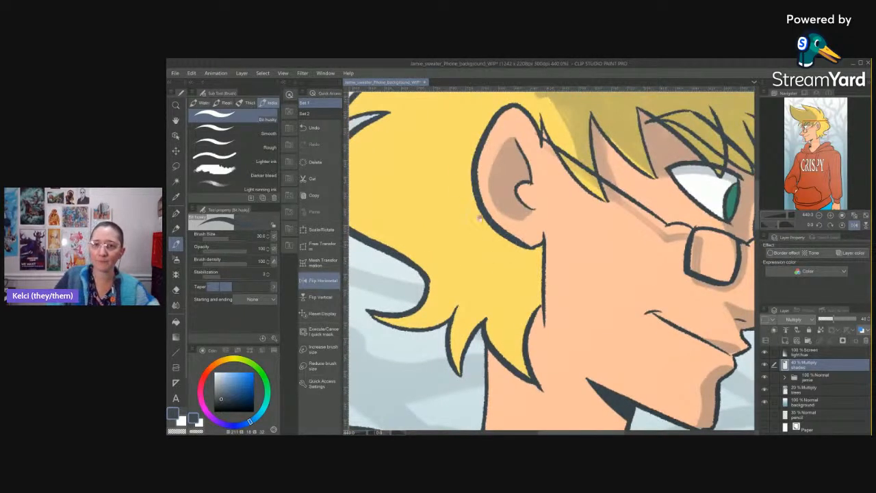
{"action": "left_click_drag", "start_coordinate": [534, 260], "coordinate": [551, 295]}
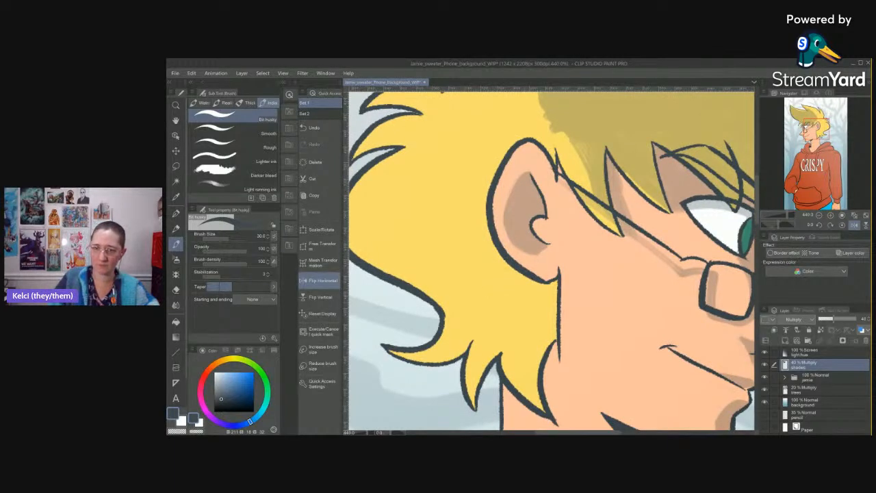
{"action": "mouse_move", "coordinate": [551, 376]}
{"action": "left_mouse_down"}
{"action": "mouse_move", "coordinate": [537, 332]}
{"action": "mouse_move", "coordinate": [531, 373]}
{"action": "mouse_move", "coordinate": [540, 311]}
{"action": "mouse_move", "coordinate": [506, 336]}
{"action": "mouse_move", "coordinate": [487, 321]}
{"action": "left_mouse_up"}
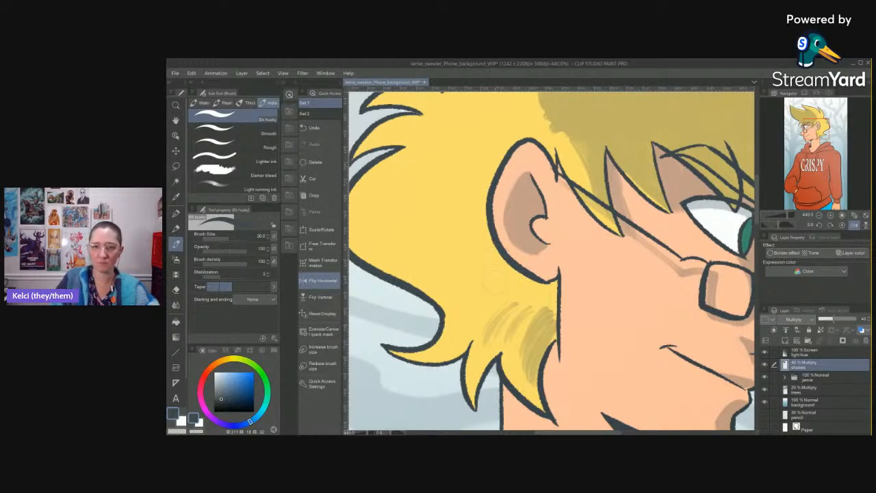
Extend the shadow on the hair behind the jaw up to the earlobe and down into the nape locks, filling the gaps.
{"action": "left_click_drag", "start_coordinate": [502, 269], "coordinate": [493, 301]}
{"action": "left_click_drag", "start_coordinate": [473, 307], "coordinate": [446, 346]}
{"action": "mouse_move", "coordinate": [508, 268]}
{"action": "left_mouse_down"}
{"action": "mouse_move", "coordinate": [484, 327]}
{"action": "mouse_move", "coordinate": [492, 329]}
{"action": "mouse_move", "coordinate": [488, 348]}
{"action": "left_mouse_up"}
{"action": "mouse_move", "coordinate": [531, 276]}
{"action": "left_mouse_down"}
{"action": "mouse_move", "coordinate": [501, 357]}
{"action": "mouse_move", "coordinate": [516, 381]}
{"action": "left_mouse_up"}
{"action": "left_click_drag", "start_coordinate": [541, 292], "coordinate": [528, 314]}
{"action": "left_click_drag", "start_coordinate": [536, 365], "coordinate": [525, 388]}
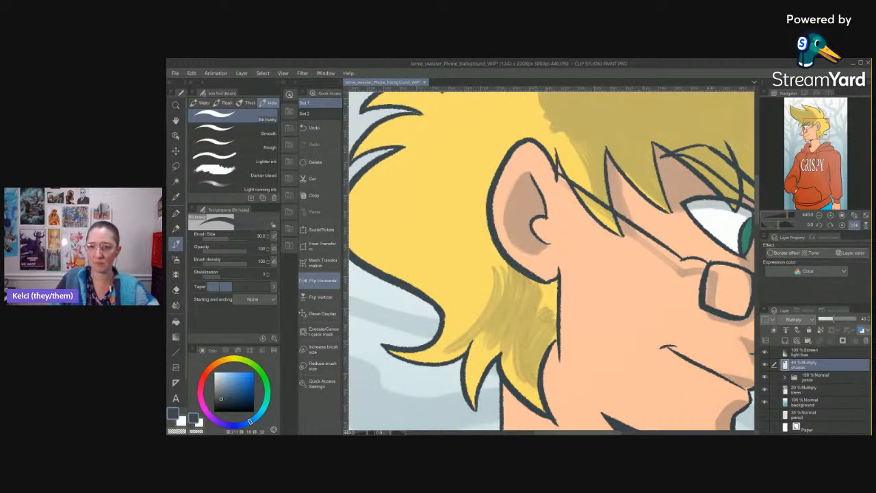
{"action": "mouse_move", "coordinate": [552, 278]}
{"action": "left_mouse_down"}
{"action": "mouse_move", "coordinate": [535, 301]}
{"action": "mouse_move", "coordinate": [548, 325]}
{"action": "mouse_move", "coordinate": [534, 321]}
{"action": "left_mouse_up"}
{"action": "left_click_drag", "start_coordinate": [540, 329], "coordinate": [529, 349]}
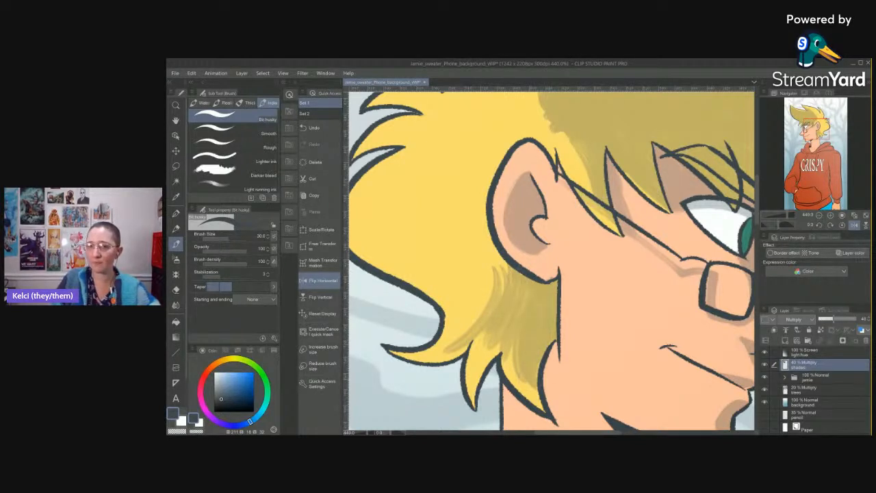
Smooth the forelock shadow's lower corner above the ear and add short tapered hair strokes along its edge.
{"action": "left_click_drag", "start_coordinate": [536, 307], "coordinate": [563, 409]}
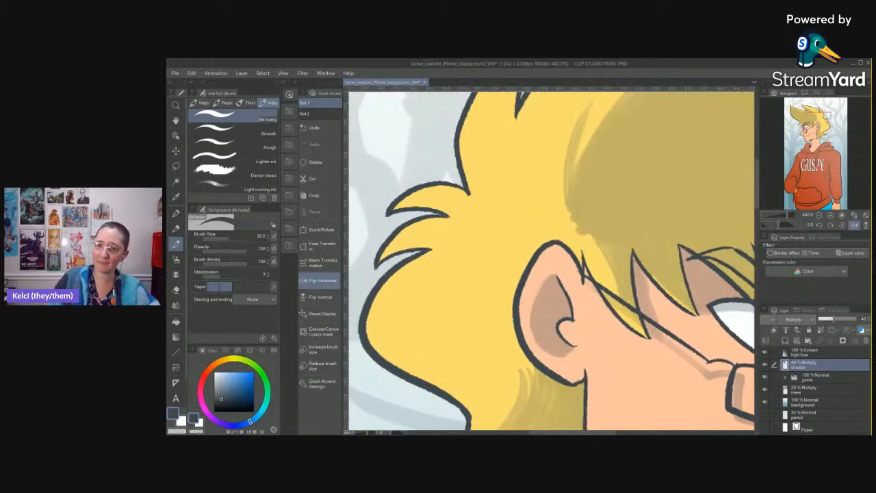
{"action": "mouse_move", "coordinate": [568, 209]}
{"action": "left_mouse_down"}
{"action": "mouse_move", "coordinate": [561, 234]}
{"action": "mouse_move", "coordinate": [575, 237]}
{"action": "left_mouse_up"}
{"action": "mouse_move", "coordinate": [598, 236]}
{"action": "left_mouse_down"}
{"action": "mouse_move", "coordinate": [581, 245]}
{"action": "mouse_move", "coordinate": [606, 264]}
{"action": "mouse_move", "coordinate": [572, 273]}
{"action": "left_mouse_up"}
{"action": "left_click_drag", "start_coordinate": [612, 250], "coordinate": [583, 275]}
{"action": "left_click_drag", "start_coordinate": [619, 276], "coordinate": [609, 294]}
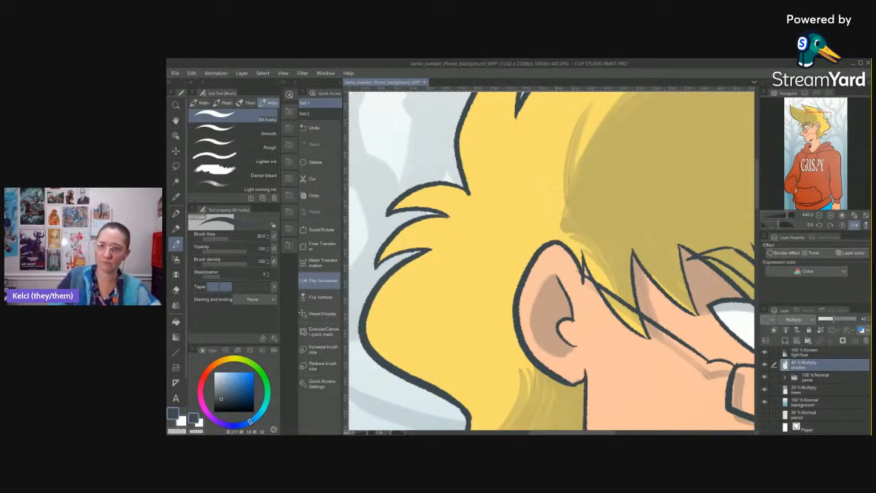
{"action": "mouse_move", "coordinate": [563, 194]}
{"action": "left_mouse_down"}
{"action": "mouse_move", "coordinate": [552, 226]}
{"action": "mouse_move", "coordinate": [564, 208]}
{"action": "left_mouse_up"}
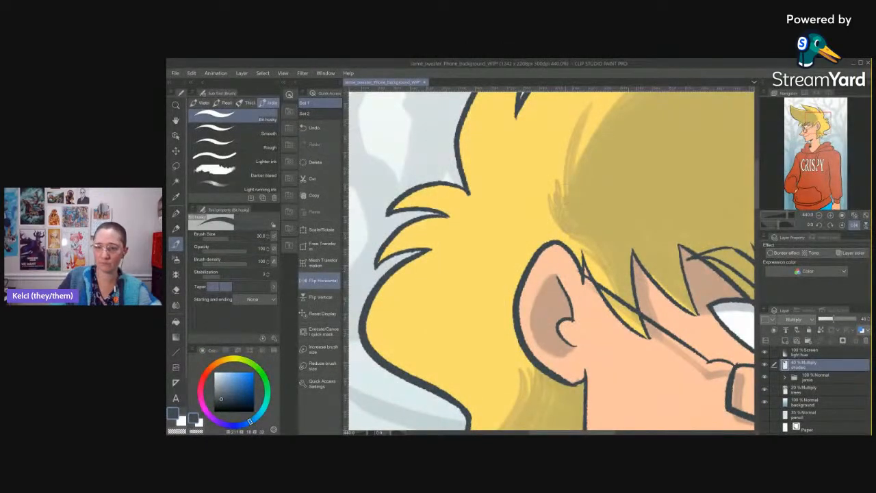
Shade the skin along the back of the jaw where it meets the hair lock.
{"action": "left_click_drag", "start_coordinate": [609, 328], "coordinate": [601, 204]}
{"action": "left_click_drag", "start_coordinate": [603, 343], "coordinate": [553, 217]}
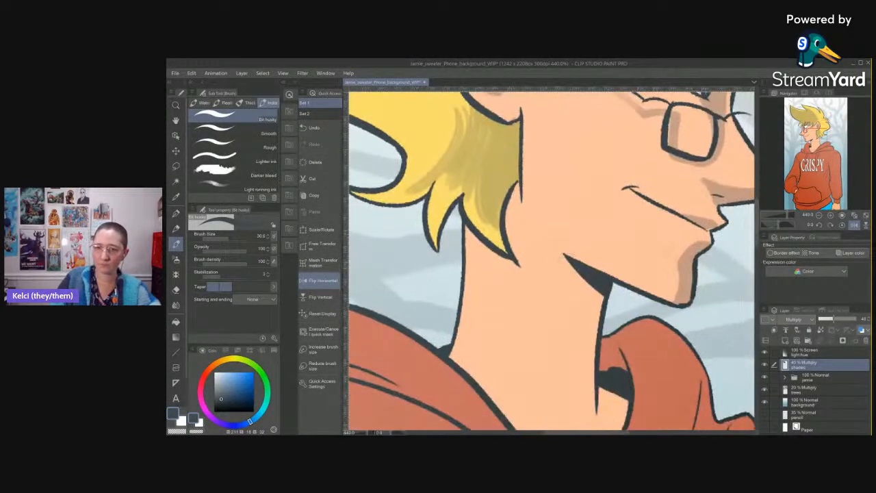
{"action": "left_click_drag", "start_coordinate": [519, 185], "coordinate": [509, 241]}
{"action": "left_click_drag", "start_coordinate": [517, 193], "coordinate": [511, 252]}
Outline the neck shadow from the back of the jaw down to the base of the throat, including the skin inside the collar.
{"action": "left_click_drag", "start_coordinate": [588, 319], "coordinate": [561, 257]}
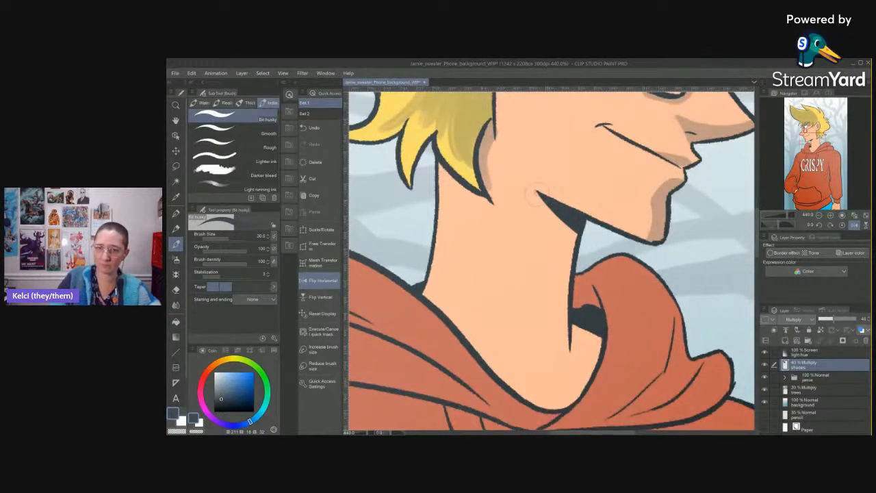
{"action": "left_click_drag", "start_coordinate": [537, 193], "coordinate": [575, 375]}
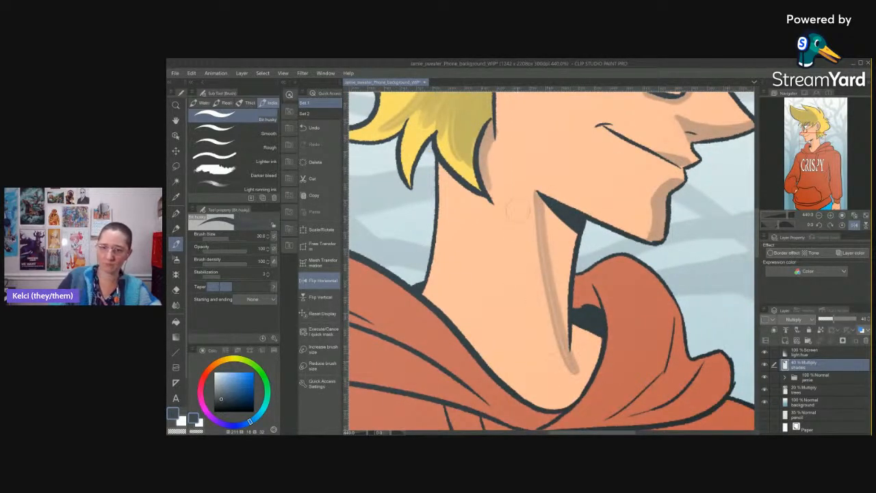
{"action": "left_click_drag", "start_coordinate": [534, 205], "coordinate": [546, 246]}
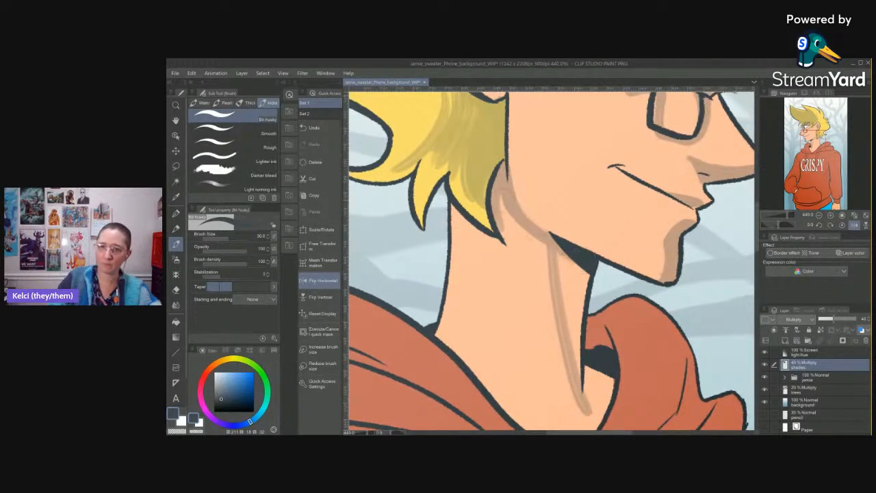
{"action": "left_click_drag", "start_coordinate": [503, 197], "coordinate": [595, 421]}
{"action": "mouse_move", "coordinate": [561, 366]}
{"action": "left_mouse_down"}
{"action": "mouse_move", "coordinate": [517, 232]}
{"action": "mouse_move", "coordinate": [557, 344]}
{"action": "left_mouse_up"}
{"action": "mouse_move", "coordinate": [582, 383]}
{"action": "left_mouse_down"}
{"action": "mouse_move", "coordinate": [606, 413]}
{"action": "mouse_move", "coordinate": [606, 343]}
{"action": "mouse_move", "coordinate": [577, 361]}
{"action": "left_mouse_up"}
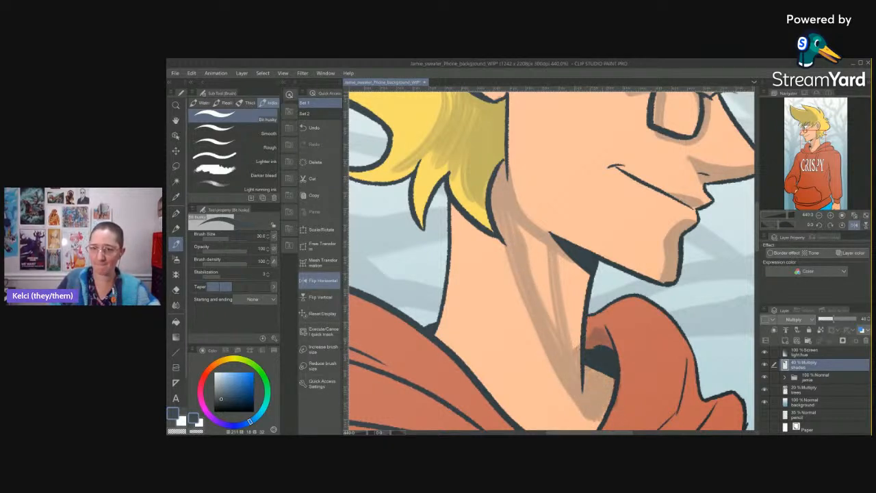
Fill the outlined neck shadow beneath the jaw with overlapping brush strokes until it is solid.
{"action": "mouse_move", "coordinate": [595, 324]}
{"action": "left_mouse_down"}
{"action": "mouse_move", "coordinate": [576, 349]}
{"action": "mouse_move", "coordinate": [572, 340]}
{"action": "left_mouse_up"}
{"action": "mouse_move", "coordinate": [575, 275]}
{"action": "left_mouse_down"}
{"action": "mouse_move", "coordinate": [568, 334]}
{"action": "mouse_move", "coordinate": [586, 324]}
{"action": "mouse_move", "coordinate": [577, 273]}
{"action": "left_mouse_up"}
{"action": "left_click_drag", "start_coordinate": [564, 284], "coordinate": [565, 308]}
{"action": "left_click_drag", "start_coordinate": [569, 260], "coordinate": [566, 330]}
{"action": "left_click_drag", "start_coordinate": [565, 271], "coordinate": [551, 327]}
{"action": "left_click_drag", "start_coordinate": [567, 254], "coordinate": [546, 316]}
{"action": "mouse_move", "coordinate": [550, 242]}
{"action": "left_mouse_down"}
{"action": "mouse_move", "coordinate": [534, 288]}
{"action": "mouse_move", "coordinate": [523, 253]}
{"action": "left_mouse_up"}
{"action": "left_click_drag", "start_coordinate": [528, 224], "coordinate": [517, 237]}
{"action": "left_click_drag", "start_coordinate": [501, 207], "coordinate": [528, 241]}
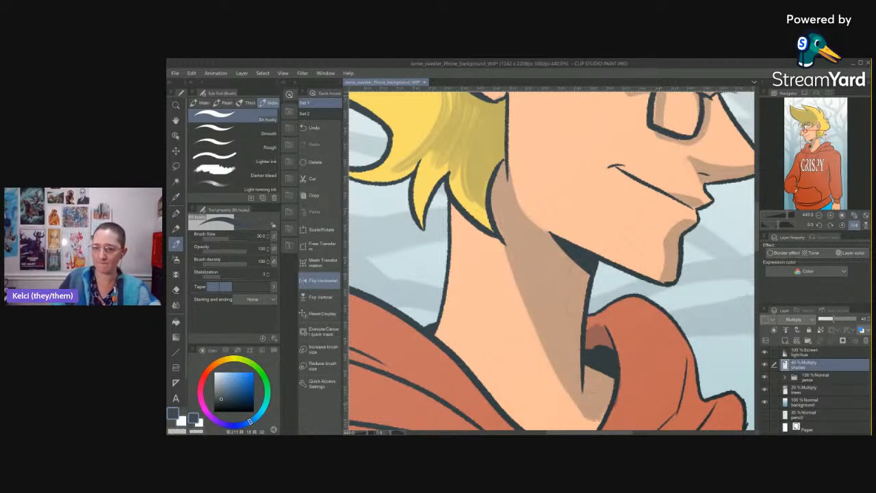
Touch up the shadow at the base of the throat and shade the neck beneath the nape hair lock.
{"action": "left_click_drag", "start_coordinate": [607, 409], "coordinate": [594, 426]}
{"action": "mouse_move", "coordinate": [590, 386]}
{"action": "left_mouse_down"}
{"action": "mouse_move", "coordinate": [564, 282]}
{"action": "mouse_move", "coordinate": [604, 384]}
{"action": "left_mouse_up"}
{"action": "left_click_drag", "start_coordinate": [460, 198], "coordinate": [510, 260]}
Paint a band of shade on the neck along the edge of the hood's collar.
{"action": "left_click_drag", "start_coordinate": [561, 324], "coordinate": [548, 211]}
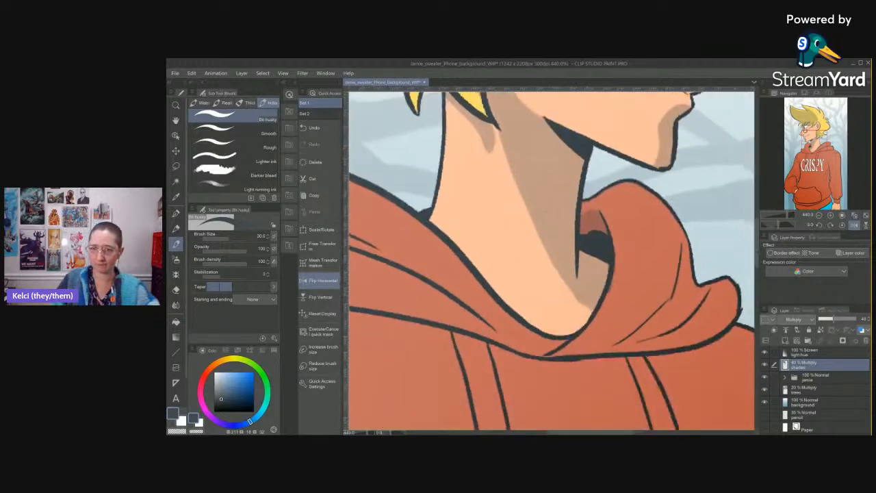
{"action": "left_click_drag", "start_coordinate": [553, 282], "coordinate": [589, 293]}
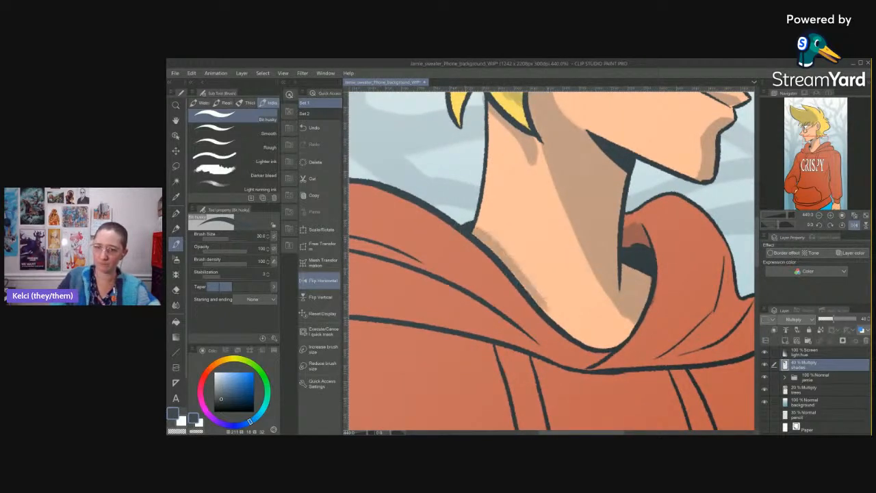
{"action": "left_click_drag", "start_coordinate": [547, 274], "coordinate": [452, 249]}
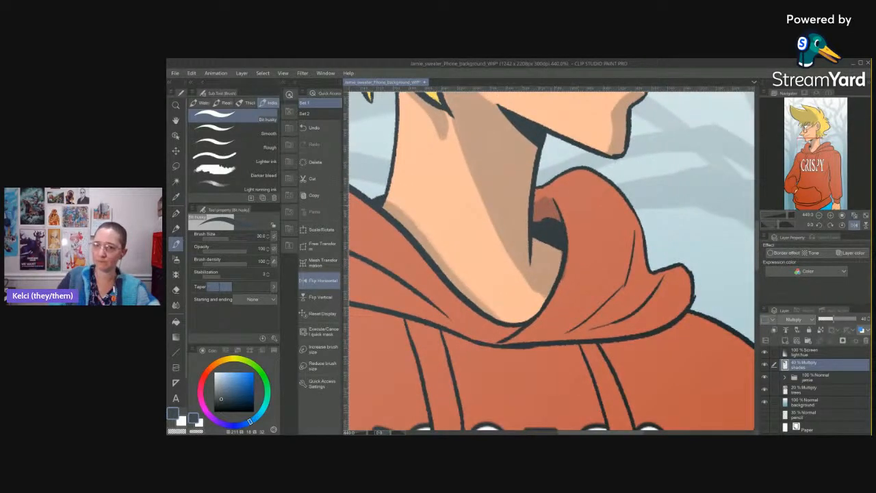
Shade the front part of the hood below the chin, from its upper curve down to where the collar crosses over.
{"action": "mouse_move", "coordinate": [553, 205]}
{"action": "left_mouse_down"}
{"action": "mouse_move", "coordinate": [612, 196]}
{"action": "mouse_move", "coordinate": [631, 234]}
{"action": "mouse_move", "coordinate": [620, 284]}
{"action": "mouse_move", "coordinate": [526, 334]}
{"action": "left_mouse_up"}
{"action": "left_click_drag", "start_coordinate": [576, 298], "coordinate": [510, 340]}
{"action": "mouse_move", "coordinate": [585, 208]}
{"action": "left_mouse_down"}
{"action": "mouse_move", "coordinate": [575, 304]}
{"action": "mouse_move", "coordinate": [557, 305]}
{"action": "left_mouse_up"}
{"action": "left_click_drag", "start_coordinate": [537, 338], "coordinate": [503, 335]}
{"action": "left_click_drag", "start_coordinate": [566, 331], "coordinate": [527, 341]}
{"action": "left_click_drag", "start_coordinate": [618, 263], "coordinate": [592, 300]}
{"action": "mouse_move", "coordinate": [600, 205]}
{"action": "left_mouse_down"}
{"action": "mouse_move", "coordinate": [620, 266]}
{"action": "mouse_move", "coordinate": [575, 311]}
{"action": "left_mouse_up"}
{"action": "left_click_drag", "start_coordinate": [602, 242], "coordinate": [600, 262]}
{"action": "left_click_drag", "start_coordinate": [601, 216], "coordinate": [604, 243]}
{"action": "left_click_drag", "start_coordinate": [579, 206], "coordinate": [541, 316]}
{"action": "mouse_move", "coordinate": [571, 211]}
{"action": "left_mouse_down"}
{"action": "mouse_move", "coordinate": [565, 260]}
{"action": "mouse_move", "coordinate": [574, 246]}
{"action": "left_mouse_up"}
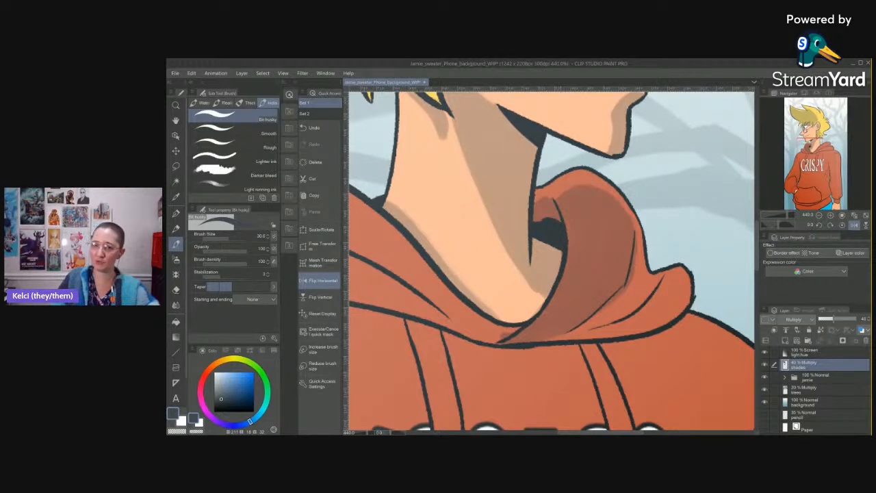
Shade the lower side of the hood's upper roll behind the neck, following the fold line.
{"action": "left_click_drag", "start_coordinate": [487, 304], "coordinate": [602, 326]}
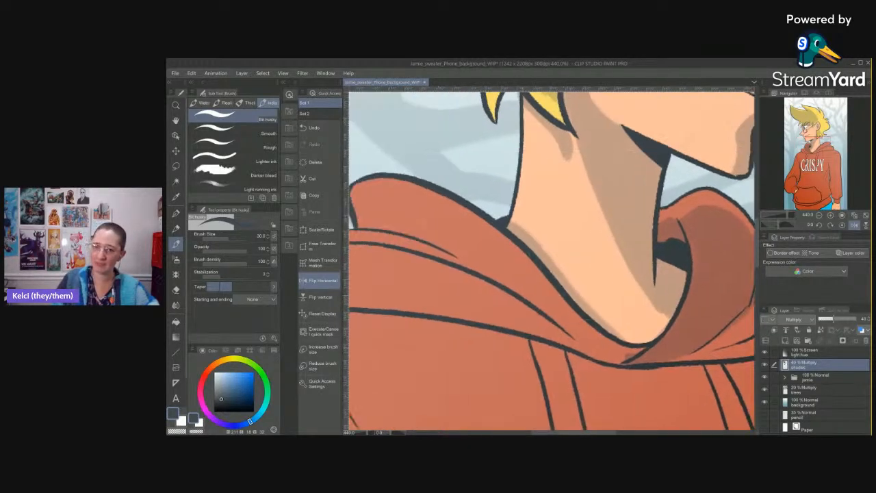
{"action": "left_click_drag", "start_coordinate": [453, 231], "coordinate": [483, 250]}
{"action": "mouse_move", "coordinate": [390, 234]}
{"action": "left_mouse_down"}
{"action": "mouse_move", "coordinate": [527, 293]}
{"action": "mouse_move", "coordinate": [640, 378]}
{"action": "mouse_move", "coordinate": [677, 370]}
{"action": "mouse_move", "coordinate": [429, 235]}
{"action": "mouse_move", "coordinate": [407, 232]}
{"action": "left_mouse_up"}
{"action": "left_click_drag", "start_coordinate": [438, 274], "coordinate": [527, 274]}
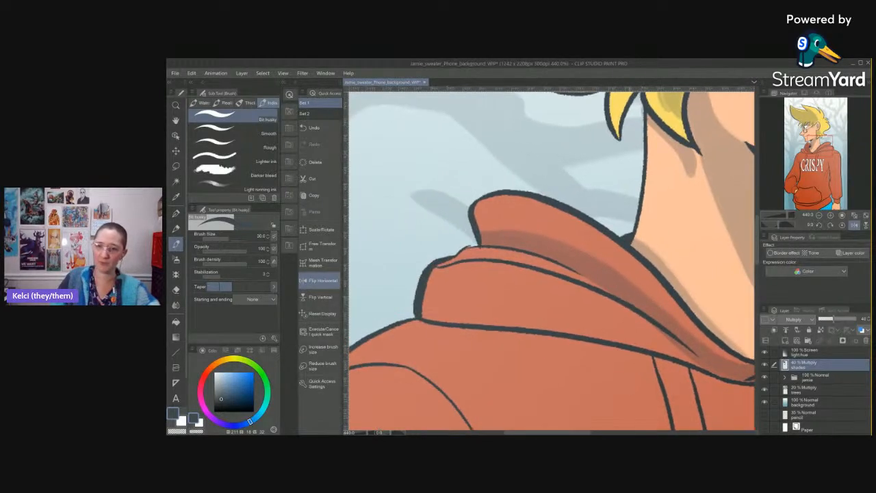
Shade the hood's narrow middle fold and its lower roll, leaving a lit strip through the centre of the roll.
{"action": "mouse_move", "coordinate": [602, 287]}
{"action": "left_mouse_down"}
{"action": "mouse_move", "coordinate": [454, 266]}
{"action": "mouse_move", "coordinate": [531, 260]}
{"action": "left_mouse_up"}
{"action": "mouse_move", "coordinate": [443, 268]}
{"action": "left_mouse_down"}
{"action": "mouse_move", "coordinate": [537, 276]}
{"action": "mouse_move", "coordinate": [697, 363]}
{"action": "left_mouse_up"}
{"action": "mouse_move", "coordinate": [622, 329]}
{"action": "left_mouse_down"}
{"action": "mouse_move", "coordinate": [661, 351]}
{"action": "mouse_move", "coordinate": [436, 315]}
{"action": "left_mouse_up"}
{"action": "left_click_drag", "start_coordinate": [570, 332], "coordinate": [687, 367]}
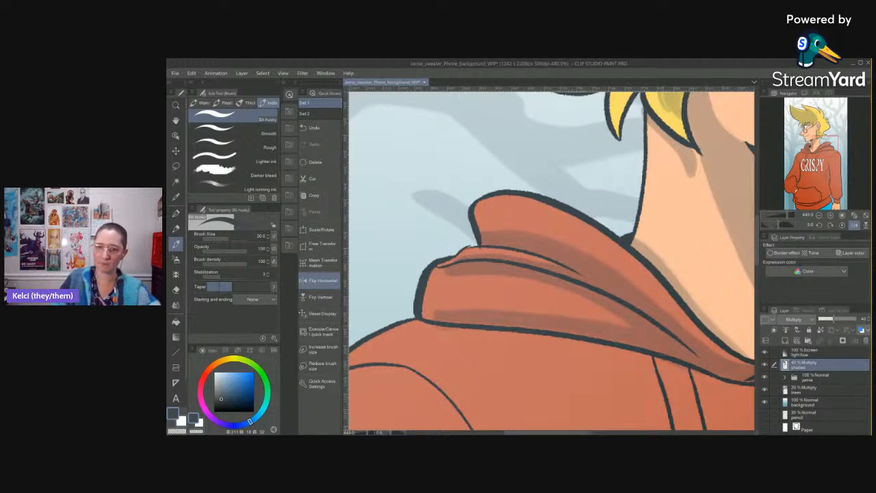
{"action": "left_click_drag", "start_coordinate": [627, 320], "coordinate": [507, 312]}
{"action": "left_click_drag", "start_coordinate": [434, 316], "coordinate": [423, 313]}
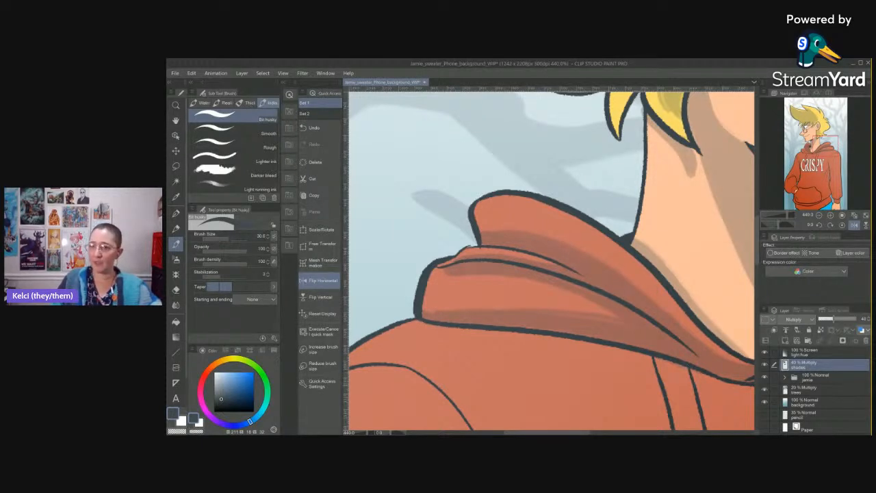
{"action": "left_click_drag", "start_coordinate": [669, 338], "coordinate": [654, 291]}
{"action": "left_click_drag", "start_coordinate": [524, 284], "coordinate": [581, 335]}
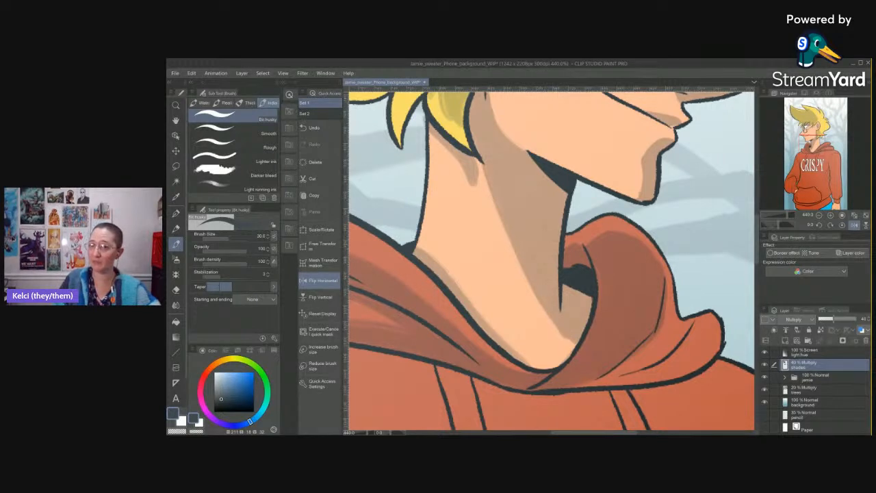
Shade the base of the neck along the collar and the folds at the front of the hood.
{"action": "left_click_drag", "start_coordinate": [479, 312], "coordinate": [567, 345]}
{"action": "mouse_move", "coordinate": [507, 338]}
{"action": "left_mouse_down"}
{"action": "mouse_move", "coordinate": [575, 356]}
{"action": "mouse_move", "coordinate": [557, 356]}
{"action": "mouse_move", "coordinate": [572, 364]}
{"action": "left_mouse_up"}
{"action": "left_click_drag", "start_coordinate": [520, 355], "coordinate": [559, 365]}
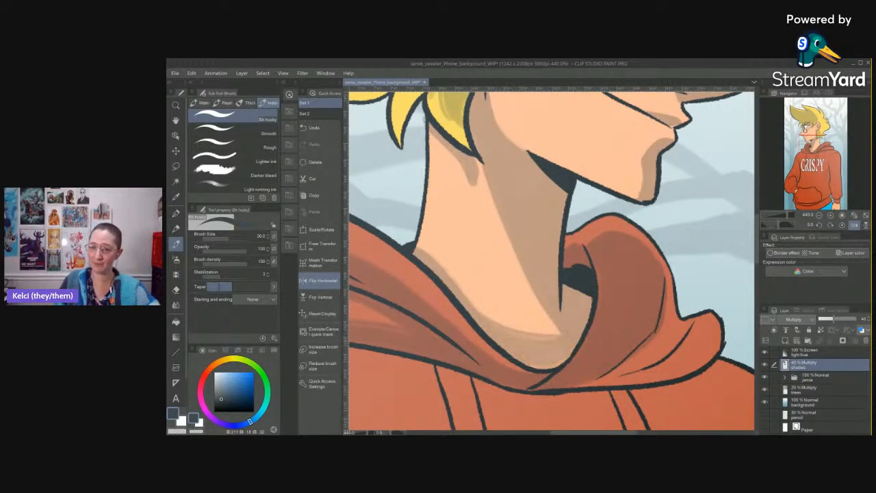
{"action": "left_click_drag", "start_coordinate": [560, 329], "coordinate": [542, 338]}
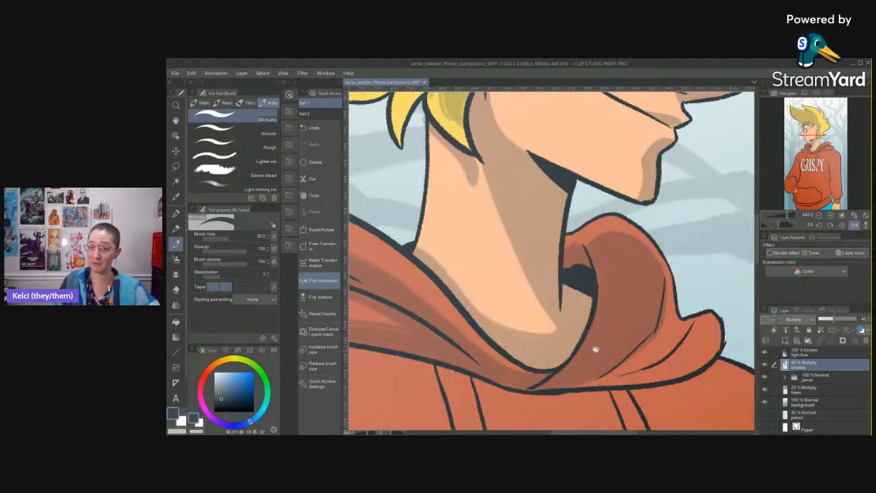
{"action": "mouse_move", "coordinate": [678, 332]}
{"action": "left_mouse_down"}
{"action": "mouse_move", "coordinate": [616, 302]}
{"action": "mouse_move", "coordinate": [546, 345]}
{"action": "left_mouse_up"}
{"action": "mouse_move", "coordinate": [625, 282]}
{"action": "left_mouse_down"}
{"action": "mouse_move", "coordinate": [623, 305]}
{"action": "mouse_move", "coordinate": [657, 314]}
{"action": "mouse_move", "coordinate": [534, 352]}
{"action": "left_mouse_up"}
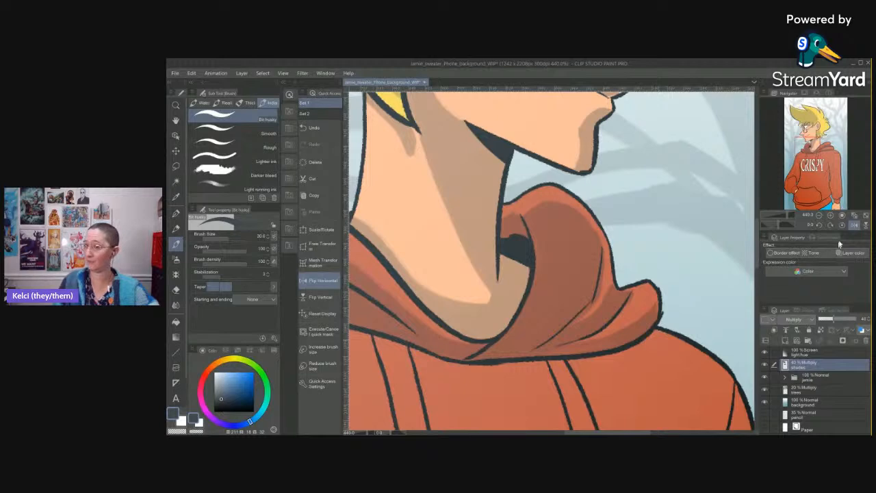
Flip the canvas view back to its unmirrored orientation and check the shaded hood on the figure.
{"action": "left_click", "coordinate": [854, 225]}
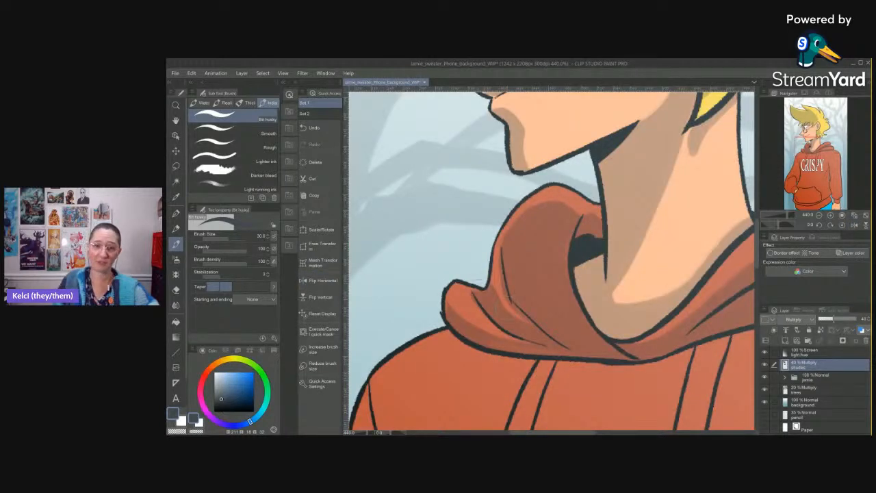
{"action": "left_click_drag", "start_coordinate": [624, 353], "coordinate": [603, 283]}
{"action": "scroll", "coordinate": [595, 294], "scroll_direction": "down", "scroll_amount": 2}
{"action": "scroll", "coordinate": [600, 302], "scroll_direction": "down", "scroll_amount": 7}
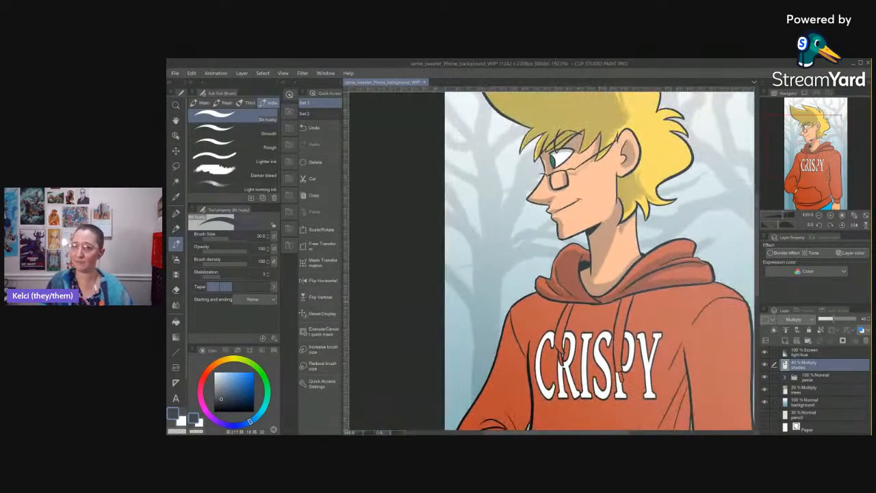
{"action": "scroll", "coordinate": [589, 301], "scroll_direction": "up", "scroll_amount": 5}
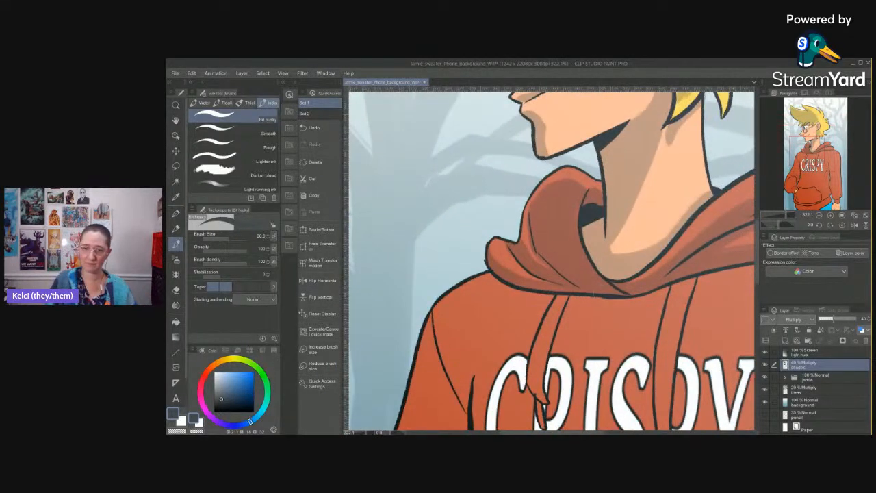
Paint a curved shadow band on the chest from beneath the hood's collar to the armpit beside the letter C.
{"action": "mouse_move", "coordinate": [622, 297]}
{"action": "left_mouse_down"}
{"action": "mouse_move", "coordinate": [574, 310]}
{"action": "mouse_move", "coordinate": [483, 390]}
{"action": "left_mouse_up"}
{"action": "left_click_drag", "start_coordinate": [516, 342], "coordinate": [472, 414]}
{"action": "left_click_drag", "start_coordinate": [587, 301], "coordinate": [469, 397]}
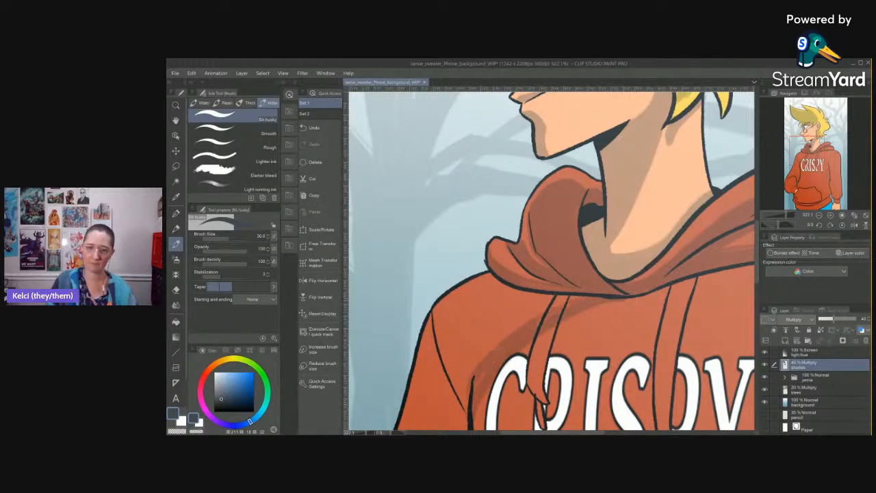
Paint the cast shadow of the drawstring beside the C, over the lettering and down to the string's tip.
{"action": "scroll", "coordinate": [551, 260], "scroll_direction": "down", "scroll_amount": 3}
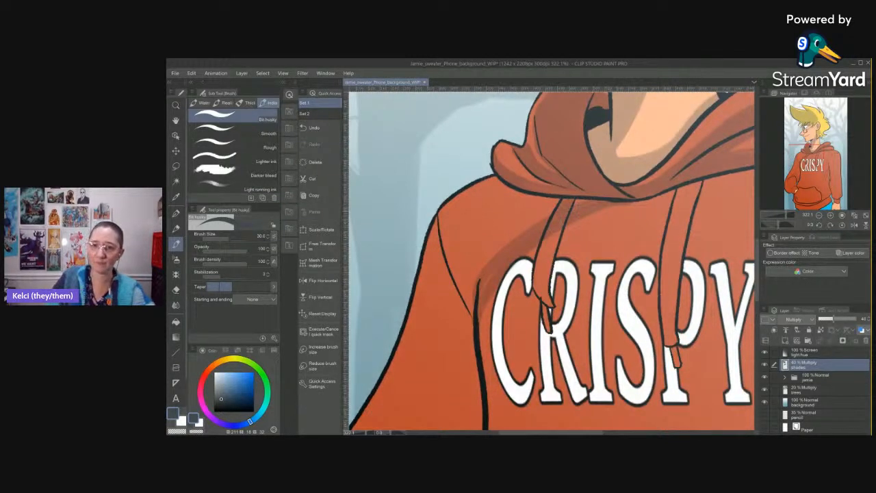
{"action": "mouse_move", "coordinate": [538, 247]}
{"action": "left_mouse_down"}
{"action": "mouse_move", "coordinate": [525, 294]}
{"action": "mouse_move", "coordinate": [544, 306]}
{"action": "mouse_move", "coordinate": [538, 317]}
{"action": "mouse_move", "coordinate": [547, 337]}
{"action": "left_mouse_up"}
{"action": "left_click_drag", "start_coordinate": [542, 303], "coordinate": [529, 328]}
{"action": "left_click_drag", "start_coordinate": [532, 259], "coordinate": [522, 273]}
Fill the shoulder between the chest shadow and the sleeve seam with shade, leaving the shoulder's top edge lit.
{"action": "left_click_drag", "start_coordinate": [540, 215], "coordinate": [487, 264]}
{"action": "mouse_move", "coordinate": [555, 200]}
{"action": "left_mouse_down"}
{"action": "mouse_move", "coordinate": [473, 282]}
{"action": "mouse_move", "coordinate": [458, 286]}
{"action": "left_mouse_up"}
{"action": "mouse_move", "coordinate": [520, 193]}
{"action": "left_mouse_down"}
{"action": "mouse_move", "coordinate": [453, 274]}
{"action": "mouse_move", "coordinate": [444, 232]}
{"action": "left_mouse_up"}
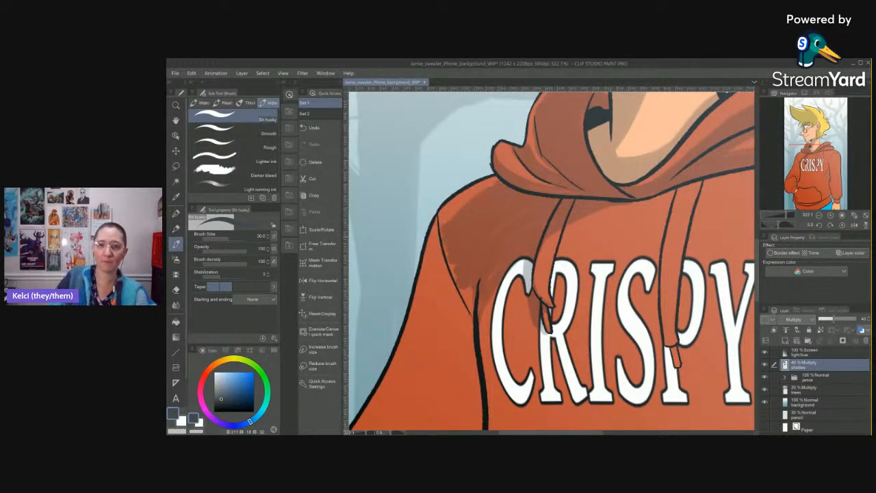
{"action": "left_click_drag", "start_coordinate": [453, 264], "coordinate": [446, 315]}
{"action": "left_click_drag", "start_coordinate": [475, 286], "coordinate": [465, 316]}
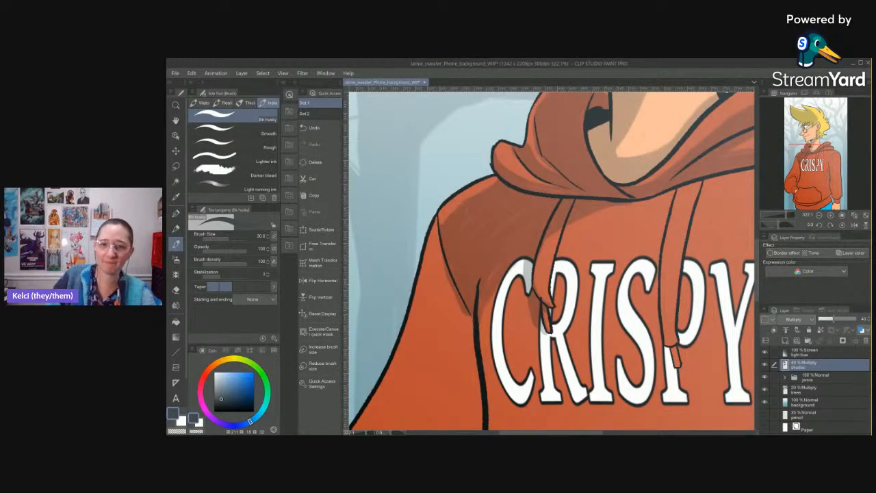
Paint the cast shadow of the second drawstring over the letters S and P.
{"action": "left_click_drag", "start_coordinate": [466, 210], "coordinate": [383, 180]}
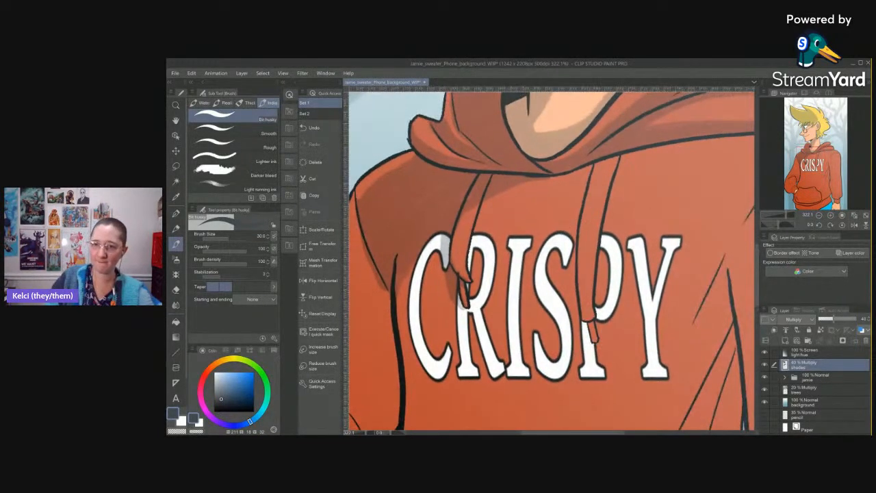
{"action": "mouse_move", "coordinate": [586, 165]}
{"action": "left_mouse_down"}
{"action": "mouse_move", "coordinate": [569, 282]}
{"action": "mouse_move", "coordinate": [590, 356]}
{"action": "mouse_move", "coordinate": [570, 288]}
{"action": "left_mouse_up"}
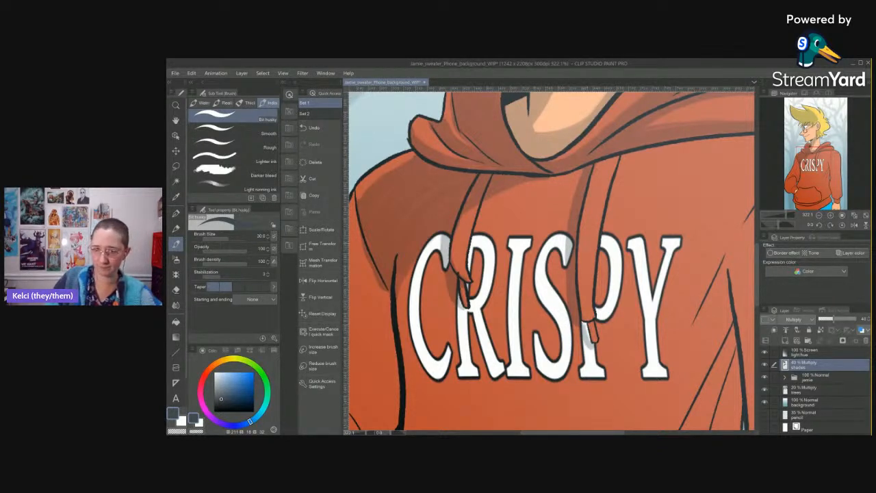
Shade the upper fold that runs diagonally from the armpit down past the letter Y.
{"action": "left_click_drag", "start_coordinate": [645, 332], "coordinate": [604, 275]}
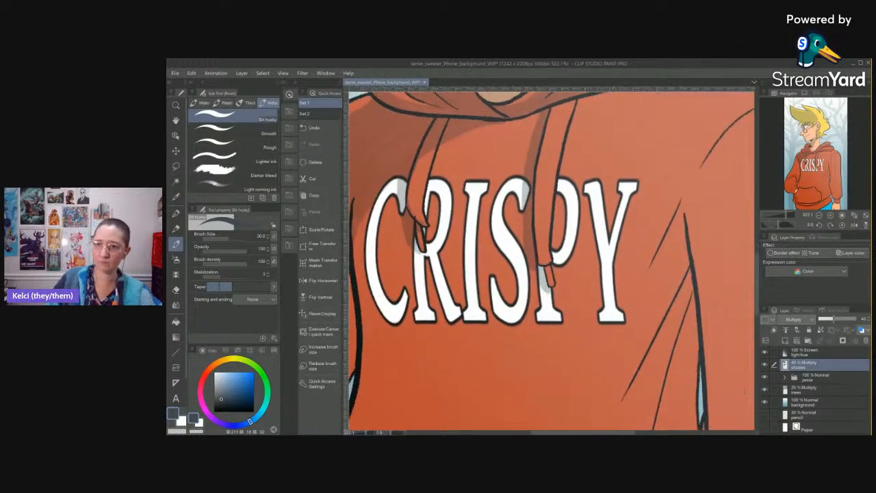
{"action": "left_click_drag", "start_coordinate": [682, 197], "coordinate": [623, 336]}
{"action": "left_click_drag", "start_coordinate": [680, 205], "coordinate": [605, 380]}
{"action": "mouse_move", "coordinate": [669, 248]}
{"action": "left_mouse_down"}
{"action": "mouse_move", "coordinate": [680, 284]}
{"action": "mouse_move", "coordinate": [650, 304]}
{"action": "mouse_move", "coordinate": [625, 357]}
{"action": "left_mouse_up"}
{"action": "mouse_move", "coordinate": [677, 271]}
{"action": "left_mouse_down"}
{"action": "mouse_move", "coordinate": [635, 356]}
{"action": "mouse_move", "coordinate": [651, 337]}
{"action": "left_mouse_up"}
{"action": "left_click_drag", "start_coordinate": [687, 246], "coordinate": [681, 274]}
{"action": "left_click_drag", "start_coordinate": [685, 223], "coordinate": [677, 248]}
{"action": "left_click_drag", "start_coordinate": [628, 338], "coordinate": [612, 381]}
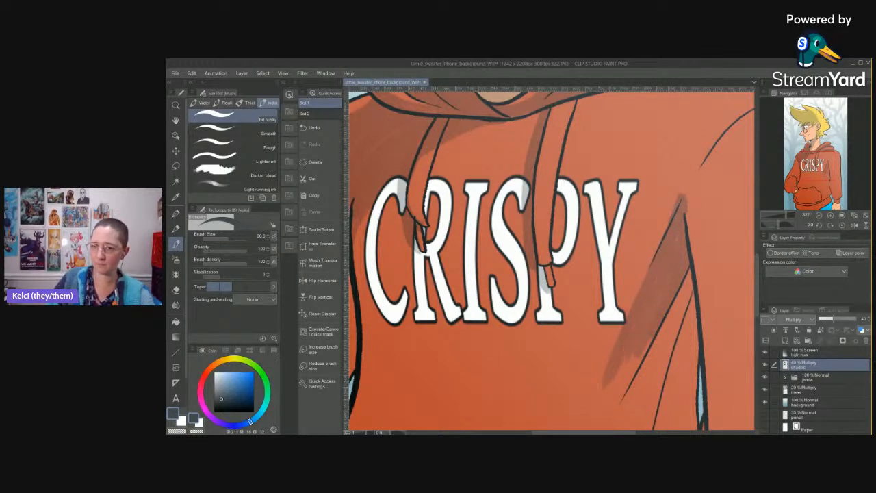
Extend the armpit shading along the lower folds and down the torso's side, leaving a lit wedge between the folds.
{"action": "mouse_move", "coordinate": [671, 282]}
{"action": "left_mouse_down"}
{"action": "mouse_move", "coordinate": [662, 231]}
{"action": "mouse_move", "coordinate": [675, 240]}
{"action": "mouse_move", "coordinate": [672, 291]}
{"action": "mouse_move", "coordinate": [625, 428]}
{"action": "mouse_move", "coordinate": [670, 230]}
{"action": "mouse_move", "coordinate": [622, 390]}
{"action": "left_mouse_up"}
{"action": "left_click_drag", "start_coordinate": [646, 290], "coordinate": [626, 366]}
{"action": "left_click_drag", "start_coordinate": [678, 220], "coordinate": [632, 392]}
{"action": "left_click_drag", "start_coordinate": [680, 227], "coordinate": [650, 357]}
{"action": "mouse_move", "coordinate": [675, 283]}
{"action": "left_mouse_down"}
{"action": "mouse_move", "coordinate": [668, 345]}
{"action": "mouse_move", "coordinate": [655, 371]}
{"action": "left_mouse_up"}
{"action": "left_click_drag", "start_coordinate": [673, 339], "coordinate": [668, 371]}
{"action": "left_click_drag", "start_coordinate": [668, 315], "coordinate": [661, 400]}
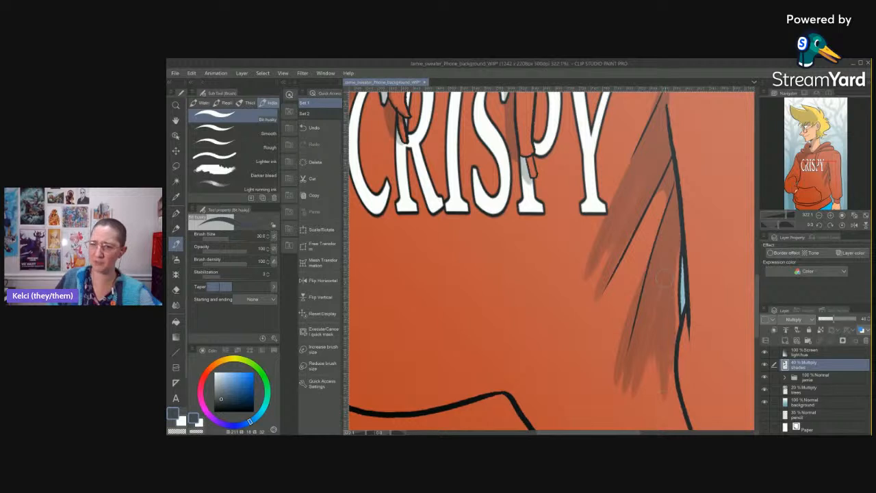
{"action": "left_click_drag", "start_coordinate": [692, 273], "coordinate": [674, 301]}
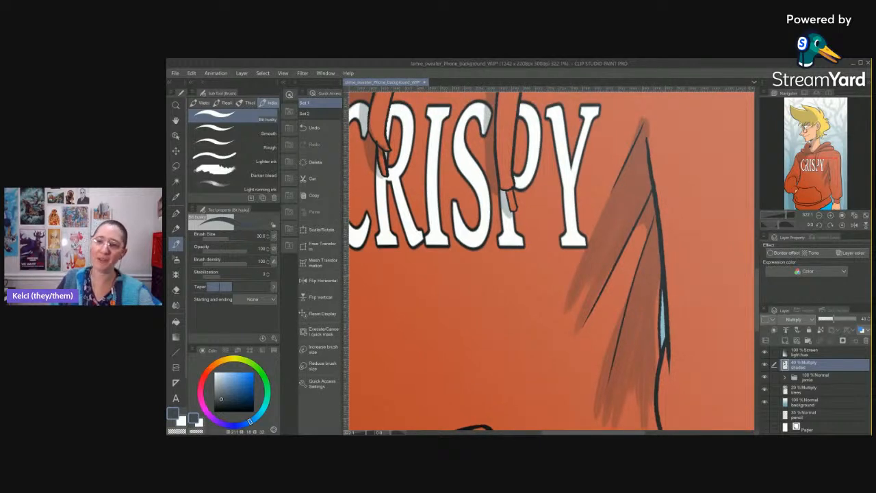
{"action": "mouse_move", "coordinate": [655, 264]}
{"action": "left_mouse_down"}
{"action": "mouse_move", "coordinate": [649, 392]}
{"action": "mouse_move", "coordinate": [645, 361]}
{"action": "left_mouse_up"}
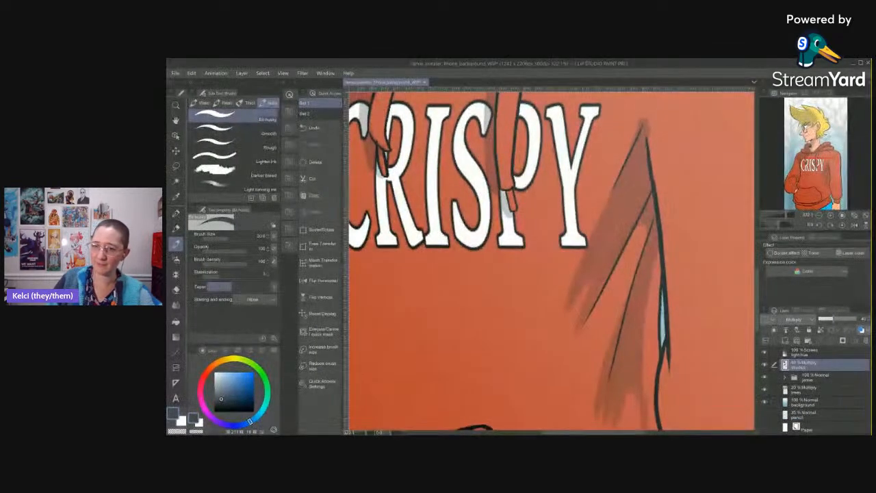
Shade along the upper side of the elbow crease on the sleeve whose hand is in the pocket.
{"action": "scroll", "coordinate": [632, 327], "scroll_direction": "down", "scroll_amount": 3}
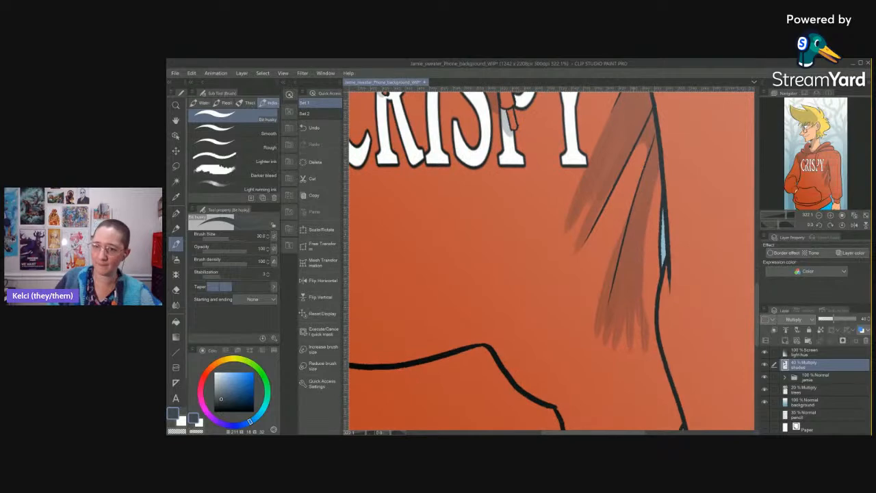
{"action": "scroll", "coordinate": [578, 243], "scroll_direction": "down", "scroll_amount": 5}
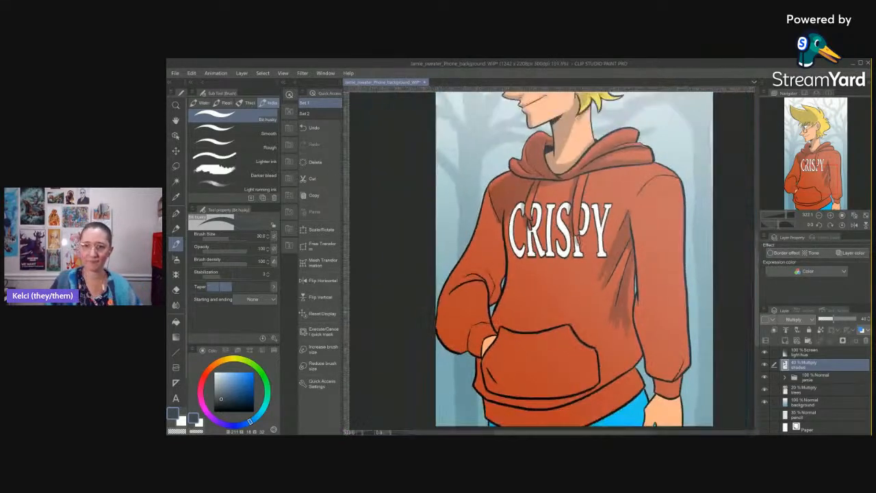
{"action": "scroll", "coordinate": [577, 240], "scroll_direction": "up", "scroll_amount": 3}
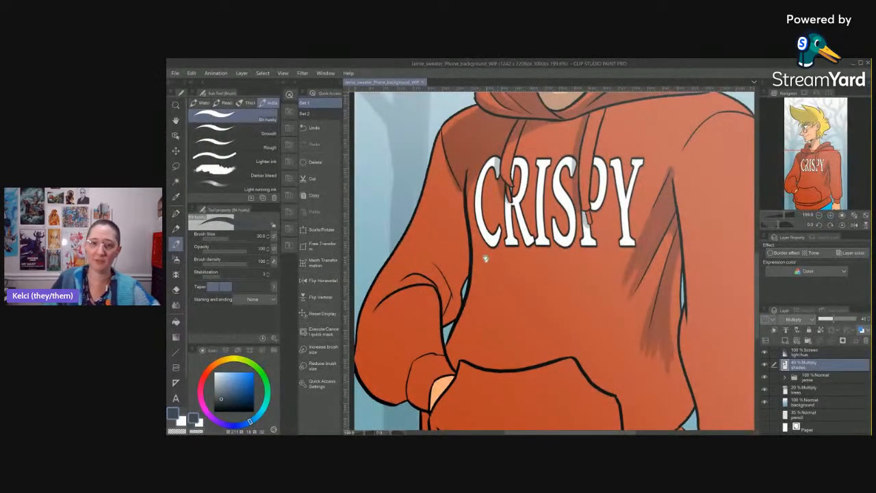
{"action": "left_click_drag", "start_coordinate": [486, 259], "coordinate": [496, 285]}
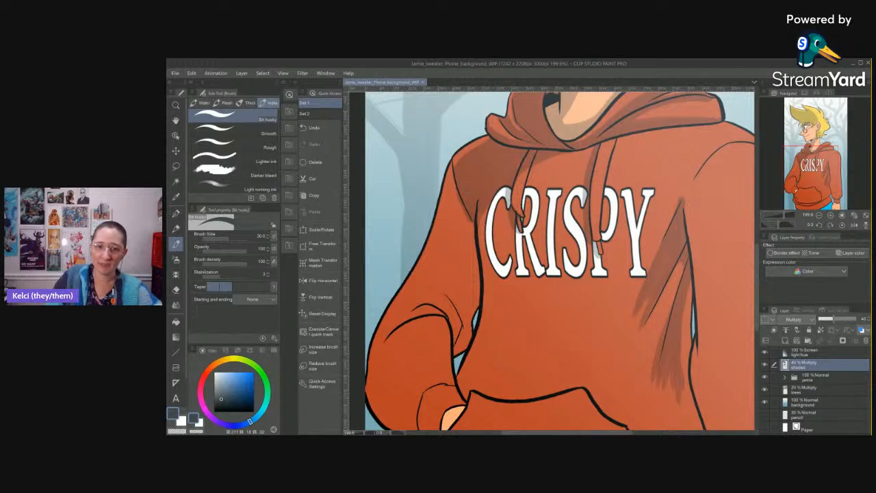
{"action": "mouse_move", "coordinate": [445, 308]}
{"action": "left_mouse_down"}
{"action": "mouse_move", "coordinate": [405, 319]}
{"action": "mouse_move", "coordinate": [384, 344]}
{"action": "left_mouse_up"}
{"action": "mouse_move", "coordinate": [433, 305]}
{"action": "left_mouse_down"}
{"action": "mouse_move", "coordinate": [394, 321]}
{"action": "mouse_move", "coordinate": [380, 345]}
{"action": "left_mouse_up"}
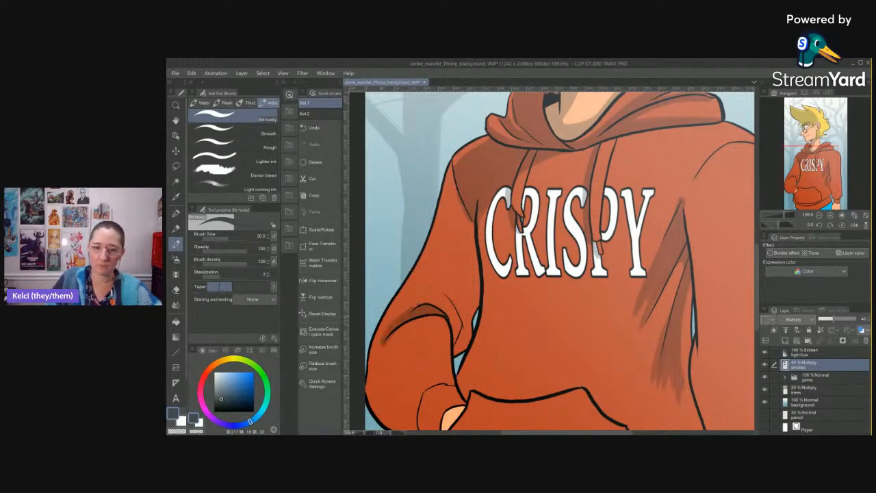
Shade the inner elbow folds of the bent sleeve and its edge against the torso.
{"action": "mouse_move", "coordinate": [464, 313]}
{"action": "left_mouse_down"}
{"action": "mouse_move", "coordinate": [451, 355]}
{"action": "mouse_move", "coordinate": [460, 312]}
{"action": "mouse_move", "coordinate": [437, 290]}
{"action": "left_mouse_up"}
{"action": "left_click_drag", "start_coordinate": [467, 317], "coordinate": [478, 276]}
{"action": "left_click_drag", "start_coordinate": [475, 220], "coordinate": [479, 278]}
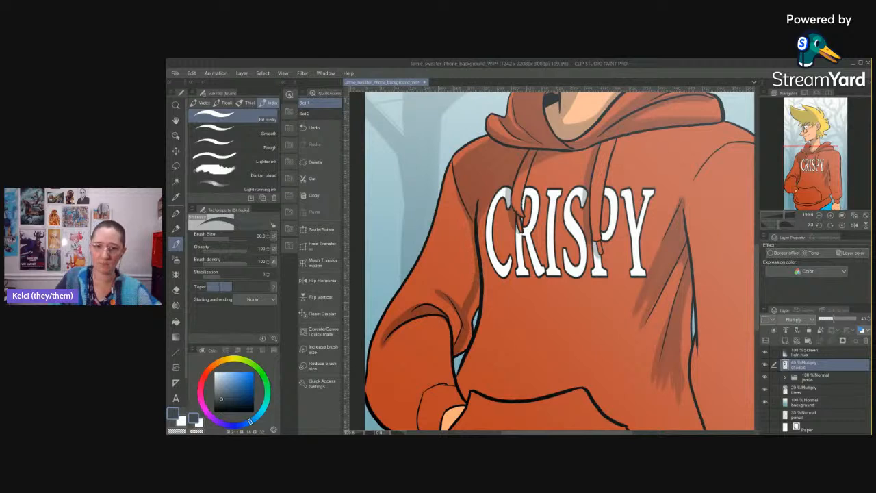
{"action": "left_click_drag", "start_coordinate": [459, 305], "coordinate": [431, 287]}
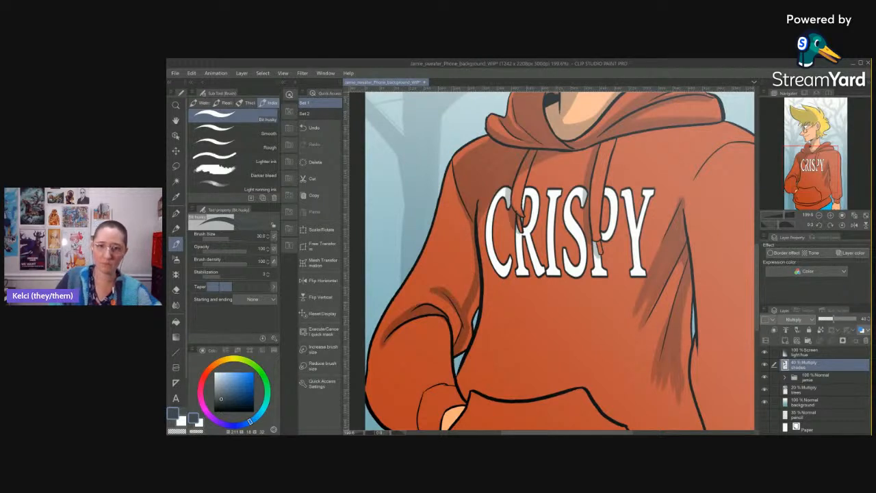
Outline the shaded area of the bent sleeve's upper arm, from the shoulder down to the elbow folds.
{"action": "mouse_move", "coordinate": [451, 171]}
{"action": "left_mouse_down"}
{"action": "mouse_move", "coordinate": [442, 241]}
{"action": "mouse_move", "coordinate": [420, 294]}
{"action": "mouse_move", "coordinate": [409, 288]}
{"action": "left_mouse_up"}
{"action": "mouse_move", "coordinate": [461, 305]}
{"action": "left_mouse_down"}
{"action": "mouse_move", "coordinate": [431, 282]}
{"action": "mouse_move", "coordinate": [409, 295]}
{"action": "mouse_move", "coordinate": [441, 249]}
{"action": "left_mouse_up"}
{"action": "left_click_drag", "start_coordinate": [408, 300], "coordinate": [401, 310]}
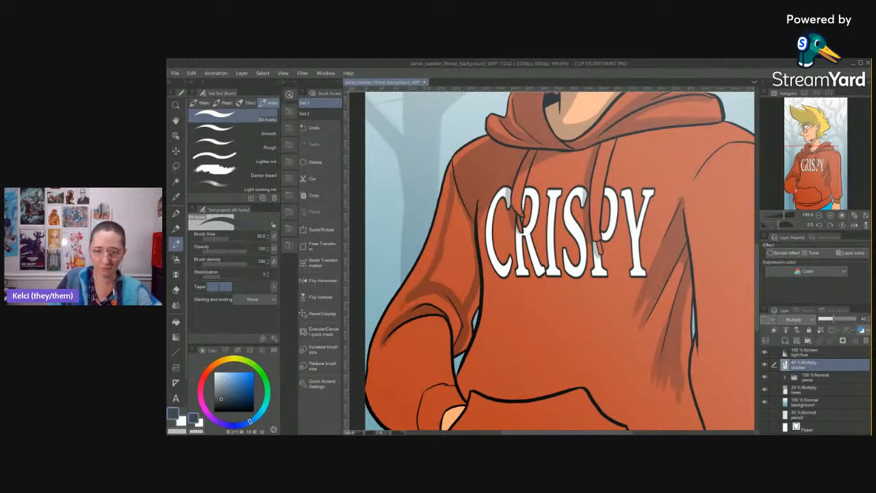
{"action": "mouse_move", "coordinate": [455, 301]}
{"action": "left_mouse_down"}
{"action": "mouse_move", "coordinate": [439, 294]}
{"action": "mouse_move", "coordinate": [402, 309]}
{"action": "left_mouse_up"}
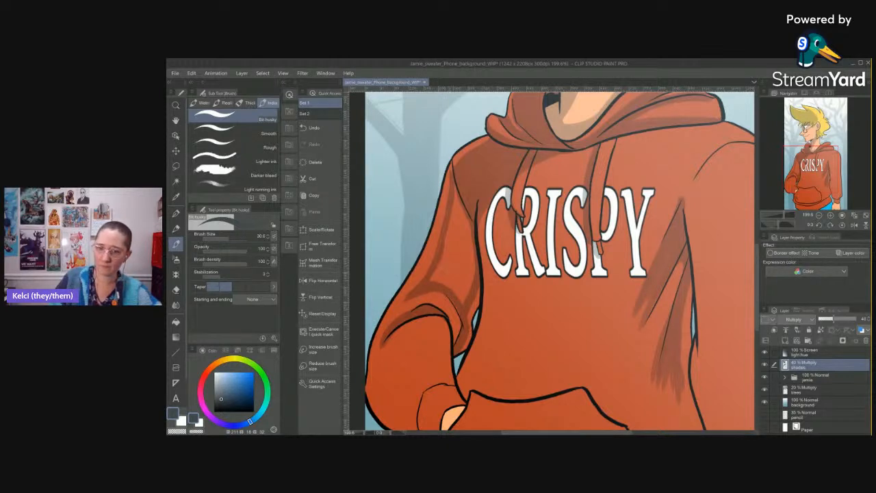
{"action": "mouse_move", "coordinate": [463, 305]}
{"action": "left_mouse_down"}
{"action": "mouse_move", "coordinate": [447, 282]}
{"action": "mouse_move", "coordinate": [432, 277]}
{"action": "left_mouse_up"}
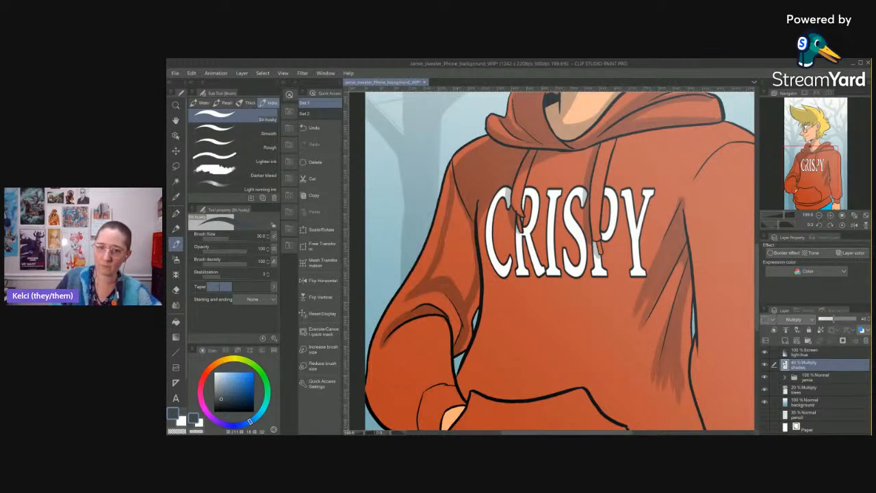
Fill the upper arm of the bent sleeve with shade, leaving a lit strip along its outer edge.
{"action": "left_click_drag", "start_coordinate": [472, 298], "coordinate": [469, 226]}
{"action": "mouse_move", "coordinate": [467, 294]}
{"action": "left_mouse_down"}
{"action": "mouse_move", "coordinate": [457, 252]}
{"action": "mouse_move", "coordinate": [434, 251]}
{"action": "mouse_move", "coordinate": [446, 199]}
{"action": "left_mouse_up"}
{"action": "mouse_move", "coordinate": [446, 255]}
{"action": "left_mouse_down"}
{"action": "mouse_move", "coordinate": [457, 196]}
{"action": "mouse_move", "coordinate": [449, 201]}
{"action": "left_mouse_up"}
{"action": "left_click_drag", "start_coordinate": [463, 249], "coordinate": [454, 213]}
{"action": "left_click_drag", "start_coordinate": [468, 252], "coordinate": [461, 220]}
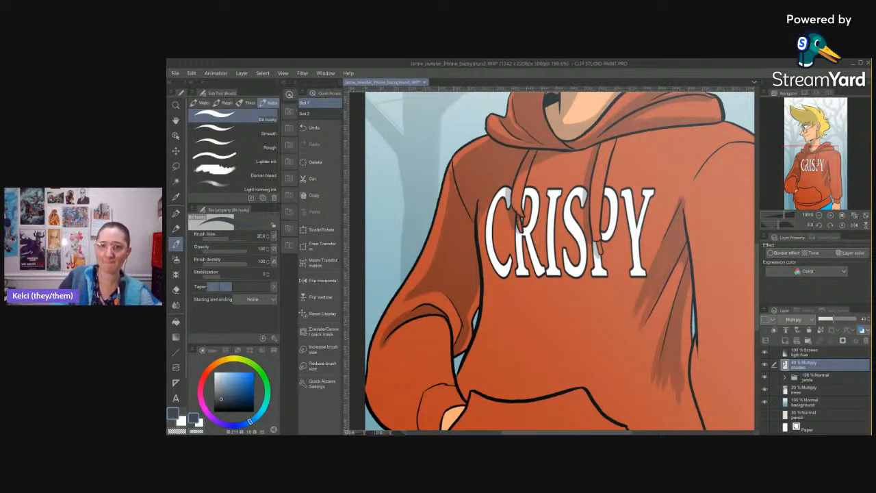
{"action": "left_click_drag", "start_coordinate": [414, 289], "coordinate": [439, 231]}
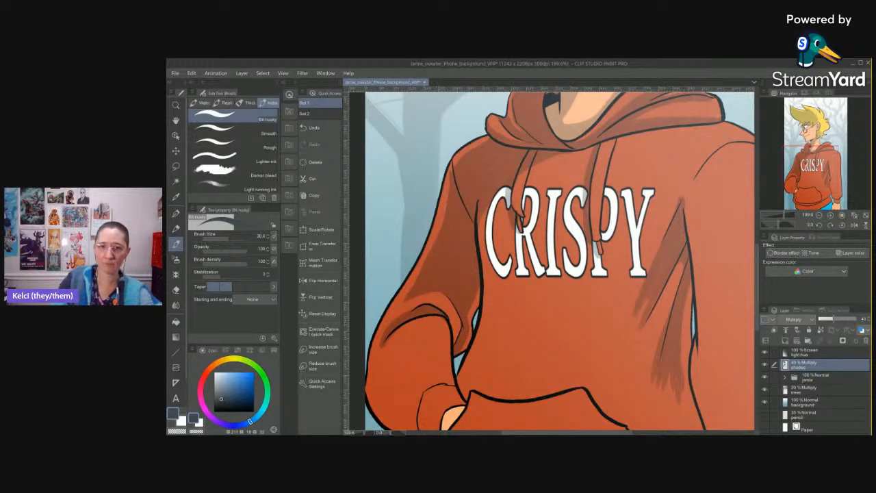
{"action": "mouse_move", "coordinate": [464, 244]}
{"action": "left_mouse_down"}
{"action": "mouse_move", "coordinate": [475, 190]}
{"action": "mouse_move", "coordinate": [473, 231]}
{"action": "mouse_move", "coordinate": [475, 219]}
{"action": "left_mouse_up"}
Shade the outer and lower edges of the bent sleeve's forearm and the lower part of its cuff.
{"action": "mouse_move", "coordinate": [392, 255]}
{"action": "left_mouse_down"}
{"action": "mouse_move", "coordinate": [395, 272]}
{"action": "mouse_move", "coordinate": [454, 316]}
{"action": "mouse_move", "coordinate": [426, 305]}
{"action": "mouse_move", "coordinate": [461, 321]}
{"action": "mouse_move", "coordinate": [457, 303]}
{"action": "mouse_move", "coordinate": [462, 312]}
{"action": "left_mouse_up"}
{"action": "left_click_drag", "start_coordinate": [418, 294], "coordinate": [410, 299]}
{"action": "mouse_move", "coordinate": [390, 251]}
{"action": "left_mouse_down"}
{"action": "mouse_move", "coordinate": [397, 293]}
{"action": "mouse_move", "coordinate": [428, 314]}
{"action": "mouse_move", "coordinate": [420, 307]}
{"action": "left_mouse_up"}
{"action": "left_click_drag", "start_coordinate": [395, 241], "coordinate": [392, 249]}
{"action": "mouse_move", "coordinate": [387, 277]}
{"action": "left_mouse_down"}
{"action": "mouse_move", "coordinate": [423, 319]}
{"action": "mouse_move", "coordinate": [448, 321]}
{"action": "left_mouse_up"}
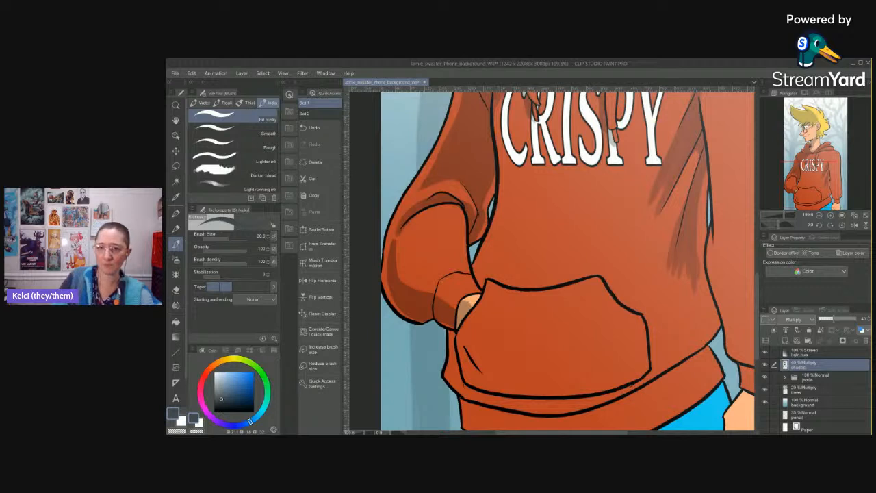
Paint a shade line down the inner side of the forearm to the cuff and touch up its outer edge.
{"action": "mouse_move", "coordinate": [456, 235]}
{"action": "left_mouse_down"}
{"action": "mouse_move", "coordinate": [447, 238]}
{"action": "mouse_move", "coordinate": [430, 210]}
{"action": "mouse_move", "coordinate": [462, 311]}
{"action": "left_mouse_up"}
{"action": "left_click_drag", "start_coordinate": [392, 239], "coordinate": [387, 249]}
{"action": "key", "text": "g"}
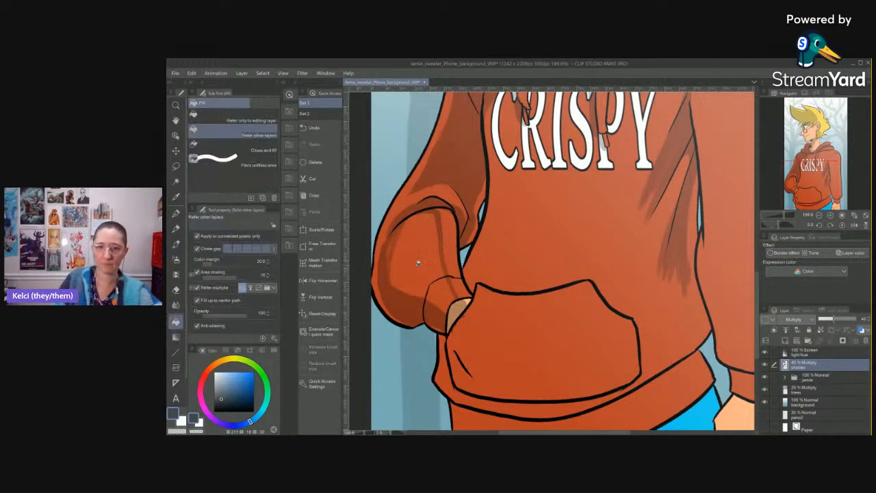
{"action": "left_click", "coordinate": [425, 274]}
{"action": "key", "text": "ctrl+z"}
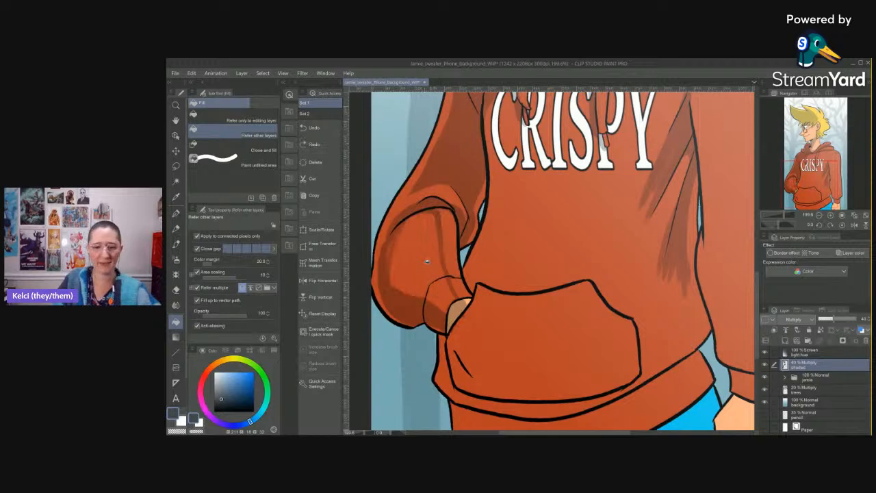
Switch to the G-pen, hide the light hue Screen layer, and toggle the character folder's visibility off and on.
{"action": "key", "text": "p"}
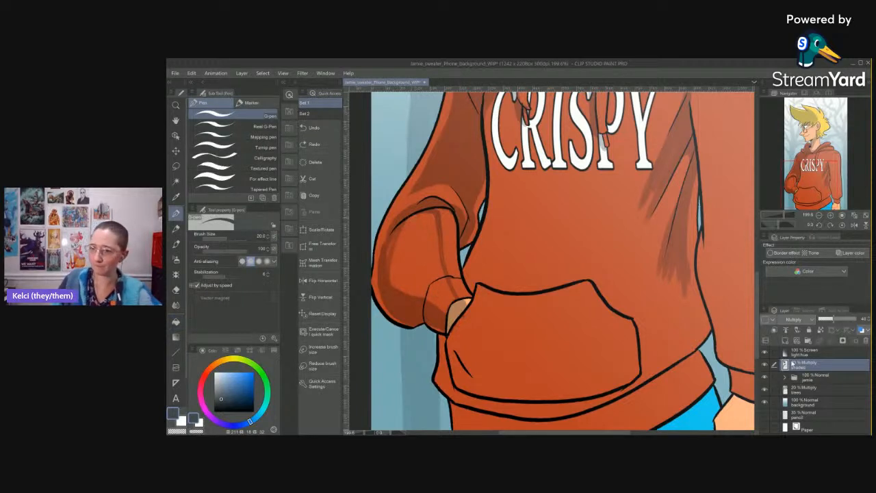
{"action": "left_click", "coordinate": [765, 353]}
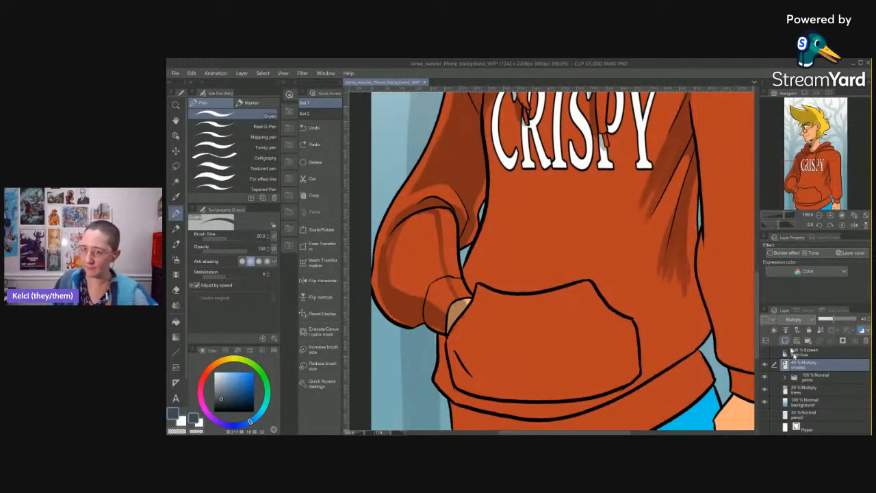
{"action": "left_click", "coordinate": [765, 377]}
{"action": "left_click", "coordinate": [765, 377]}
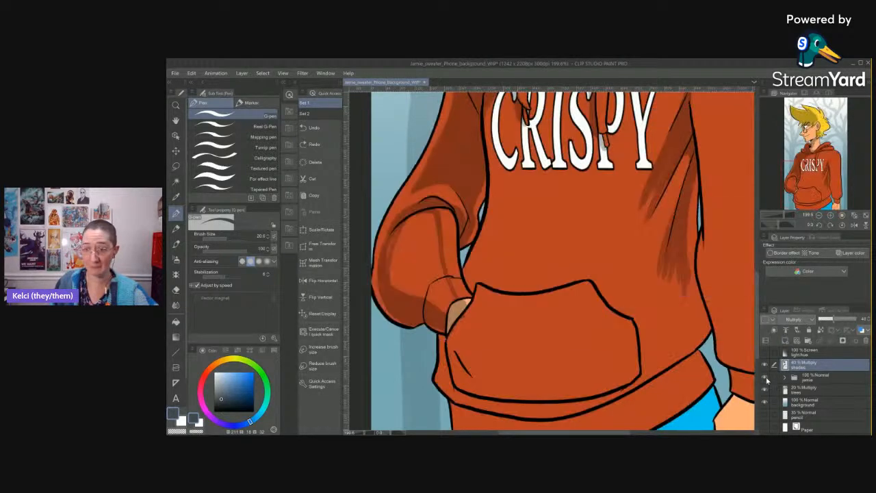
Hide the color flats layer inside the jamie folder, and group the trees and background layers in a folder named "background".
{"action": "left_click", "coordinate": [786, 377]}
{"action": "left_click", "coordinate": [764, 402]}
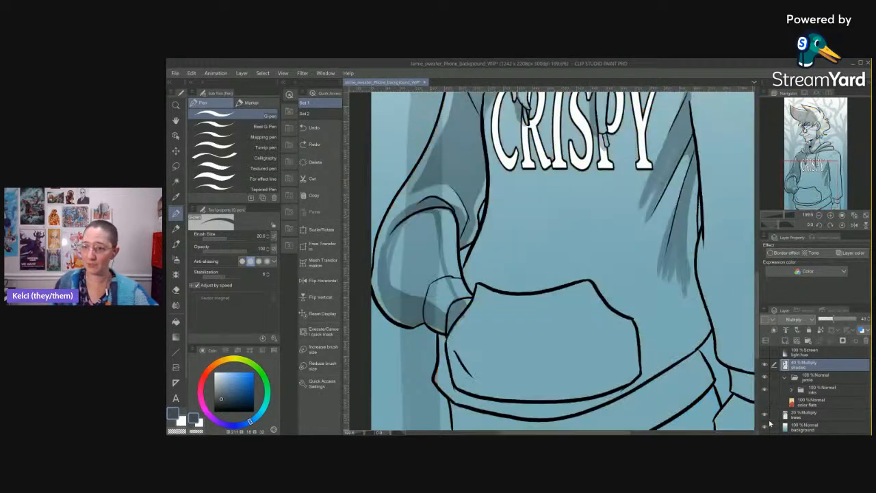
{"action": "left_click", "coordinate": [813, 424]}
{"action": "left_click", "coordinate": [814, 414]}
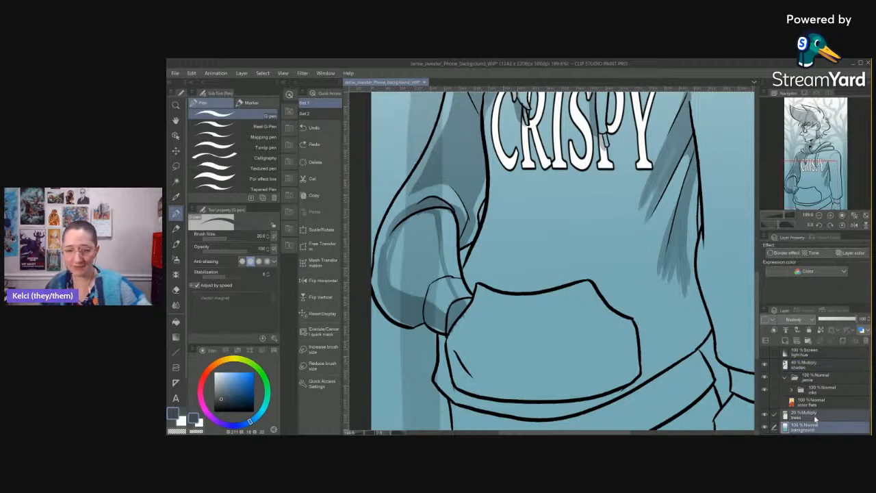
{"action": "key", "text": "ctrl+g"}
{"action": "double_click", "coordinate": [808, 415]}
{"action": "type", "text": "background"}
{"action": "key", "text": "Return"}
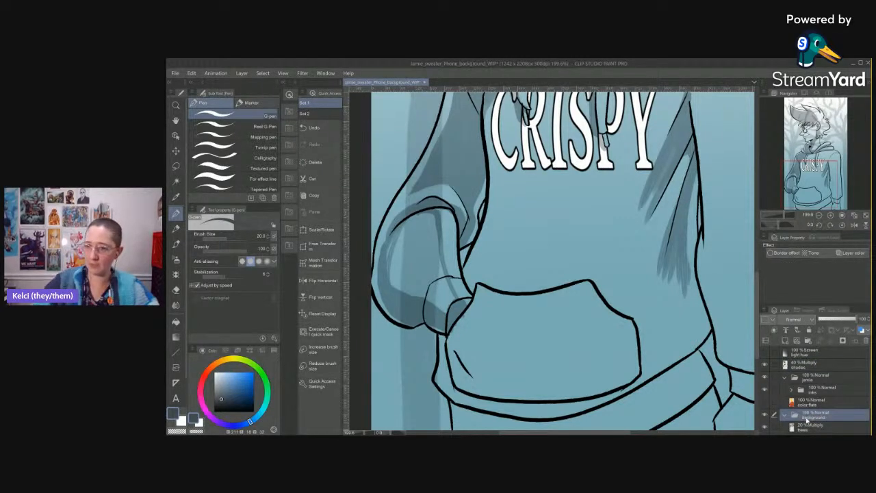
Hide the new background folder and show the Paper layer so the inks and shades sit on white.
{"action": "left_click", "coordinate": [764, 415]}
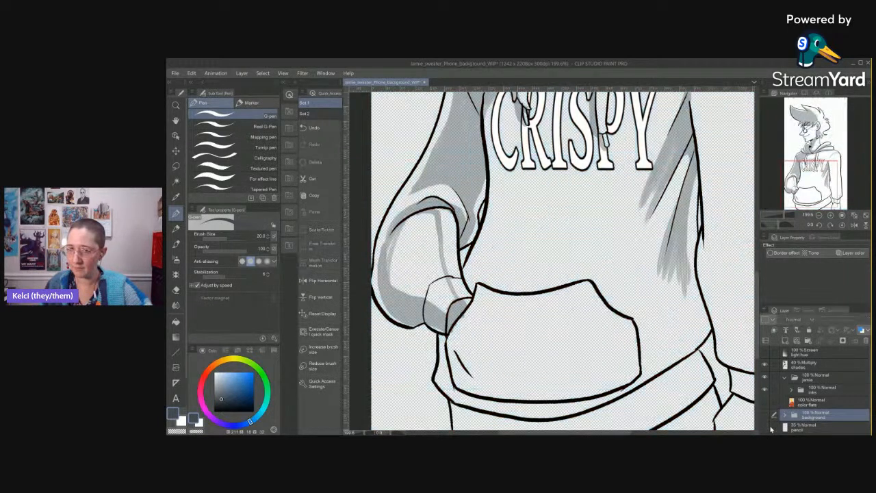
{"action": "scroll", "coordinate": [815, 397], "scroll_direction": "down", "scroll_amount": 1}
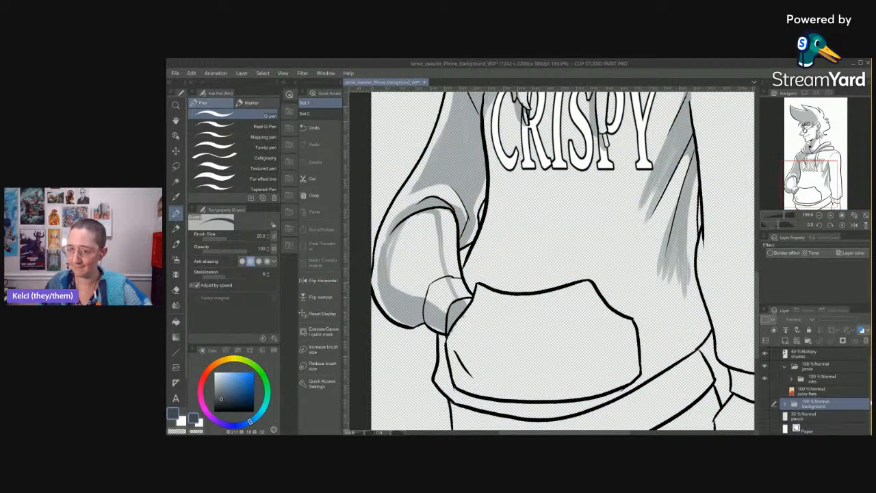
{"action": "left_click", "coordinate": [765, 429]}
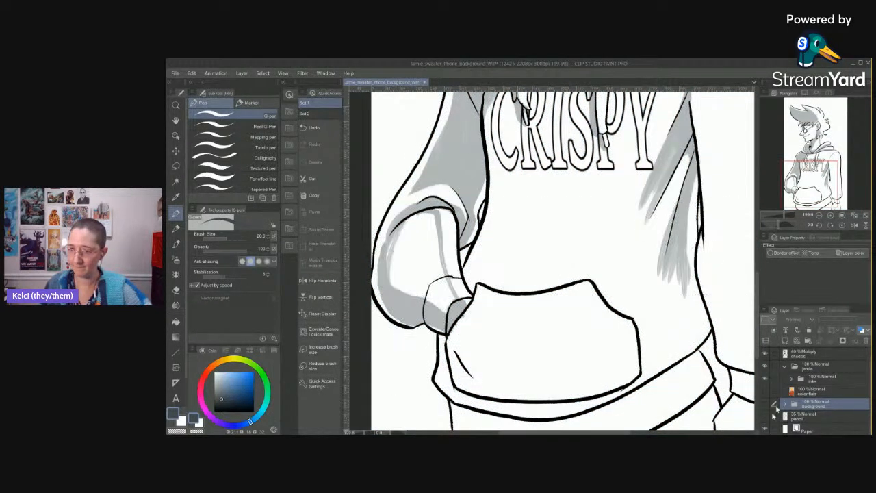
Fill the open middle of the bent sleeve's forearm with shade on the shades layer, referring to other layers.
{"action": "left_click", "coordinate": [816, 355]}
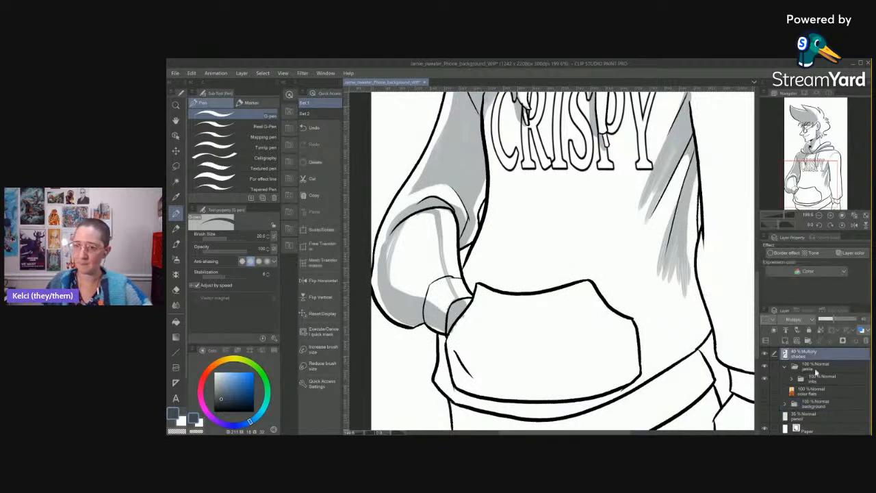
{"action": "key", "text": "g"}
{"action": "left_click", "coordinate": [424, 248]}
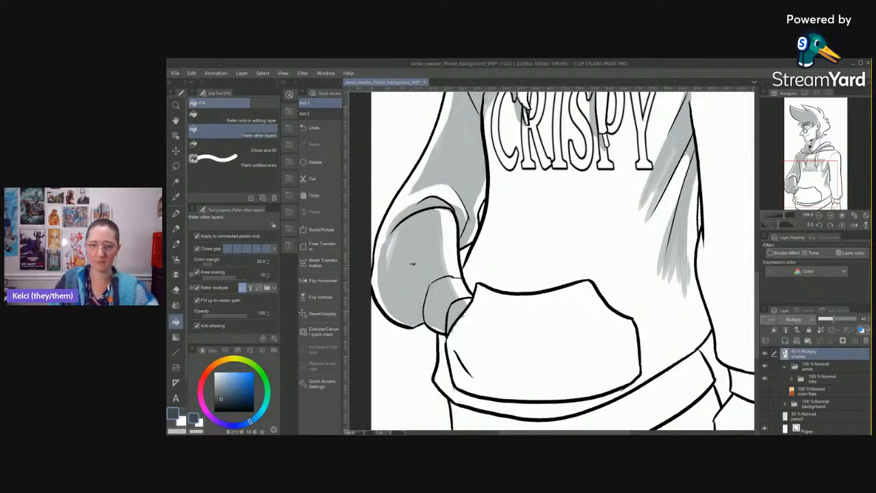
Brush a curved shadow edge across the torso below the CRISPY lettering, from the side fold to the bent arm's side.
{"action": "key", "text": "b"}
{"action": "left_click_drag", "start_coordinate": [492, 323], "coordinate": [451, 297]}
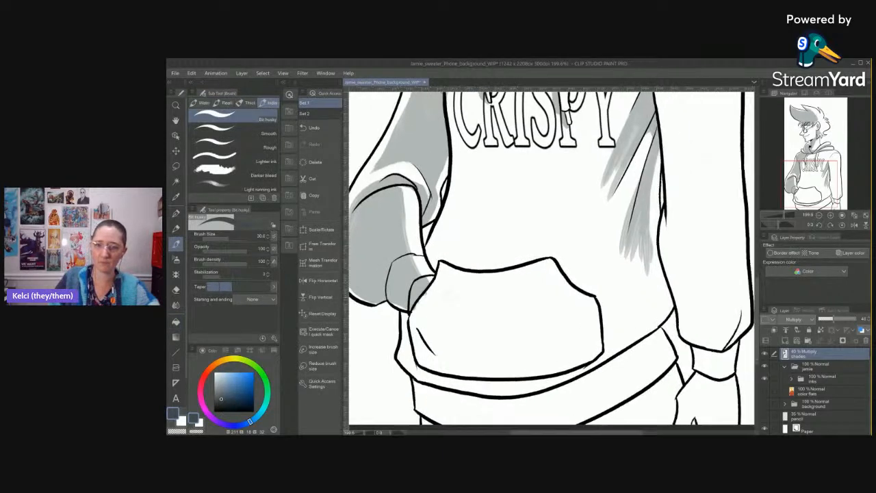
{"action": "scroll", "coordinate": [504, 253], "scroll_direction": "up", "scroll_amount": 3}
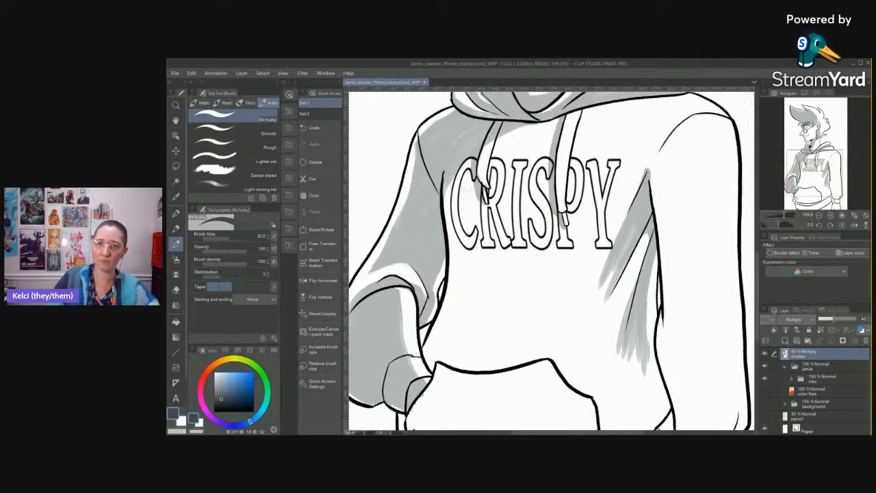
{"action": "mouse_move", "coordinate": [625, 230]}
{"action": "left_mouse_down"}
{"action": "mouse_move", "coordinate": [557, 300]}
{"action": "mouse_move", "coordinate": [470, 268]}
{"action": "mouse_move", "coordinate": [447, 213]}
{"action": "left_mouse_up"}
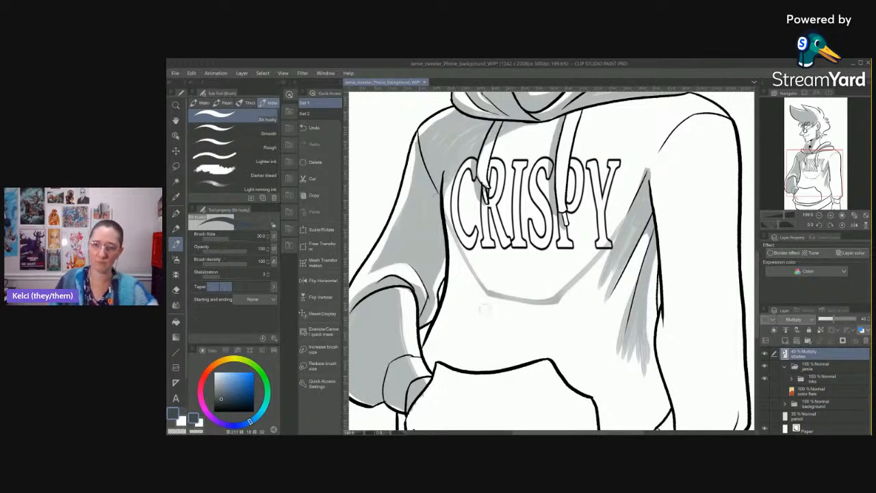
Outline the torso shadows with brush lines running from the side folds down to the pocket's edge and the hem.
{"action": "scroll", "coordinate": [548, 260], "scroll_direction": "down", "scroll_amount": 2}
{"action": "left_click_drag", "start_coordinate": [614, 201], "coordinate": [557, 319]}
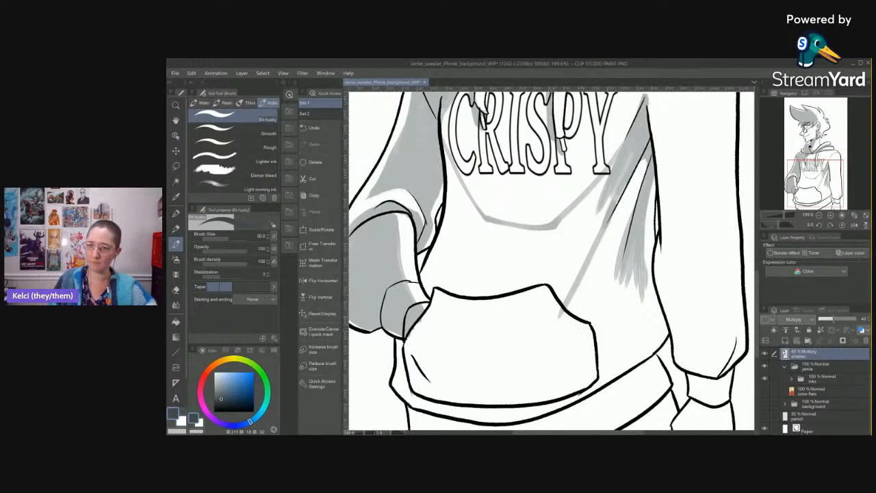
{"action": "mouse_move", "coordinate": [642, 235]}
{"action": "left_mouse_down"}
{"action": "mouse_move", "coordinate": [647, 325]}
{"action": "mouse_move", "coordinate": [609, 394]}
{"action": "left_mouse_up"}
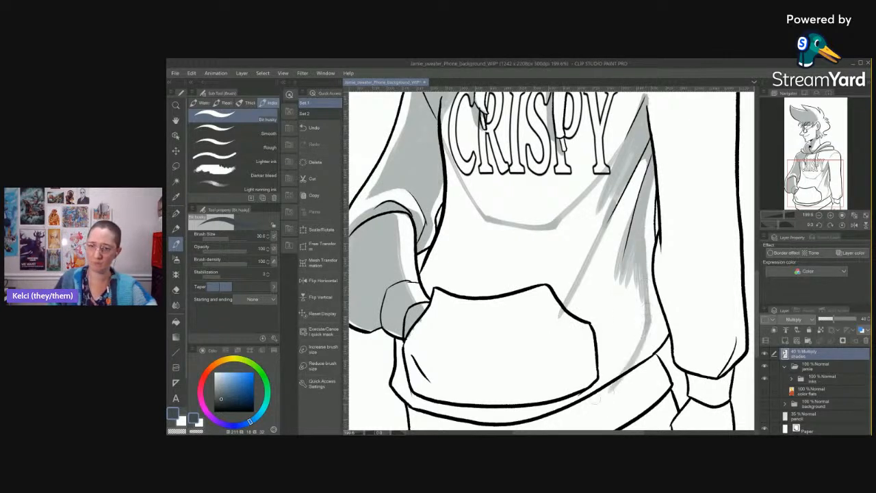
{"action": "mouse_move", "coordinate": [617, 264]}
{"action": "left_mouse_down"}
{"action": "mouse_move", "coordinate": [601, 319]}
{"action": "mouse_move", "coordinate": [564, 325]}
{"action": "left_mouse_up"}
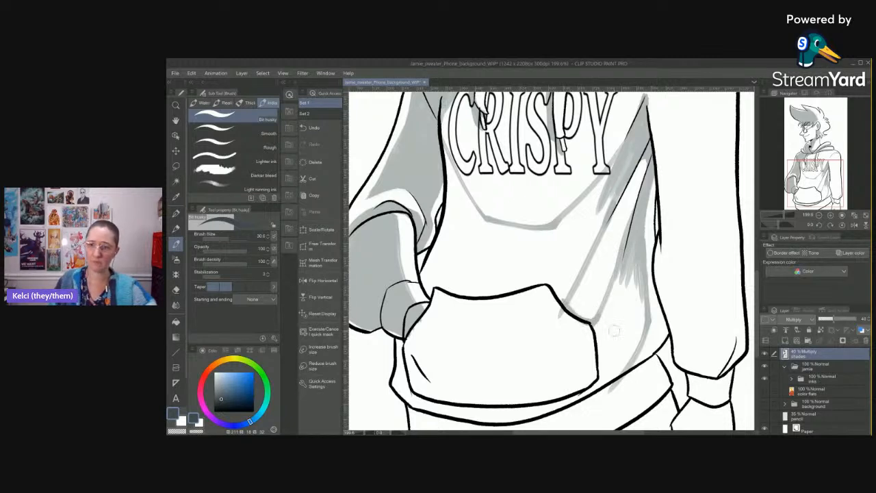
Fill the outlined torso areas above, beside and below the pocket with shade.
{"action": "key", "text": "g"}
{"action": "left_click", "coordinate": [500, 411]}
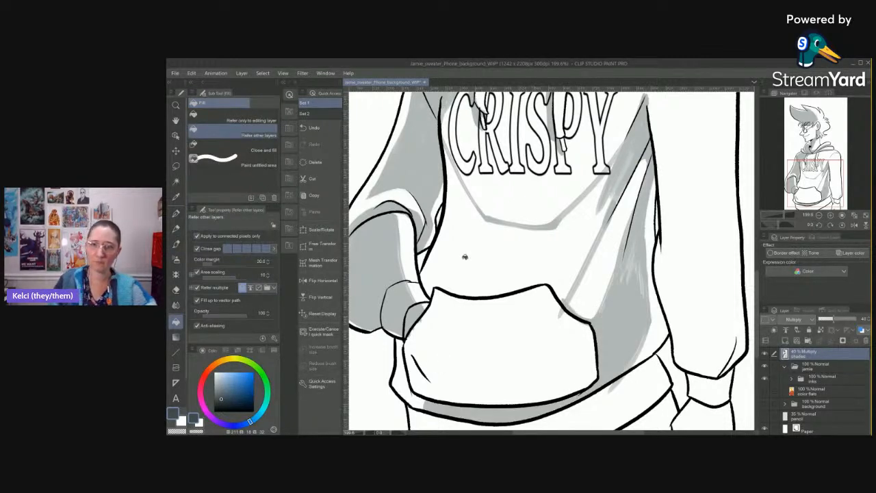
{"action": "left_click", "coordinate": [474, 275]}
Brush over the gaps and streaks left in the shade along the torso's side folds.
{"action": "key", "text": "b"}
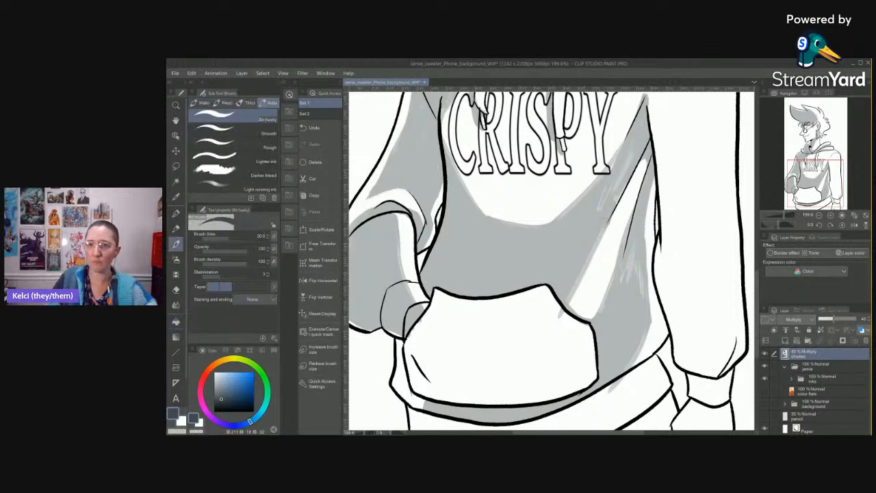
{"action": "left_click_drag", "start_coordinate": [571, 295], "coordinate": [626, 163]}
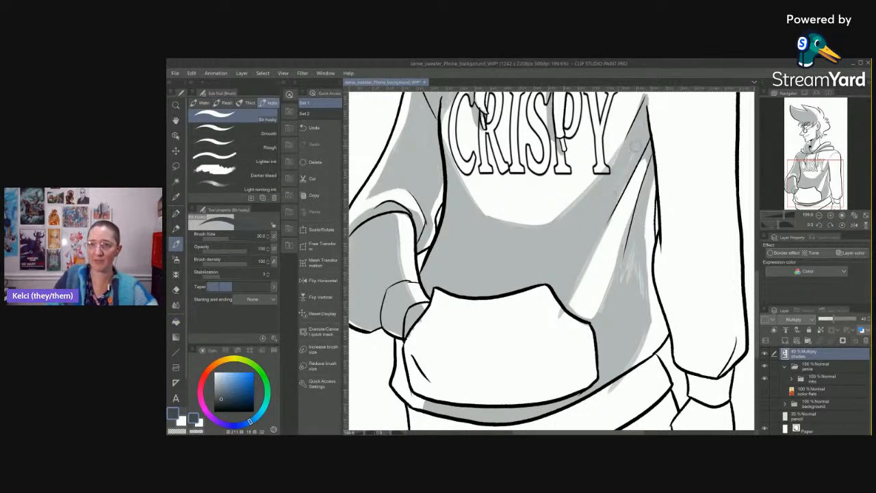
{"action": "mouse_move", "coordinate": [629, 282]}
{"action": "left_mouse_down"}
{"action": "mouse_move", "coordinate": [629, 267]}
{"action": "mouse_move", "coordinate": [641, 264]}
{"action": "left_mouse_up"}
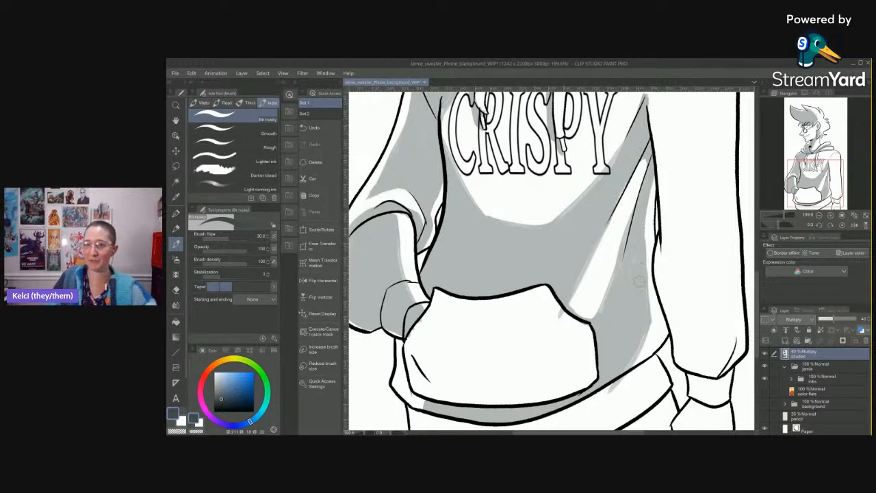
Brush grey shading onto the hoodie's chest and shoulder area beside the letter C of CRISPY.
{"action": "scroll", "coordinate": [623, 301], "scroll_direction": "up", "scroll_amount": 5}
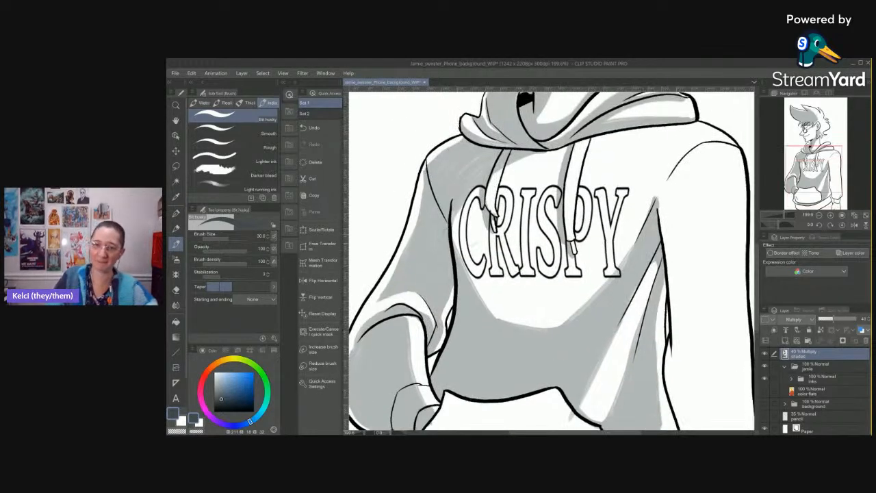
{"action": "left_click_drag", "start_coordinate": [452, 241], "coordinate": [457, 209]}
{"action": "left_click_drag", "start_coordinate": [472, 261], "coordinate": [458, 190]}
{"action": "mouse_move", "coordinate": [459, 247]}
{"action": "left_mouse_down"}
{"action": "mouse_move", "coordinate": [469, 198]}
{"action": "mouse_move", "coordinate": [470, 210]}
{"action": "left_mouse_up"}
{"action": "mouse_move", "coordinate": [465, 212]}
{"action": "left_mouse_down"}
{"action": "mouse_move", "coordinate": [479, 188]}
{"action": "mouse_move", "coordinate": [464, 214]}
{"action": "left_mouse_up"}
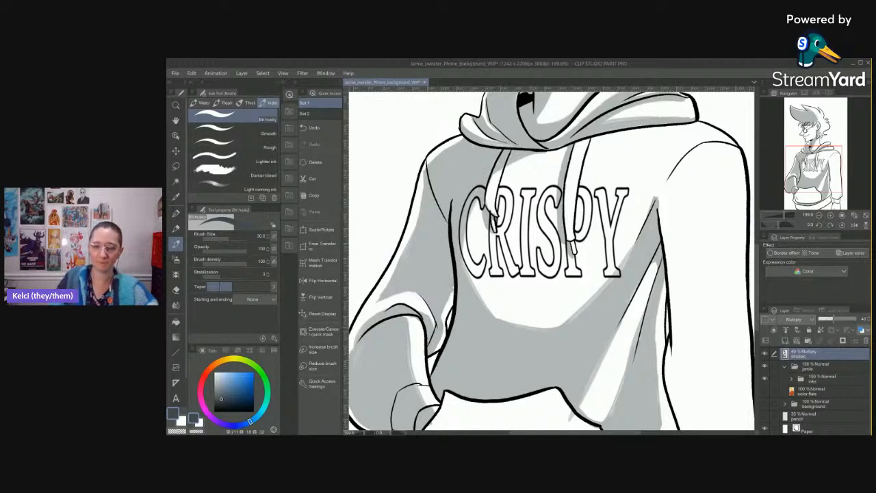
Touch up the shading on the bent arm's sleeve and smooth the curved shadow edge below the CRISPY lettering.
{"action": "scroll", "coordinate": [419, 288], "scroll_direction": "down", "scroll_amount": 3}
{"action": "left_click_drag", "start_coordinate": [410, 234], "coordinate": [386, 245]}
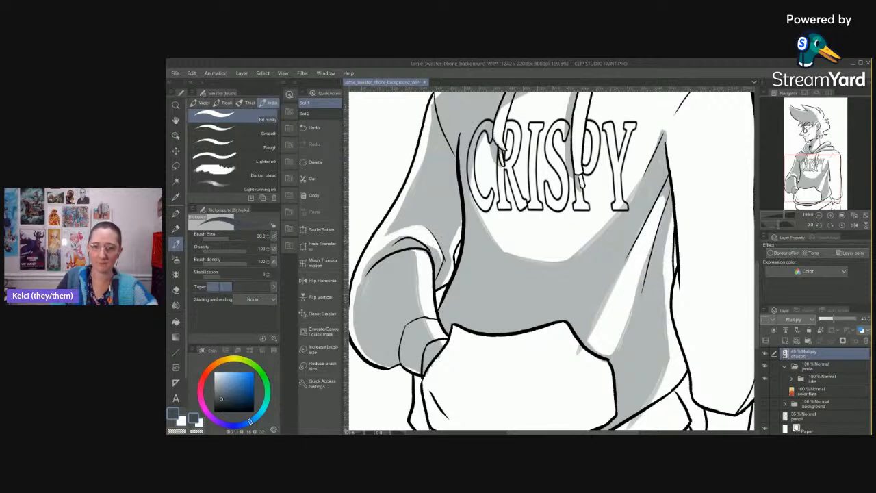
{"action": "scroll", "coordinate": [578, 236], "scroll_direction": "up", "scroll_amount": 2}
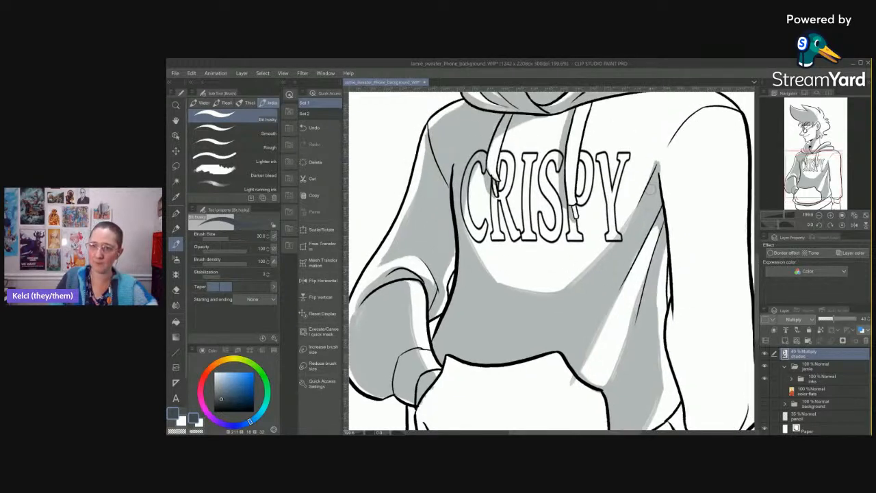
{"action": "left_click_drag", "start_coordinate": [582, 275], "coordinate": [529, 295]}
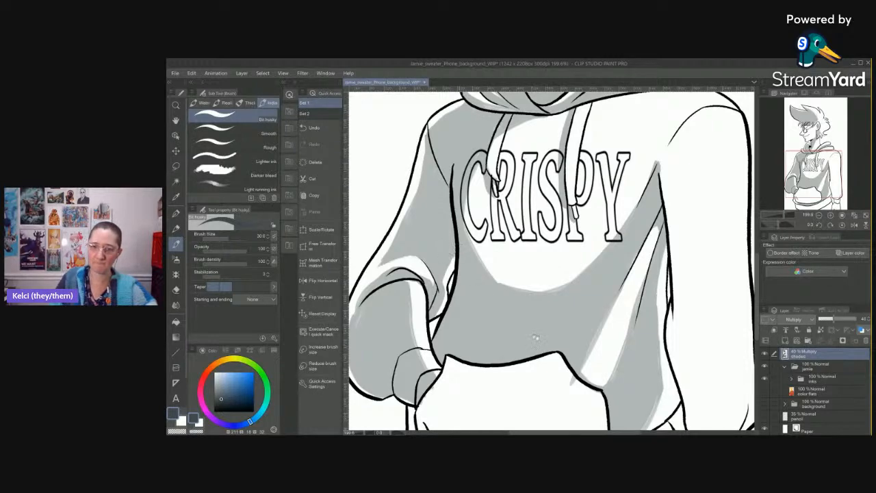
Shade the hoodie pocket's lower left corner around the crease and the narrow strip of fabric beside it.
{"action": "scroll", "coordinate": [538, 267], "scroll_direction": "down", "scroll_amount": 6}
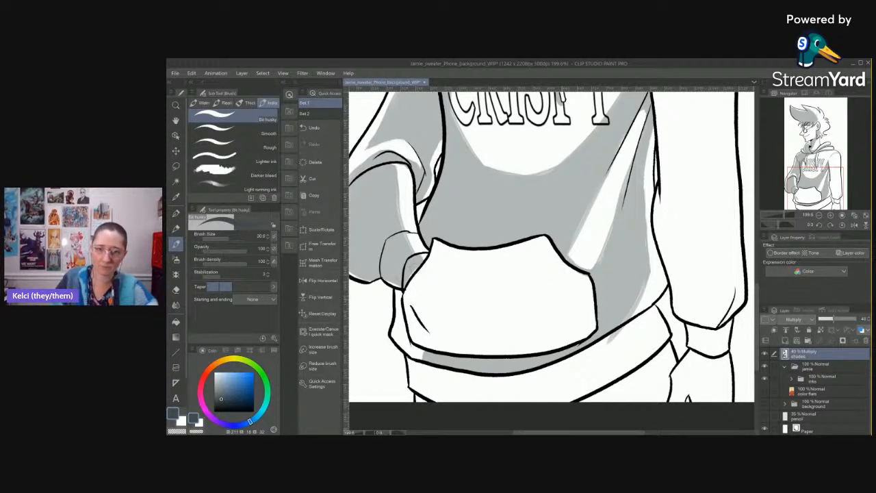
{"action": "mouse_move", "coordinate": [402, 292]}
{"action": "left_mouse_down"}
{"action": "mouse_move", "coordinate": [444, 356]}
{"action": "mouse_move", "coordinate": [406, 306]}
{"action": "mouse_move", "coordinate": [411, 342]}
{"action": "mouse_move", "coordinate": [408, 315]}
{"action": "mouse_move", "coordinate": [431, 348]}
{"action": "left_mouse_up"}
{"action": "left_click_drag", "start_coordinate": [418, 308], "coordinate": [450, 352]}
{"action": "mouse_move", "coordinate": [394, 289]}
{"action": "left_mouse_down"}
{"action": "mouse_move", "coordinate": [408, 297]}
{"action": "mouse_move", "coordinate": [401, 311]}
{"action": "left_mouse_up"}
{"action": "mouse_move", "coordinate": [423, 357]}
{"action": "left_mouse_down"}
{"action": "mouse_move", "coordinate": [410, 341]}
{"action": "mouse_move", "coordinate": [409, 358]}
{"action": "mouse_move", "coordinate": [407, 340]}
{"action": "mouse_move", "coordinate": [403, 358]}
{"action": "mouse_move", "coordinate": [396, 297]}
{"action": "left_mouse_up"}
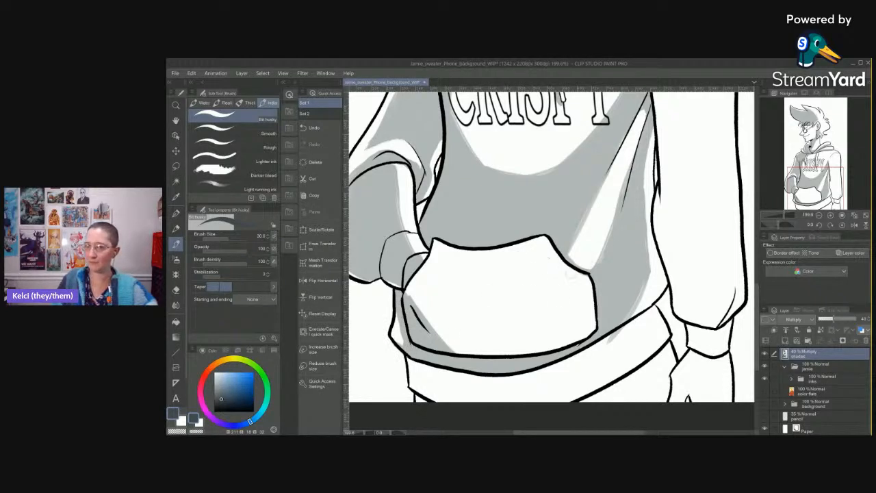
Outline a V-shaped shadow beneath the pocket's upper edge, fill it, and clean up its border.
{"action": "mouse_move", "coordinate": [435, 244]}
{"action": "left_mouse_down"}
{"action": "mouse_move", "coordinate": [507, 267]}
{"action": "mouse_move", "coordinate": [547, 247]}
{"action": "left_mouse_up"}
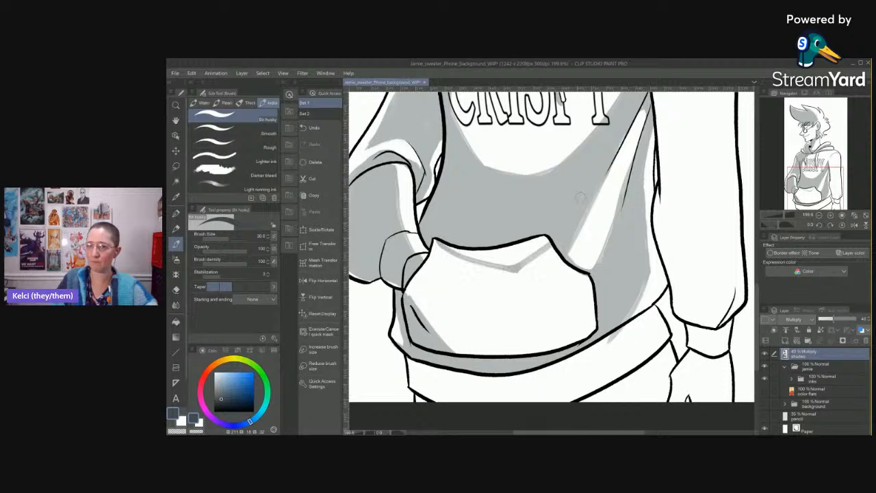
{"action": "key", "text": "g"}
{"action": "left_click", "coordinate": [524, 245]}
{"action": "key", "text": "b"}
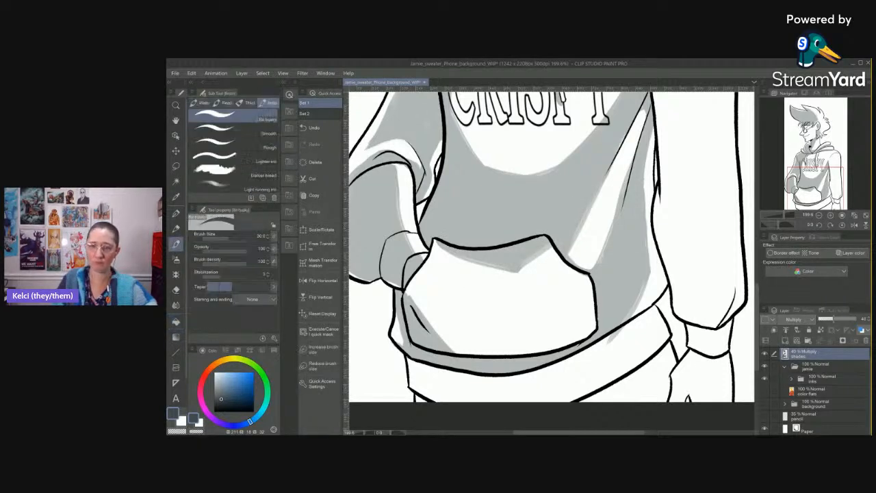
{"action": "left_click_drag", "start_coordinate": [449, 251], "coordinate": [522, 269]}
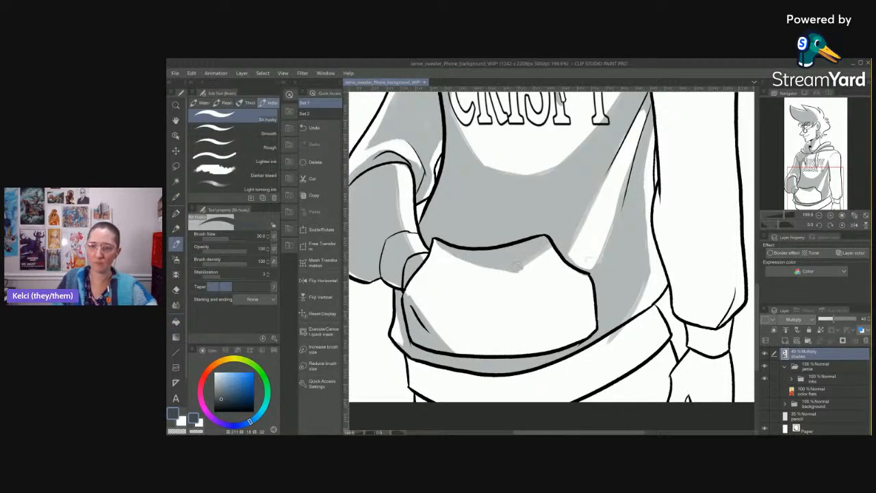
Outline a broad shadow across the lower part of the pocket and fill it with the shading colour.
{"action": "left_click_drag", "start_coordinate": [595, 272], "coordinate": [529, 334]}
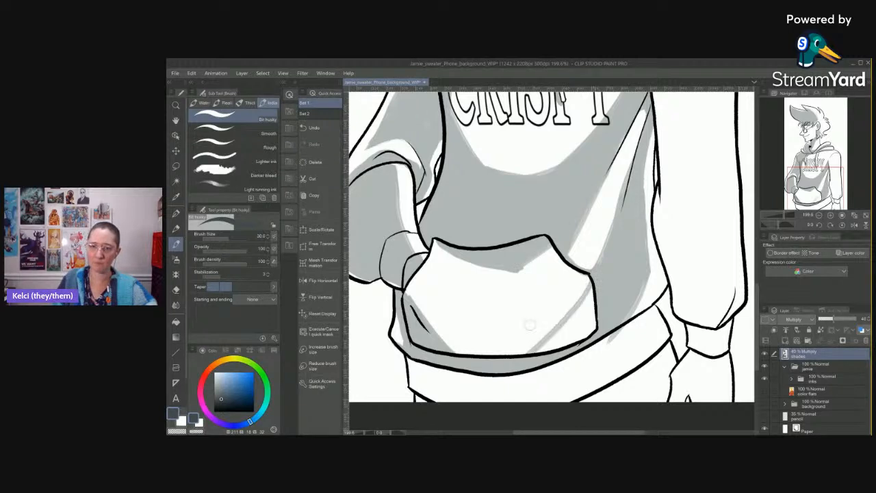
{"action": "mouse_move", "coordinate": [408, 303]}
{"action": "left_mouse_down"}
{"action": "mouse_move", "coordinate": [487, 334]}
{"action": "mouse_move", "coordinate": [552, 318]}
{"action": "left_mouse_up"}
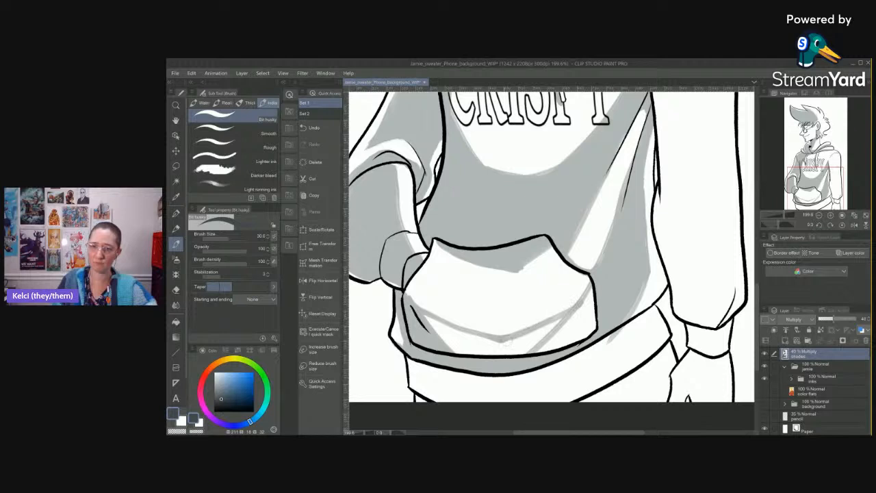
{"action": "key", "text": "g"}
{"action": "left_click", "coordinate": [499, 342]}
{"action": "left_click", "coordinate": [574, 336]}
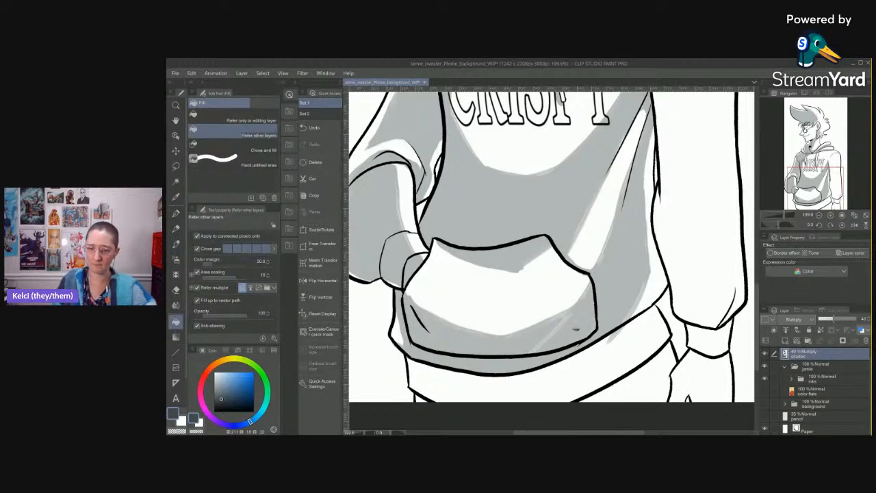
{"action": "key", "text": "b"}
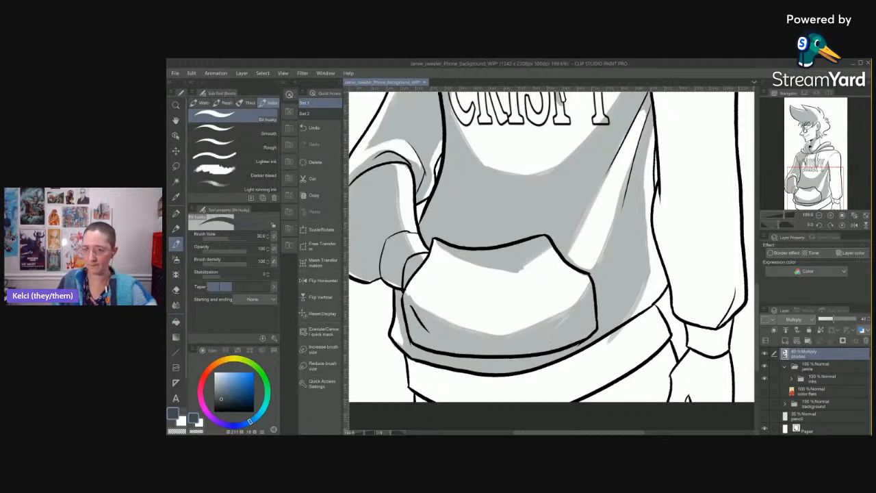
Draw two fold lines down the pocket, fill the area between them as shadow, and refine the right highlight's edge.
{"action": "left_click_drag", "start_coordinate": [436, 241], "coordinate": [508, 331]}
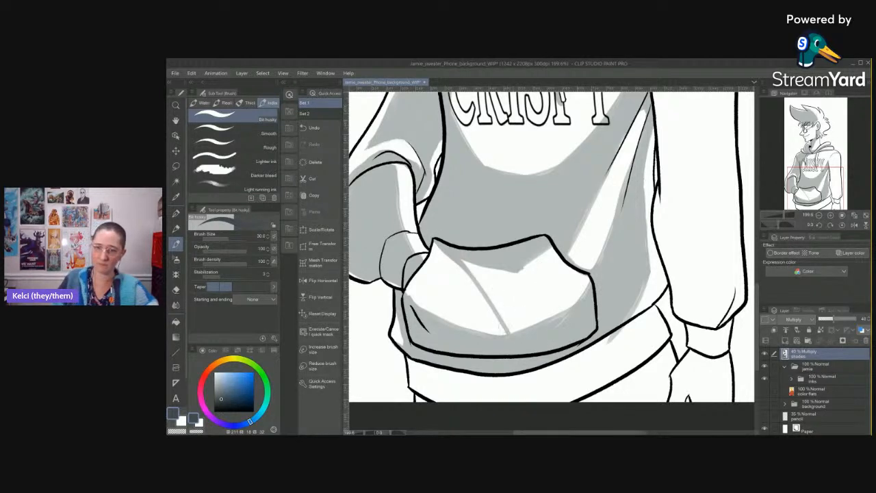
{"action": "left_click_drag", "start_coordinate": [560, 243], "coordinate": [534, 324]}
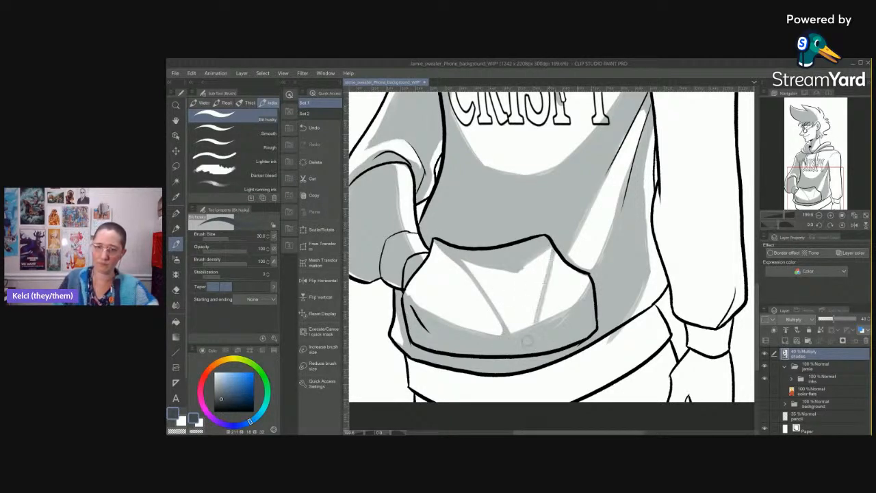
{"action": "key", "text": "g"}
{"action": "left_click", "coordinate": [527, 321]}
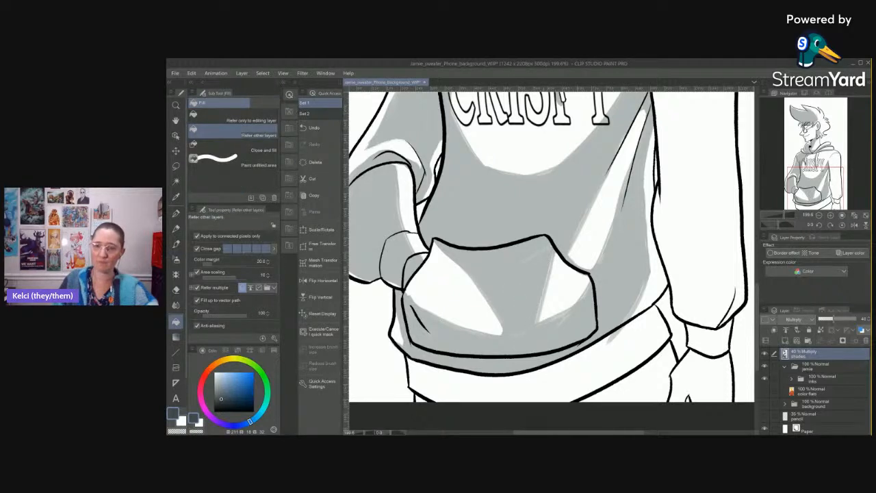
{"action": "key", "text": "b"}
{"action": "left_click_drag", "start_coordinate": [574, 306], "coordinate": [548, 322]}
{"action": "mouse_move", "coordinate": [590, 277]}
{"action": "left_mouse_down"}
{"action": "mouse_move", "coordinate": [581, 299]}
{"action": "mouse_move", "coordinate": [538, 323]}
{"action": "left_mouse_up"}
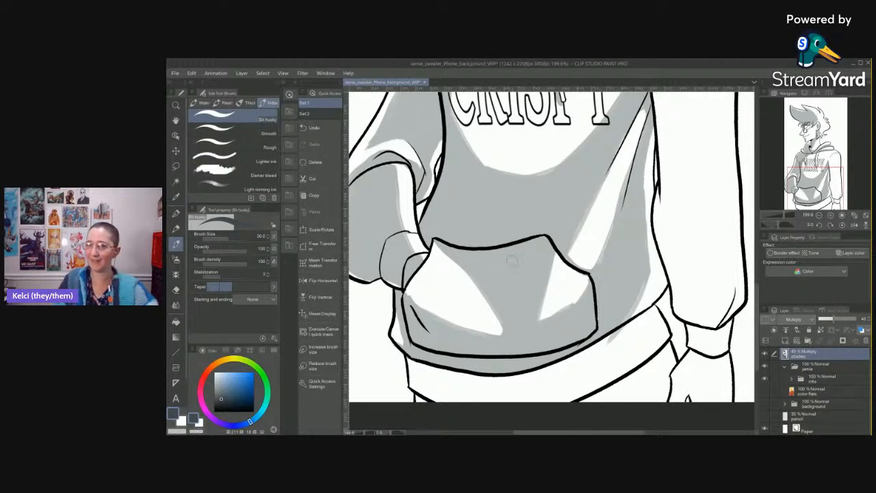
Outline and fill shadows on the hoodie's waistband and the clothing below it, leaving the right side lit.
{"action": "mouse_move", "coordinate": [640, 325]}
{"action": "left_mouse_down"}
{"action": "mouse_move", "coordinate": [607, 276]}
{"action": "mouse_move", "coordinate": [596, 319]}
{"action": "mouse_move", "coordinate": [614, 352]}
{"action": "left_mouse_up"}
{"action": "key", "text": "g"}
{"action": "left_click", "coordinate": [595, 339]}
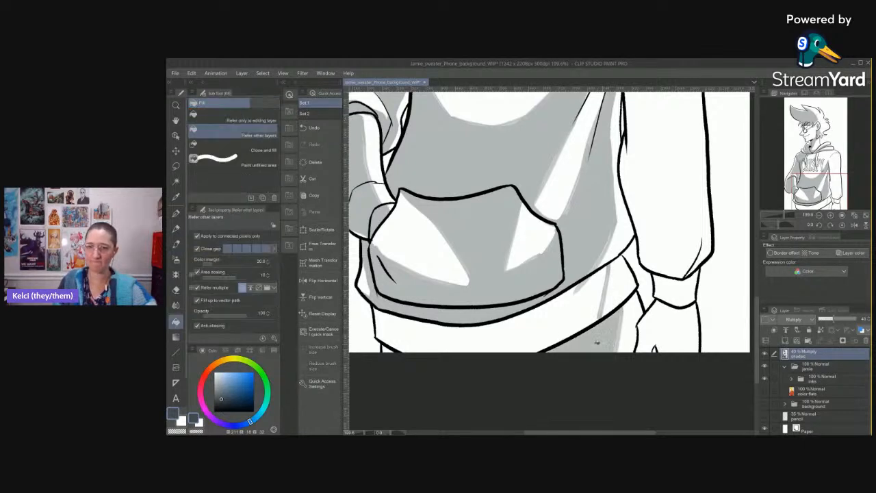
{"action": "key", "text": "b"}
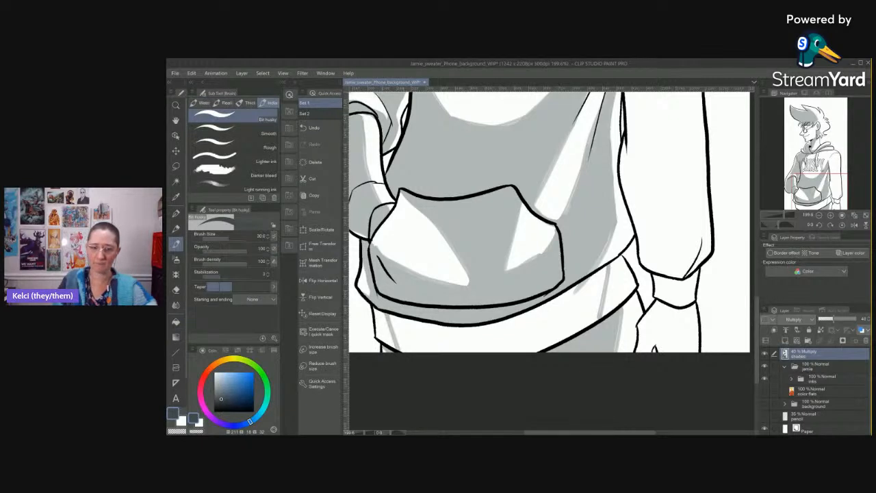
{"action": "key", "text": "g"}
{"action": "left_click", "coordinate": [424, 338]}
{"action": "key", "text": "b"}
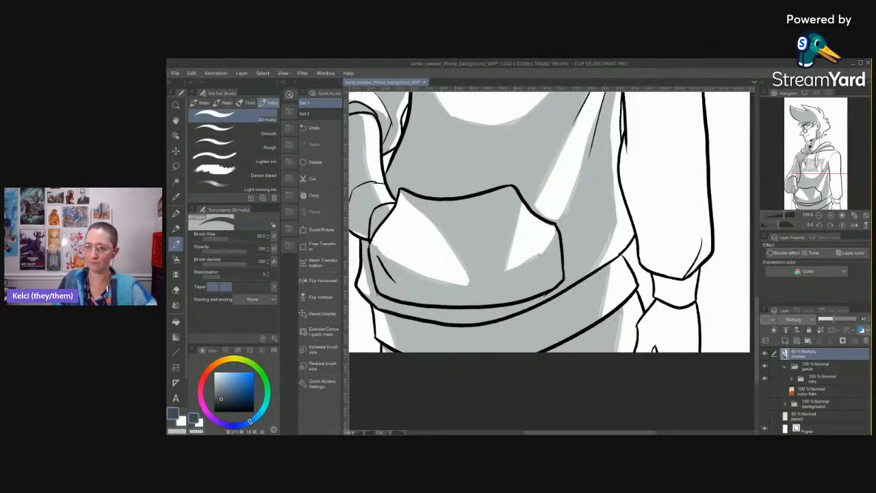
Outline and fill shadows on the hanging arm's cuff and hand, and brush over the remaining gaps.
{"action": "mouse_move", "coordinate": [672, 308]}
{"action": "left_mouse_down"}
{"action": "mouse_move", "coordinate": [628, 324]}
{"action": "mouse_move", "coordinate": [639, 322]}
{"action": "mouse_move", "coordinate": [637, 361]}
{"action": "left_mouse_up"}
{"action": "left_click_drag", "start_coordinate": [619, 319], "coordinate": [601, 367]}
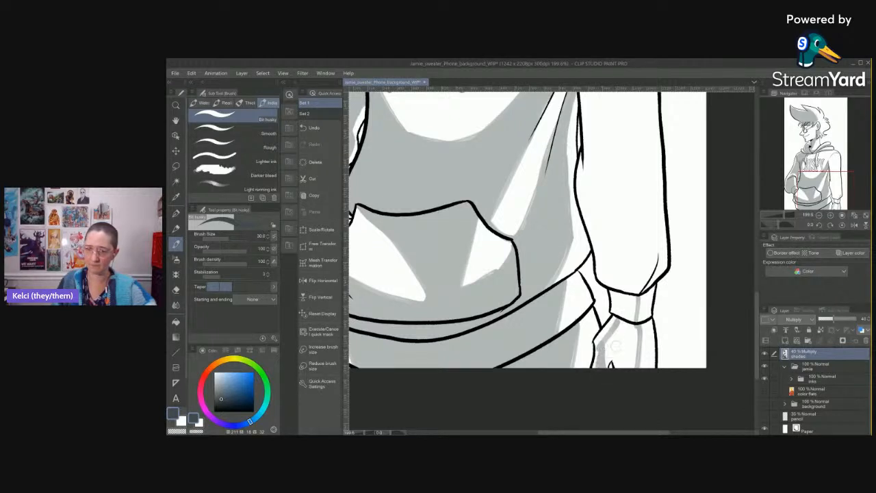
{"action": "key", "text": "g"}
{"action": "key", "text": "g"}
{"action": "left_click", "coordinate": [622, 315]}
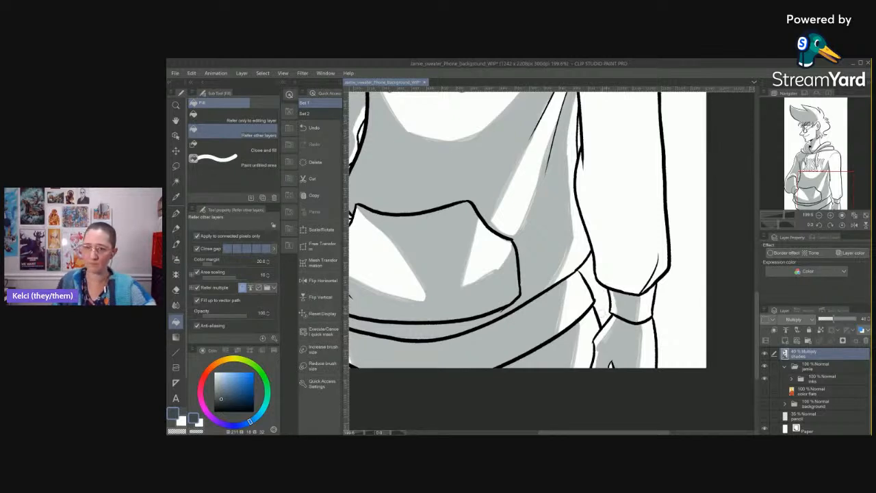
{"action": "key", "text": "b"}
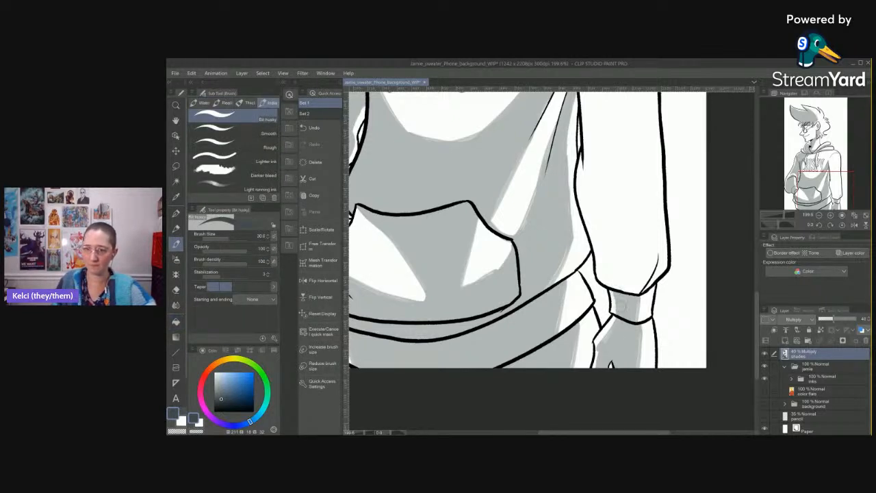
{"action": "left_click_drag", "start_coordinate": [609, 333], "coordinate": [603, 345]}
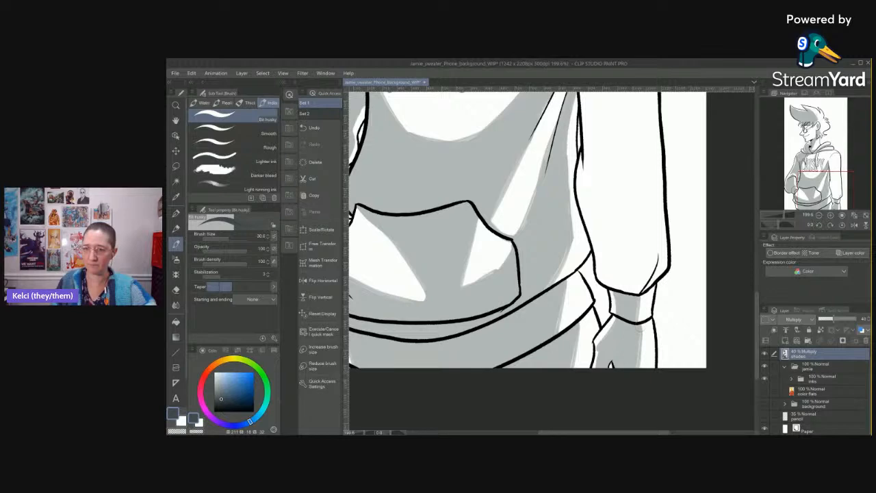
{"action": "left_click_drag", "start_coordinate": [641, 325], "coordinate": [644, 366]}
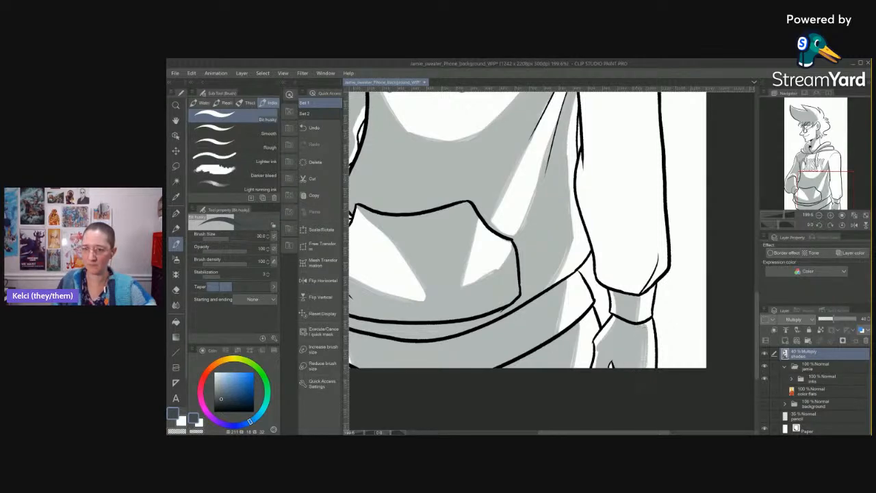
Outline a shadow along the hanging sleeve's inner edge and around its lower end, and fill it.
{"action": "scroll", "coordinate": [633, 274], "scroll_direction": "up", "scroll_amount": 5}
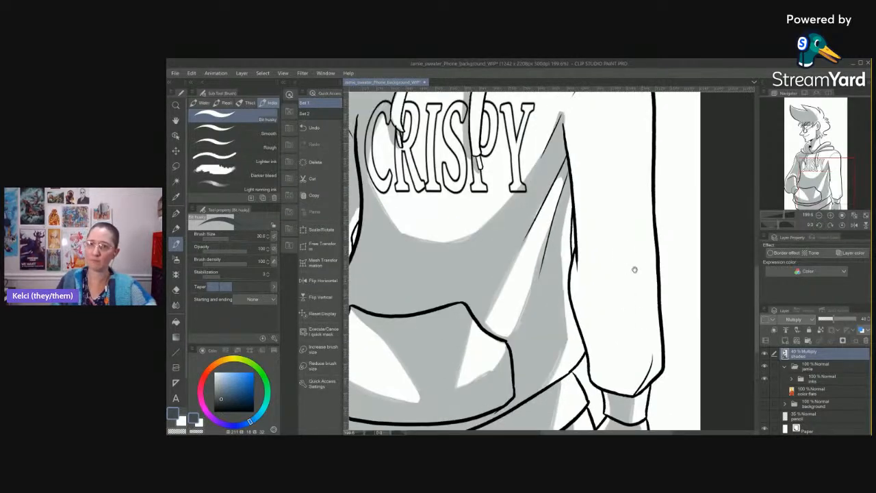
{"action": "left_click_drag", "start_coordinate": [566, 131], "coordinate": [600, 354]}
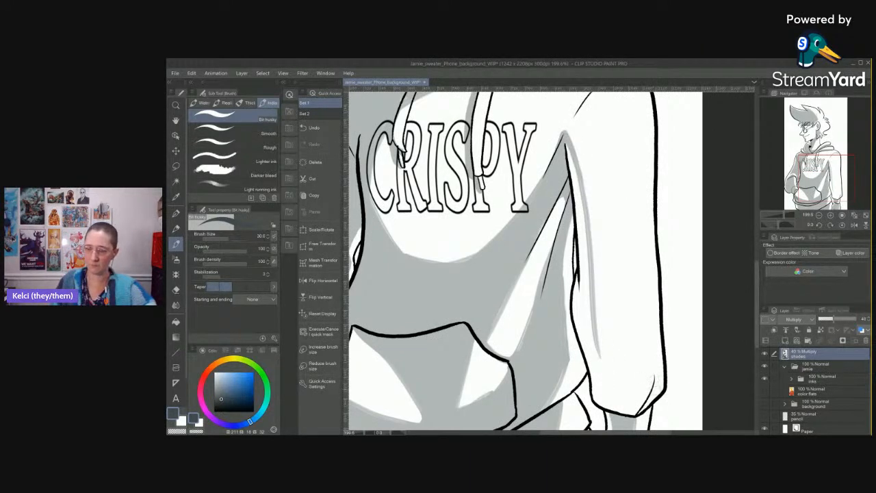
{"action": "mouse_move", "coordinate": [652, 377]}
{"action": "left_mouse_down"}
{"action": "mouse_move", "coordinate": [622, 403]}
{"action": "mouse_move", "coordinate": [590, 336]}
{"action": "left_mouse_up"}
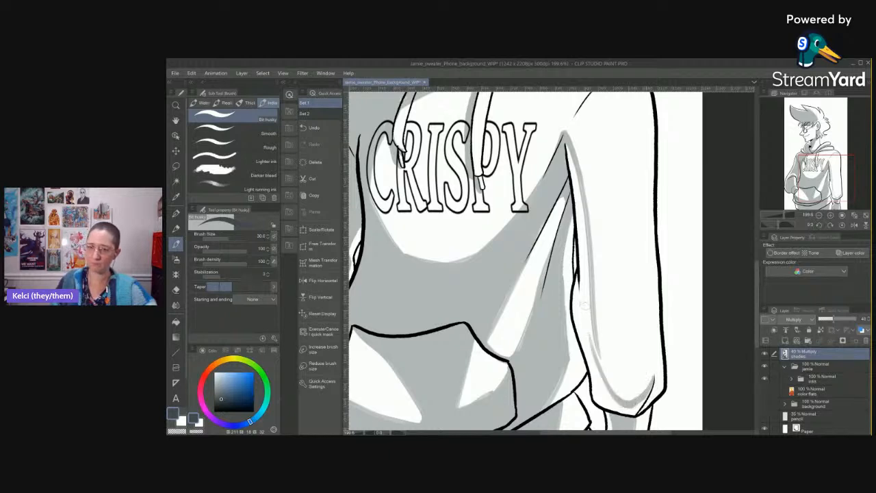
{"action": "key", "text": "g"}
{"action": "left_click", "coordinate": [594, 346]}
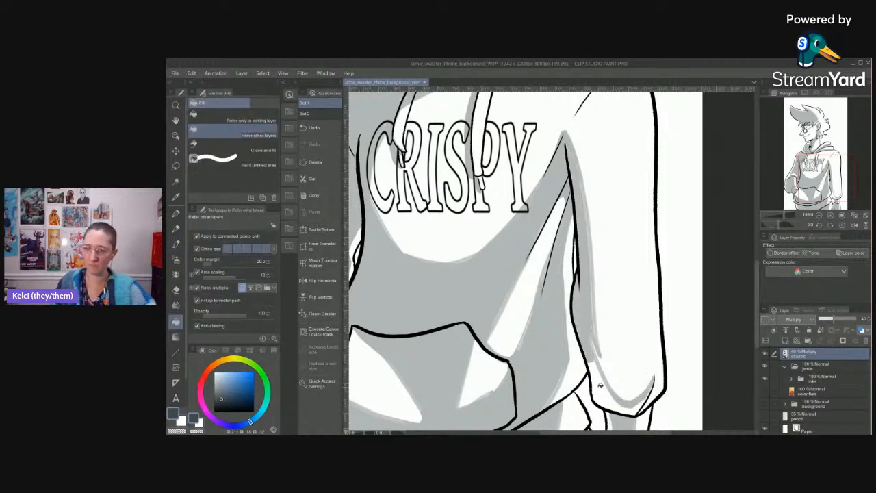
{"action": "key", "text": "b"}
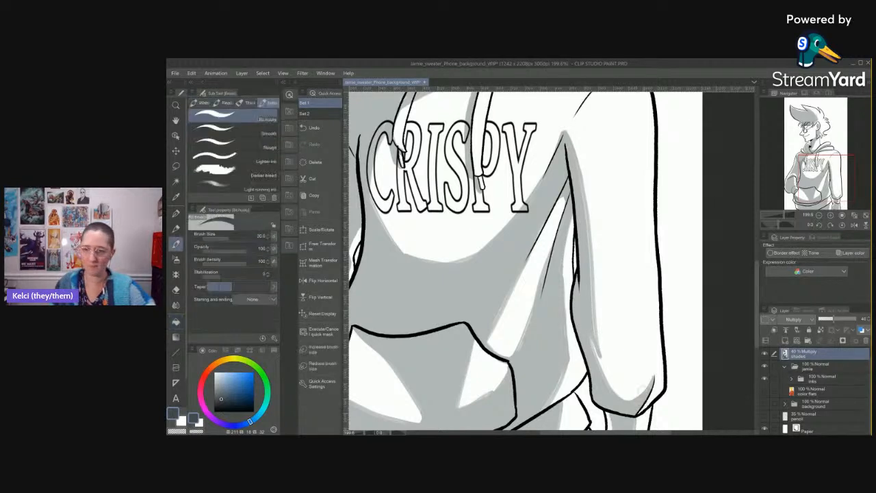
Fill gaps and smooth the edge of the hanging sleeve's shadow, and extend the shading up along the shoulder seam.
{"action": "key", "text": "bracketright"}
{"action": "mouse_move", "coordinate": [587, 317]}
{"action": "left_mouse_down"}
{"action": "mouse_move", "coordinate": [597, 354]}
{"action": "mouse_move", "coordinate": [587, 297]}
{"action": "left_mouse_up"}
{"action": "left_click_drag", "start_coordinate": [583, 177], "coordinate": [584, 218]}
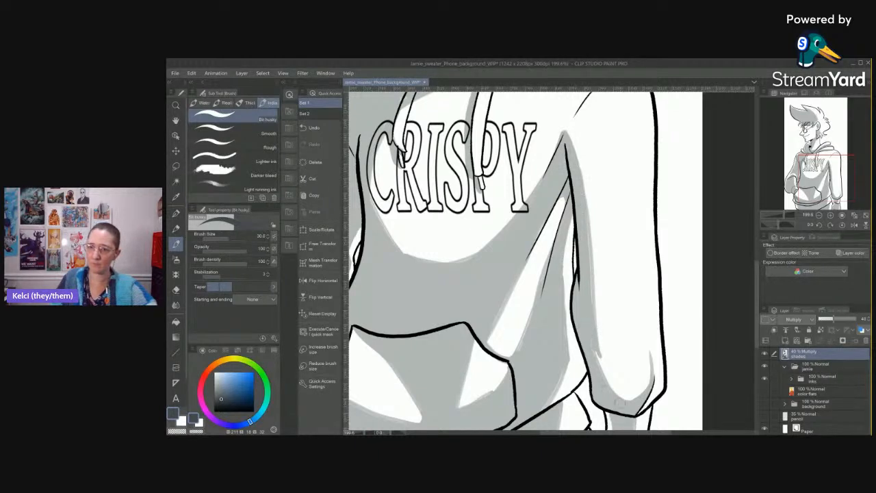
{"action": "mouse_move", "coordinate": [601, 364]}
{"action": "left_mouse_down"}
{"action": "mouse_move", "coordinate": [602, 355]}
{"action": "mouse_move", "coordinate": [610, 372]}
{"action": "mouse_move", "coordinate": [594, 259]}
{"action": "left_mouse_up"}
{"action": "mouse_move", "coordinate": [588, 219]}
{"action": "left_mouse_down"}
{"action": "mouse_move", "coordinate": [598, 346]}
{"action": "mouse_move", "coordinate": [587, 232]}
{"action": "left_mouse_up"}
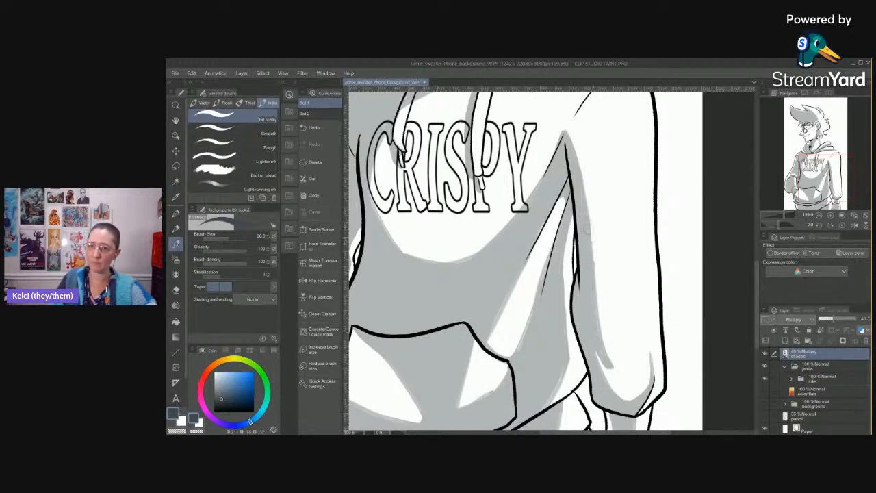
{"action": "scroll", "coordinate": [525, 260], "scroll_direction": "up", "scroll_amount": 5}
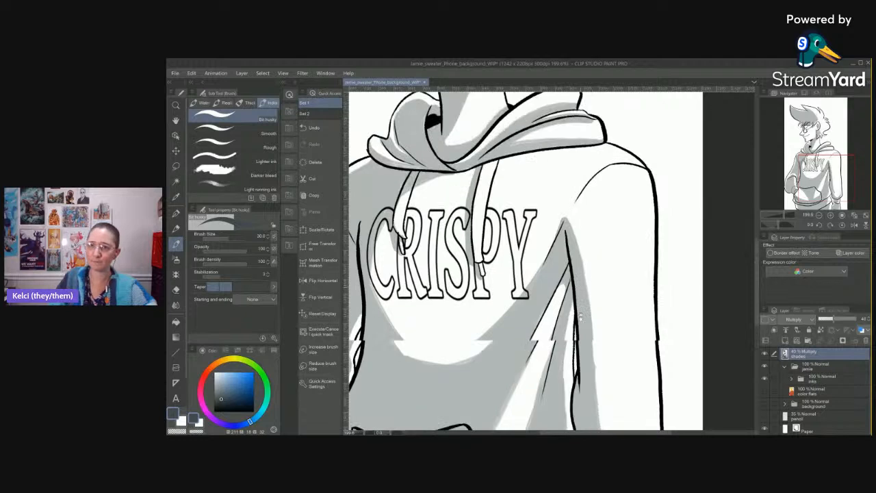
{"action": "mouse_move", "coordinate": [567, 253]}
{"action": "left_mouse_down"}
{"action": "mouse_move", "coordinate": [609, 202]}
{"action": "mouse_move", "coordinate": [576, 271]}
{"action": "mouse_move", "coordinate": [584, 219]}
{"action": "left_mouse_up"}
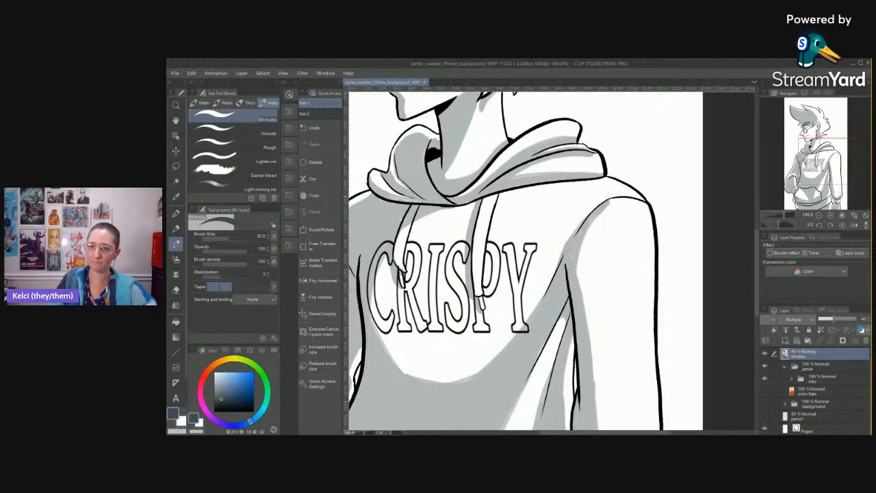
Touch up the shadow along the shoulder seam and the edge of the torso fold below the armpit.
{"action": "left_click_drag", "start_coordinate": [593, 222], "coordinate": [576, 275]}
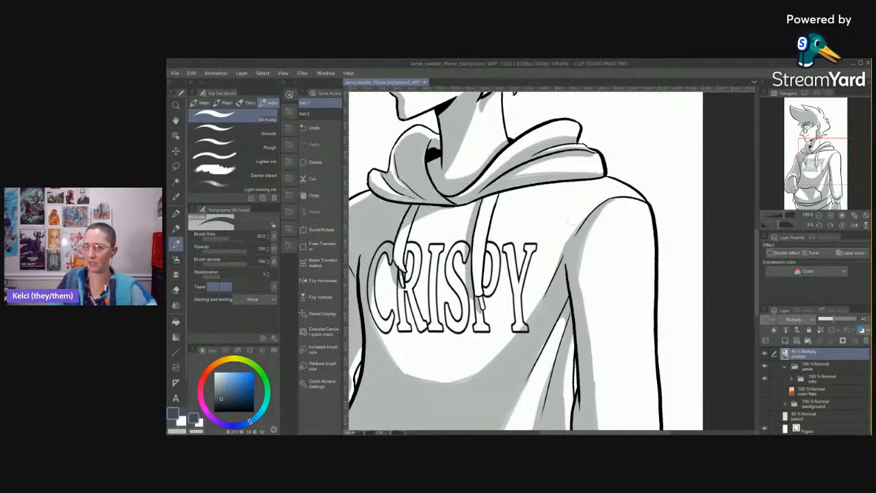
{"action": "scroll", "coordinate": [596, 356], "scroll_direction": "down", "scroll_amount": 3}
{"action": "left_click_drag", "start_coordinate": [547, 308], "coordinate": [529, 251]}
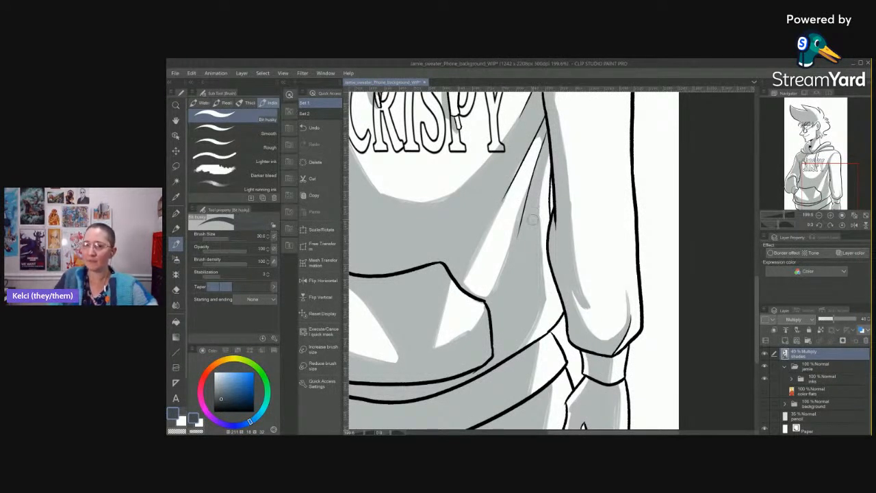
{"action": "left_click_drag", "start_coordinate": [526, 179], "coordinate": [491, 275]}
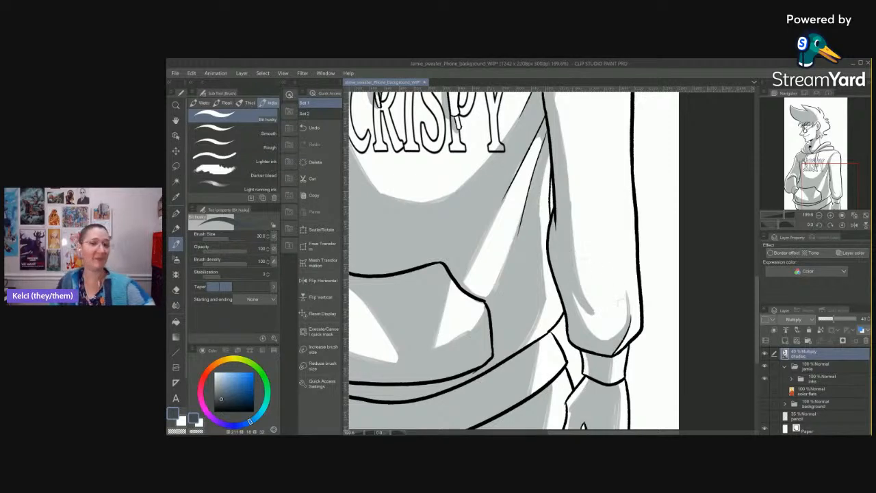
Brush a shadow down the front of the face from the eye to the chin and shade the eye.
{"action": "left_click_drag", "start_coordinate": [579, 377], "coordinate": [691, 332]}
{"action": "left_click_drag", "start_coordinate": [481, 234], "coordinate": [490, 393]}
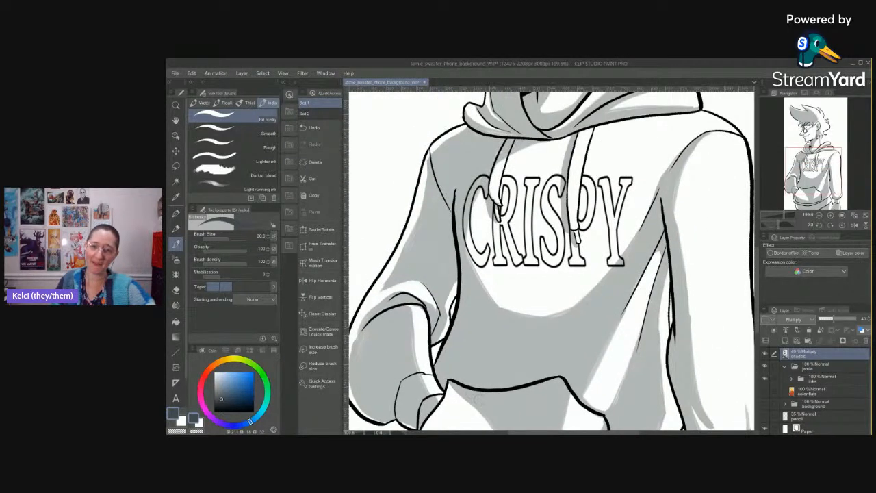
{"action": "scroll", "coordinate": [538, 368], "scroll_direction": "up", "scroll_amount": 10}
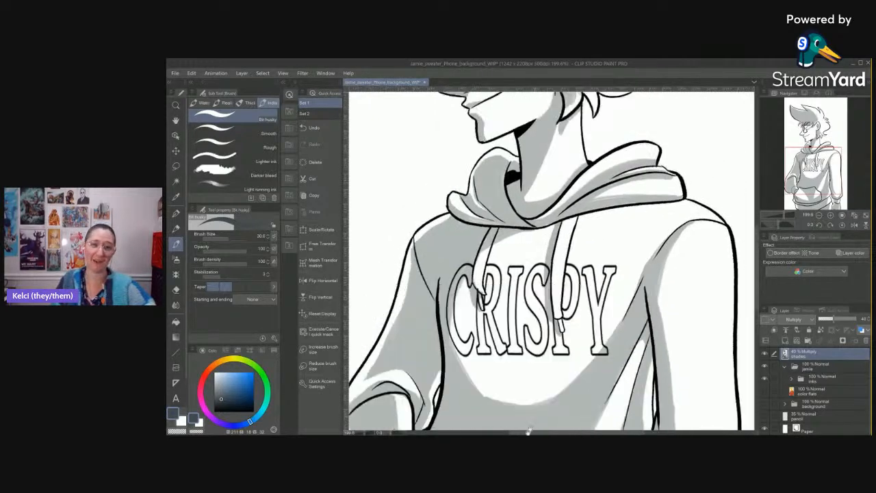
{"action": "left_click_drag", "start_coordinate": [533, 280], "coordinate": [555, 248]}
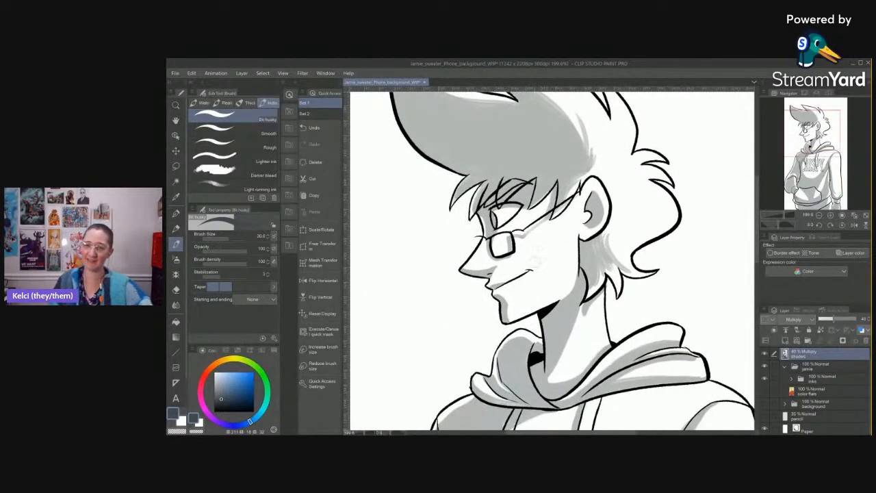
{"action": "scroll", "coordinate": [529, 277], "scroll_direction": "up", "scroll_amount": 4}
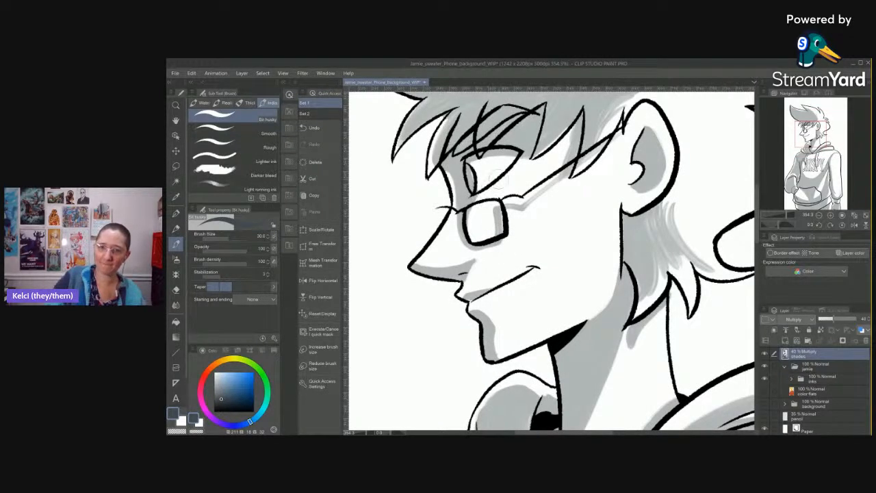
{"action": "mouse_move", "coordinate": [490, 181]}
{"action": "left_mouse_down"}
{"action": "mouse_move", "coordinate": [483, 284]}
{"action": "mouse_move", "coordinate": [503, 363]}
{"action": "mouse_move", "coordinate": [488, 311]}
{"action": "mouse_move", "coordinate": [471, 309]}
{"action": "mouse_move", "coordinate": [483, 215]}
{"action": "mouse_move", "coordinate": [475, 205]}
{"action": "mouse_move", "coordinate": [467, 255]}
{"action": "mouse_move", "coordinate": [458, 246]}
{"action": "mouse_move", "coordinate": [453, 266]}
{"action": "mouse_move", "coordinate": [438, 247]}
{"action": "mouse_move", "coordinate": [431, 263]}
{"action": "mouse_move", "coordinate": [450, 229]}
{"action": "left_mouse_up"}
{"action": "left_click_drag", "start_coordinate": [495, 181], "coordinate": [487, 196]}
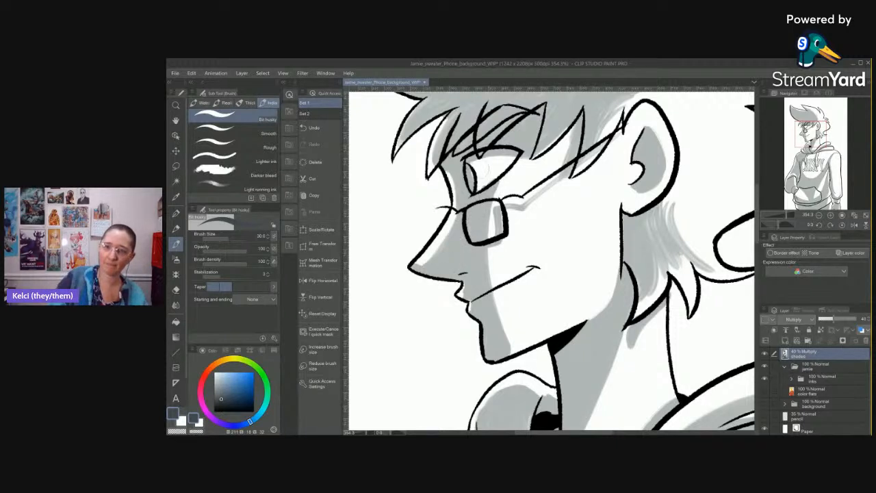
{"action": "mouse_move", "coordinate": [471, 164]}
{"action": "left_mouse_down"}
{"action": "mouse_move", "coordinate": [480, 186]}
{"action": "mouse_move", "coordinate": [484, 159]}
{"action": "mouse_move", "coordinate": [487, 182]}
{"action": "mouse_move", "coordinate": [516, 158]}
{"action": "mouse_move", "coordinate": [486, 168]}
{"action": "left_mouse_up"}
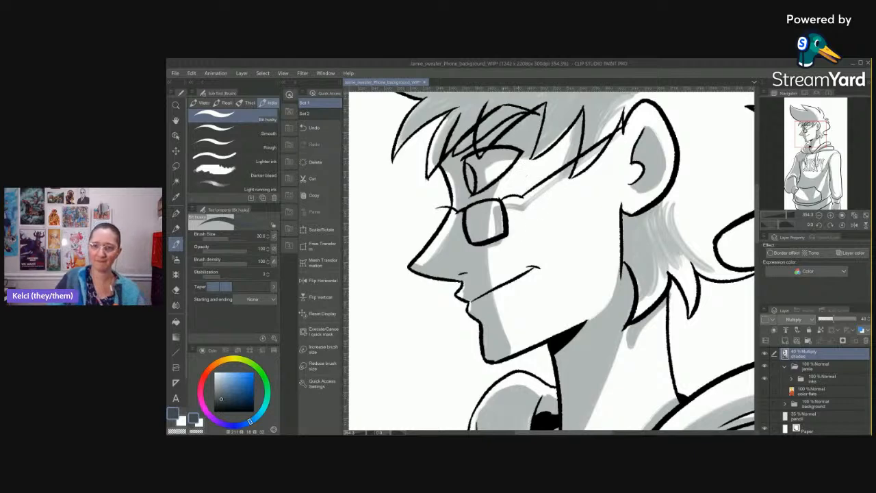
Refine the edge of the face shadow beside the mouth, comparing it with and without the new stroke.
{"action": "scroll", "coordinate": [511, 214], "scroll_direction": "down", "scroll_amount": 2}
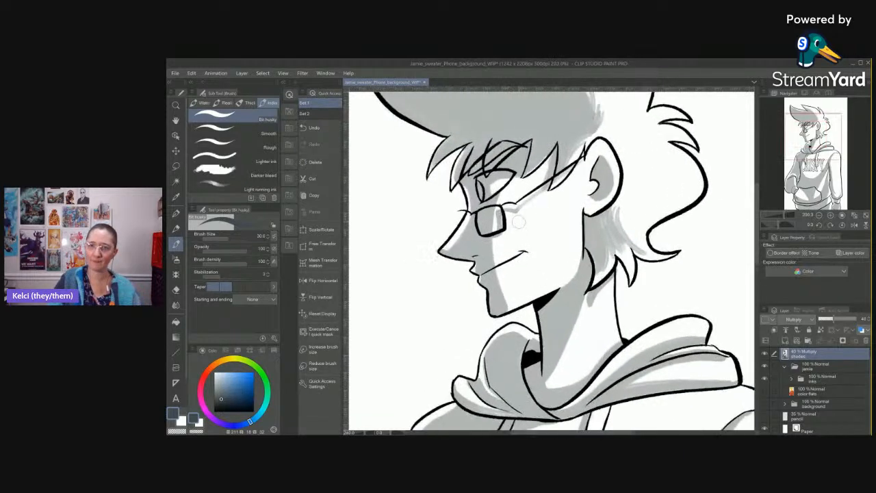
{"action": "scroll", "coordinate": [515, 224], "scroll_direction": "up", "scroll_amount": 2}
{"action": "mouse_move", "coordinate": [500, 258]}
{"action": "left_mouse_down"}
{"action": "mouse_move", "coordinate": [488, 266]}
{"action": "mouse_move", "coordinate": [512, 255]}
{"action": "mouse_move", "coordinate": [479, 258]}
{"action": "mouse_move", "coordinate": [526, 258]}
{"action": "mouse_move", "coordinate": [478, 260]}
{"action": "mouse_move", "coordinate": [510, 267]}
{"action": "mouse_move", "coordinate": [525, 256]}
{"action": "left_mouse_up"}
{"action": "key", "text": "ctrl+z"}
{"action": "key", "text": "ctrl+y"}
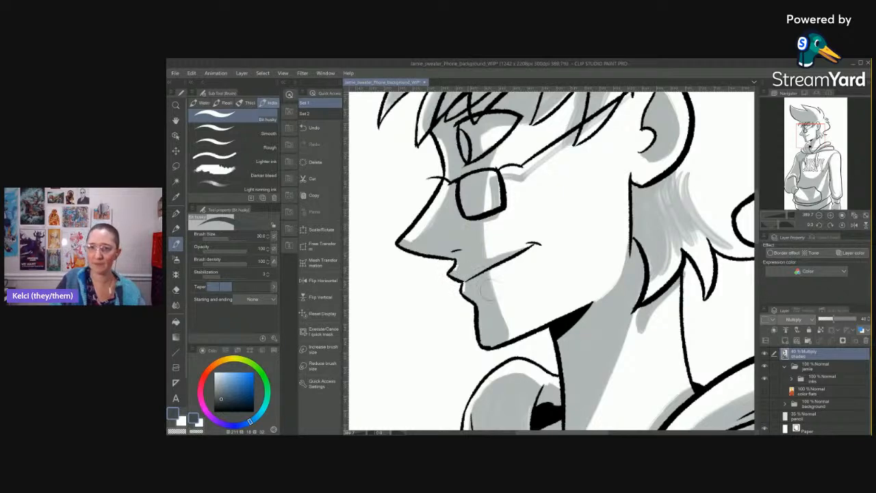
Show the color flats layer, the background folder and the light hue layer to view the whole illustration in color.
{"action": "scroll", "coordinate": [484, 288], "scroll_direction": "down", "scroll_amount": 6}
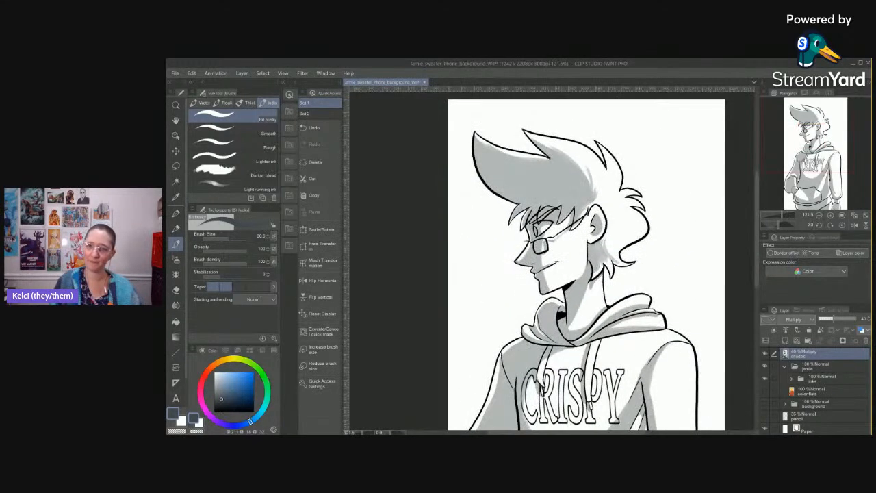
{"action": "scroll", "coordinate": [587, 282], "scroll_direction": "down", "scroll_amount": 2}
{"action": "left_click_drag", "start_coordinate": [711, 310], "coordinate": [650, 297]}
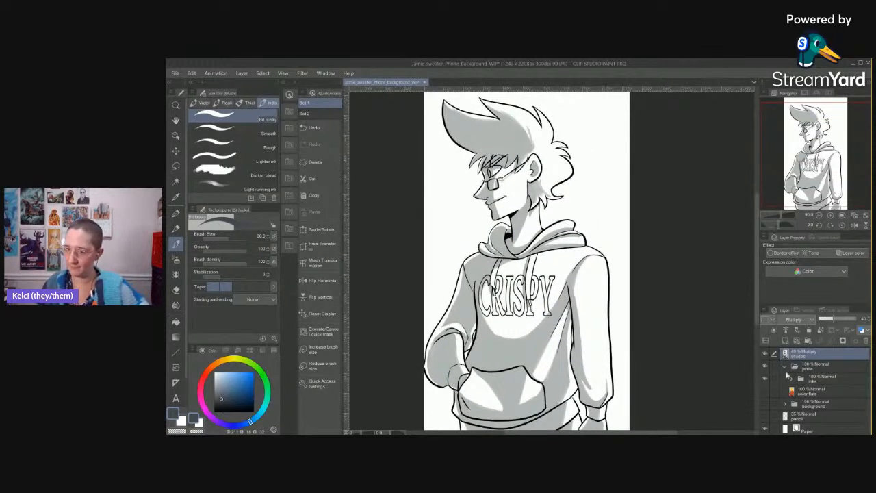
{"action": "left_click", "coordinate": [766, 393]}
{"action": "left_click", "coordinate": [765, 402]}
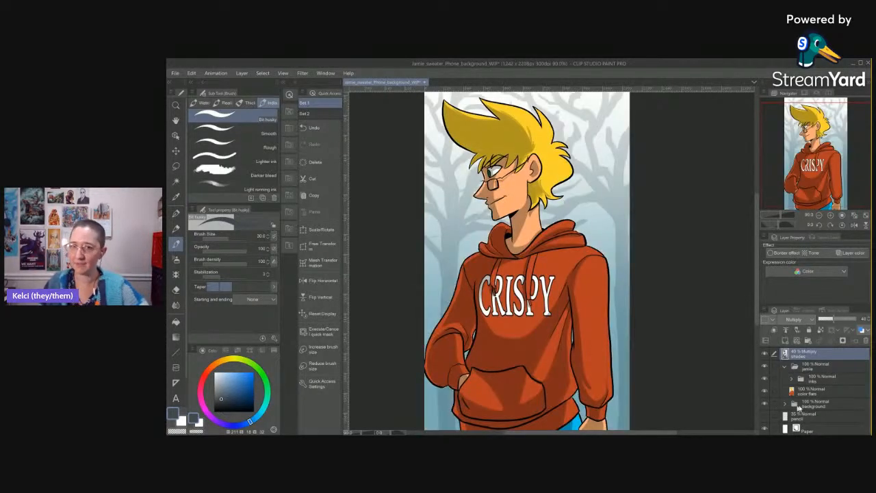
{"action": "scroll", "coordinate": [870, 377], "scroll_direction": "up", "scroll_amount": 1}
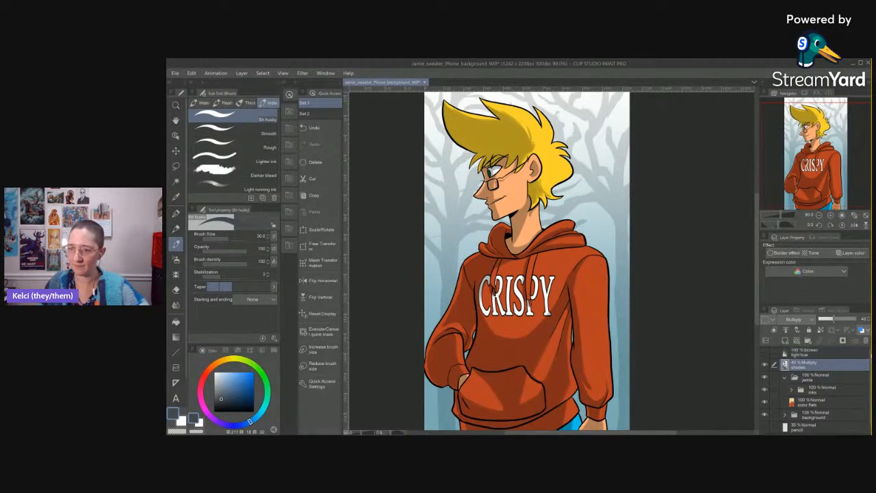
{"action": "left_click", "coordinate": [765, 352]}
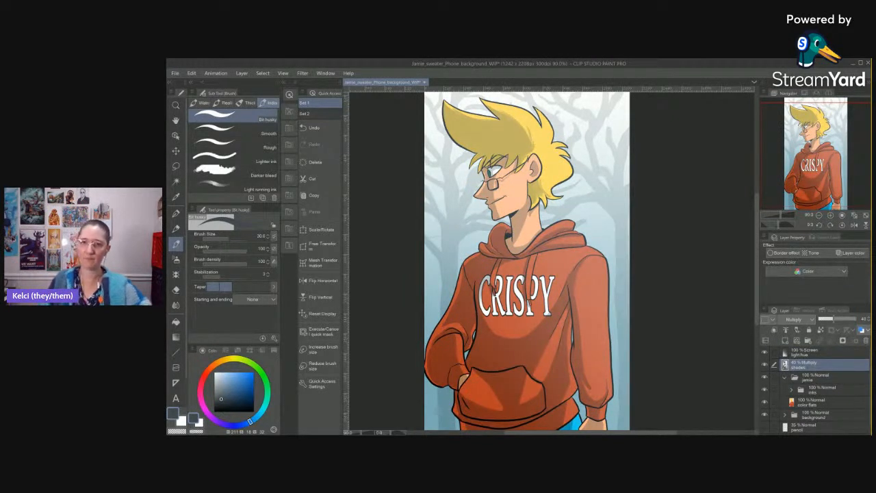
{"action": "key", "text": "ctrl+minus"}
{"action": "left_click_drag", "start_coordinate": [657, 279], "coordinate": [625, 287]}
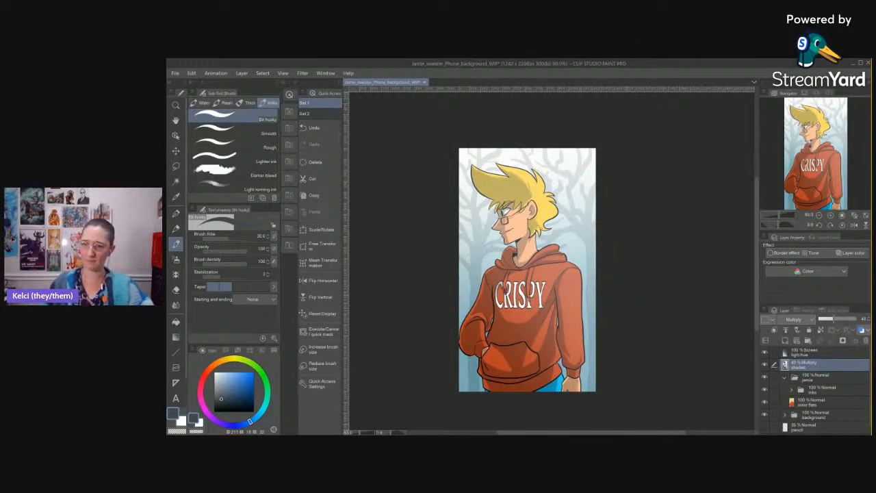
Add a layer named "fog dense" directly above the shades layer and set it to Multiply.
{"action": "key", "text": "ctrl+shift+n"}
{"action": "double_click", "coordinate": [799, 367]}
{"action": "type", "text": "fog details"}
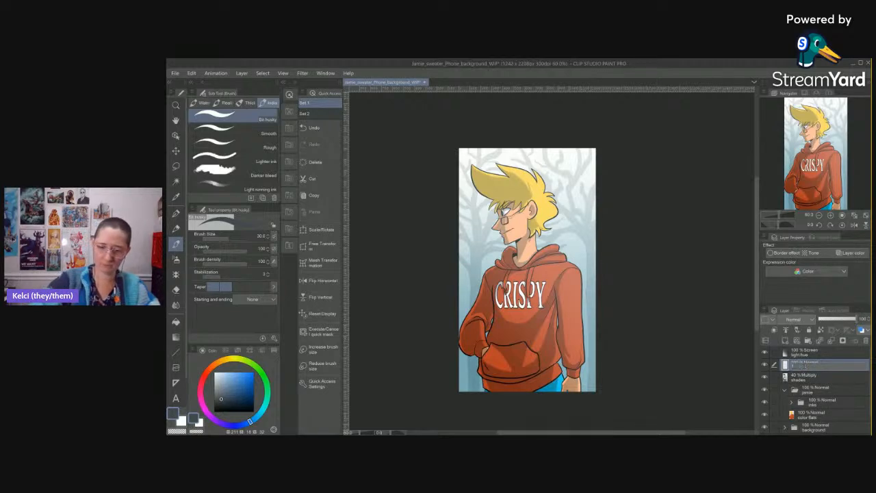
{"action": "key", "text": "Return"}
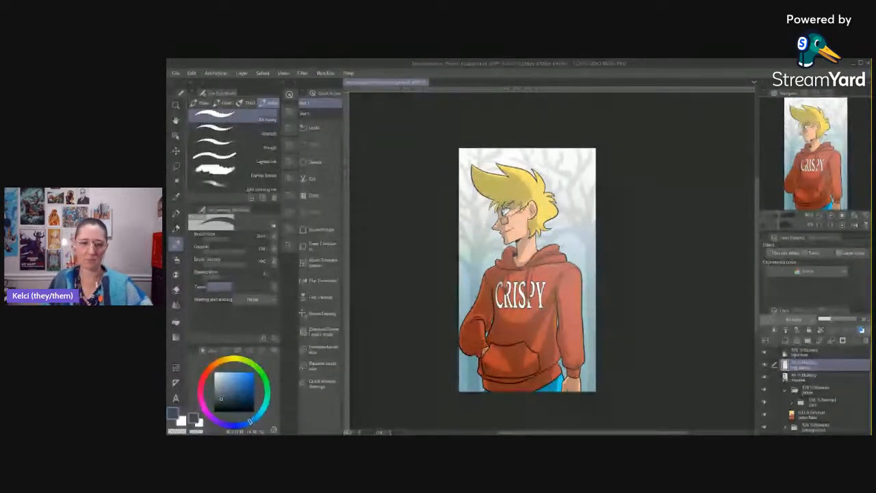
Draw a foreground-to-transparent gradient upward from the picture's lower edge at 35% layer opacity, and collapse the character's layer folder.
{"action": "key", "text": "g"}
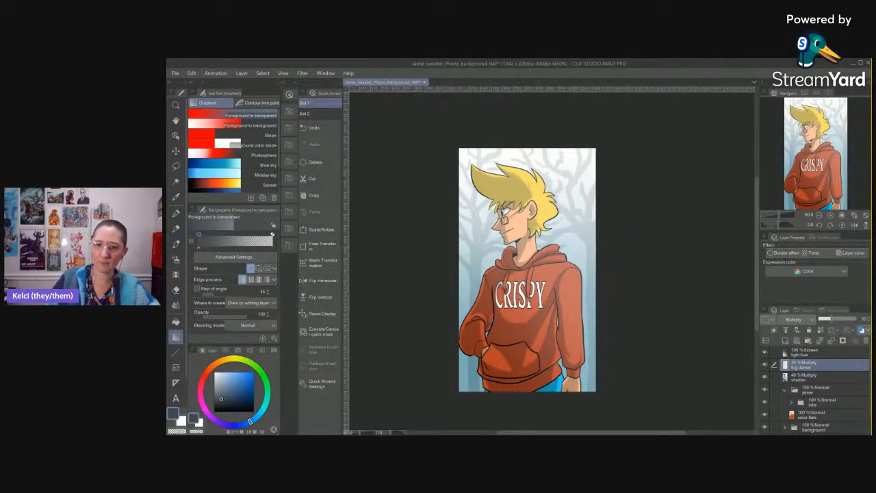
{"action": "left_click_drag", "start_coordinate": [567, 392], "coordinate": [565, 295]}
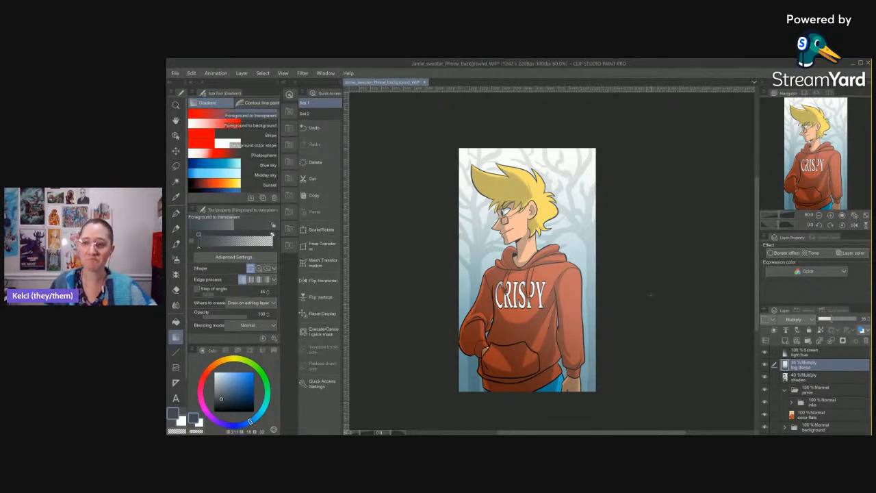
{"action": "left_click", "coordinate": [785, 390]}
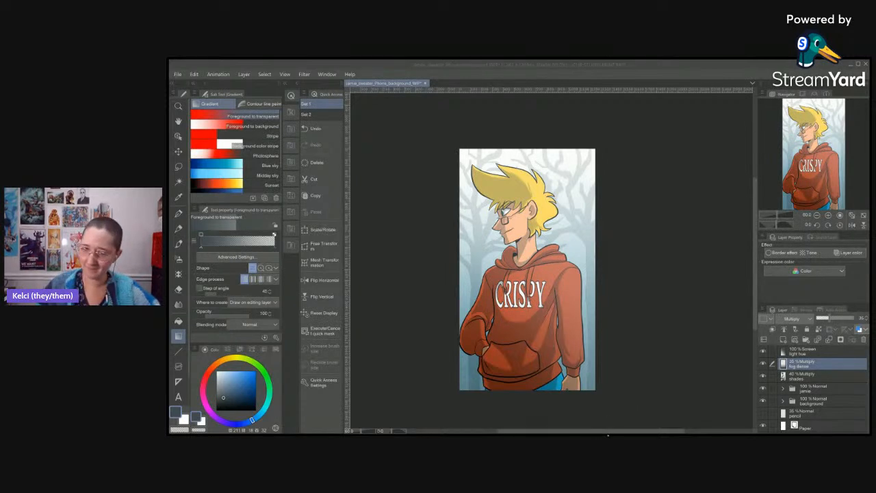
Add a layer named "hilights" at the top of the stack and set it to Screen at 25% opacity.
{"action": "key", "text": "ctrl+shift+n"}
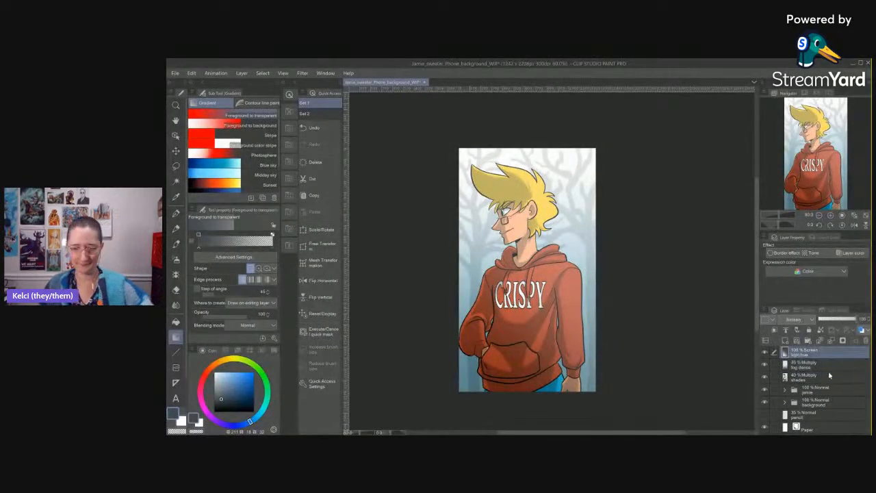
{"action": "double_click", "coordinate": [798, 355]}
{"action": "type", "text": "high"}
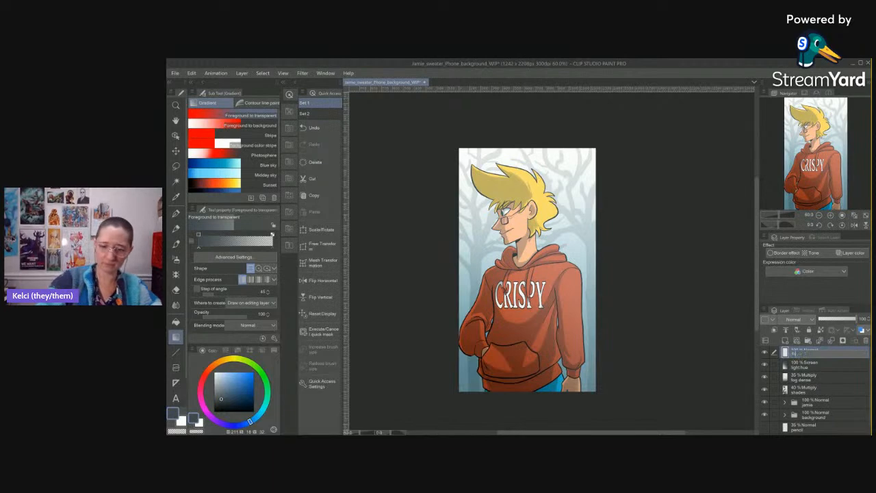
{"action": "key", "text": "Return"}
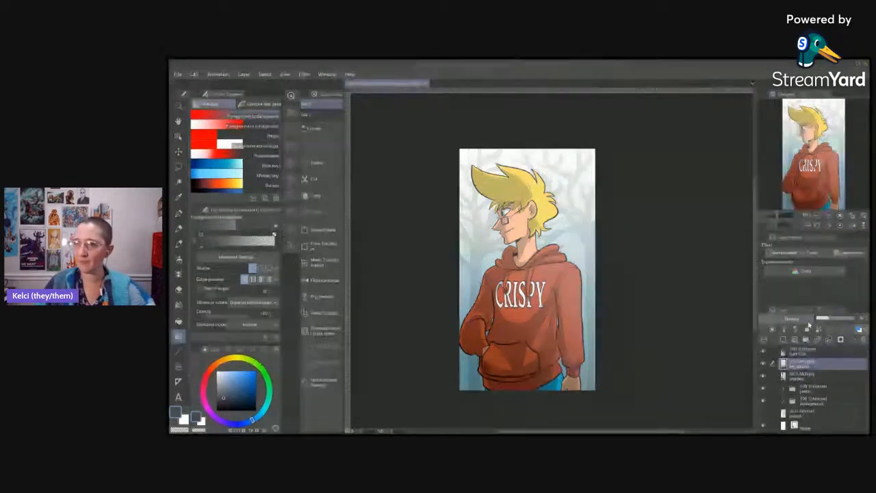
{"action": "left_click", "coordinate": [799, 160]}
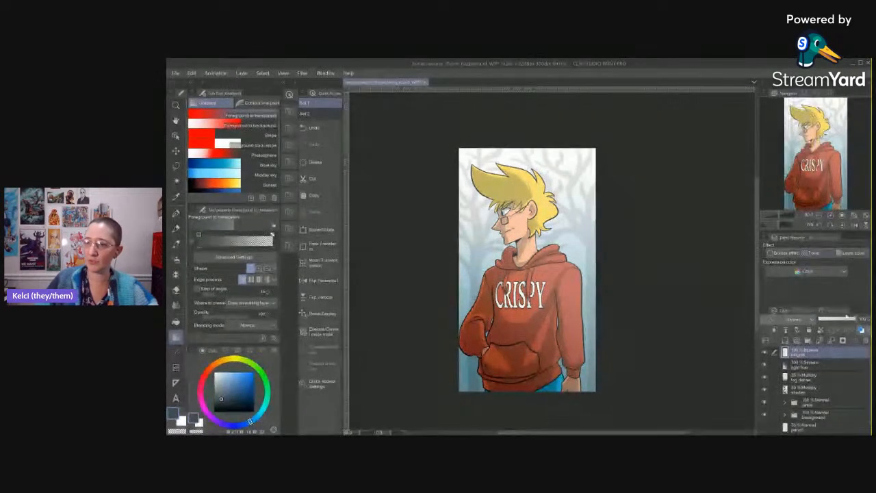
{"action": "left_click", "coordinate": [866, 320]}
{"action": "type", "text": "25"}
{"action": "key", "text": "Return"}
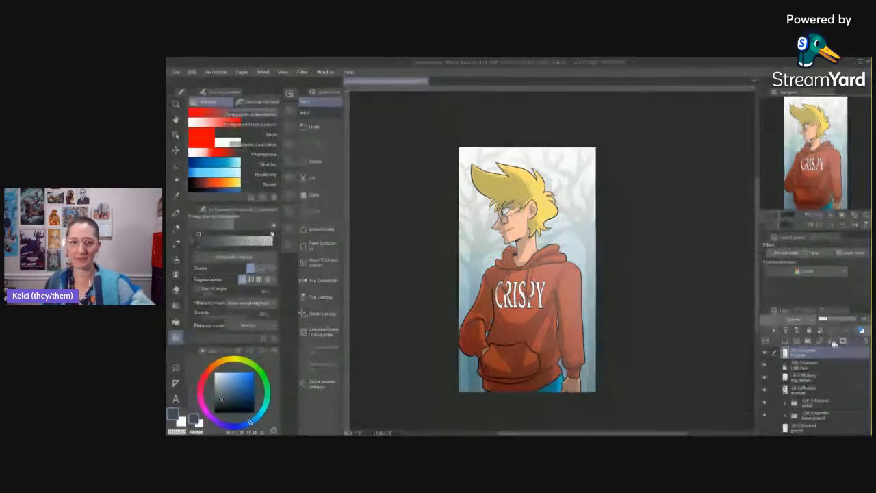
Choose a pale blue and brush highlights onto the hair tufts behind the ear and the ear's edge.
{"action": "left_click", "coordinate": [218, 374]}
{"action": "scroll", "coordinate": [538, 182], "scroll_direction": "up", "scroll_amount": 4}
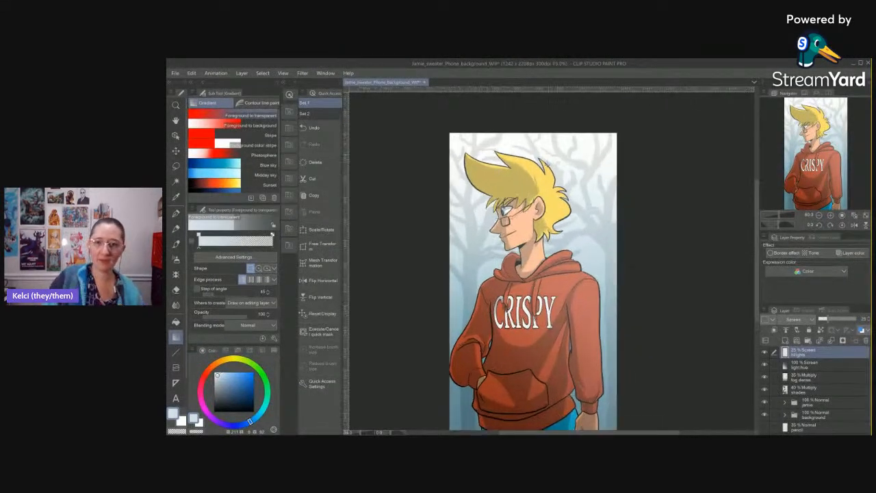
{"action": "scroll", "coordinate": [538, 182], "scroll_direction": "up", "scroll_amount": 5}
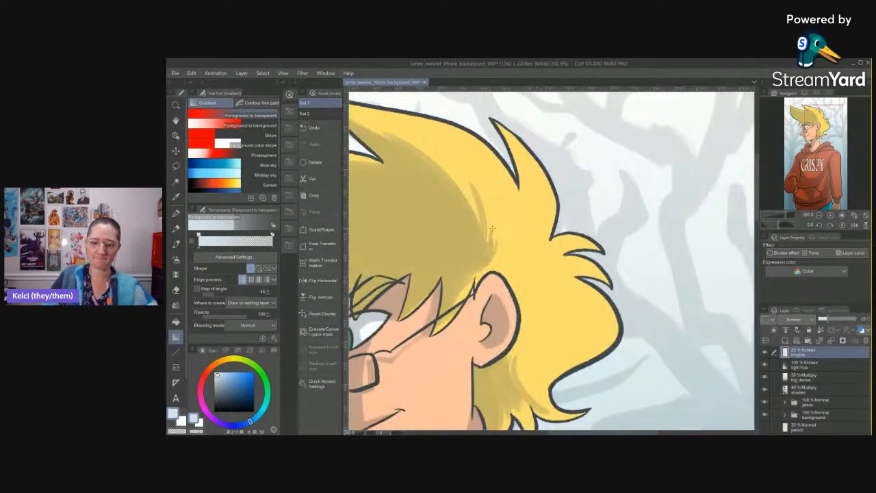
{"action": "key", "text": "b"}
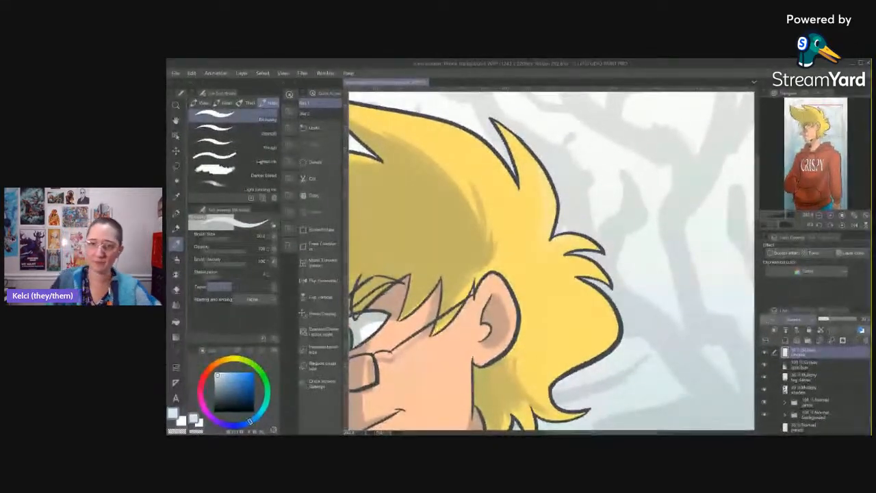
{"action": "mouse_move", "coordinate": [546, 249]}
{"action": "left_mouse_down"}
{"action": "mouse_move", "coordinate": [580, 239]}
{"action": "mouse_move", "coordinate": [596, 247]}
{"action": "left_mouse_up"}
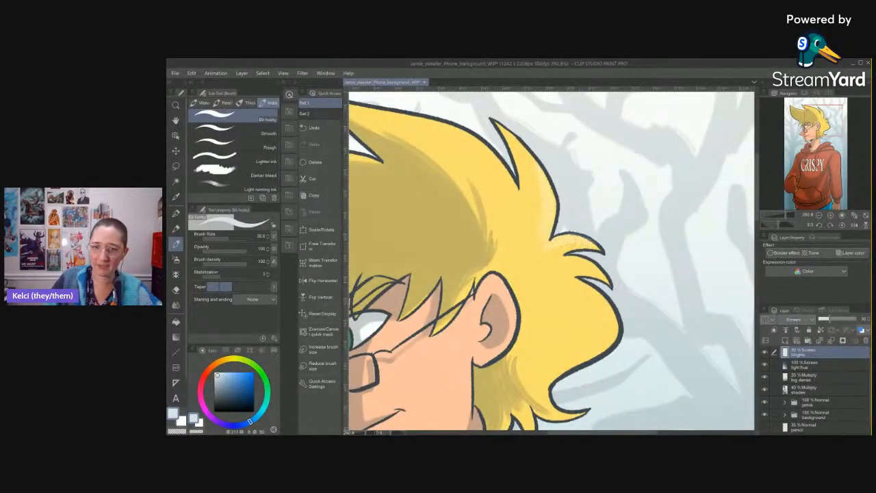
{"action": "left_click_drag", "start_coordinate": [576, 291], "coordinate": [583, 247]}
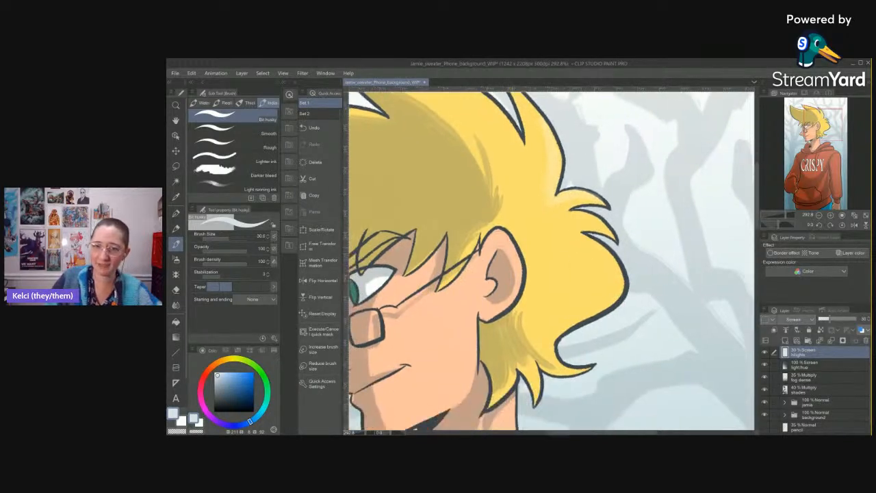
{"action": "left_click_drag", "start_coordinate": [498, 226], "coordinate": [510, 246]}
Brush pale blue highlights along the back edge of the cheek, on the glasses lens and on the eye.
{"action": "left_click_drag", "start_coordinate": [459, 314], "coordinate": [540, 246]}
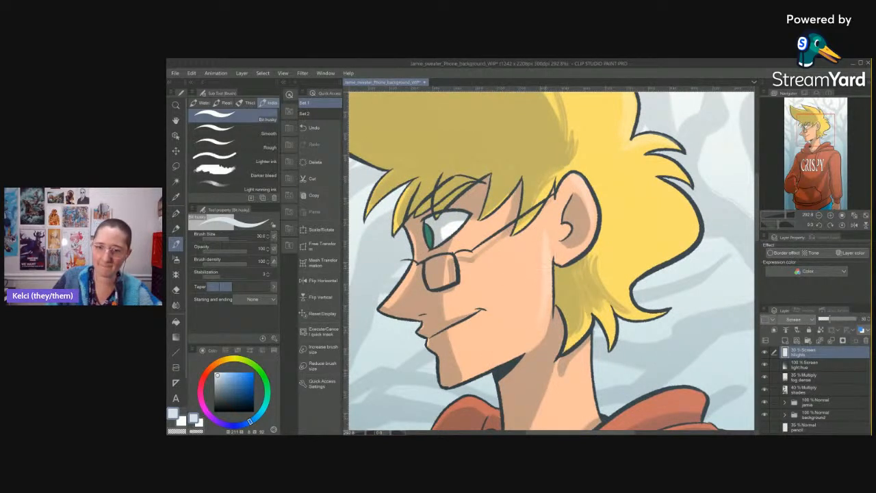
{"action": "left_click_drag", "start_coordinate": [545, 231], "coordinate": [540, 301]}
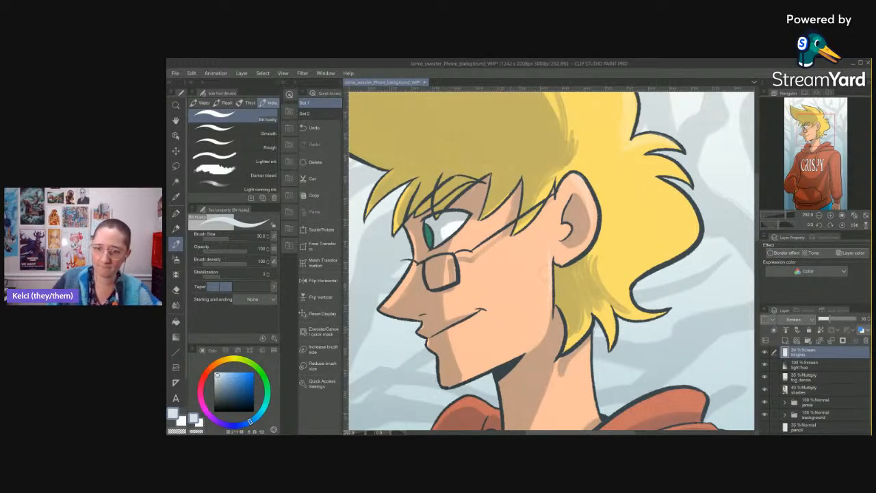
{"action": "key", "text": "bracketleft"}
{"action": "key", "text": "bracketleft"}
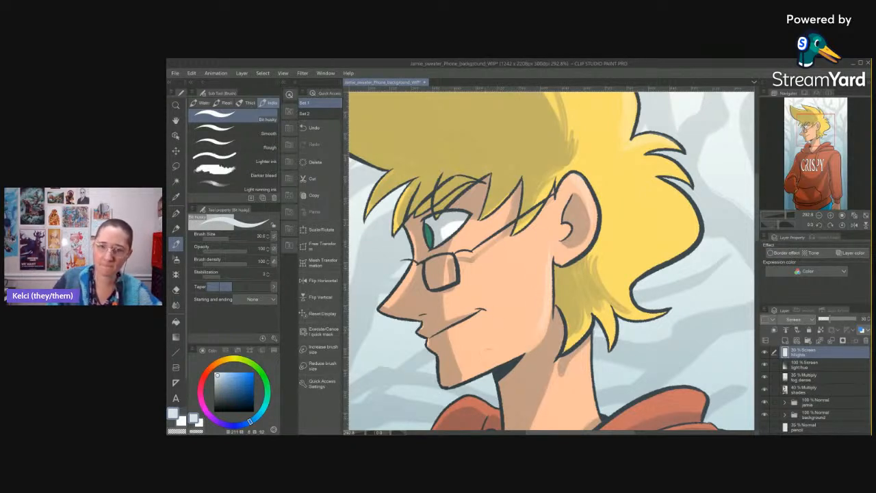
{"action": "mouse_move", "coordinate": [450, 258]}
{"action": "left_mouse_down"}
{"action": "mouse_move", "coordinate": [438, 260]}
{"action": "mouse_move", "coordinate": [446, 274]}
{"action": "left_mouse_up"}
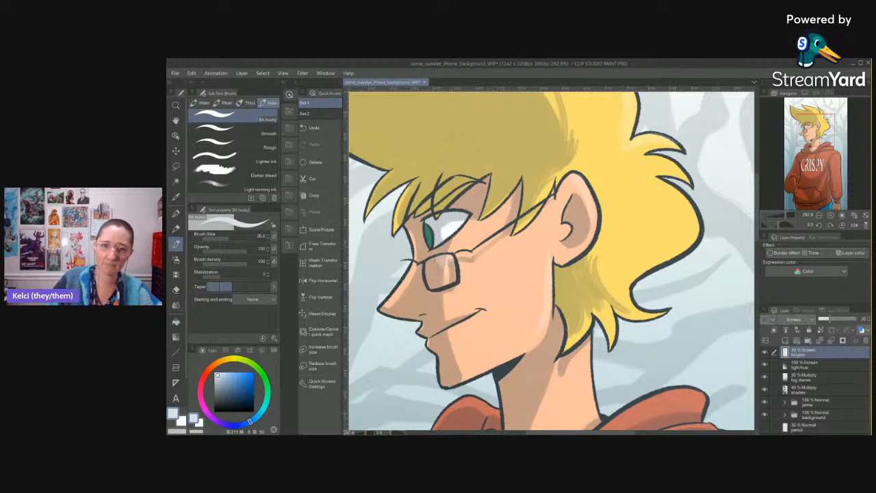
{"action": "left_click_drag", "start_coordinate": [430, 227], "coordinate": [430, 233]}
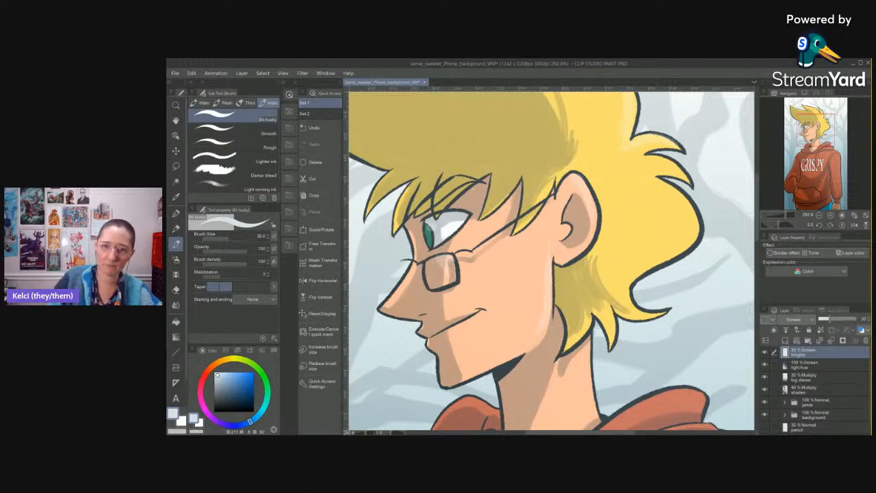
Brush highlight strokes onto the rounded mass of hair at the back of the head.
{"action": "left_click_drag", "start_coordinate": [652, 372], "coordinate": [641, 298]}
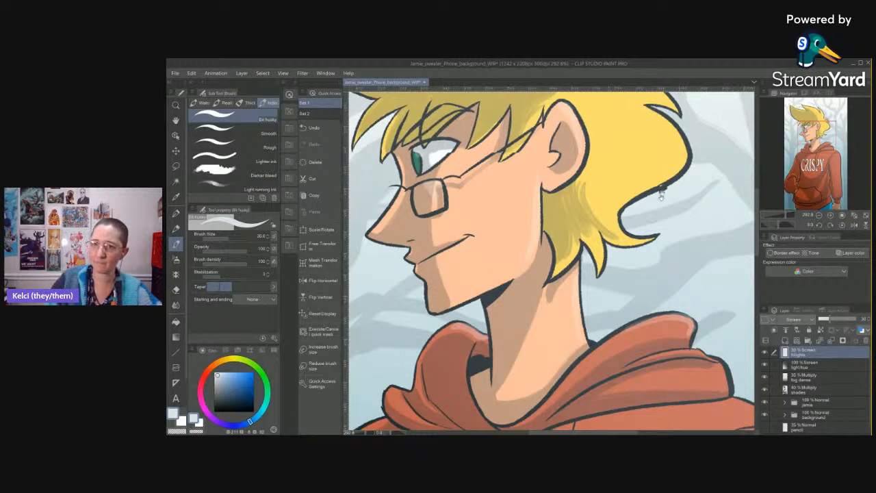
{"action": "left_click_drag", "start_coordinate": [650, 322], "coordinate": [626, 397]}
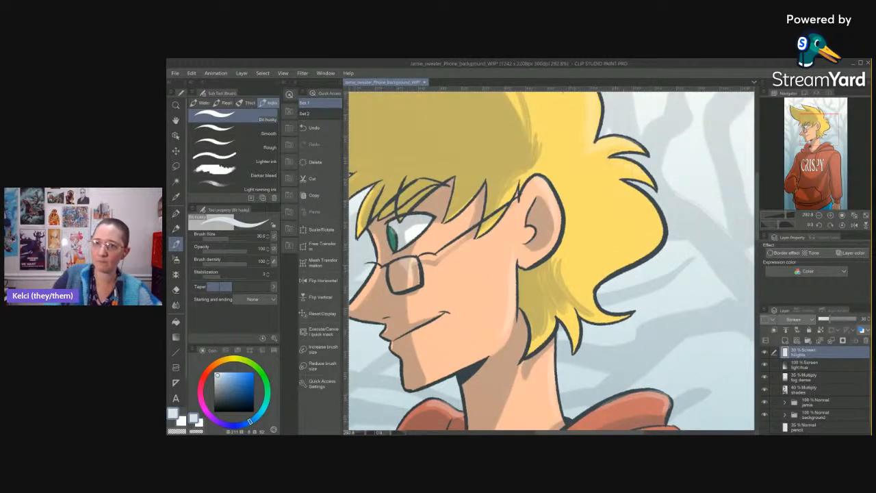
{"action": "mouse_move", "coordinate": [620, 186]}
{"action": "left_mouse_down"}
{"action": "mouse_move", "coordinate": [652, 219]}
{"action": "mouse_move", "coordinate": [652, 243]}
{"action": "left_mouse_up"}
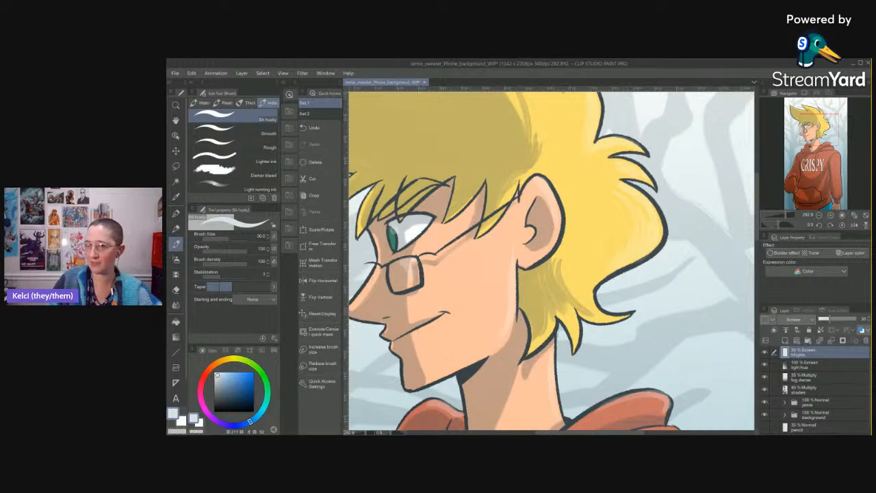
{"action": "left_click_drag", "start_coordinate": [653, 281], "coordinate": [675, 404]}
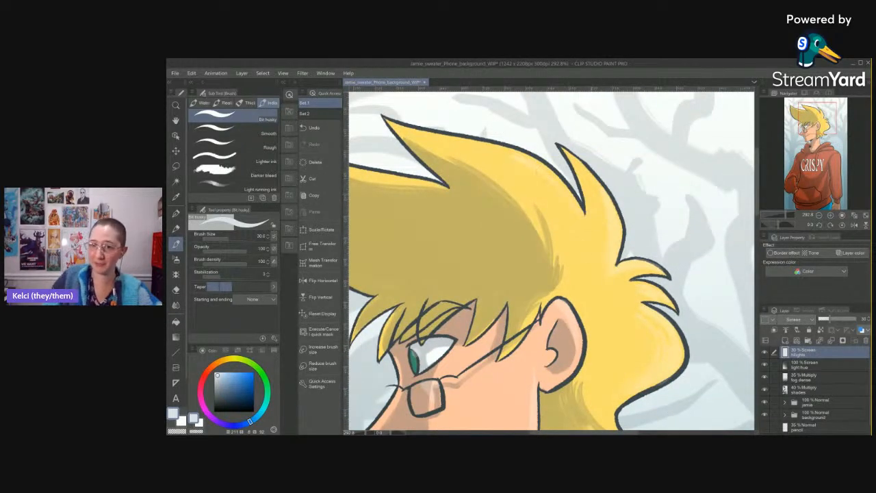
{"action": "left_click_drag", "start_coordinate": [674, 361], "coordinate": [654, 218]}
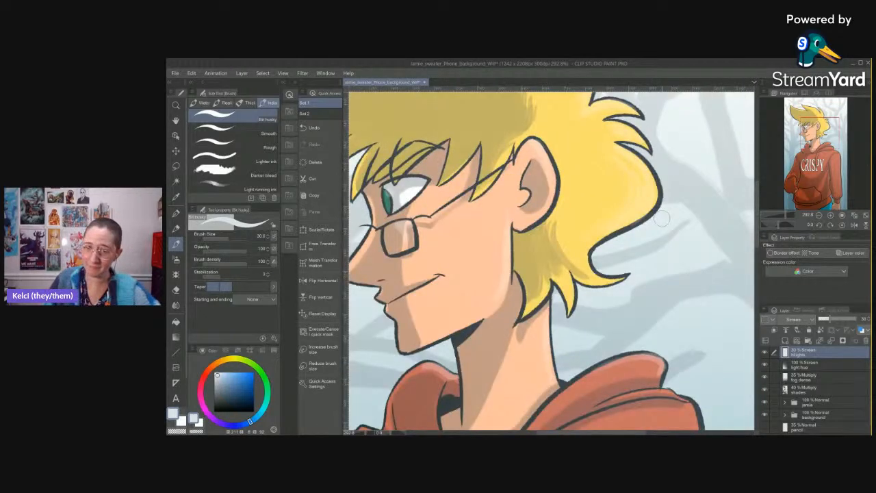
Paint highlights along the upper folds of the hood on both sides of the neck.
{"action": "mouse_move", "coordinate": [681, 424]}
{"action": "left_mouse_down"}
{"action": "mouse_move", "coordinate": [654, 284]}
{"action": "mouse_move", "coordinate": [594, 268]}
{"action": "left_mouse_up"}
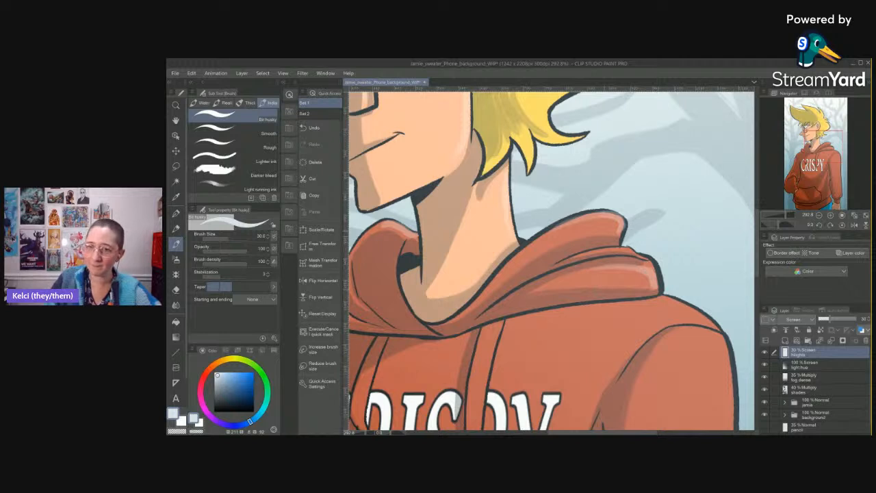
{"action": "left_click_drag", "start_coordinate": [538, 241], "coordinate": [607, 220]}
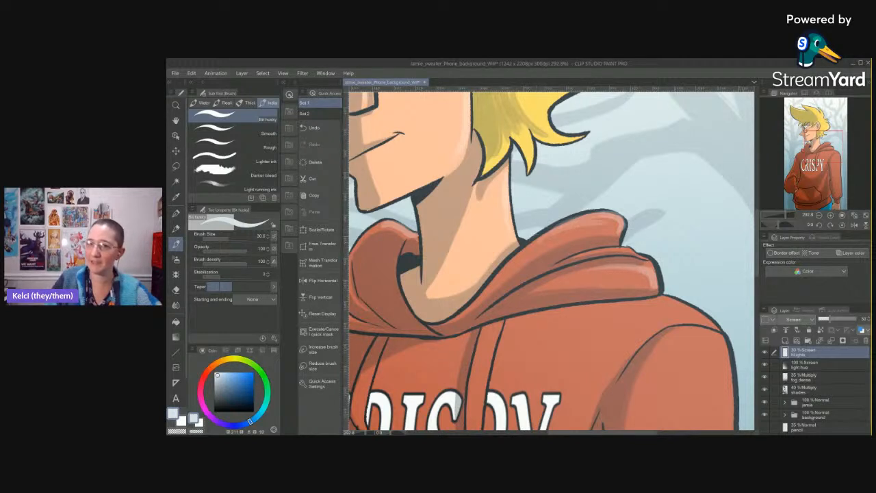
{"action": "left_click_drag", "start_coordinate": [548, 274], "coordinate": [678, 246]}
{"action": "left_click_drag", "start_coordinate": [492, 213], "coordinate": [492, 252]}
{"action": "left_click_drag", "start_coordinate": [498, 200], "coordinate": [489, 245]}
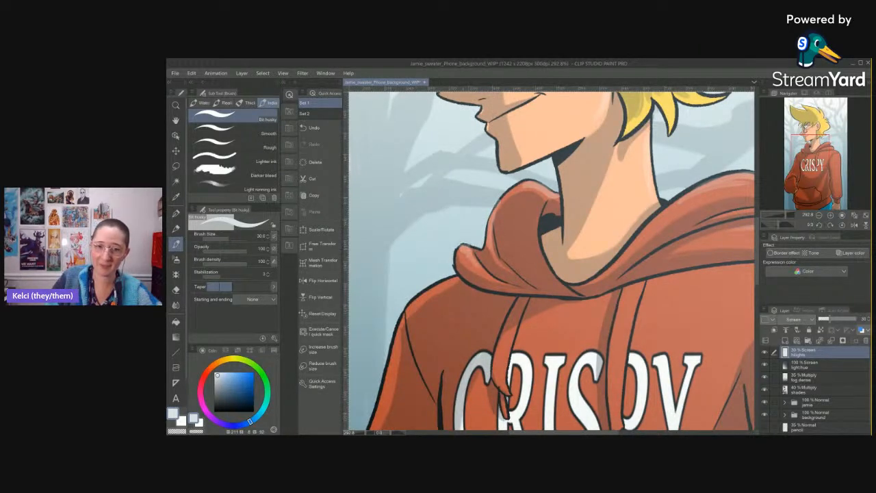
Add thin highlights to both hoodie drawstrings and their hanging ends.
{"action": "left_click_drag", "start_coordinate": [612, 307], "coordinate": [453, 218]}
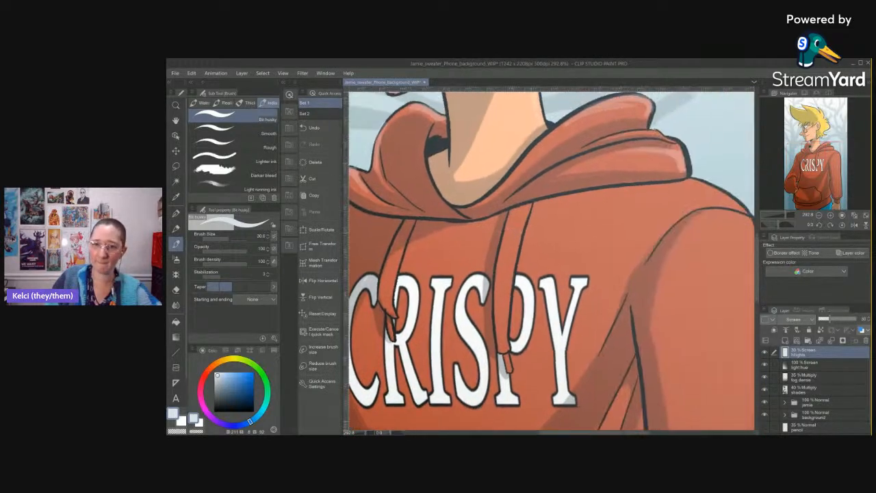
{"action": "mouse_move", "coordinate": [531, 204]}
{"action": "left_mouse_down"}
{"action": "mouse_move", "coordinate": [515, 212]}
{"action": "mouse_move", "coordinate": [518, 241]}
{"action": "left_mouse_up"}
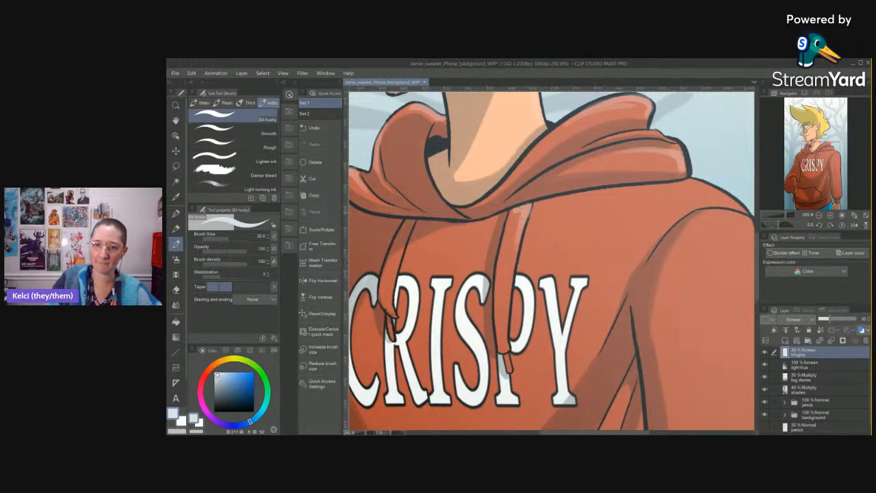
{"action": "left_click_drag", "start_coordinate": [506, 354], "coordinate": [510, 370]}
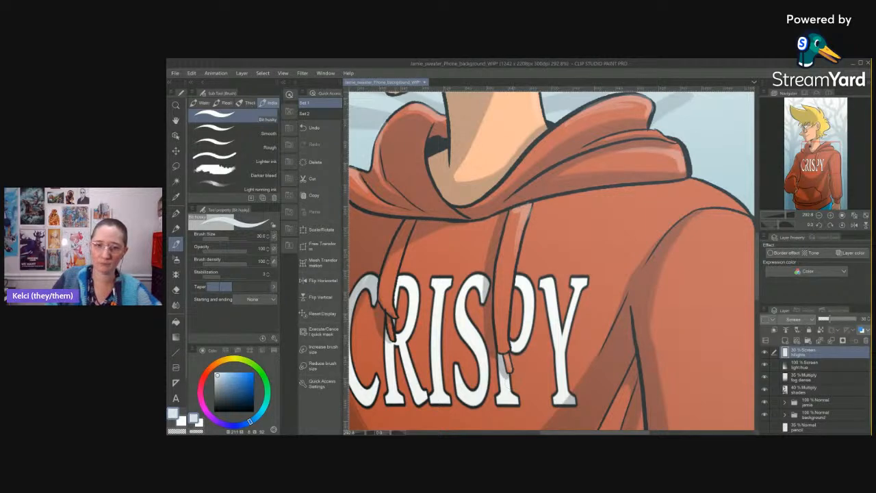
{"action": "left_click_drag", "start_coordinate": [392, 338], "coordinate": [389, 265]}
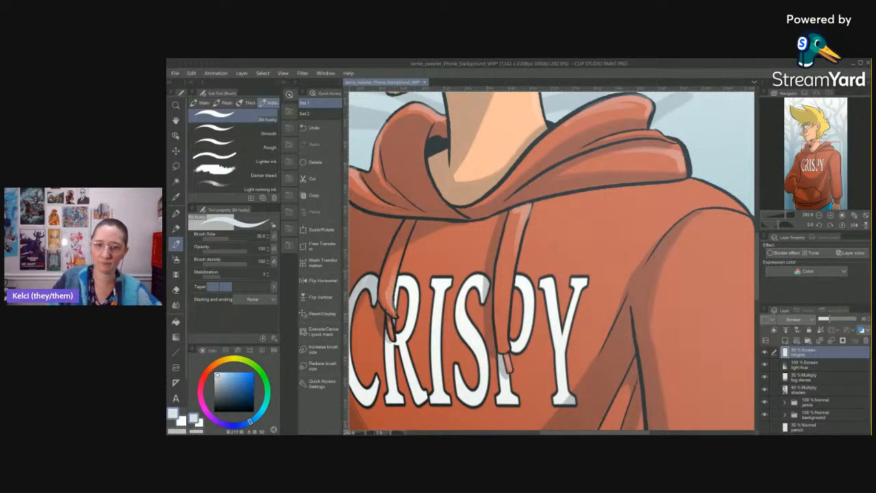
Brush highlights over the shoulder and down the outer edge of the hanging sleeve to the cuff, undoing and repainting unsatisfactory strokes.
{"action": "left_click_drag", "start_coordinate": [669, 232], "coordinate": [586, 236]}
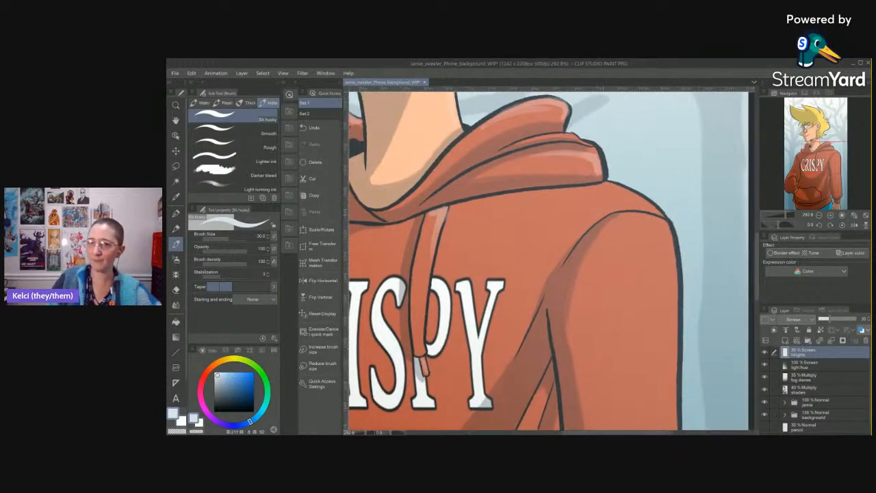
{"action": "left_click_drag", "start_coordinate": [685, 236], "coordinate": [672, 172]}
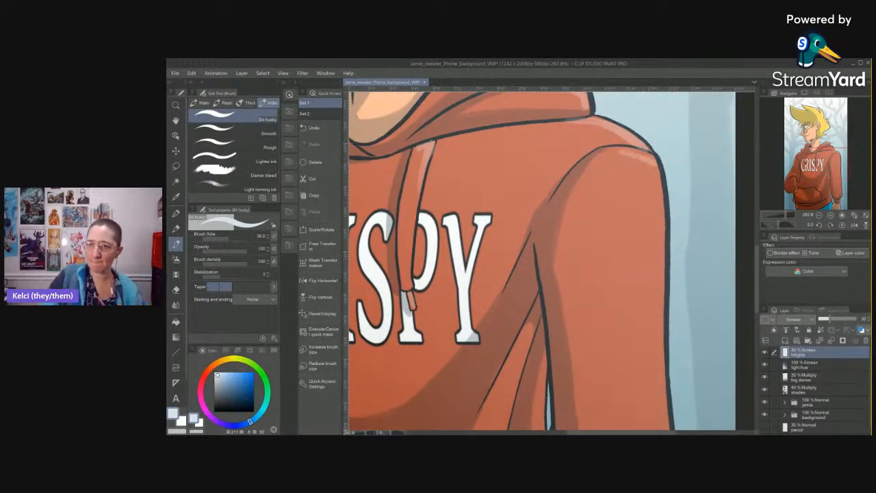
{"action": "key", "text": "ctrl+z"}
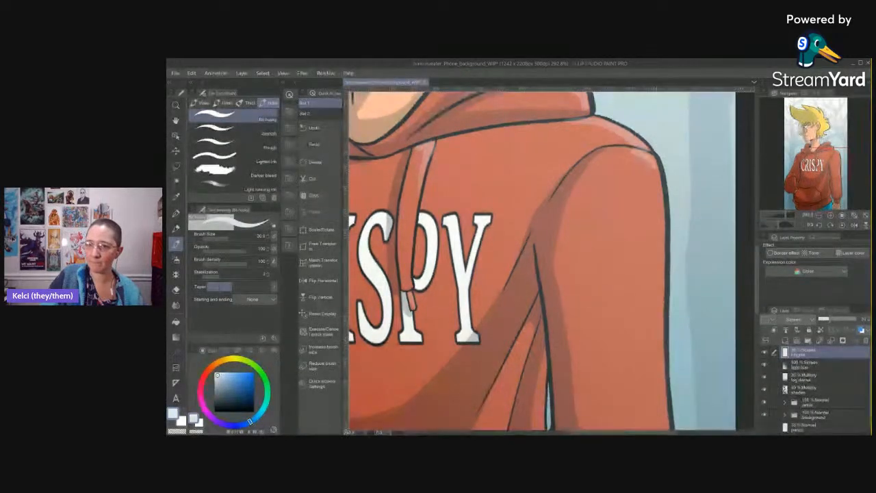
{"action": "key", "text": "ctrl+minus"}
{"action": "left_click_drag", "start_coordinate": [654, 163], "coordinate": [652, 293]}
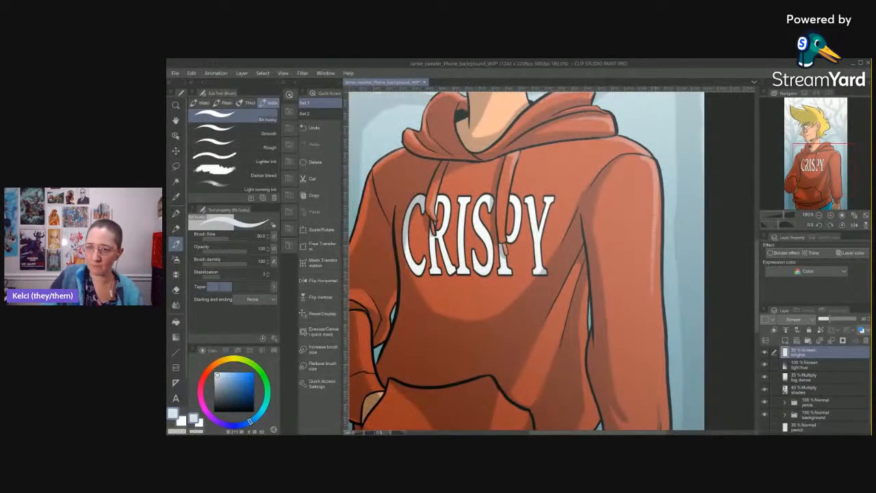
{"action": "key", "text": "ctrl+z"}
{"action": "mouse_move", "coordinate": [657, 160]}
{"action": "left_mouse_down"}
{"action": "mouse_move", "coordinate": [657, 303]}
{"action": "mouse_move", "coordinate": [677, 247]}
{"action": "left_mouse_up"}
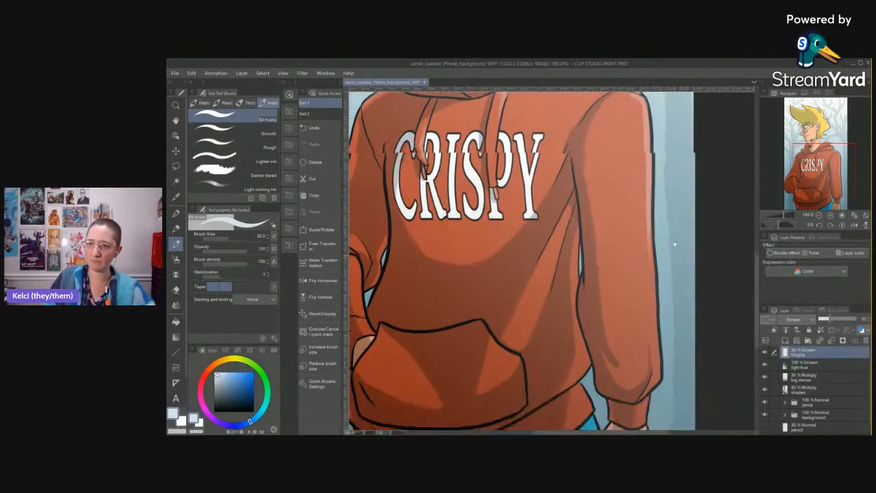
{"action": "mouse_move", "coordinate": [654, 285]}
{"action": "left_mouse_down"}
{"action": "mouse_move", "coordinate": [657, 381]}
{"action": "mouse_move", "coordinate": [658, 337]}
{"action": "left_mouse_up"}
{"action": "left_click_drag", "start_coordinate": [593, 307], "coordinate": [610, 365]}
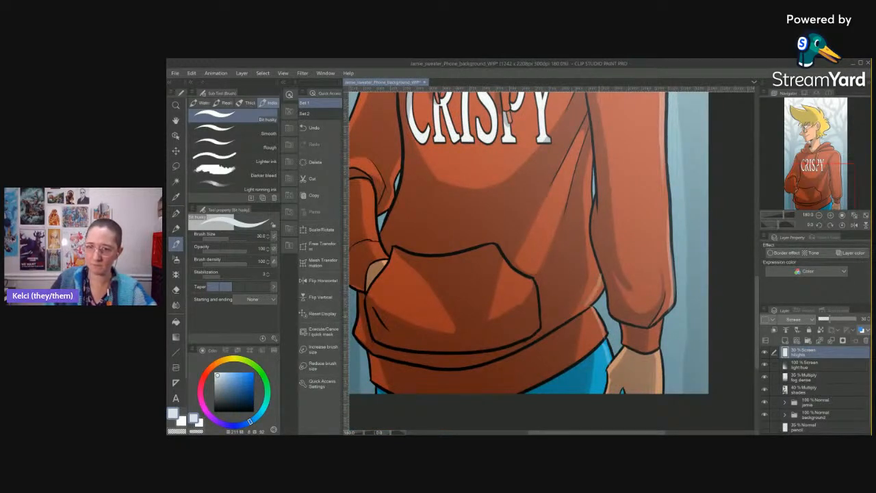
Paint highlights on the hoodie's side fold beside the hanging arm, the front pocket's lit edges and the chest fold below the lettering.
{"action": "left_click_drag", "start_coordinate": [591, 146], "coordinate": [590, 201]}
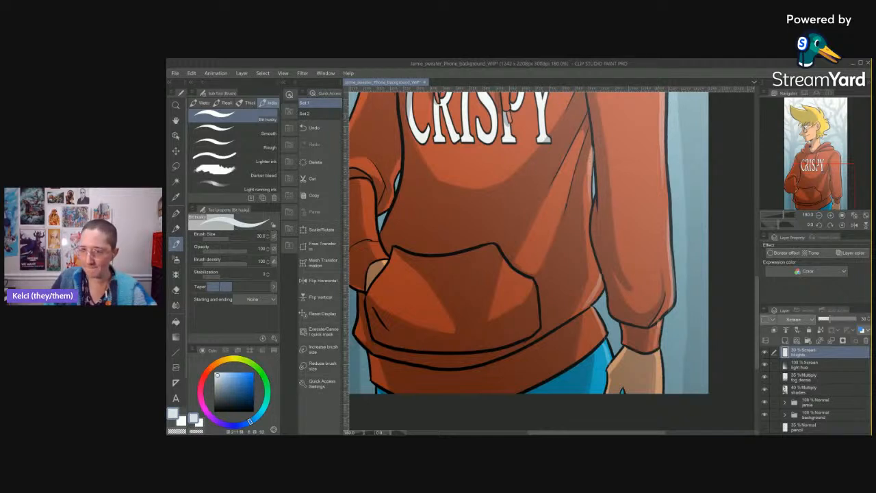
{"action": "scroll", "coordinate": [554, 297], "scroll_direction": "up", "scroll_amount": 1}
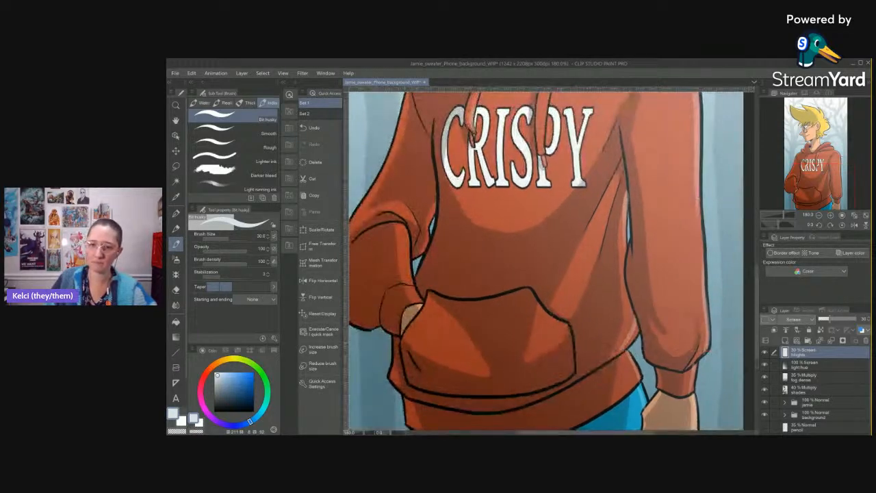
{"action": "left_click_drag", "start_coordinate": [542, 312], "coordinate": [561, 344]}
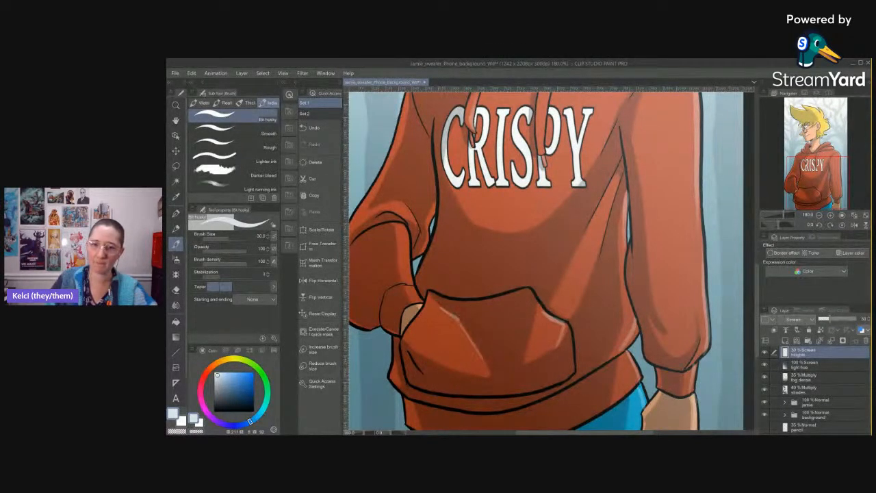
{"action": "left_click_drag", "start_coordinate": [525, 270], "coordinate": [540, 317]}
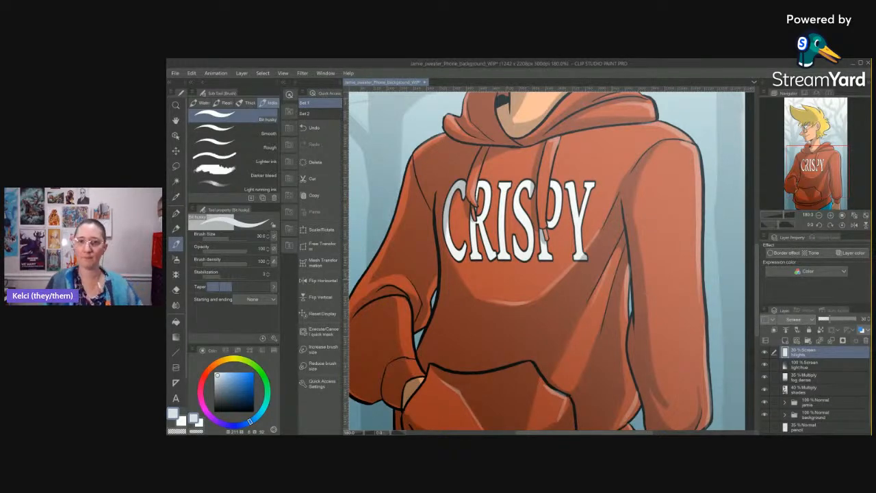
Brush highlights along the lower edge of the front hair swoop and onto the bangs above the eye.
{"action": "scroll", "coordinate": [606, 273], "scroll_direction": "down", "scroll_amount": 4}
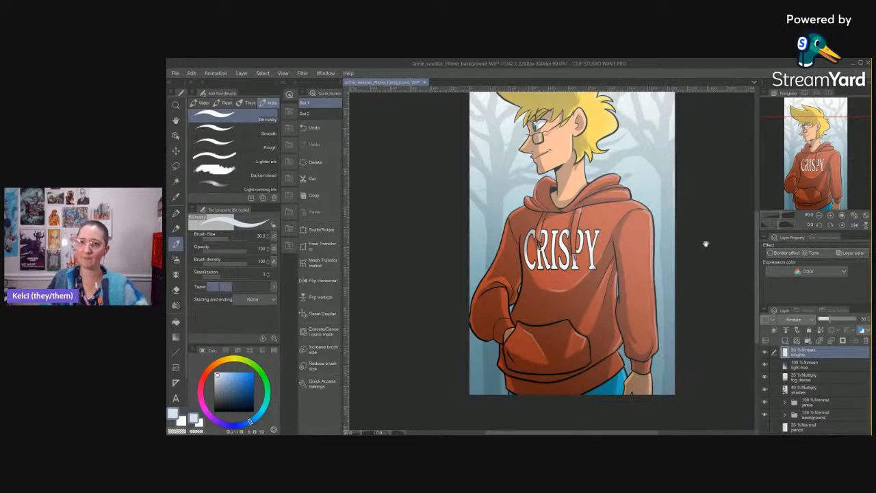
{"action": "left_click_drag", "start_coordinate": [702, 242], "coordinate": [676, 311]}
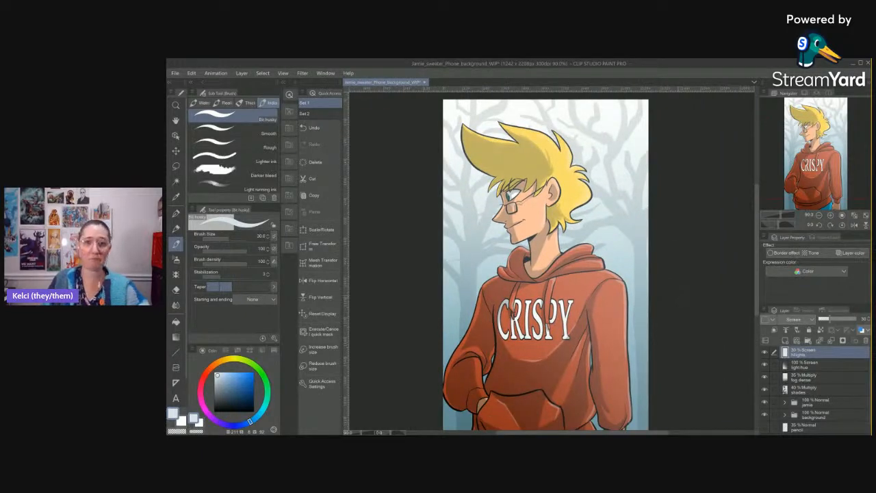
{"action": "scroll", "coordinate": [673, 276], "scroll_direction": "up", "scroll_amount": 4}
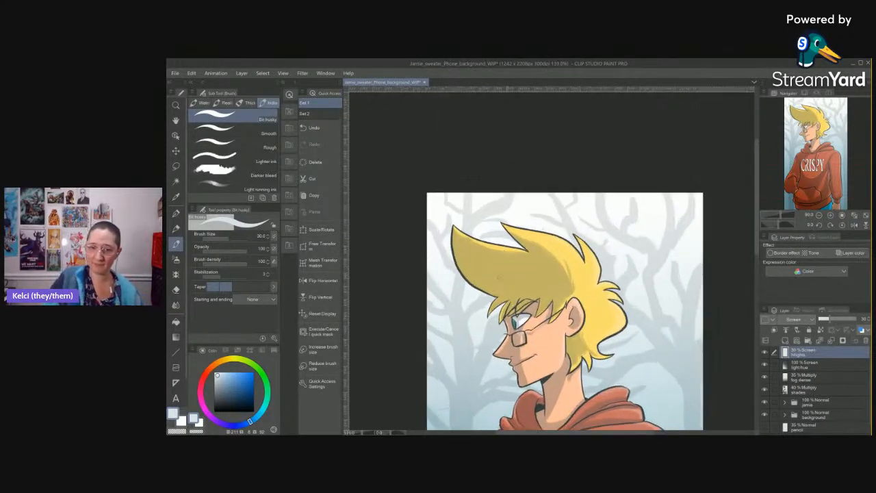
{"action": "scroll", "coordinate": [468, 280], "scroll_direction": "up", "scroll_amount": 3}
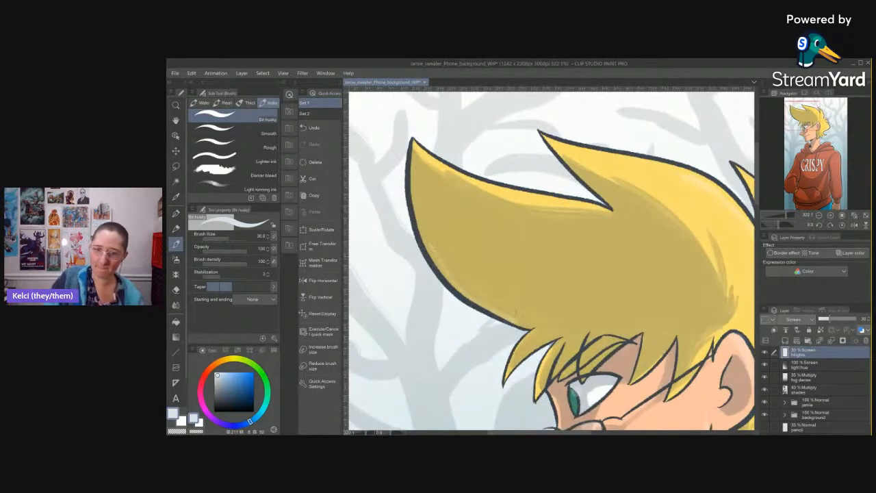
{"action": "mouse_move", "coordinate": [436, 254]}
{"action": "left_mouse_down"}
{"action": "mouse_move", "coordinate": [524, 324]}
{"action": "mouse_move", "coordinate": [542, 320]}
{"action": "mouse_move", "coordinate": [513, 361]}
{"action": "left_mouse_up"}
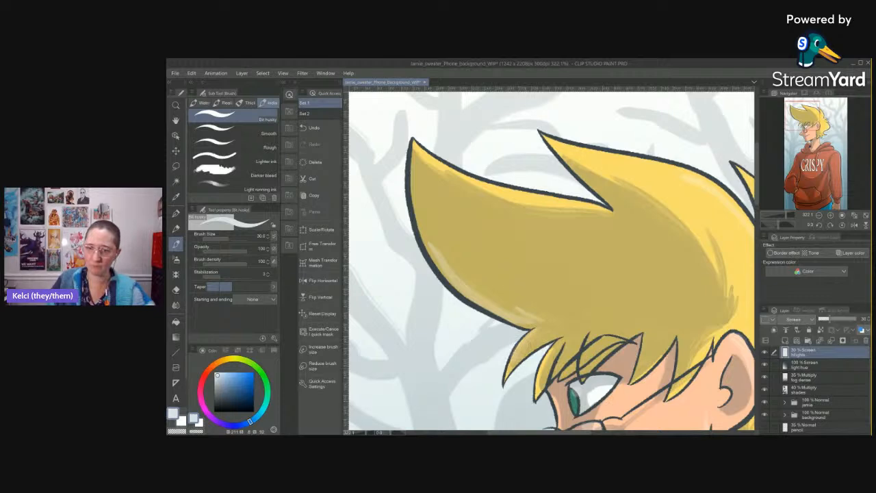
{"action": "left_click_drag", "start_coordinate": [564, 344], "coordinate": [544, 390]}
Paint narrow highlights along the underside of the nose and the front edge of the chin.
{"action": "left_click_drag", "start_coordinate": [602, 365], "coordinate": [566, 191]}
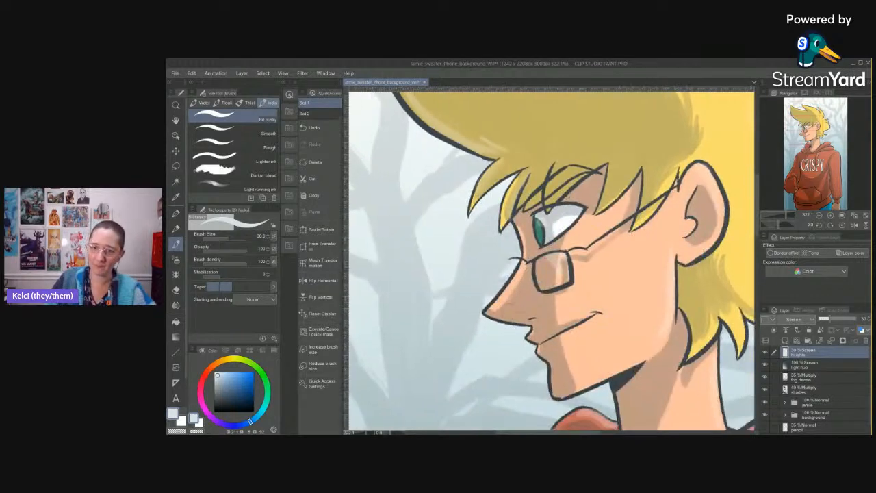
{"action": "left_click_drag", "start_coordinate": [487, 318], "coordinate": [535, 321]}
{"action": "left_click_drag", "start_coordinate": [546, 356], "coordinate": [553, 397]}
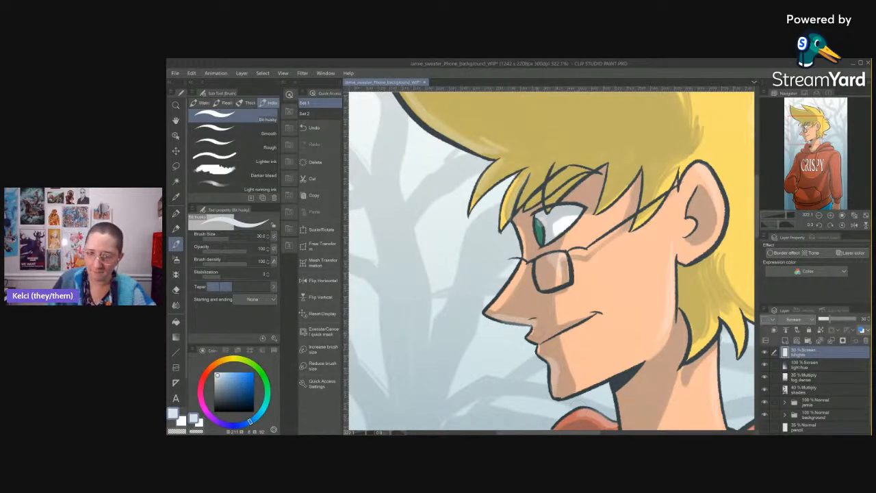
{"action": "left_click_drag", "start_coordinate": [534, 320], "coordinate": [492, 316]}
{"action": "left_click_drag", "start_coordinate": [549, 358], "coordinate": [553, 397]}
{"action": "left_click_drag", "start_coordinate": [547, 357], "coordinate": [552, 391]}
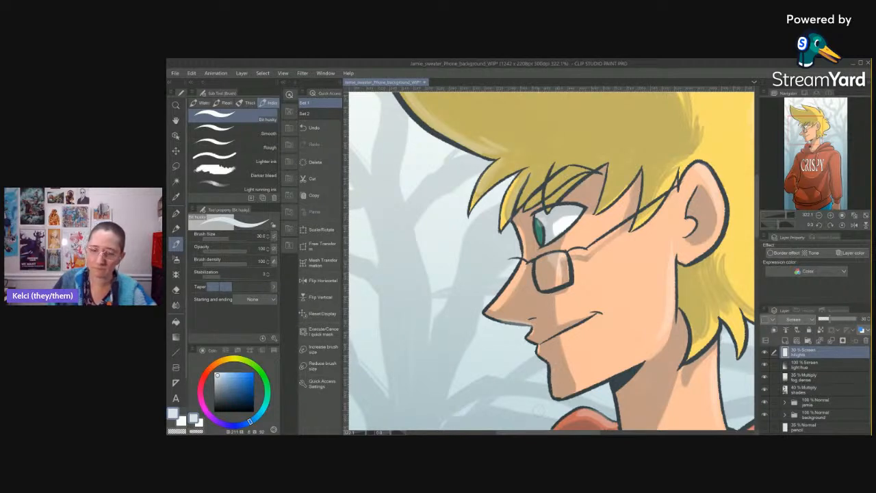
Undo the last face stroke and repaint the highlight along the front edge of the chin.
{"action": "key", "text": "ctrl+z"}
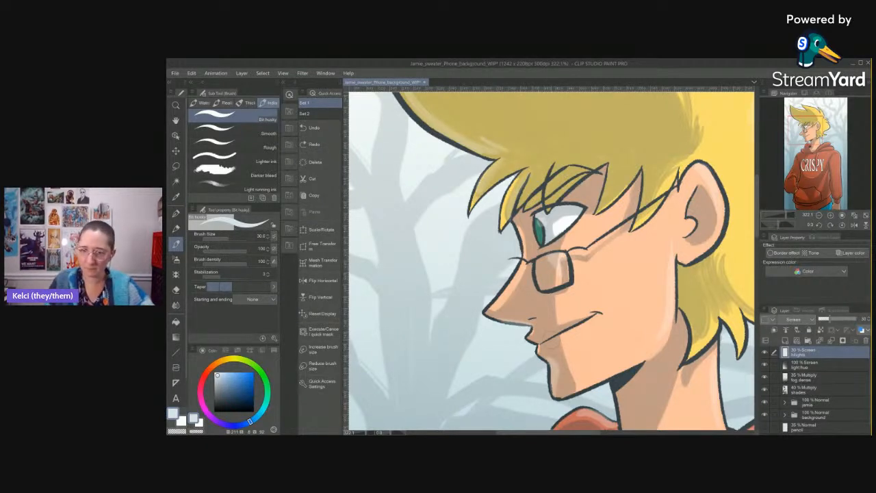
{"action": "mouse_move", "coordinate": [546, 355]}
{"action": "left_mouse_down"}
{"action": "mouse_move", "coordinate": [558, 373]}
{"action": "mouse_move", "coordinate": [556, 394]}
{"action": "left_mouse_up"}
{"action": "mouse_move", "coordinate": [616, 397]}
{"action": "left_mouse_down"}
{"action": "mouse_move", "coordinate": [581, 215]}
{"action": "mouse_move", "coordinate": [589, 276]}
{"action": "left_mouse_up"}
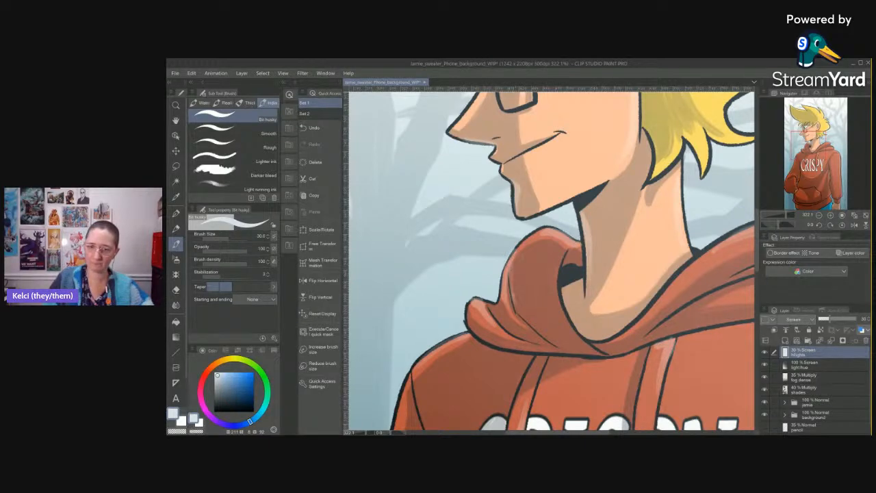
Brush highlights on the hoodie's side under the bent arm, along the elbow fold and down the inner forearm sleeve.
{"action": "scroll", "coordinate": [432, 286], "scroll_direction": "down", "scroll_amount": 5}
{"action": "scroll", "coordinate": [432, 286], "scroll_direction": "down", "scroll_amount": 3}
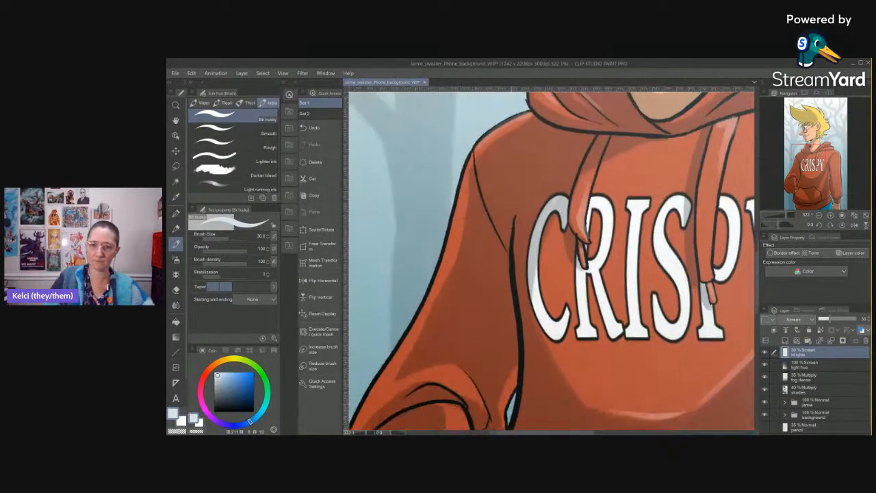
{"action": "scroll", "coordinate": [517, 301], "scroll_direction": "up", "scroll_amount": 3}
{"action": "left_click_drag", "start_coordinate": [522, 286], "coordinate": [492, 385]}
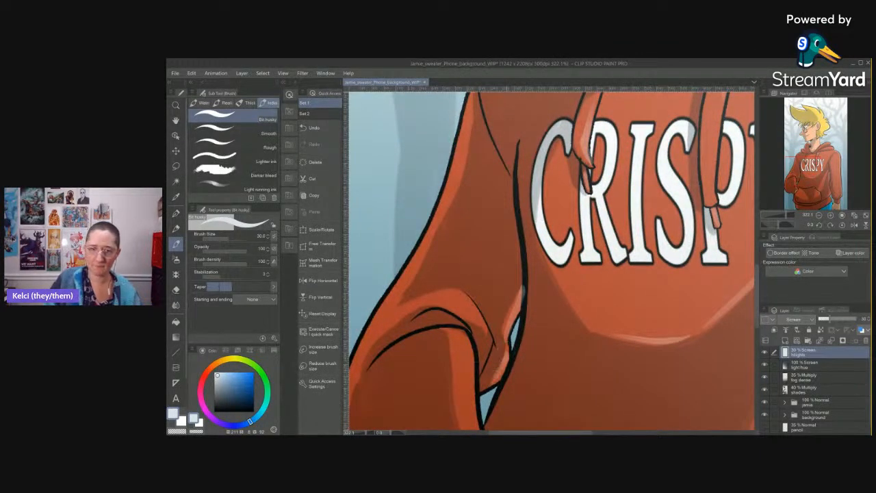
{"action": "mouse_move", "coordinate": [422, 365]}
{"action": "left_mouse_down"}
{"action": "mouse_move", "coordinate": [512, 209]}
{"action": "mouse_move", "coordinate": [528, 306]}
{"action": "left_mouse_up"}
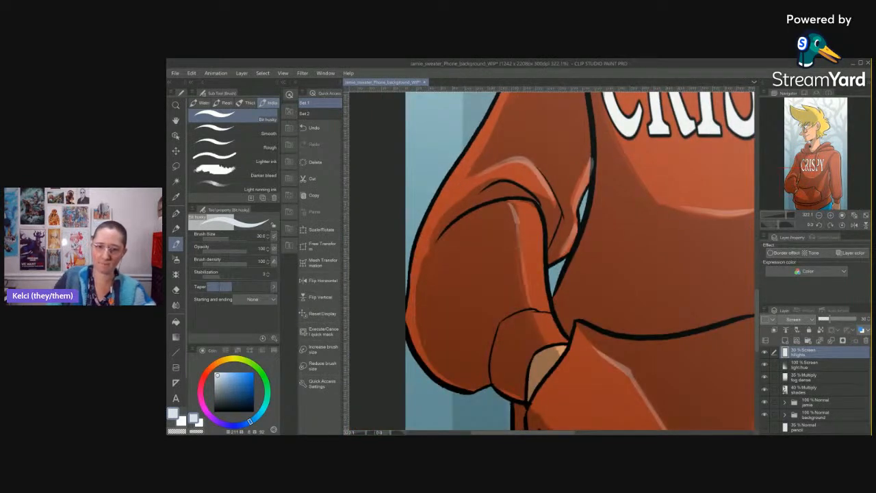
Paint highlights along the hoodie's outer edge beside the front pocket and on the bottom hem below it.
{"action": "left_click_drag", "start_coordinate": [540, 345], "coordinate": [506, 216]}
{"action": "left_click_drag", "start_coordinate": [476, 267], "coordinate": [488, 359]}
{"action": "mouse_move", "coordinate": [515, 384]}
{"action": "left_mouse_down"}
{"action": "mouse_move", "coordinate": [492, 323]}
{"action": "mouse_move", "coordinate": [510, 274]}
{"action": "mouse_move", "coordinate": [502, 304]}
{"action": "left_mouse_up"}
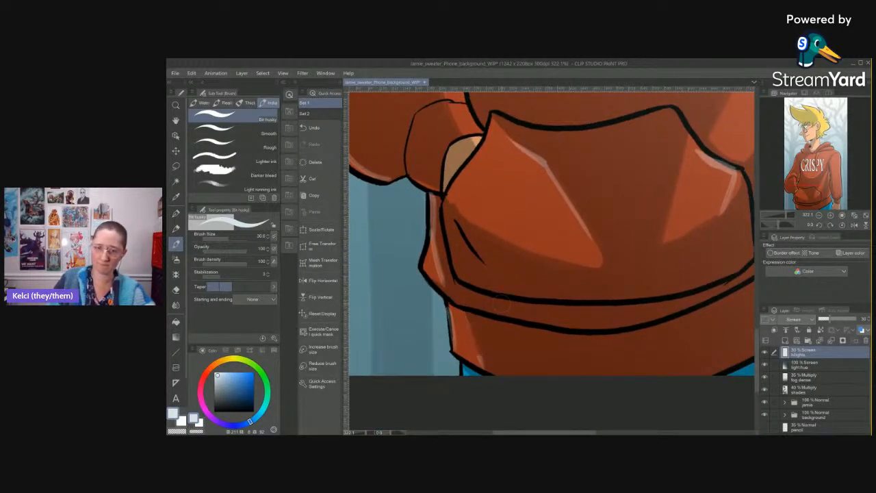
Bring the whole character into view and save the hoodie illustration.
{"action": "scroll", "coordinate": [476, 356], "scroll_direction": "down", "scroll_amount": 2}
{"action": "scroll", "coordinate": [476, 356], "scroll_direction": "down", "scroll_amount": 3}
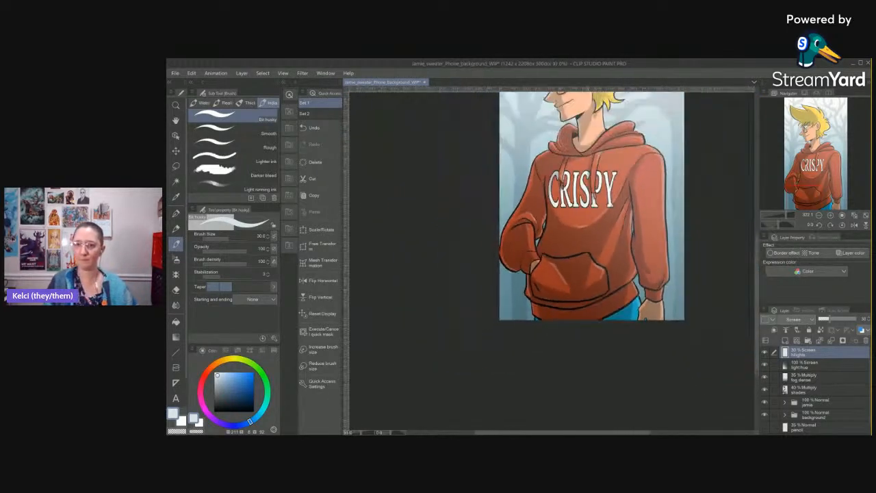
{"action": "scroll", "coordinate": [651, 344], "scroll_direction": "down", "scroll_amount": 2}
{"action": "left_click_drag", "start_coordinate": [647, 304], "coordinate": [658, 321]}
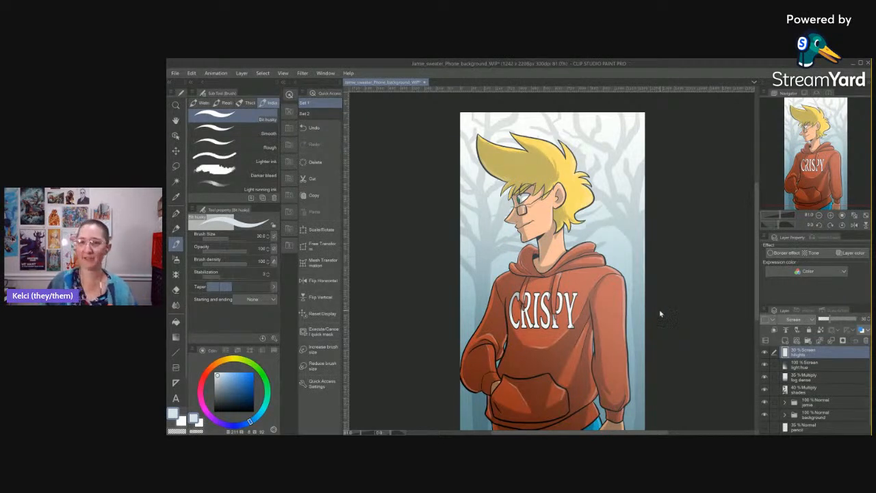
{"action": "key", "text": "ctrl+s"}
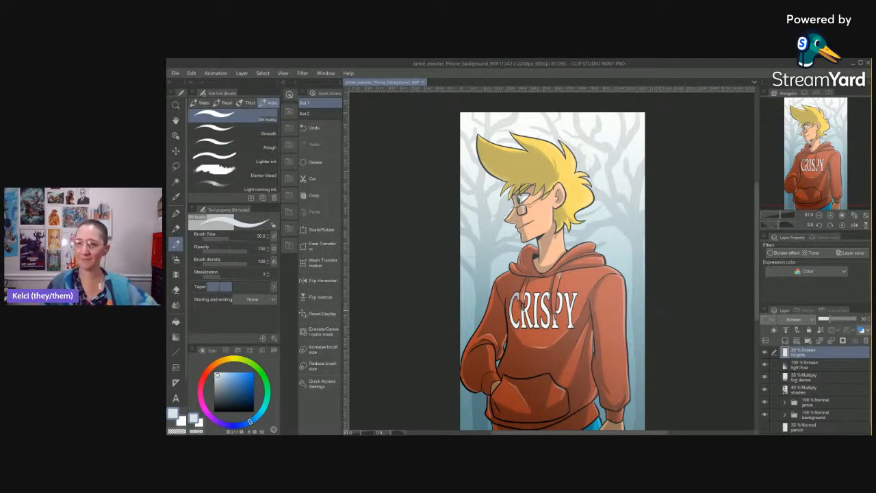
{"action": "mouse_move", "coordinate": [683, 341]}
{"action": "left_mouse_down"}
{"action": "mouse_move", "coordinate": [674, 326]}
{"action": "mouse_move", "coordinate": [677, 335]}
{"action": "left_mouse_up"}
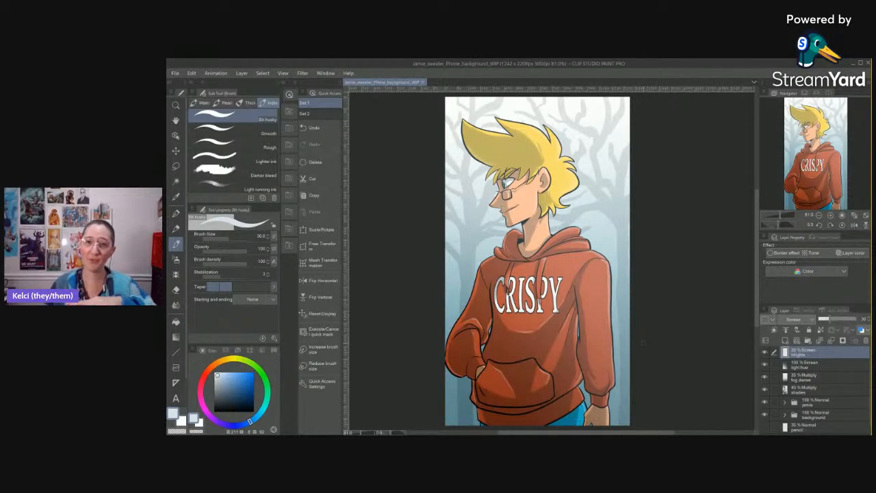
{"action": "scroll", "coordinate": [562, 123], "scroll_direction": "up", "scroll_amount": 4}
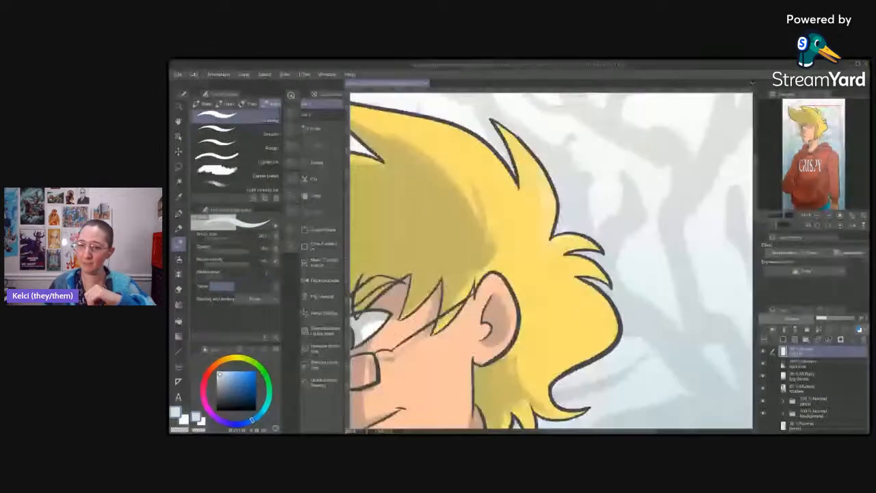
{"action": "left_click", "coordinate": [322, 313]}
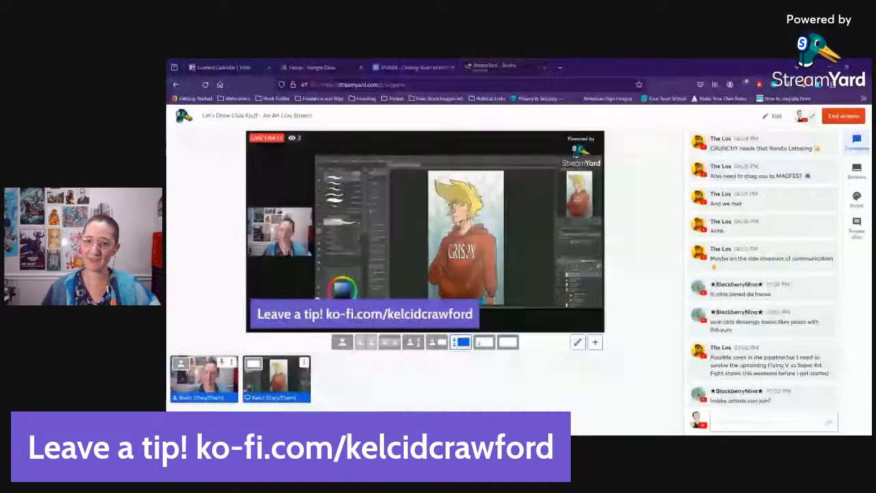
Switch back to Clip Studio Paint and close the hoodie illustration.
{"action": "left_click", "coordinate": [621, 435]}
{"action": "mouse_move", "coordinate": [662, 313]}
{"action": "left_mouse_down"}
{"action": "mouse_move", "coordinate": [650, 299]}
{"action": "mouse_move", "coordinate": [659, 298]}
{"action": "left_mouse_up"}
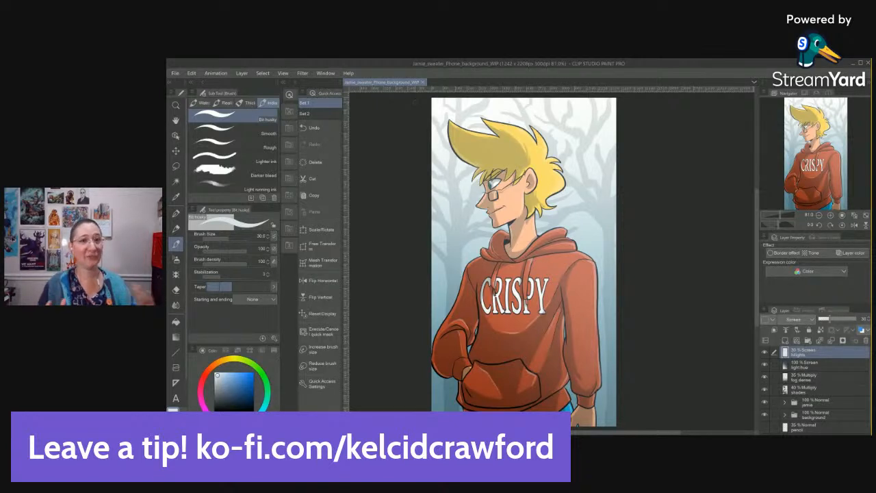
{"action": "left_click", "coordinate": [423, 81]}
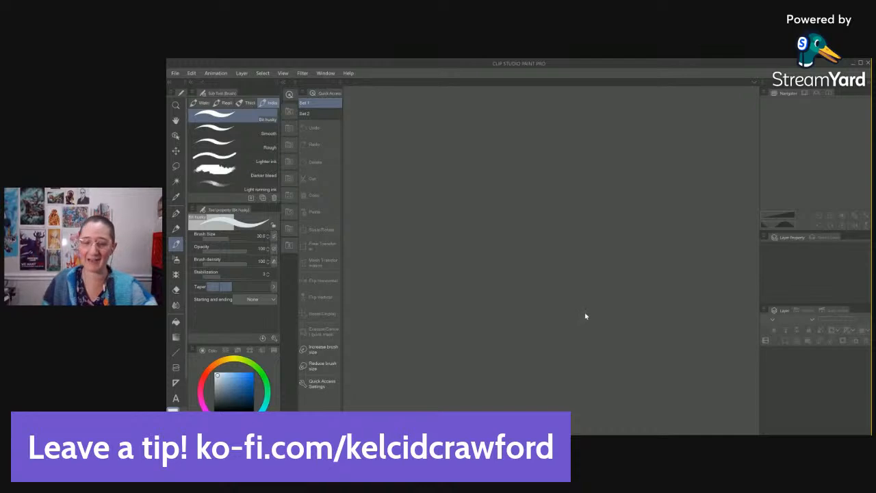
Open Thomas_Character_Sheet from the 1. WIPS folder of the Animation Packet.
{"action": "key", "text": "ctrl+o"}
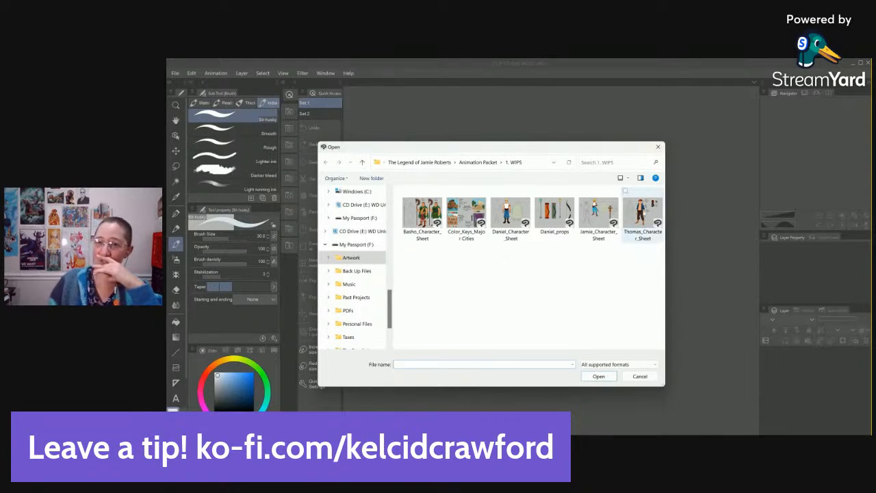
{"action": "left_click", "coordinate": [642, 226]}
{"action": "double_click", "coordinate": [634, 241]}
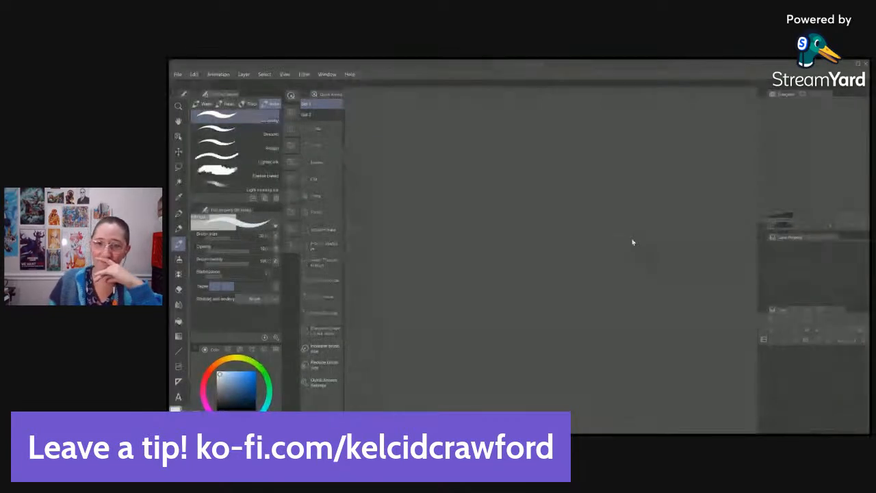
{"action": "left_click", "coordinate": [632, 223]}
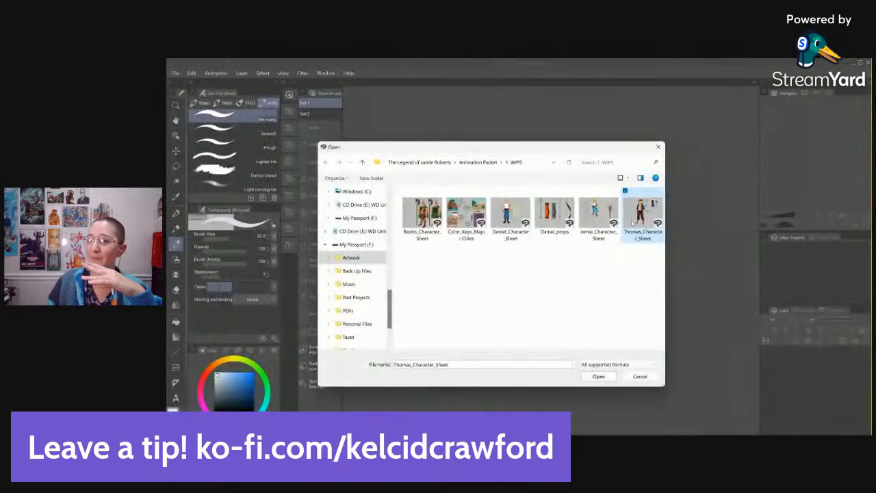
{"action": "left_click", "coordinate": [605, 376]}
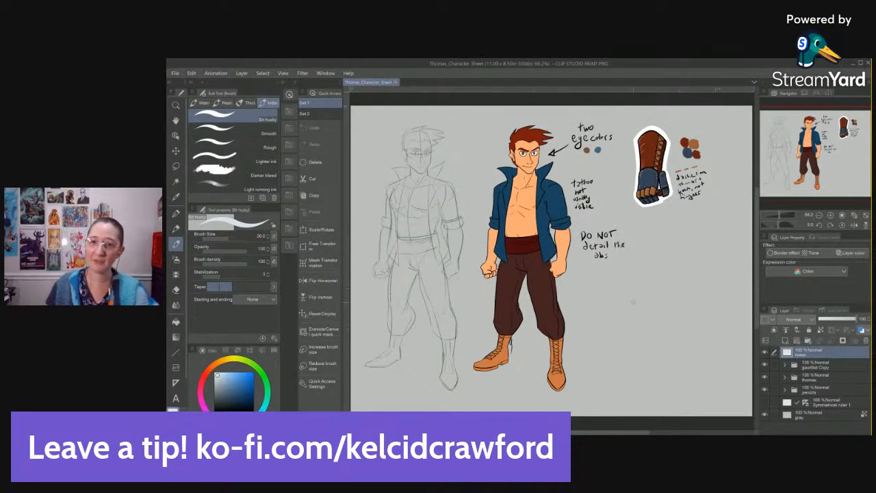
{"action": "mouse_move", "coordinate": [655, 291]}
{"action": "left_mouse_down"}
{"action": "mouse_move", "coordinate": [614, 297]}
{"action": "mouse_move", "coordinate": [675, 287]}
{"action": "mouse_move", "coordinate": [667, 294]}
{"action": "left_mouse_up"}
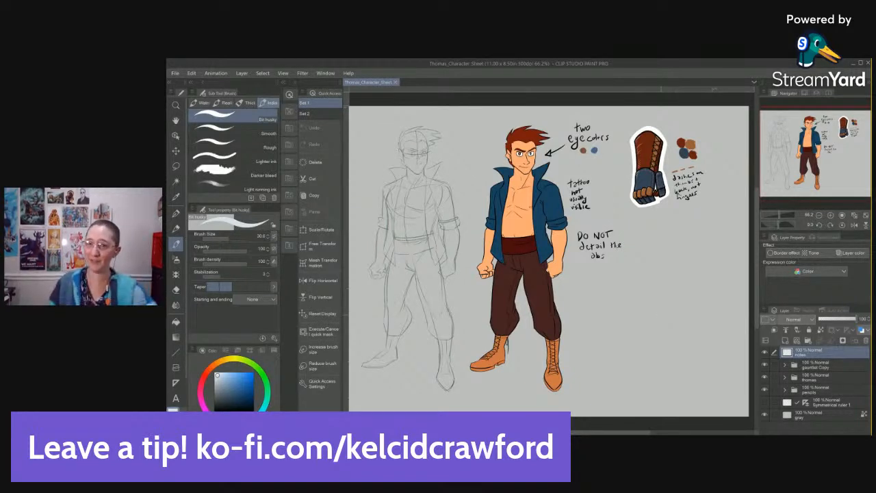
{"action": "left_click_drag", "start_coordinate": [664, 274], "coordinate": [658, 305]}
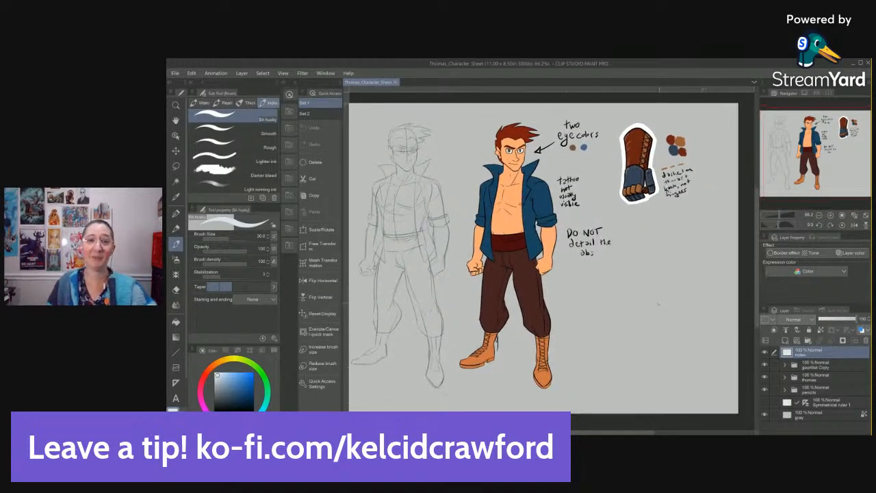
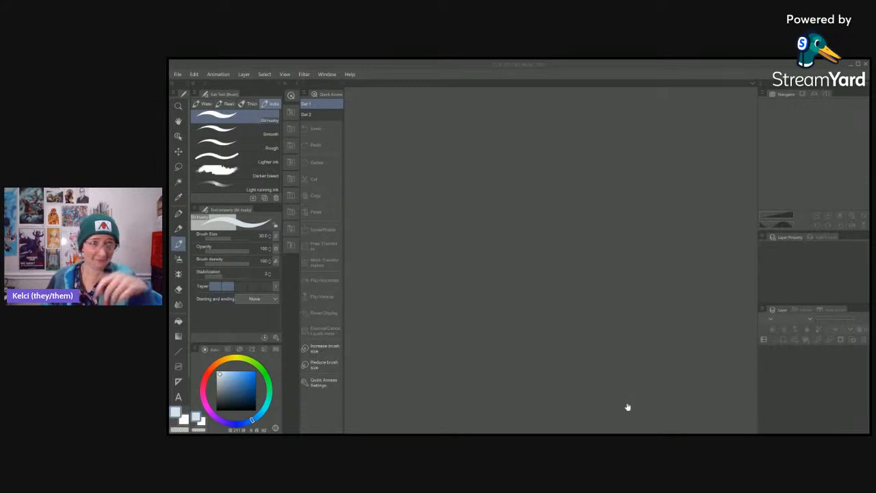
Open the Karlach_Phone_background_WIP sketch in Clip Studio Paint.
{"action": "left_click", "coordinate": [638, 434]}
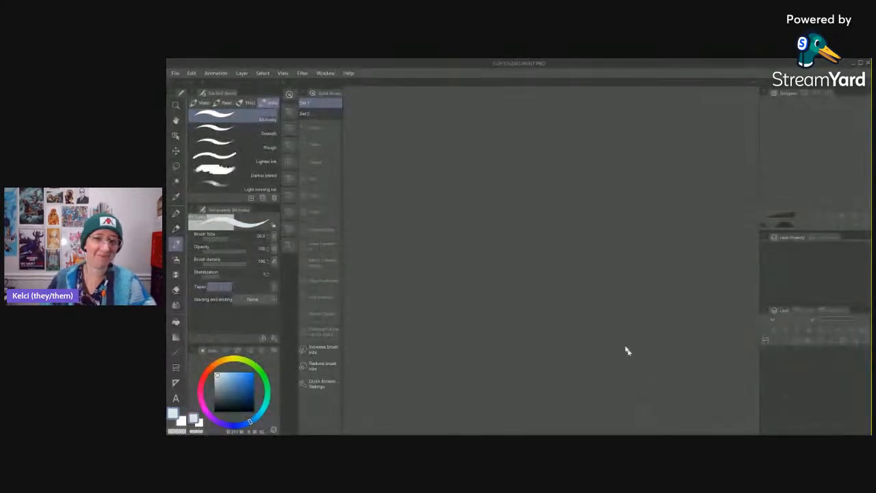
{"action": "key", "text": "ctrl+o"}
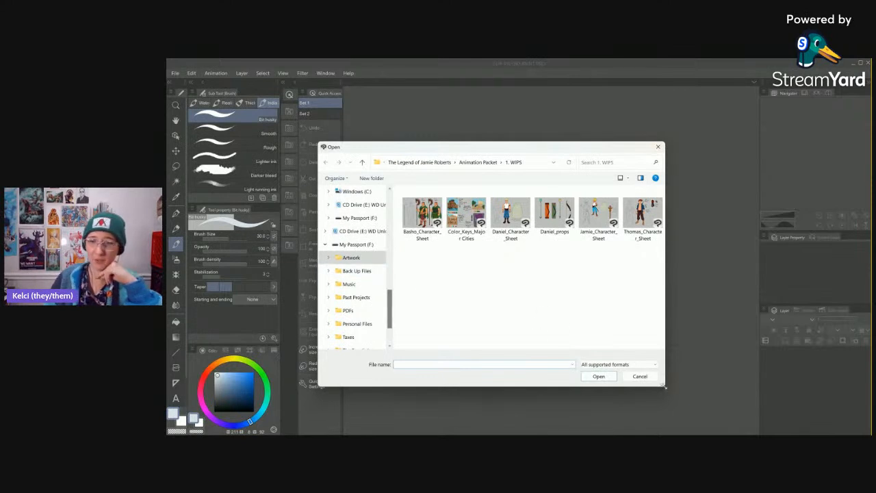
{"action": "left_click", "coordinate": [639, 376]}
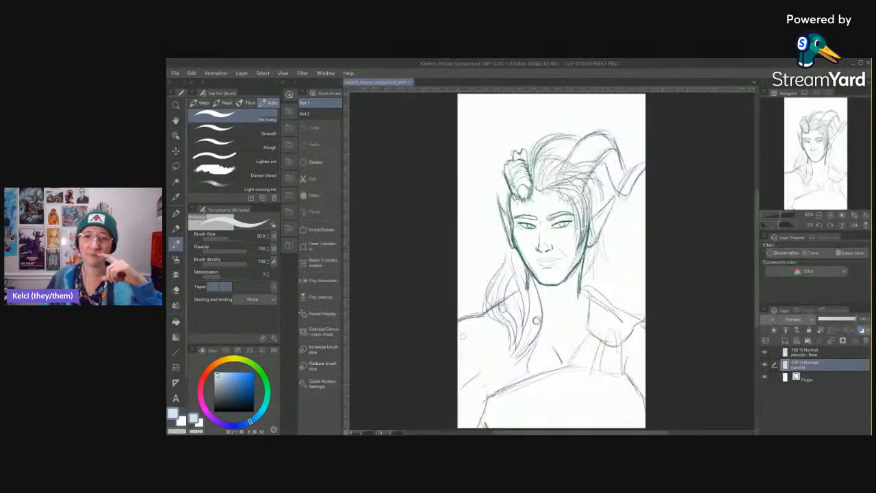
Group the two pencil layers into a collapsed folder named pencils and set the folder's opacity to 25%.
{"action": "left_click", "coordinate": [825, 352], "text": "shift"}
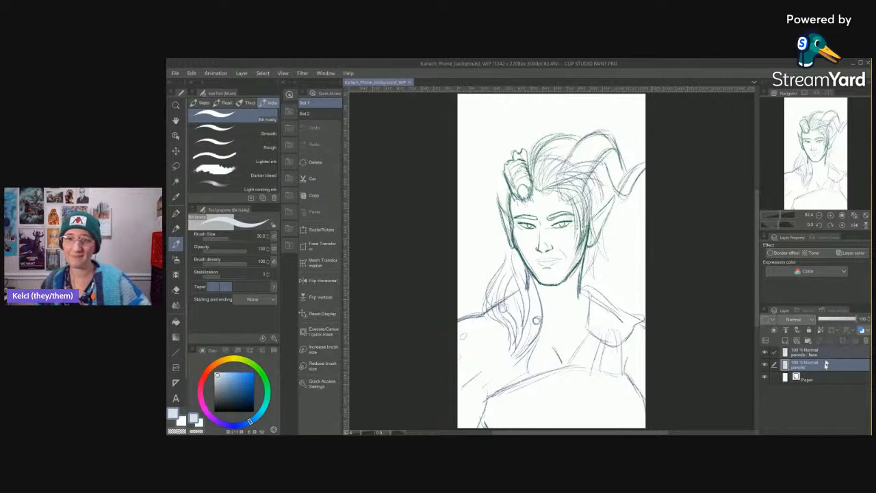
{"action": "key", "text": "ctrl+g"}
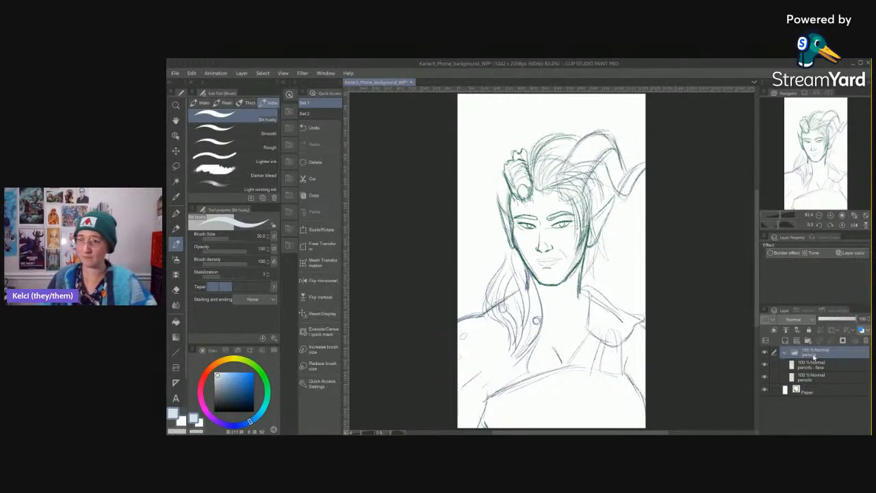
{"action": "left_click", "coordinate": [784, 353]}
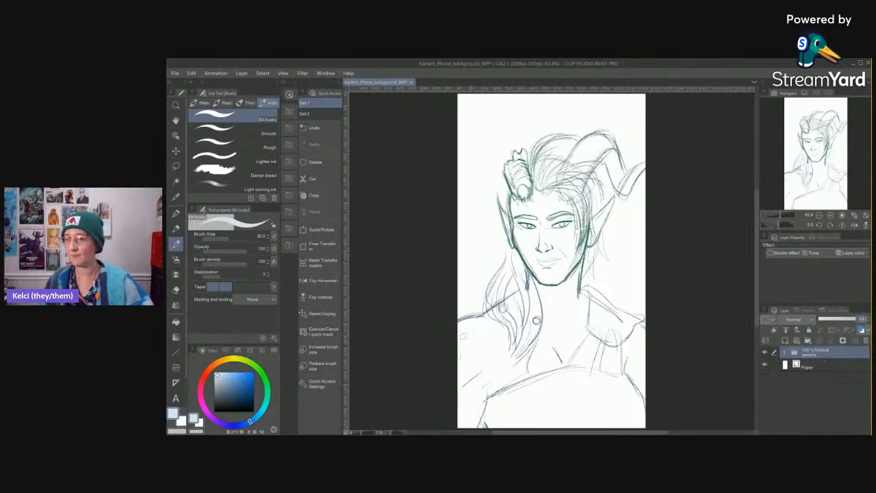
{"action": "type", "text": "25"}
{"action": "key", "text": "Return"}
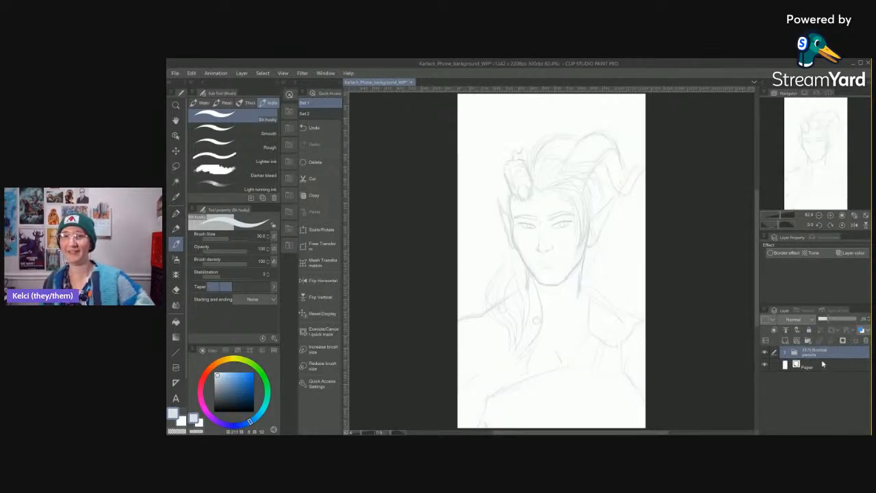
Add a new layer named inks above the pencils folder and choose the Real G-Pen with black.
{"action": "key", "text": "ctrl+shift+n"}
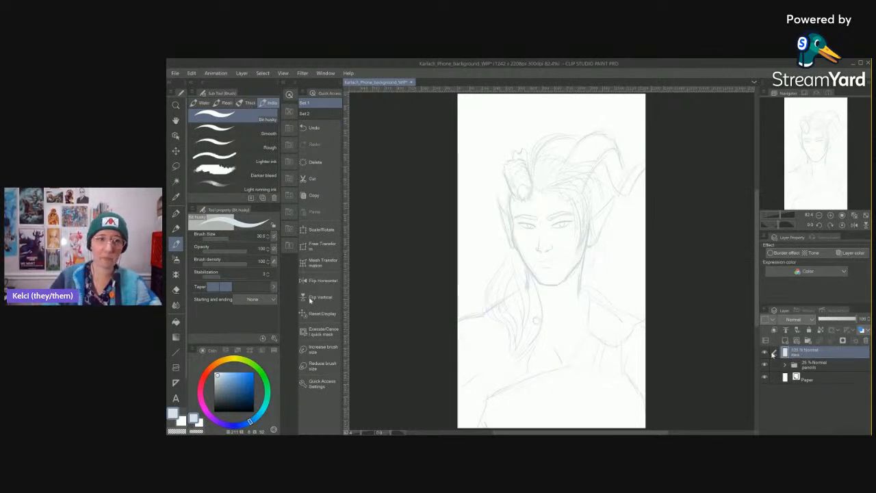
{"action": "key", "text": "p"}
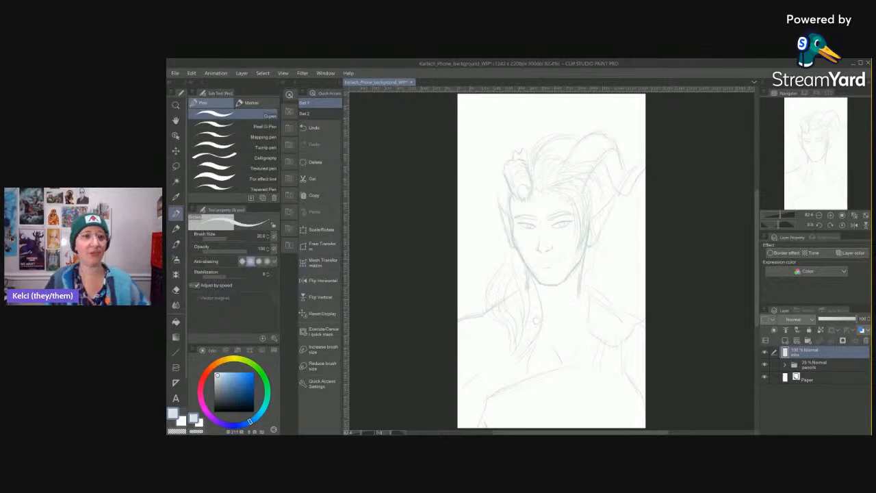
{"action": "left_click", "coordinate": [263, 126]}
Ink the nose over the faded sketch, tracing the bridge line, the tip and both nostril wings.
{"action": "scroll", "coordinate": [547, 226], "scroll_direction": "up", "scroll_amount": 8}
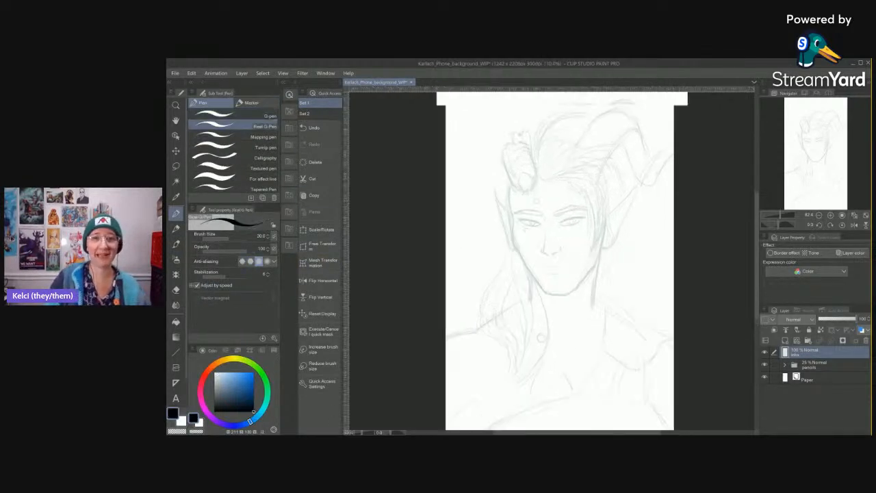
{"action": "scroll", "coordinate": [564, 248], "scroll_direction": "up", "scroll_amount": 3}
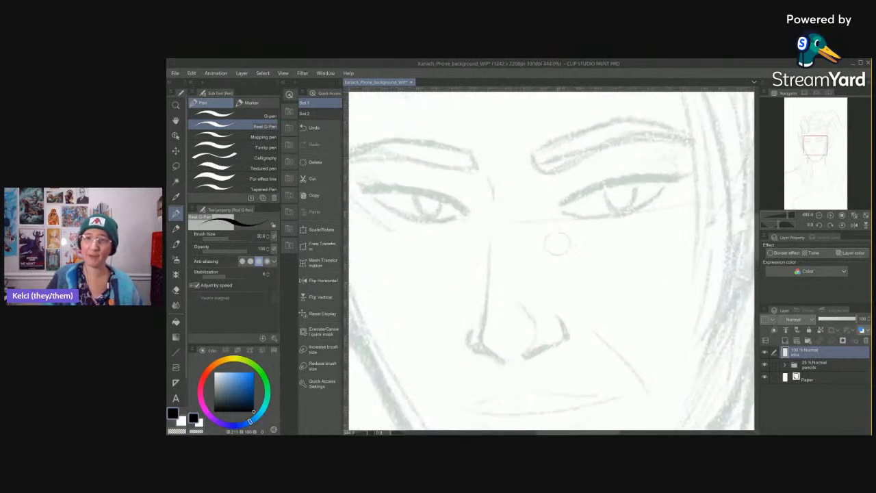
{"action": "mouse_move", "coordinate": [489, 175]}
{"action": "left_mouse_down"}
{"action": "mouse_move", "coordinate": [481, 337]}
{"action": "mouse_move", "coordinate": [490, 342]}
{"action": "mouse_move", "coordinate": [487, 332]}
{"action": "mouse_move", "coordinate": [481, 351]}
{"action": "mouse_move", "coordinate": [524, 360]}
{"action": "mouse_move", "coordinate": [559, 345]}
{"action": "mouse_move", "coordinate": [553, 312]}
{"action": "left_mouse_up"}
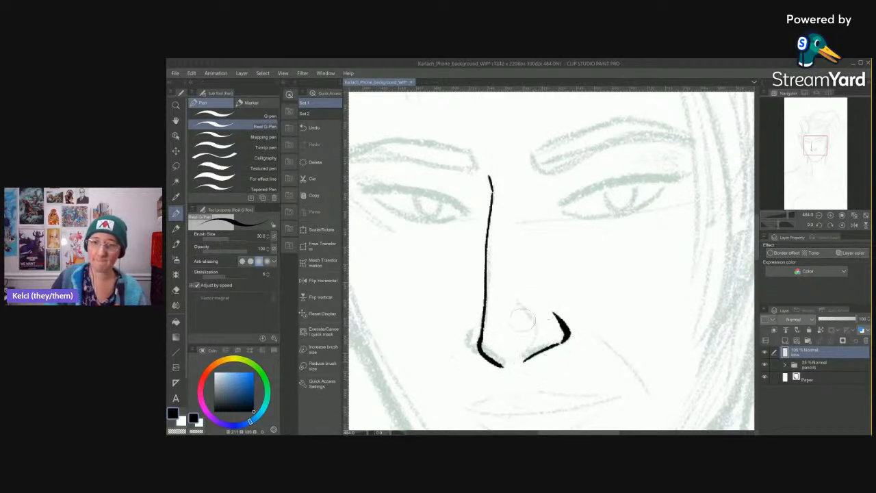
{"action": "mouse_move", "coordinate": [480, 358]}
{"action": "left_mouse_down"}
{"action": "mouse_move", "coordinate": [463, 343]}
{"action": "mouse_move", "coordinate": [470, 333]}
{"action": "left_mouse_up"}
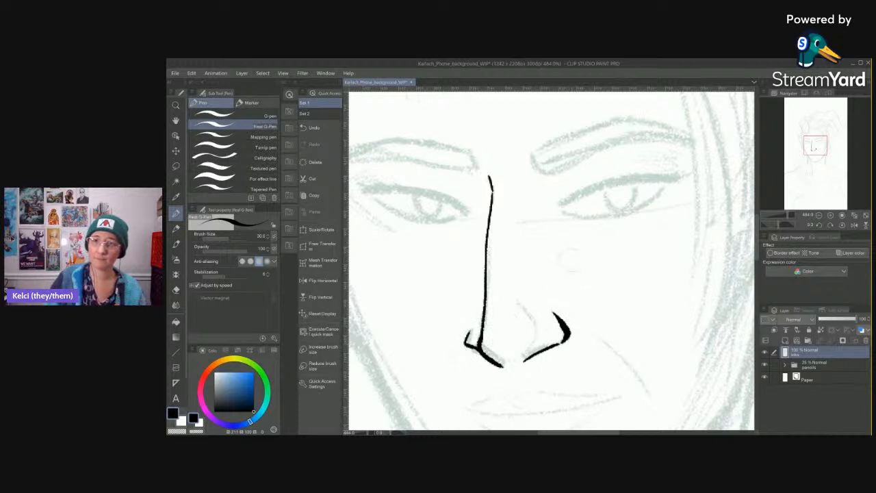
Ink both eyes over the faded sketch, tracing thick upper lids, thinner lower lids and the outlines of the irises and pupils.
{"action": "mouse_move", "coordinate": [554, 207]}
{"action": "left_mouse_down"}
{"action": "mouse_move", "coordinate": [622, 179]}
{"action": "mouse_move", "coordinate": [682, 177]}
{"action": "left_mouse_up"}
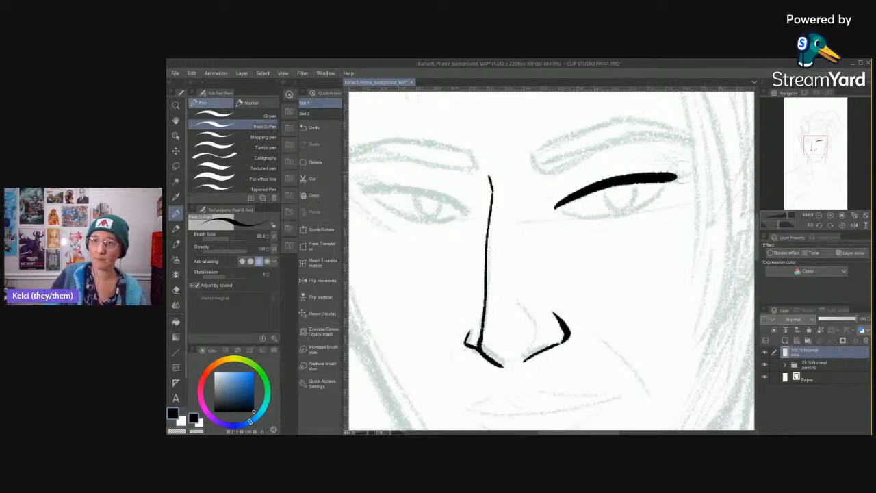
{"action": "mouse_move", "coordinate": [470, 212]}
{"action": "left_mouse_down"}
{"action": "mouse_move", "coordinate": [487, 230]}
{"action": "mouse_move", "coordinate": [451, 213]}
{"action": "mouse_move", "coordinate": [378, 208]}
{"action": "mouse_move", "coordinate": [404, 230]}
{"action": "mouse_move", "coordinate": [487, 234]}
{"action": "left_mouse_up"}
{"action": "mouse_move", "coordinate": [580, 230]}
{"action": "left_mouse_down"}
{"action": "mouse_move", "coordinate": [599, 234]}
{"action": "mouse_move", "coordinate": [677, 213]}
{"action": "mouse_move", "coordinate": [696, 197]}
{"action": "left_mouse_up"}
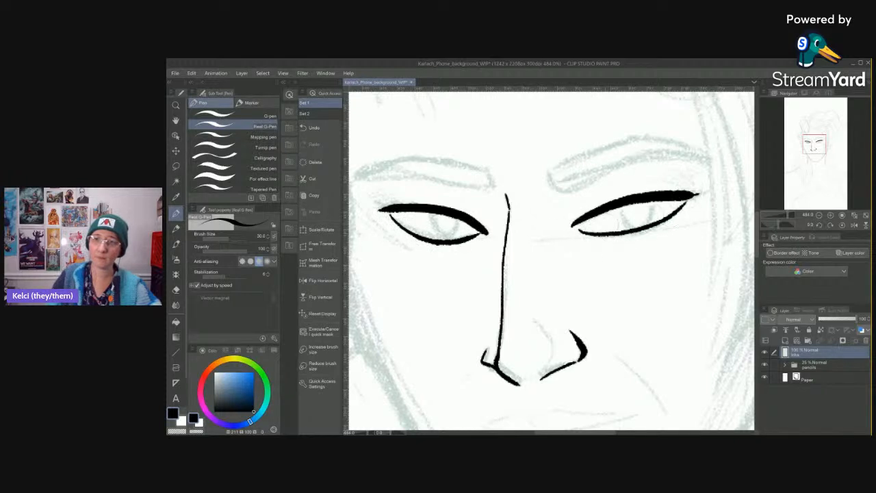
{"action": "mouse_move", "coordinate": [434, 217]}
{"action": "left_mouse_down"}
{"action": "mouse_move", "coordinate": [437, 231]}
{"action": "mouse_move", "coordinate": [454, 237]}
{"action": "mouse_move", "coordinate": [461, 220]}
{"action": "left_mouse_up"}
{"action": "mouse_move", "coordinate": [621, 204]}
{"action": "left_mouse_down"}
{"action": "mouse_move", "coordinate": [624, 222]}
{"action": "mouse_move", "coordinate": [647, 220]}
{"action": "mouse_move", "coordinate": [655, 203]}
{"action": "left_mouse_up"}
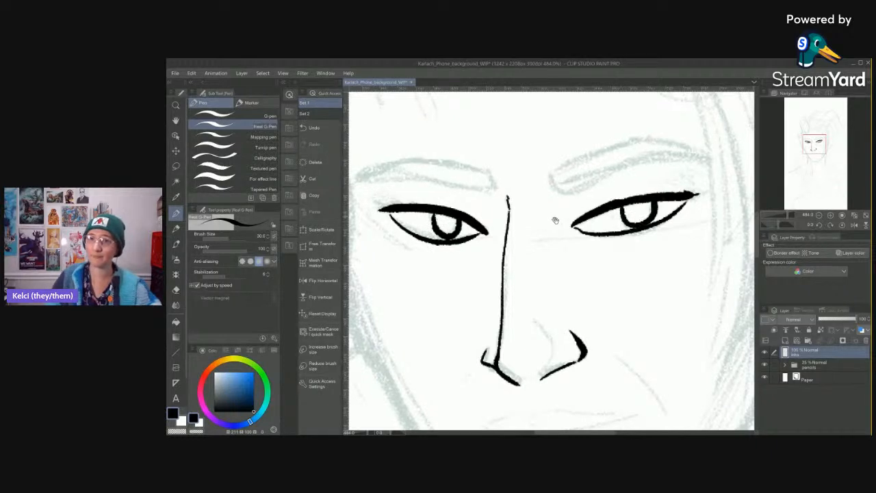
Reduce the pen size and ink the outline of the eyebrow left of the nose, closing its inner end with a slanted stroke.
{"action": "left_click_drag", "start_coordinate": [549, 216], "coordinate": [589, 249]}
{"action": "key", "text": "bracketleft"}
{"action": "key", "text": "bracketleft"}
{"action": "mouse_move", "coordinate": [532, 220]}
{"action": "left_mouse_down"}
{"action": "mouse_move", "coordinate": [443, 204]}
{"action": "mouse_move", "coordinate": [394, 212]}
{"action": "left_mouse_up"}
{"action": "left_click_drag", "start_coordinate": [533, 219], "coordinate": [523, 201]}
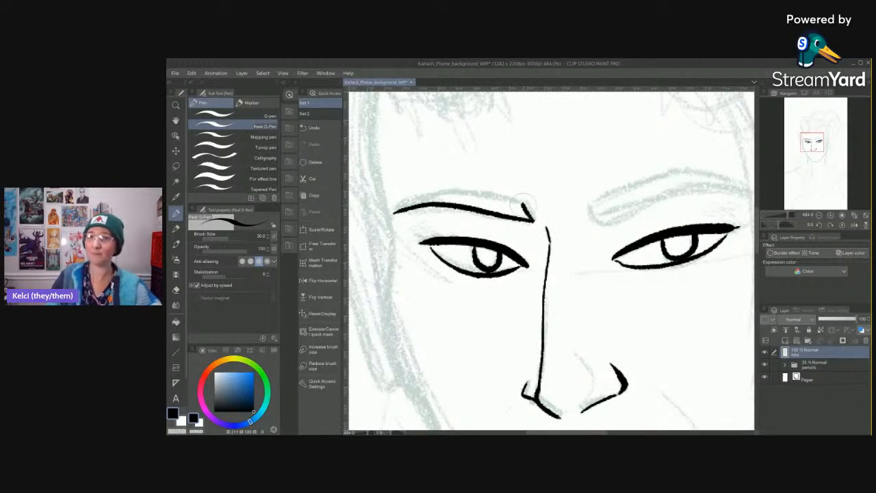
{"action": "mouse_move", "coordinate": [525, 205]}
{"action": "left_mouse_down"}
{"action": "mouse_move", "coordinate": [428, 193]}
{"action": "mouse_move", "coordinate": [442, 183]}
{"action": "mouse_move", "coordinate": [401, 205]}
{"action": "left_mouse_up"}
Ink the eyebrow right of the nose with a thick curved lower edge and a thinner upper edge following the sketch.
{"action": "left_click_drag", "start_coordinate": [622, 213], "coordinate": [547, 205]}
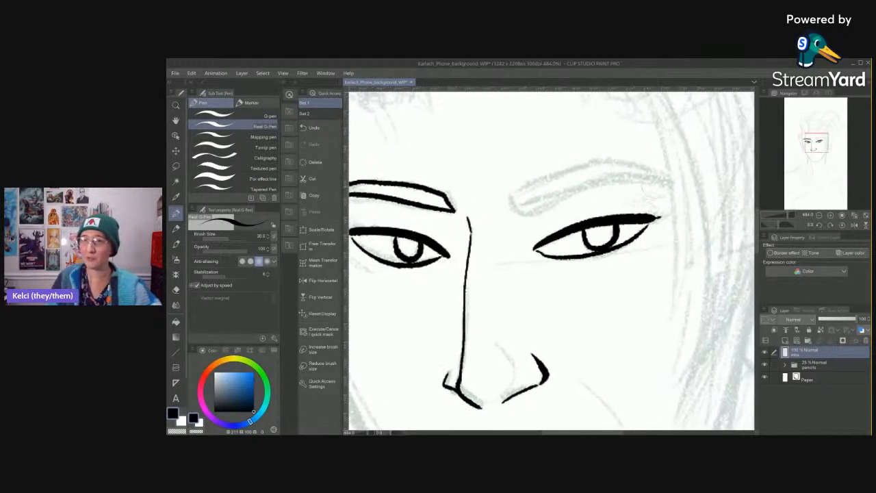
{"action": "mouse_move", "coordinate": [677, 185]}
{"action": "left_mouse_down"}
{"action": "mouse_move", "coordinate": [602, 179]}
{"action": "mouse_move", "coordinate": [527, 204]}
{"action": "left_mouse_up"}
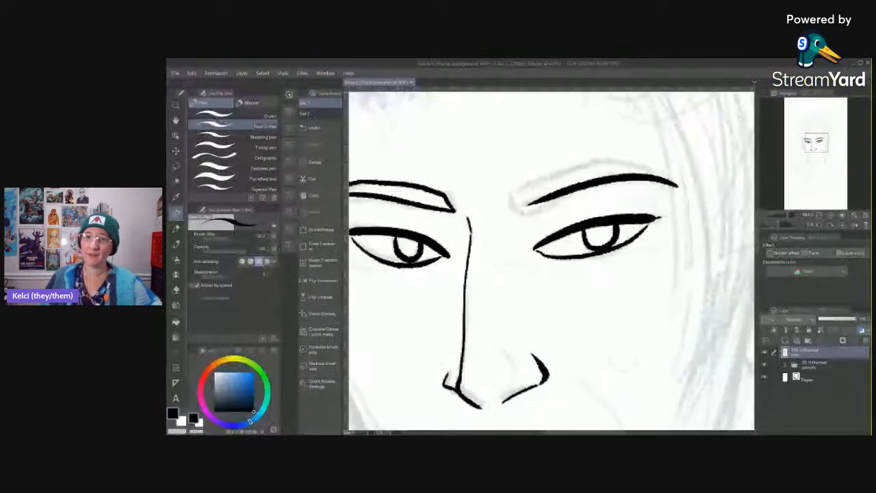
{"action": "left_click_drag", "start_coordinate": [492, 224], "coordinate": [513, 234]}
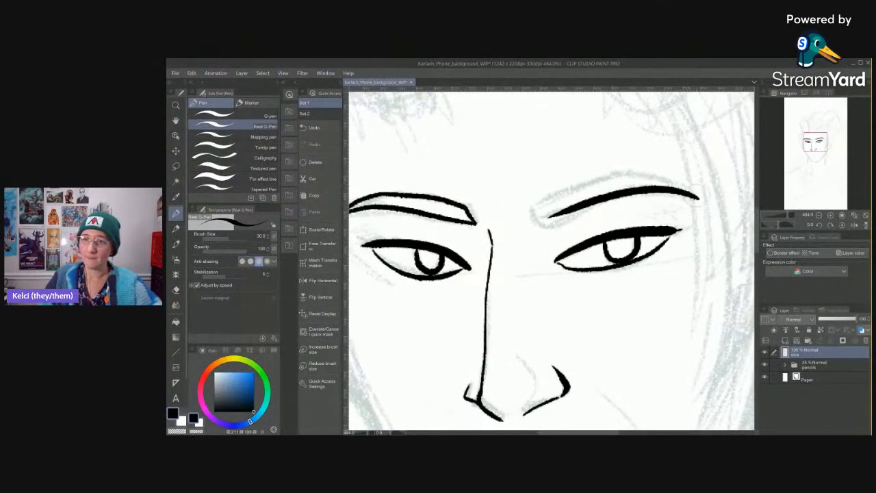
{"action": "mouse_move", "coordinate": [704, 195]}
{"action": "left_mouse_down"}
{"action": "mouse_move", "coordinate": [647, 171]}
{"action": "mouse_move", "coordinate": [532, 204]}
{"action": "mouse_move", "coordinate": [551, 215]}
{"action": "left_mouse_up"}
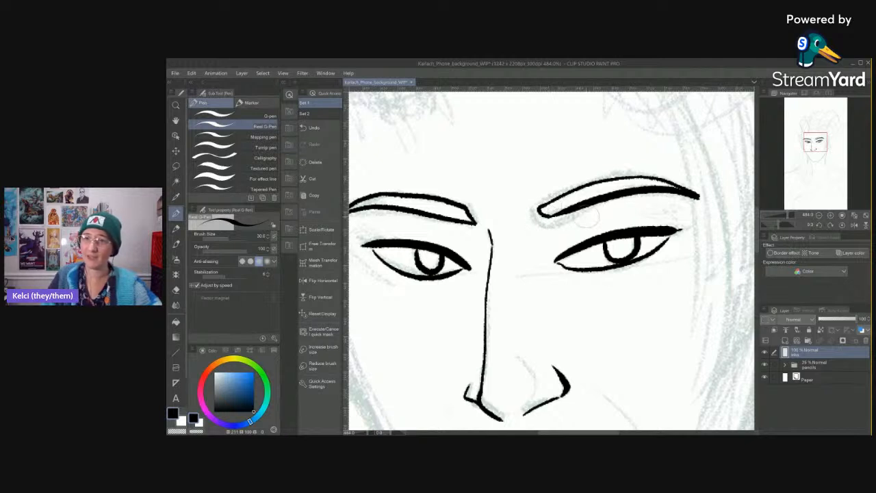
Redo the inner end of the right eyebrow, replacing the rounded tip with a short slanted stroke joining its upper and lower edges.
{"action": "key", "text": "ctrl+z"}
{"action": "key", "text": "ctrl+z"}
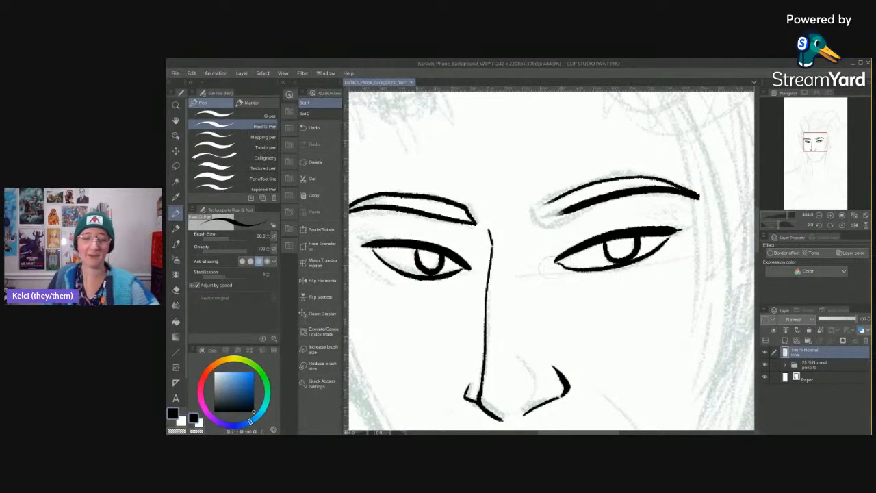
{"action": "key", "text": "e"}
{"action": "left_click", "coordinate": [242, 119]}
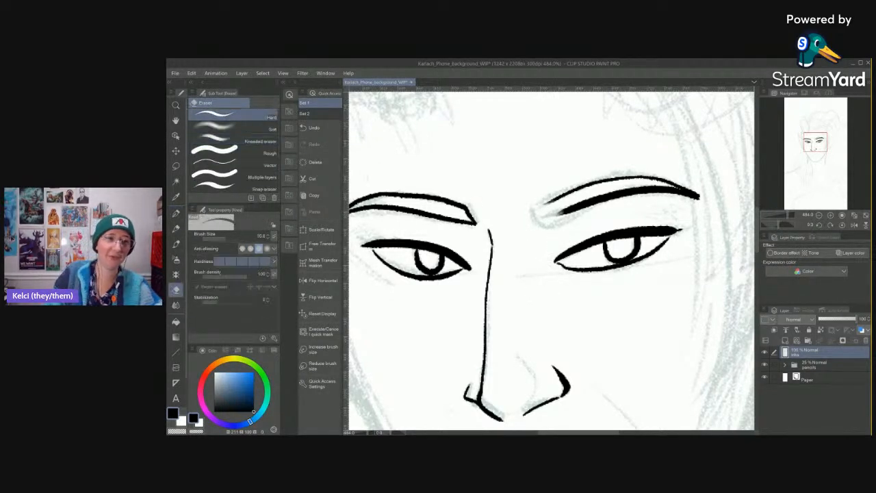
{"action": "key", "text": "p"}
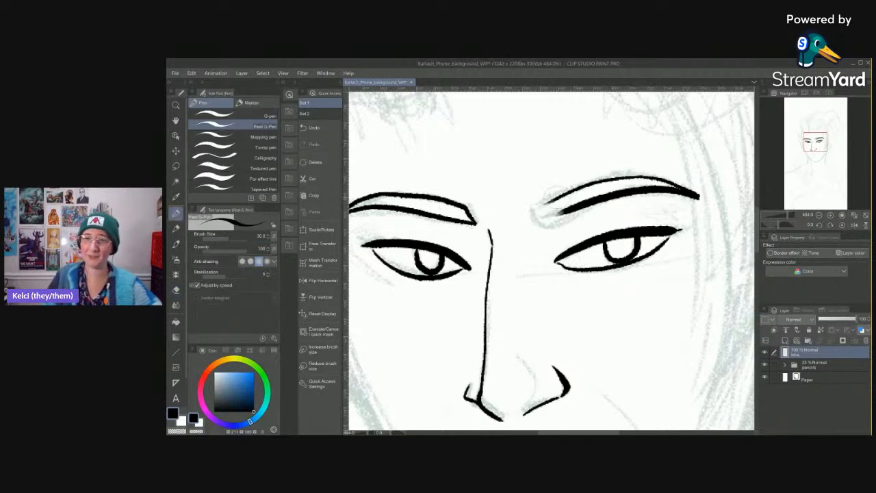
{"action": "mouse_move", "coordinate": [565, 197]}
{"action": "left_mouse_down"}
{"action": "mouse_move", "coordinate": [534, 207]}
{"action": "mouse_move", "coordinate": [537, 218]}
{"action": "mouse_move", "coordinate": [562, 212]}
{"action": "left_mouse_up"}
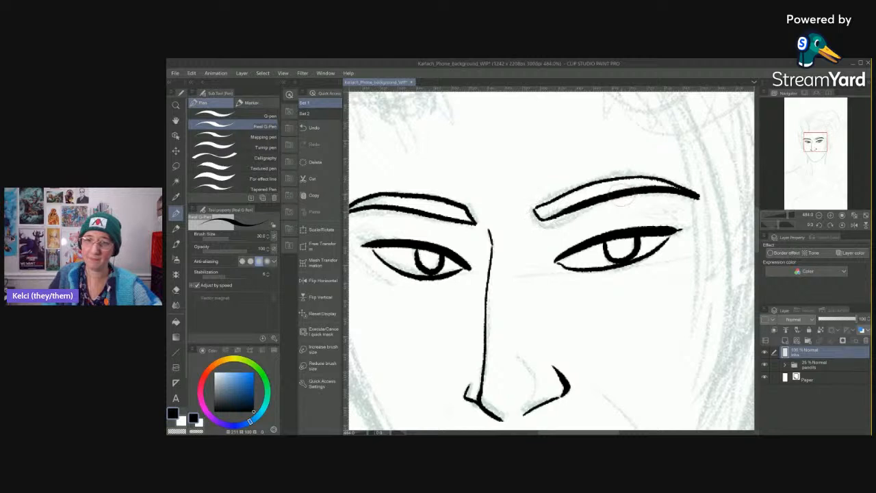
{"action": "left_click_drag", "start_coordinate": [618, 211], "coordinate": [589, 224]}
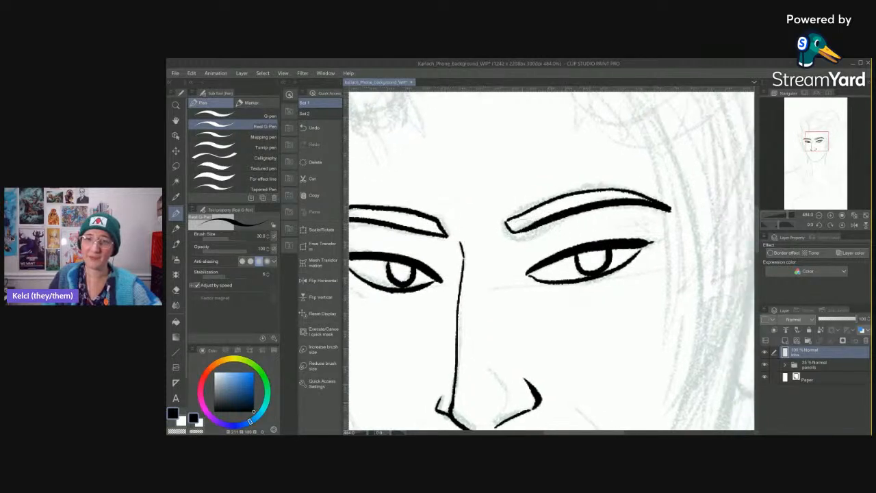
{"action": "left_click_drag", "start_coordinate": [514, 232], "coordinate": [500, 221]}
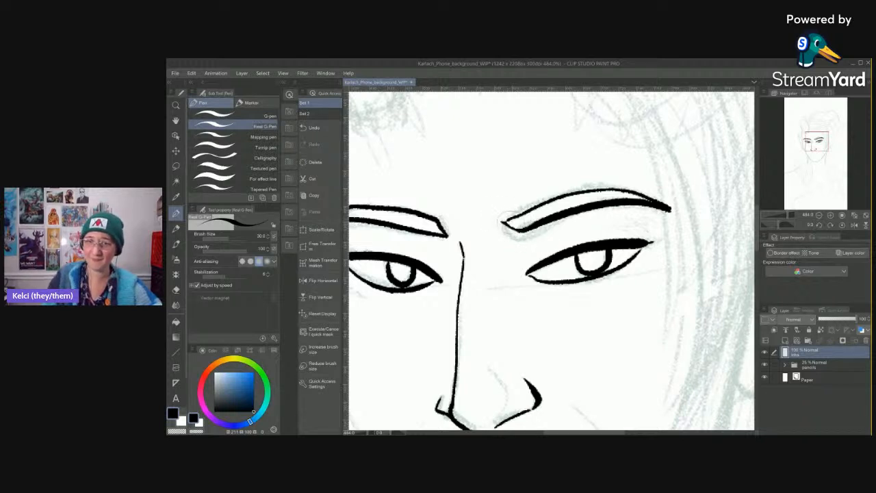
{"action": "key", "text": "ctrl+z"}
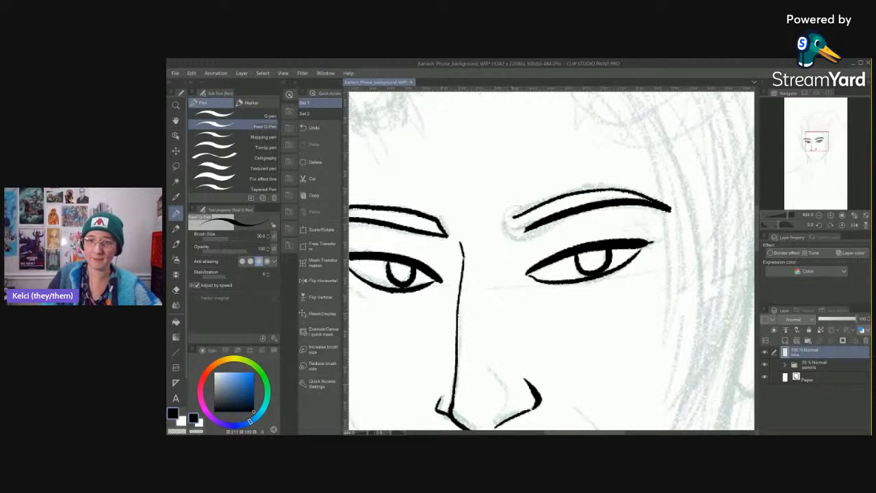
{"action": "left_click_drag", "start_coordinate": [515, 216], "coordinate": [509, 235]}
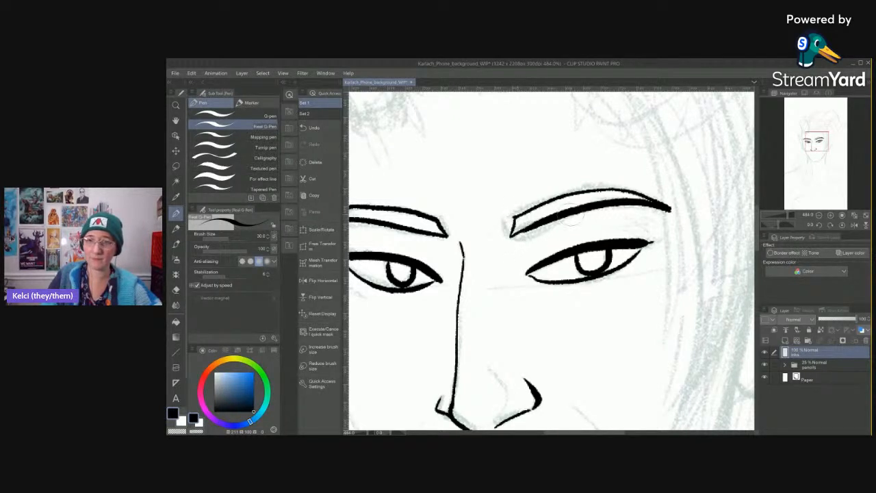
Load the 350px-Karlach_headshot_1.0 image from the Reference Art folder's Fandoms, Baldur's Gate 3 subfolder into the Sub View as a reference.
{"action": "left_click_drag", "start_coordinate": [571, 221], "coordinate": [650, 229]}
{"action": "left_click_drag", "start_coordinate": [575, 213], "coordinate": [584, 363]}
{"action": "left_click_drag", "start_coordinate": [556, 265], "coordinate": [572, 283]}
{"action": "left_click", "coordinate": [805, 93]}
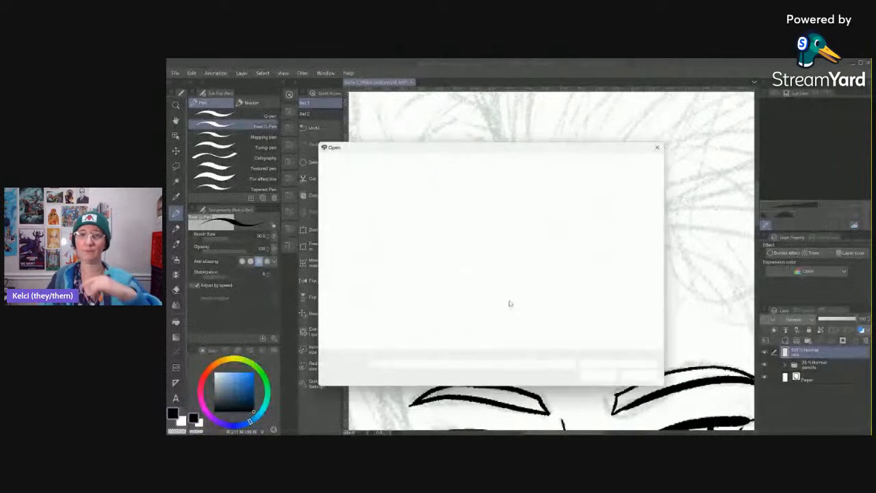
{"action": "left_click", "coordinate": [363, 259]}
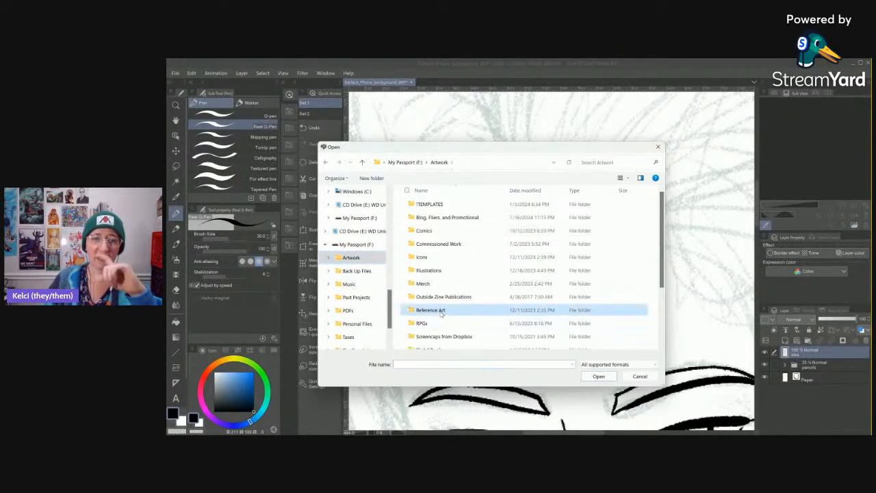
{"action": "double_click", "coordinate": [442, 312]}
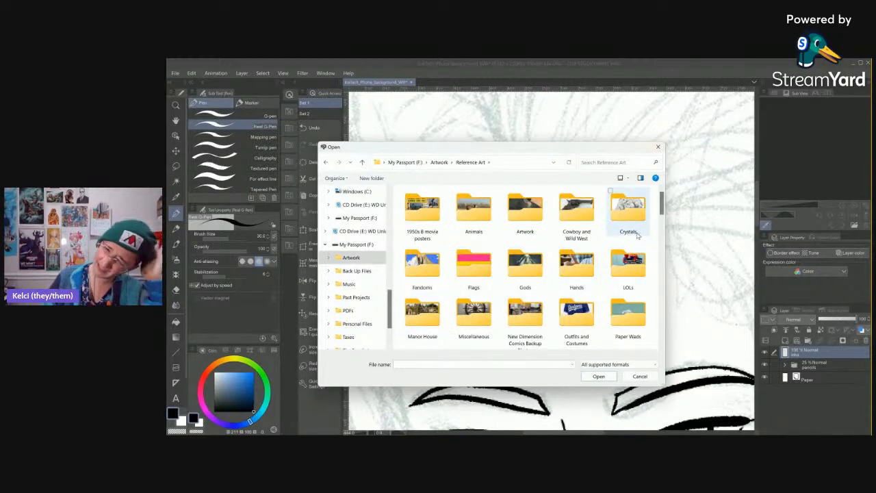
{"action": "key", "text": "Escape"}
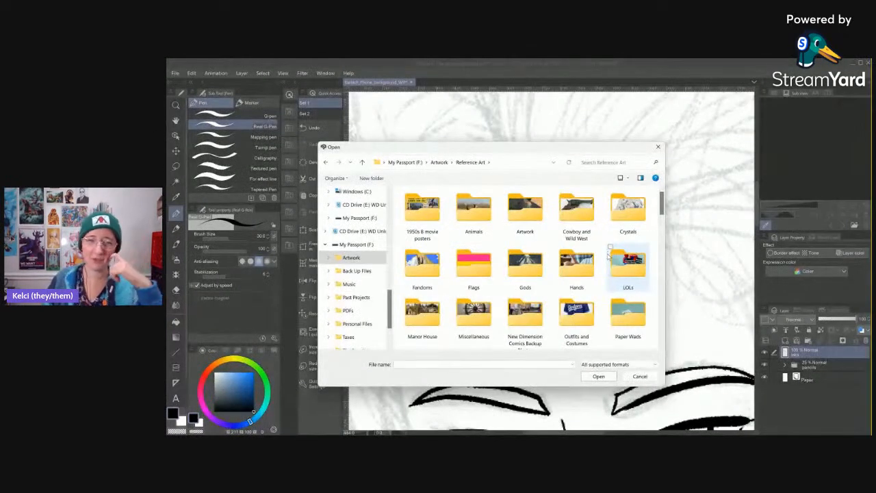
{"action": "mouse_move", "coordinate": [662, 203]}
{"action": "left_mouse_down"}
{"action": "mouse_move", "coordinate": [663, 216]}
{"action": "mouse_move", "coordinate": [663, 204]}
{"action": "left_mouse_up"}
{"action": "double_click", "coordinate": [438, 250]}
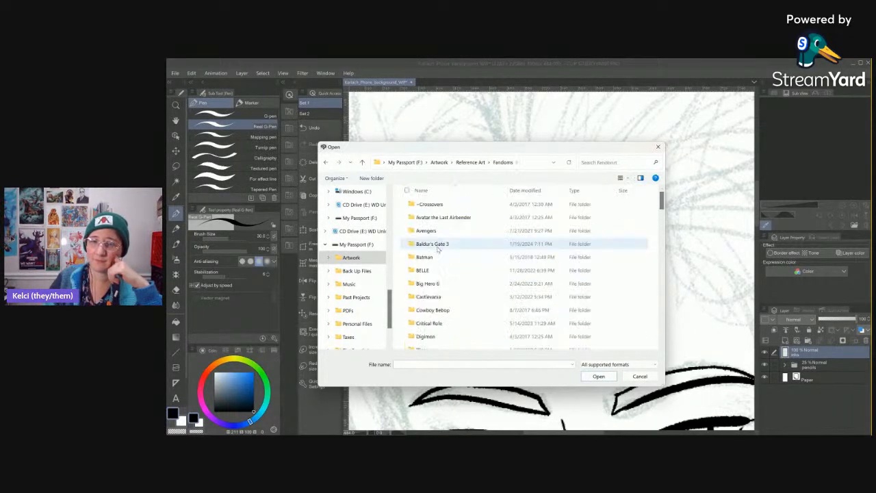
{"action": "key", "text": "Escape"}
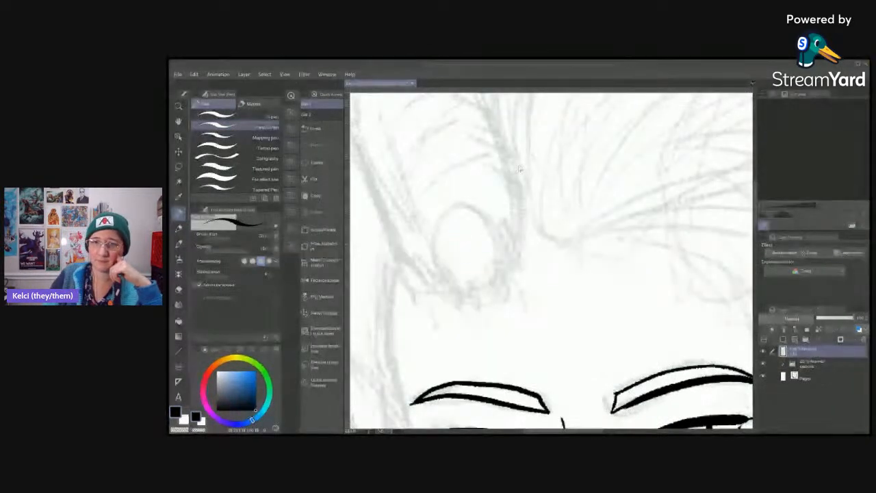
{"action": "left_click", "coordinate": [438, 245]}
{"action": "double_click", "coordinate": [438, 245]}
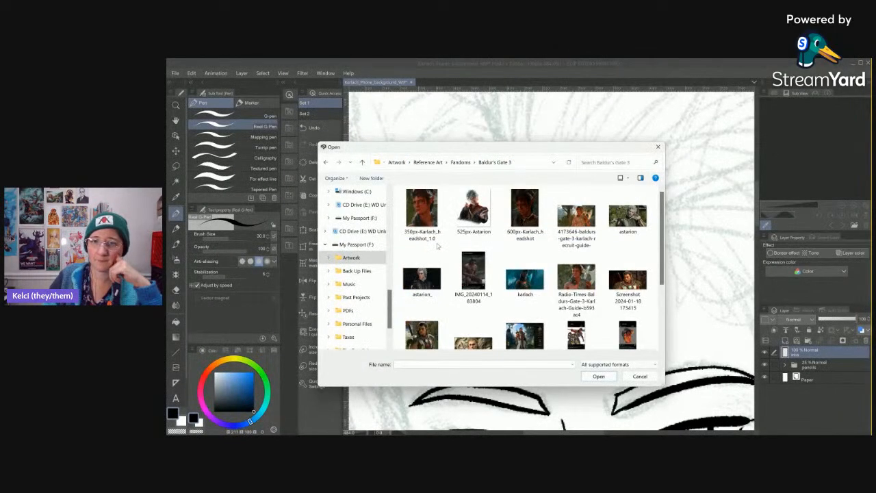
{"action": "left_click", "coordinate": [418, 221]}
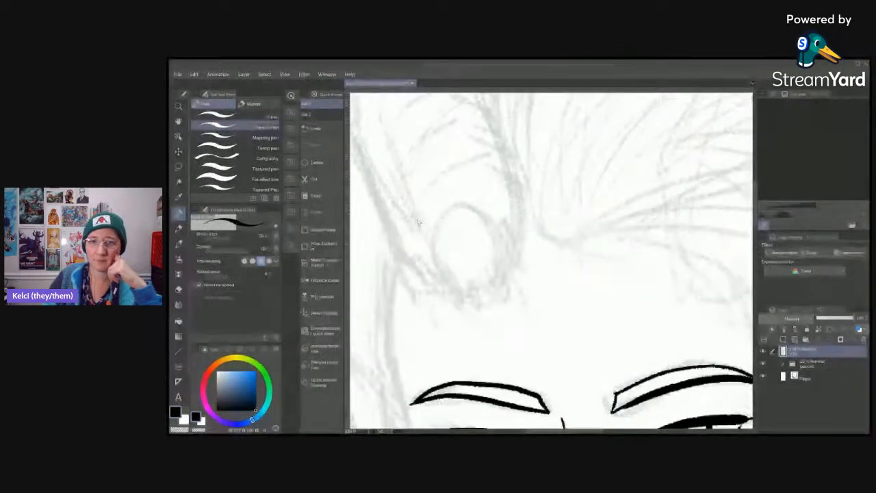
{"action": "left_click", "coordinate": [598, 376]}
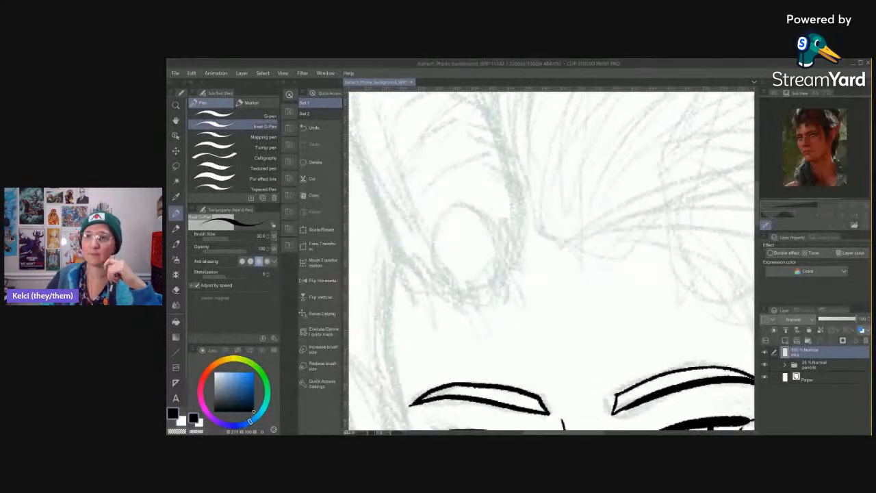
Ink a row of pointed oval scales around the base of the left horn, using the horn area of the reference image as guide.
{"action": "scroll", "coordinate": [790, 168], "scroll_direction": "up", "scroll_amount": 6}
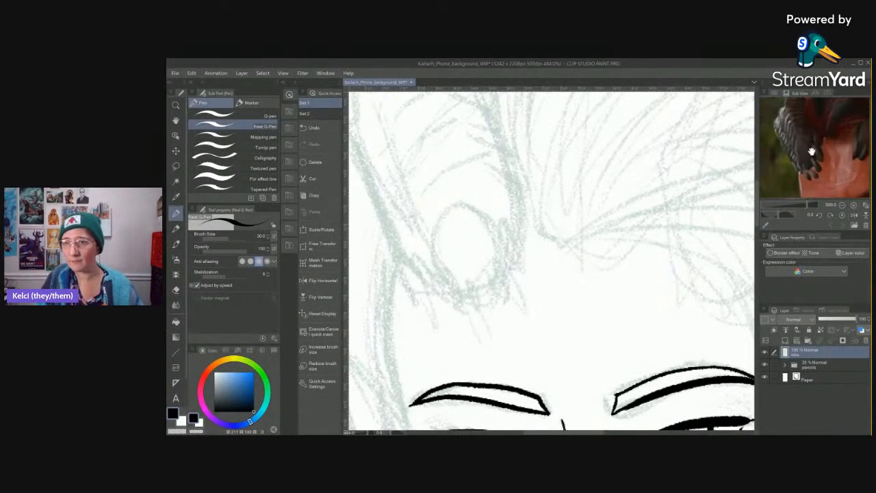
{"action": "left_click_drag", "start_coordinate": [828, 177], "coordinate": [822, 186]}
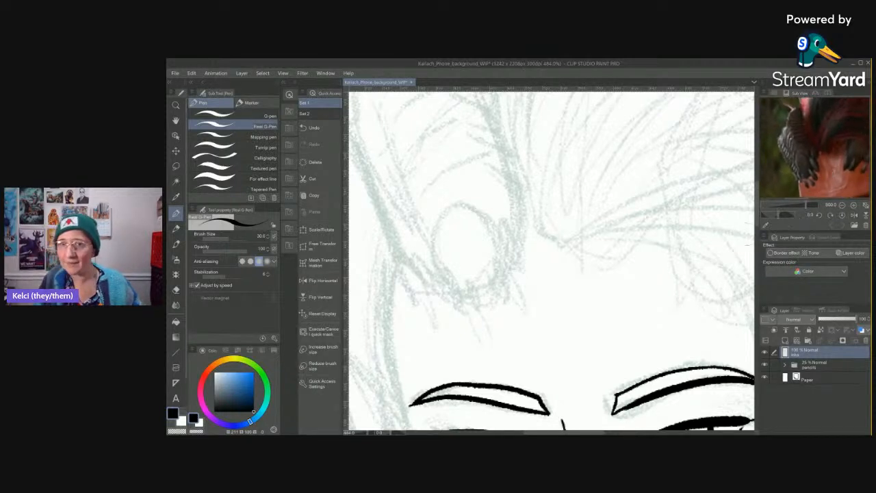
{"action": "scroll", "coordinate": [586, 236], "scroll_direction": "down", "scroll_amount": 2}
{"action": "scroll", "coordinate": [601, 233], "scroll_direction": "up", "scroll_amount": 1}
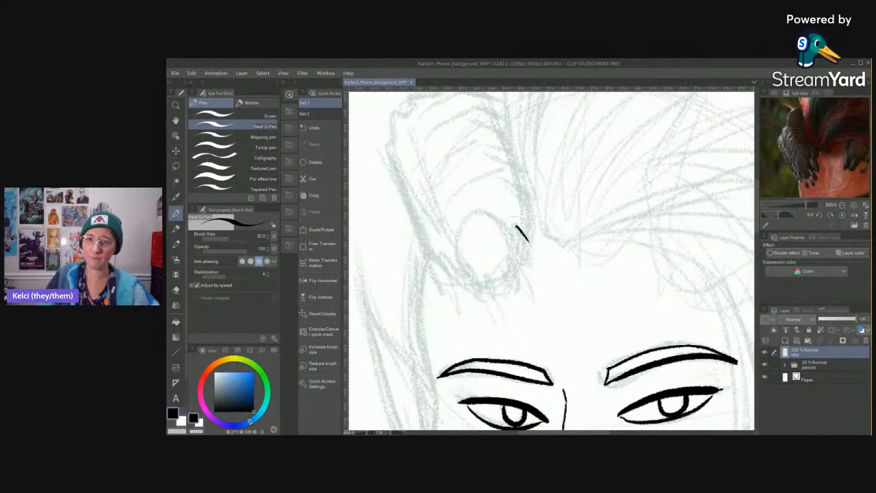
{"action": "mouse_move", "coordinate": [513, 226]}
{"action": "left_mouse_down"}
{"action": "mouse_move", "coordinate": [536, 270]}
{"action": "mouse_move", "coordinate": [516, 229]}
{"action": "mouse_move", "coordinate": [524, 273]}
{"action": "mouse_move", "coordinate": [501, 259]}
{"action": "mouse_move", "coordinate": [512, 282]}
{"action": "mouse_move", "coordinate": [494, 318]}
{"action": "mouse_move", "coordinate": [482, 287]}
{"action": "mouse_move", "coordinate": [468, 301]}
{"action": "mouse_move", "coordinate": [455, 261]}
{"action": "mouse_move", "coordinate": [464, 301]}
{"action": "left_mouse_up"}
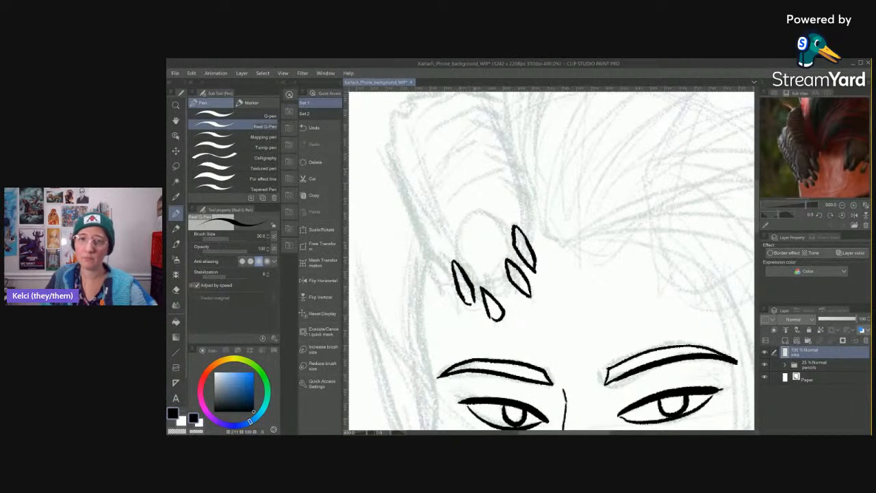
{"action": "mouse_move", "coordinate": [441, 290]}
{"action": "left_mouse_down"}
{"action": "mouse_move", "coordinate": [431, 254]}
{"action": "mouse_move", "coordinate": [452, 303]}
{"action": "left_mouse_up"}
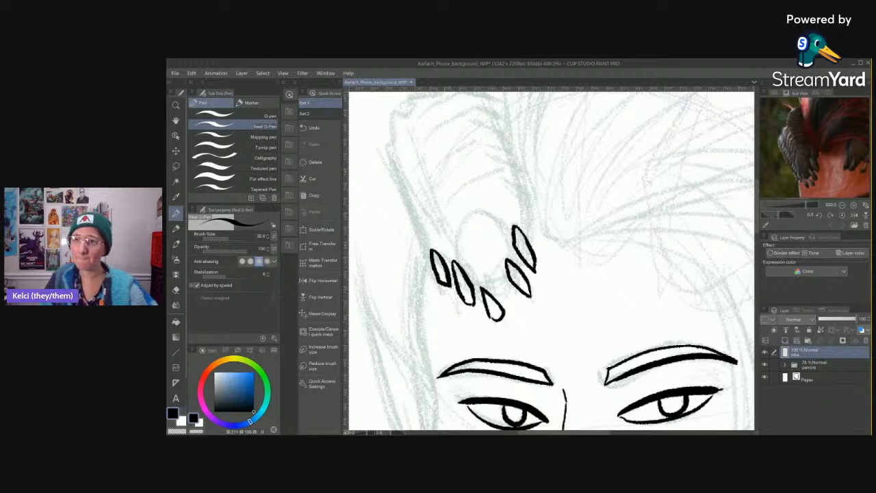
{"action": "mouse_move", "coordinate": [430, 266]}
{"action": "left_mouse_down"}
{"action": "mouse_move", "coordinate": [414, 233]}
{"action": "mouse_move", "coordinate": [425, 249]}
{"action": "left_mouse_up"}
{"action": "mouse_move", "coordinate": [485, 264]}
{"action": "left_mouse_down"}
{"action": "mouse_move", "coordinate": [488, 284]}
{"action": "mouse_move", "coordinate": [476, 303]}
{"action": "mouse_move", "coordinate": [482, 320]}
{"action": "mouse_move", "coordinate": [522, 309]}
{"action": "left_mouse_up"}
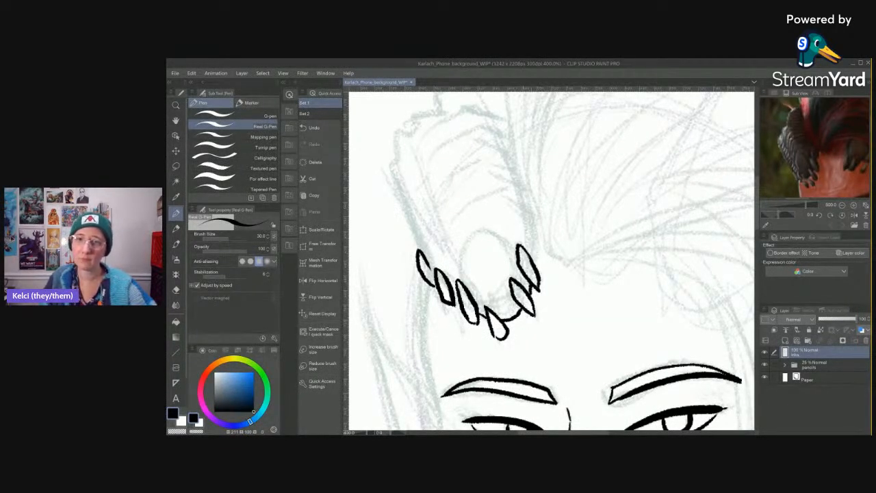
Ink the left broken horn above the scales with its thick side edges, jagged top, thin central ridge line and pointed arch at the base.
{"action": "left_click_drag", "start_coordinate": [520, 288], "coordinate": [525, 343]}
{"action": "left_click_drag", "start_coordinate": [824, 140], "coordinate": [826, 162]}
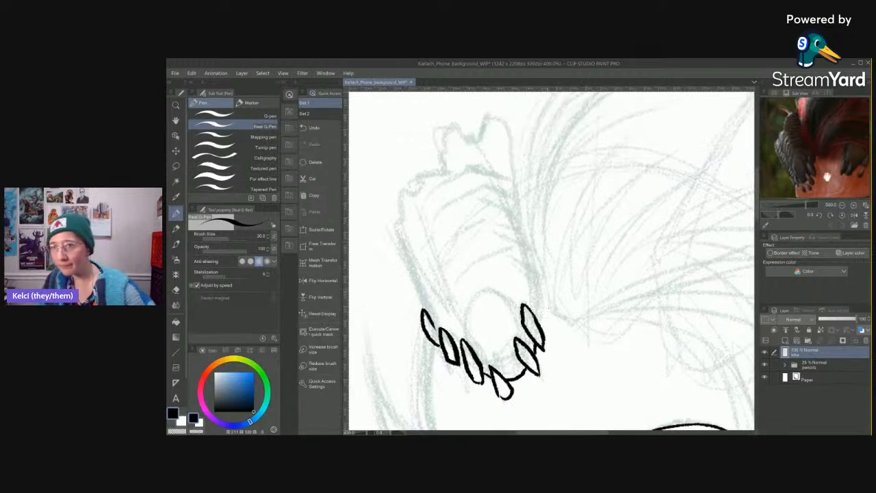
{"action": "mouse_move", "coordinate": [477, 141]}
{"action": "left_mouse_down"}
{"action": "mouse_move", "coordinate": [493, 112]}
{"action": "mouse_move", "coordinate": [513, 137]}
{"action": "mouse_move", "coordinate": [513, 198]}
{"action": "mouse_move", "coordinate": [540, 319]}
{"action": "left_mouse_up"}
{"action": "mouse_move", "coordinate": [468, 147]}
{"action": "left_mouse_down"}
{"action": "mouse_move", "coordinate": [488, 247]}
{"action": "mouse_move", "coordinate": [510, 295]}
{"action": "left_mouse_up"}
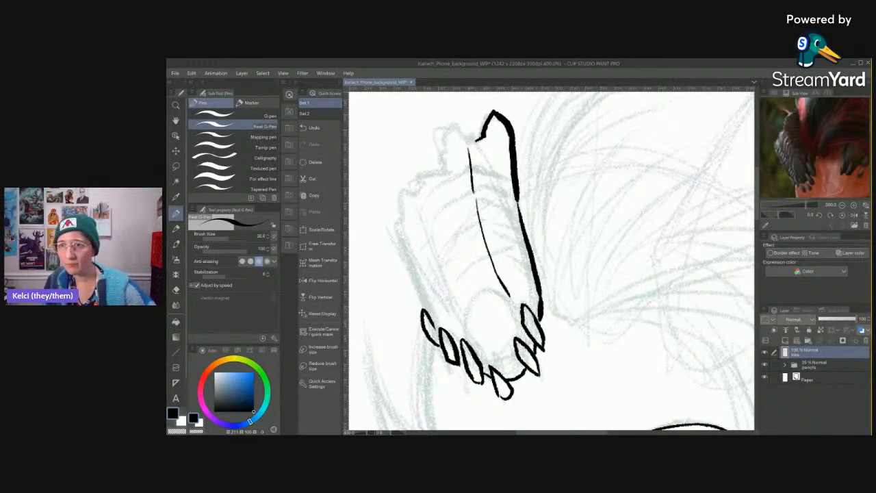
{"action": "mouse_move", "coordinate": [460, 341]}
{"action": "left_mouse_down"}
{"action": "mouse_move", "coordinate": [479, 281]}
{"action": "mouse_move", "coordinate": [496, 277]}
{"action": "mouse_move", "coordinate": [520, 322]}
{"action": "left_mouse_up"}
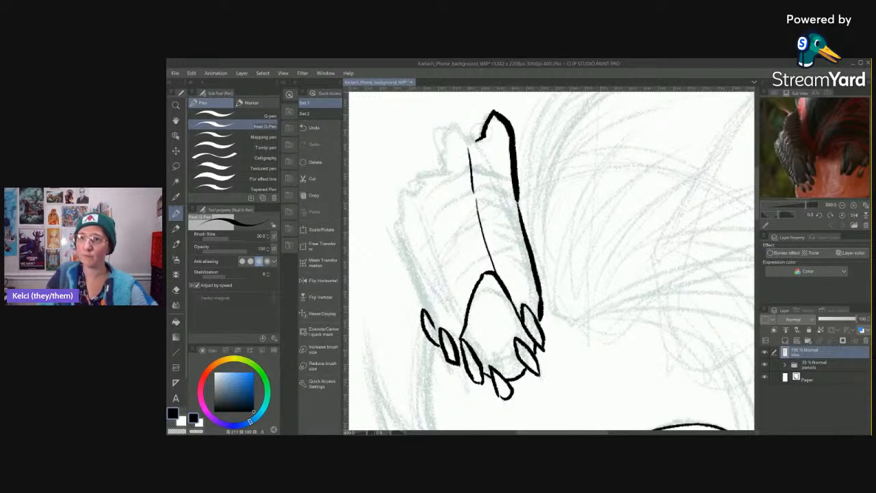
{"action": "mouse_move", "coordinate": [477, 142]}
{"action": "left_mouse_down"}
{"action": "mouse_move", "coordinate": [435, 124]}
{"action": "mouse_move", "coordinate": [434, 174]}
{"action": "mouse_move", "coordinate": [415, 179]}
{"action": "mouse_move", "coordinate": [393, 219]}
{"action": "mouse_move", "coordinate": [391, 238]}
{"action": "mouse_move", "coordinate": [424, 312]}
{"action": "left_mouse_up"}
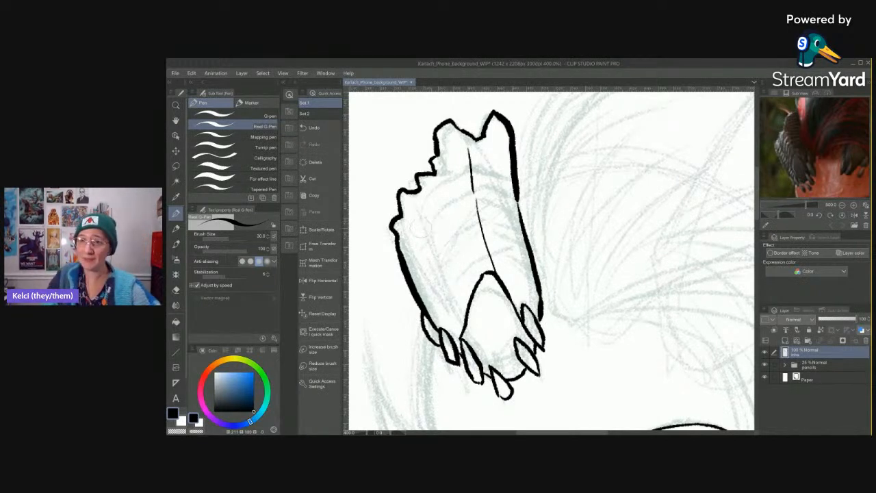
Ink a long ridge line along the horn's left side and paired curved strokes branching down from its central ridge line.
{"action": "left_click_drag", "start_coordinate": [417, 204], "coordinate": [452, 318]}
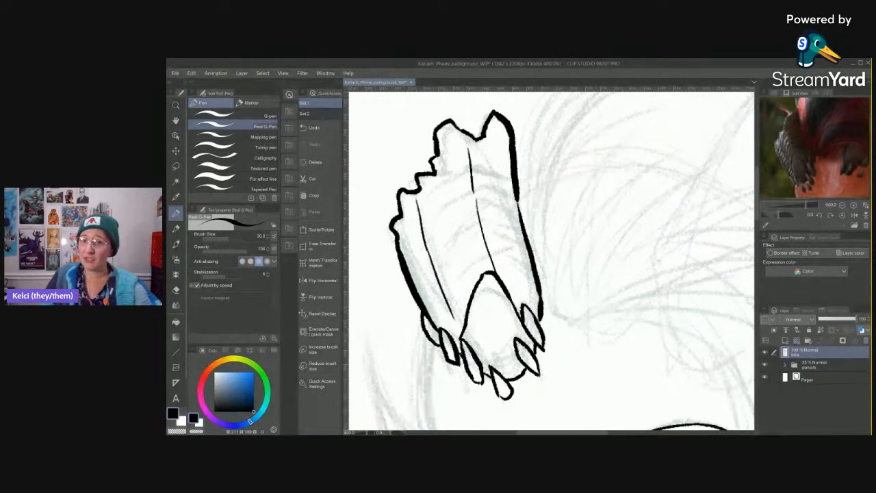
{"action": "left_click_drag", "start_coordinate": [575, 293], "coordinate": [560, 269]}
{"action": "left_click_drag", "start_coordinate": [494, 175], "coordinate": [503, 205]}
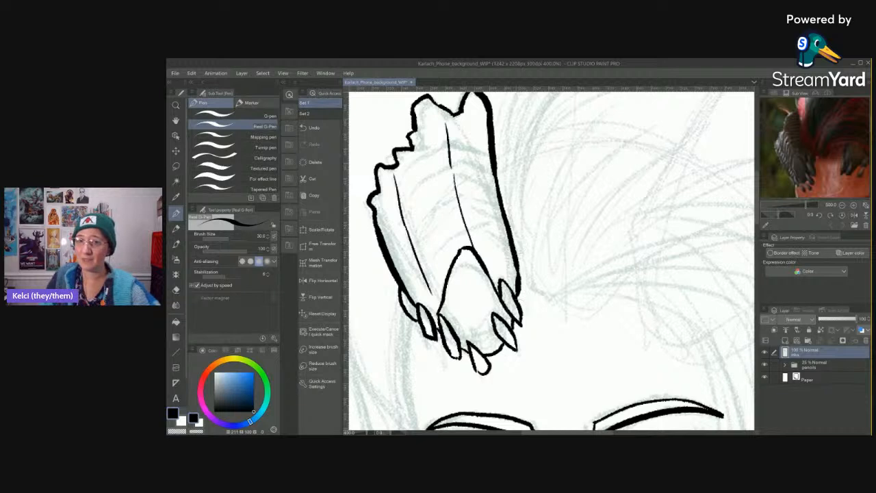
{"action": "left_click_drag", "start_coordinate": [462, 301], "coordinate": [478, 352]}
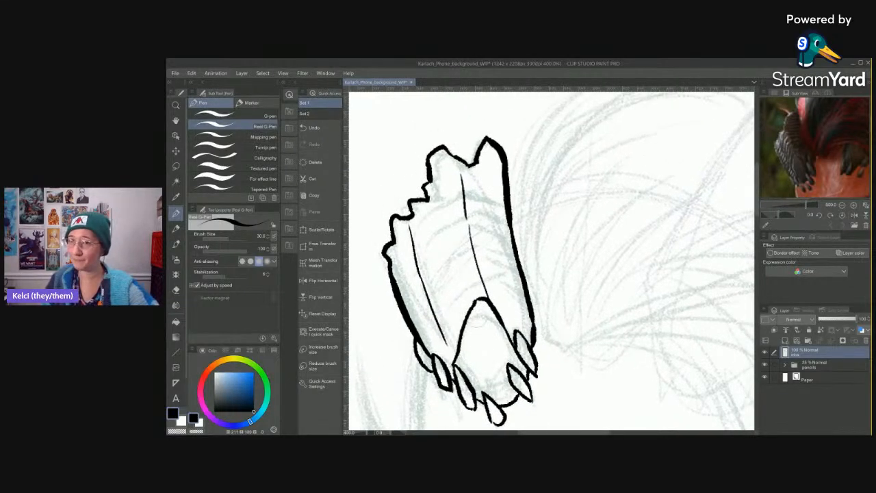
{"action": "mouse_move", "coordinate": [439, 301]}
{"action": "left_mouse_down"}
{"action": "mouse_move", "coordinate": [472, 250]}
{"action": "mouse_move", "coordinate": [489, 256]}
{"action": "mouse_move", "coordinate": [512, 287]}
{"action": "left_mouse_up"}
{"action": "mouse_move", "coordinate": [435, 273]}
{"action": "left_mouse_down"}
{"action": "mouse_move", "coordinate": [482, 229]}
{"action": "mouse_move", "coordinate": [515, 258]}
{"action": "left_mouse_up"}
{"action": "mouse_move", "coordinate": [431, 245]}
{"action": "left_mouse_down"}
{"action": "mouse_move", "coordinate": [457, 211]}
{"action": "mouse_move", "coordinate": [506, 230]}
{"action": "left_mouse_up"}
{"action": "mouse_move", "coordinate": [431, 227]}
{"action": "left_mouse_down"}
{"action": "mouse_move", "coordinate": [460, 176]}
{"action": "mouse_move", "coordinate": [505, 209]}
{"action": "left_mouse_up"}
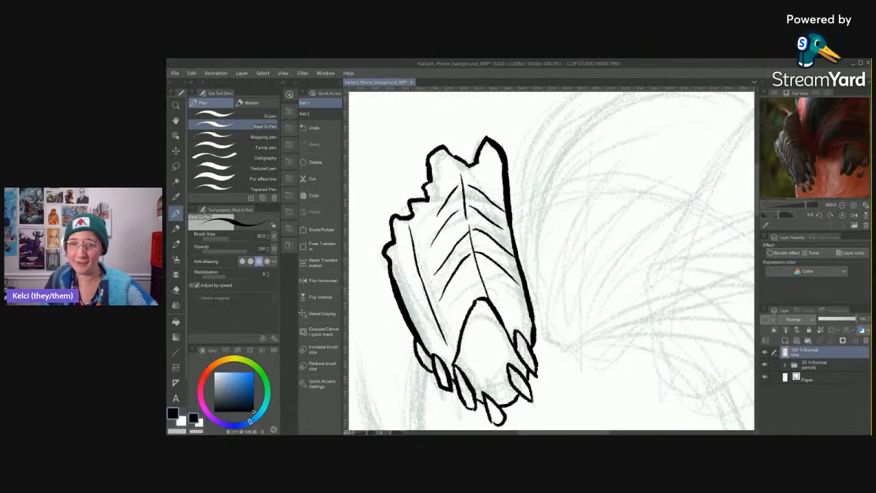
{"action": "mouse_move", "coordinate": [483, 278]}
{"action": "left_mouse_down"}
{"action": "mouse_move", "coordinate": [454, 296]}
{"action": "mouse_move", "coordinate": [452, 316]}
{"action": "left_mouse_up"}
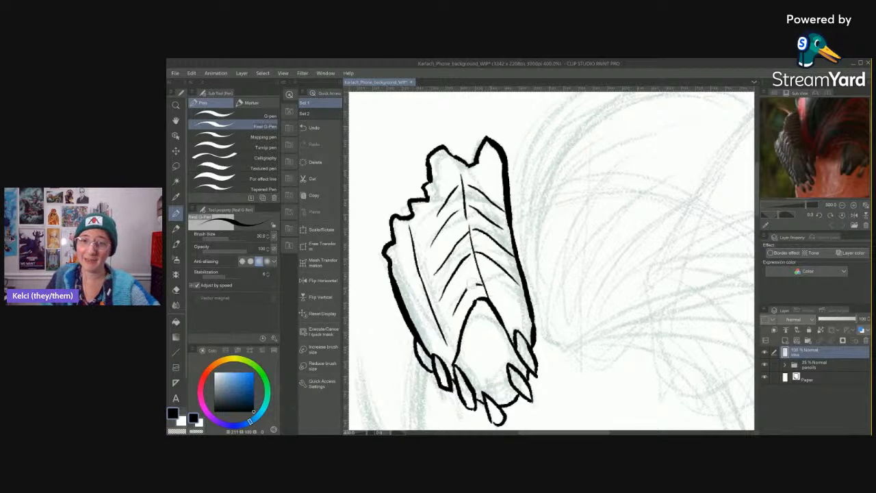
{"action": "key", "text": "ctrl+z"}
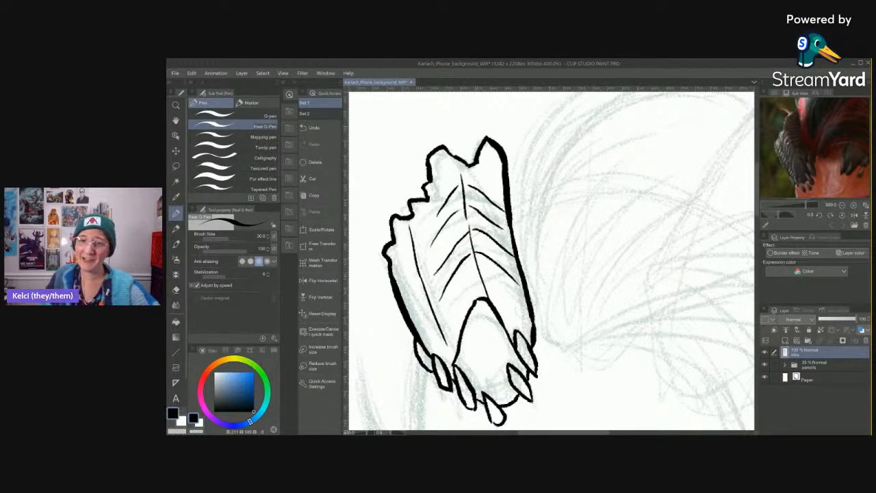
{"action": "mouse_move", "coordinate": [523, 305]}
{"action": "left_mouse_down"}
{"action": "mouse_move", "coordinate": [486, 266]}
{"action": "mouse_move", "coordinate": [448, 307]}
{"action": "left_mouse_up"}
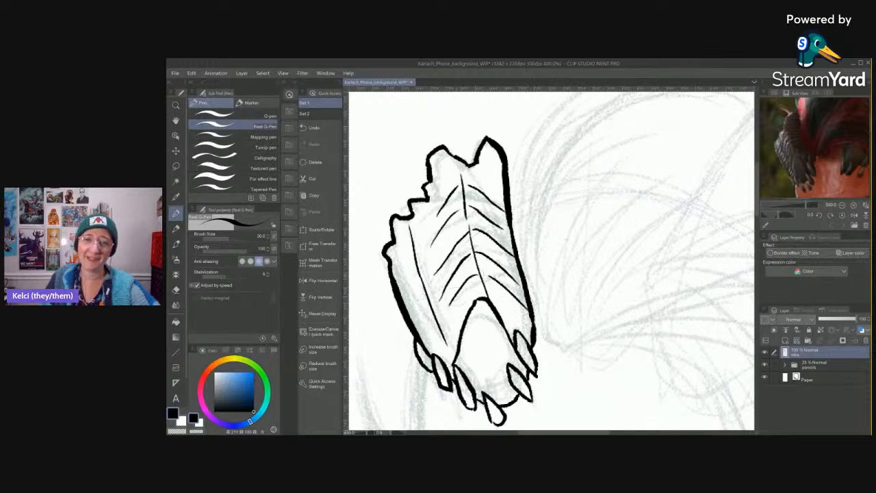
Ink a row of short slanted texture strokes along the horn's left side ridge line.
{"action": "mouse_move", "coordinate": [424, 232]}
{"action": "left_mouse_down"}
{"action": "mouse_move", "coordinate": [401, 256]}
{"action": "mouse_move", "coordinate": [412, 261]}
{"action": "left_mouse_up"}
{"action": "mouse_move", "coordinate": [415, 255]}
{"action": "left_mouse_down"}
{"action": "mouse_move", "coordinate": [405, 270]}
{"action": "mouse_move", "coordinate": [408, 291]}
{"action": "left_mouse_up"}
{"action": "mouse_move", "coordinate": [427, 285]}
{"action": "left_mouse_down"}
{"action": "mouse_move", "coordinate": [409, 267]}
{"action": "mouse_move", "coordinate": [420, 311]}
{"action": "left_mouse_up"}
{"action": "mouse_move", "coordinate": [432, 299]}
{"action": "left_mouse_down"}
{"action": "mouse_move", "coordinate": [420, 318]}
{"action": "mouse_move", "coordinate": [432, 355]}
{"action": "left_mouse_up"}
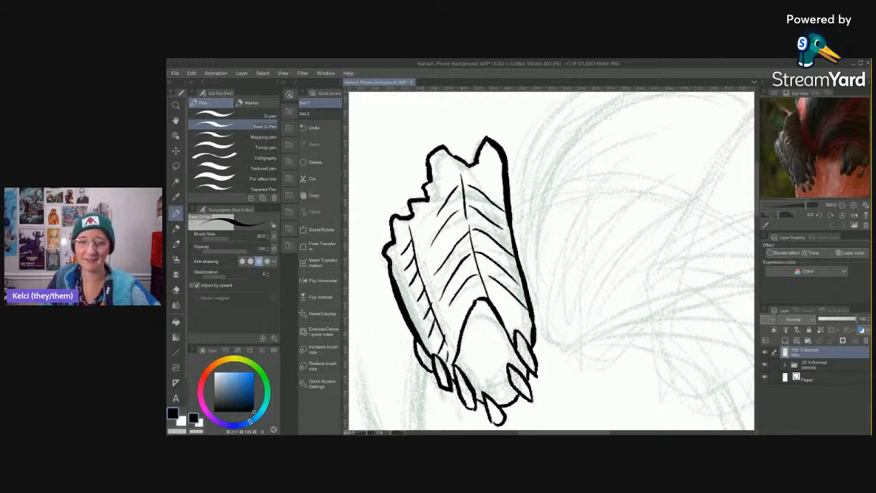
Ink the left edge of the face from the horn's base scales down past the eyebrow and eye to the lower cheek.
{"action": "scroll", "coordinate": [582, 348], "scroll_direction": "down", "scroll_amount": 5}
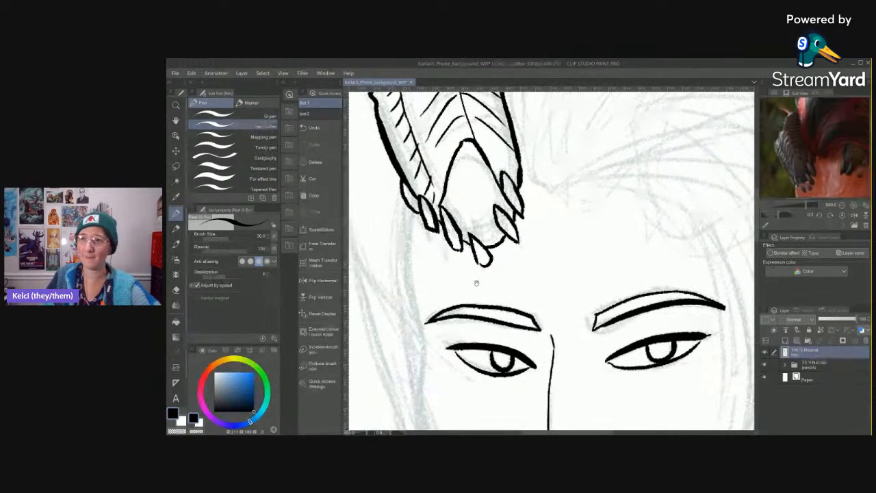
{"action": "scroll", "coordinate": [476, 282], "scroll_direction": "down", "scroll_amount": 1}
{"action": "mouse_move", "coordinate": [827, 152]}
{"action": "left_mouse_down"}
{"action": "mouse_move", "coordinate": [810, 112]}
{"action": "mouse_move", "coordinate": [816, 129]}
{"action": "mouse_move", "coordinate": [795, 116]}
{"action": "mouse_move", "coordinate": [819, 113]}
{"action": "mouse_move", "coordinate": [828, 177]}
{"action": "mouse_move", "coordinate": [828, 158]}
{"action": "left_mouse_up"}
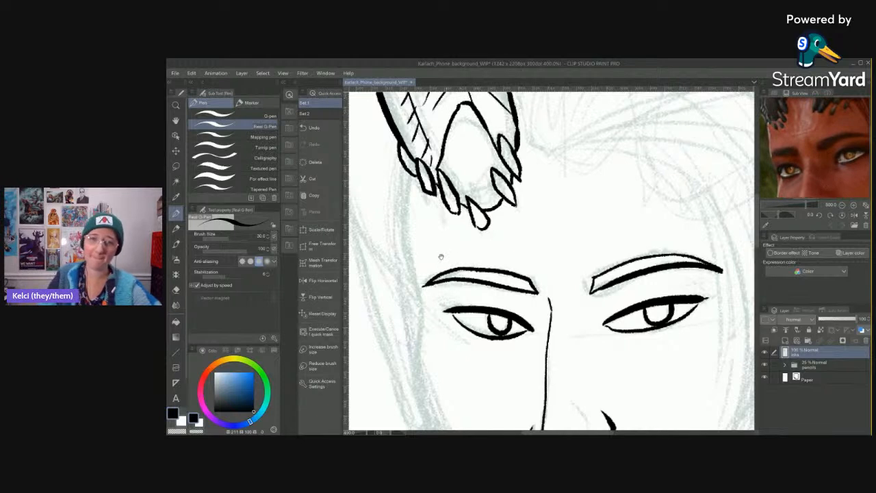
{"action": "scroll", "coordinate": [440, 259], "scroll_direction": "down", "scroll_amount": 1}
{"action": "left_click_drag", "start_coordinate": [399, 136], "coordinate": [410, 251]}
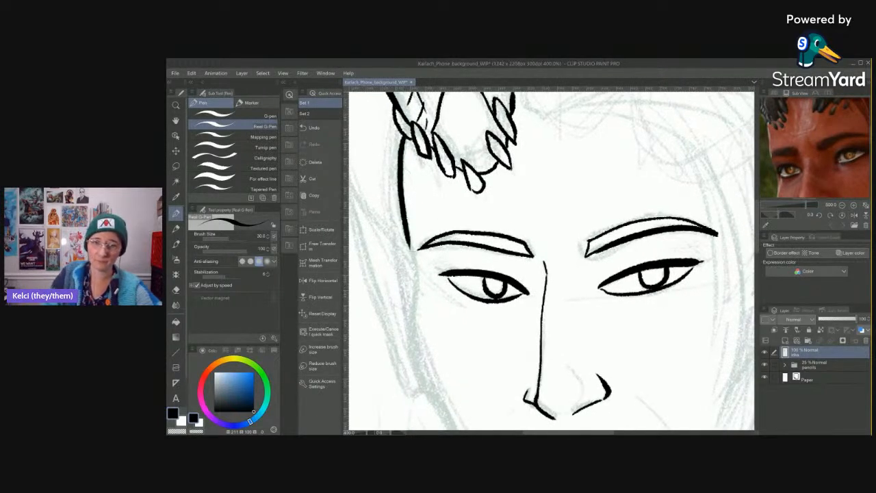
{"action": "left_click_drag", "start_coordinate": [464, 300], "coordinate": [479, 237]}
{"action": "mouse_move", "coordinate": [420, 168]}
{"action": "left_mouse_down"}
{"action": "mouse_move", "coordinate": [432, 298]}
{"action": "mouse_move", "coordinate": [476, 370]}
{"action": "left_mouse_up"}
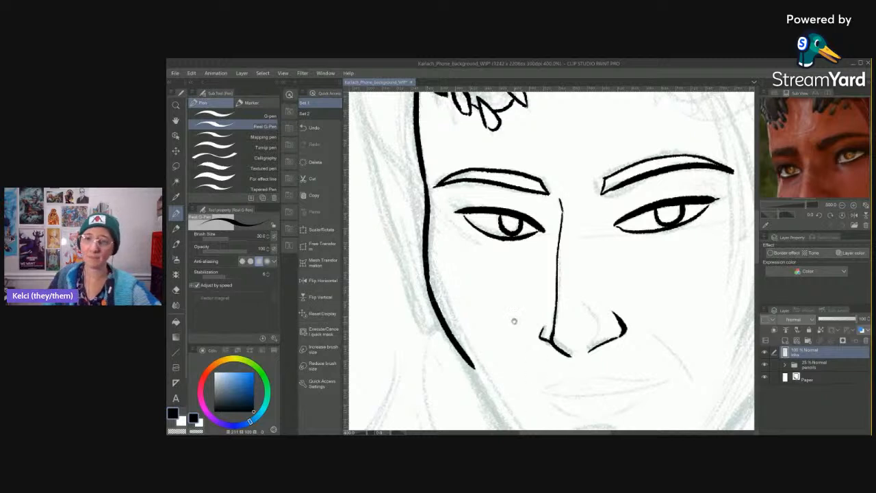
Ink the left jawline with a thick stroke continuing from the cheek down and around the bottom of the chin.
{"action": "left_click_drag", "start_coordinate": [522, 329], "coordinate": [469, 239]}
{"action": "left_click_drag", "start_coordinate": [464, 304], "coordinate": [443, 254]}
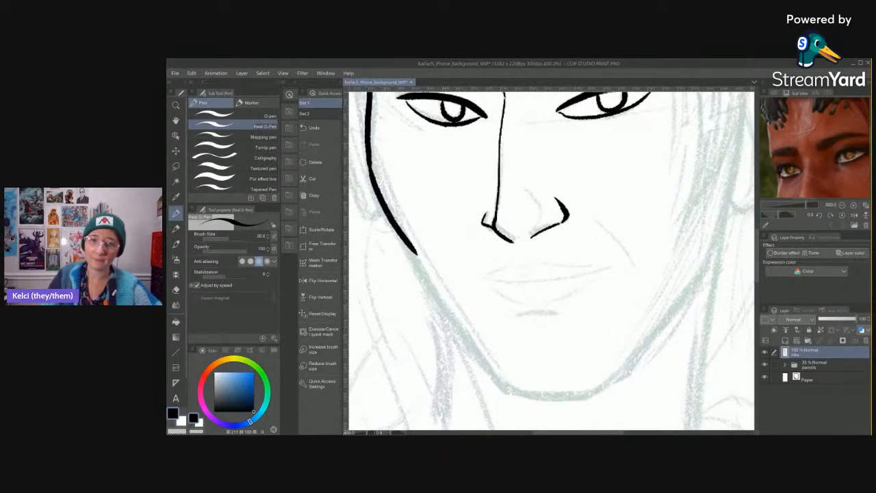
{"action": "left_click_drag", "start_coordinate": [373, 200], "coordinate": [490, 380]}
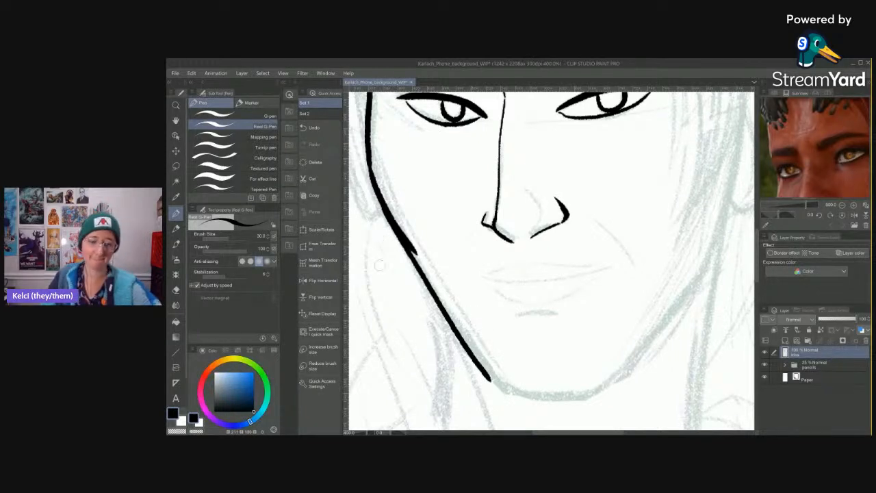
{"action": "key", "text": "ctrl+z"}
{"action": "mouse_move", "coordinate": [387, 222]}
{"action": "left_mouse_down"}
{"action": "mouse_move", "coordinate": [469, 345]}
{"action": "mouse_move", "coordinate": [518, 393]}
{"action": "mouse_move", "coordinate": [514, 381]}
{"action": "mouse_move", "coordinate": [503, 391]}
{"action": "mouse_move", "coordinate": [534, 399]}
{"action": "mouse_move", "coordinate": [608, 389]}
{"action": "left_mouse_up"}
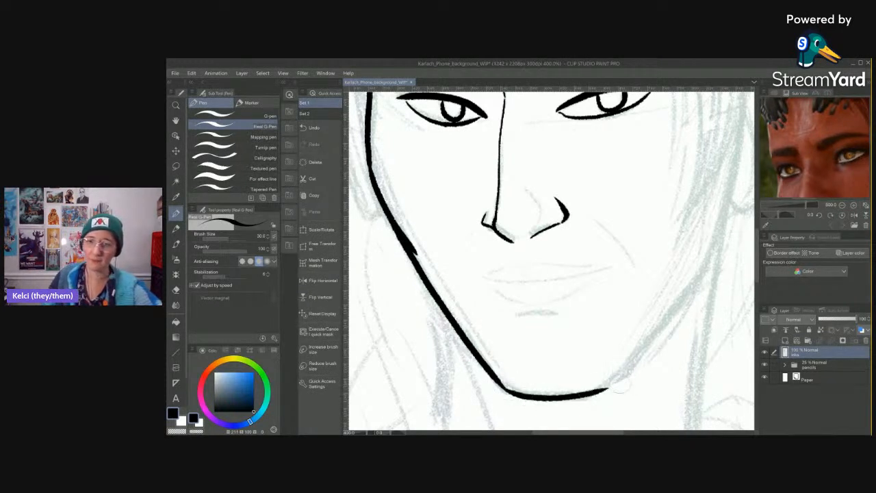
{"action": "left_click_drag", "start_coordinate": [630, 293], "coordinate": [613, 305]}
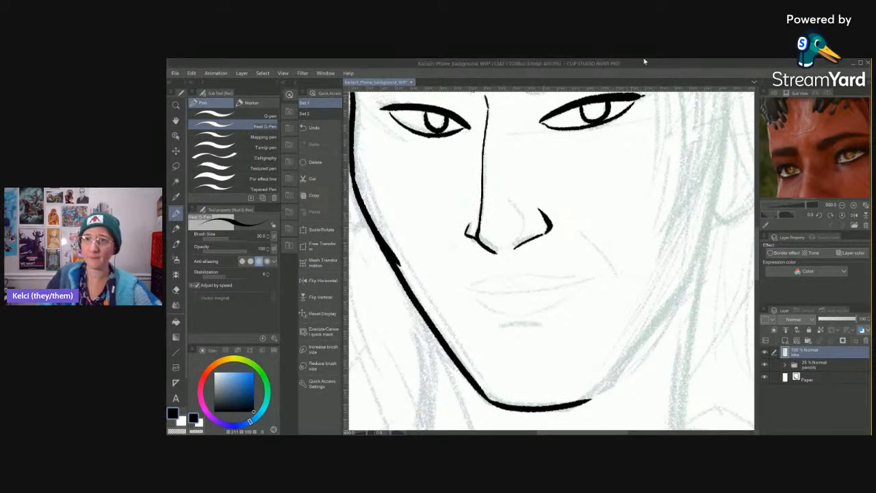
{"action": "left_click_drag", "start_coordinate": [651, 306], "coordinate": [632, 315]}
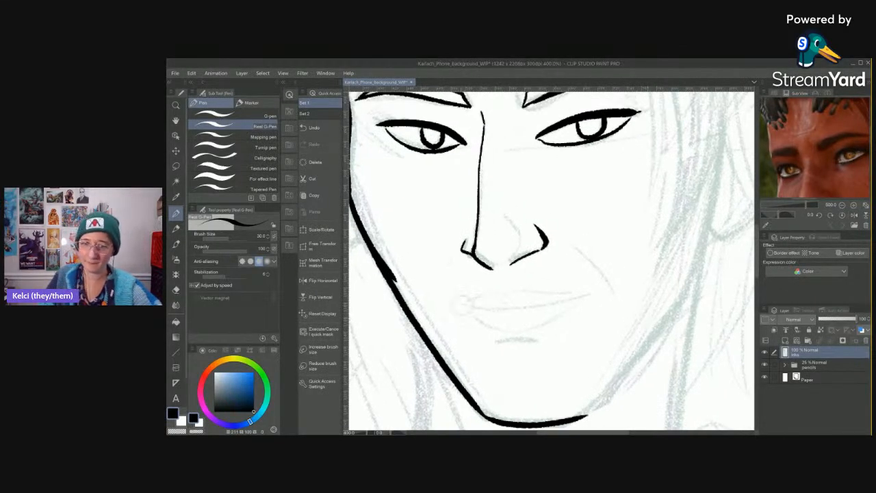
{"action": "mouse_move", "coordinate": [458, 306]}
{"action": "left_mouse_down"}
{"action": "mouse_move", "coordinate": [515, 315]}
{"action": "mouse_move", "coordinate": [593, 299]}
{"action": "mouse_move", "coordinate": [583, 280]}
{"action": "mouse_move", "coordinate": [448, 304]}
{"action": "mouse_move", "coordinate": [606, 315]}
{"action": "mouse_move", "coordinate": [583, 301]}
{"action": "left_mouse_up"}
{"action": "key", "text": "m"}
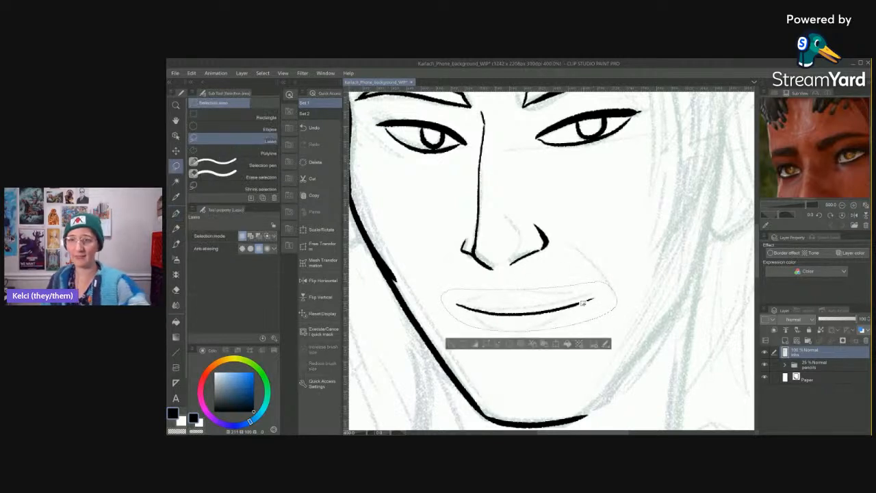
{"action": "key", "text": "Delete"}
{"action": "left_click", "coordinate": [450, 343]}
{"action": "key", "text": "p"}
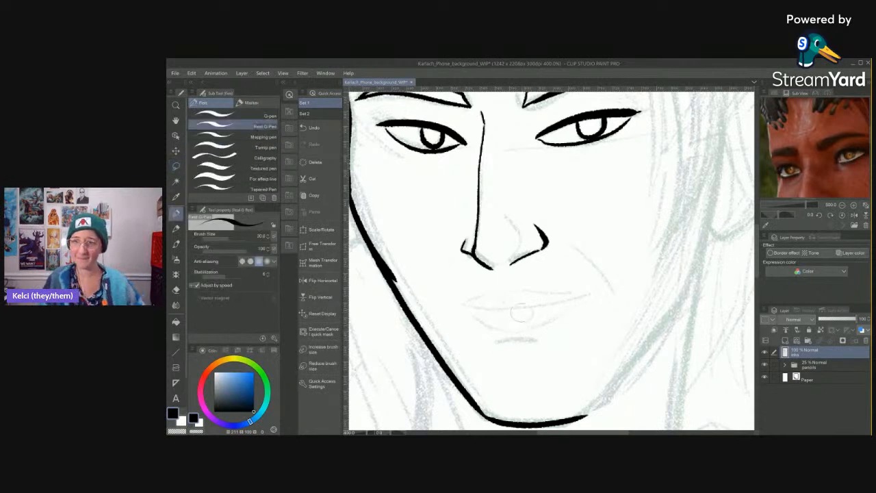
Ink the mouth's parting line, both lip contours and a short line below the lower lip, plus a curved crease on the right cheek.
{"action": "scroll", "coordinate": [520, 312], "scroll_direction": "up", "scroll_amount": 2}
{"action": "mouse_move", "coordinate": [431, 300]}
{"action": "left_mouse_down"}
{"action": "mouse_move", "coordinate": [501, 304]}
{"action": "mouse_move", "coordinate": [625, 279]}
{"action": "left_mouse_up"}
{"action": "left_click_drag", "start_coordinate": [588, 206], "coordinate": [662, 293]}
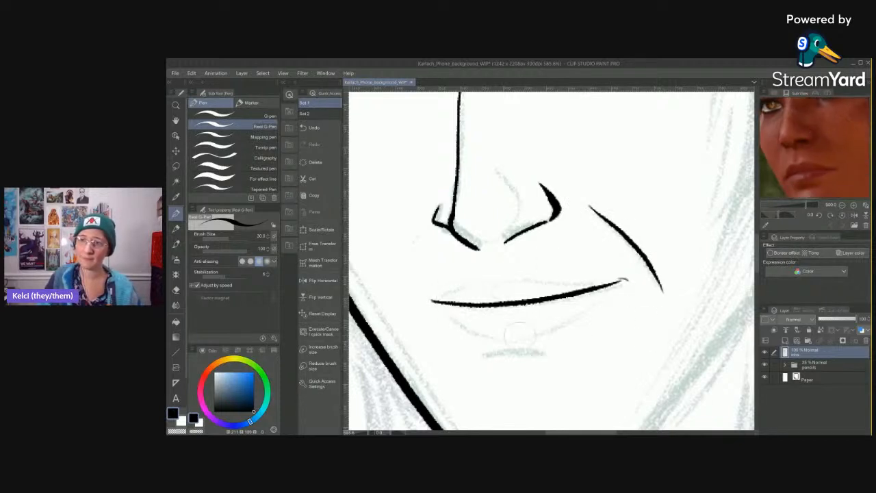
{"action": "mouse_move", "coordinate": [448, 317]}
{"action": "left_mouse_down"}
{"action": "mouse_move", "coordinate": [528, 329]}
{"action": "mouse_move", "coordinate": [606, 302]}
{"action": "left_mouse_up"}
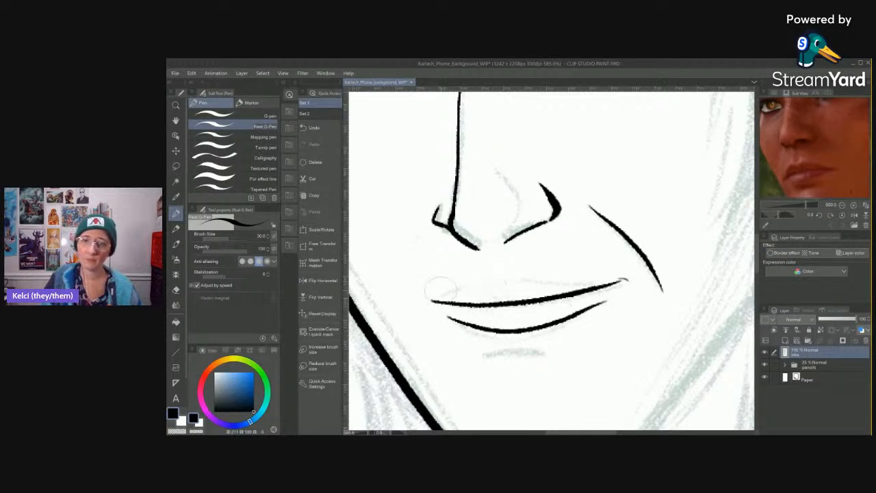
{"action": "mouse_move", "coordinate": [438, 293]}
{"action": "left_mouse_down"}
{"action": "mouse_move", "coordinate": [479, 267]}
{"action": "mouse_move", "coordinate": [614, 279]}
{"action": "left_mouse_up"}
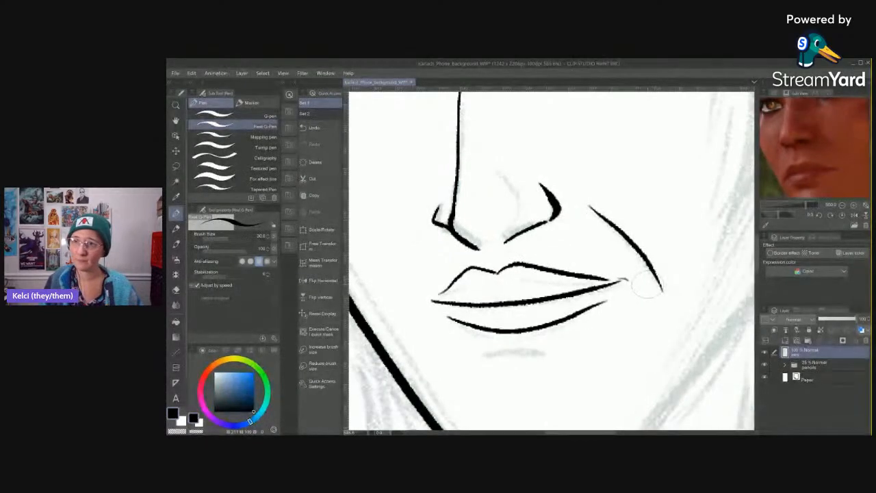
{"action": "scroll", "coordinate": [647, 282], "scroll_direction": "down", "scroll_amount": 2}
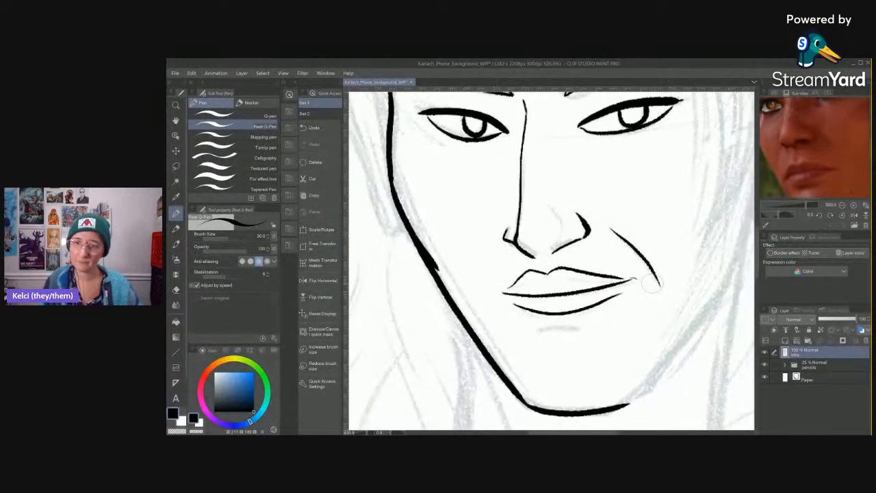
{"action": "scroll", "coordinate": [623, 346], "scroll_direction": "up", "scroll_amount": 2}
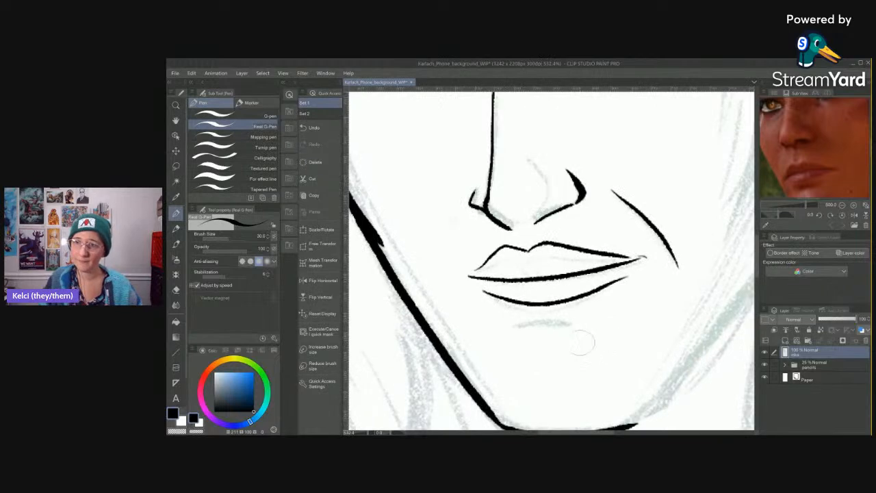
{"action": "left_click_drag", "start_coordinate": [580, 321], "coordinate": [520, 324]}
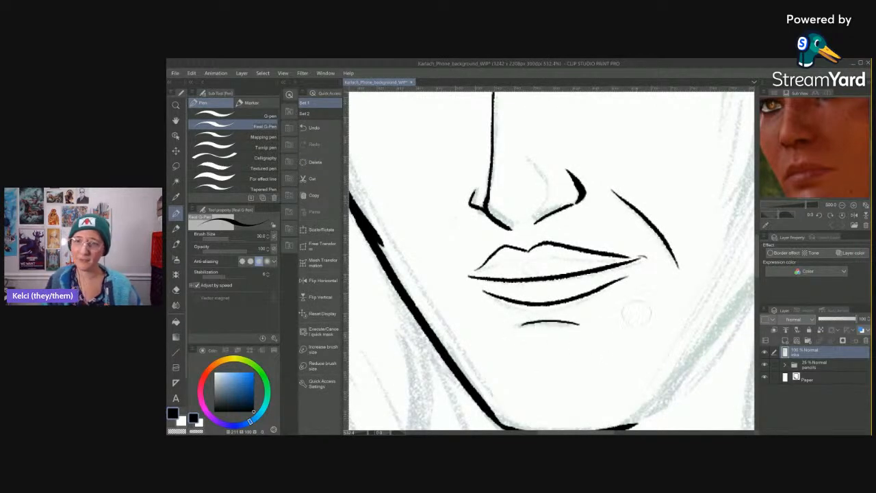
Ink the right side of the face from beside the eye down the jaw towards the chin, checking the reference's jaw area.
{"action": "scroll", "coordinate": [637, 313], "scroll_direction": "down", "scroll_amount": 2}
{"action": "scroll", "coordinate": [664, 198], "scroll_direction": "up", "scroll_amount": 1}
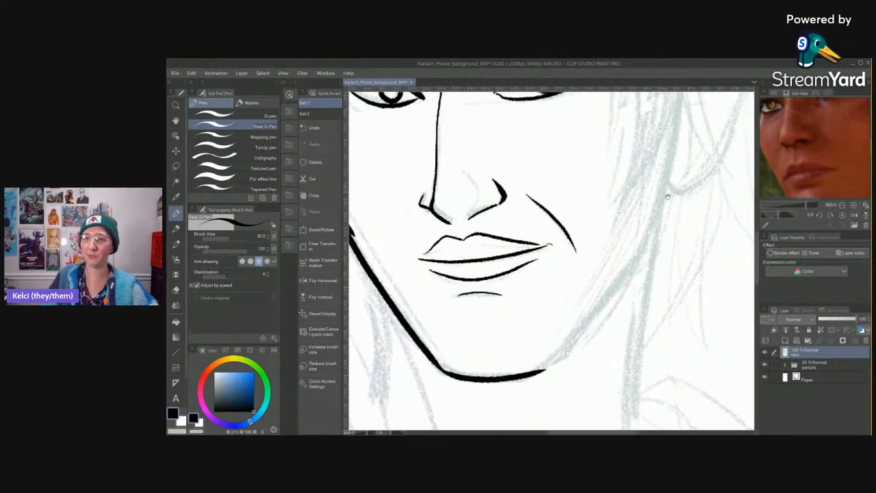
{"action": "left_click_drag", "start_coordinate": [668, 197], "coordinate": [669, 216]}
{"action": "left_click_drag", "start_coordinate": [854, 158], "coordinate": [826, 180]}
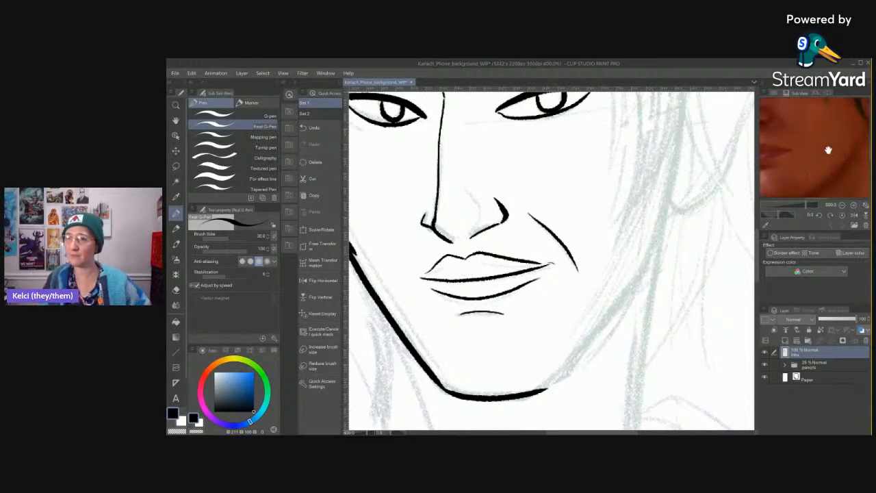
{"action": "scroll", "coordinate": [829, 149], "scroll_direction": "down", "scroll_amount": 3}
{"action": "scroll", "coordinate": [831, 148], "scroll_direction": "up", "scroll_amount": 2}
{"action": "scroll", "coordinate": [832, 150], "scroll_direction": "down", "scroll_amount": 1}
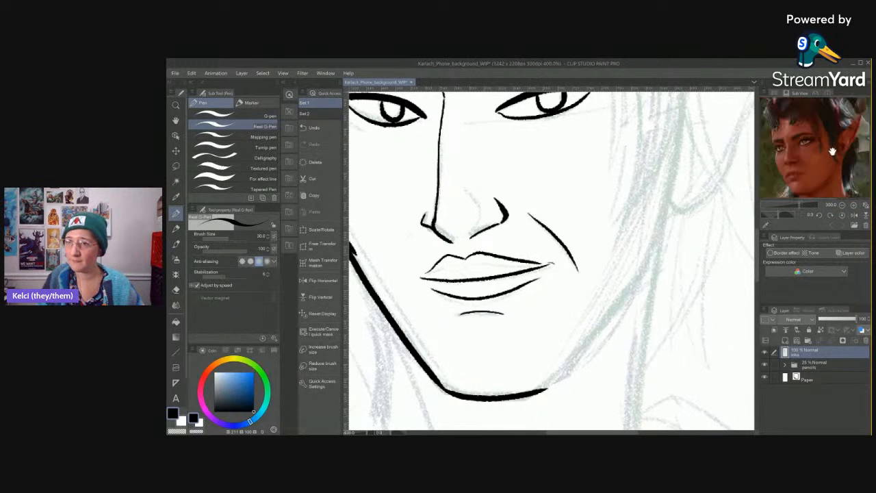
{"action": "scroll", "coordinate": [832, 150], "scroll_direction": "down", "scroll_amount": 1}
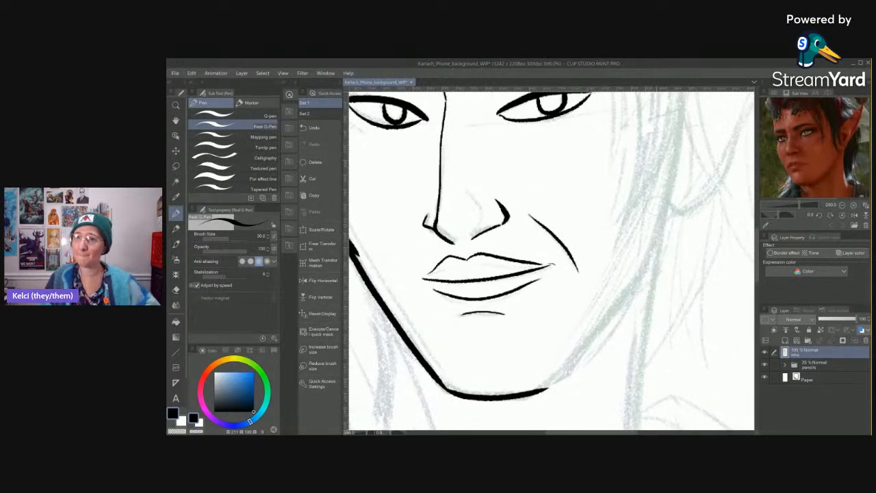
{"action": "left_click_drag", "start_coordinate": [681, 243], "coordinate": [693, 289]}
{"action": "mouse_move", "coordinate": [683, 151]}
{"action": "left_mouse_down"}
{"action": "mouse_move", "coordinate": [674, 240]}
{"action": "mouse_move", "coordinate": [616, 363]}
{"action": "mouse_move", "coordinate": [586, 401]}
{"action": "left_mouse_up"}
Join the right jawline to the chin with a smooth, thick stroke that blends into the chin line.
{"action": "mouse_move", "coordinate": [635, 367]}
{"action": "left_mouse_down"}
{"action": "mouse_move", "coordinate": [665, 300]}
{"action": "mouse_move", "coordinate": [655, 275]}
{"action": "mouse_move", "coordinate": [623, 299]}
{"action": "left_mouse_up"}
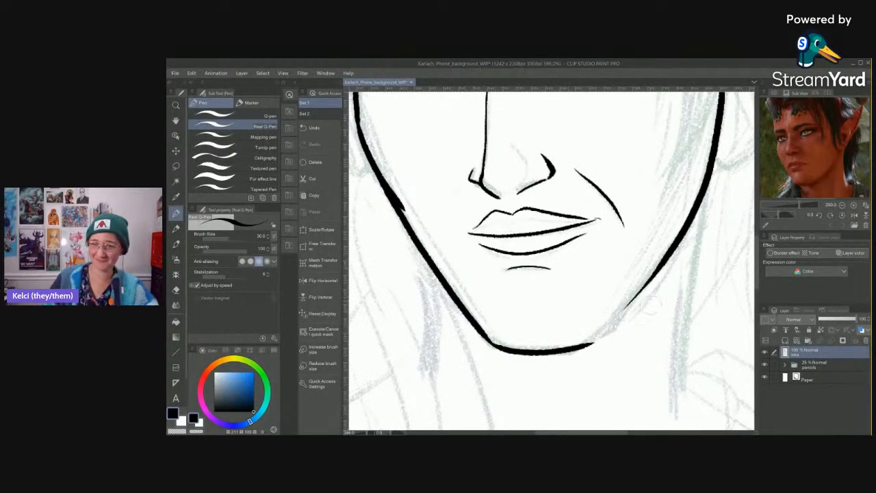
{"action": "mouse_move", "coordinate": [670, 241]}
{"action": "left_mouse_down"}
{"action": "mouse_move", "coordinate": [646, 277]}
{"action": "mouse_move", "coordinate": [567, 355]}
{"action": "left_mouse_up"}
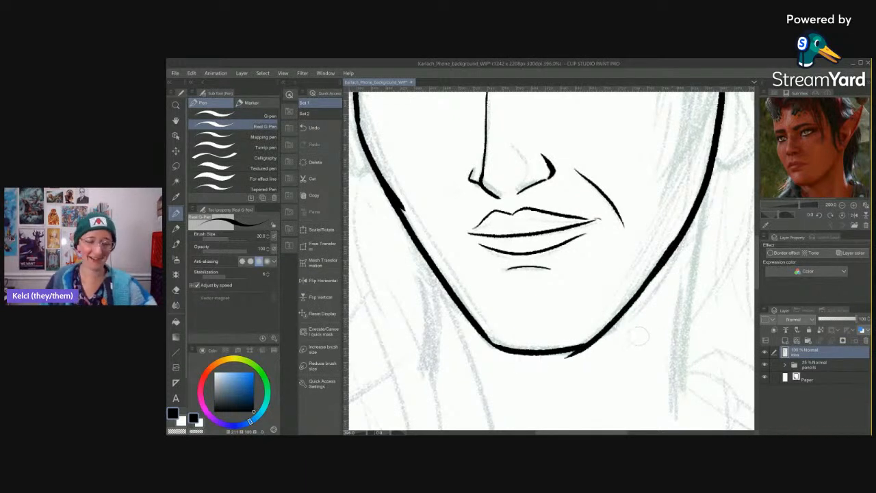
{"action": "key", "text": "ctrl+z"}
{"action": "mouse_move", "coordinate": [693, 203]}
{"action": "left_mouse_down"}
{"action": "mouse_move", "coordinate": [585, 339]}
{"action": "mouse_move", "coordinate": [556, 356]}
{"action": "mouse_move", "coordinate": [566, 357]}
{"action": "left_mouse_up"}
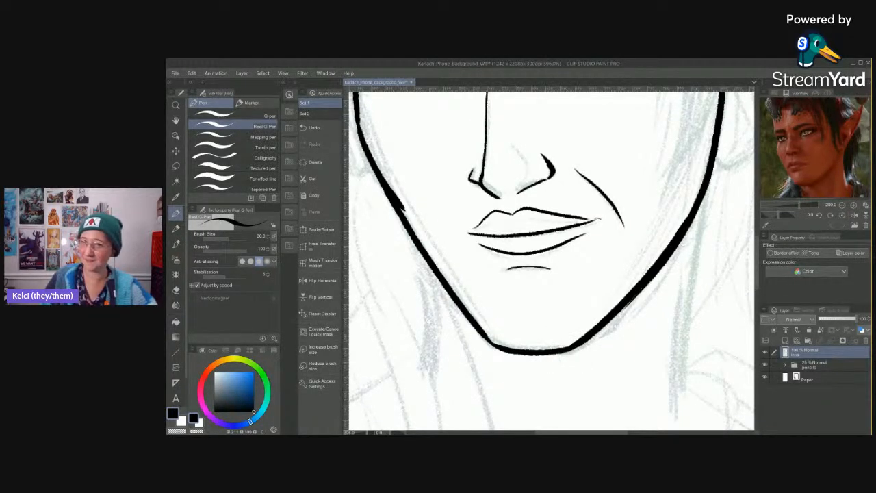
Ink the right side of the neck with a thick tapering stroke running down from the jawline.
{"action": "left_click_drag", "start_coordinate": [652, 364], "coordinate": [654, 273]}
{"action": "scroll", "coordinate": [654, 258], "scroll_direction": "down", "scroll_amount": 4}
{"action": "scroll", "coordinate": [670, 259], "scroll_direction": "up", "scroll_amount": 2}
{"action": "scroll", "coordinate": [663, 245], "scroll_direction": "up", "scroll_amount": 1}
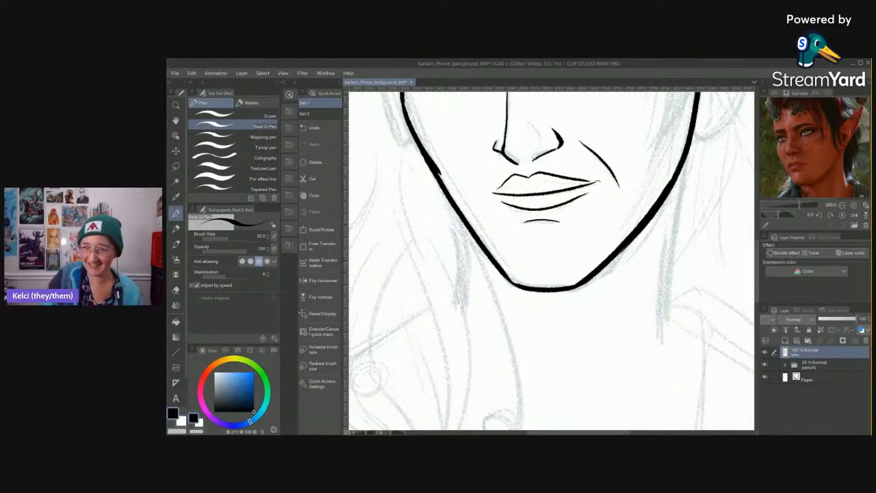
{"action": "mouse_move", "coordinate": [690, 154]}
{"action": "left_mouse_down"}
{"action": "mouse_move", "coordinate": [672, 204]}
{"action": "mouse_move", "coordinate": [657, 342]}
{"action": "left_mouse_up"}
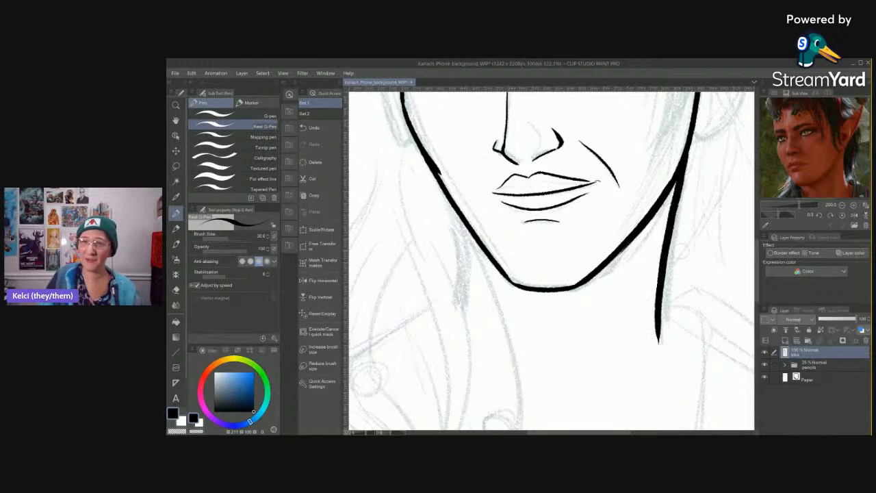
{"action": "scroll", "coordinate": [674, 260], "scroll_direction": "down", "scroll_amount": 5}
{"action": "left_click_drag", "start_coordinate": [692, 265], "coordinate": [605, 380]}
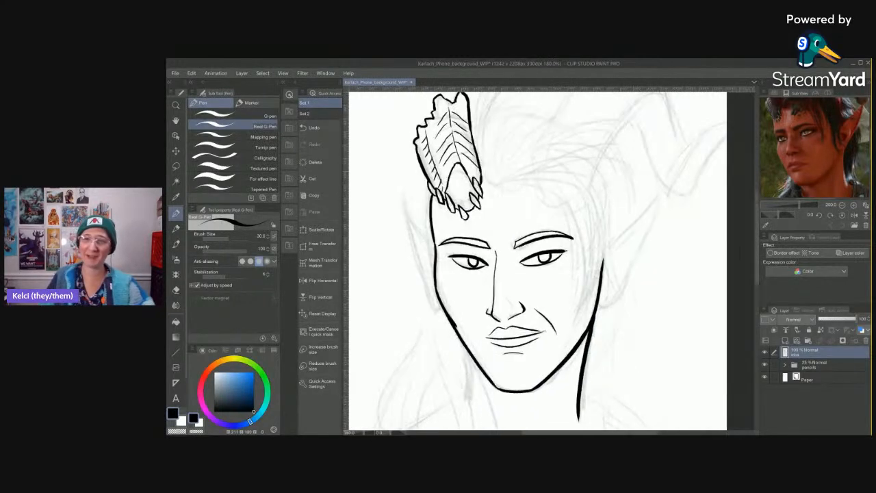
Ink the hairline from beside the horn's base across the forehead, with a long strand falling past the outer end of the right eyebrow.
{"action": "left_click_drag", "start_coordinate": [604, 227], "coordinate": [606, 274]}
{"action": "left_click_drag", "start_coordinate": [631, 226], "coordinate": [608, 292]}
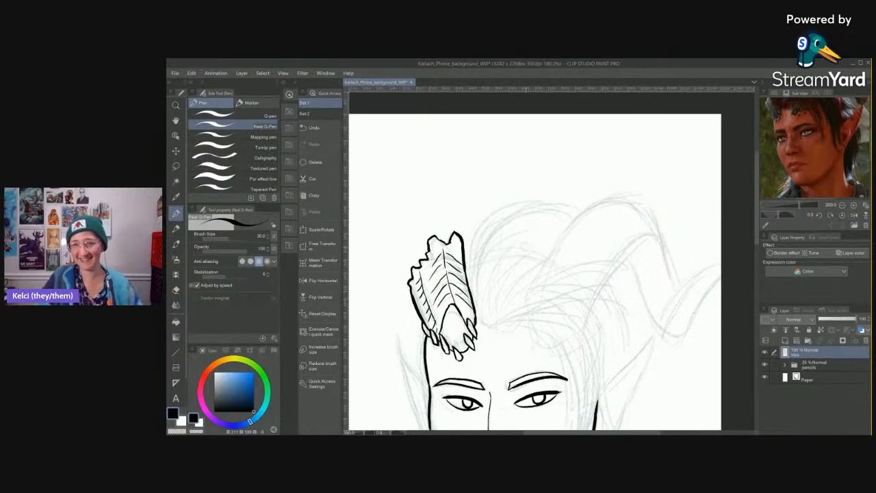
{"action": "scroll", "coordinate": [501, 354], "scroll_direction": "up", "scroll_amount": 5}
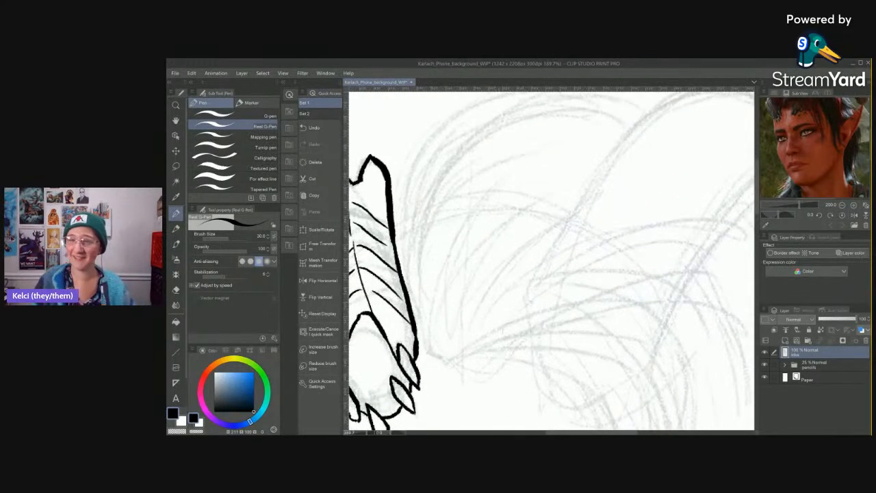
{"action": "left_click_drag", "start_coordinate": [834, 134], "coordinate": [829, 165]}
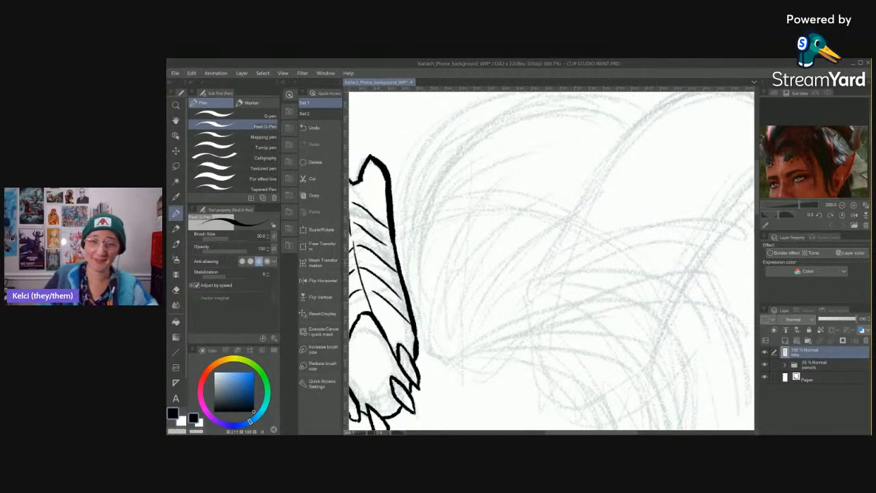
{"action": "left_click_drag", "start_coordinate": [475, 348], "coordinate": [488, 226]}
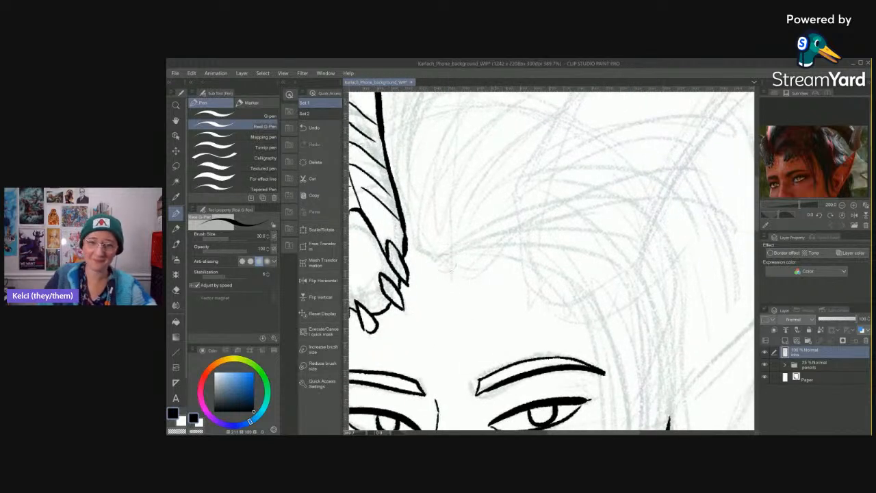
{"action": "left_click_drag", "start_coordinate": [476, 261], "coordinate": [479, 210]}
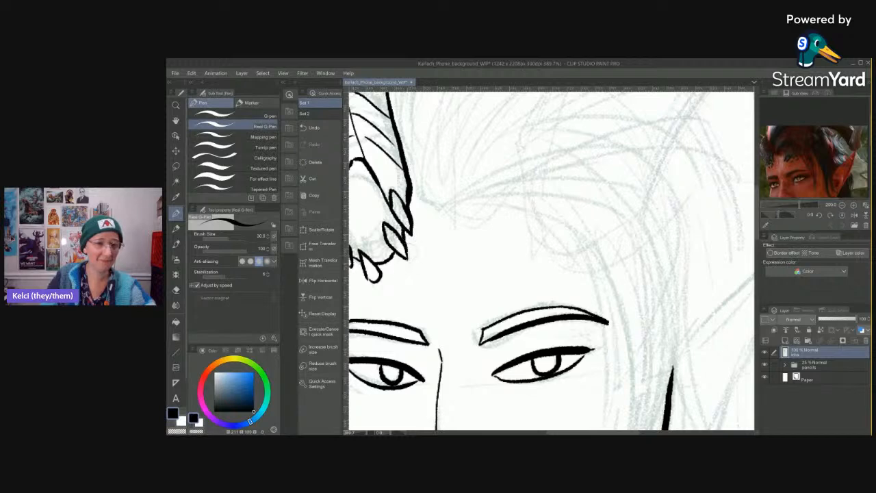
{"action": "left_click_drag", "start_coordinate": [559, 245], "coordinate": [529, 313]}
{"action": "left_click_drag", "start_coordinate": [454, 280], "coordinate": [491, 191]}
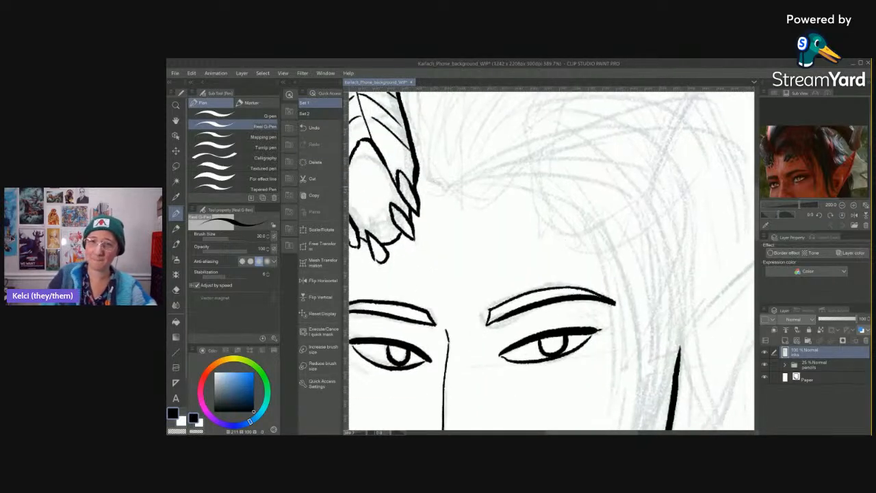
{"action": "mouse_move", "coordinate": [429, 171]}
{"action": "left_mouse_down"}
{"action": "mouse_move", "coordinate": [534, 191]}
{"action": "mouse_move", "coordinate": [656, 316]}
{"action": "left_mouse_up"}
{"action": "mouse_move", "coordinate": [562, 207]}
{"action": "left_mouse_down"}
{"action": "mouse_move", "coordinate": [606, 274]}
{"action": "mouse_move", "coordinate": [621, 428]}
{"action": "left_mouse_up"}
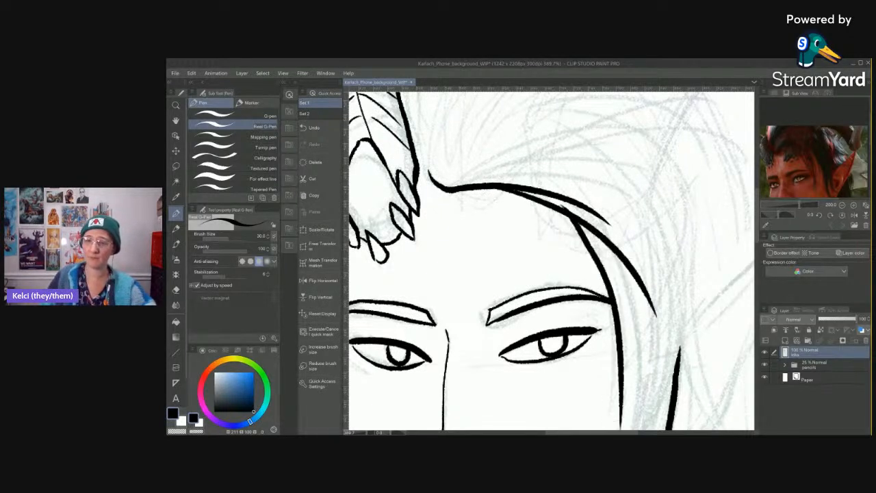
Ink long tapering hair strands hanging beside the right eye and over the cheek towards the jawline.
{"action": "left_click_drag", "start_coordinate": [520, 328], "coordinate": [510, 229]}
{"action": "left_click_drag", "start_coordinate": [607, 182], "coordinate": [596, 375]}
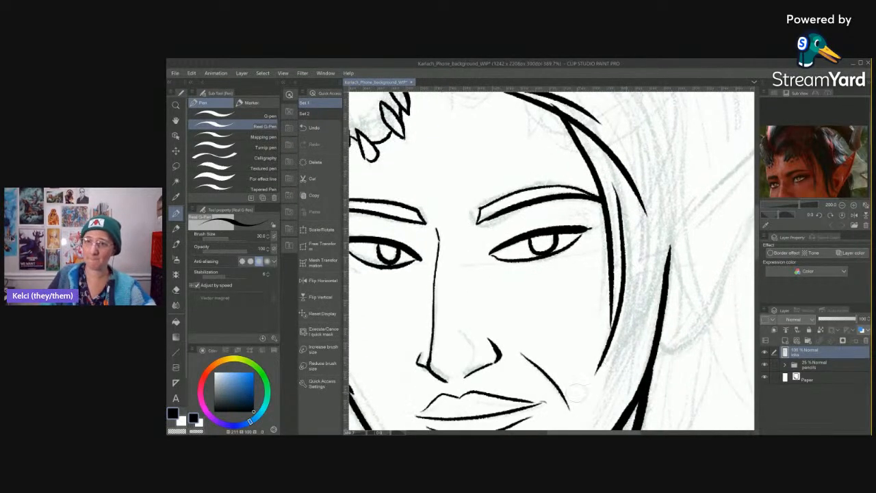
{"action": "left_click_drag", "start_coordinate": [619, 193], "coordinate": [590, 428]}
{"action": "mouse_move", "coordinate": [660, 233]}
{"action": "left_mouse_down"}
{"action": "mouse_move", "coordinate": [649, 297]}
{"action": "mouse_move", "coordinate": [597, 424]}
{"action": "left_mouse_up"}
{"action": "left_click_drag", "start_coordinate": [602, 325], "coordinate": [602, 249]}
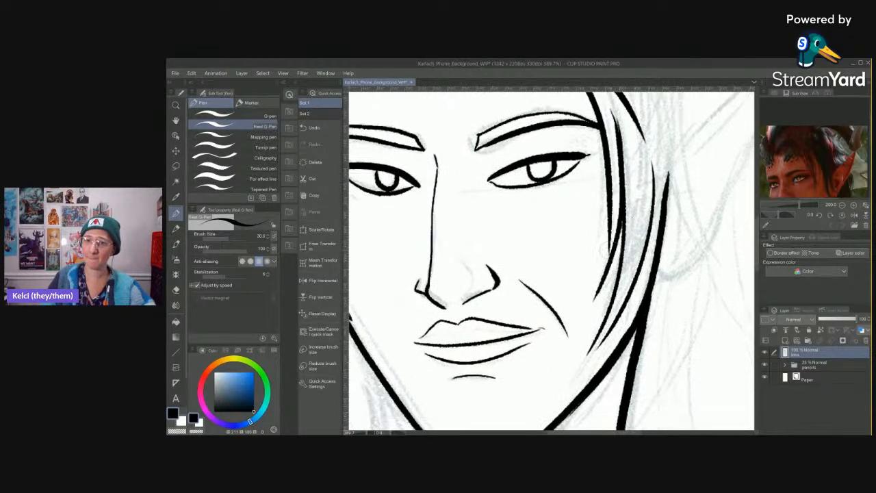
{"action": "key", "text": "bracketleft"}
{"action": "key", "text": "bracketleft"}
{"action": "left_click_drag", "start_coordinate": [585, 357], "coordinate": [629, 305]}
{"action": "left_click_drag", "start_coordinate": [650, 197], "coordinate": [616, 422]}
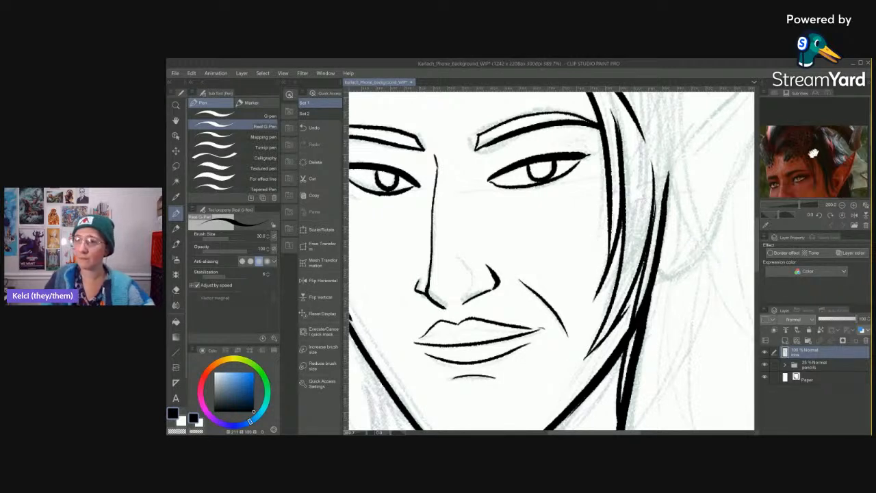
Ink pointed hair strands in front of the right ear, hanging past the jawline and beside the neck, checking the reference's ear area.
{"action": "scroll", "coordinate": [804, 160], "scroll_direction": "down", "scroll_amount": 2}
{"action": "mouse_move", "coordinate": [673, 299]}
{"action": "left_mouse_down"}
{"action": "mouse_move", "coordinate": [671, 271]}
{"action": "mouse_move", "coordinate": [657, 282]}
{"action": "left_mouse_up"}
{"action": "scroll", "coordinate": [551, 260], "scroll_direction": "down", "scroll_amount": 1}
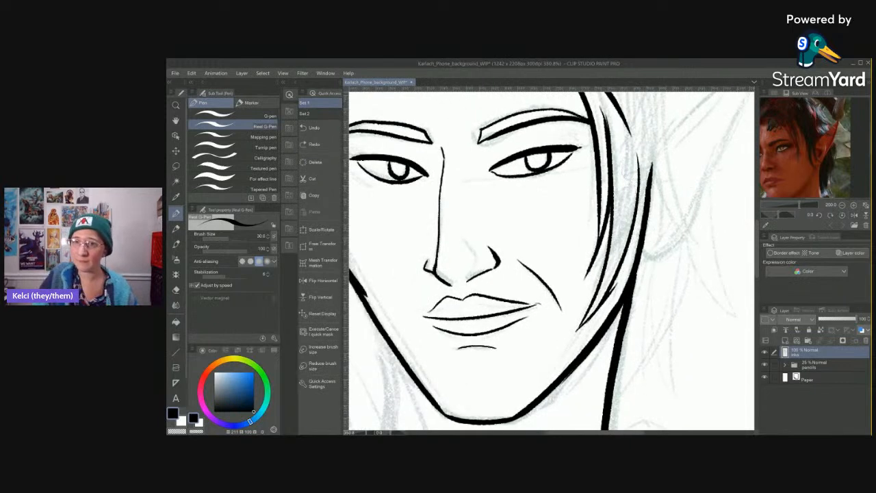
{"action": "left_click_drag", "start_coordinate": [639, 165], "coordinate": [650, 317]}
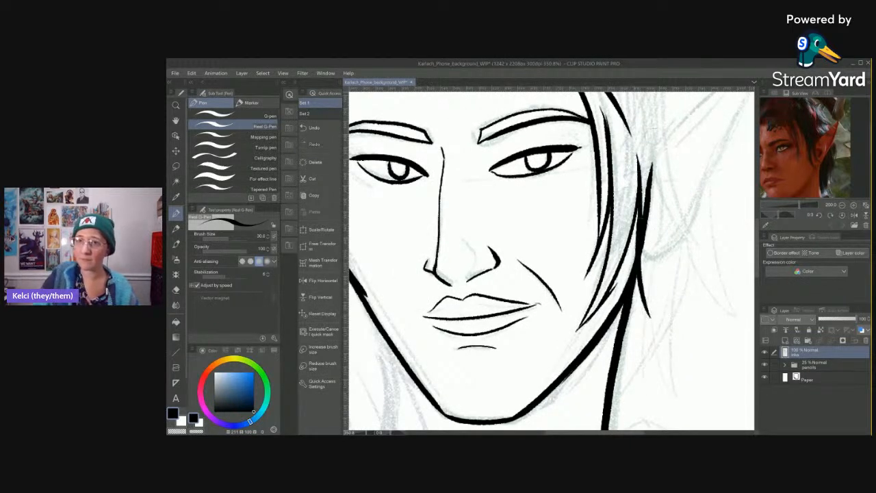
{"action": "left_click_drag", "start_coordinate": [658, 104], "coordinate": [698, 250]}
{"action": "left_click_drag", "start_coordinate": [652, 140], "coordinate": [675, 335]}
{"action": "key", "text": "ctrl+z"}
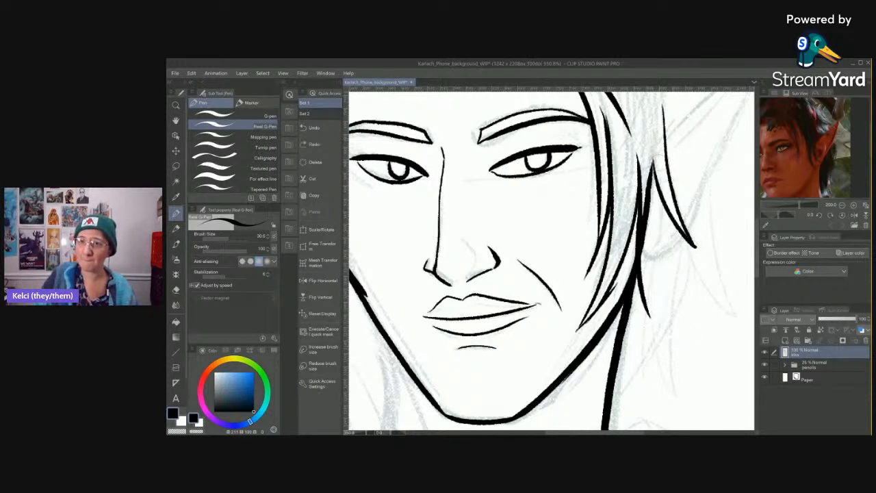
{"action": "mouse_move", "coordinate": [637, 143]}
{"action": "left_mouse_down"}
{"action": "mouse_move", "coordinate": [653, 293]}
{"action": "mouse_move", "coordinate": [671, 335]}
{"action": "left_mouse_up"}
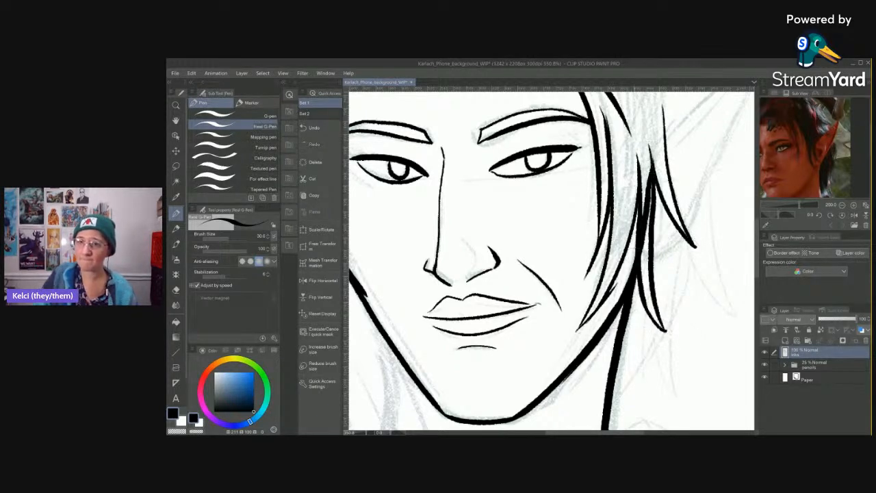
Ink the pointed right ear's outline and lobe behind the hair strands, plus its inner folds and upper rim, checking the reference.
{"action": "scroll", "coordinate": [693, 174], "scroll_direction": "up", "scroll_amount": 5}
{"action": "left_click_drag", "start_coordinate": [813, 147], "coordinate": [820, 176]}
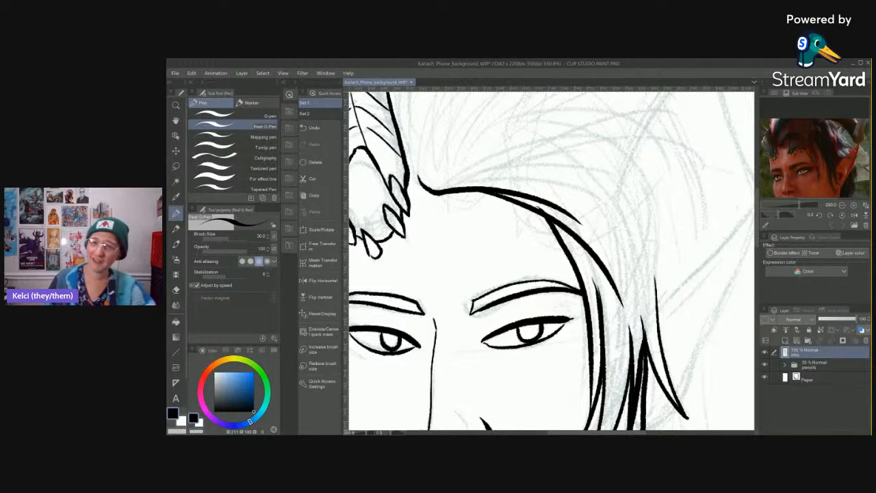
{"action": "mouse_move", "coordinate": [671, 208]}
{"action": "left_mouse_down"}
{"action": "mouse_move", "coordinate": [651, 253]}
{"action": "mouse_move", "coordinate": [669, 230]}
{"action": "mouse_move", "coordinate": [671, 249]}
{"action": "left_mouse_up"}
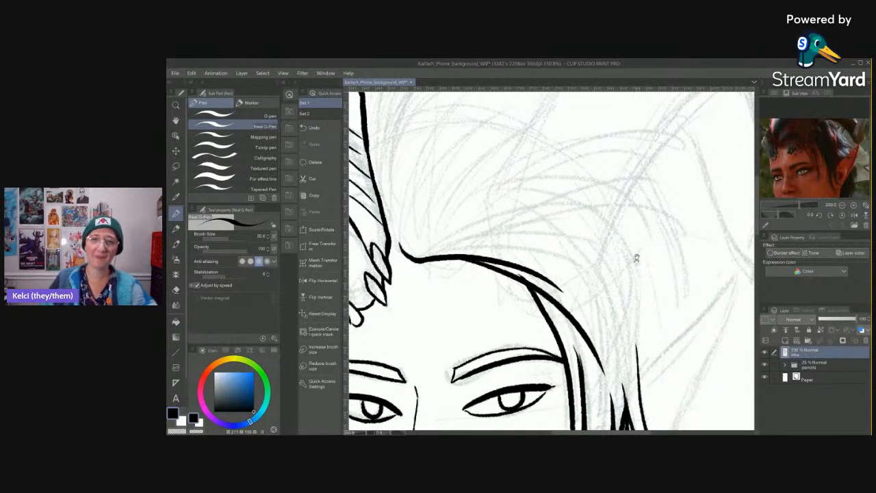
{"action": "left_click_drag", "start_coordinate": [636, 256], "coordinate": [625, 287]}
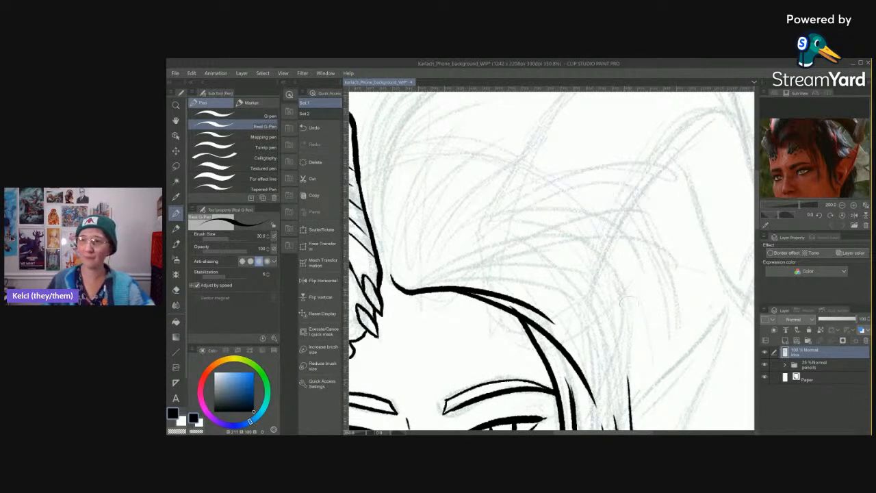
{"action": "mouse_move", "coordinate": [841, 167]}
{"action": "left_mouse_down"}
{"action": "mouse_move", "coordinate": [833, 179]}
{"action": "mouse_move", "coordinate": [824, 136]}
{"action": "mouse_move", "coordinate": [829, 179]}
{"action": "left_mouse_up"}
{"action": "left_click_drag", "start_coordinate": [835, 128], "coordinate": [841, 160]}
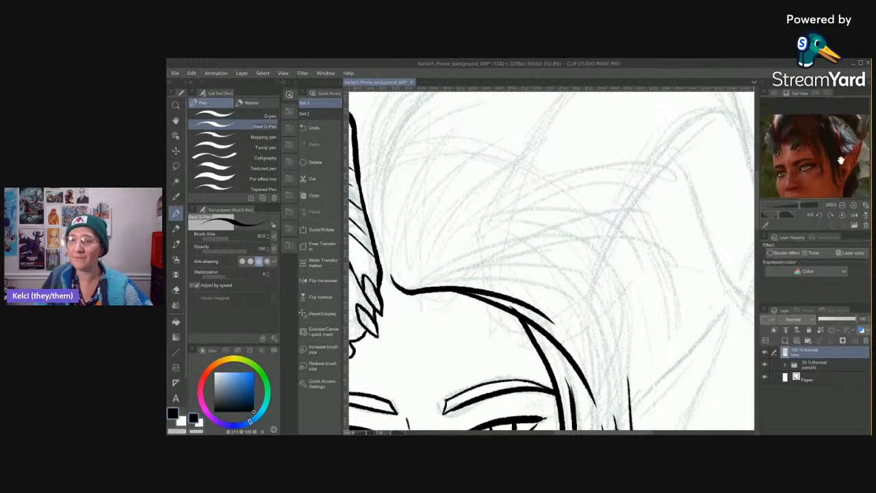
{"action": "left_click_drag", "start_coordinate": [631, 244], "coordinate": [616, 199]}
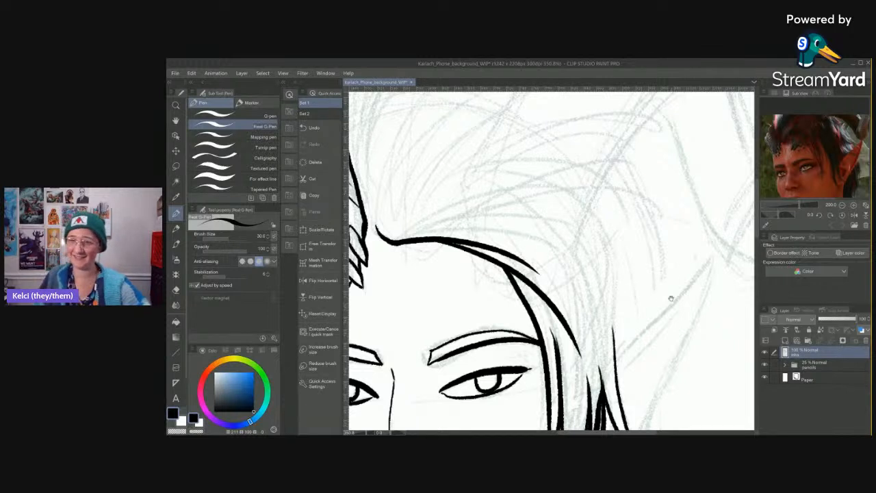
{"action": "left_click_drag", "start_coordinate": [671, 297], "coordinate": [628, 231]}
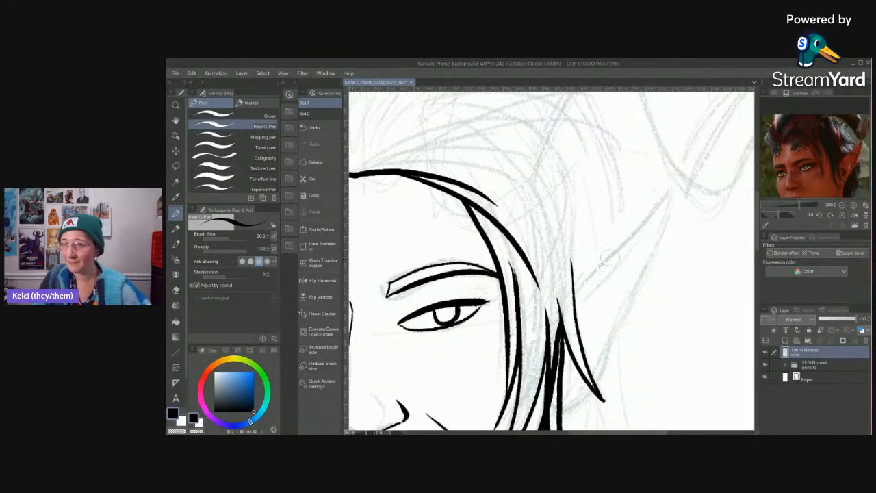
{"action": "mouse_move", "coordinate": [576, 292]}
{"action": "left_mouse_down"}
{"action": "mouse_move", "coordinate": [665, 182]}
{"action": "mouse_move", "coordinate": [645, 273]}
{"action": "mouse_move", "coordinate": [602, 366]}
{"action": "left_mouse_up"}
{"action": "mouse_move", "coordinate": [617, 289]}
{"action": "left_mouse_down"}
{"action": "mouse_move", "coordinate": [598, 376]}
{"action": "mouse_move", "coordinate": [562, 412]}
{"action": "left_mouse_up"}
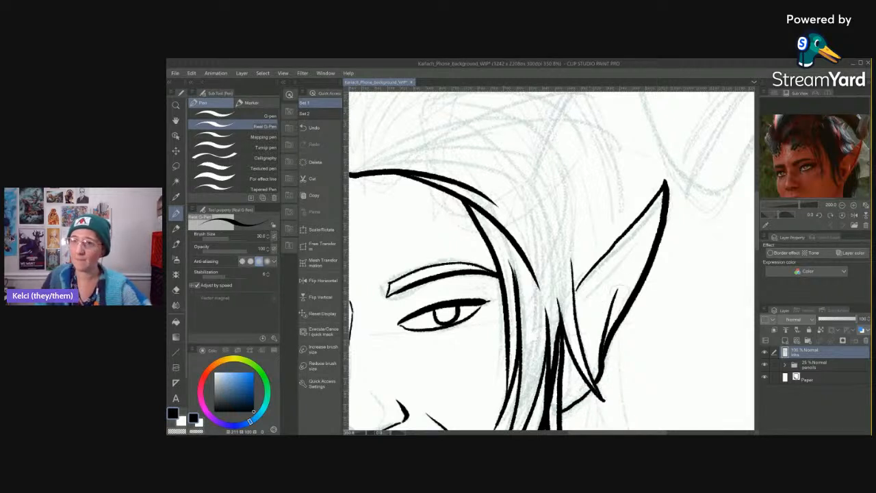
{"action": "mouse_move", "coordinate": [577, 312]}
{"action": "left_mouse_down"}
{"action": "mouse_move", "coordinate": [596, 302]}
{"action": "mouse_move", "coordinate": [574, 373]}
{"action": "left_mouse_up"}
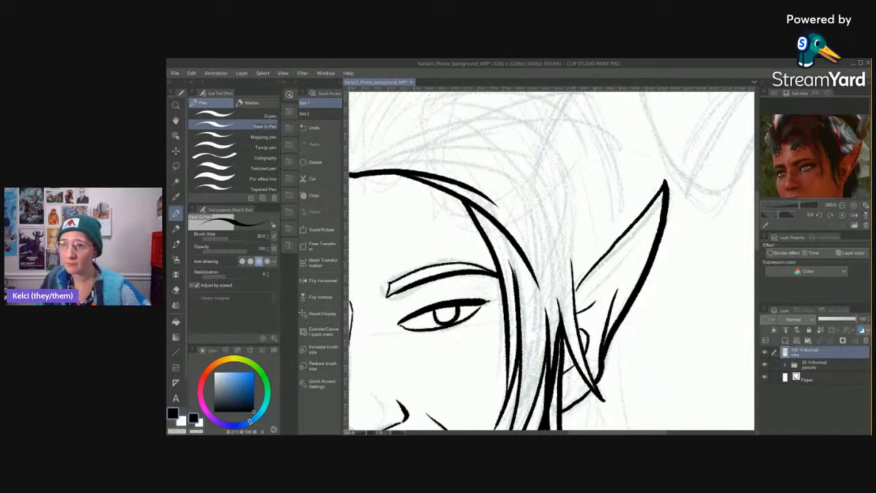
{"action": "left_click_drag", "start_coordinate": [582, 305], "coordinate": [643, 219]}
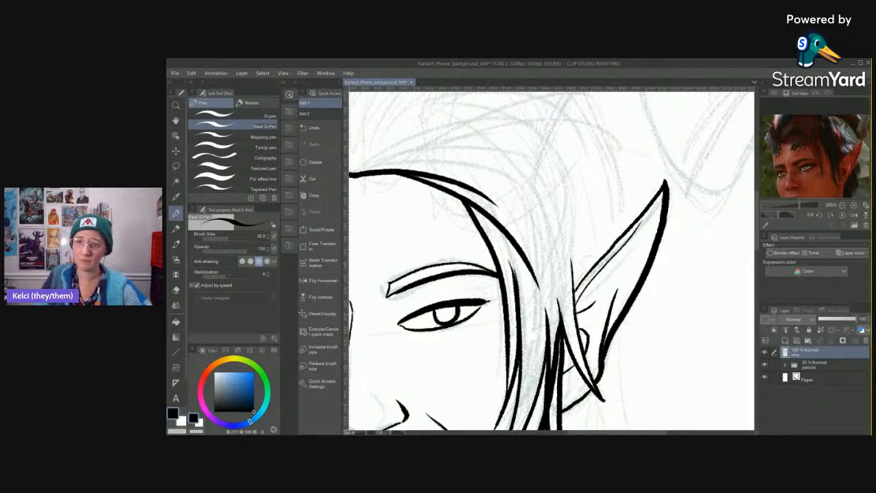
Ink the swept-over hair with a thick outer arc above the forehead and curved inner strands running down to the right ear.
{"action": "left_click_drag", "start_coordinate": [579, 189], "coordinate": [592, 255]}
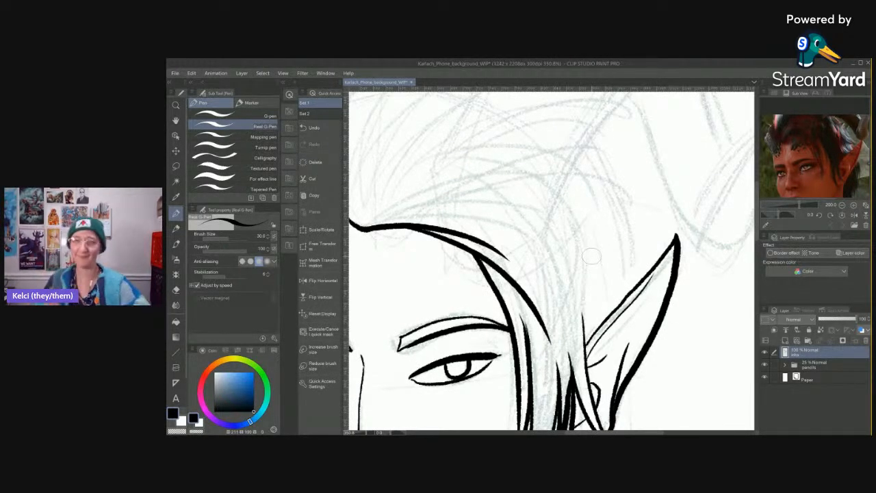
{"action": "left_click_drag", "start_coordinate": [570, 251], "coordinate": [590, 287]}
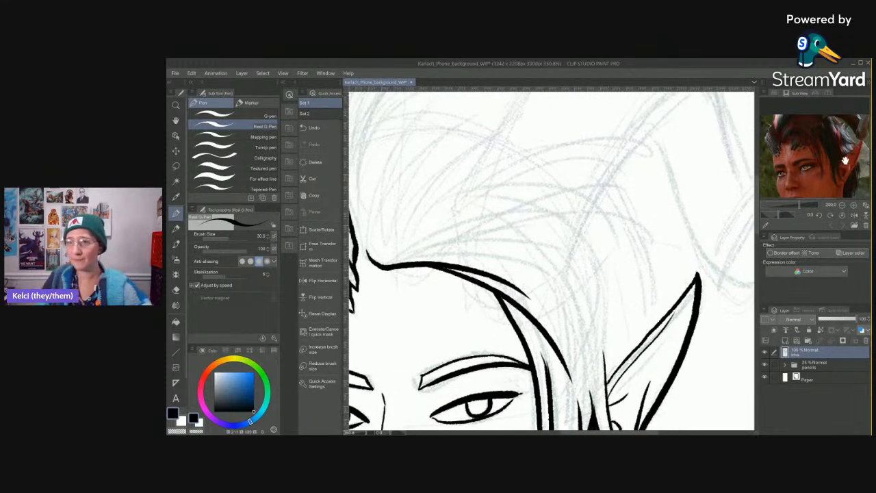
{"action": "left_click_drag", "start_coordinate": [813, 144], "coordinate": [831, 136]}
{"action": "scroll", "coordinate": [831, 136], "scroll_direction": "down", "scroll_amount": 2}
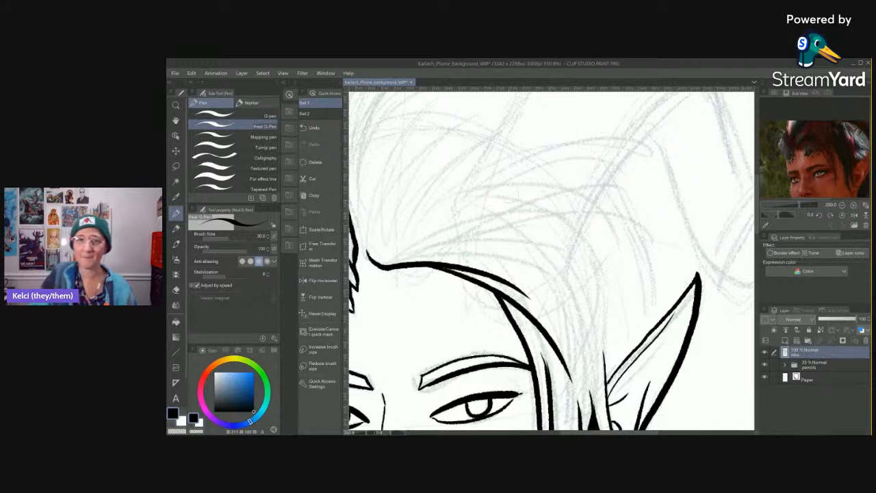
{"action": "mouse_move", "coordinate": [408, 212]}
{"action": "left_mouse_down"}
{"action": "mouse_move", "coordinate": [494, 144]}
{"action": "mouse_move", "coordinate": [640, 226]}
{"action": "left_mouse_up"}
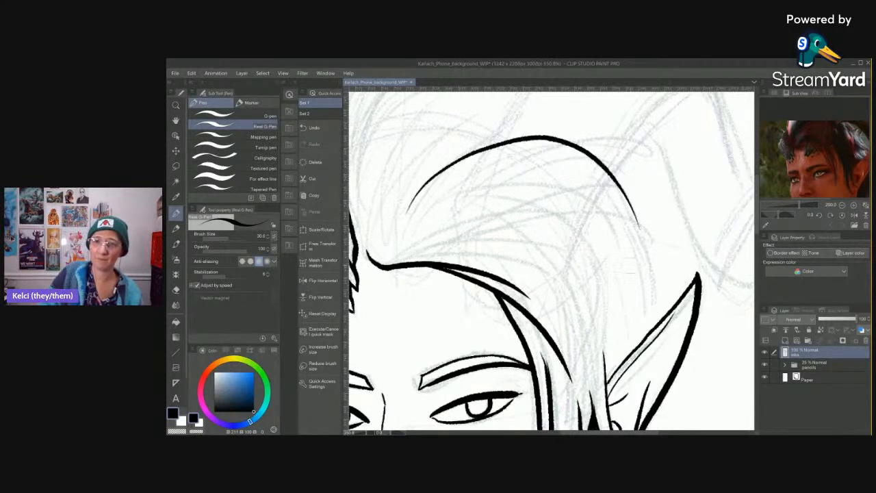
{"action": "mouse_move", "coordinate": [456, 172]}
{"action": "left_mouse_down"}
{"action": "mouse_move", "coordinate": [468, 168]}
{"action": "mouse_move", "coordinate": [626, 260]}
{"action": "mouse_move", "coordinate": [581, 230]}
{"action": "mouse_move", "coordinate": [624, 369]}
{"action": "left_mouse_up"}
{"action": "mouse_move", "coordinate": [492, 199]}
{"action": "left_mouse_down"}
{"action": "mouse_move", "coordinate": [614, 345]}
{"action": "mouse_move", "coordinate": [620, 372]}
{"action": "left_mouse_up"}
{"action": "left_click_drag", "start_coordinate": [489, 218], "coordinate": [603, 353]}
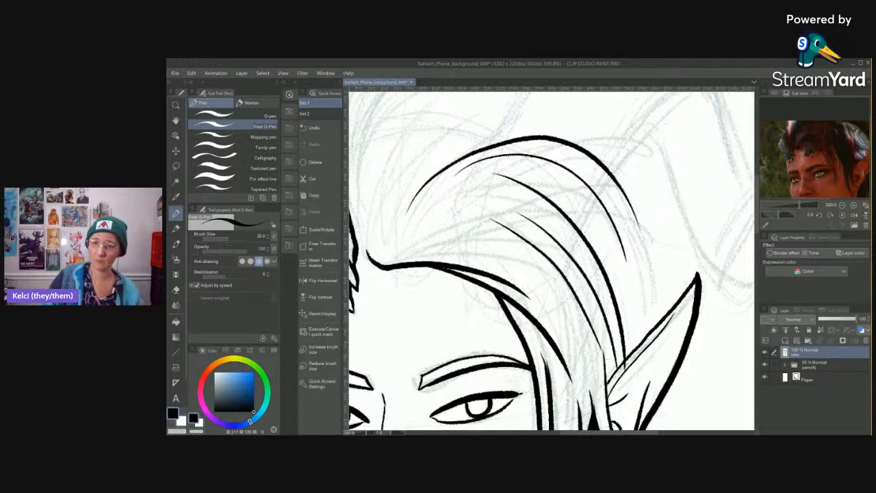
{"action": "mouse_move", "coordinate": [600, 214]}
{"action": "left_mouse_down"}
{"action": "mouse_move", "coordinate": [627, 337]}
{"action": "mouse_move", "coordinate": [641, 303]}
{"action": "mouse_move", "coordinate": [641, 326]}
{"action": "left_mouse_up"}
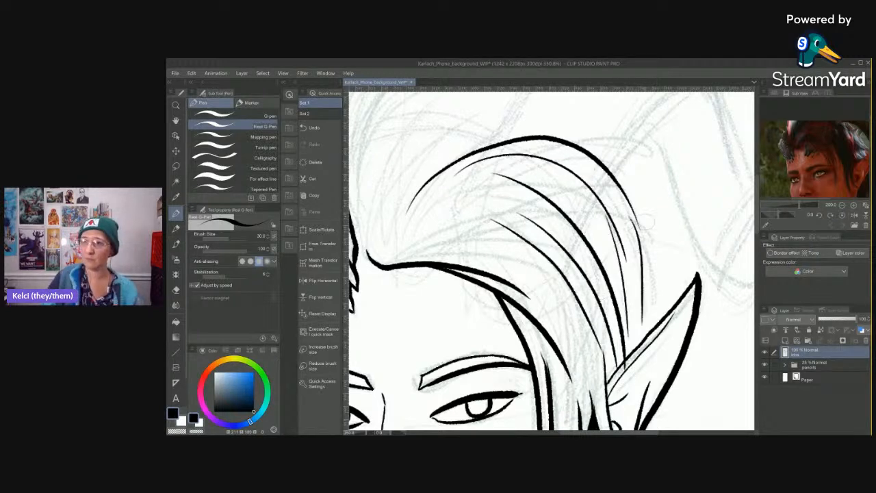
Ink flicked, overlapping hair strands from the back of the swept hair out to the right ear's tip, checking the reference's hair.
{"action": "scroll", "coordinate": [645, 225], "scroll_direction": "down", "scroll_amount": 3}
{"action": "scroll", "coordinate": [647, 225], "scroll_direction": "down", "scroll_amount": 3}
{"action": "scroll", "coordinate": [621, 181], "scroll_direction": "up", "scroll_amount": 3}
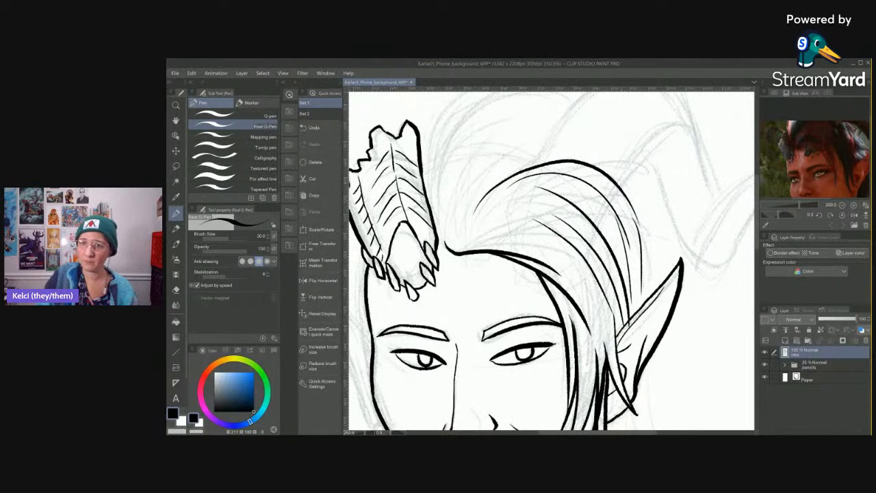
{"action": "scroll", "coordinate": [643, 222], "scroll_direction": "up", "scroll_amount": 2}
{"action": "scroll", "coordinate": [812, 158], "scroll_direction": "up", "scroll_amount": 4}
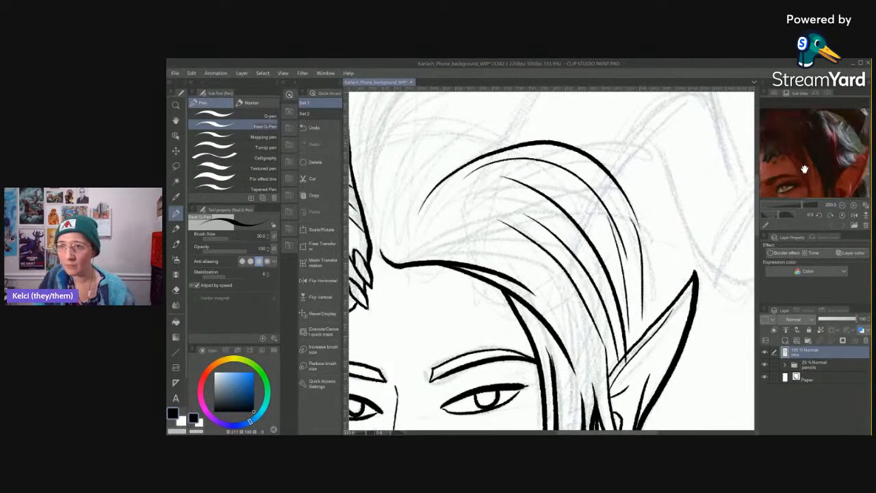
{"action": "scroll", "coordinate": [813, 158], "scroll_direction": "down", "scroll_amount": 3}
{"action": "scroll", "coordinate": [617, 212], "scroll_direction": "down", "scroll_amount": 1}
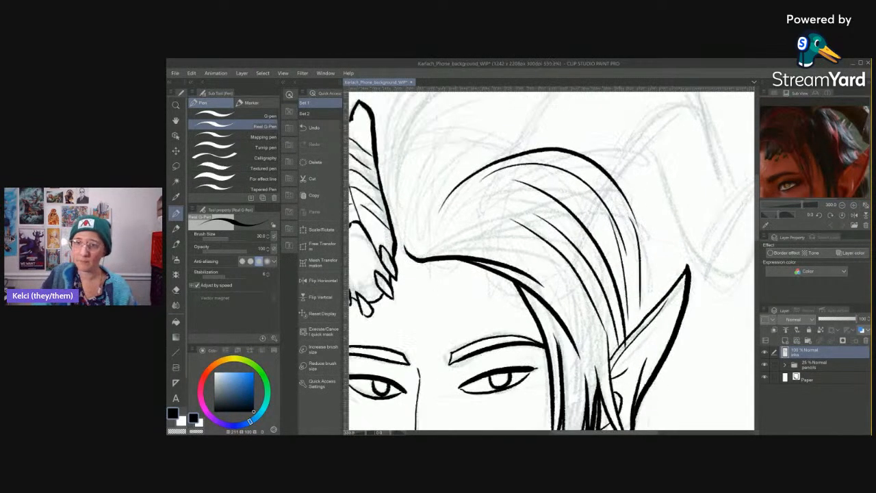
{"action": "mouse_move", "coordinate": [597, 169]}
{"action": "left_mouse_down"}
{"action": "mouse_move", "coordinate": [648, 237]}
{"action": "mouse_move", "coordinate": [684, 264]}
{"action": "left_mouse_up"}
{"action": "left_click_drag", "start_coordinate": [629, 234], "coordinate": [677, 265]}
{"action": "mouse_move", "coordinate": [592, 191]}
{"action": "left_mouse_down"}
{"action": "mouse_move", "coordinate": [657, 291]}
{"action": "mouse_move", "coordinate": [631, 293]}
{"action": "left_mouse_up"}
{"action": "mouse_move", "coordinate": [604, 246]}
{"action": "left_mouse_down"}
{"action": "mouse_move", "coordinate": [647, 303]}
{"action": "mouse_move", "coordinate": [624, 323]}
{"action": "left_mouse_up"}
{"action": "scroll", "coordinate": [551, 260], "scroll_direction": "down", "scroll_amount": 3}
{"action": "scroll", "coordinate": [583, 192], "scroll_direction": "up", "scroll_amount": 2}
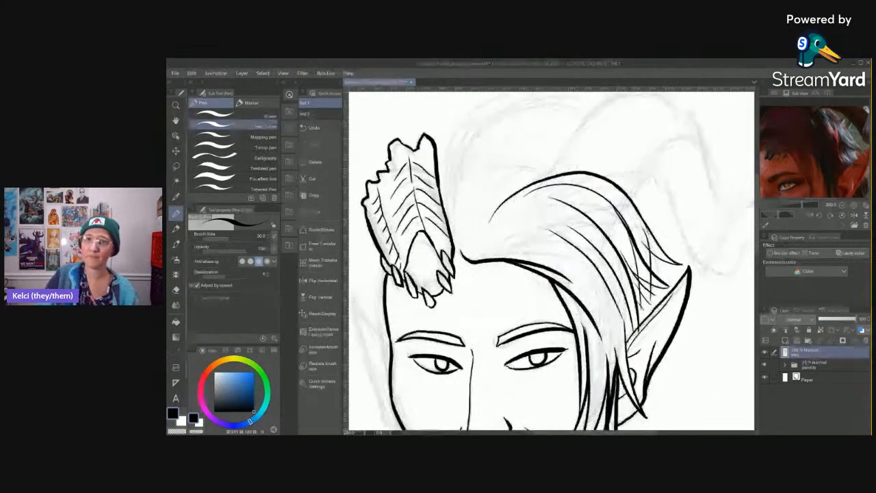
Ink a fan of upward-curving hair strands beside the horn, rising from the hairline's peak.
{"action": "mouse_move", "coordinate": [819, 155]}
{"action": "left_mouse_down"}
{"action": "mouse_move", "coordinate": [838, 168]}
{"action": "mouse_move", "coordinate": [830, 142]}
{"action": "left_mouse_up"}
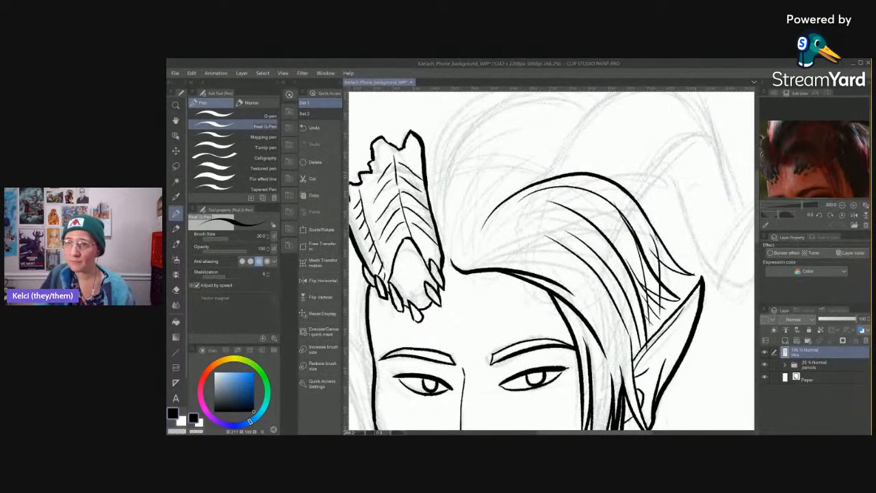
{"action": "left_click_drag", "start_coordinate": [471, 255], "coordinate": [556, 157]}
{"action": "key", "text": "bracketleft"}
{"action": "key", "text": "bracketleft"}
{"action": "mouse_move", "coordinate": [477, 189]}
{"action": "left_mouse_down"}
{"action": "mouse_move", "coordinate": [551, 137]}
{"action": "mouse_move", "coordinate": [469, 194]}
{"action": "left_mouse_up"}
{"action": "mouse_move", "coordinate": [479, 133]}
{"action": "left_mouse_down"}
{"action": "mouse_move", "coordinate": [451, 250]}
{"action": "mouse_move", "coordinate": [467, 137]}
{"action": "mouse_move", "coordinate": [433, 258]}
{"action": "mouse_move", "coordinate": [463, 111]}
{"action": "left_mouse_up"}
{"action": "key", "text": "ctrl+z"}
{"action": "scroll", "coordinate": [552, 261], "scroll_direction": "up", "scroll_amount": 3}
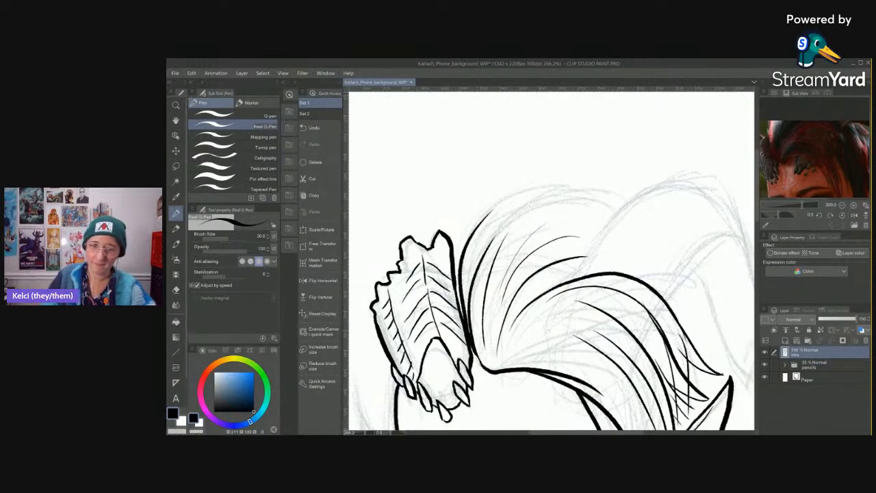
Ink the thick outer arc over the raised hair beside the ridged horn, with curved inner strands beneath it.
{"action": "left_click_drag", "start_coordinate": [464, 236], "coordinate": [614, 178]}
{"action": "left_click_drag", "start_coordinate": [526, 209], "coordinate": [648, 194]}
{"action": "left_click_drag", "start_coordinate": [535, 208], "coordinate": [634, 198]}
{"action": "mouse_move", "coordinate": [575, 209]}
{"action": "left_mouse_down"}
{"action": "mouse_move", "coordinate": [626, 219]}
{"action": "mouse_move", "coordinate": [541, 237]}
{"action": "left_mouse_up"}
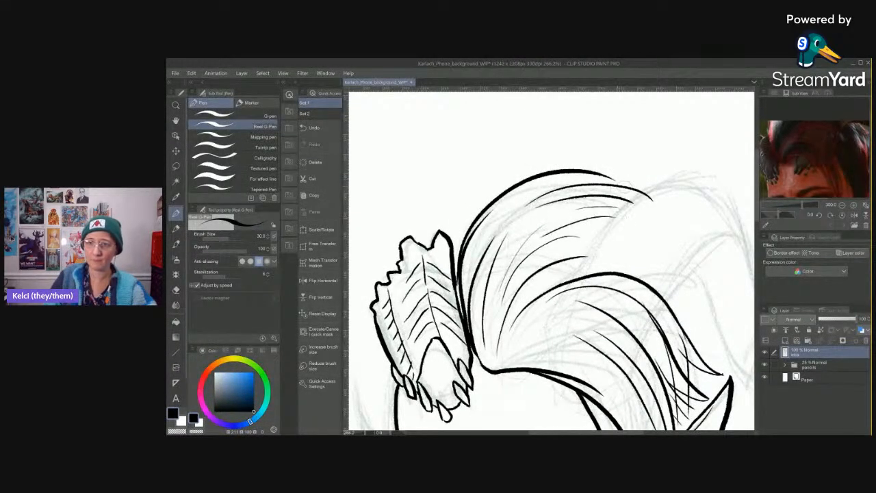
Ink the large curled horn behind the swept hair, with its inner and outer curves, lower bend and upturned pointed tip.
{"action": "left_click_drag", "start_coordinate": [695, 239], "coordinate": [556, 197]}
{"action": "mouse_move", "coordinate": [825, 148]}
{"action": "left_mouse_down"}
{"action": "mouse_move", "coordinate": [797, 135]}
{"action": "mouse_move", "coordinate": [814, 142]}
{"action": "mouse_move", "coordinate": [822, 165]}
{"action": "mouse_move", "coordinate": [829, 163]}
{"action": "left_mouse_up"}
{"action": "mouse_move", "coordinate": [576, 250]}
{"action": "left_mouse_down"}
{"action": "mouse_move", "coordinate": [620, 188]}
{"action": "mouse_move", "coordinate": [650, 193]}
{"action": "mouse_move", "coordinate": [682, 261]}
{"action": "left_mouse_up"}
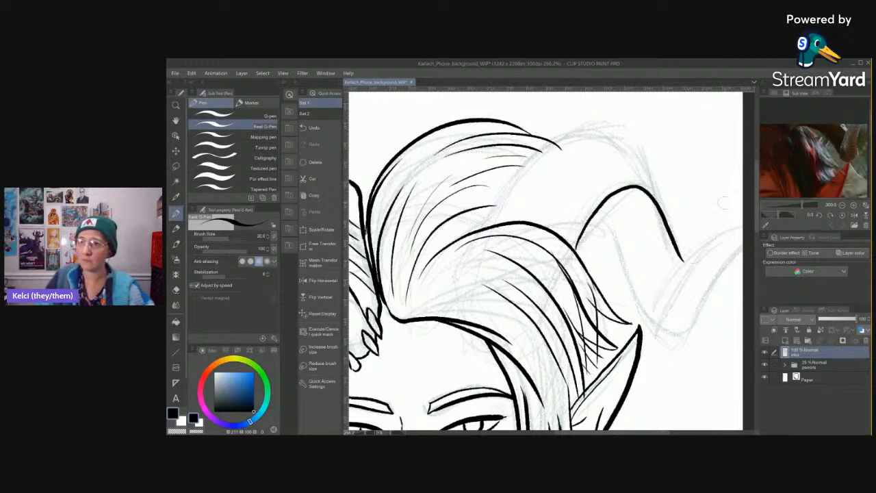
{"action": "mouse_move", "coordinate": [642, 312]}
{"action": "left_mouse_down"}
{"action": "mouse_move", "coordinate": [684, 334]}
{"action": "mouse_move", "coordinate": [712, 294]}
{"action": "mouse_move", "coordinate": [733, 214]}
{"action": "mouse_move", "coordinate": [684, 258]}
{"action": "mouse_move", "coordinate": [657, 312]}
{"action": "left_mouse_up"}
{"action": "mouse_move", "coordinate": [590, 220]}
{"action": "left_mouse_down"}
{"action": "mouse_move", "coordinate": [611, 225]}
{"action": "mouse_move", "coordinate": [655, 332]}
{"action": "left_mouse_up"}
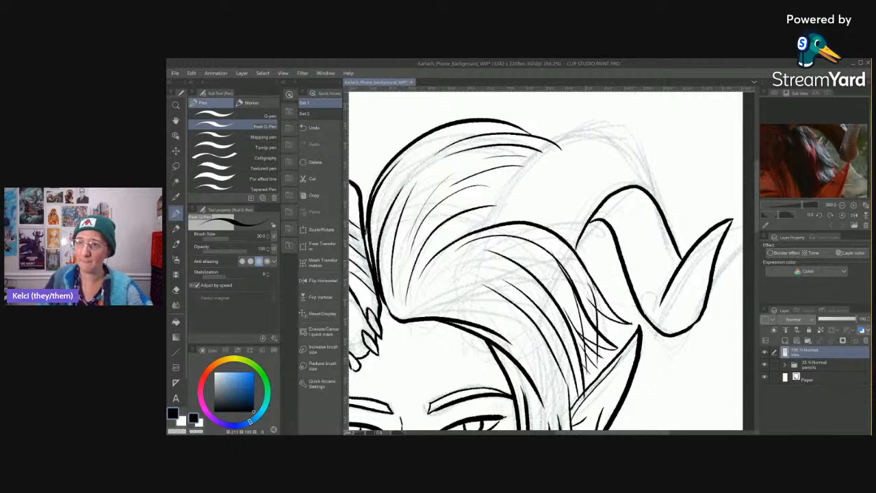
{"action": "left_click_drag", "start_coordinate": [664, 280], "coordinate": [652, 319]}
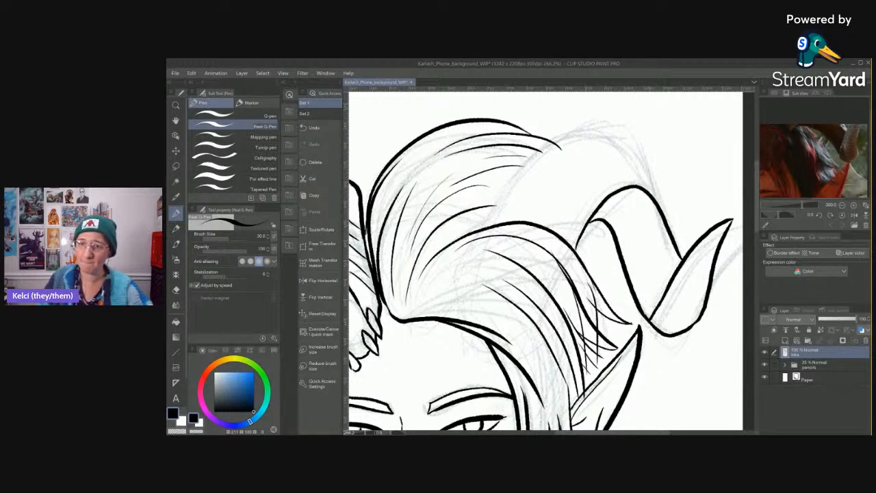
{"action": "mouse_move", "coordinate": [668, 230]}
{"action": "left_mouse_down"}
{"action": "mouse_move", "coordinate": [638, 162]}
{"action": "mouse_move", "coordinate": [603, 135]}
{"action": "mouse_move", "coordinate": [562, 142]}
{"action": "mouse_move", "coordinate": [515, 184]}
{"action": "mouse_move", "coordinate": [490, 225]}
{"action": "left_mouse_up"}
{"action": "key", "text": "ctrl+z"}
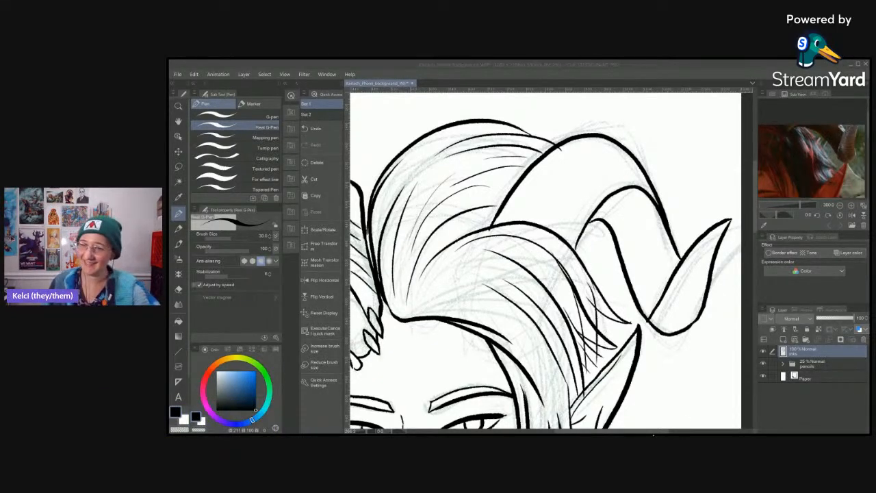
Ink tapered hair strands filling the gap between the curled horn's inner edge and the right ear's tip.
{"action": "left_click_drag", "start_coordinate": [629, 243], "coordinate": [614, 225]}
{"action": "left_click_drag", "start_coordinate": [807, 162], "coordinate": [785, 183]}
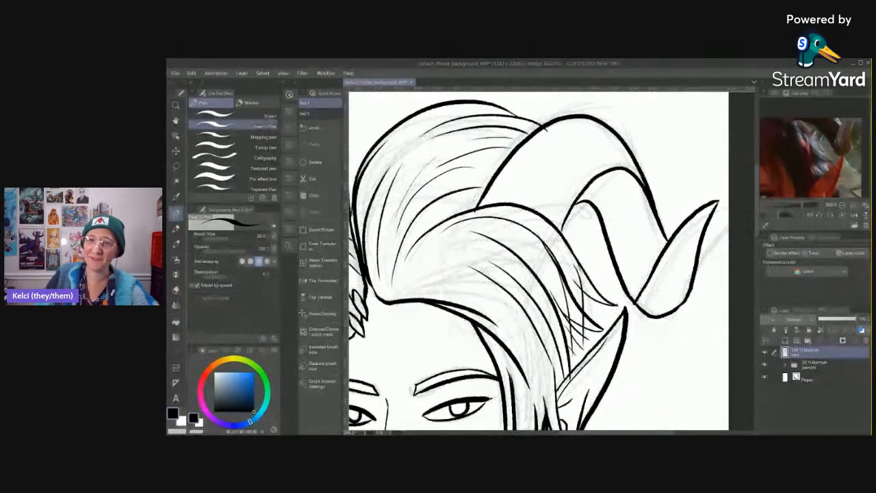
{"action": "mouse_move", "coordinate": [582, 203]}
{"action": "left_mouse_down"}
{"action": "mouse_move", "coordinate": [601, 223]}
{"action": "mouse_move", "coordinate": [600, 269]}
{"action": "left_mouse_up"}
{"action": "left_click_drag", "start_coordinate": [572, 236], "coordinate": [598, 273]}
{"action": "mouse_move", "coordinate": [670, 360]}
{"action": "left_mouse_down"}
{"action": "mouse_move", "coordinate": [640, 244]}
{"action": "mouse_move", "coordinate": [617, 235]}
{"action": "left_mouse_up"}
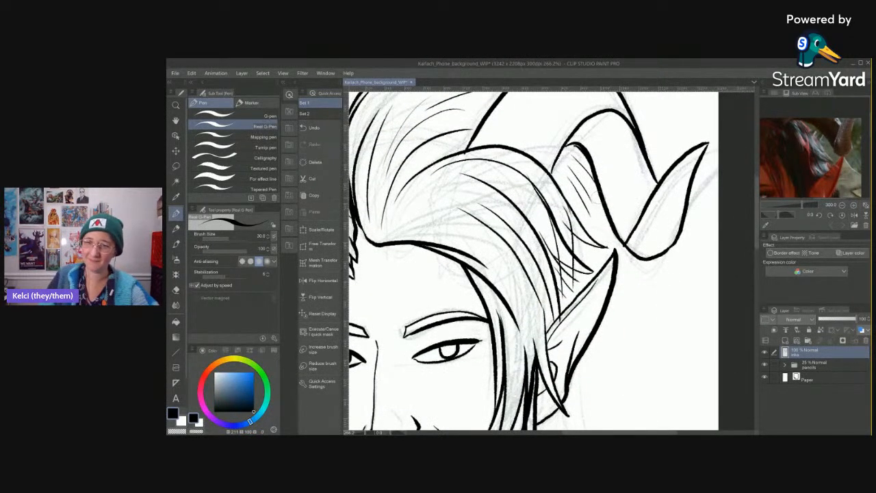
{"action": "left_click_drag", "start_coordinate": [572, 162], "coordinate": [616, 248]}
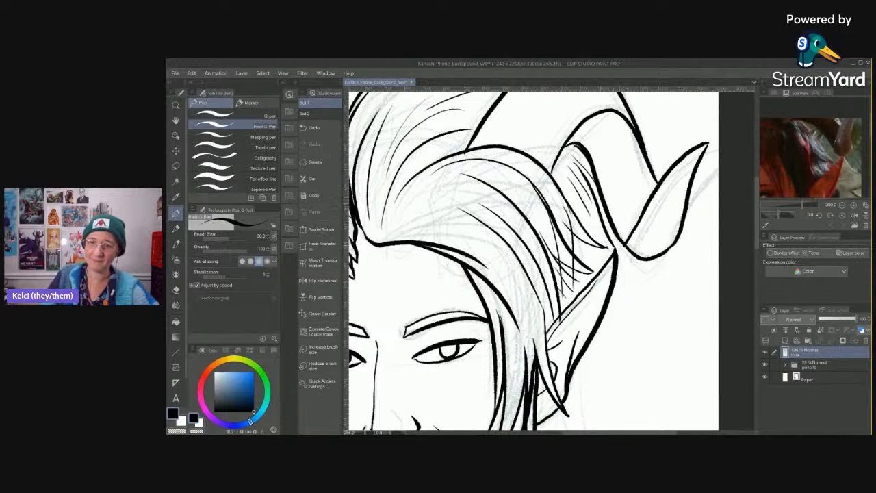
{"action": "key", "text": "ctrl+z"}
{"action": "left_click_drag", "start_coordinate": [572, 162], "coordinate": [620, 248]}
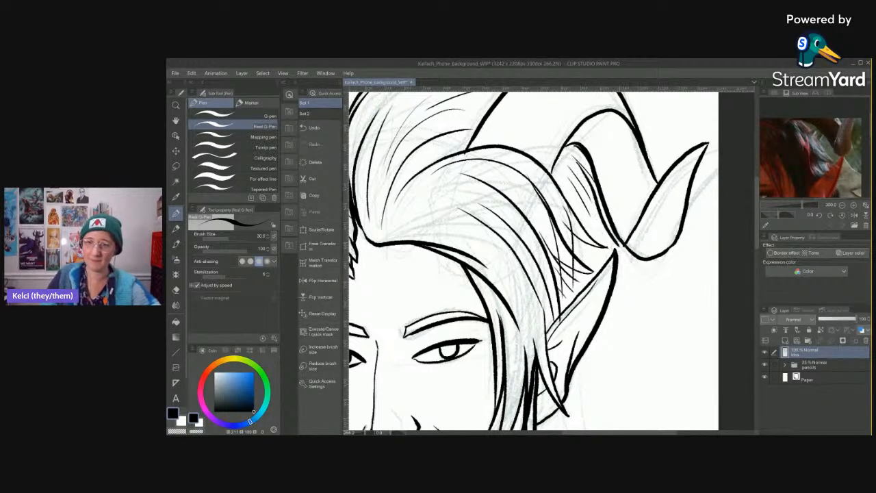
{"action": "left_click_drag", "start_coordinate": [575, 197], "coordinate": [609, 259]}
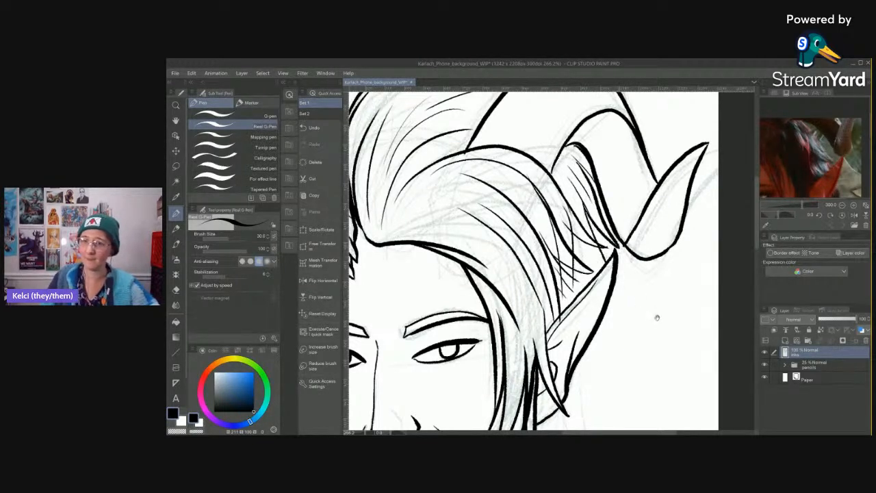
Ink a thin hair strand hanging down behind the right ear and undo the stroke curving in beside it.
{"action": "left_click_drag", "start_coordinate": [657, 322], "coordinate": [669, 240]}
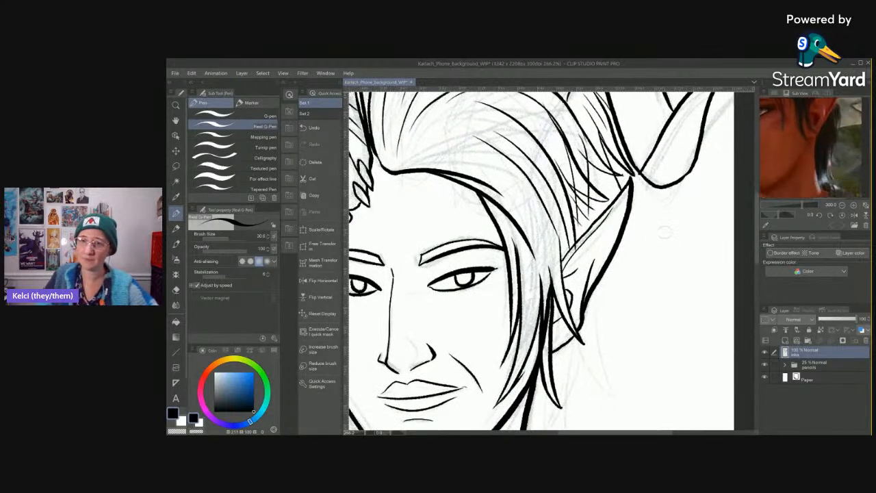
{"action": "scroll", "coordinate": [629, 238], "scroll_direction": "down", "scroll_amount": 1}
{"action": "left_click_drag", "start_coordinate": [624, 231], "coordinate": [630, 338]}
{"action": "mouse_move", "coordinate": [628, 277]}
{"action": "left_mouse_down"}
{"action": "mouse_move", "coordinate": [618, 333]}
{"action": "mouse_move", "coordinate": [582, 401]}
{"action": "left_mouse_up"}
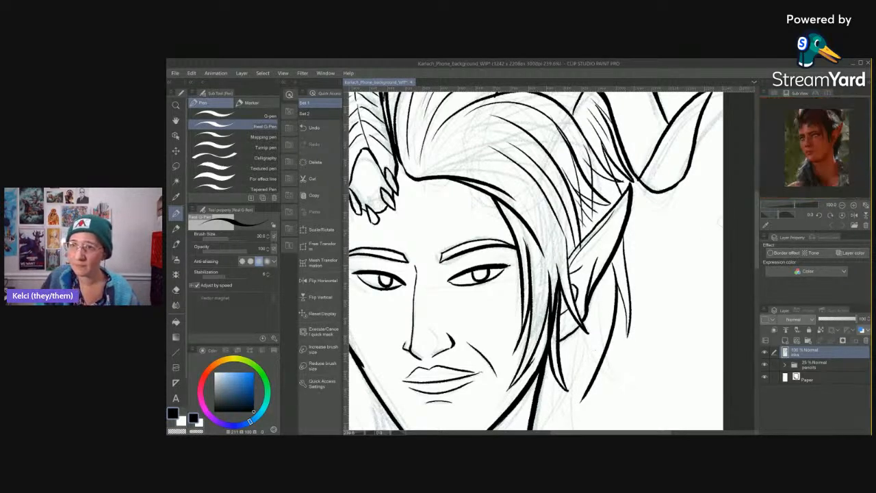
{"action": "scroll", "coordinate": [717, 226], "scroll_direction": "up", "scroll_amount": 1}
{"action": "scroll", "coordinate": [631, 329], "scroll_direction": "down", "scroll_amount": 1}
{"action": "key", "text": "ctrl+z"}
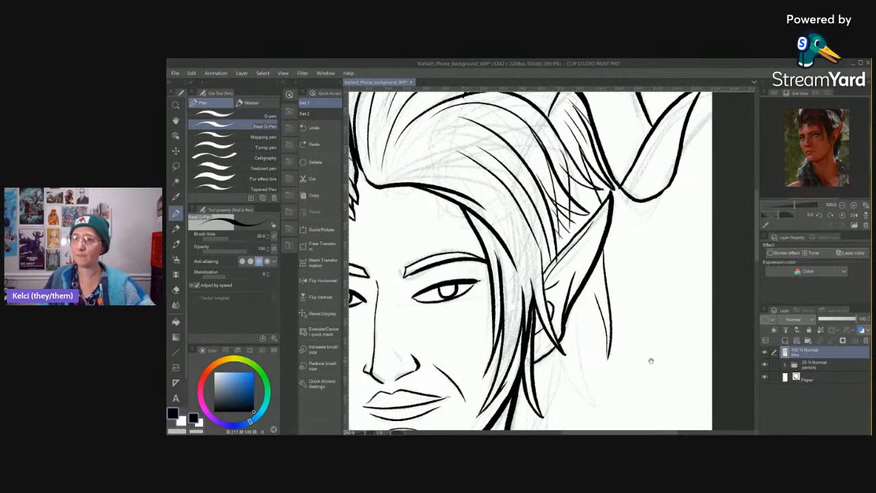
Ink long, overlapping hair strands falling from behind the right ear down along the neck.
{"action": "left_click_drag", "start_coordinate": [647, 359], "coordinate": [650, 267]}
{"action": "left_click_drag", "start_coordinate": [598, 187], "coordinate": [579, 347]}
{"action": "left_click_drag", "start_coordinate": [586, 270], "coordinate": [570, 346]}
{"action": "left_click_drag", "start_coordinate": [579, 231], "coordinate": [525, 378]}
{"action": "left_click_drag", "start_coordinate": [558, 277], "coordinate": [519, 376]}
{"action": "mouse_move", "coordinate": [547, 323]}
{"action": "left_mouse_down"}
{"action": "mouse_move", "coordinate": [508, 376]}
{"action": "mouse_move", "coordinate": [513, 391]}
{"action": "left_mouse_up"}
Ink the main contours of the hair falling from behind the left jaw, with a wide outer curve and inner strands.
{"action": "left_click_drag", "start_coordinate": [607, 374], "coordinate": [705, 294]}
{"action": "left_click_drag", "start_coordinate": [521, 289], "coordinate": [563, 263]}
{"action": "mouse_move", "coordinate": [532, 208]}
{"action": "left_mouse_down"}
{"action": "mouse_move", "coordinate": [525, 276]}
{"action": "mouse_move", "coordinate": [553, 400]}
{"action": "left_mouse_up"}
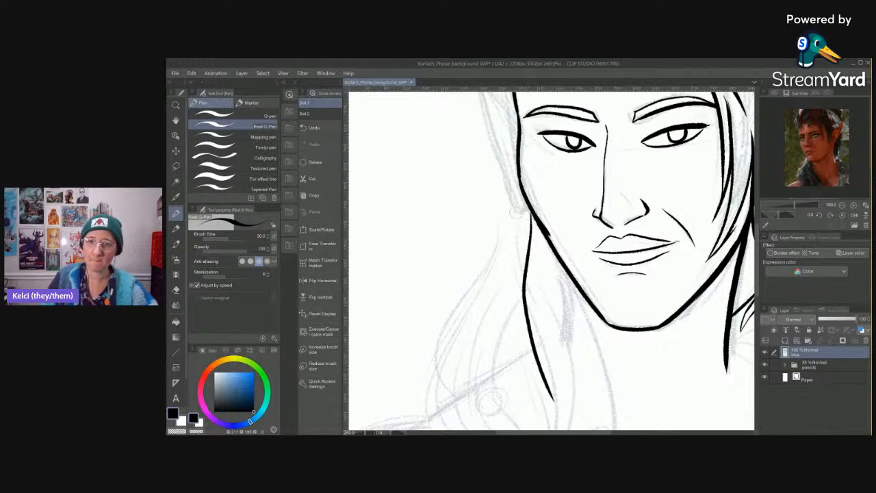
{"action": "mouse_move", "coordinate": [514, 213]}
{"action": "left_mouse_down"}
{"action": "mouse_move", "coordinate": [460, 296]}
{"action": "mouse_move", "coordinate": [445, 423]}
{"action": "left_mouse_up"}
{"action": "left_click_drag", "start_coordinate": [521, 271], "coordinate": [497, 418]}
{"action": "mouse_move", "coordinate": [501, 219]}
{"action": "left_mouse_down"}
{"action": "mouse_move", "coordinate": [438, 191]}
{"action": "mouse_move", "coordinate": [413, 218]}
{"action": "left_mouse_up"}
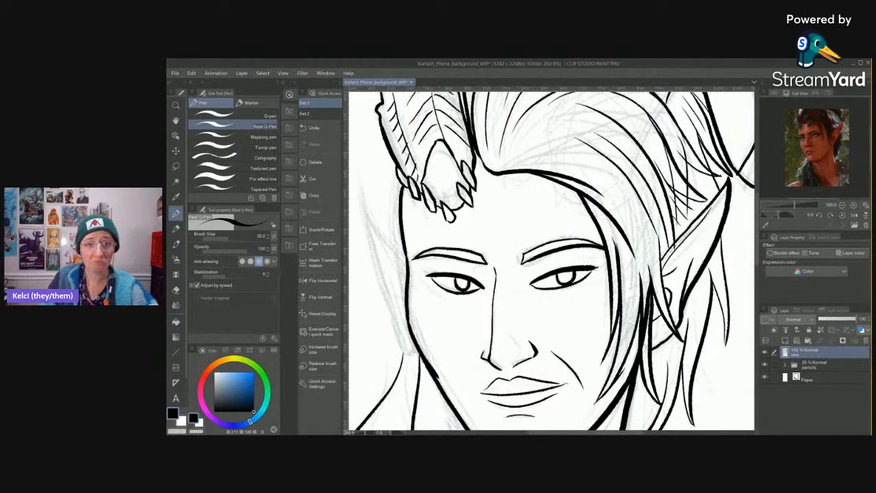
Ink the narrow pointed left ear beside the face, redrawing its upper edge closer to the head.
{"action": "mouse_move", "coordinate": [568, 335]}
{"action": "left_mouse_down"}
{"action": "mouse_move", "coordinate": [555, 230]}
{"action": "mouse_move", "coordinate": [596, 336]}
{"action": "mouse_move", "coordinate": [625, 340]}
{"action": "left_mouse_up"}
{"action": "left_click_drag", "start_coordinate": [454, 277], "coordinate": [403, 190]}
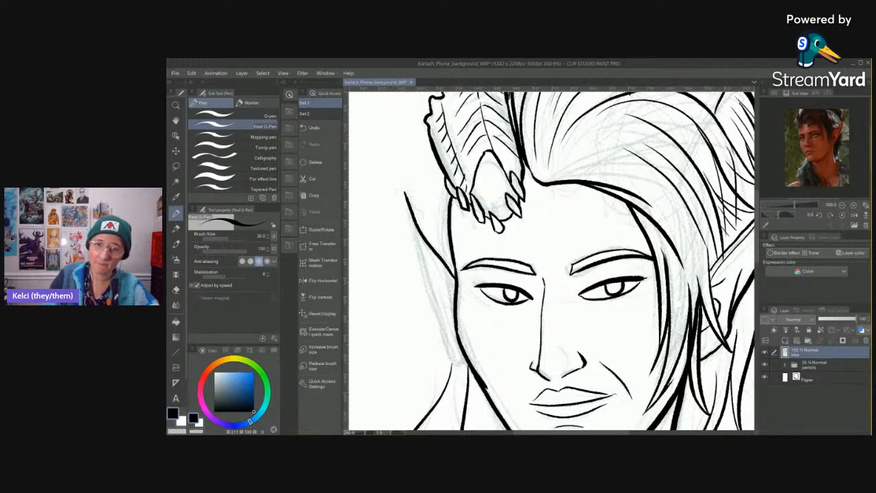
{"action": "key", "text": "ctrl+z"}
{"action": "mouse_move", "coordinate": [454, 269]}
{"action": "left_mouse_down"}
{"action": "mouse_move", "coordinate": [416, 197]}
{"action": "mouse_move", "coordinate": [464, 362]}
{"action": "left_mouse_up"}
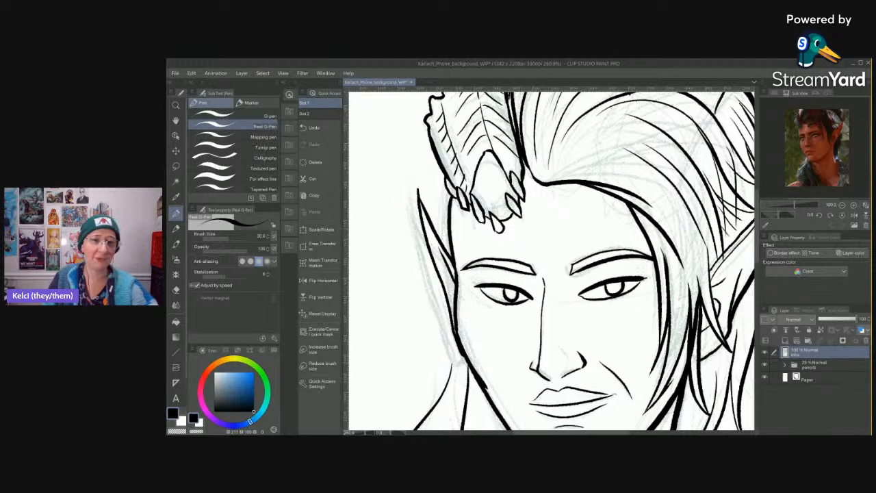
Ink two curved inner strands inside the hair lock hanging below the left side of the jaw.
{"action": "scroll", "coordinate": [558, 236], "scroll_direction": "down", "scroll_amount": 4}
{"action": "scroll", "coordinate": [513, 328], "scroll_direction": "up", "scroll_amount": 8}
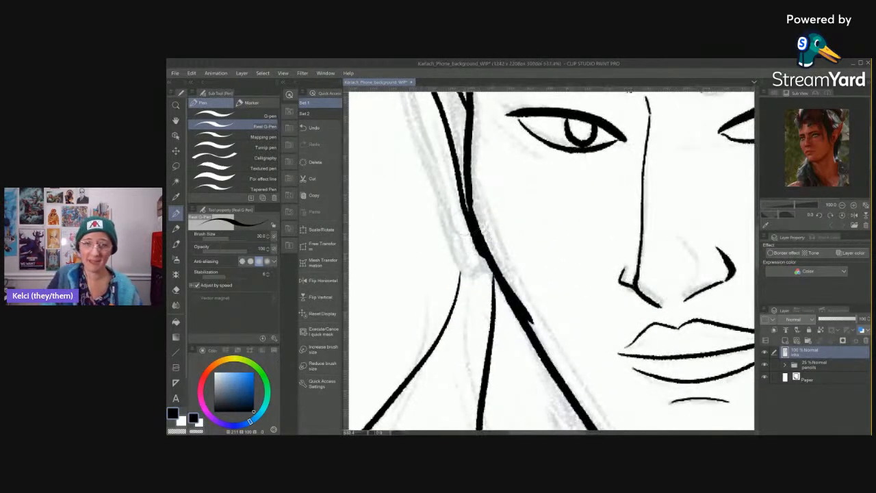
{"action": "scroll", "coordinate": [550, 260], "scroll_direction": "down", "scroll_amount": 1}
{"action": "scroll", "coordinate": [551, 260], "scroll_direction": "down", "scroll_amount": 2}
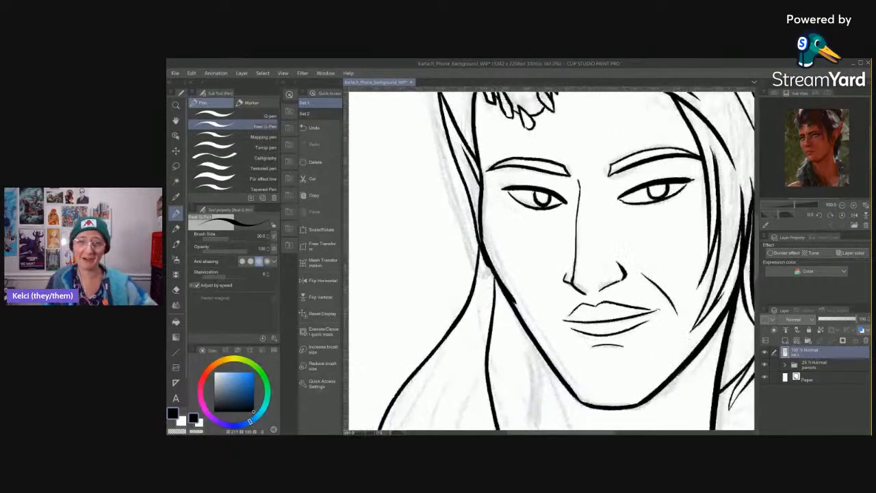
{"action": "left_click_drag", "start_coordinate": [551, 274], "coordinate": [561, 234]}
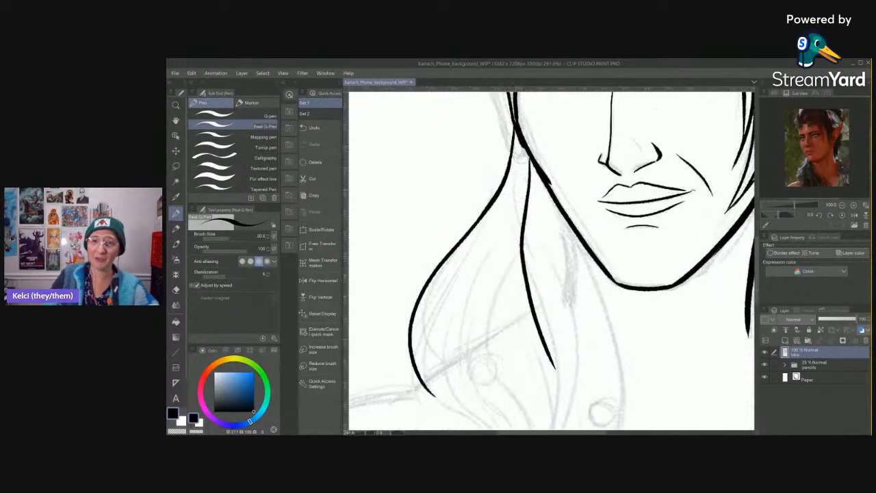
{"action": "left_click_drag", "start_coordinate": [520, 156], "coordinate": [508, 373]}
{"action": "mouse_move", "coordinate": [507, 263]}
{"action": "left_mouse_down"}
{"action": "mouse_move", "coordinate": [510, 335]}
{"action": "mouse_move", "coordinate": [557, 415]}
{"action": "left_mouse_up"}
{"action": "left_click_drag", "start_coordinate": [553, 377], "coordinate": [546, 255]}
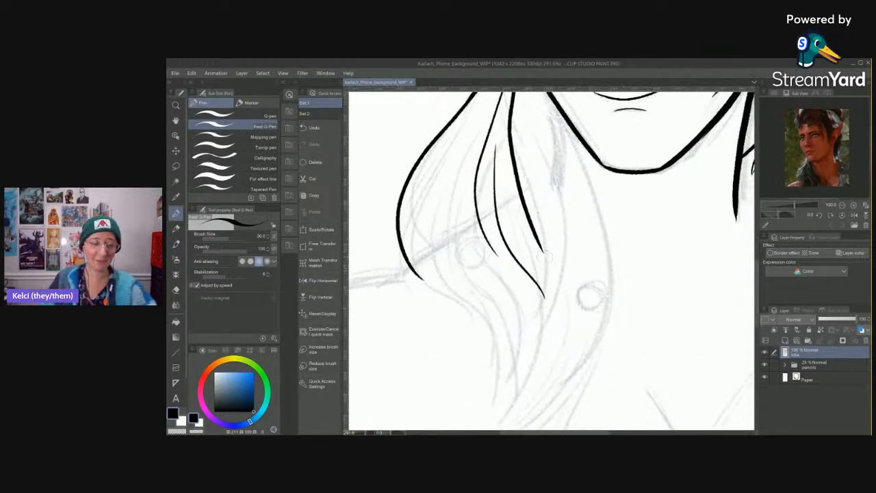
{"action": "left_click_drag", "start_coordinate": [546, 171], "coordinate": [544, 177]}
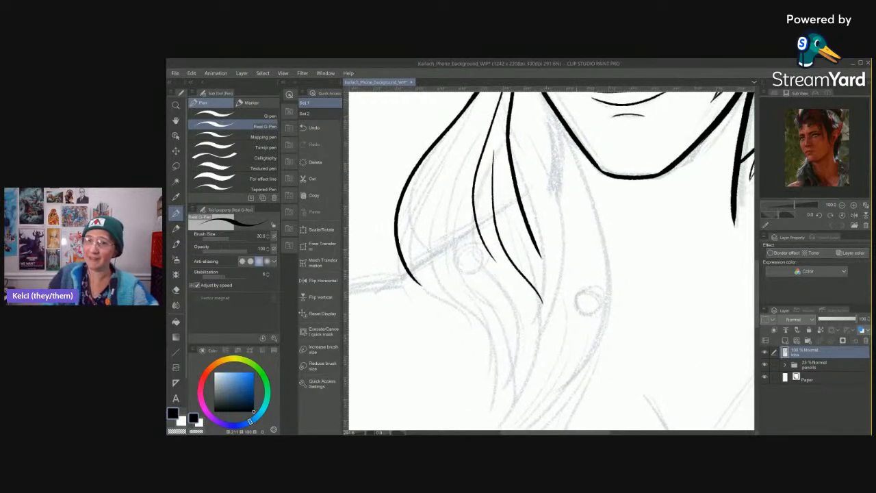
Ink overlapping strands that taper to a point below the chin, plus a thick outer curve starting under the left jaw.
{"action": "mouse_move", "coordinate": [526, 104]}
{"action": "left_mouse_down"}
{"action": "mouse_move", "coordinate": [555, 206]}
{"action": "mouse_move", "coordinate": [512, 367]}
{"action": "left_mouse_up"}
{"action": "mouse_move", "coordinate": [527, 177]}
{"action": "left_mouse_down"}
{"action": "mouse_move", "coordinate": [539, 245]}
{"action": "mouse_move", "coordinate": [512, 365]}
{"action": "left_mouse_up"}
{"action": "left_click_drag", "start_coordinate": [587, 220], "coordinate": [569, 232]}
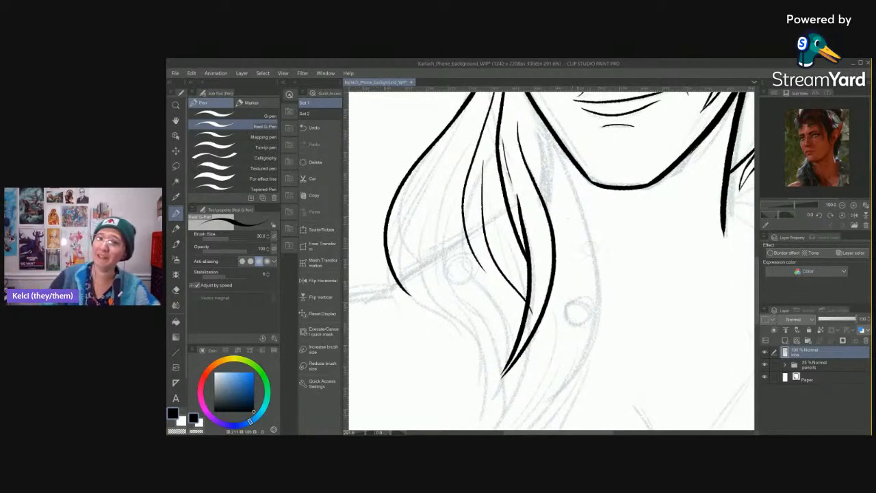
{"action": "left_click_drag", "start_coordinate": [539, 124], "coordinate": [560, 252]}
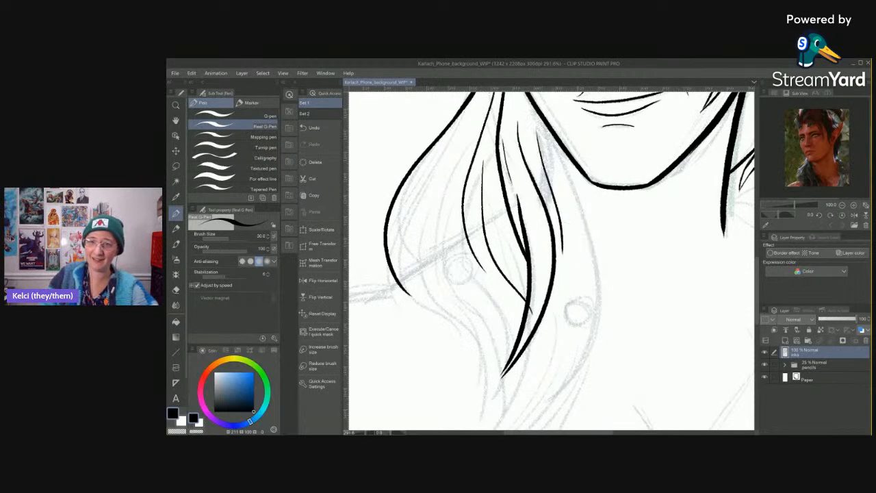
{"action": "mouse_move", "coordinate": [549, 133]}
{"action": "left_mouse_down"}
{"action": "mouse_move", "coordinate": [590, 268]}
{"action": "mouse_move", "coordinate": [566, 392]}
{"action": "left_mouse_up"}
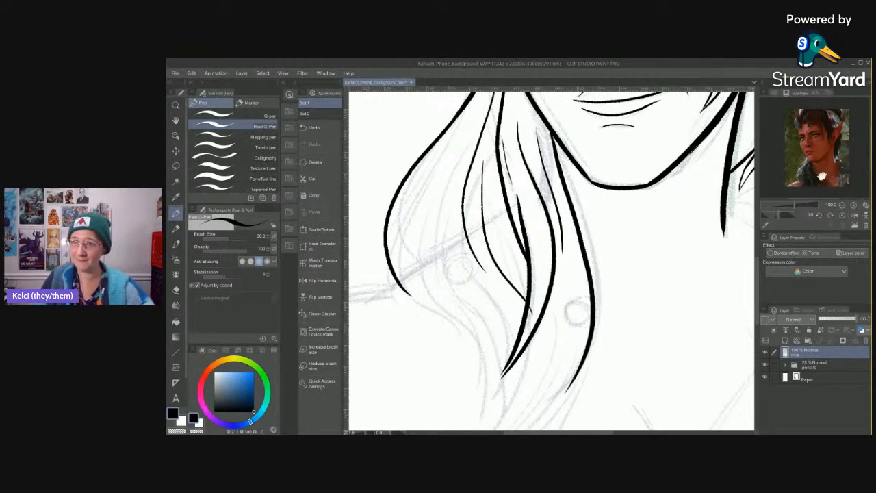
Check the reference's neck and shoulder area, and load the 4173646-baldurs-gate-3-karlach-recruit-guide image as a reference.
{"action": "scroll", "coordinate": [810, 181], "scroll_direction": "up", "scroll_amount": 6}
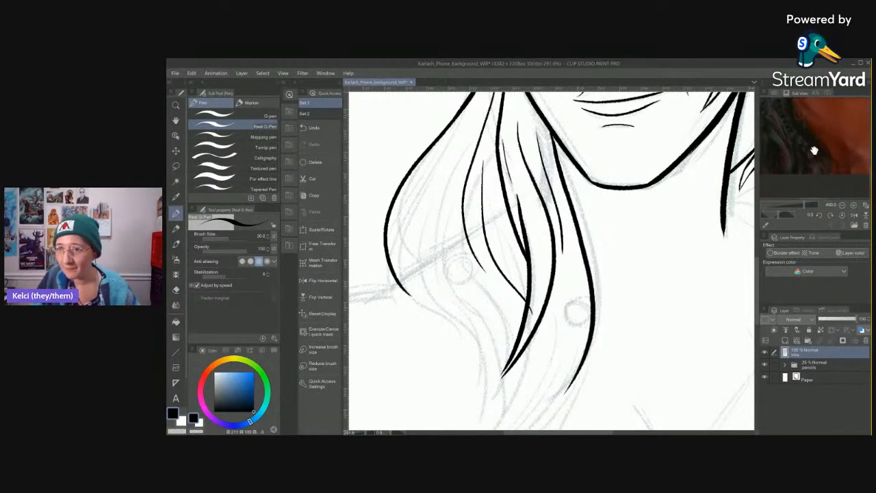
{"action": "scroll", "coordinate": [812, 159], "scroll_direction": "down", "scroll_amount": 3}
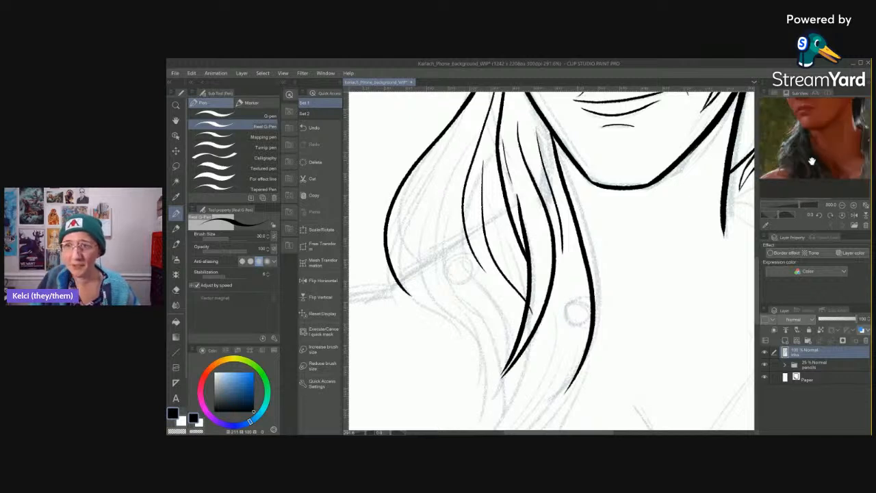
{"action": "scroll", "coordinate": [812, 160], "scroll_direction": "down", "scroll_amount": 2}
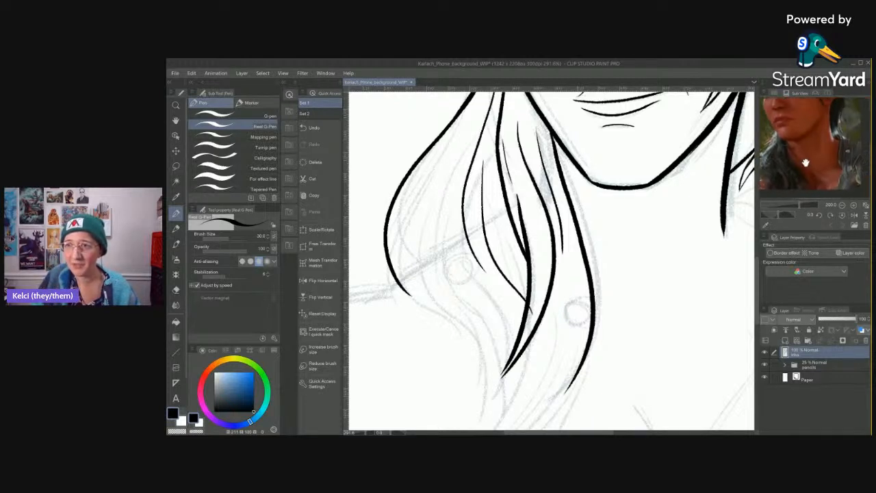
{"action": "scroll", "coordinate": [812, 160], "scroll_direction": "down", "scroll_amount": 1}
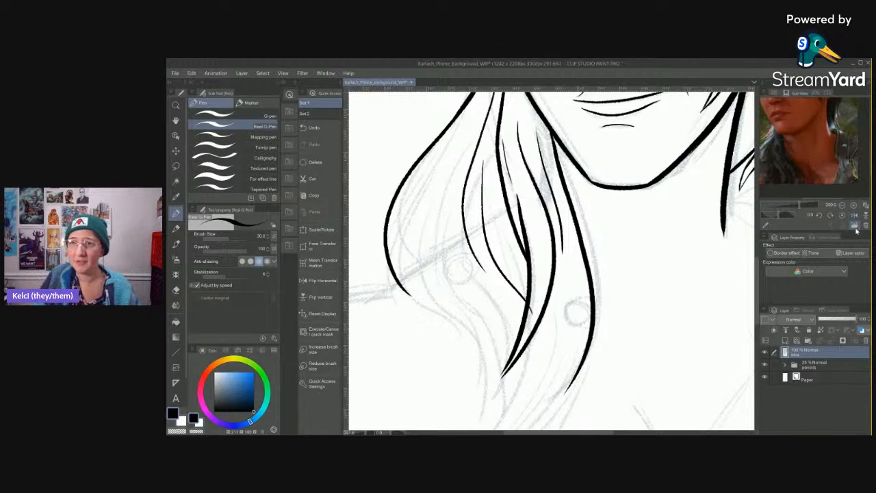
{"action": "left_click", "coordinate": [854, 228]}
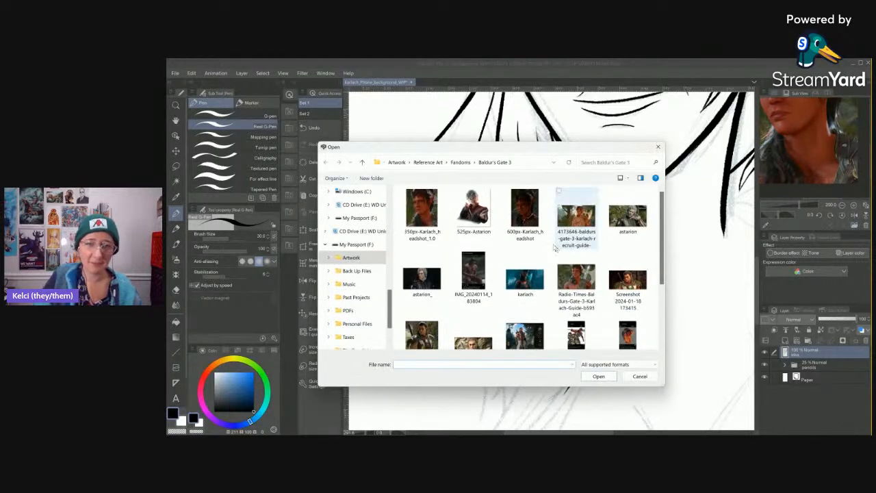
{"action": "left_click", "coordinate": [588, 225]}
{"action": "left_click", "coordinate": [598, 376]}
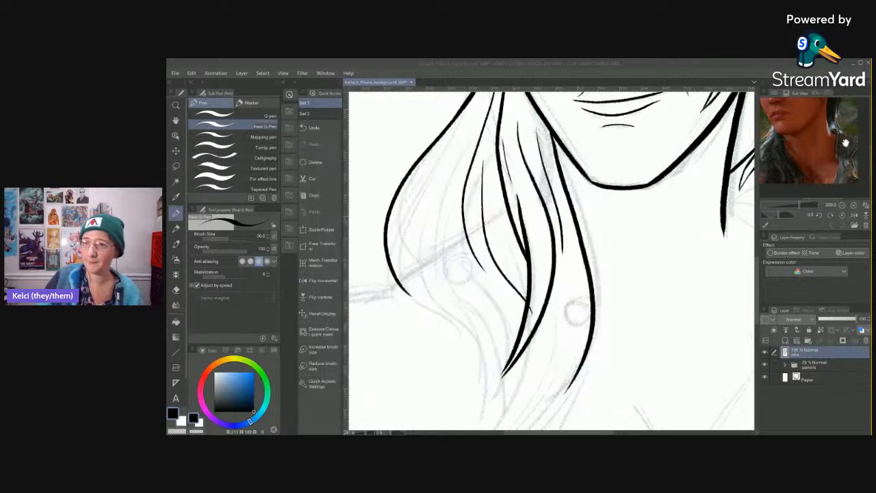
Examine the hair lock hanging over the shoulder and its bead in the new reference image.
{"action": "scroll", "coordinate": [822, 147], "scroll_direction": "up", "scroll_amount": 4}
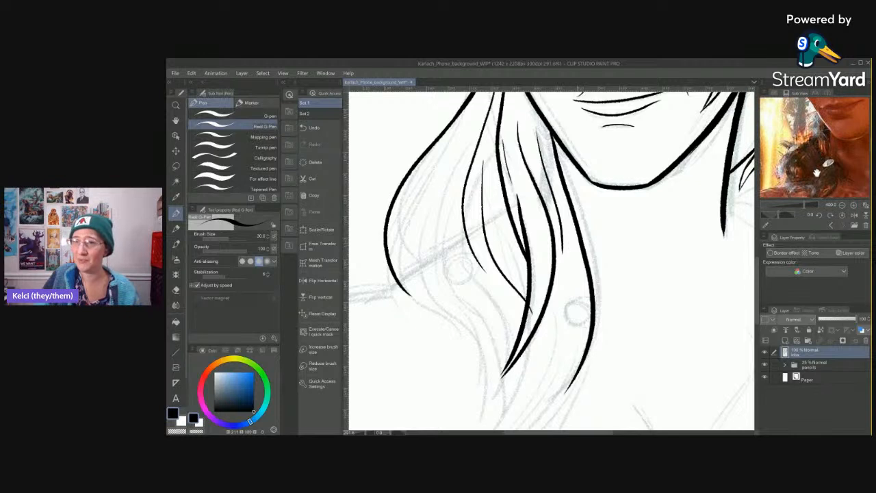
{"action": "scroll", "coordinate": [802, 164], "scroll_direction": "up", "scroll_amount": 1}
{"action": "mouse_move", "coordinate": [800, 164]}
{"action": "left_mouse_down"}
{"action": "mouse_move", "coordinate": [811, 165]}
{"action": "mouse_move", "coordinate": [812, 185]}
{"action": "mouse_move", "coordinate": [808, 176]}
{"action": "left_mouse_up"}
{"action": "scroll", "coordinate": [814, 172], "scroll_direction": "down", "scroll_amount": 2}
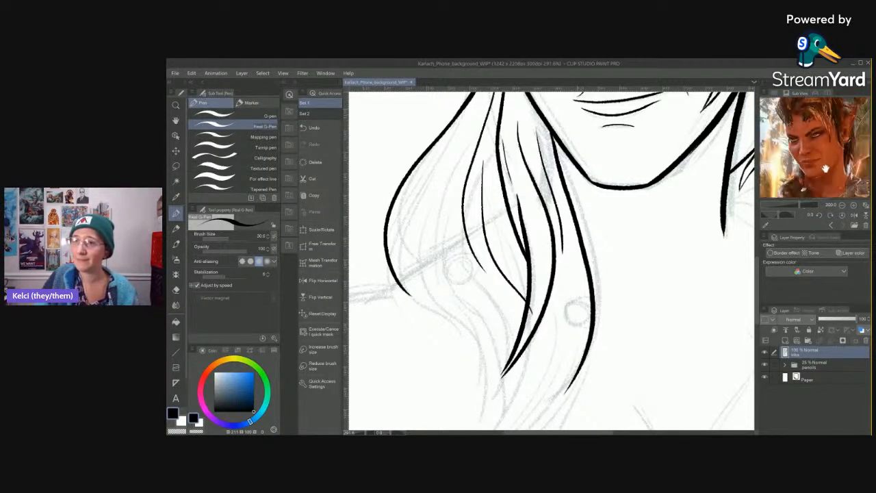
{"action": "scroll", "coordinate": [820, 146], "scroll_direction": "up", "scroll_amount": 2}
{"action": "scroll", "coordinate": [819, 146], "scroll_direction": "down", "scroll_amount": 4}
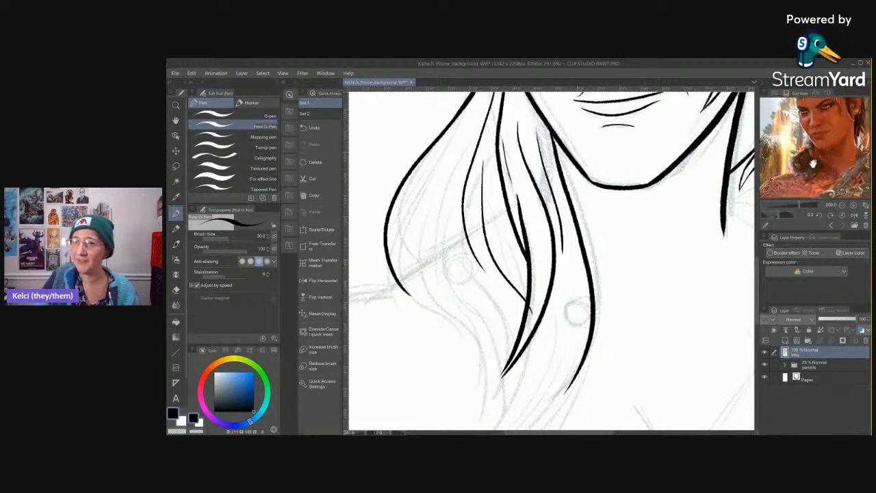
{"action": "scroll", "coordinate": [806, 167], "scroll_direction": "up", "scroll_amount": 1}
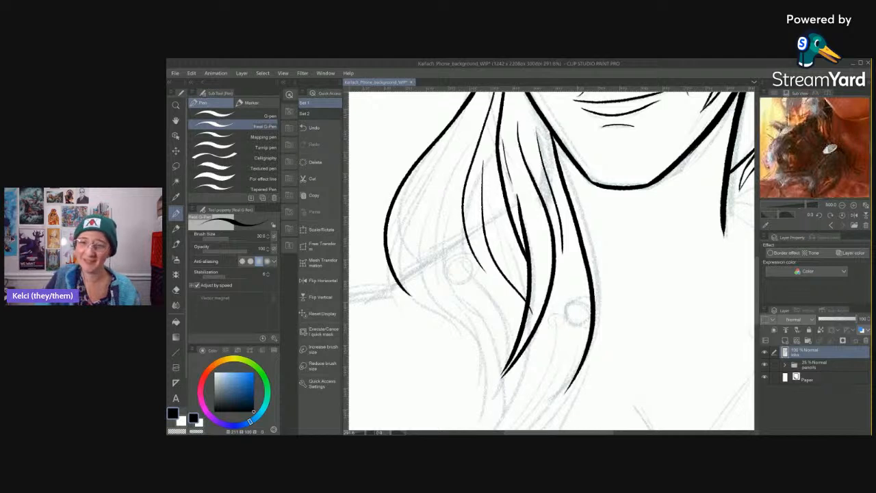
Ink two small oval beads on the hair hanging under the jaw, one near its inner edge and one near its outer edge.
{"action": "mouse_move", "coordinate": [577, 284]}
{"action": "left_mouse_down"}
{"action": "mouse_move", "coordinate": [559, 312]}
{"action": "mouse_move", "coordinate": [586, 299]}
{"action": "mouse_move", "coordinate": [566, 282]}
{"action": "left_mouse_up"}
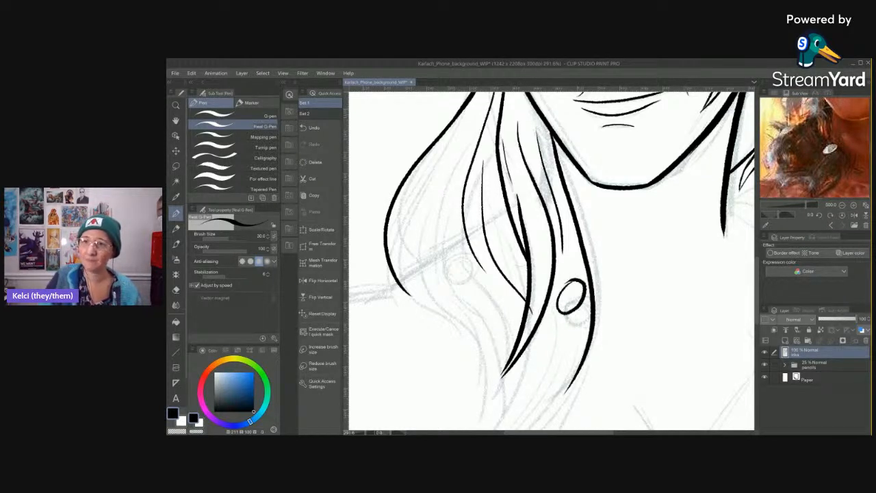
{"action": "mouse_move", "coordinate": [444, 210]}
{"action": "left_mouse_down"}
{"action": "mouse_move", "coordinate": [431, 226]}
{"action": "mouse_move", "coordinate": [452, 249]}
{"action": "mouse_move", "coordinate": [437, 210]}
{"action": "left_mouse_up"}
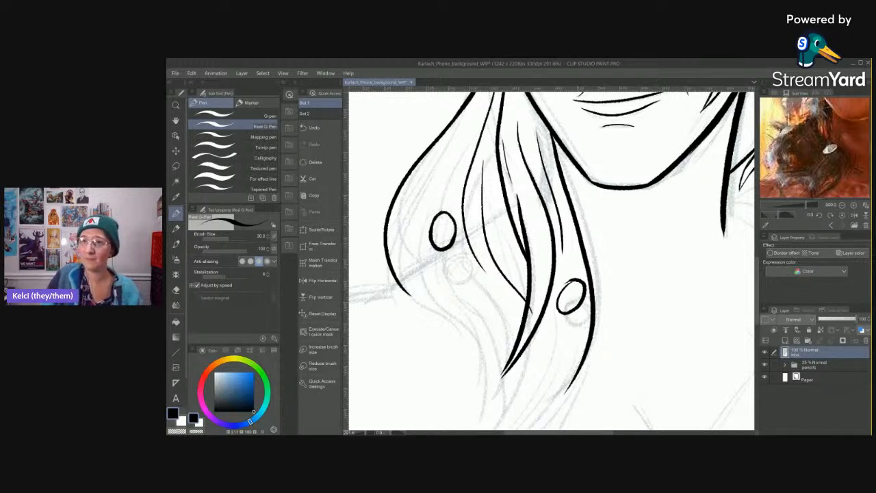
Ink loose flyaway wisps branching outward from the upper outer edge of the hanging hair lock.
{"action": "scroll", "coordinate": [453, 266], "scroll_direction": "down", "scroll_amount": 1}
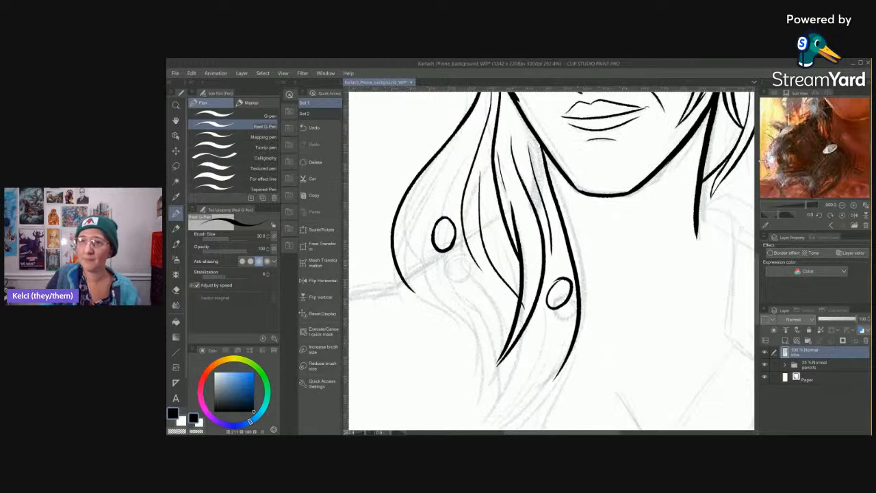
{"action": "scroll", "coordinate": [807, 153], "scroll_direction": "down", "scroll_amount": 3}
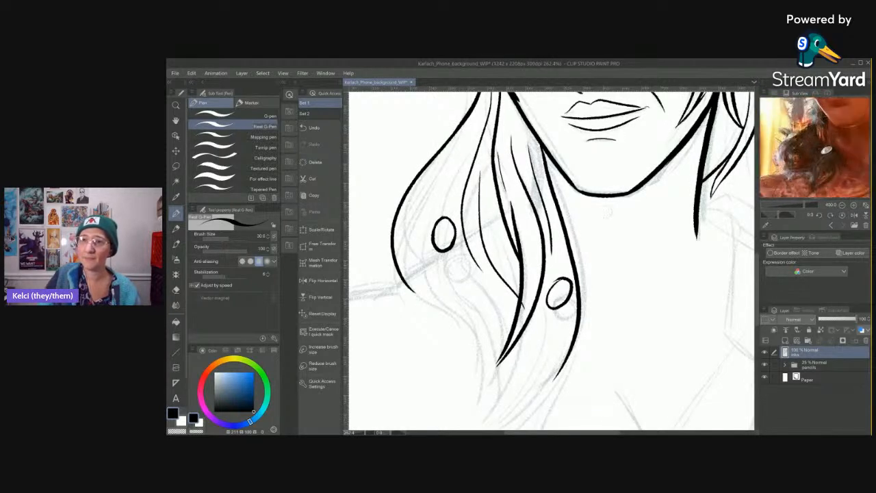
{"action": "scroll", "coordinate": [551, 260], "scroll_direction": "down", "scroll_amount": 3}
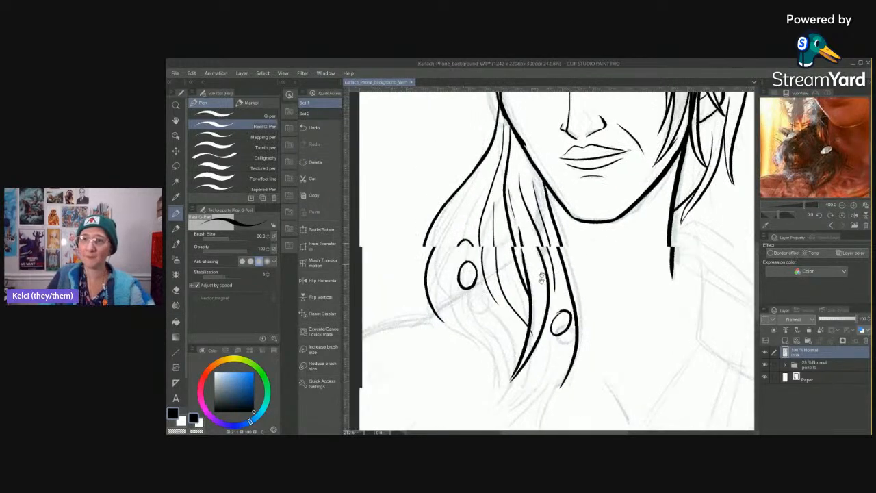
{"action": "mouse_move", "coordinate": [460, 231]}
{"action": "left_mouse_down"}
{"action": "mouse_move", "coordinate": [411, 251]}
{"action": "mouse_move", "coordinate": [421, 233]}
{"action": "mouse_move", "coordinate": [449, 236]}
{"action": "left_mouse_up"}
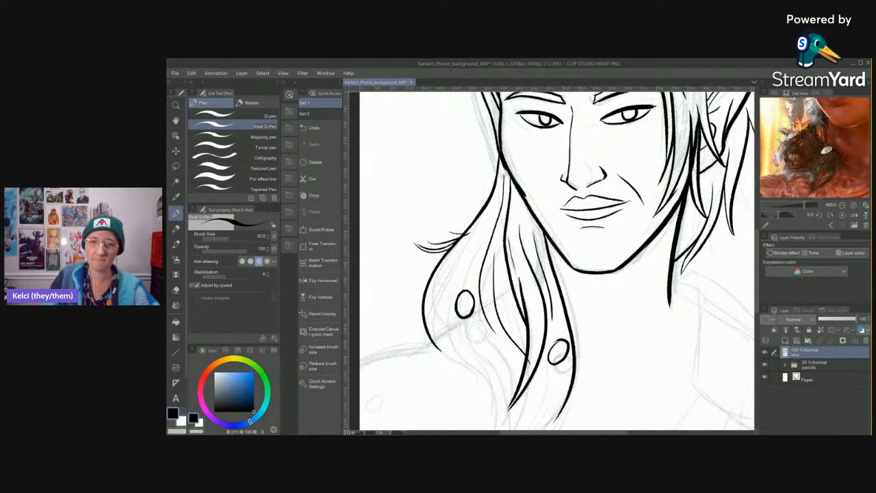
{"action": "left_click_drag", "start_coordinate": [497, 206], "coordinate": [432, 252]}
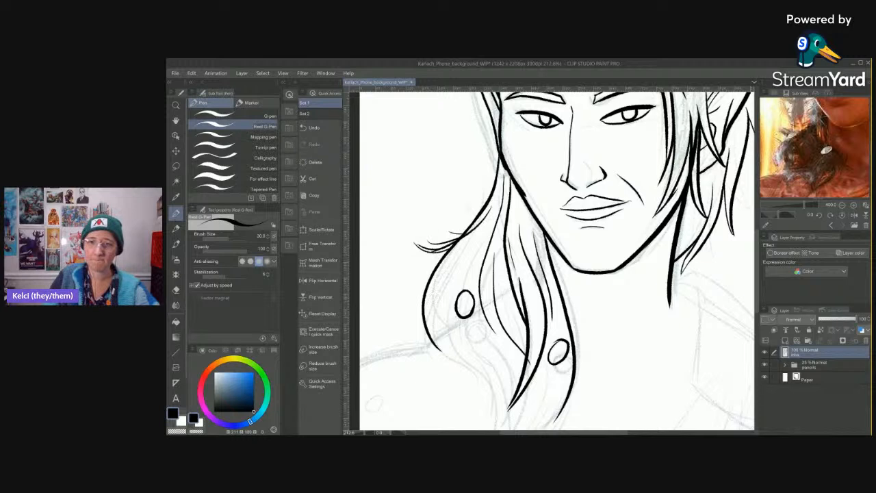
{"action": "left_click_drag", "start_coordinate": [503, 182], "coordinate": [397, 331]}
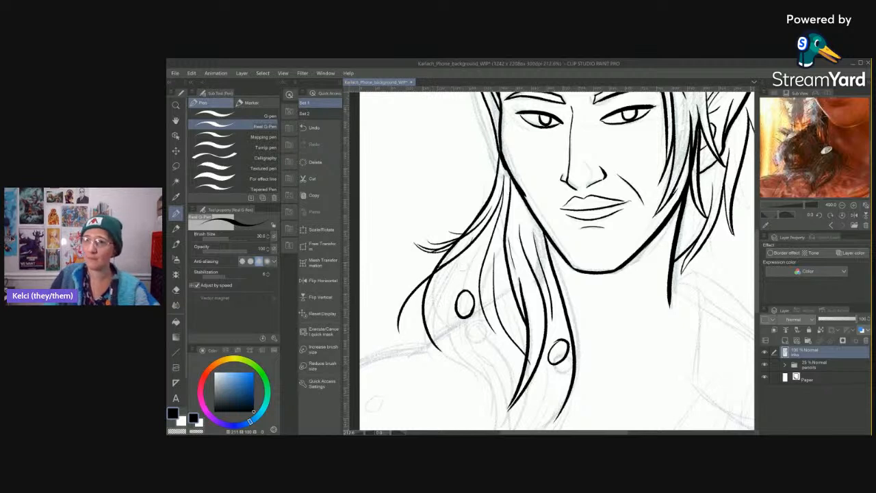
Ink curved strands down the outer side of the beaded hair lock, past the outer bead and converging toward the tip.
{"action": "mouse_move", "coordinate": [457, 257]}
{"action": "left_mouse_down"}
{"action": "mouse_move", "coordinate": [434, 362]}
{"action": "mouse_move", "coordinate": [474, 372]}
{"action": "left_mouse_up"}
{"action": "left_click_drag", "start_coordinate": [449, 303], "coordinate": [502, 386]}
{"action": "left_click_drag", "start_coordinate": [471, 335], "coordinate": [491, 417]}
{"action": "mouse_move", "coordinate": [499, 324]}
{"action": "left_mouse_down"}
{"action": "mouse_move", "coordinate": [493, 268]}
{"action": "mouse_move", "coordinate": [483, 396]}
{"action": "left_mouse_up"}
Ink the remaining strands below the inner bead so the hair lock tapers to a layered point.
{"action": "scroll", "coordinate": [492, 267], "scroll_direction": "down", "scroll_amount": 1}
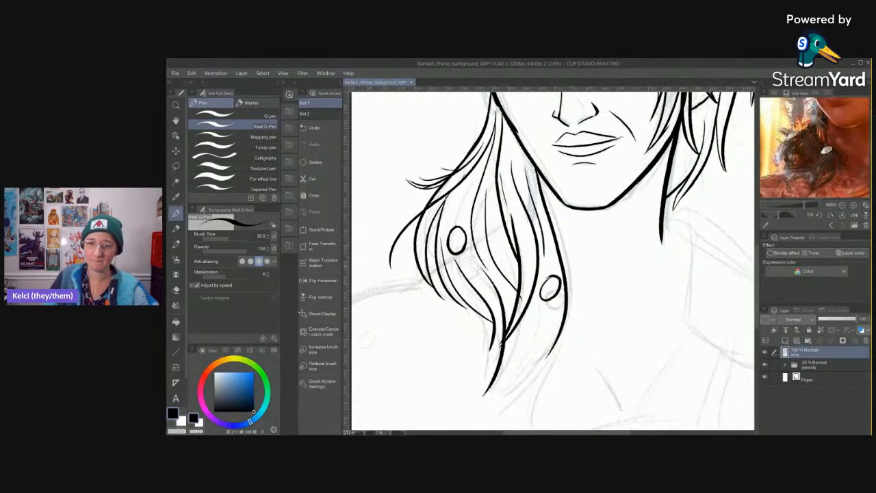
{"action": "left_click_drag", "start_coordinate": [484, 282], "coordinate": [494, 388]}
{"action": "left_click_drag", "start_coordinate": [528, 309], "coordinate": [494, 386]}
{"action": "left_click_drag", "start_coordinate": [515, 332], "coordinate": [488, 392]}
{"action": "left_click_drag", "start_coordinate": [552, 308], "coordinate": [486, 404]}
{"action": "left_click_drag", "start_coordinate": [533, 327], "coordinate": [501, 387]}
{"action": "left_click_drag", "start_coordinate": [560, 325], "coordinate": [488, 403]}
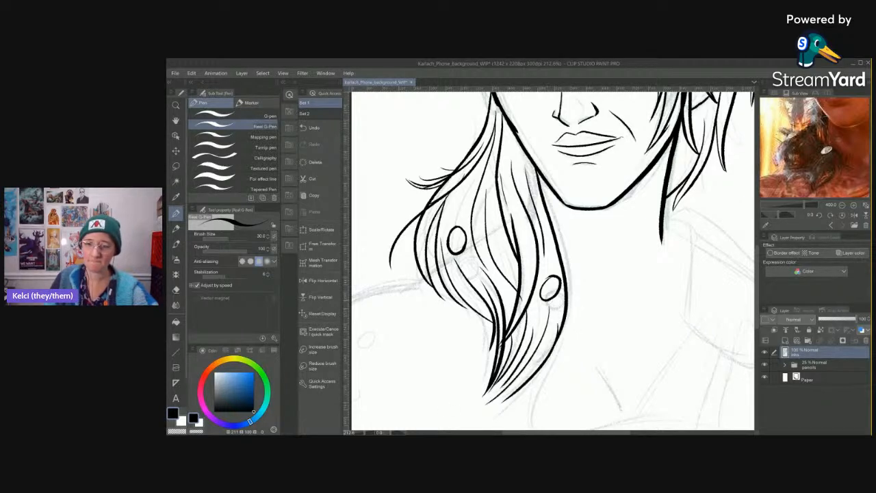
Check the arm and chest straps in the reference image, and save the Karlach_Phone_background_WIP file.
{"action": "left_click_drag", "start_coordinate": [620, 251], "coordinate": [588, 289]}
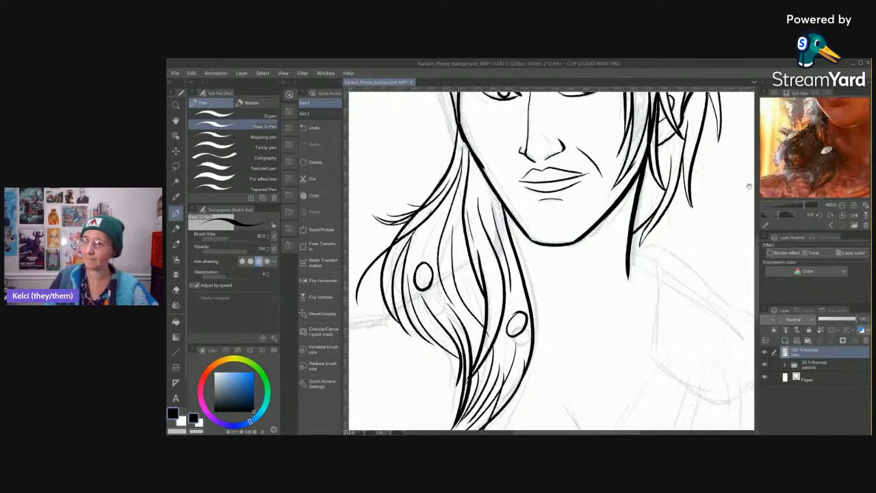
{"action": "mouse_move", "coordinate": [834, 169]}
{"action": "left_mouse_down"}
{"action": "mouse_move", "coordinate": [802, 136]}
{"action": "mouse_move", "coordinate": [842, 144]}
{"action": "mouse_move", "coordinate": [841, 167]}
{"action": "left_mouse_up"}
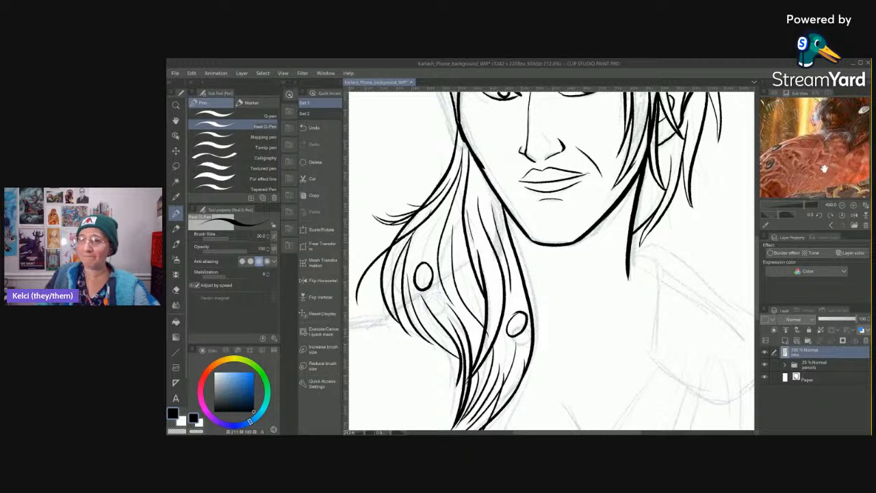
{"action": "mouse_move", "coordinate": [824, 170]}
{"action": "left_mouse_down"}
{"action": "mouse_move", "coordinate": [809, 145]}
{"action": "mouse_move", "coordinate": [838, 158]}
{"action": "mouse_move", "coordinate": [832, 170]}
{"action": "mouse_move", "coordinate": [818, 161]}
{"action": "mouse_move", "coordinate": [800, 167]}
{"action": "mouse_move", "coordinate": [837, 175]}
{"action": "mouse_move", "coordinate": [829, 182]}
{"action": "mouse_move", "coordinate": [821, 169]}
{"action": "left_mouse_up"}
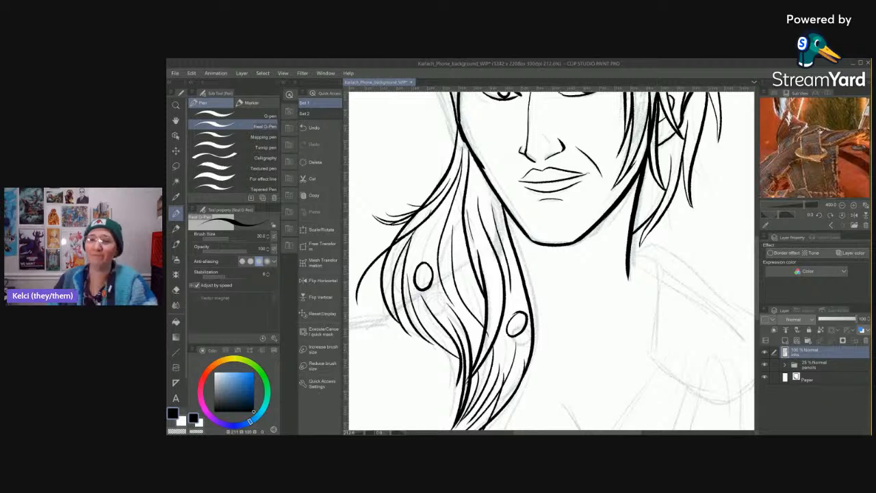
{"action": "scroll", "coordinate": [654, 236], "scroll_direction": "up", "scroll_amount": 5}
{"action": "scroll", "coordinate": [551, 261], "scroll_direction": "down", "scroll_amount": 8}
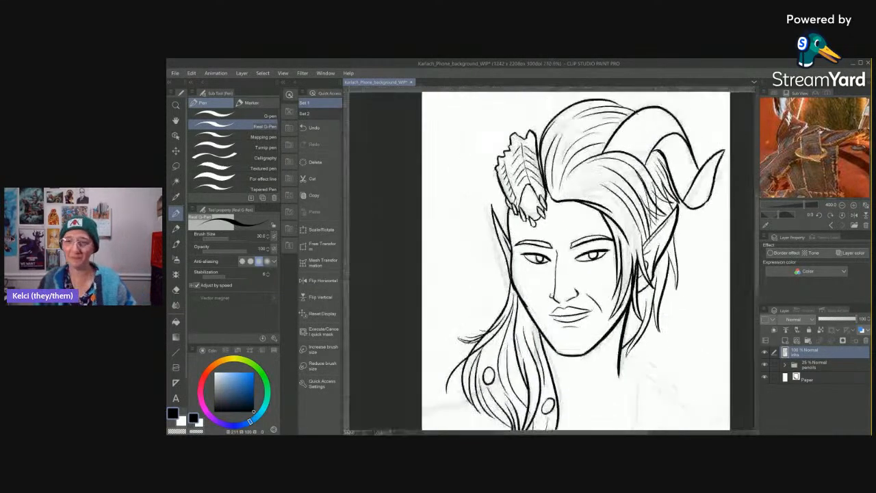
{"action": "left_click_drag", "start_coordinate": [633, 281], "coordinate": [614, 292]}
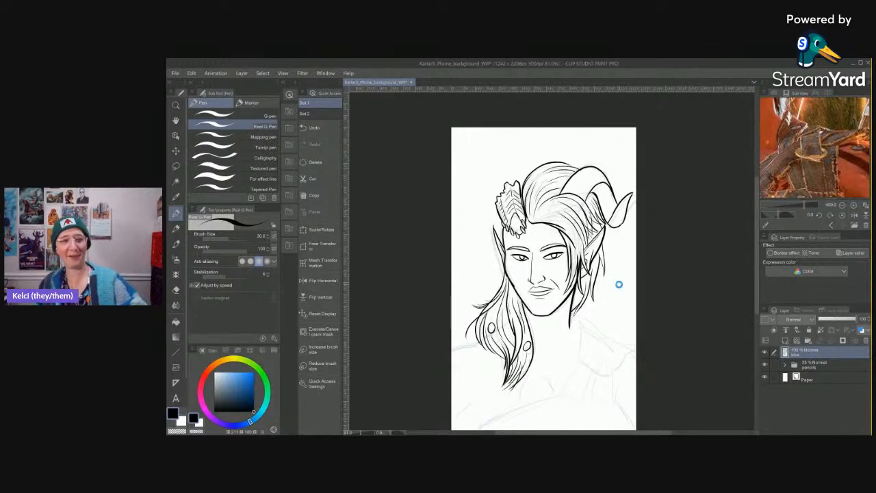
{"action": "key", "text": "ctrl+s"}
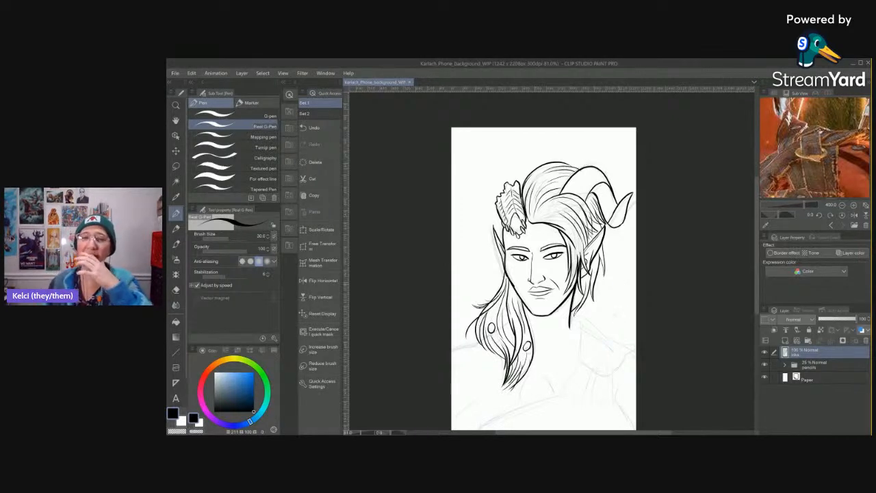
{"action": "key", "text": "bracketright"}
{"action": "key", "text": "bracketright"}
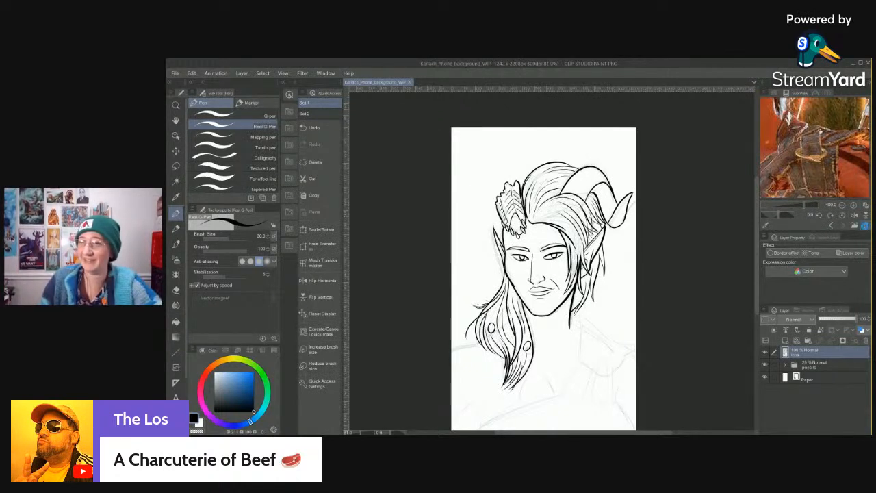
Clear the reference images from the Sub View and close the Karlach_Phone_background_WIP drawing.
{"action": "left_click", "coordinate": [864, 228]}
{"action": "left_click", "coordinate": [863, 229]}
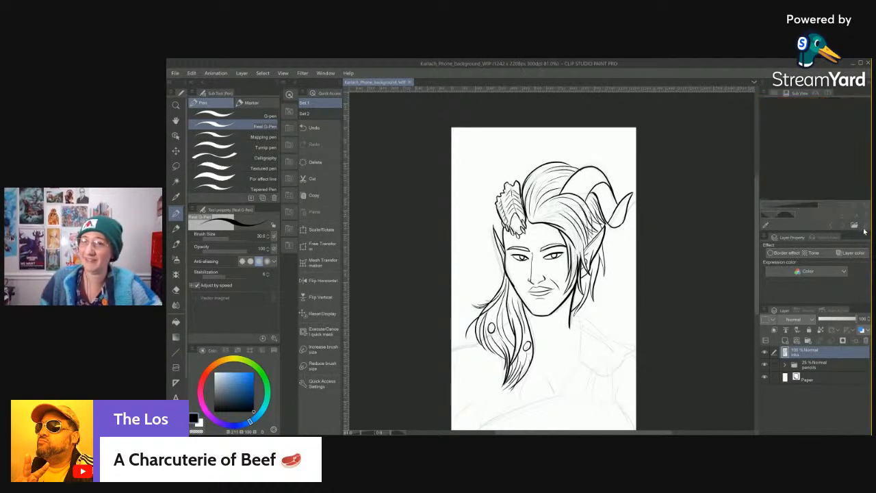
{"action": "left_click", "coordinate": [410, 82]}
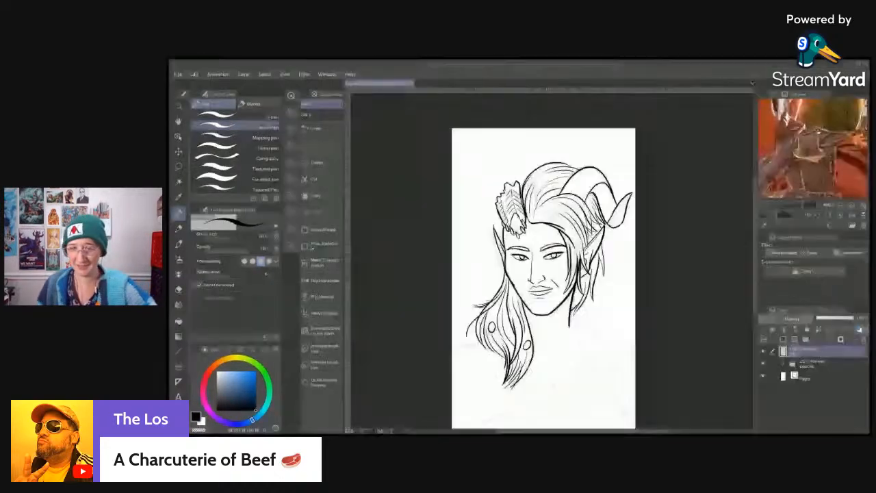